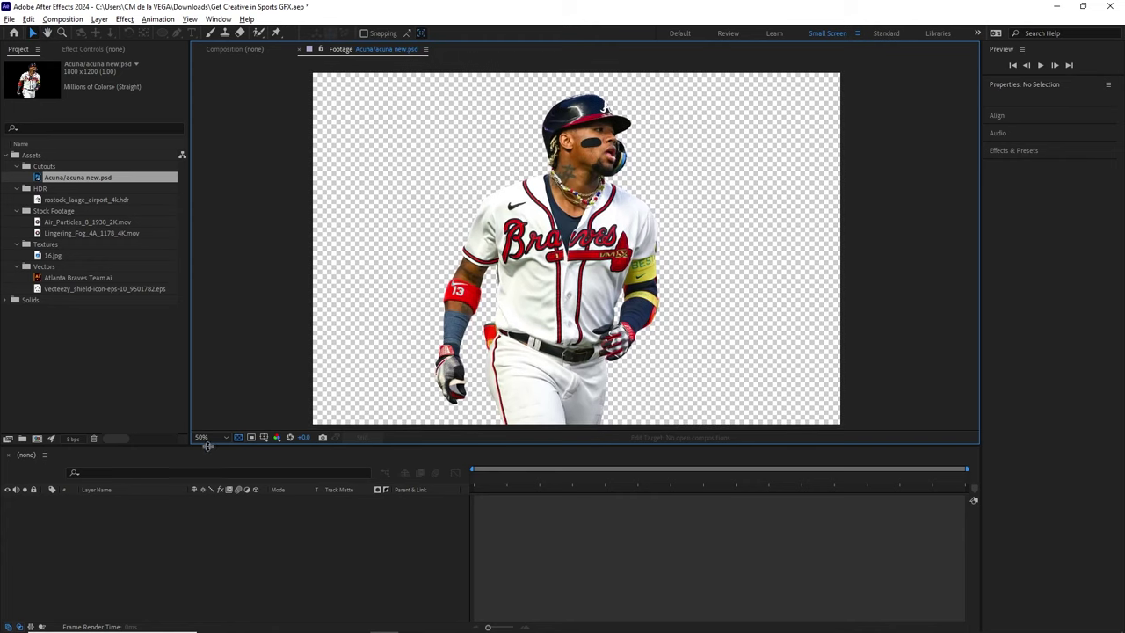
Step: Check the player cutout against the transparency grid and preview the rostock_laage_airport_4k.hdr footage
{"action": "left_click", "coordinate": [239, 438]}
{"action": "left_click", "coordinate": [237, 437]}
{"action": "double_click", "coordinate": [127, 198]}
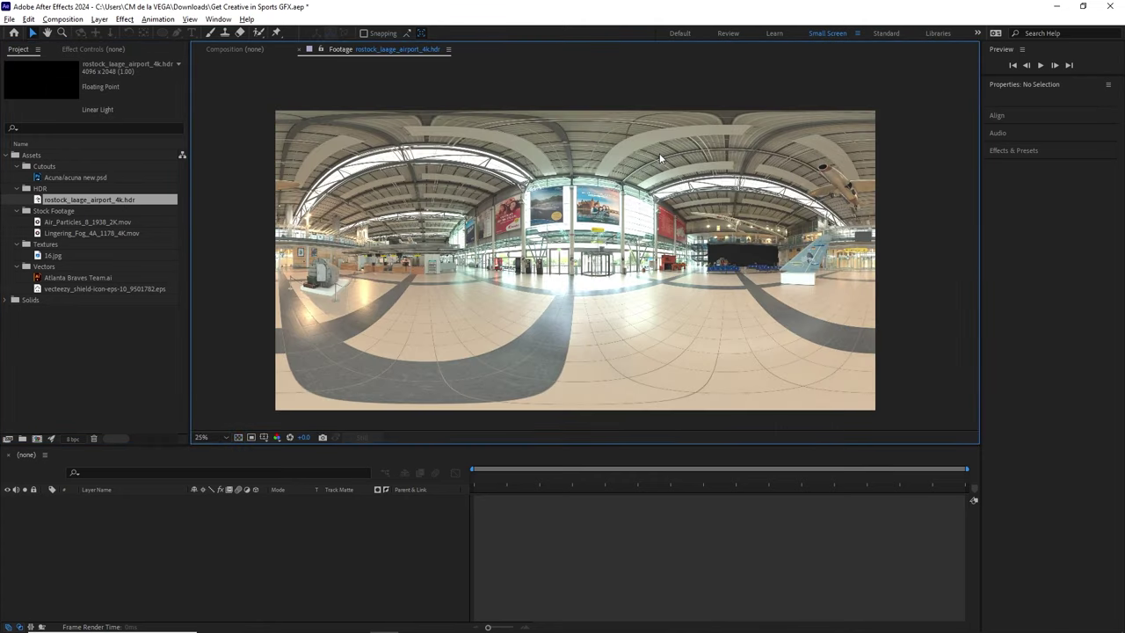
Step: Switch to the browser and view the Poly Haven site as the HDRI source
{"action": "key", "text": "alt+Tab"}
{"action": "key", "text": "alt+Tab"}
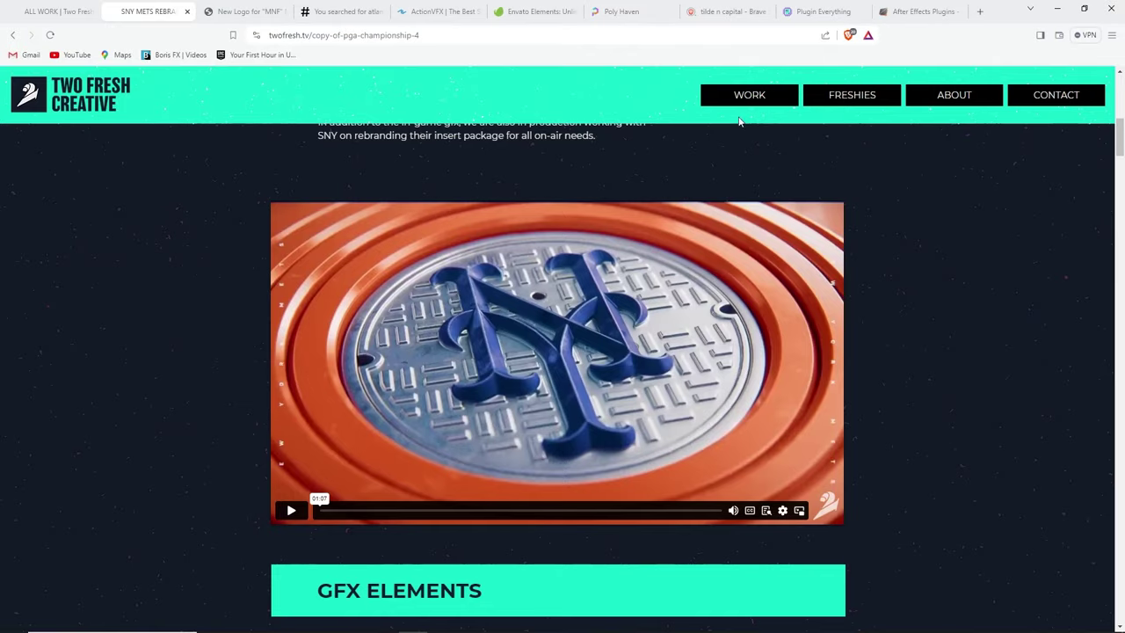
{"action": "left_click", "coordinate": [621, 11]}
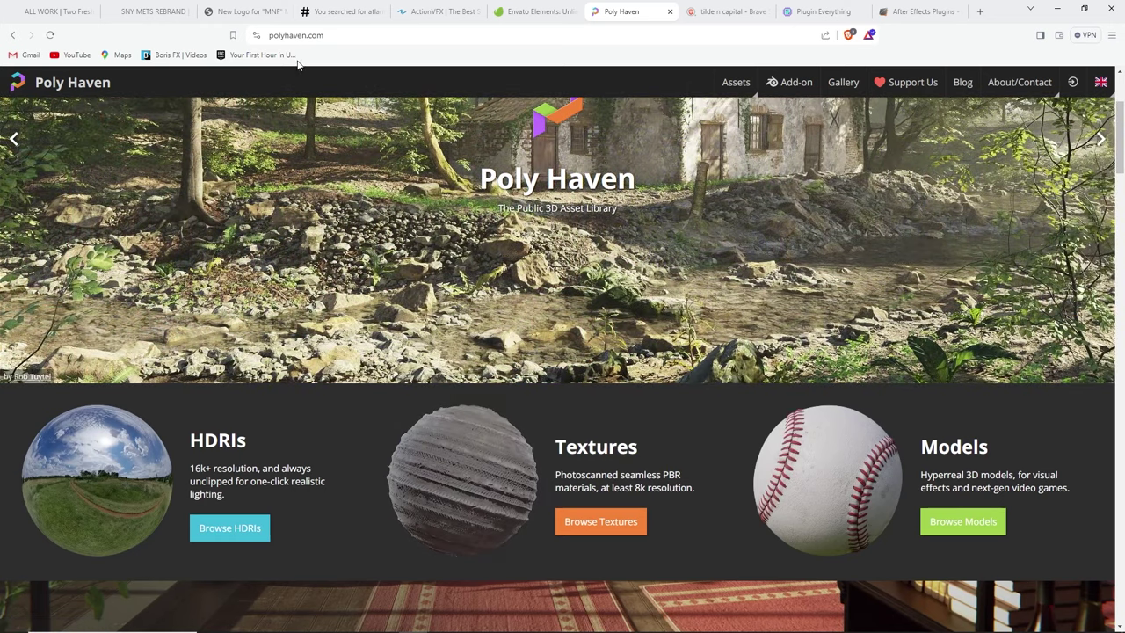
Step: Switch back to After Effects and scrub through the Air_Particles_8_1938_2K.mov and Lingering_Fog_4A_1178_4K.mov stock footage
{"action": "key", "text": "alt+Tab"}
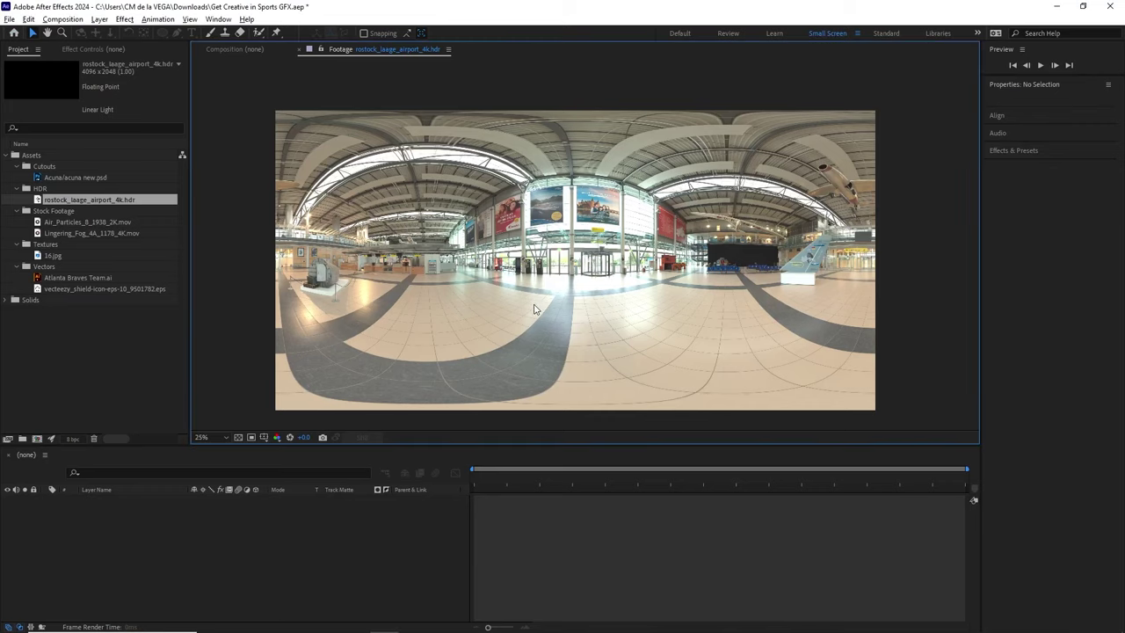
{"action": "double_click", "coordinate": [127, 220]}
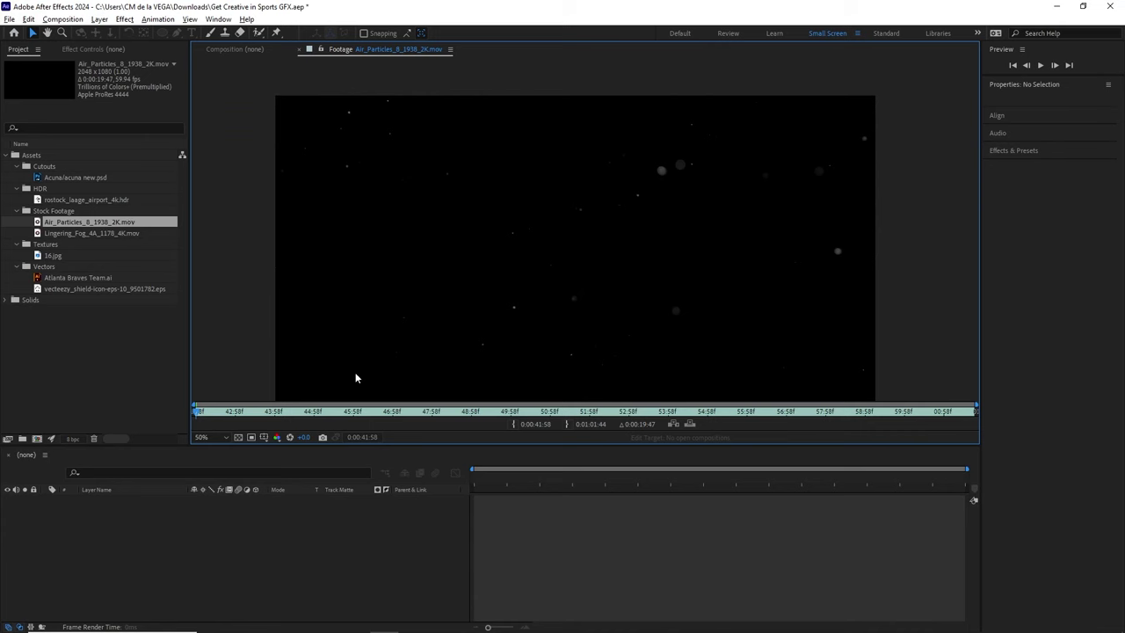
{"action": "left_click_drag", "start_coordinate": [268, 413], "coordinate": [327, 418]}
{"action": "double_click", "coordinate": [130, 233]}
{"action": "left_click_drag", "start_coordinate": [233, 412], "coordinate": [683, 414]}
Step: Switch to the browser and browse the trending 2D elements and 3D assets on the ActionVFX site
{"action": "key", "text": "alt+Tab"}
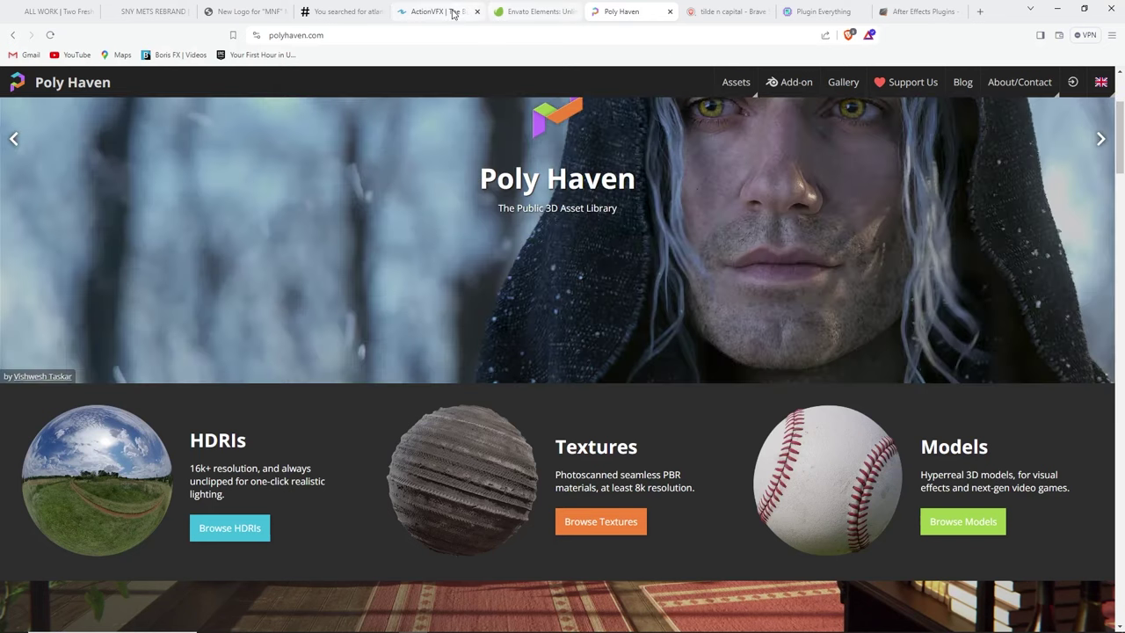
{"action": "left_click", "coordinate": [447, 11]}
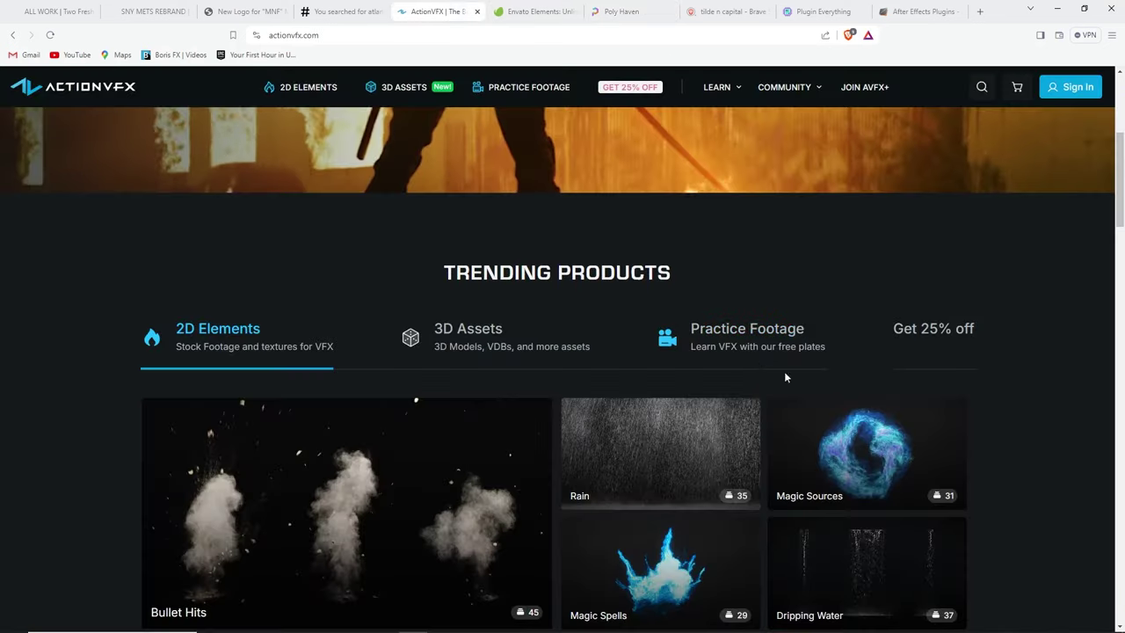
{"action": "scroll", "coordinate": [1113, 136], "scroll_direction": "up", "scroll_amount": 3}
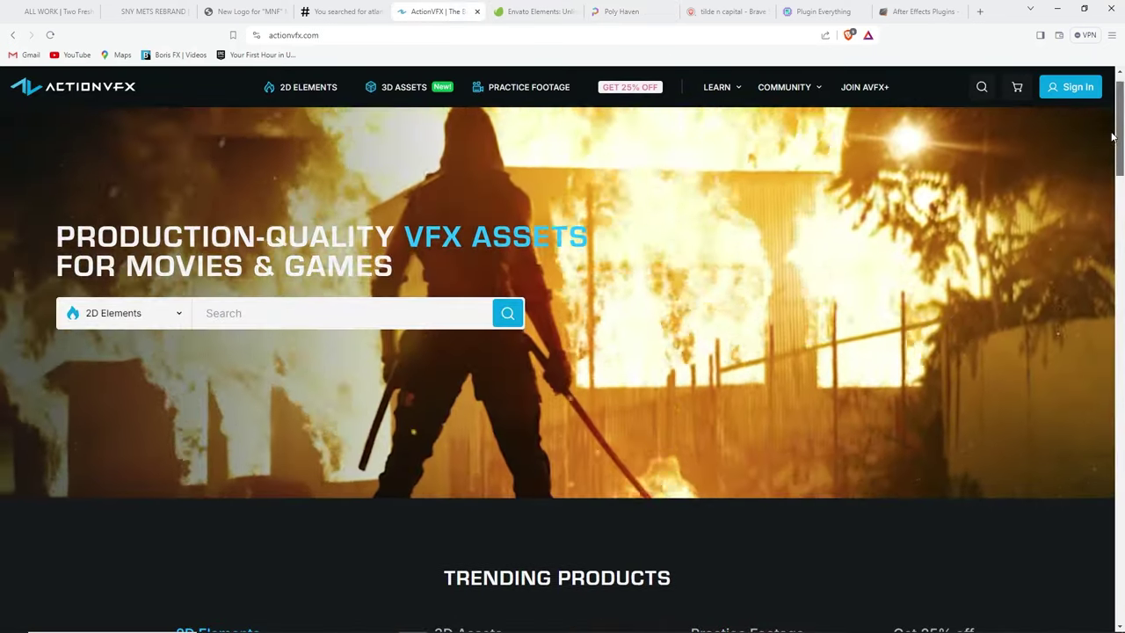
{"action": "scroll", "coordinate": [1097, 191], "scroll_direction": "down", "scroll_amount": 4}
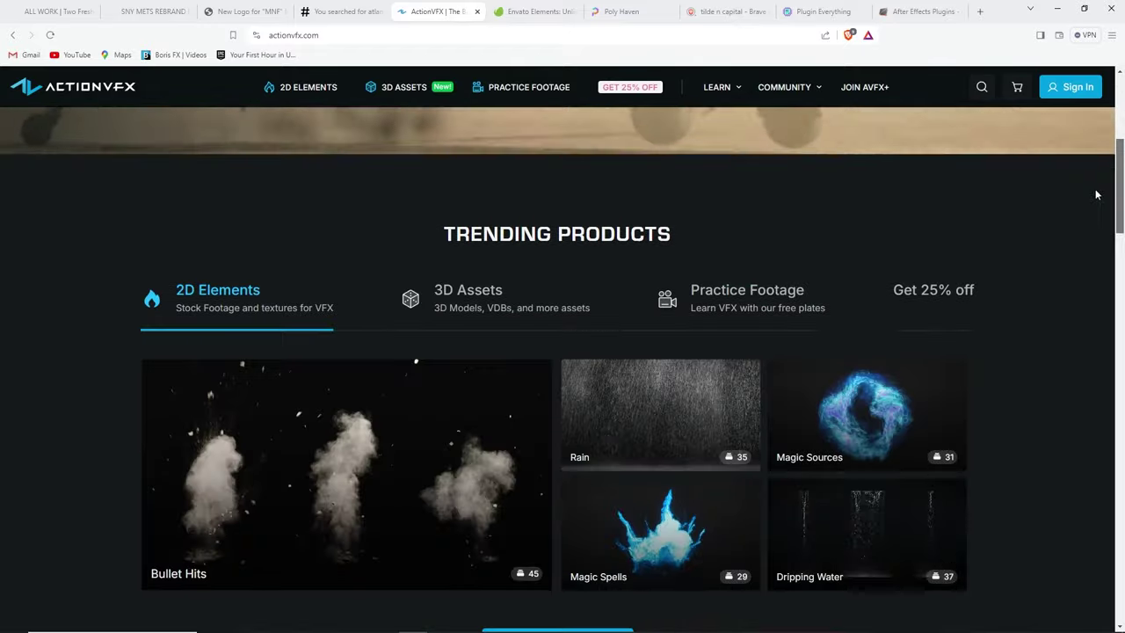
{"action": "scroll", "coordinate": [1095, 201], "scroll_direction": "down", "scroll_amount": 5}
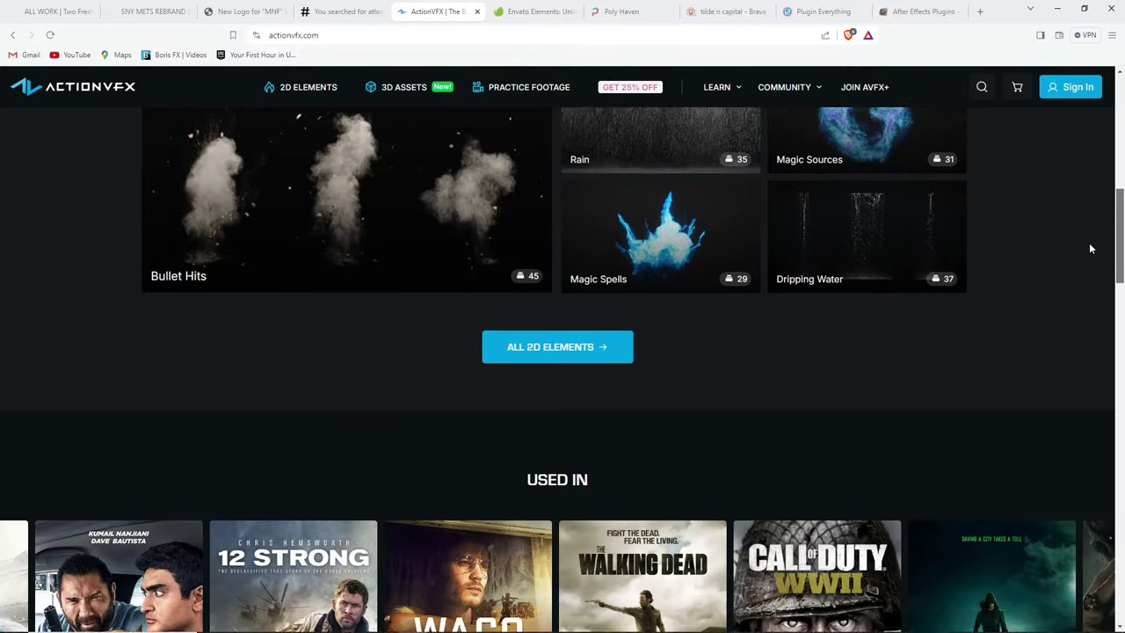
{"action": "scroll", "coordinate": [1096, 206], "scroll_direction": "up", "scroll_amount": 5}
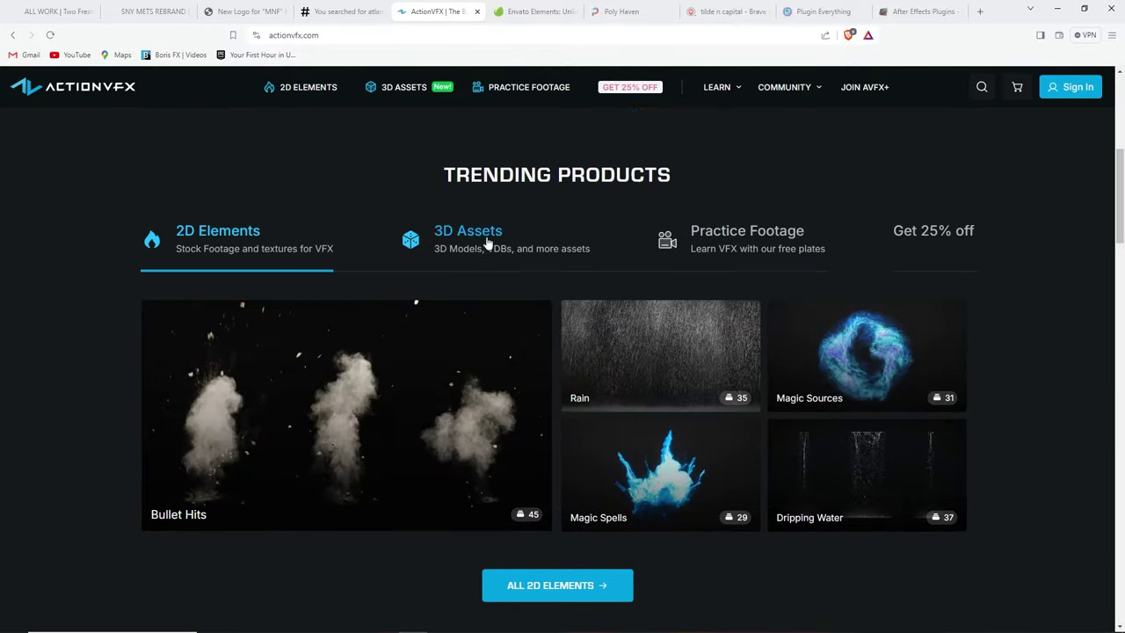
{"action": "left_click", "coordinate": [483, 246]}
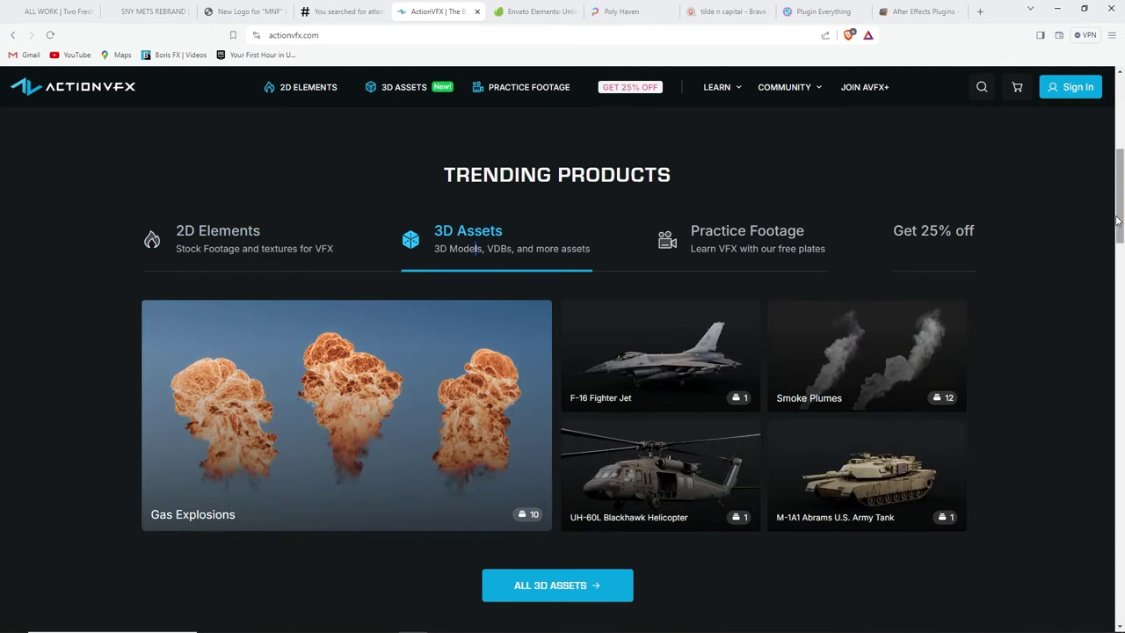
{"action": "scroll", "coordinate": [1118, 221], "scroll_direction": "up", "scroll_amount": 1}
{"action": "left_click_drag", "start_coordinate": [1118, 220], "coordinate": [1120, 217]}
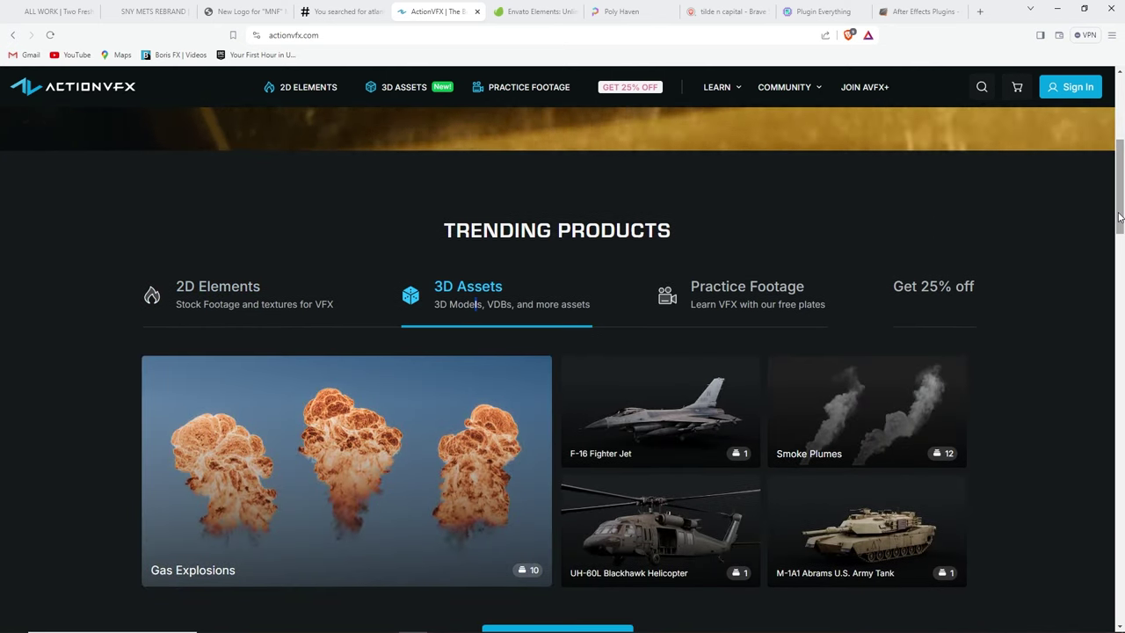
Step: Preview the 16.jpg texture in After Effects, and view the Envato Elements site in the browser
{"action": "key", "text": "alt+Tab"}
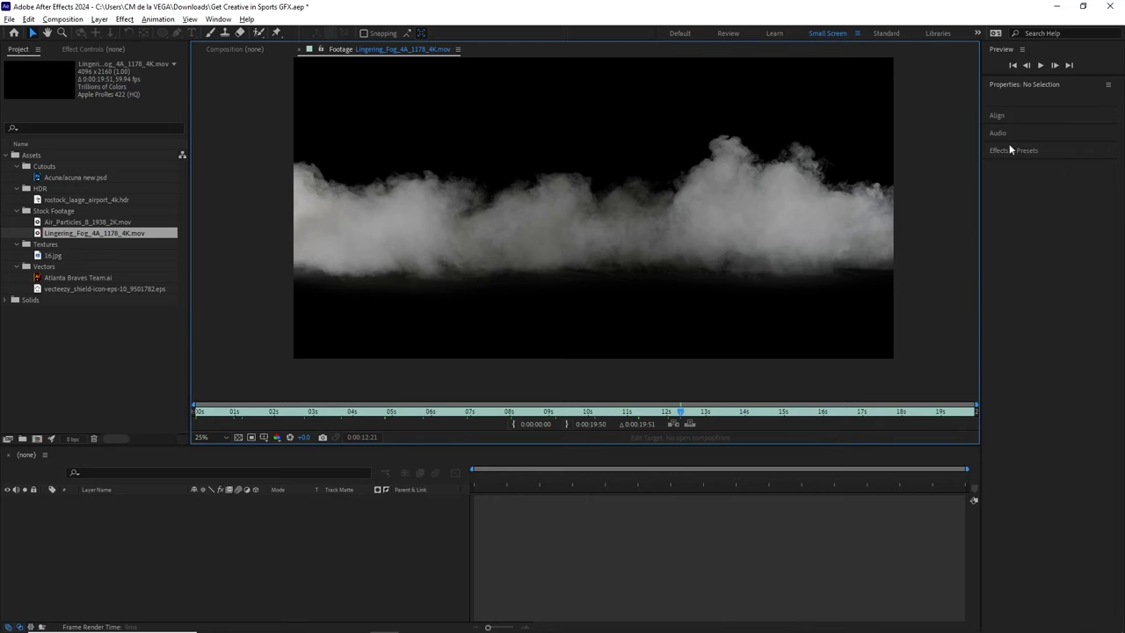
{"action": "double_click", "coordinate": [59, 257]}
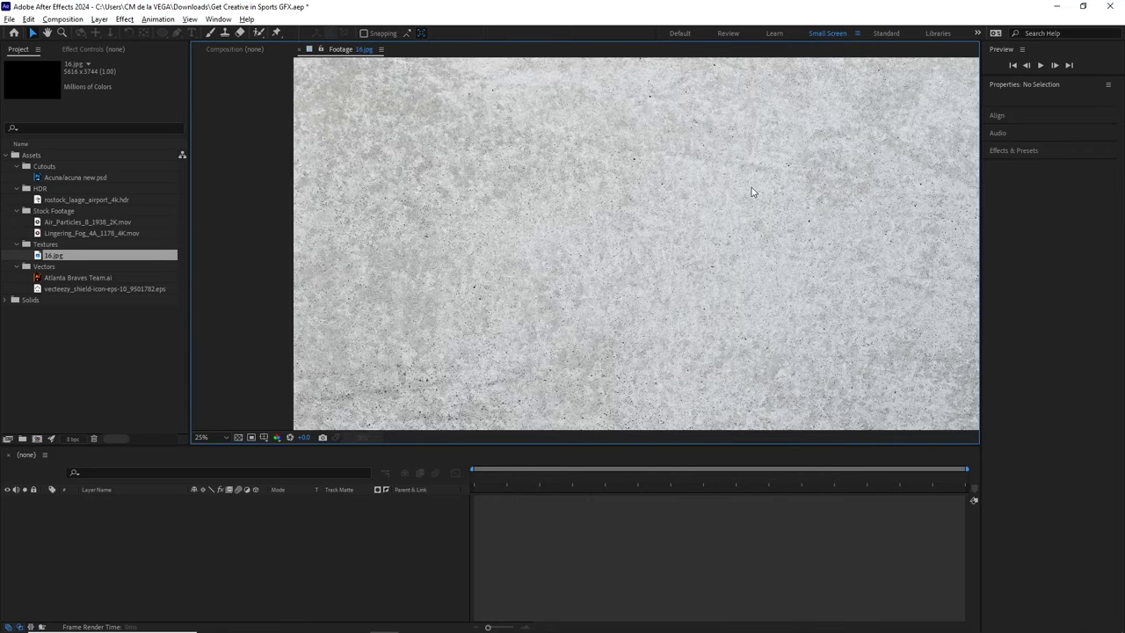
{"action": "key", "text": "alt+Tab"}
{"action": "left_click", "coordinate": [552, 11]}
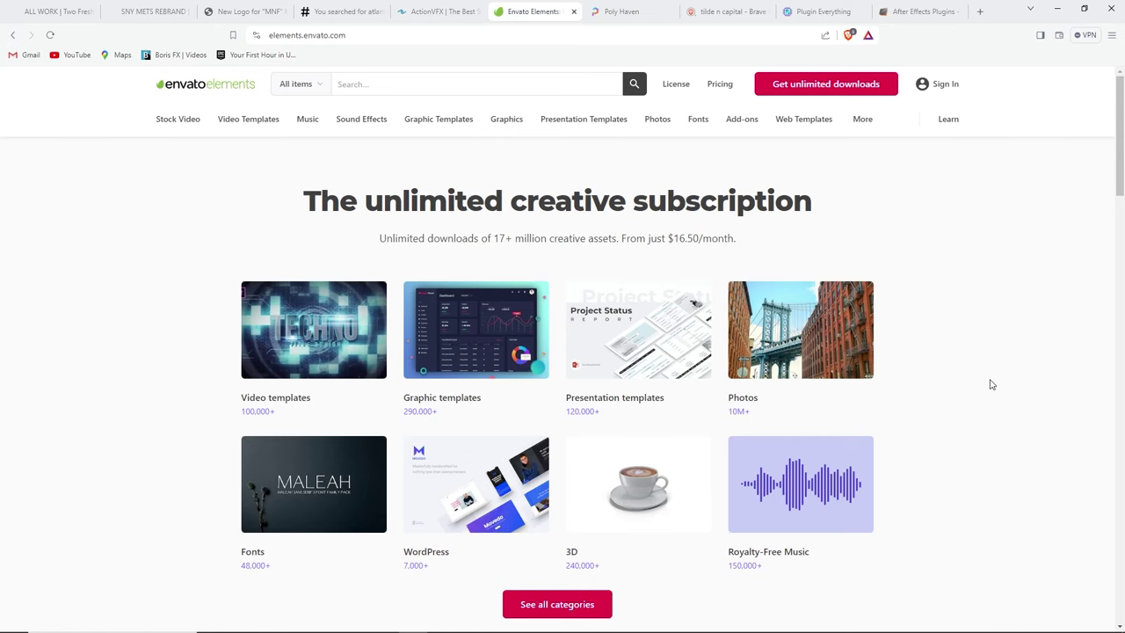
Step: Switch back to After Effects and preview the vecteezy shield icon and the Atlanta Braves Team.ai logo
{"action": "key", "text": "alt+Tab"}
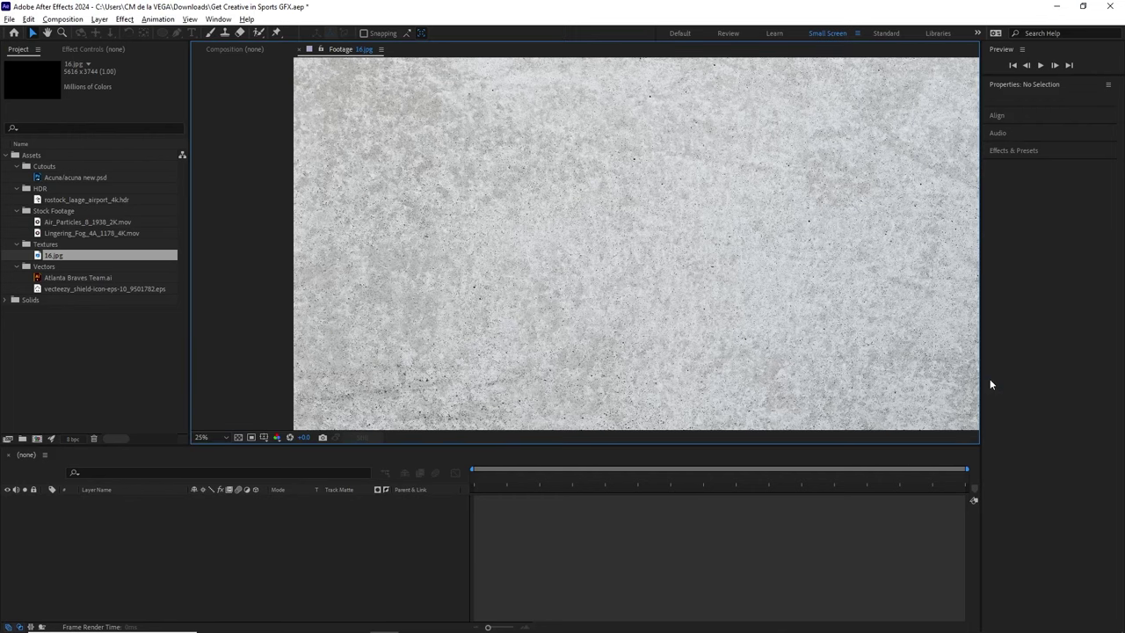
{"action": "left_click", "coordinate": [88, 279]}
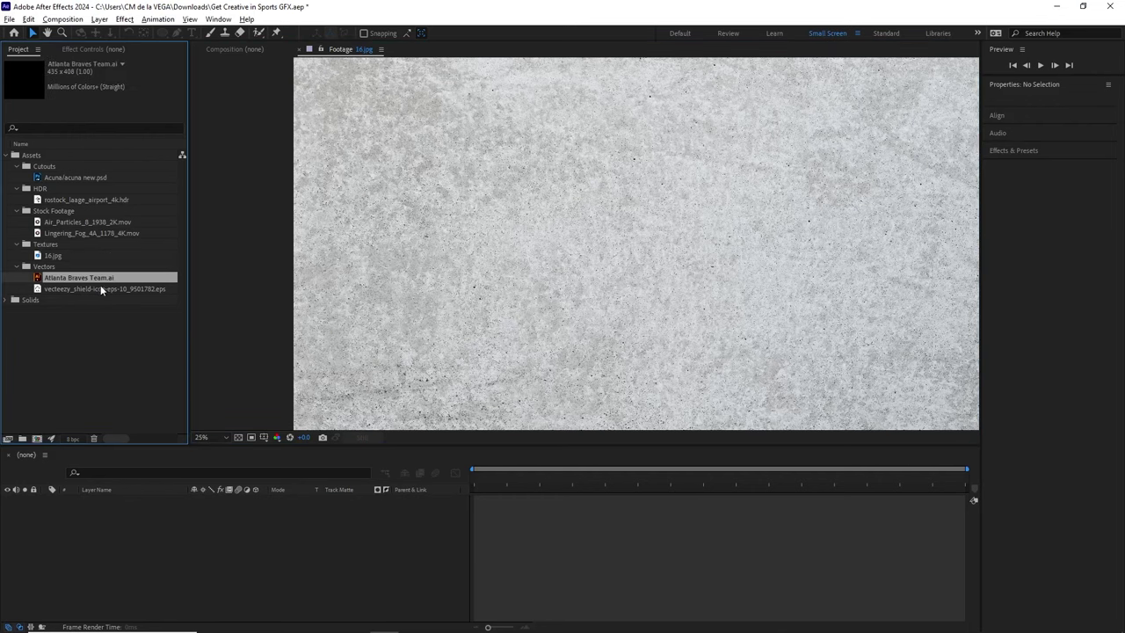
{"action": "double_click", "coordinate": [101, 290]}
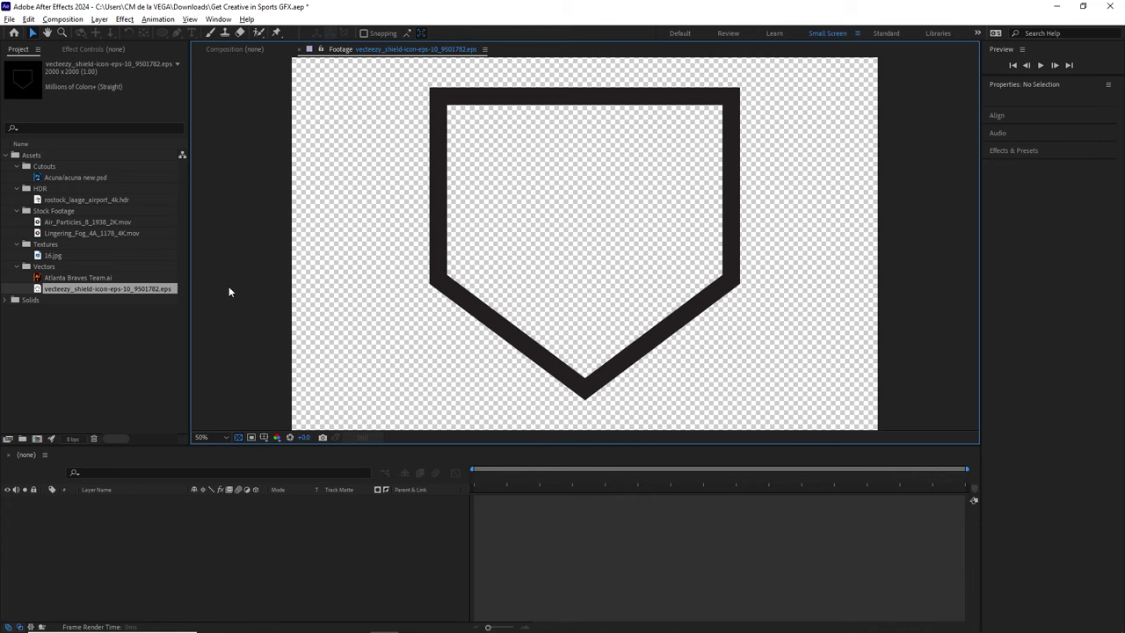
{"action": "double_click", "coordinate": [96, 278]}
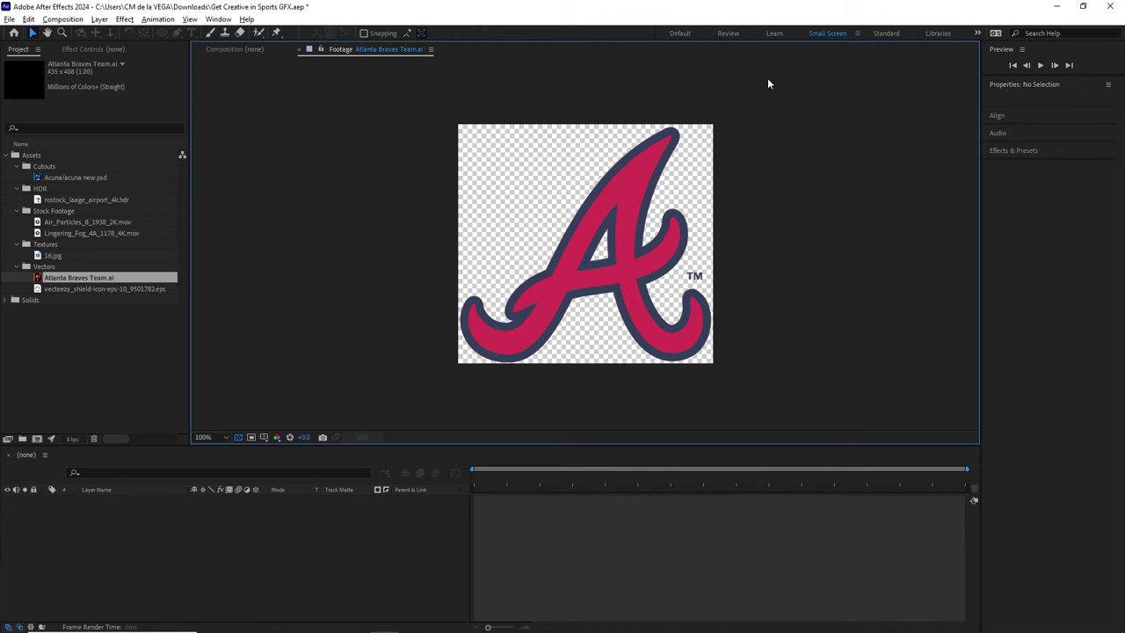
Step: Create a 1920 x 1080 composition at 23.976 fps with the Classic 3D renderer and add Atlanta Braves Team.ai to it
{"action": "left_click", "coordinate": [37, 440]}
{"action": "left_click", "coordinate": [411, 274]}
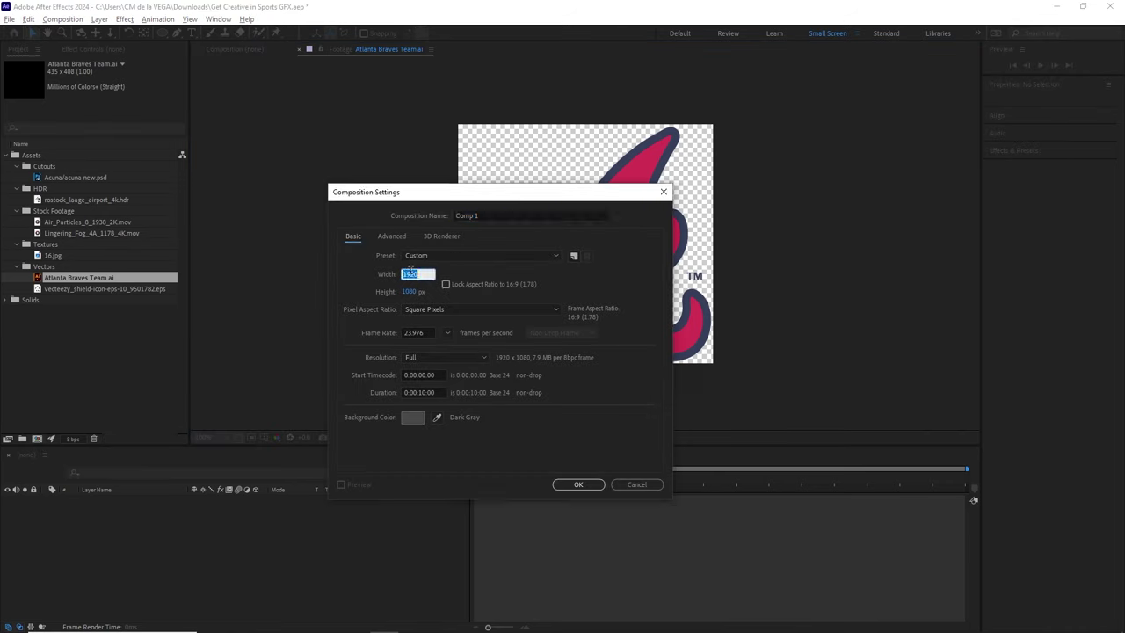
{"action": "key", "text": "Tab"}
{"action": "key", "text": "Tab"}
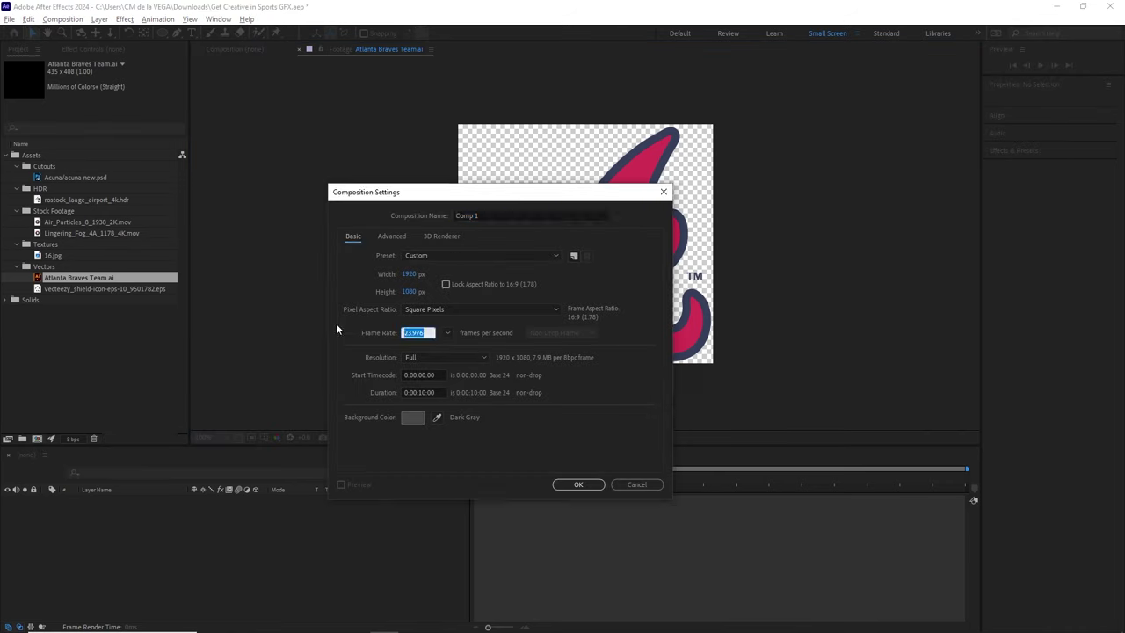
{"action": "left_click", "coordinate": [444, 236]}
{"action": "left_click", "coordinate": [440, 289]}
{"action": "left_click", "coordinate": [401, 300]}
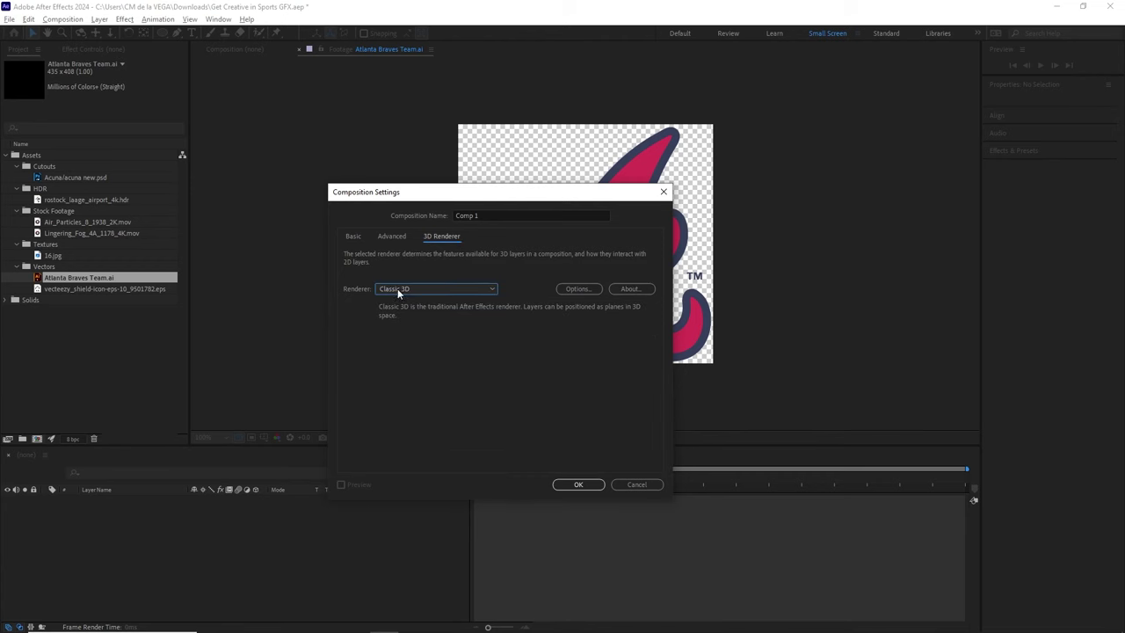
{"action": "left_click", "coordinate": [577, 483]}
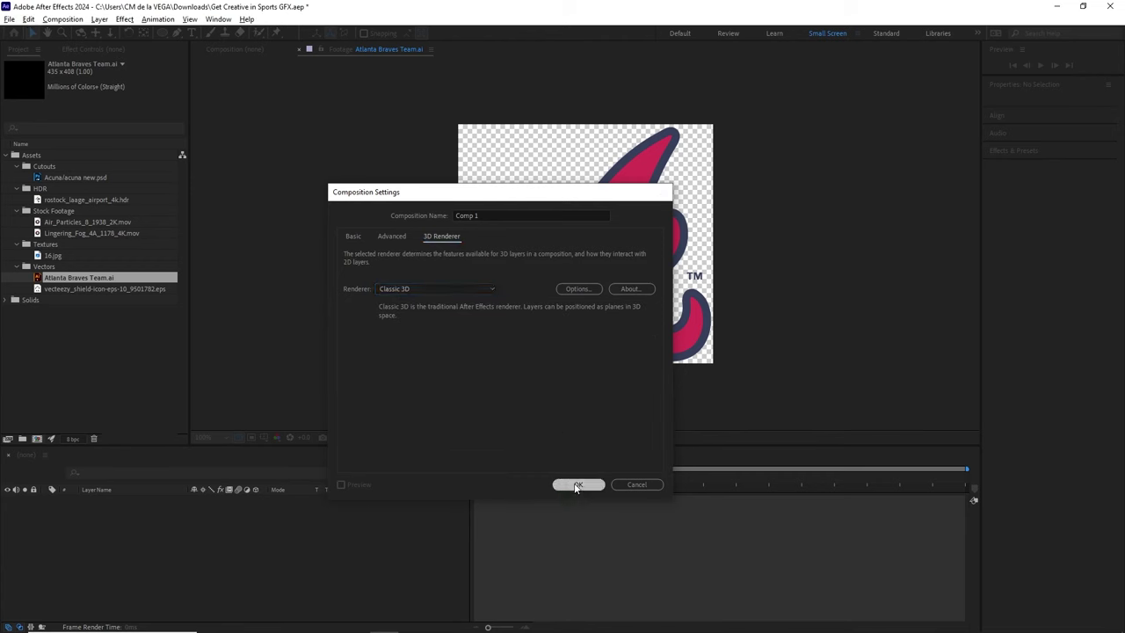
{"action": "left_click_drag", "start_coordinate": [104, 277], "coordinate": [148, 533]}
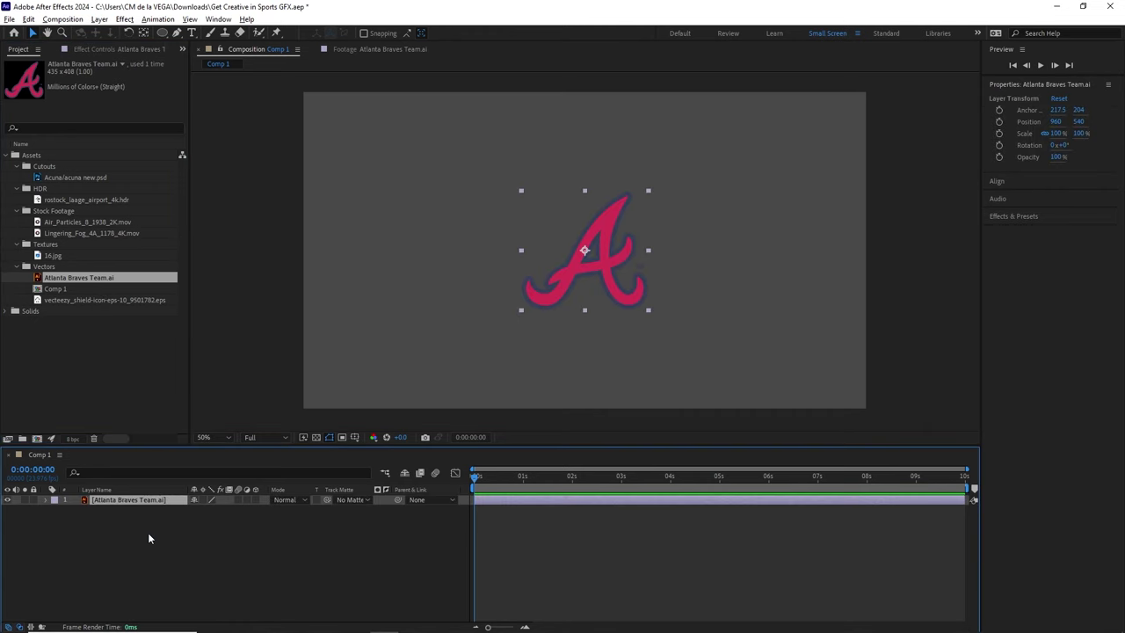
Step: Switch to the browser and open the teamcolorcodes.com home page
{"action": "key", "text": "alt+Tab"}
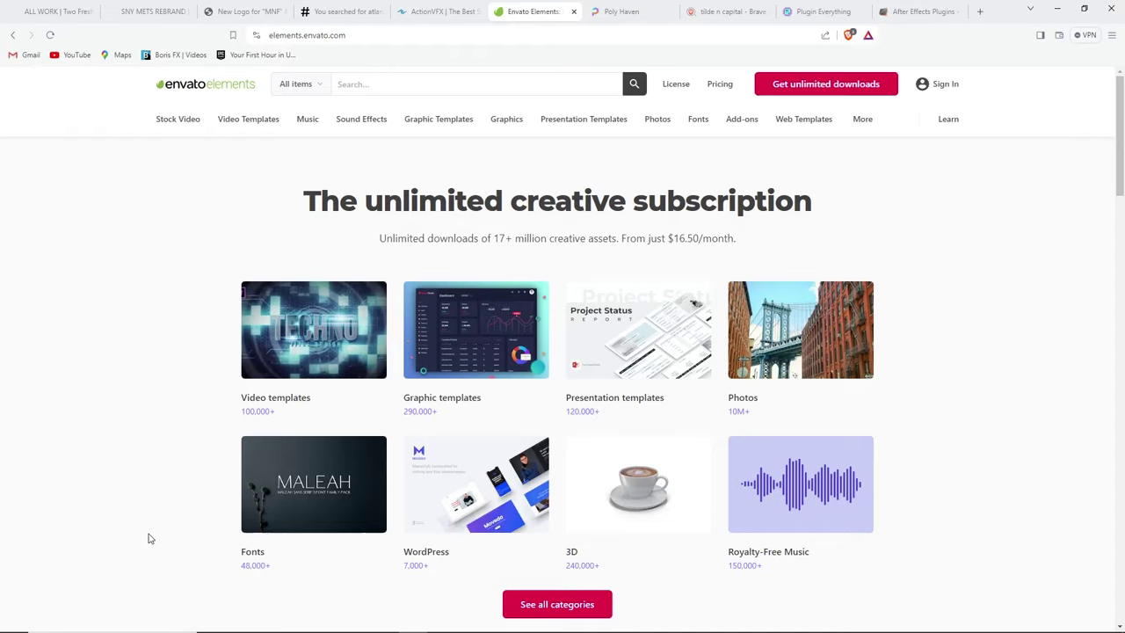
{"action": "left_click", "coordinate": [356, 16]}
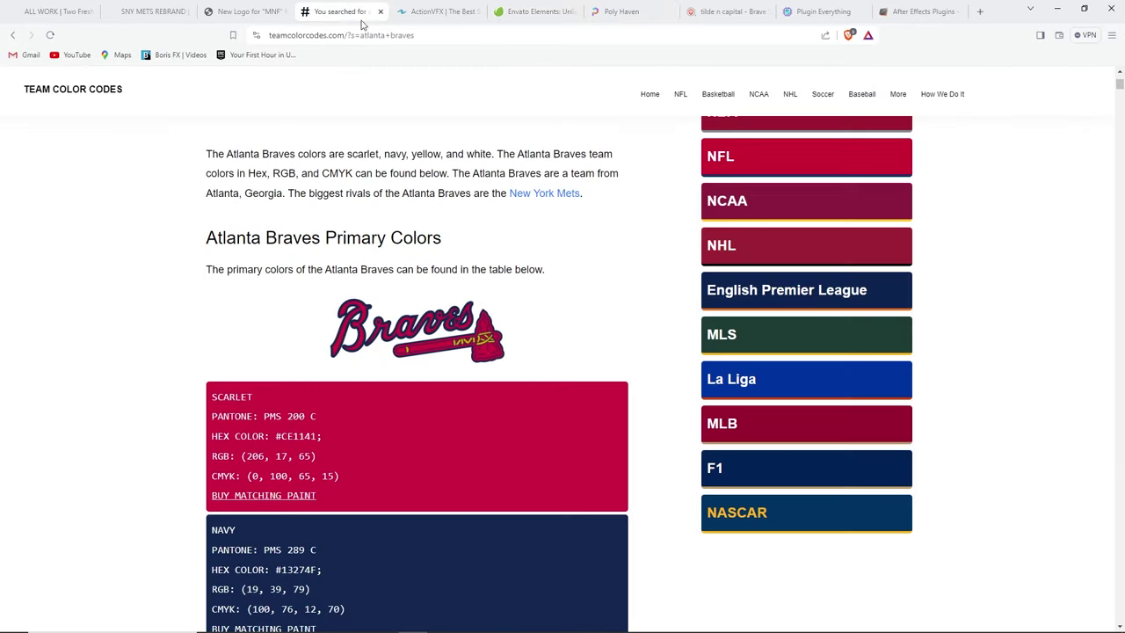
{"action": "left_click_drag", "start_coordinate": [352, 37], "coordinate": [444, 36]}
{"action": "key", "text": "BackSpace"}
{"action": "key", "text": "Return"}
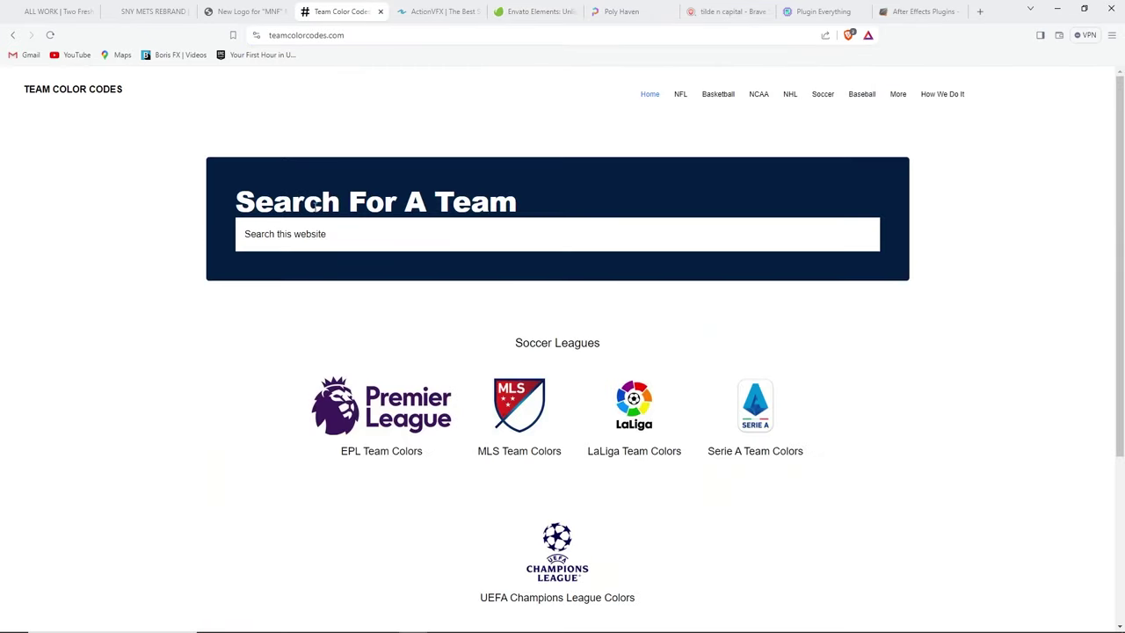
Step: Search the team colors for "atlanta braves" and select the scarlet hex code CE1141
{"action": "left_click", "coordinate": [332, 233]}
{"action": "left_click", "coordinate": [323, 269]}
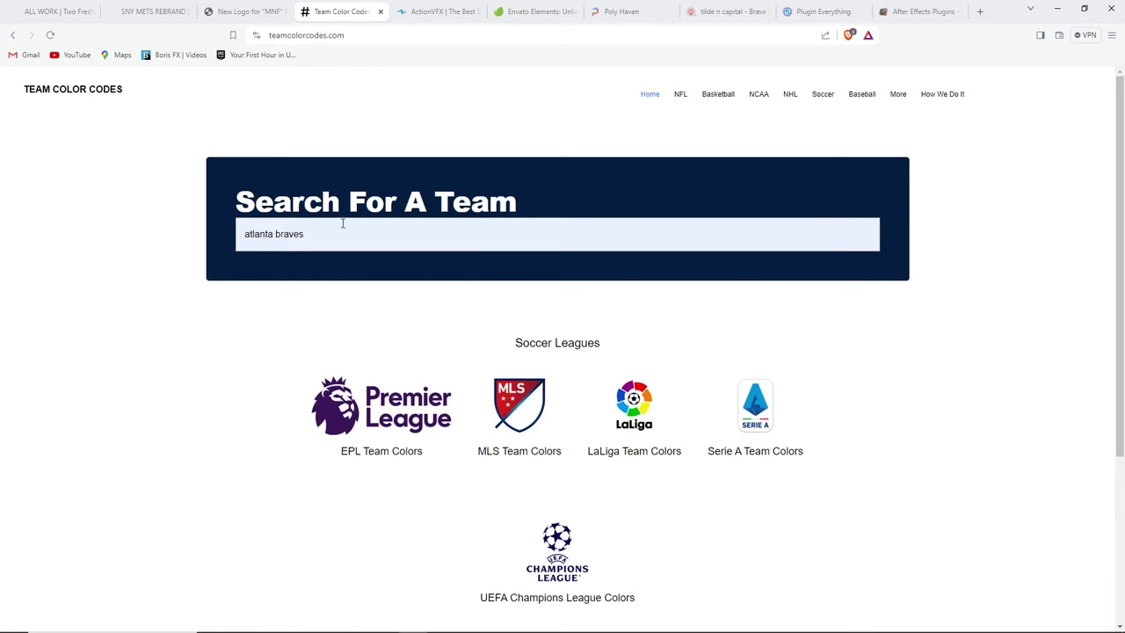
{"action": "key", "text": "Return"}
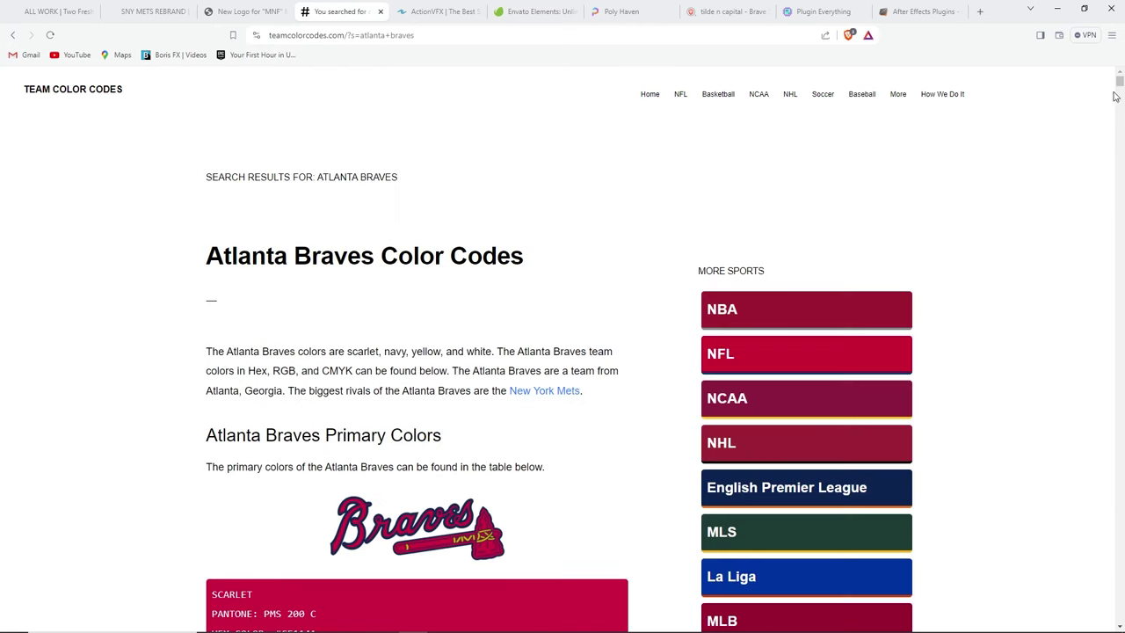
{"action": "scroll", "coordinate": [1120, 90], "scroll_direction": "down", "scroll_amount": 4}
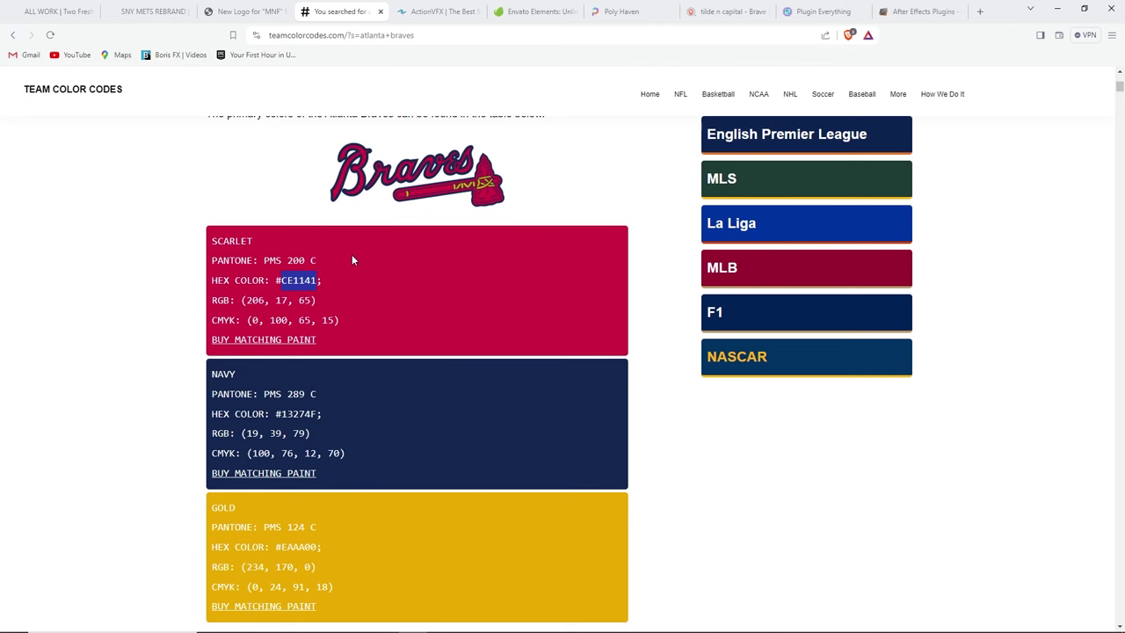
Step: Switch back to After Effects and draw a square shape about 86 px wide in the composition's upper-left corner
{"action": "key", "text": "alt+Tab"}
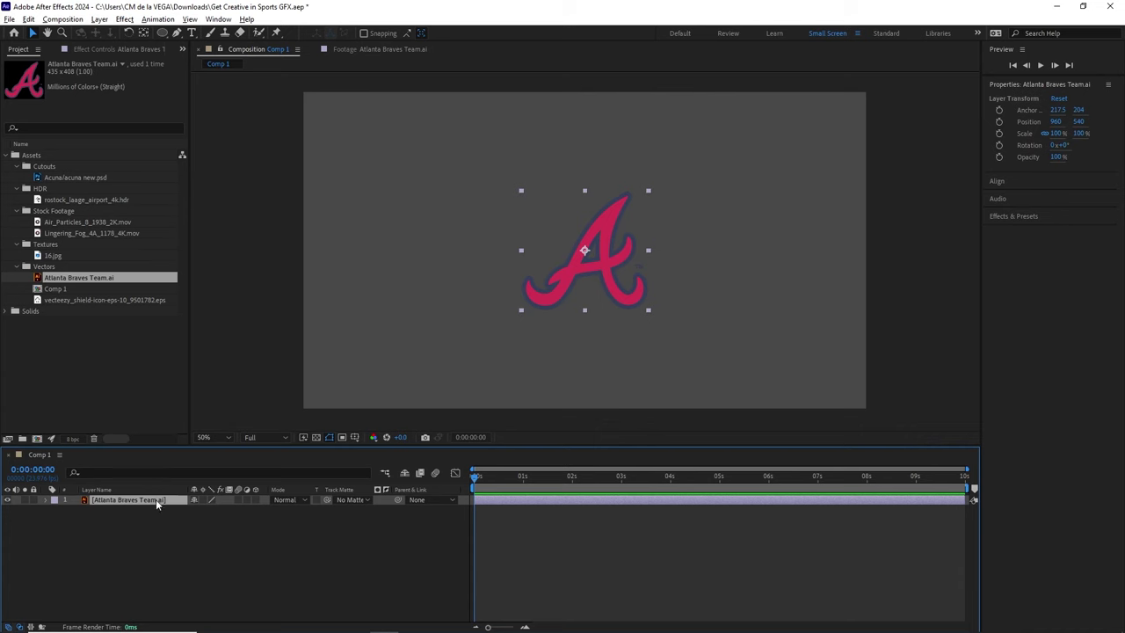
{"action": "left_click", "coordinate": [195, 556]}
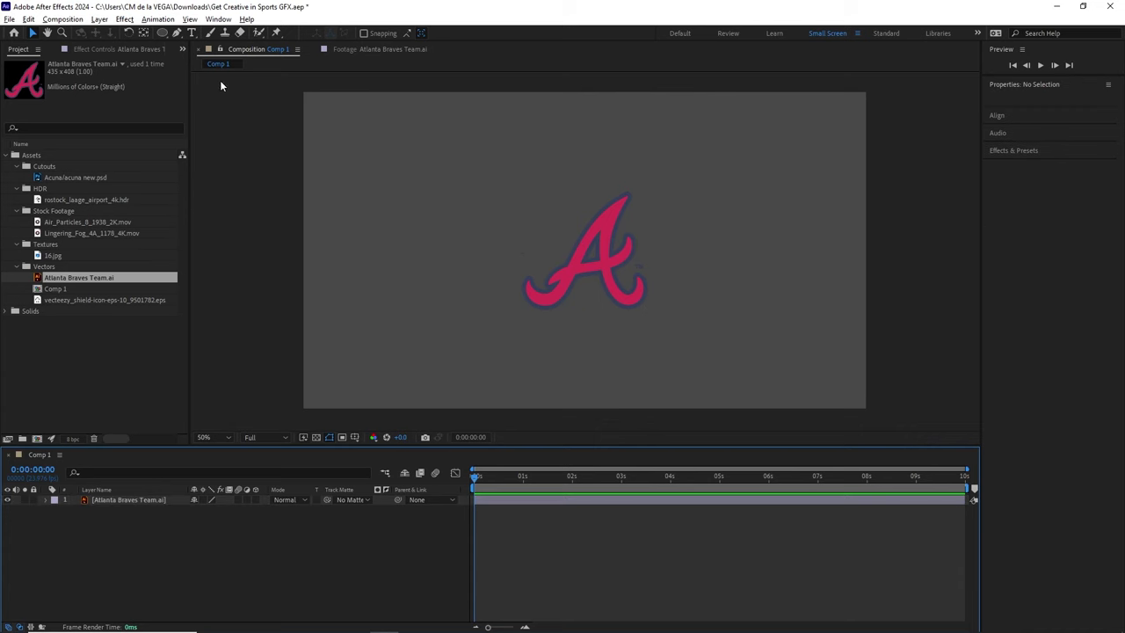
{"action": "left_click_drag", "start_coordinate": [167, 35], "coordinate": [211, 41]}
{"action": "left_click_drag", "start_coordinate": [314, 98], "coordinate": [347, 127]}
Step: Remove the square's stroke and set its fill color to CE1141
{"action": "left_click", "coordinate": [395, 34]}
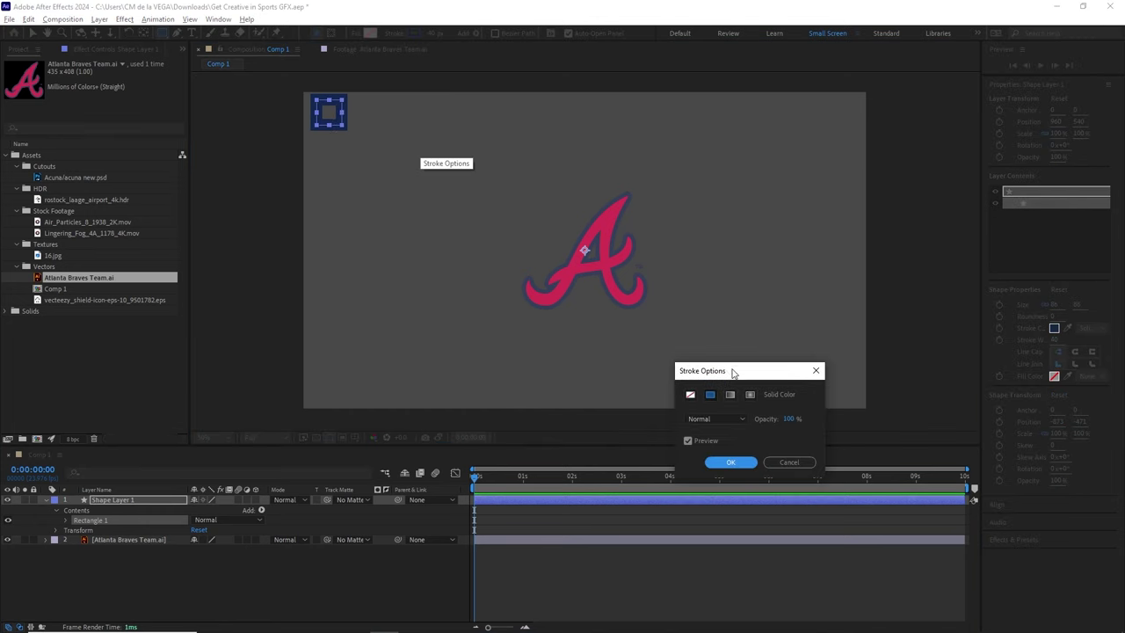
{"action": "left_click_drag", "start_coordinate": [732, 374], "coordinate": [471, 319]}
{"action": "left_click", "coordinate": [428, 342]}
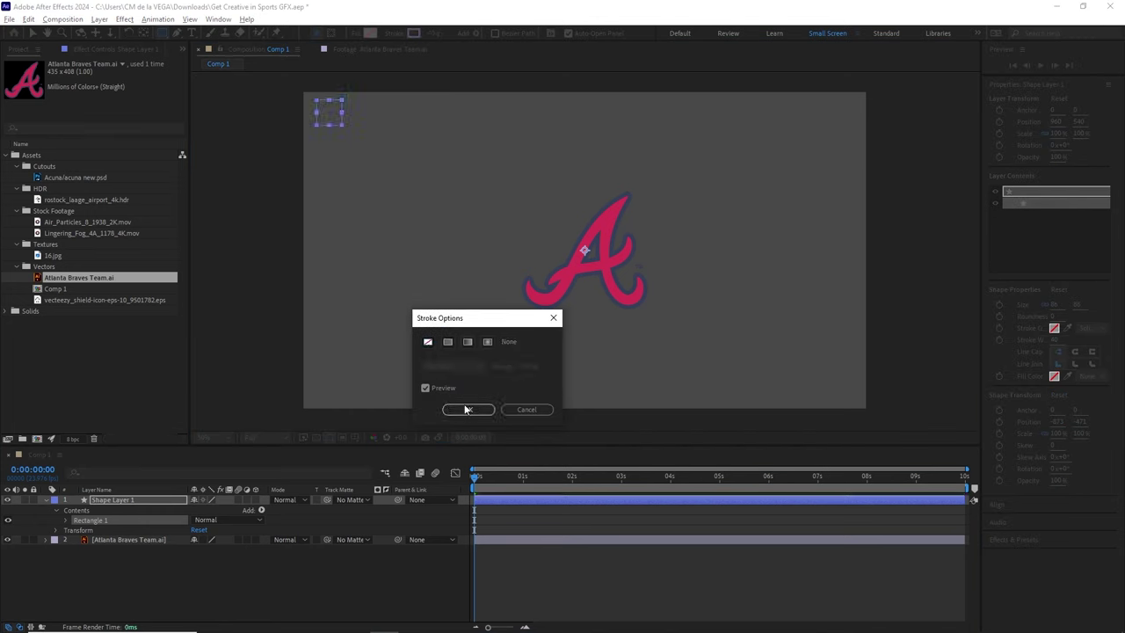
{"action": "left_click", "coordinate": [467, 410]}
{"action": "left_click", "coordinate": [367, 34]}
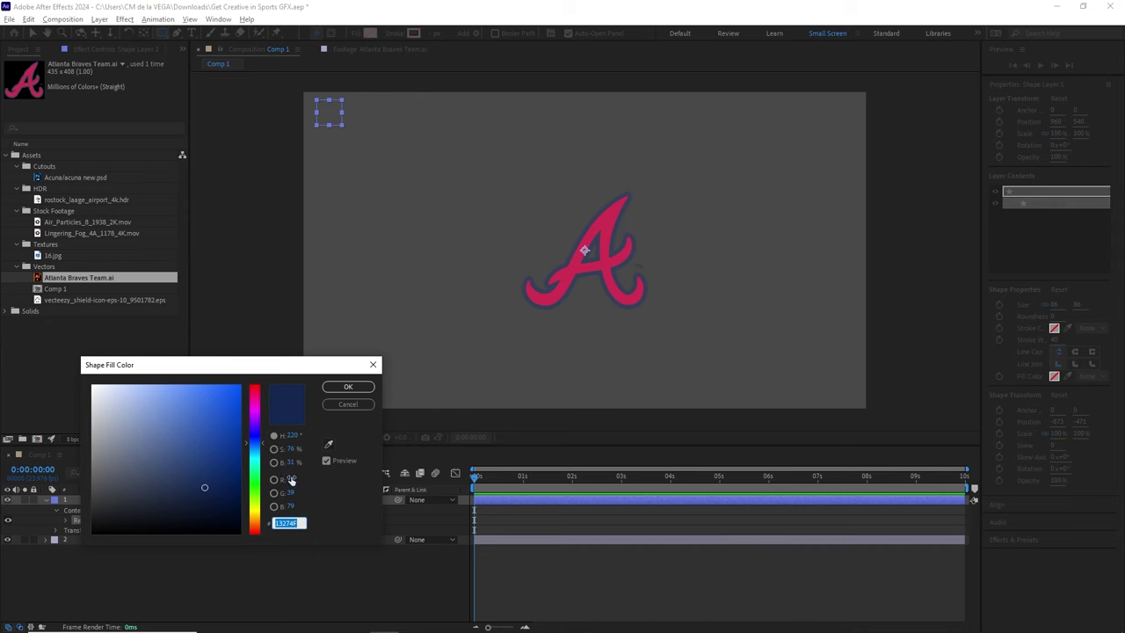
{"action": "type", "text": "CE1141"}
{"action": "left_click", "coordinate": [348, 387]}
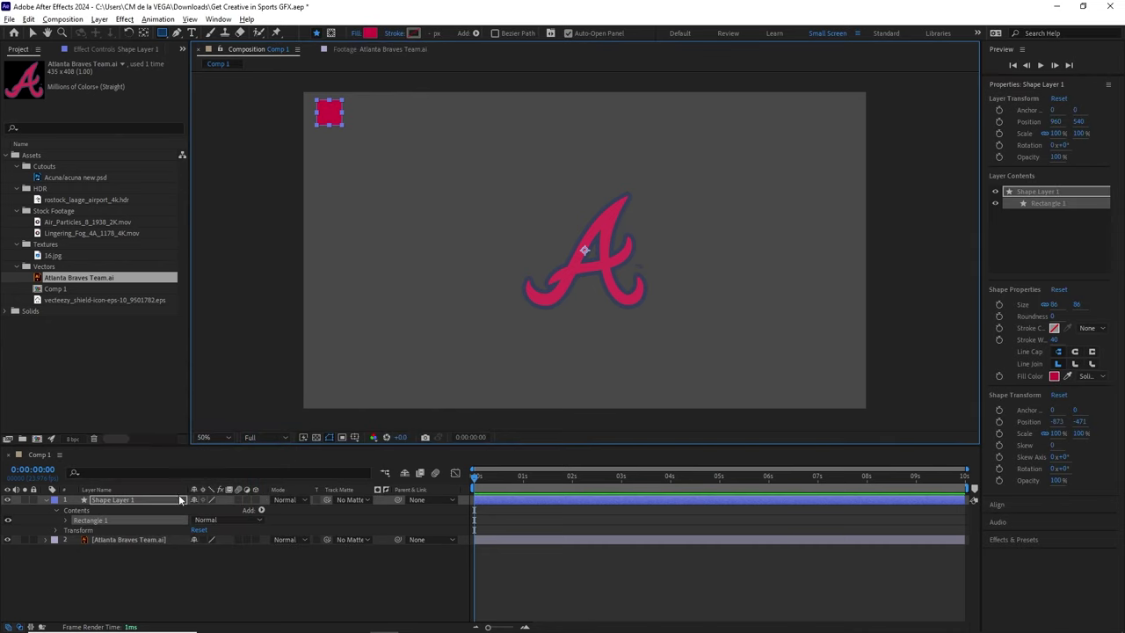
Step: Duplicate the scarlet square within its shape layer and place the copy just to the right of the original
{"action": "left_click", "coordinate": [110, 519]}
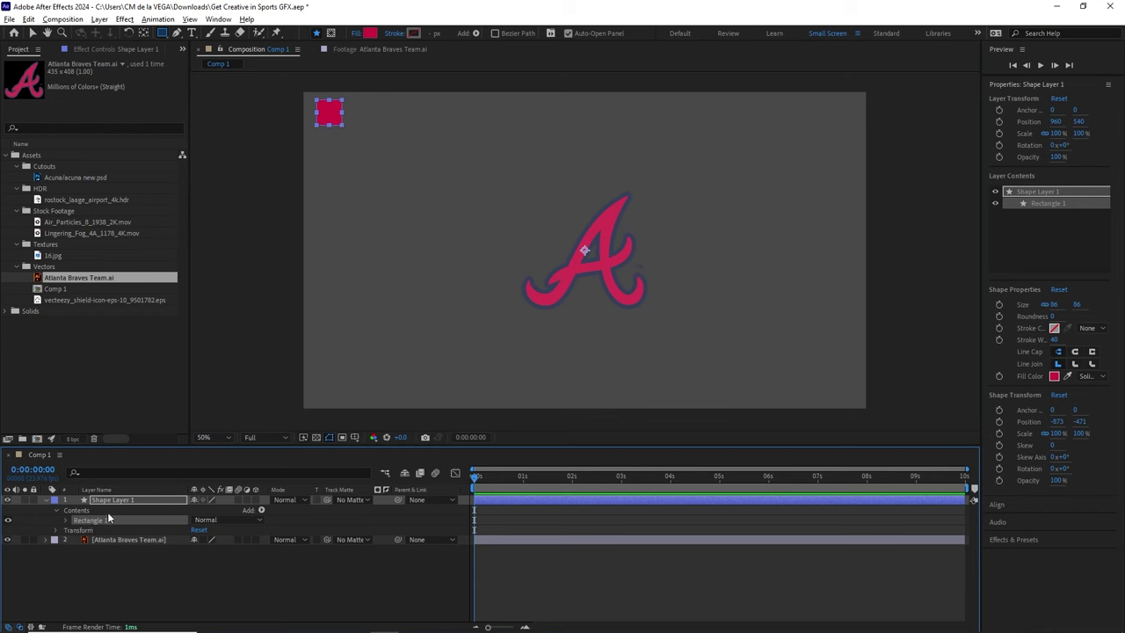
{"action": "left_click", "coordinate": [98, 511]}
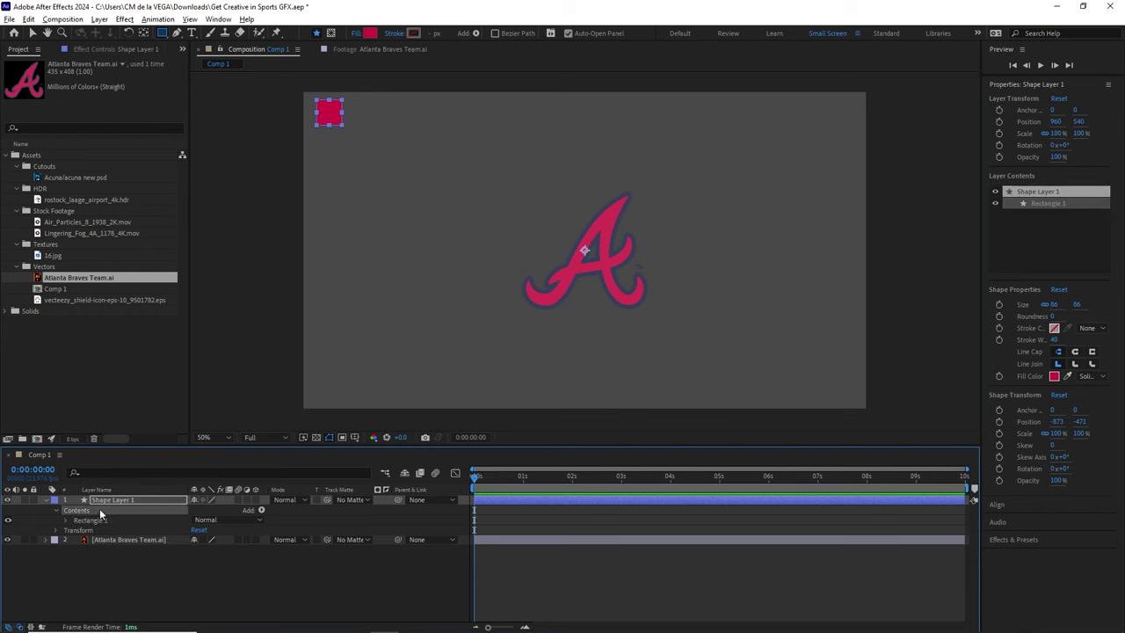
{"action": "left_click_drag", "start_coordinate": [86, 527], "coordinate": [92, 520]}
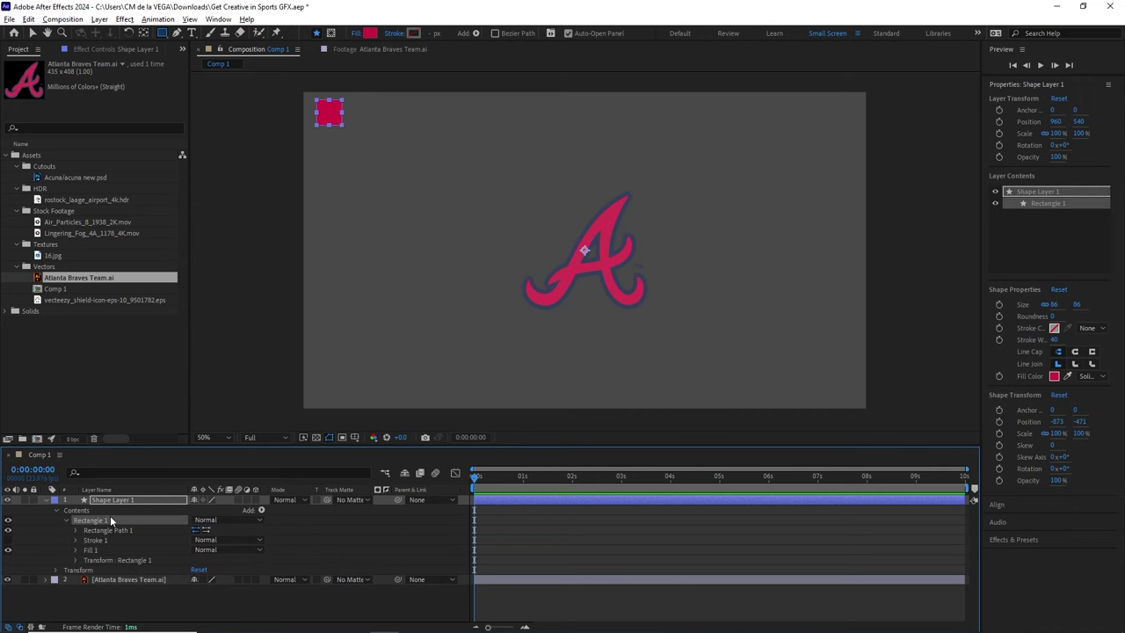
{"action": "left_click", "coordinate": [90, 510]}
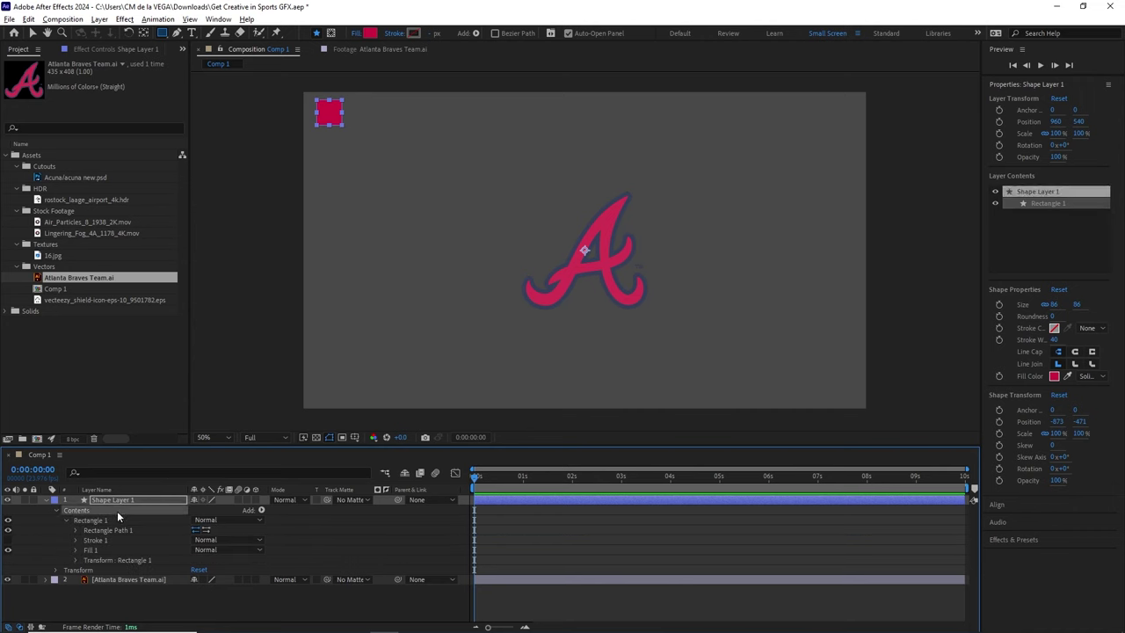
{"action": "key", "text": "ctrl+d"}
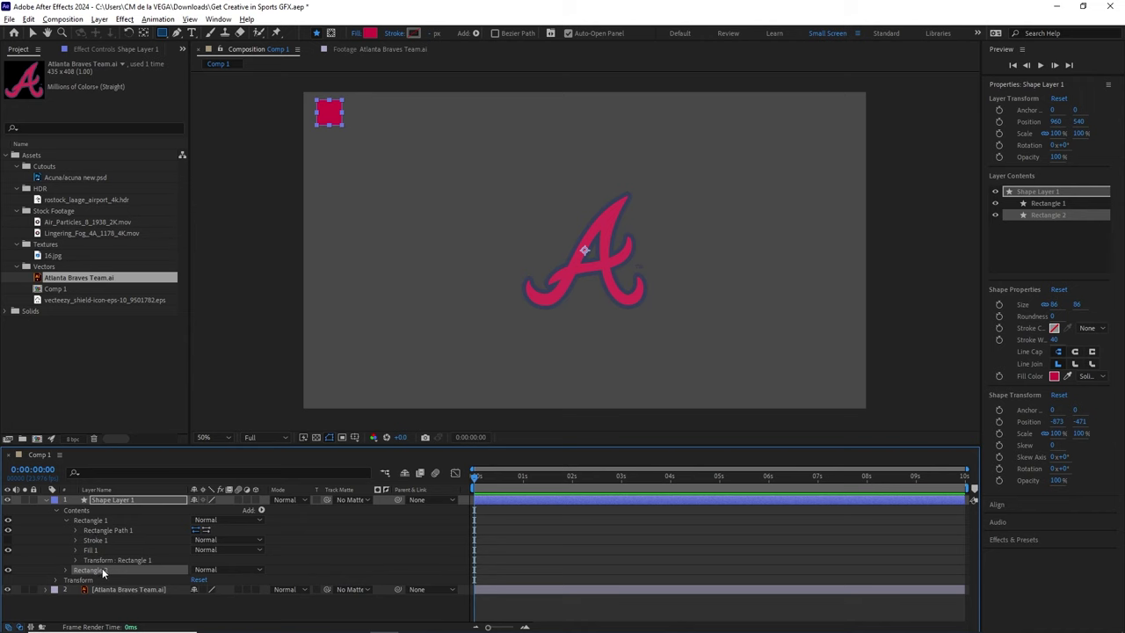
{"action": "left_click", "coordinate": [33, 33]}
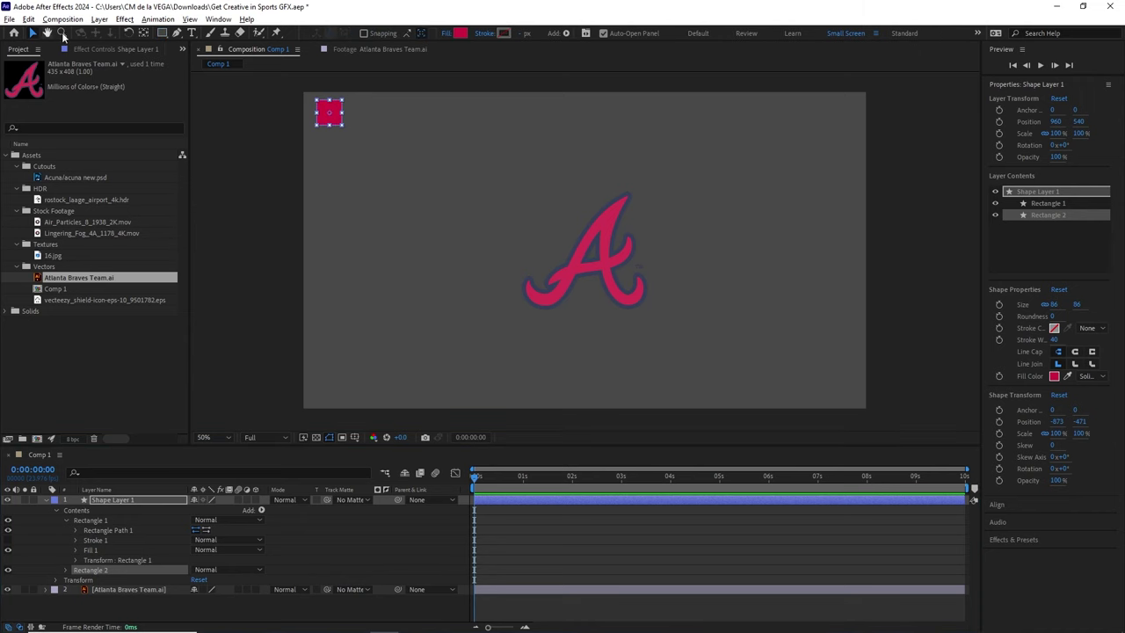
{"action": "left_click_drag", "start_coordinate": [339, 120], "coordinate": [375, 121]}
Step: Copy the navy hex code 13274F from the team colors page in the browser and apply it as the second square's fill in After Effects
{"action": "key", "text": "alt+Tab"}
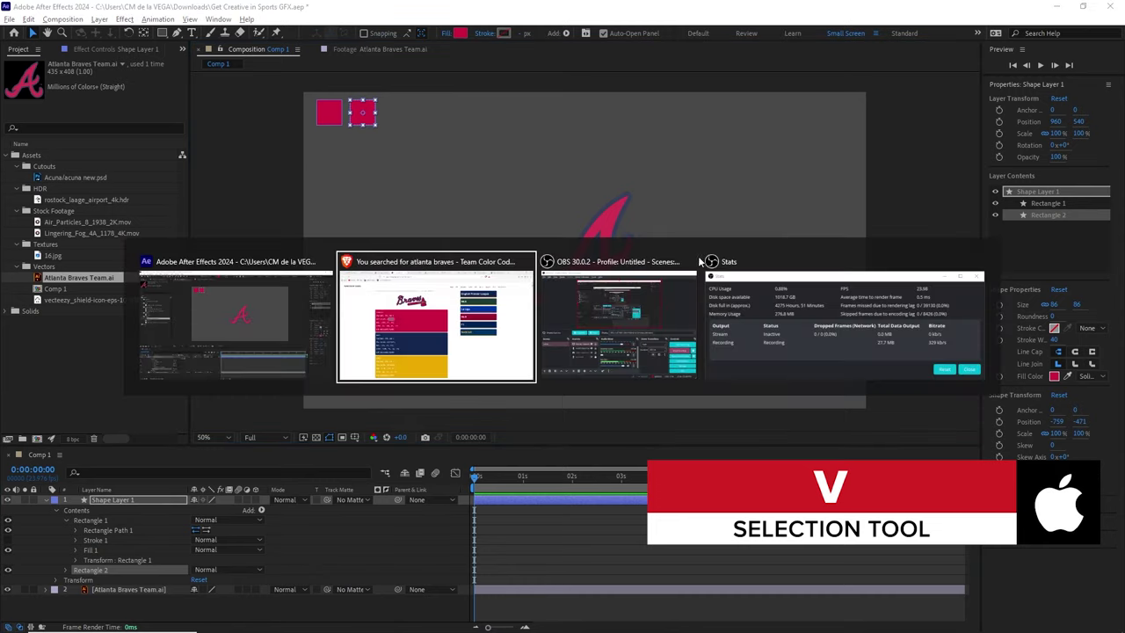
{"action": "left_click_drag", "start_coordinate": [280, 413], "coordinate": [330, 414]}
{"action": "key", "text": "ctrl+c"}
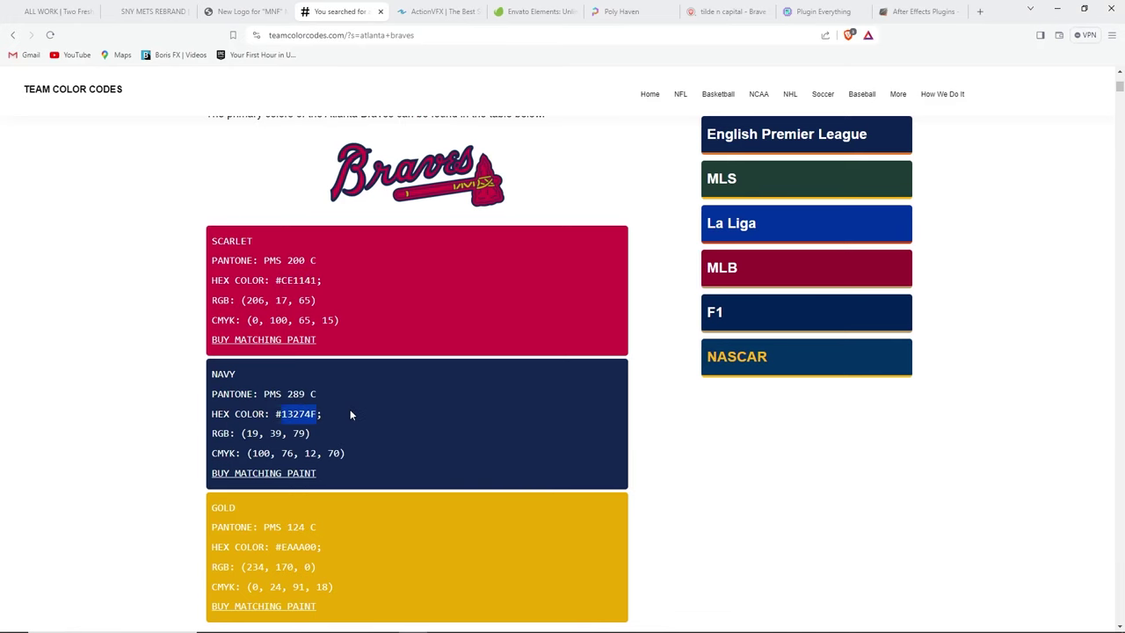
{"action": "key", "text": "alt+Tab"}
{"action": "left_click", "coordinate": [461, 33]}
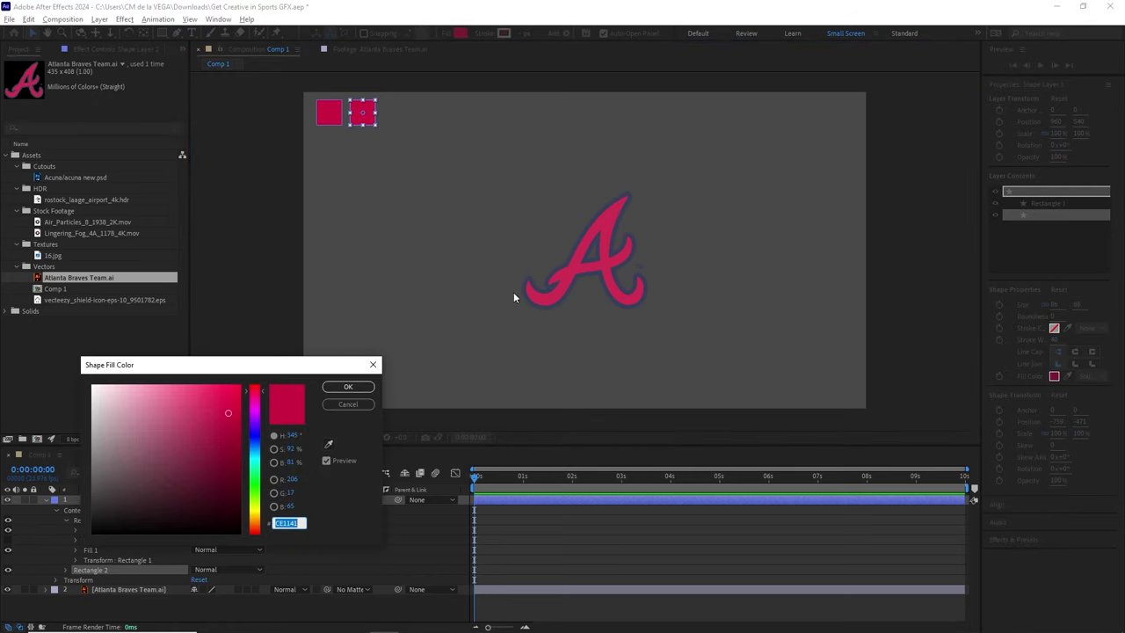
{"action": "key", "text": "ctrl+v"}
{"action": "left_click", "coordinate": [348, 387]}
Step: Duplicate the navy square, place the copy to its right and fill it with the gold hex code EAAA00 from the team colors page
{"action": "left_click", "coordinate": [98, 570]}
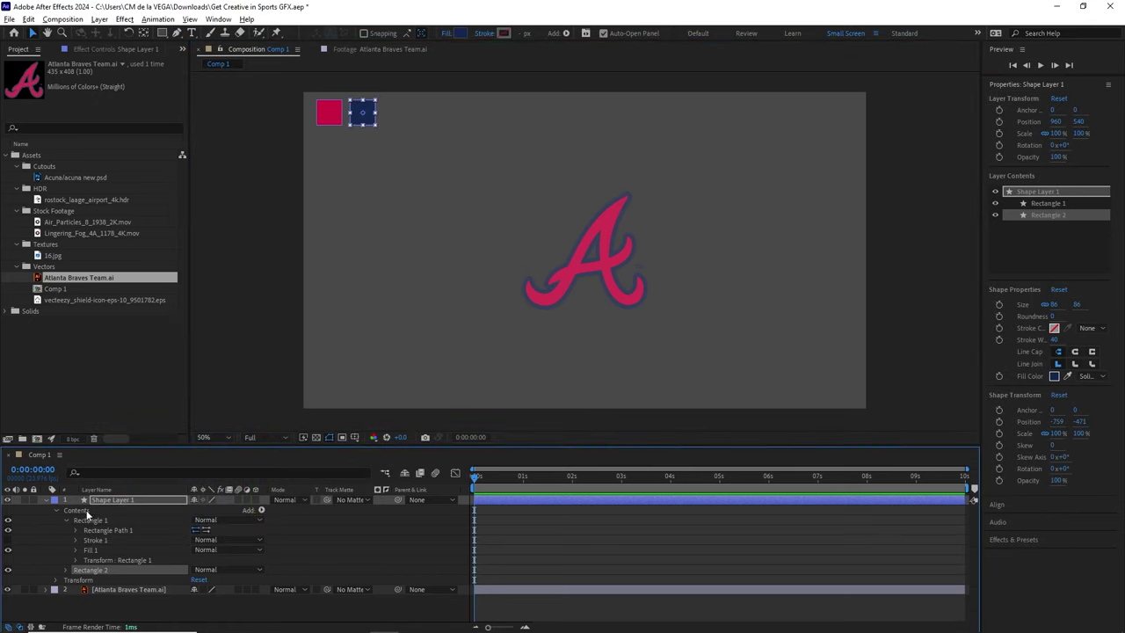
{"action": "key", "text": "ctrl+d"}
{"action": "key", "text": "alt+Tab"}
{"action": "left_click_drag", "start_coordinate": [282, 547], "coordinate": [308, 547]}
{"action": "key", "text": "ctrl+c"}
{"action": "key", "text": "alt+Tab"}
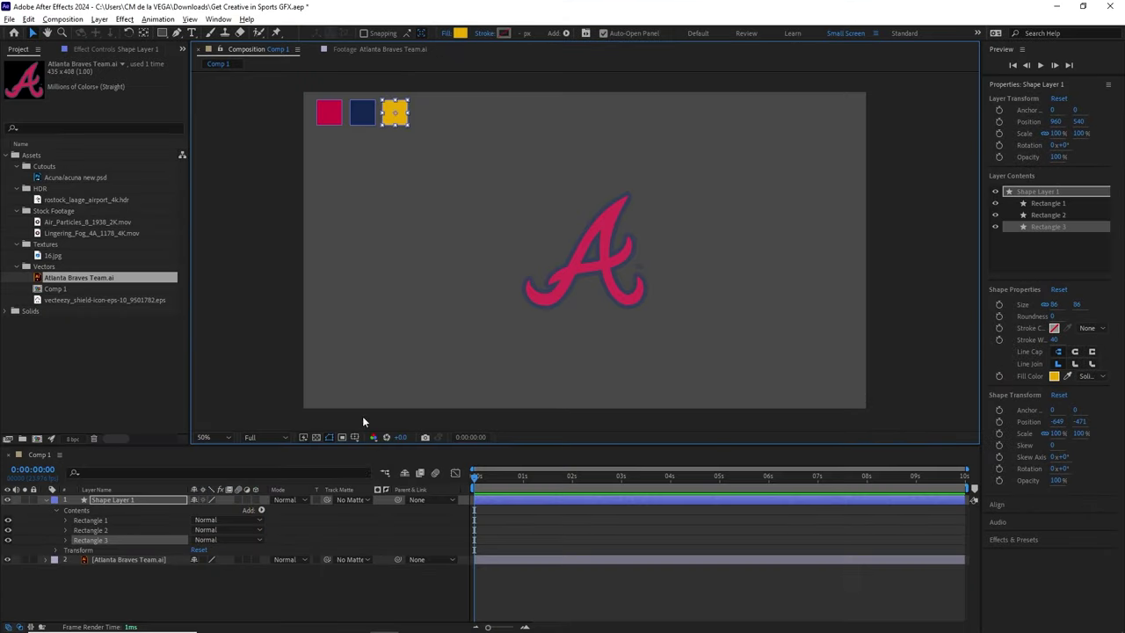
{"action": "left_click", "coordinate": [326, 537]}
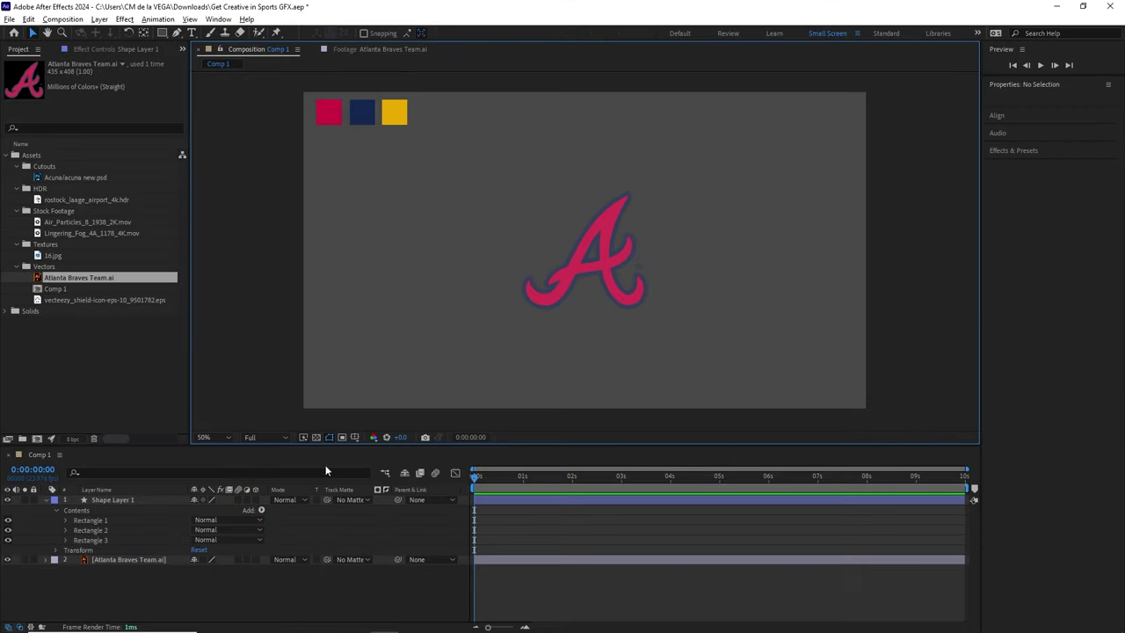
Step: Rename the swatch shape layer as Colors and make it a guide layer
{"action": "left_click", "coordinate": [137, 498]}
{"action": "key", "text": "Return"}
{"action": "type", "text": "Colors"}
{"action": "key", "text": "Return"}
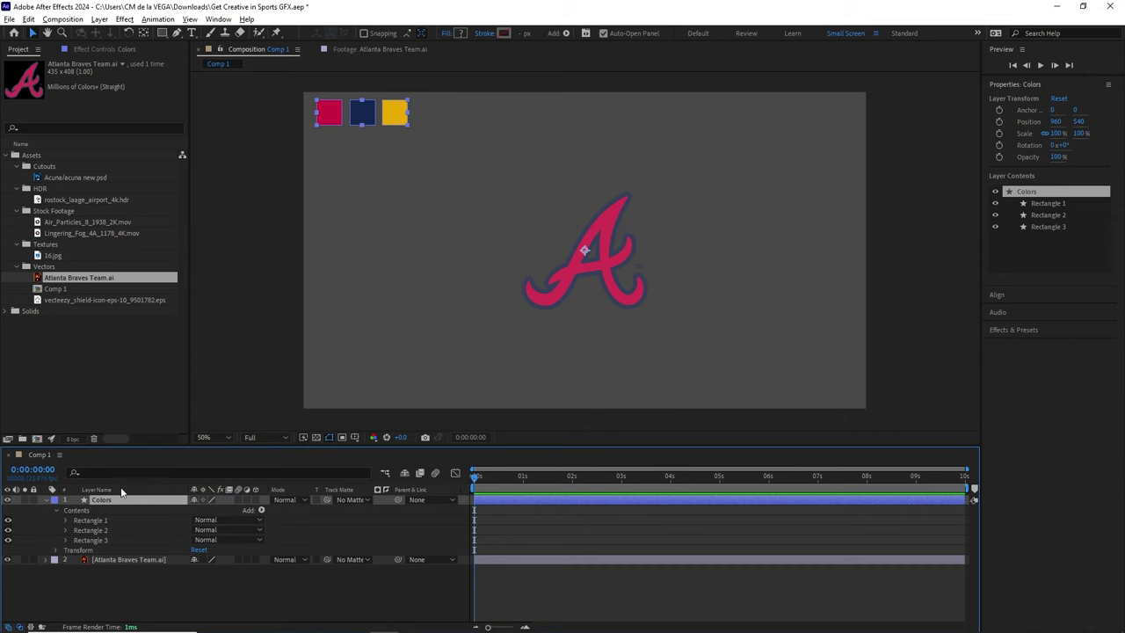
{"action": "right_click", "coordinate": [126, 501]}
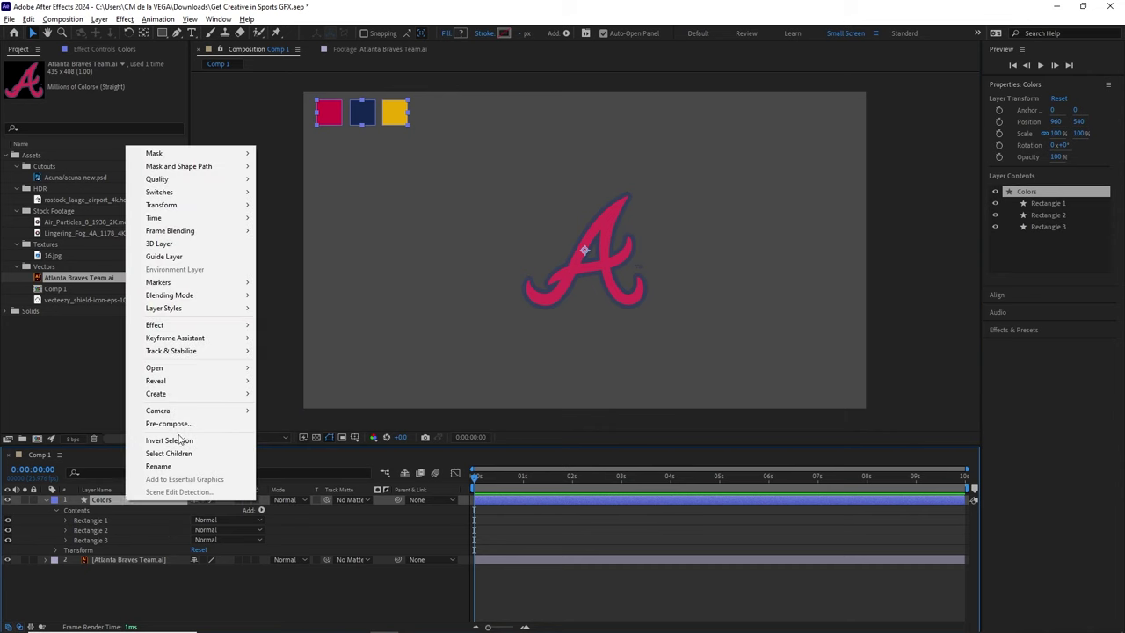
{"action": "left_click", "coordinate": [188, 261]}
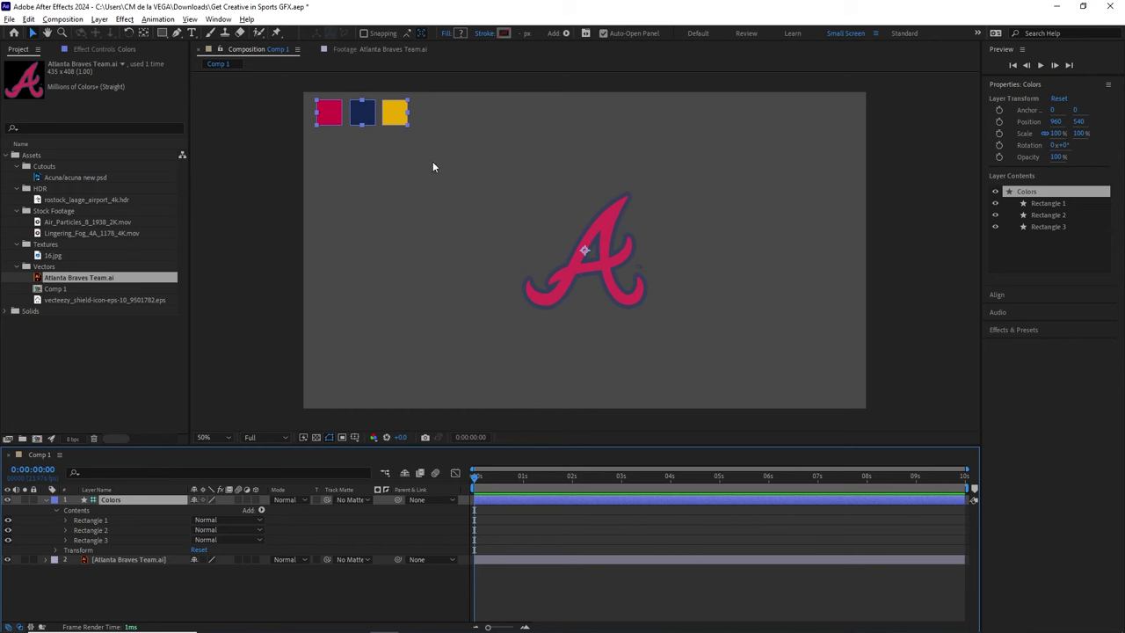
{"action": "left_click", "coordinate": [46, 500]}
Step: Create shapes from the Atlanta Braves Team.ai vector layer and delete the original logo layer
{"action": "left_click", "coordinate": [125, 510]}
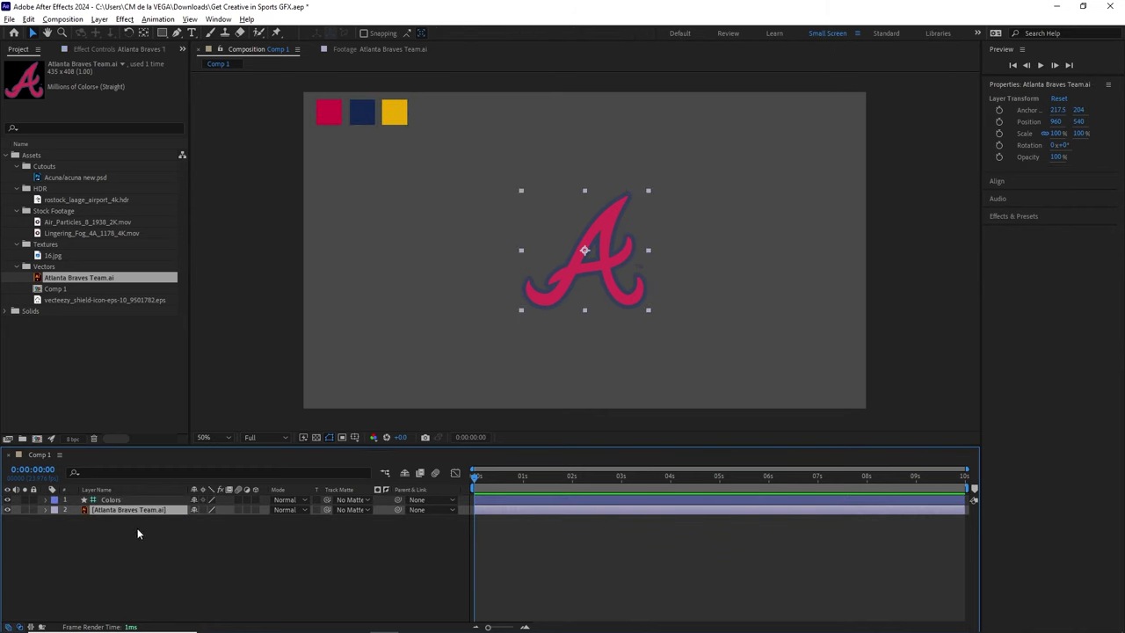
{"action": "right_click", "coordinate": [142, 513]}
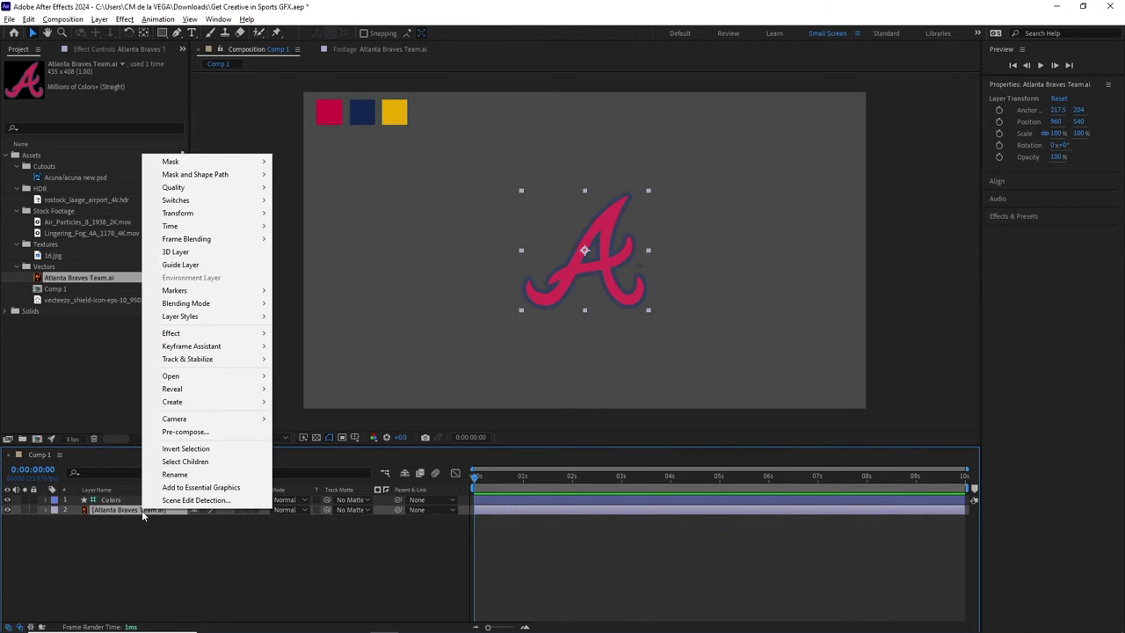
{"action": "mouse_move", "coordinate": [255, 406]}
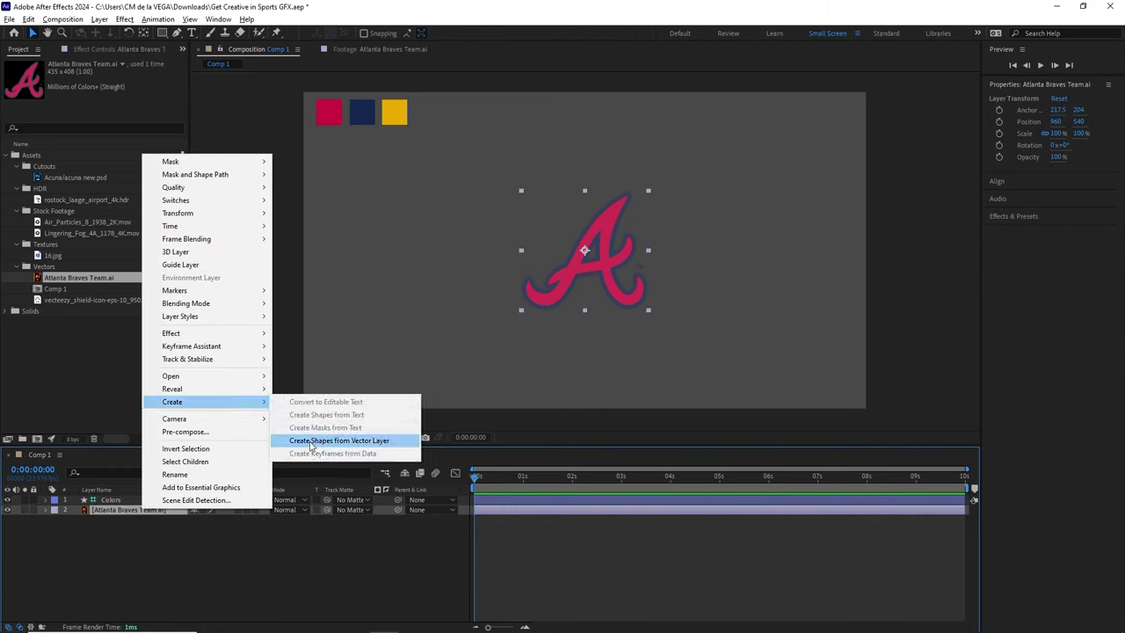
{"action": "left_click", "coordinate": [406, 445]}
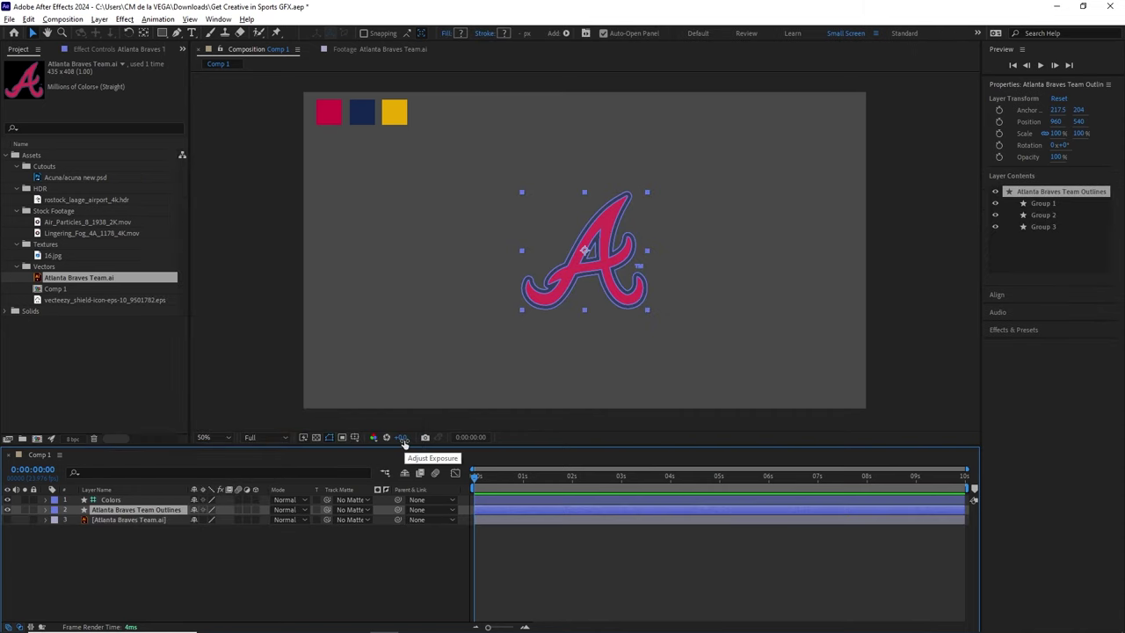
{"action": "left_click", "coordinate": [172, 519]}
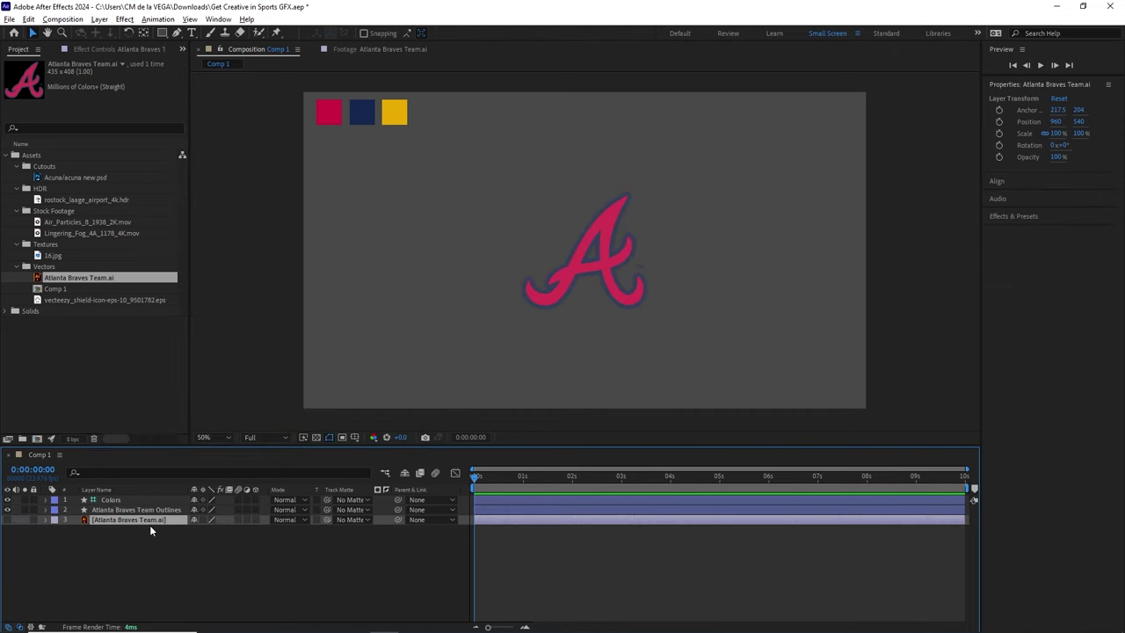
{"action": "key", "text": "Delete"}
Step: Rename the logo outlines layer as Braves Logo
{"action": "left_click", "coordinate": [150, 508]}
{"action": "key", "text": "Return"}
{"action": "type", "text": "Braves Lo"}
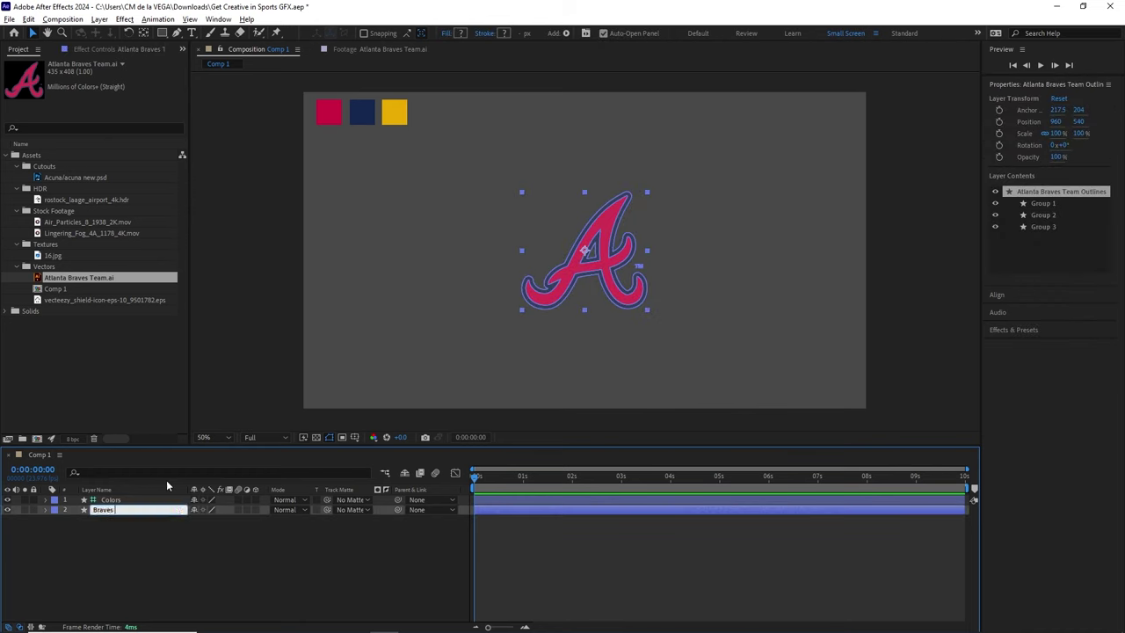
{"action": "type", "text": "go"}
{"action": "key", "text": "Return"}
Step: Expand the Braves Logo contents, hide Groups 2 and 3, and rename Group 1 as Red
{"action": "left_click", "coordinate": [47, 510]}
{"action": "left_click", "coordinate": [57, 521]}
{"action": "left_click", "coordinate": [86, 531]}
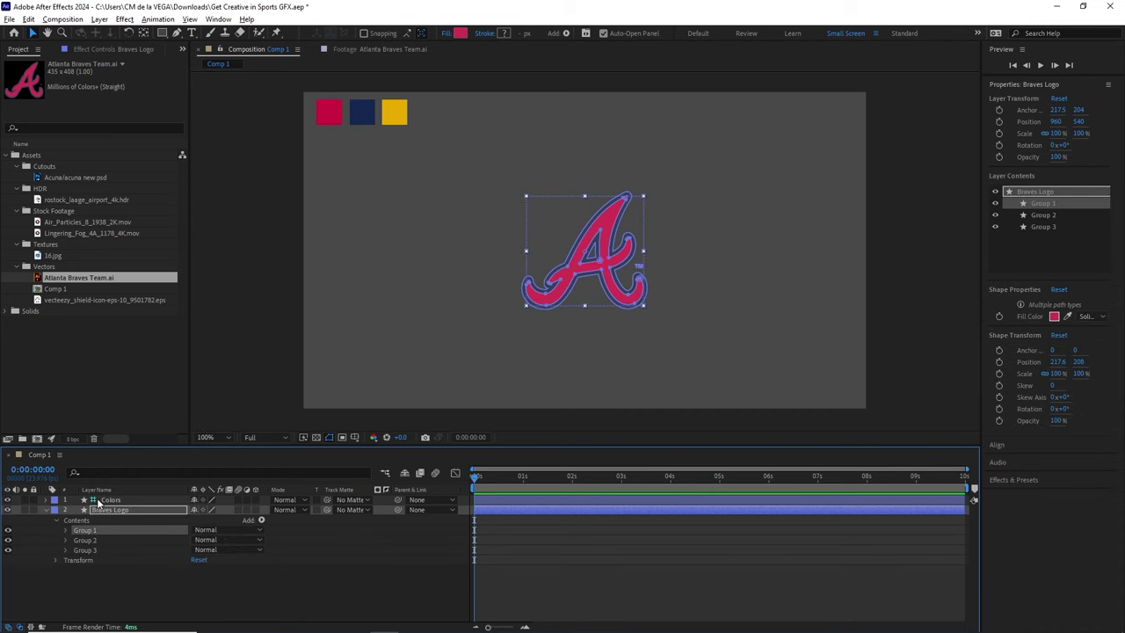
{"action": "scroll", "coordinate": [593, 259], "scroll_direction": "up", "scroll_amount": 4}
{"action": "left_click_drag", "start_coordinate": [7, 542], "coordinate": [8, 551]}
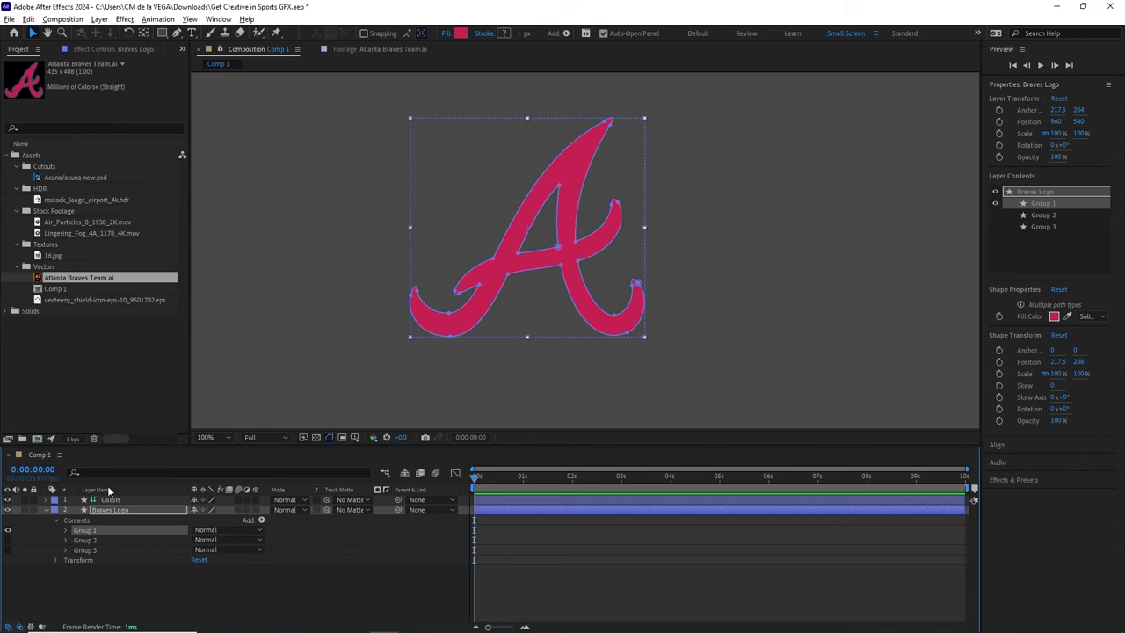
{"action": "key", "text": "Return"}
{"action": "type", "text": "Red"}
{"action": "key", "text": "Return"}
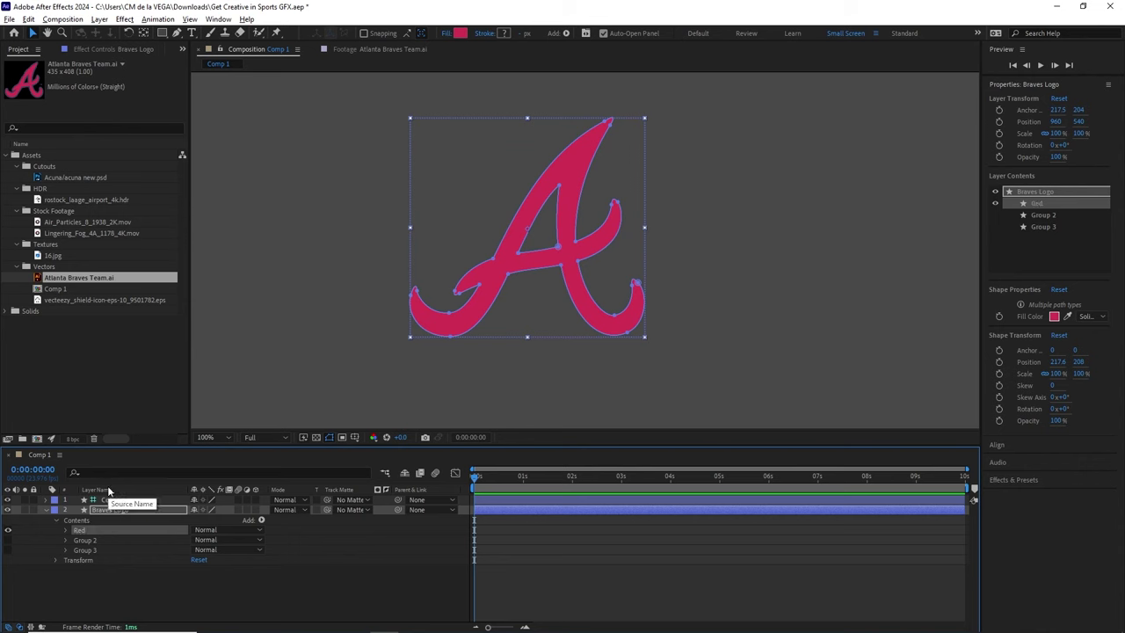
Step: Hide the Red group, show Group 2 and rename it as Blue
{"action": "left_click", "coordinate": [8, 530]}
{"action": "left_click", "coordinate": [8, 540]}
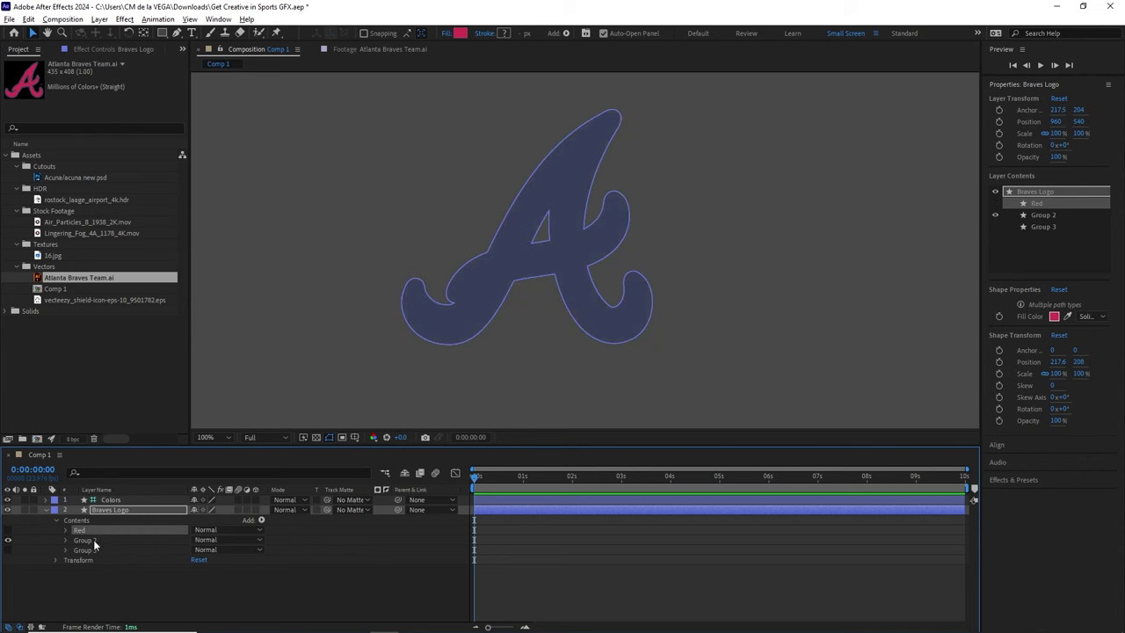
{"action": "left_click", "coordinate": [92, 541]}
{"action": "key", "text": "Return"}
{"action": "type", "text": "B"}
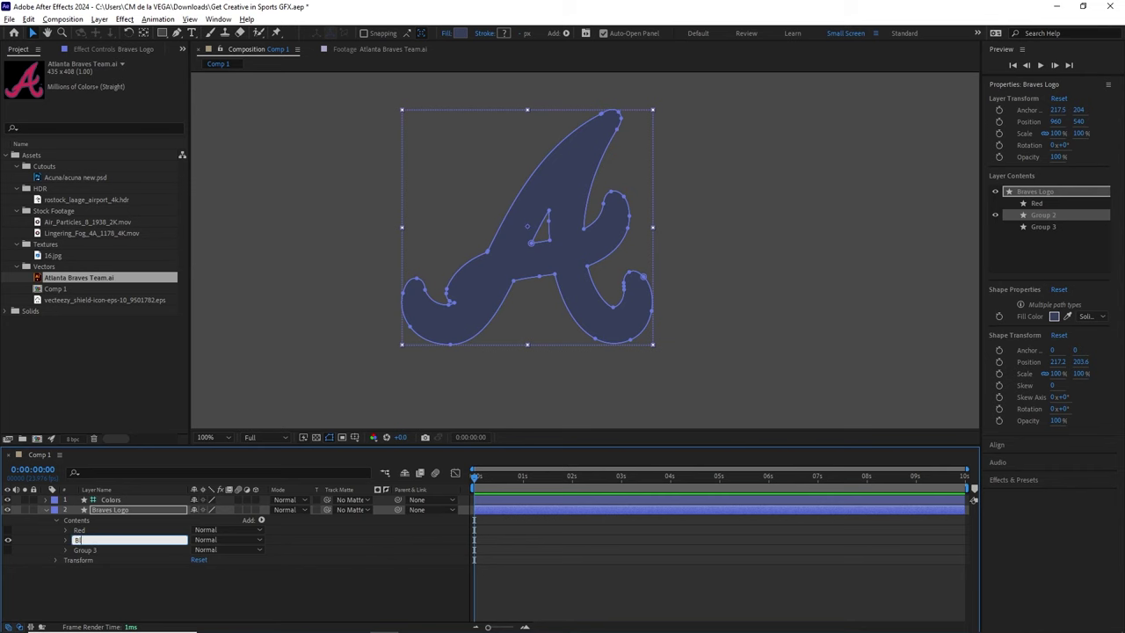
{"action": "type", "text": "lue"}
{"action": "key", "text": "Return"}
Step: Isolate and delete the trademark symbol's Group 3, and show the Red and Blue groups again
{"action": "left_click", "coordinate": [8, 540]}
{"action": "left_click", "coordinate": [8, 549]}
{"action": "left_click", "coordinate": [90, 548]}
{"action": "left_click", "coordinate": [643, 263]}
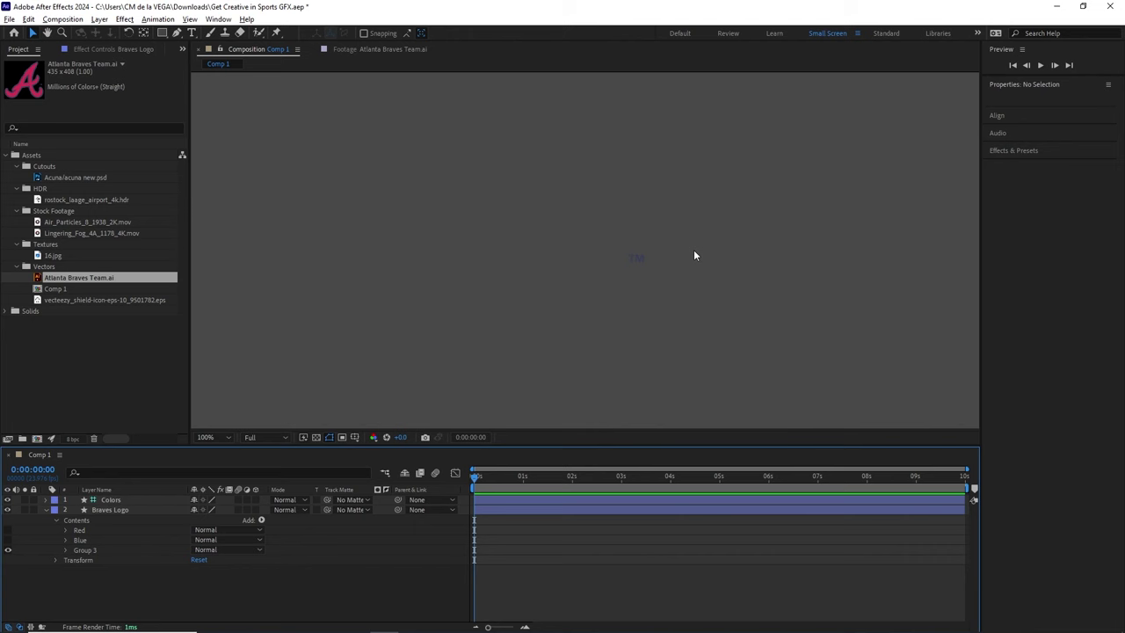
{"action": "left_click", "coordinate": [100, 548]}
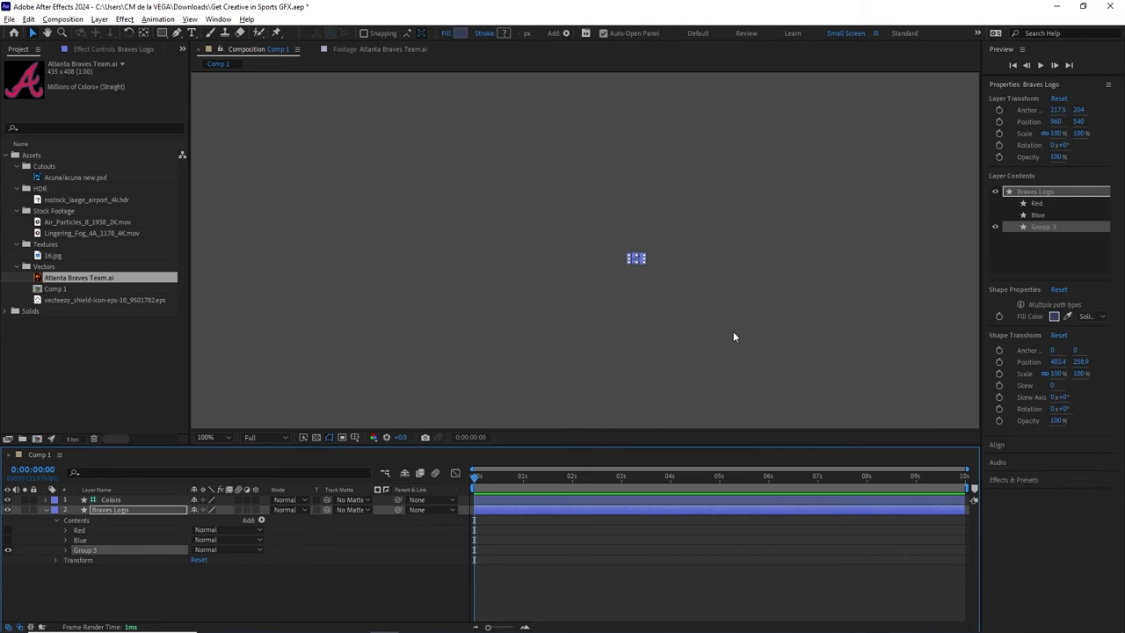
{"action": "key", "text": "Delete"}
{"action": "left_click", "coordinate": [7, 530]}
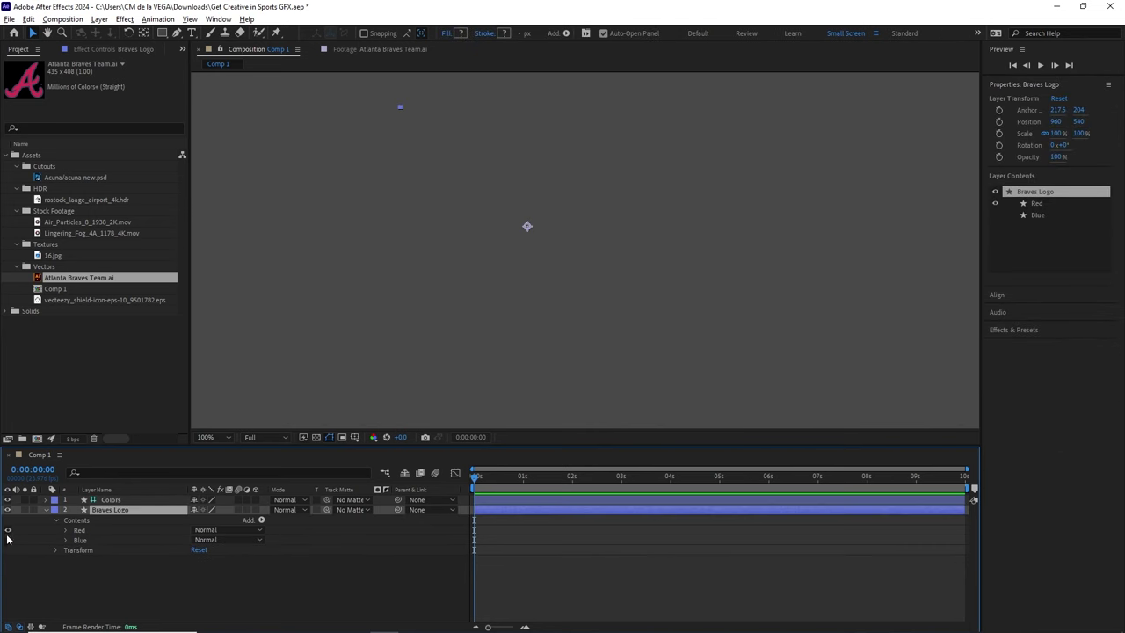
{"action": "left_click", "coordinate": [8, 540]}
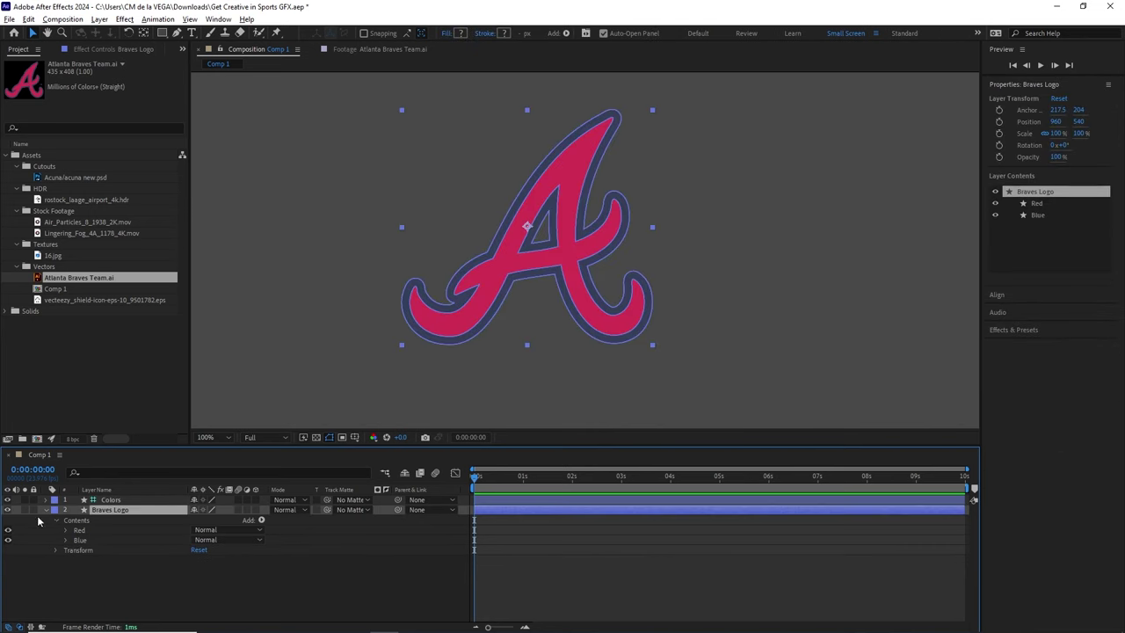
Step: Recolor the logo's Red group with the fill color sampled from the red team swatch (CE1141)
{"action": "left_click", "coordinate": [81, 531]}
{"action": "key", "text": "comma"}
{"action": "key", "text": "comma"}
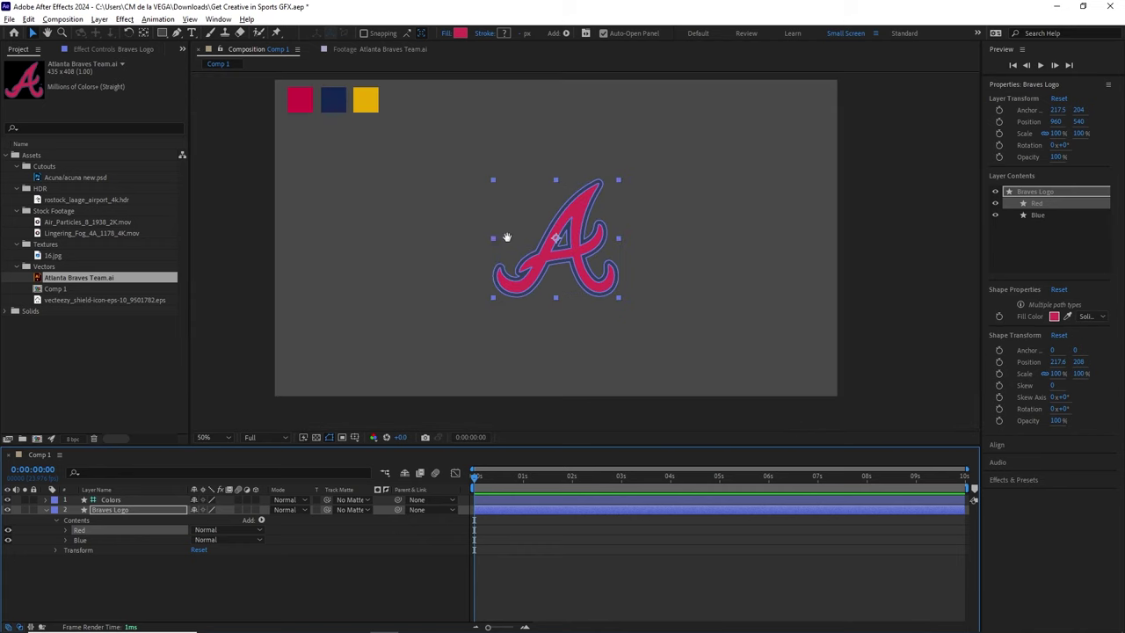
{"action": "left_click", "coordinate": [462, 35]}
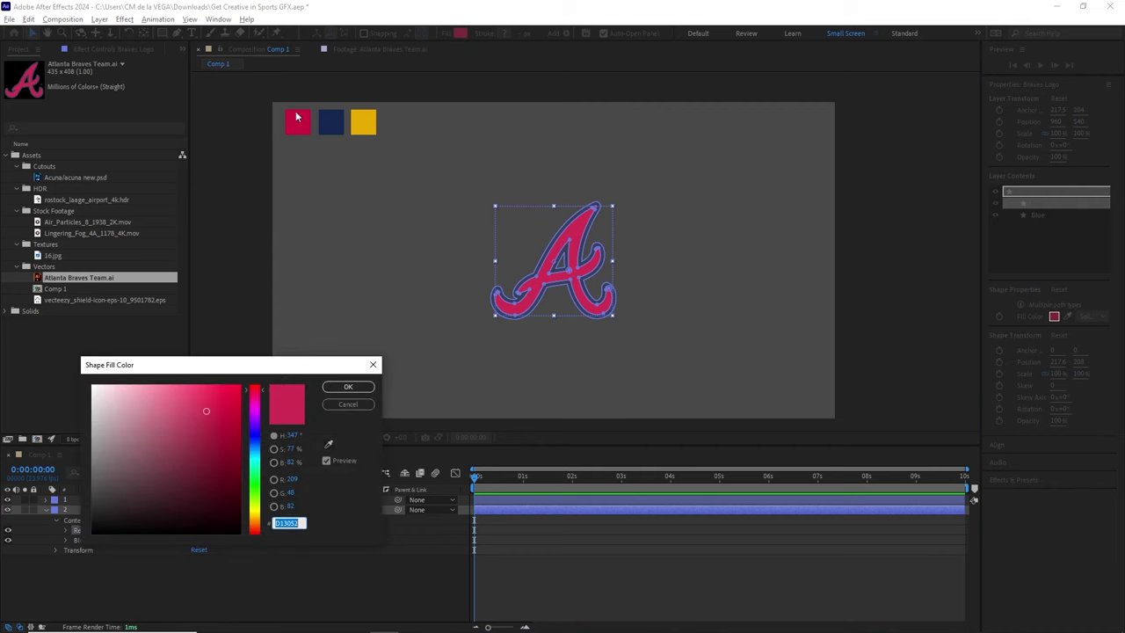
{"action": "left_click", "coordinate": [329, 443]}
{"action": "left_click", "coordinate": [300, 122]}
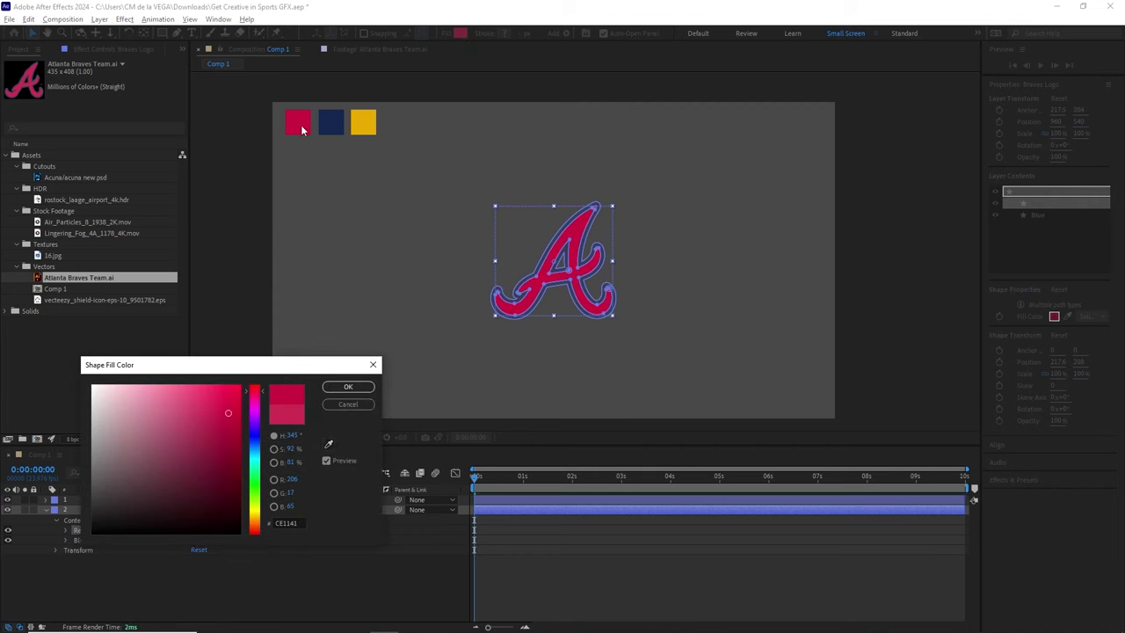
{"action": "left_click", "coordinate": [348, 387]}
Step: Recolor the logo's Blue group with the fill color sampled from the navy team swatch (13274F)
{"action": "left_click", "coordinate": [81, 539]}
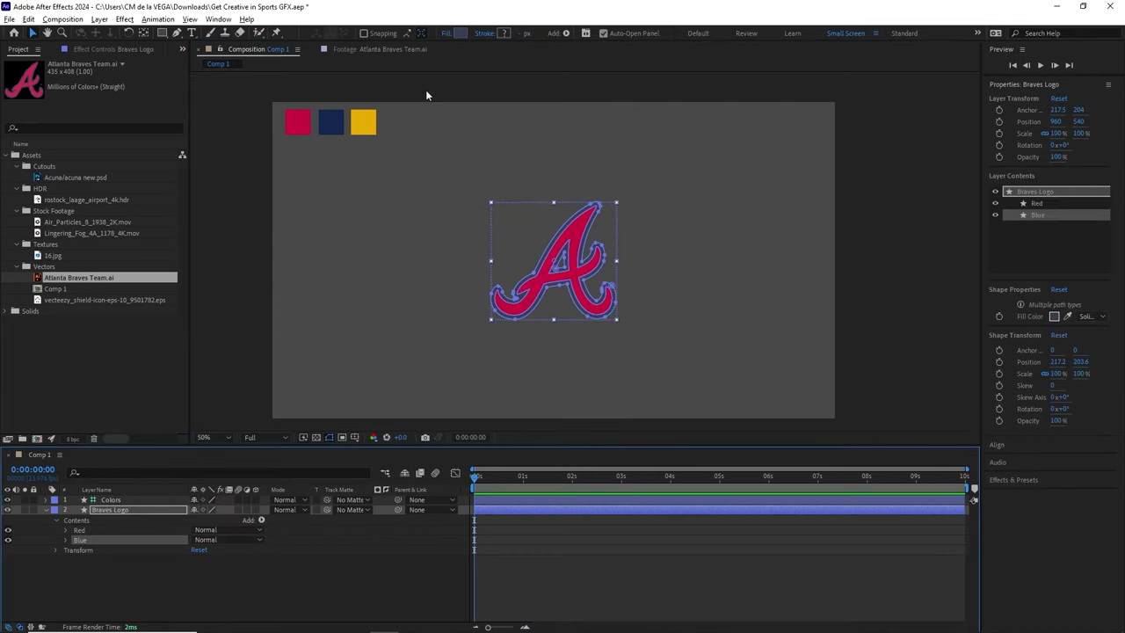
{"action": "left_click", "coordinate": [461, 34]}
{"action": "left_click", "coordinate": [329, 444]}
{"action": "left_click", "coordinate": [332, 122]}
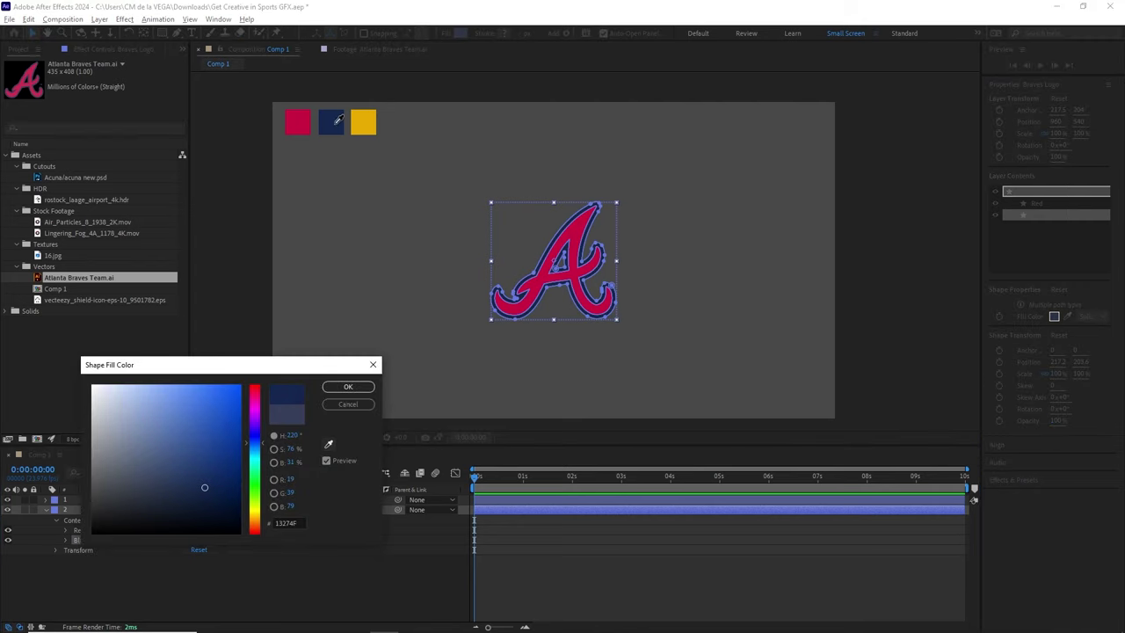
{"action": "left_click", "coordinate": [348, 387]}
{"action": "left_click", "coordinate": [278, 584]}
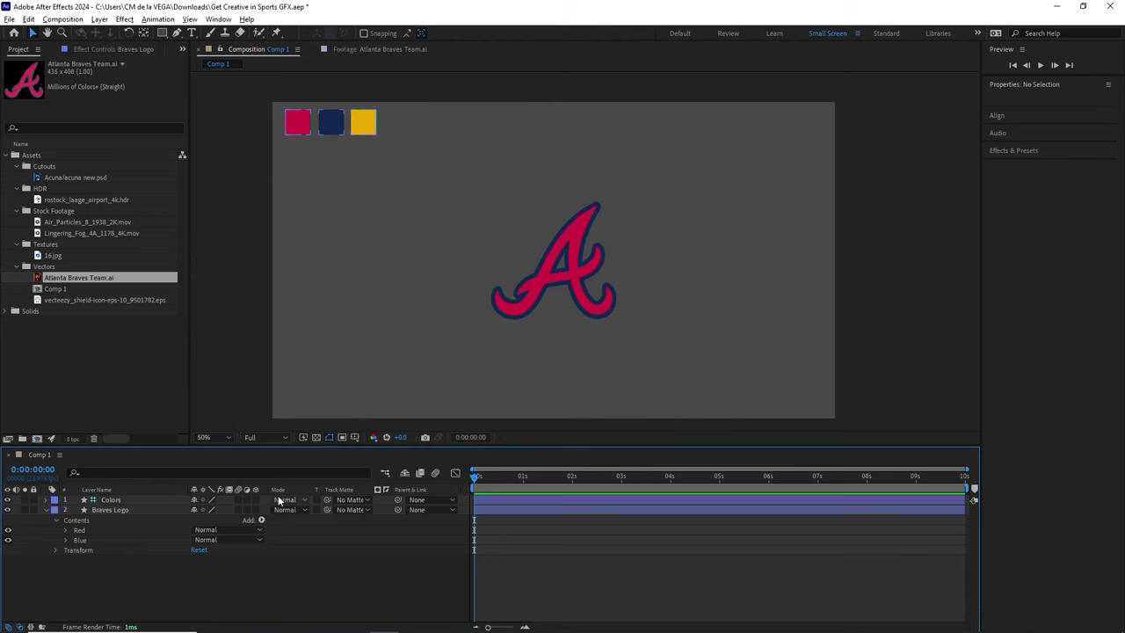
Step: Make the Braves Logo layer 3D and switch the composition's renderer to Advanced 3D
{"action": "left_click", "coordinate": [130, 550]}
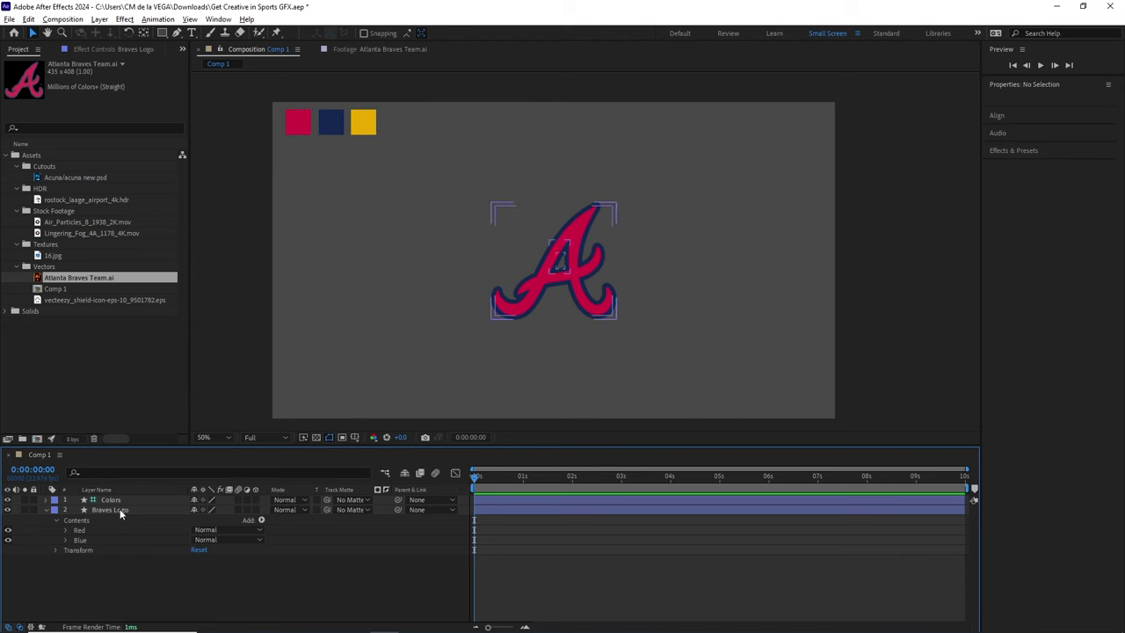
{"action": "left_click", "coordinate": [120, 512]}
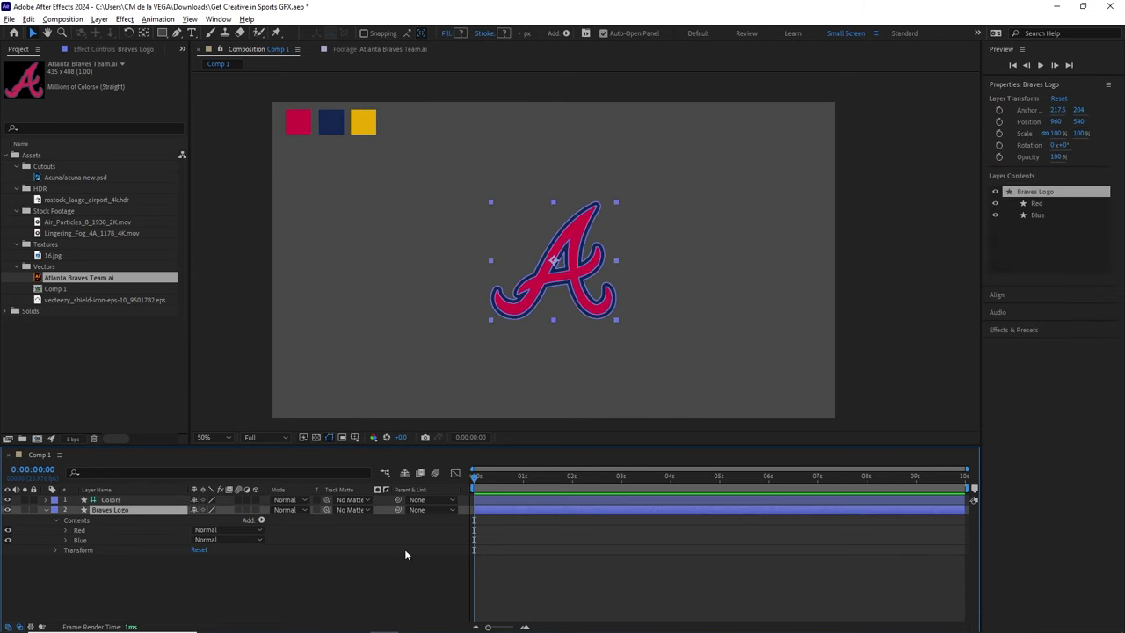
{"action": "left_click", "coordinate": [255, 510]}
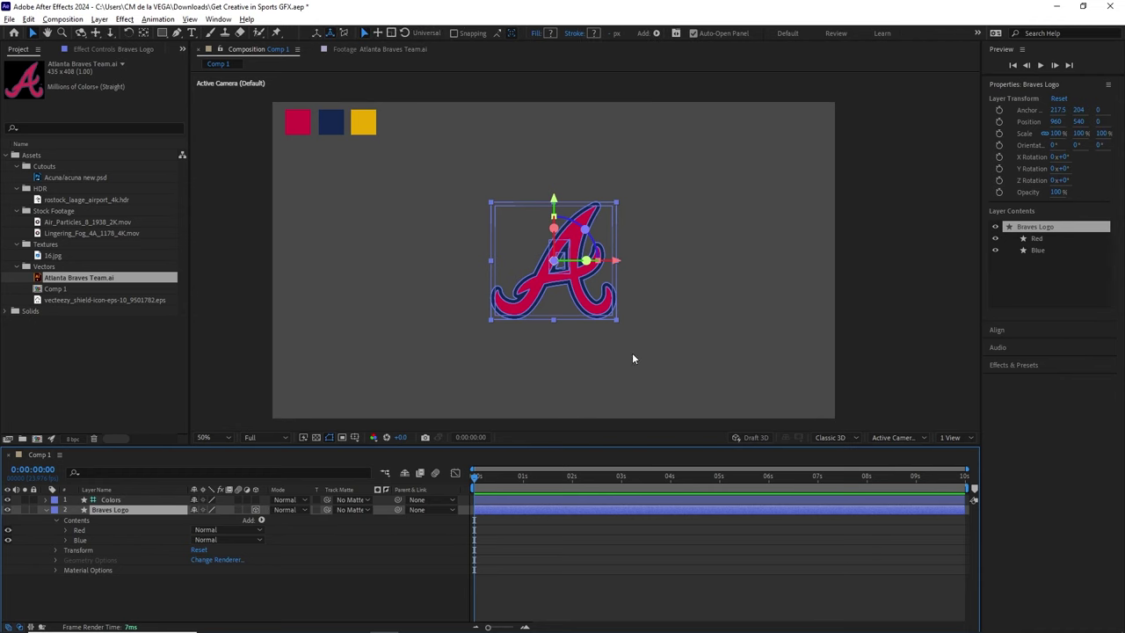
{"action": "left_click", "coordinate": [852, 440]}
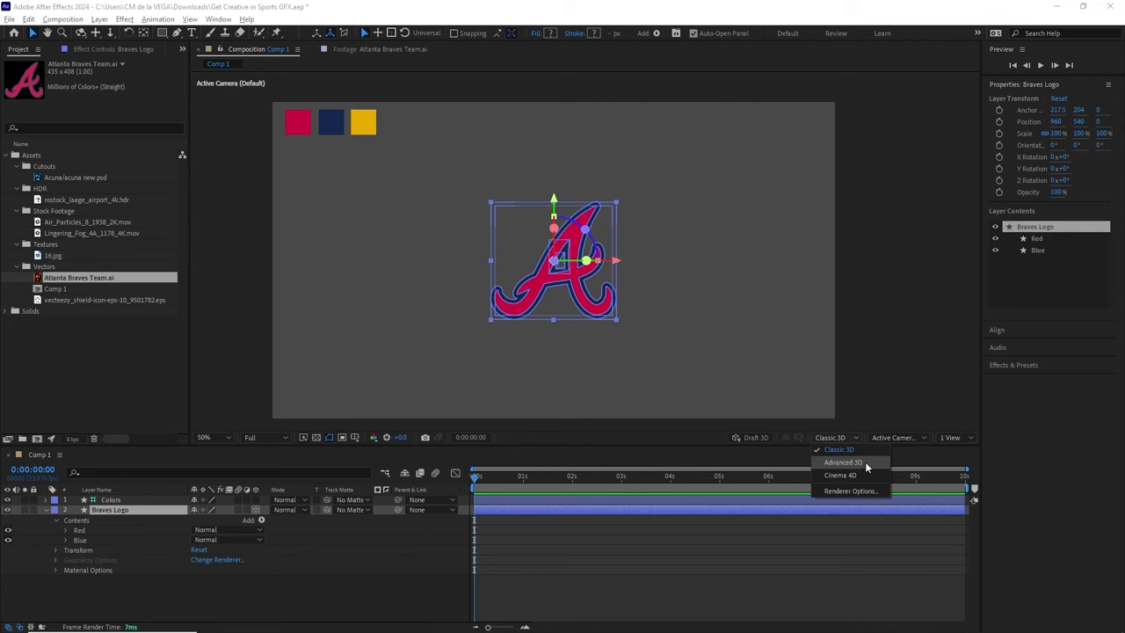
{"action": "left_click", "coordinate": [869, 462]}
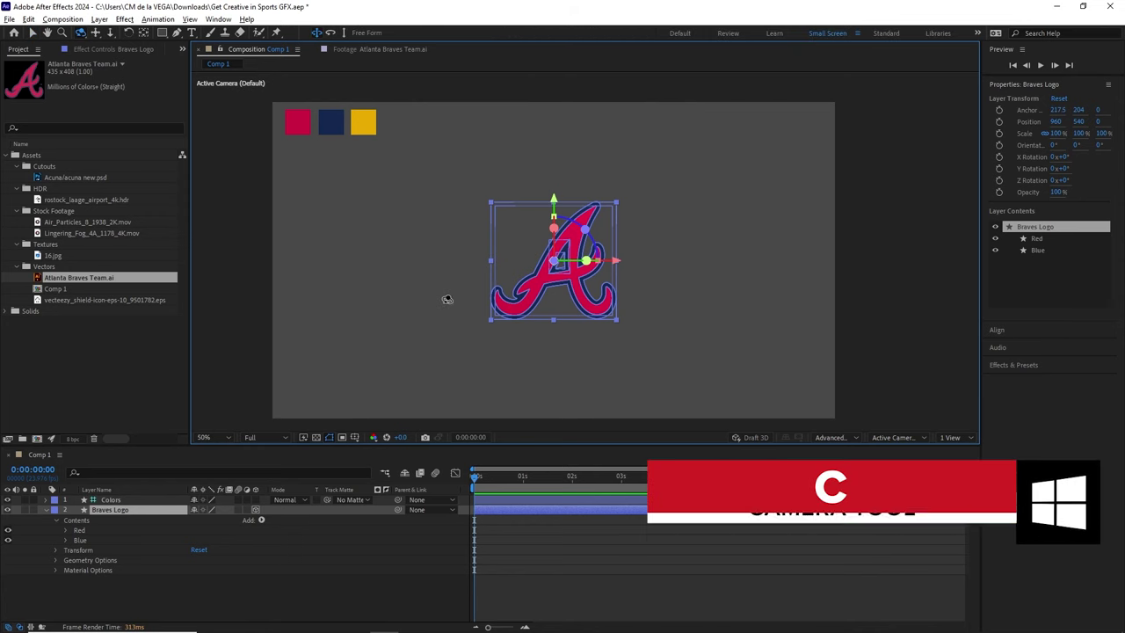
Step: Orbit and dolly the camera view to examine the 3D logo up close from an angle
{"action": "key", "text": "c"}
{"action": "key", "text": "c"}
{"action": "key", "text": "c"}
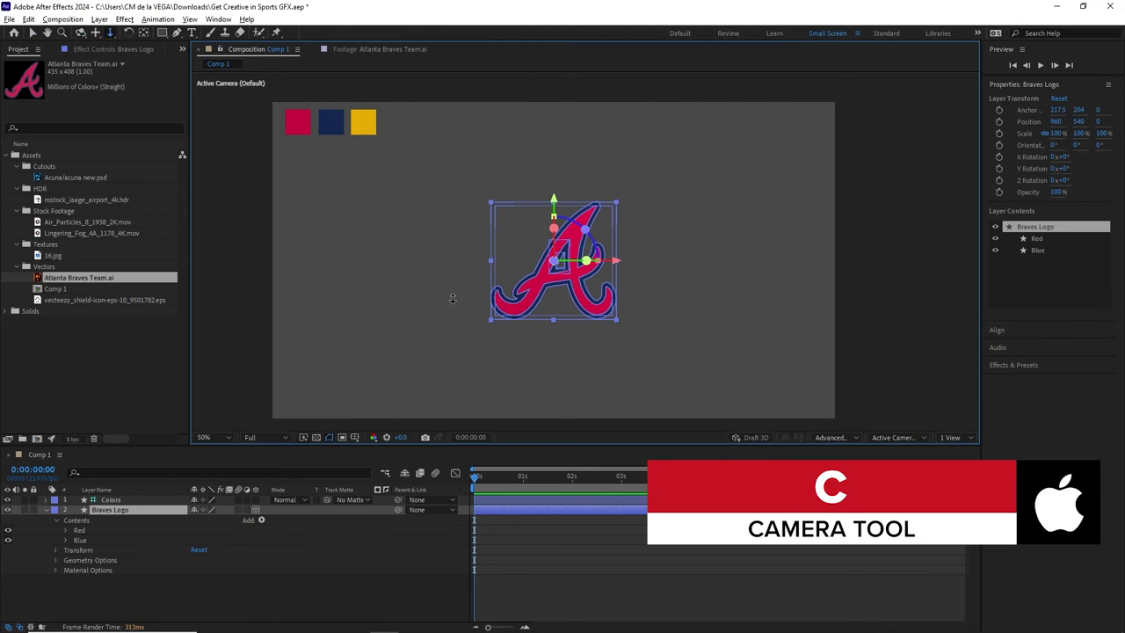
{"action": "key", "text": "c"}
{"action": "left_click_drag", "start_coordinate": [465, 308], "coordinate": [493, 308]}
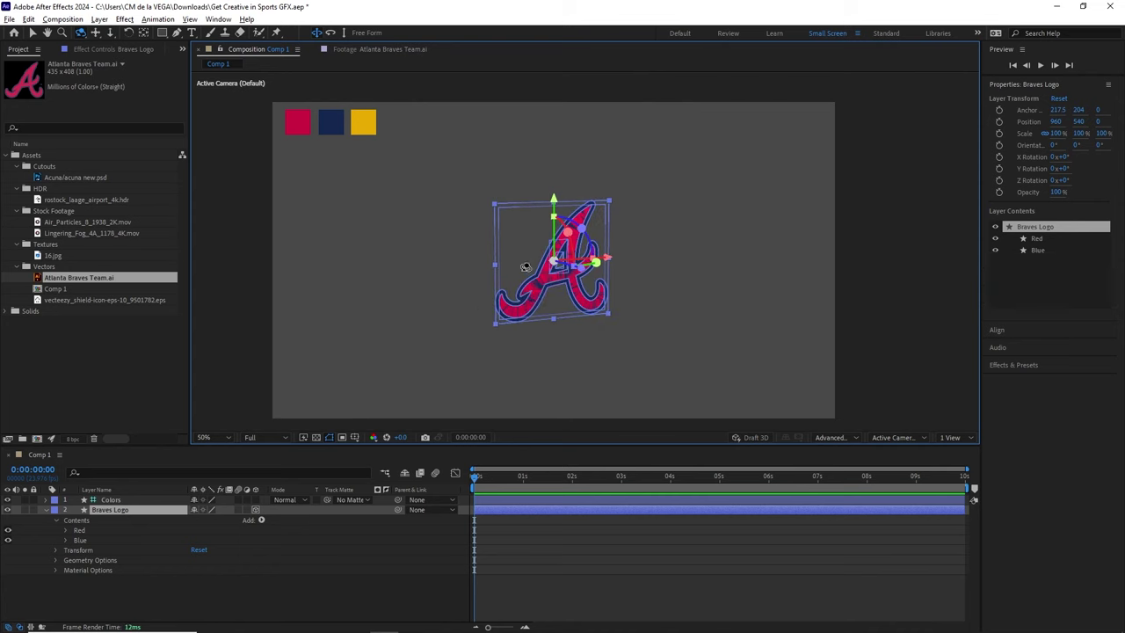
{"action": "key", "text": "y"}
{"action": "key", "text": "c"}
{"action": "left_click_drag", "start_coordinate": [529, 265], "coordinate": [455, 287]}
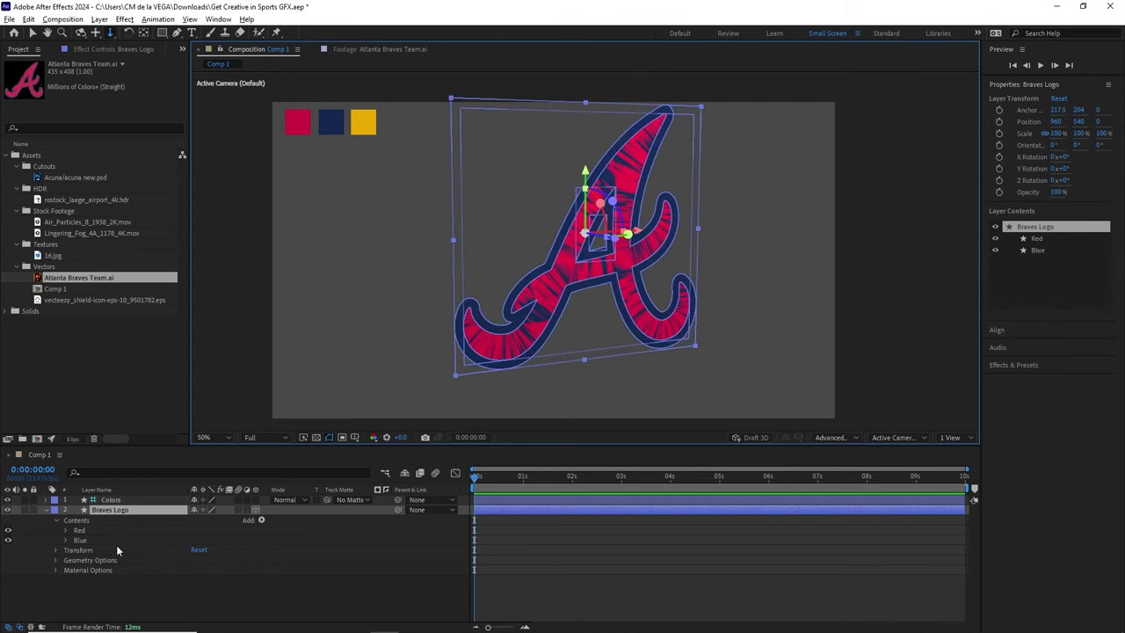
Step: Set the Braves Logo layer's extrusion depth to 100 in its geometry options
{"action": "left_click", "coordinate": [102, 561]}
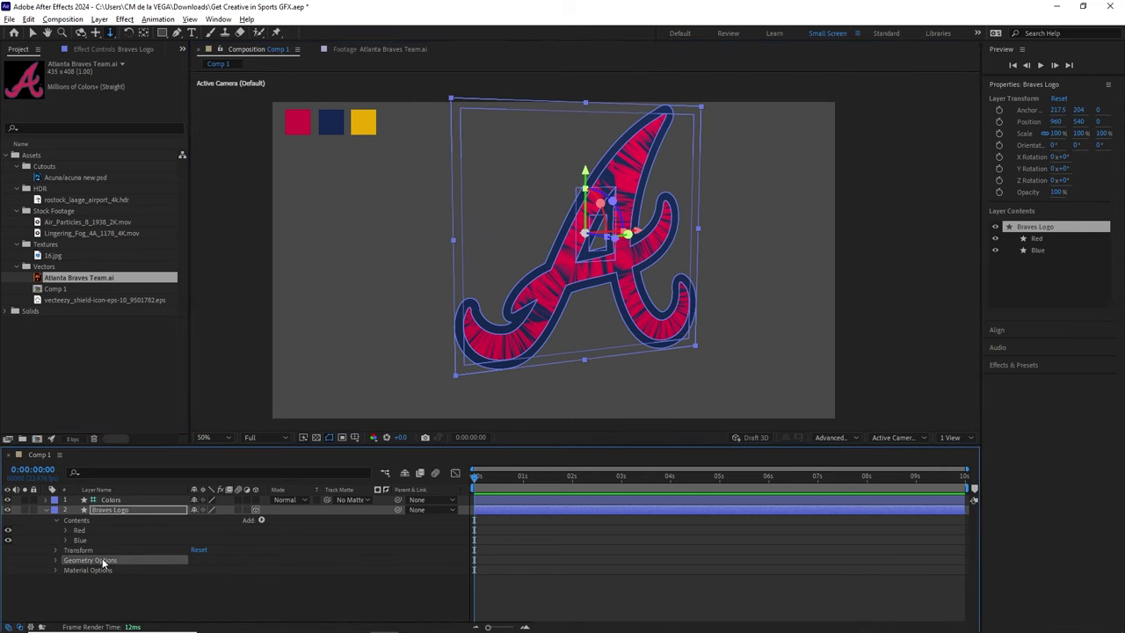
{"action": "left_click", "coordinate": [56, 563]}
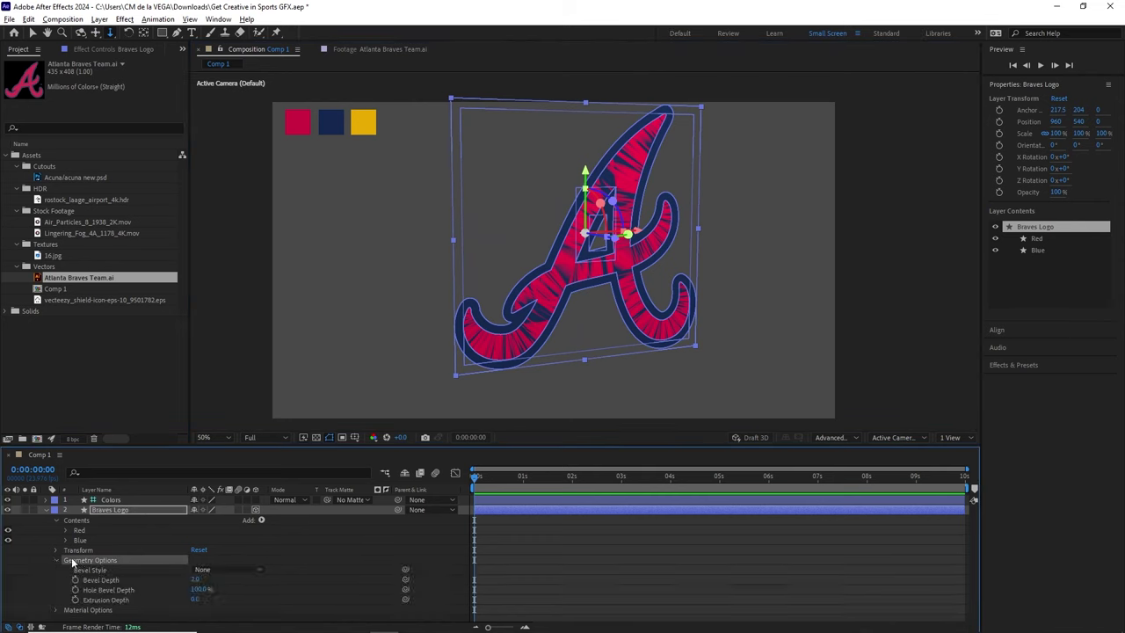
{"action": "left_click", "coordinate": [113, 600]}
{"action": "left_click", "coordinate": [195, 600]}
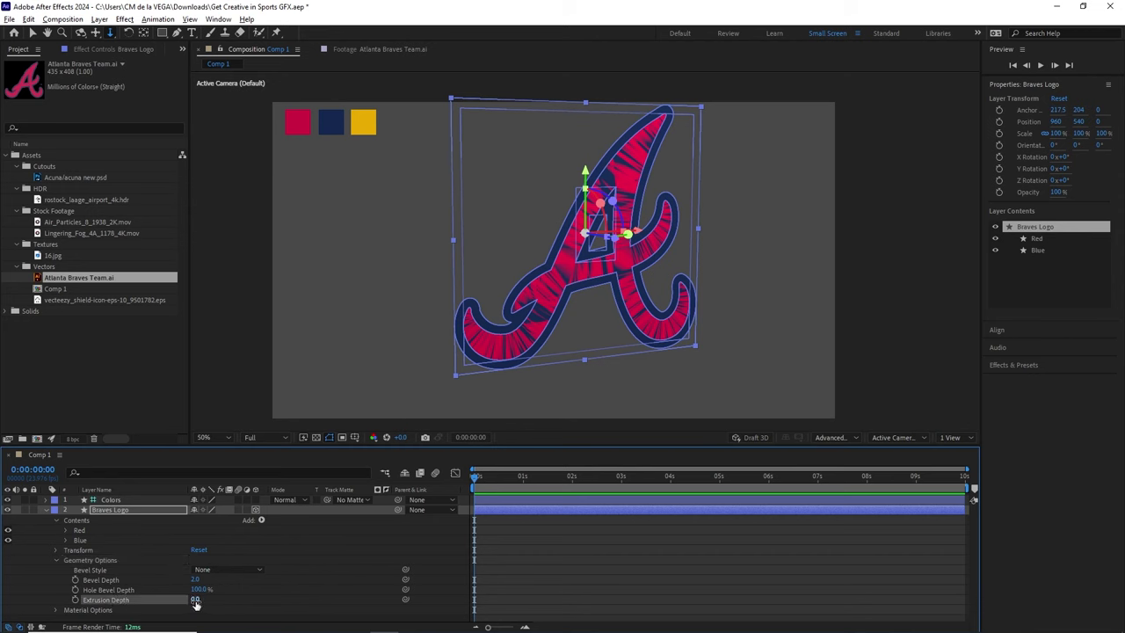
{"action": "type", "text": "100"}
{"action": "key", "text": "Return"}
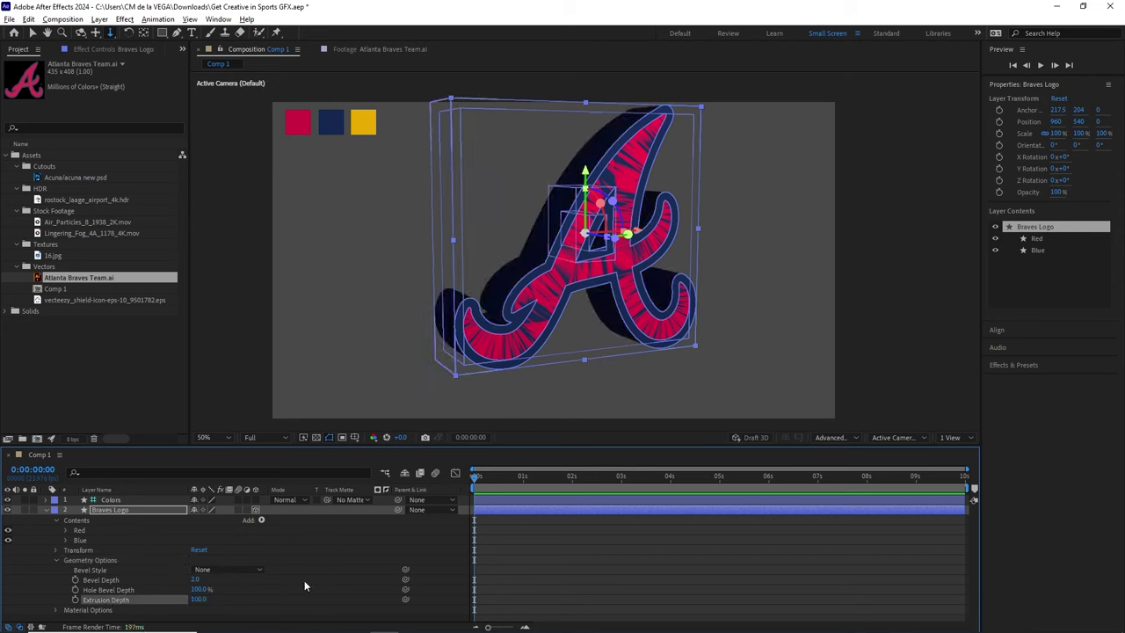
{"action": "key", "text": "c"}
{"action": "mouse_move", "coordinate": [536, 332]}
{"action": "left_mouse_down"}
{"action": "mouse_move", "coordinate": [620, 330]}
{"action": "mouse_move", "coordinate": [545, 332]}
{"action": "mouse_move", "coordinate": [452, 311]}
{"action": "mouse_move", "coordinate": [526, 336]}
{"action": "mouse_move", "coordinate": [528, 325]}
{"action": "left_mouse_up"}
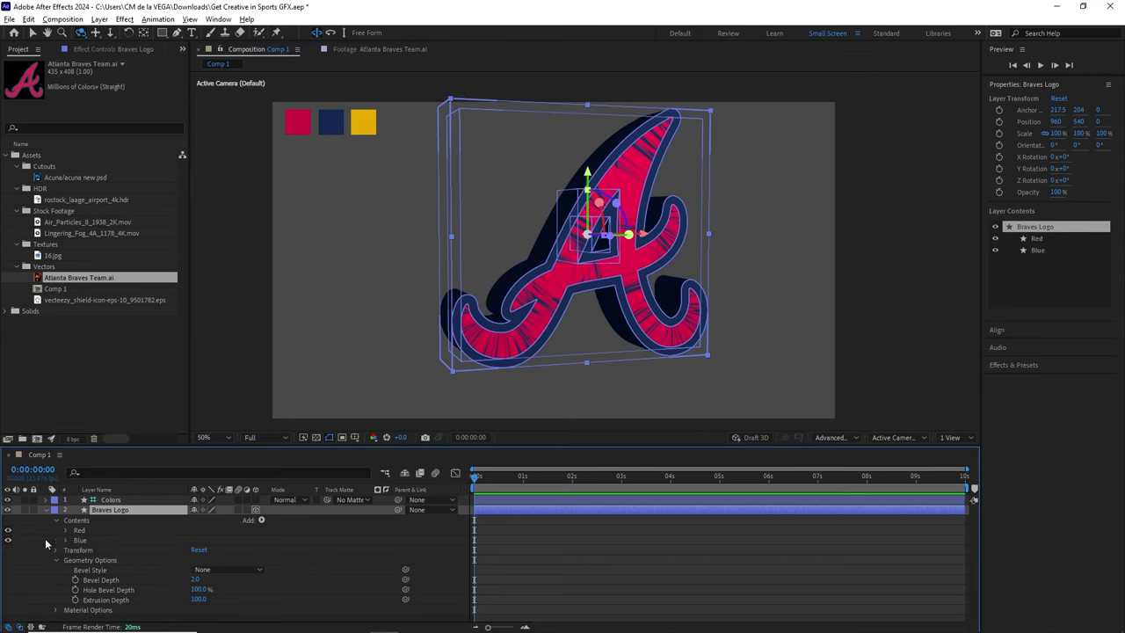
Step: Hide the Blue group in Braves Logo, then duplicate the layer, placing the copy beneath the original and renaming it Braves Logo Blue
{"action": "left_click", "coordinate": [9, 540]}
{"action": "left_click", "coordinate": [46, 511]}
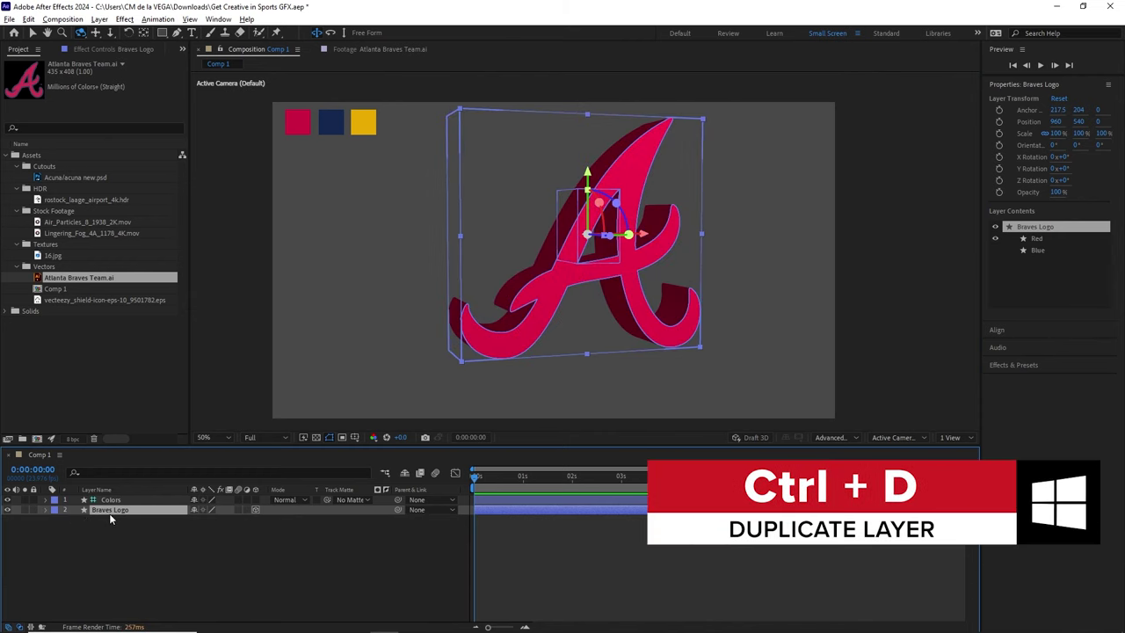
{"action": "key", "text": "ctrl+d"}
{"action": "key", "text": "ctrl+["}
{"action": "key", "text": "Return"}
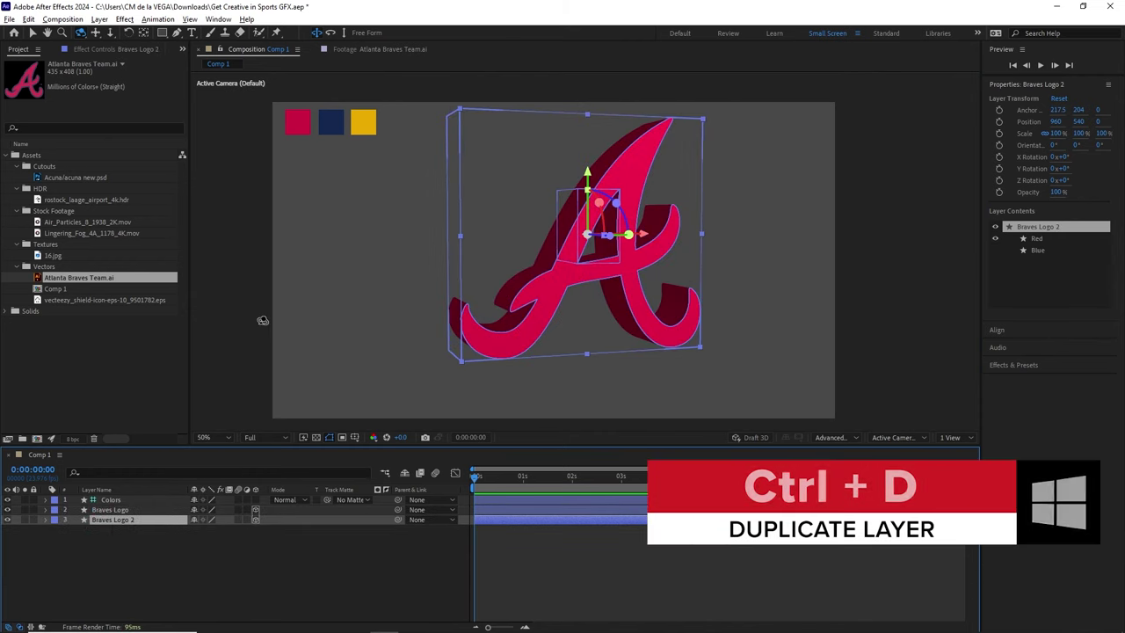
{"action": "type", "text": "Blue"}
{"action": "key", "text": "Return"}
Step: Rename the original Braves Logo layer as Braves Logo Red
{"action": "left_click", "coordinate": [131, 510]}
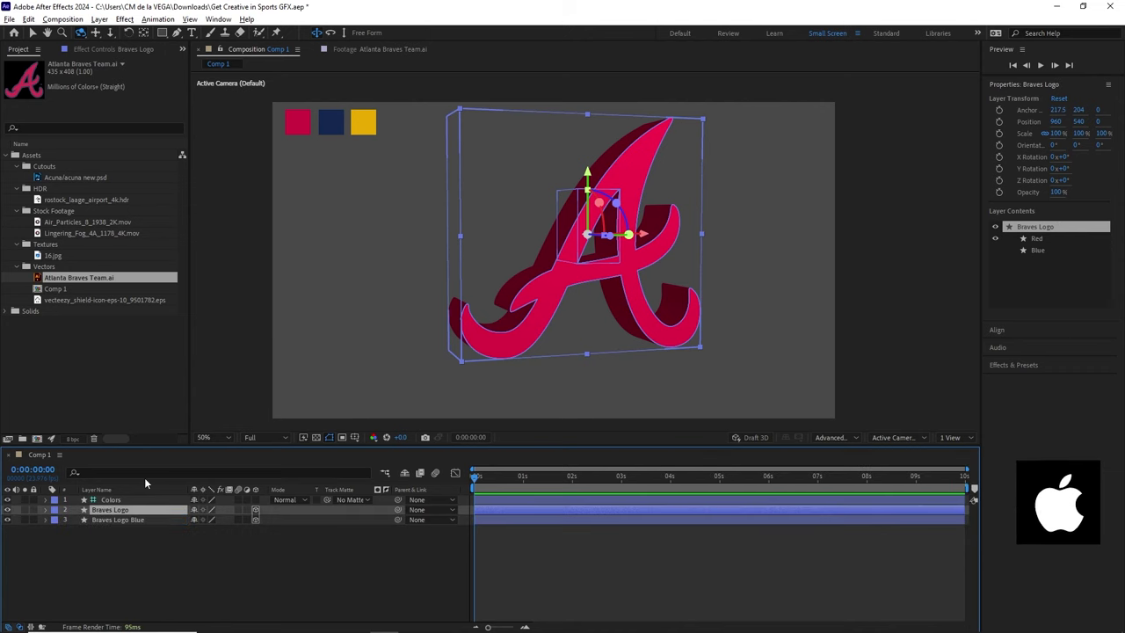
{"action": "key", "text": "Return"}
{"action": "key", "text": "Right"}
{"action": "type", "text": "R"}
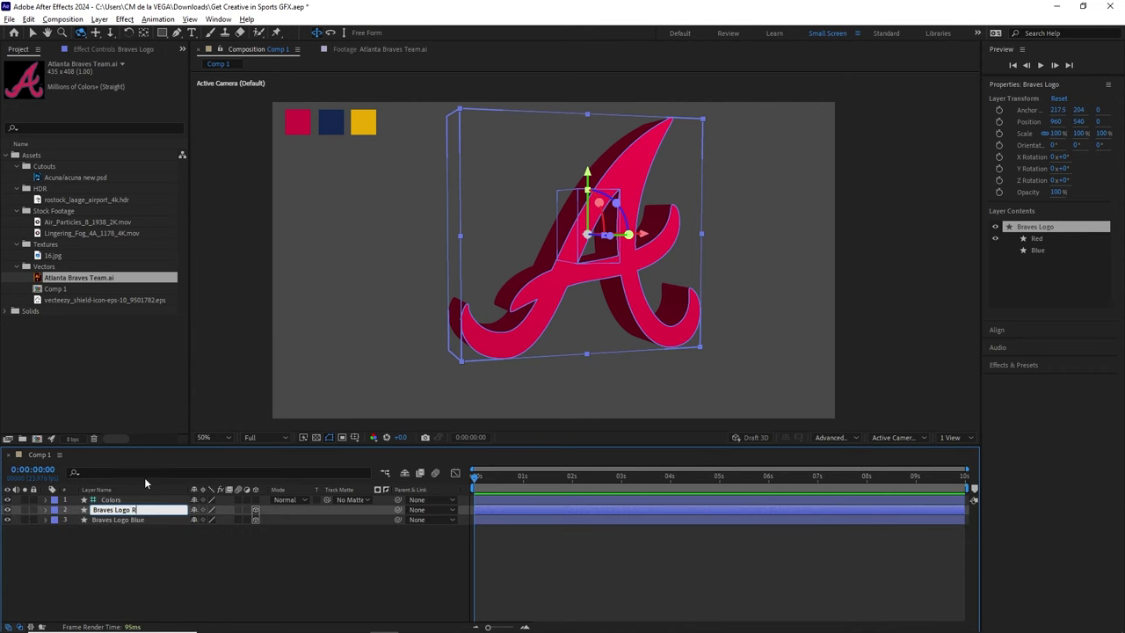
{"action": "type", "text": "ed"}
{"action": "key", "text": "Return"}
Step: In the Braves Logo Blue layer's contents, hide the Red group and show the Blue group
{"action": "left_click", "coordinate": [143, 520]}
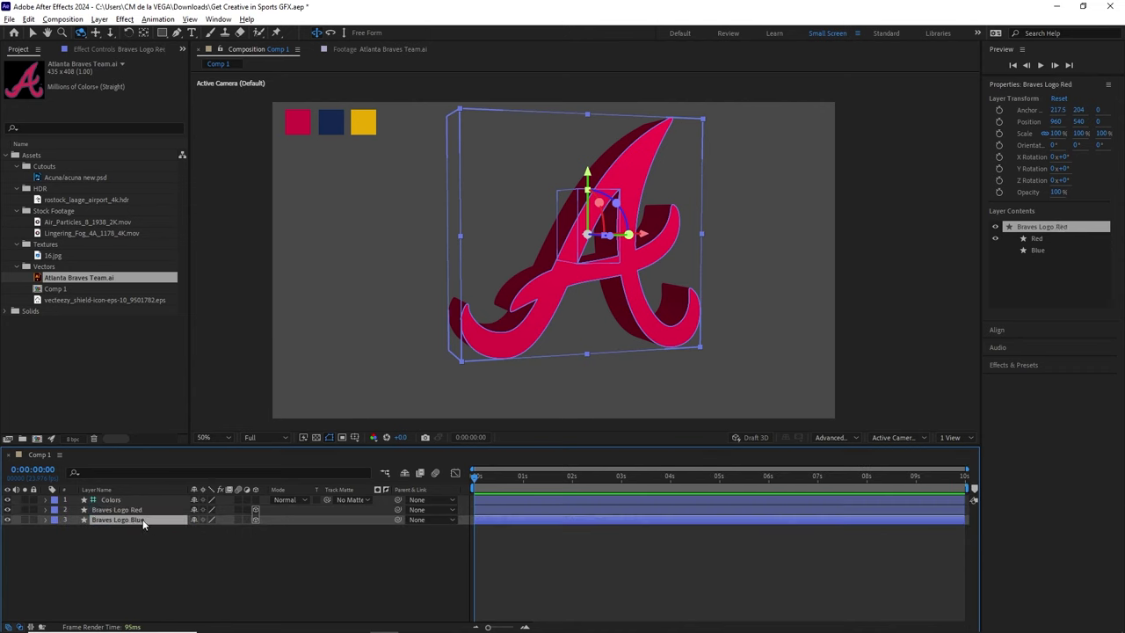
{"action": "left_click", "coordinate": [47, 520]}
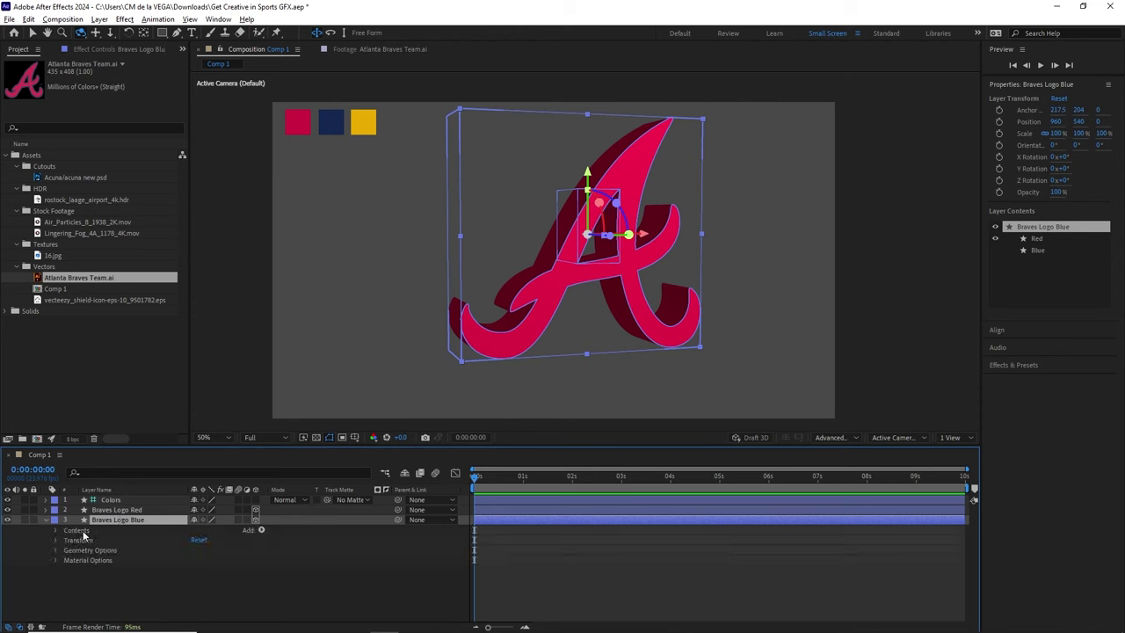
{"action": "left_click", "coordinate": [77, 530]}
{"action": "left_click", "coordinate": [56, 530]}
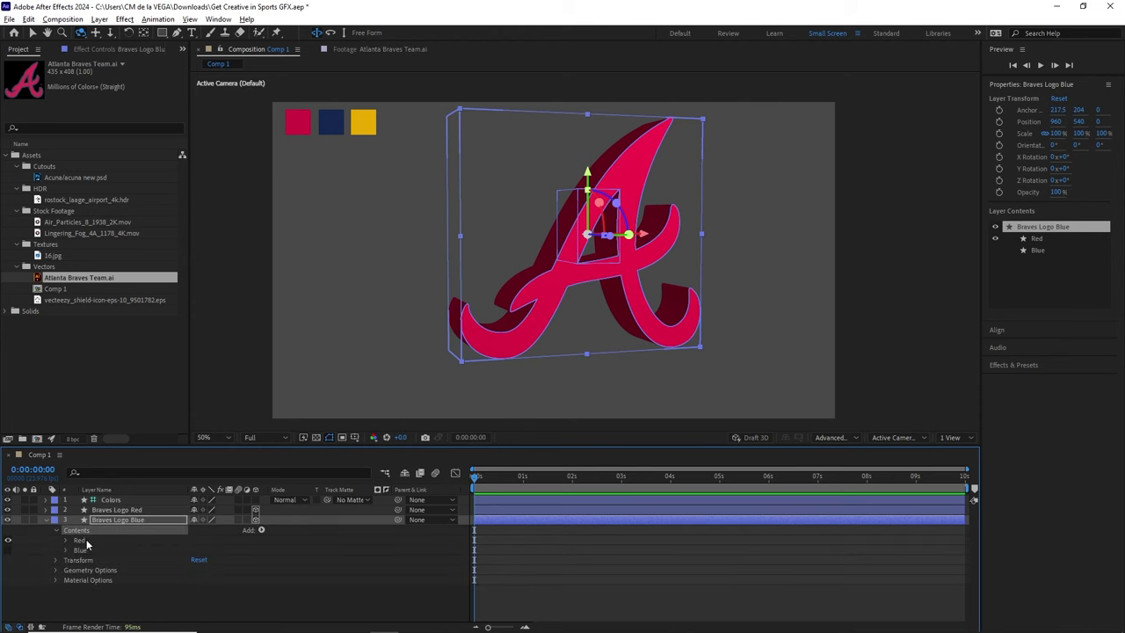
{"action": "left_click", "coordinate": [9, 551]}
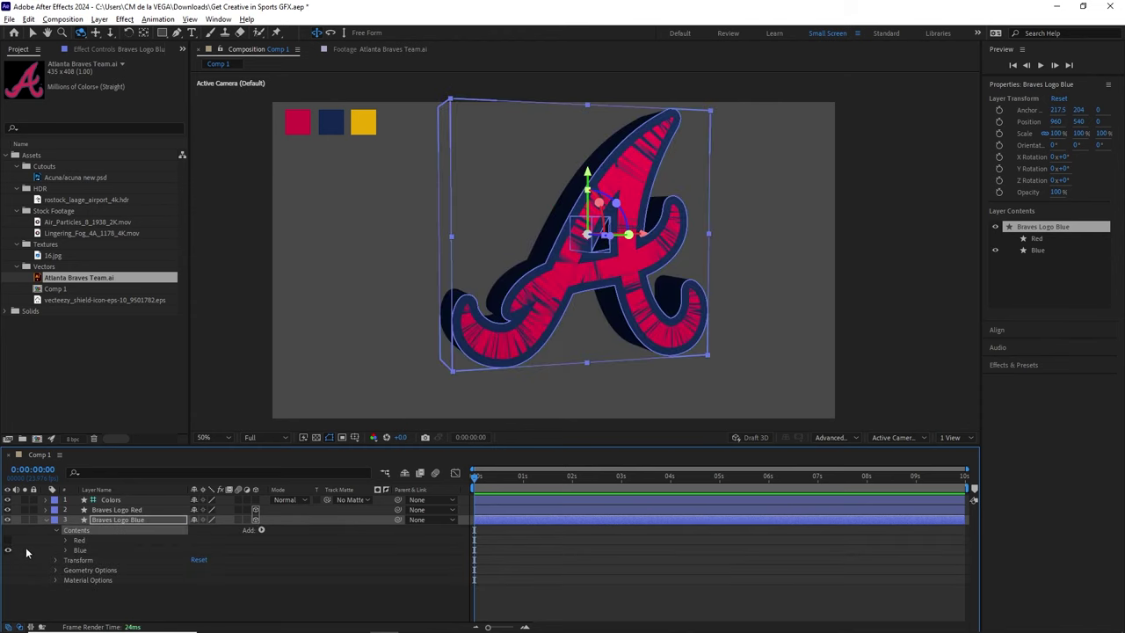
{"action": "left_click", "coordinate": [93, 551]}
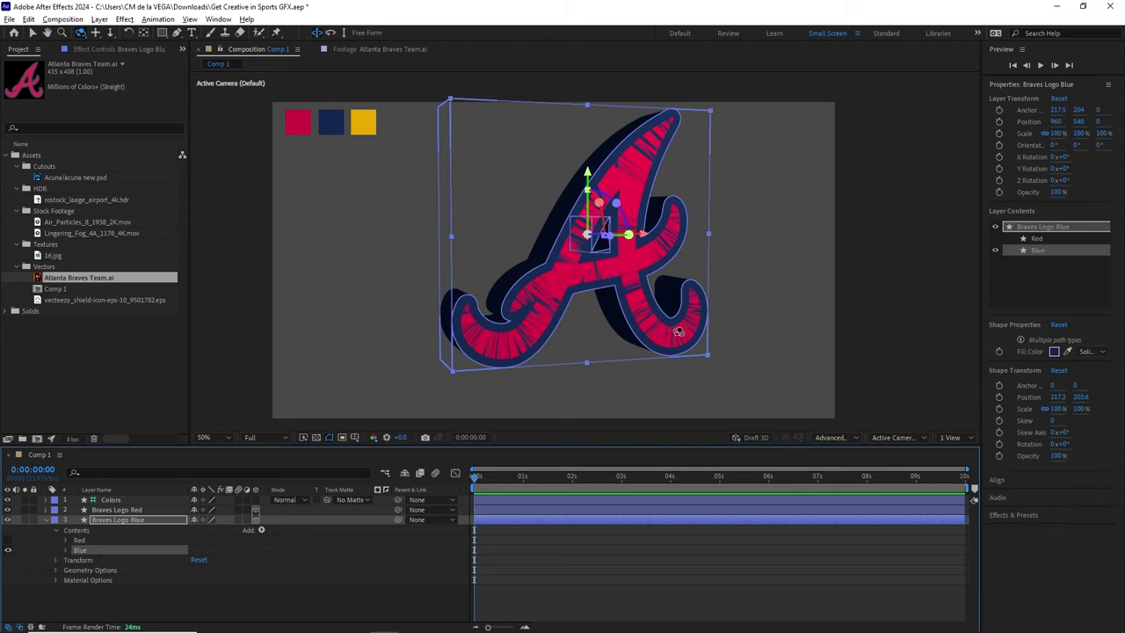
Step: Split the composition viewer into two views and change the Top view to Left
{"action": "left_click", "coordinate": [956, 441]}
{"action": "left_click", "coordinate": [965, 464]}
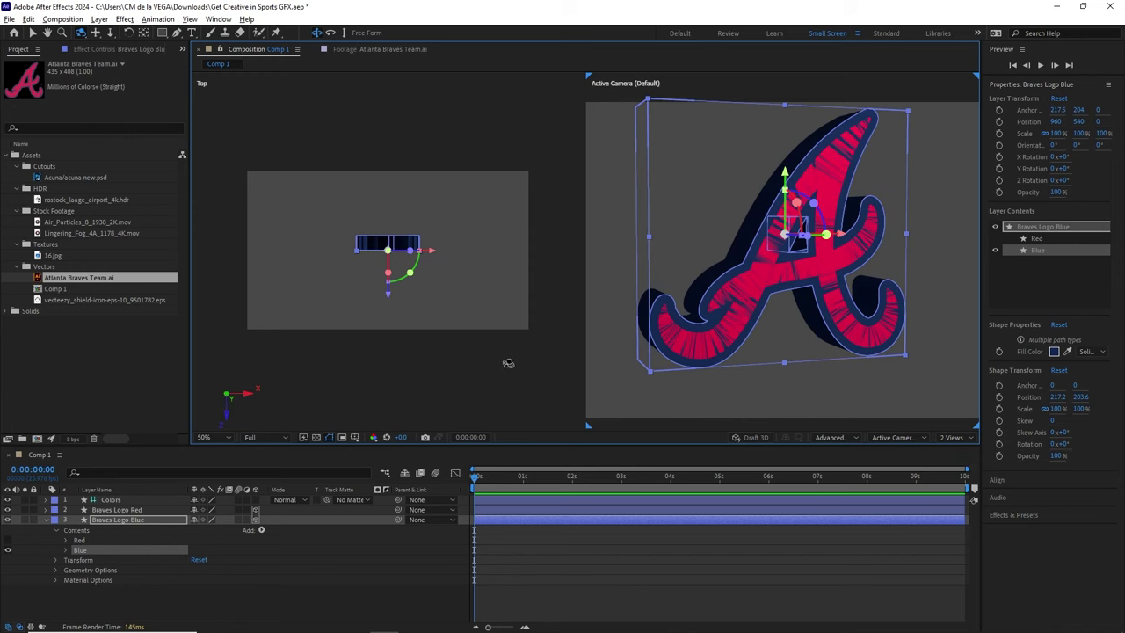
{"action": "key", "text": "v"}
{"action": "left_click", "coordinate": [561, 99]}
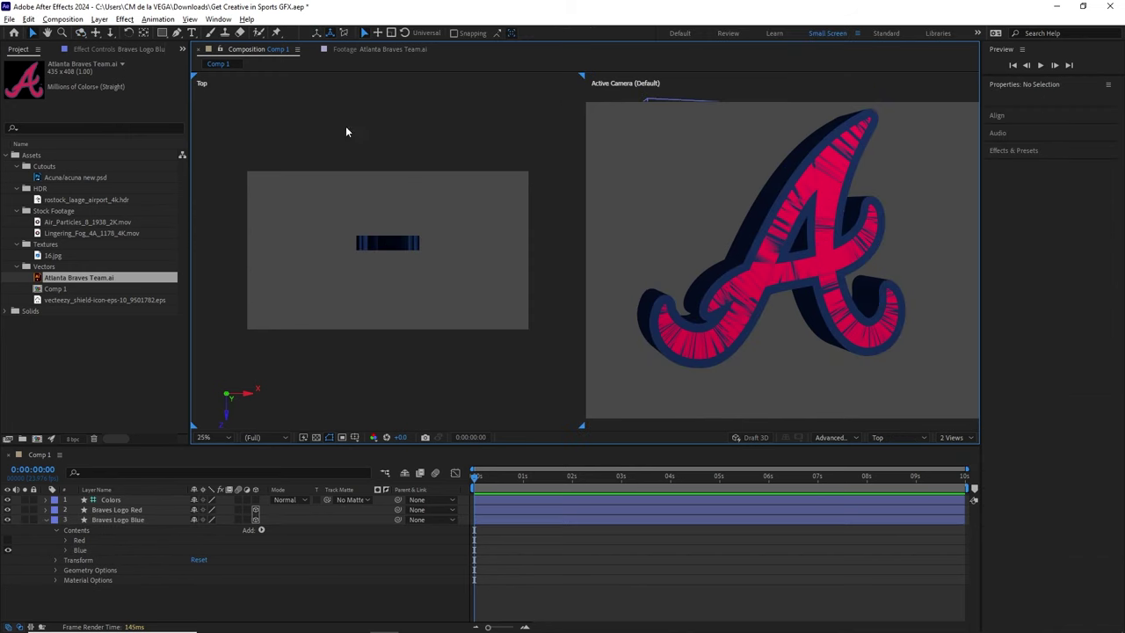
{"action": "key", "text": "period"}
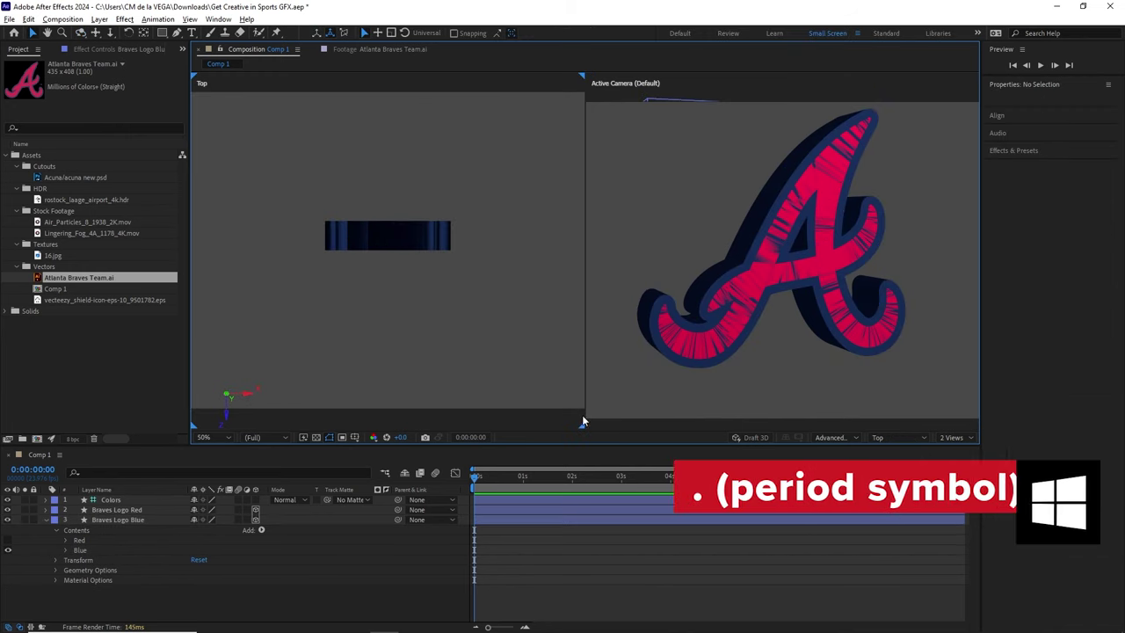
{"action": "left_click", "coordinate": [884, 437]}
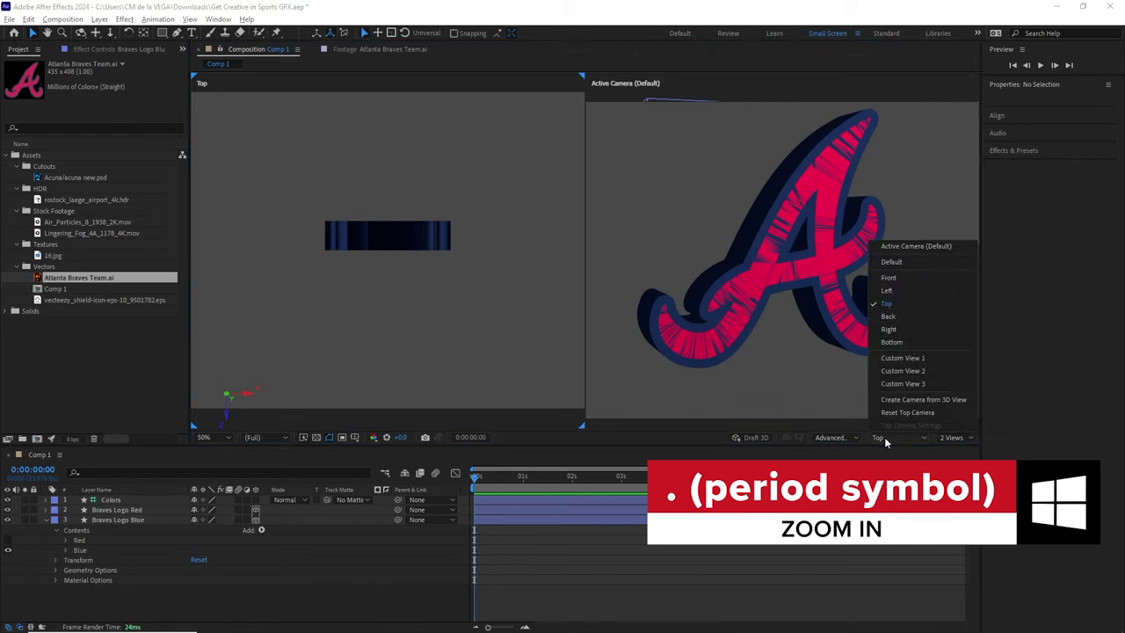
{"action": "left_click", "coordinate": [899, 290]}
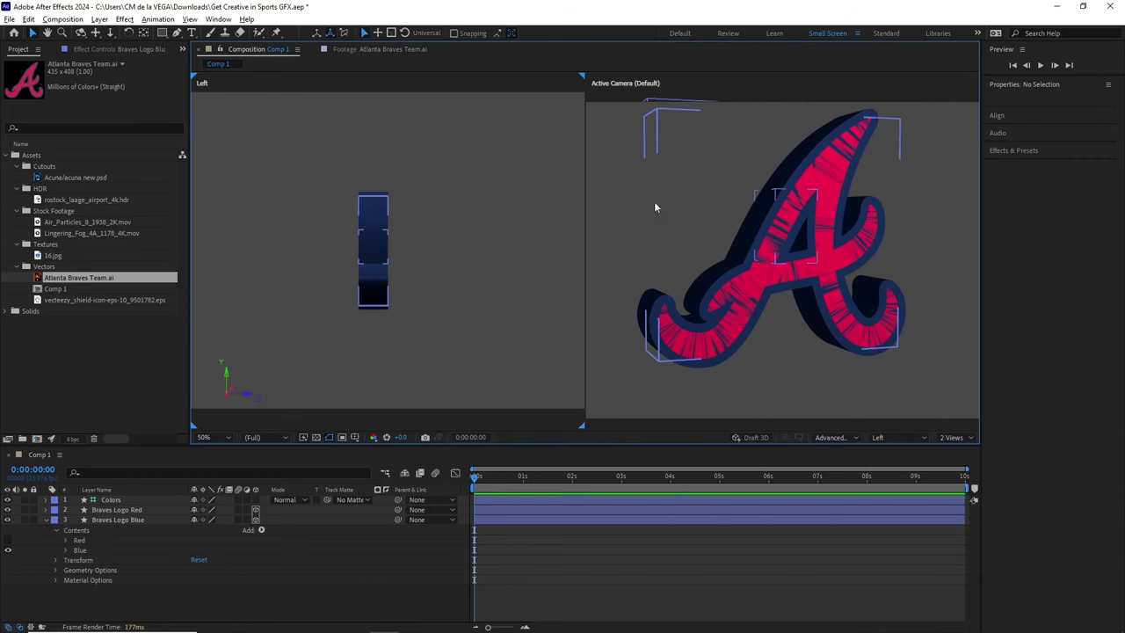
Step: Push the Braves Logo Blue layer back along its Z axis to a Z position of 50, behind the red layer
{"action": "key", "text": "h"}
{"action": "left_click_drag", "start_coordinate": [658, 210], "coordinate": [654, 191]}
{"action": "key", "text": "v"}
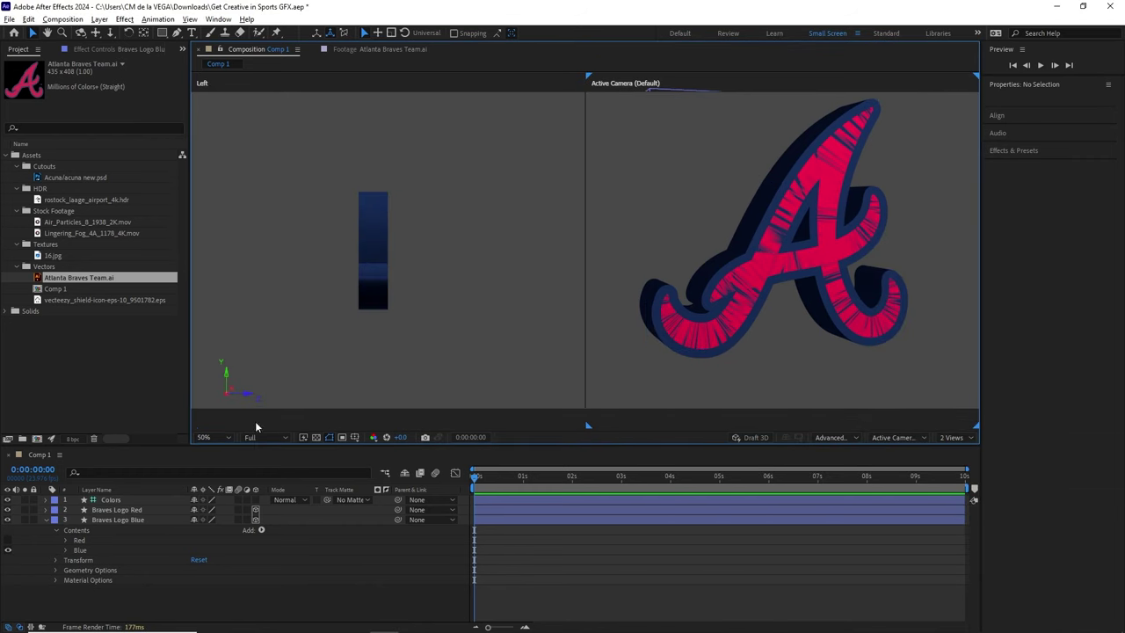
{"action": "left_click", "coordinate": [119, 520]}
{"action": "key", "text": "period"}
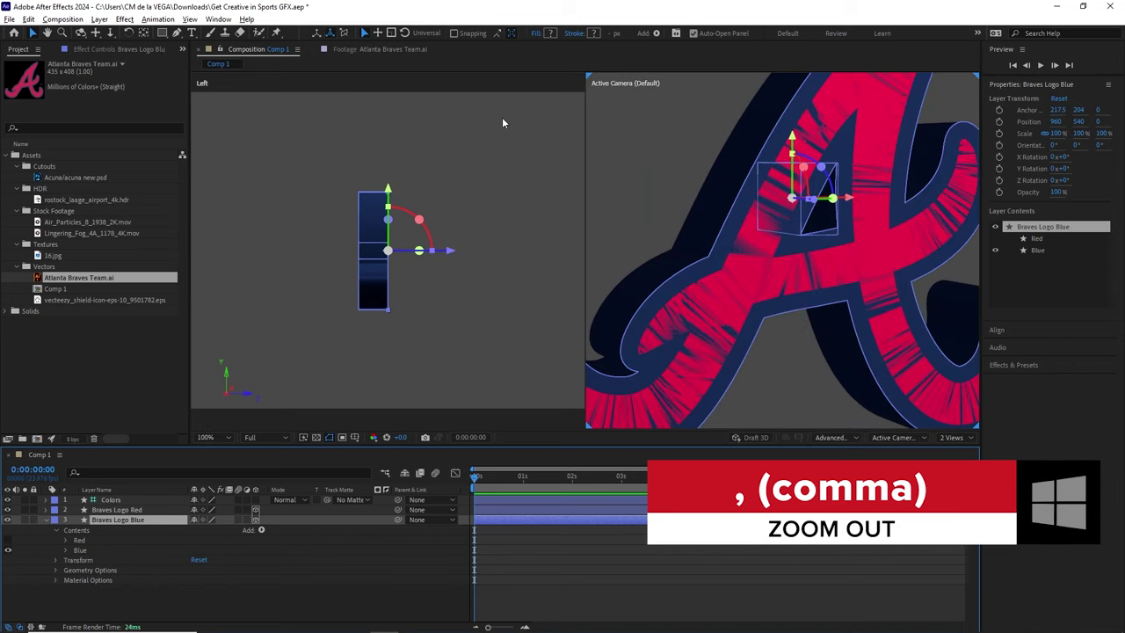
{"action": "key", "text": "comma"}
{"action": "left_click", "coordinate": [559, 133]}
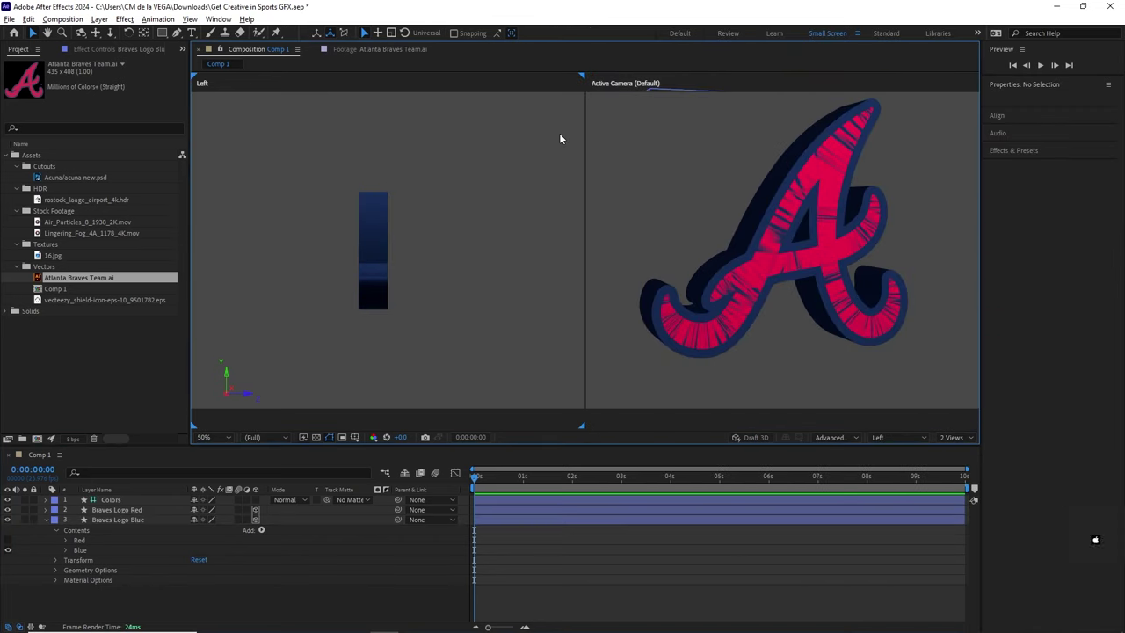
{"action": "key", "text": "period"}
{"action": "left_click", "coordinate": [141, 520]}
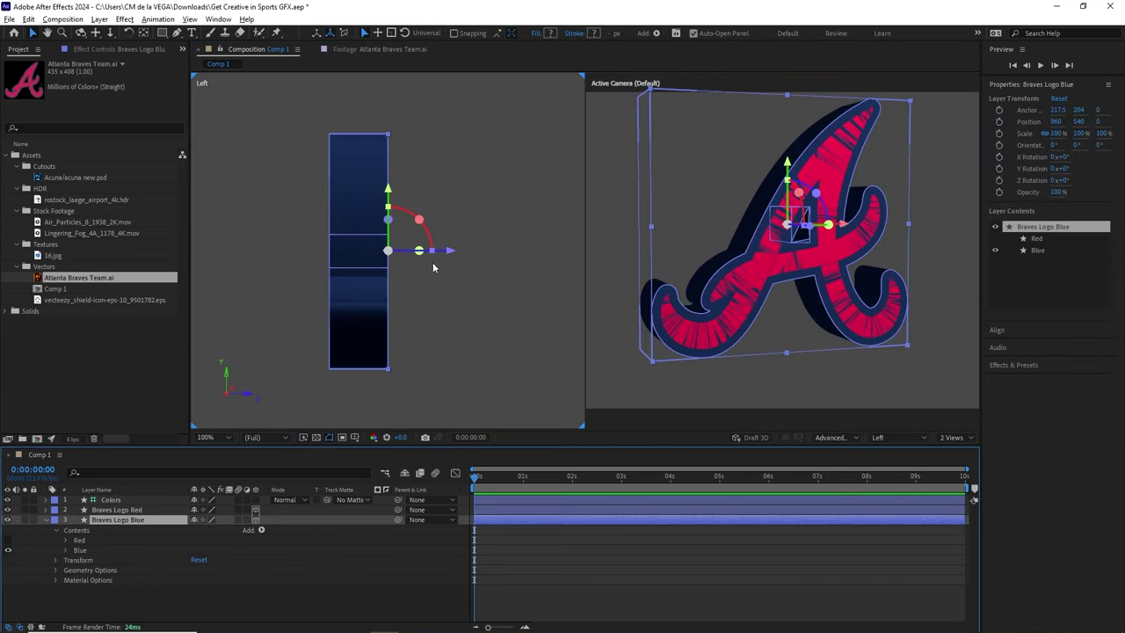
{"action": "left_click_drag", "start_coordinate": [449, 253], "coordinate": [420, 254]}
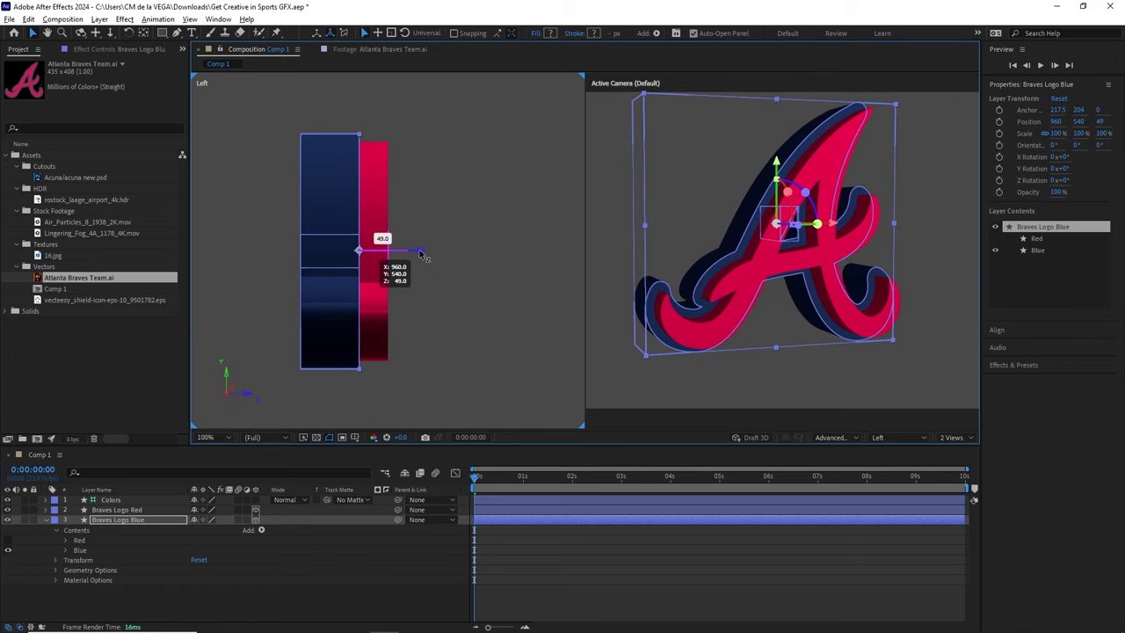
{"action": "left_click_drag", "start_coordinate": [420, 254], "coordinate": [422, 254]}
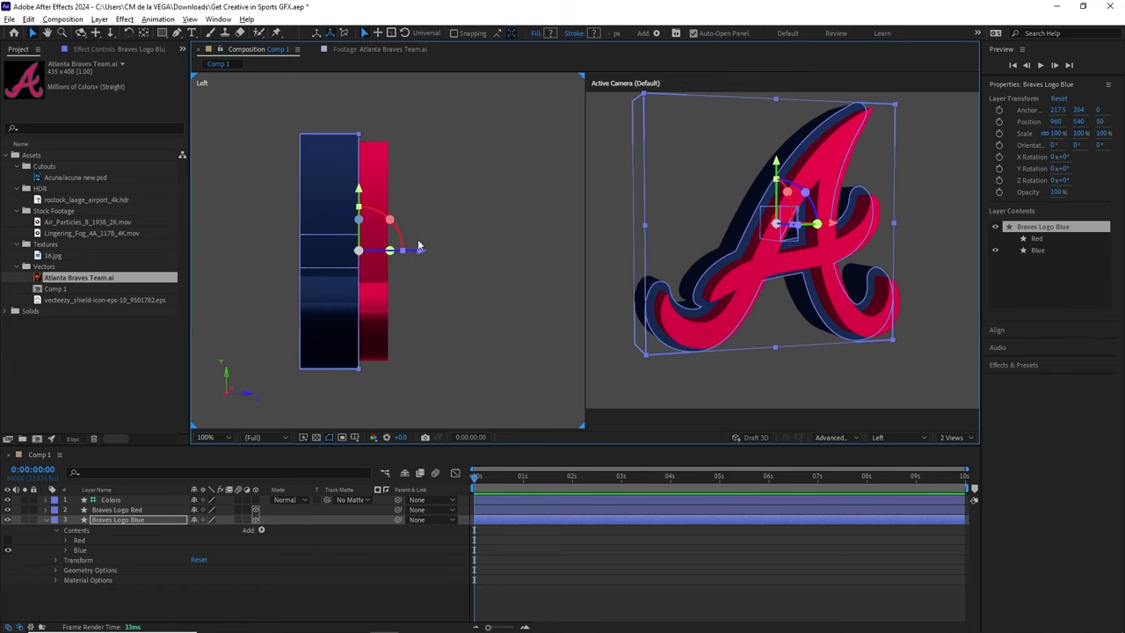
Step: In the Braves Logo Blue layer's Geometry Options, set Bevel Style to Angular and Bevel Depth to 10
{"action": "key", "text": "c"}
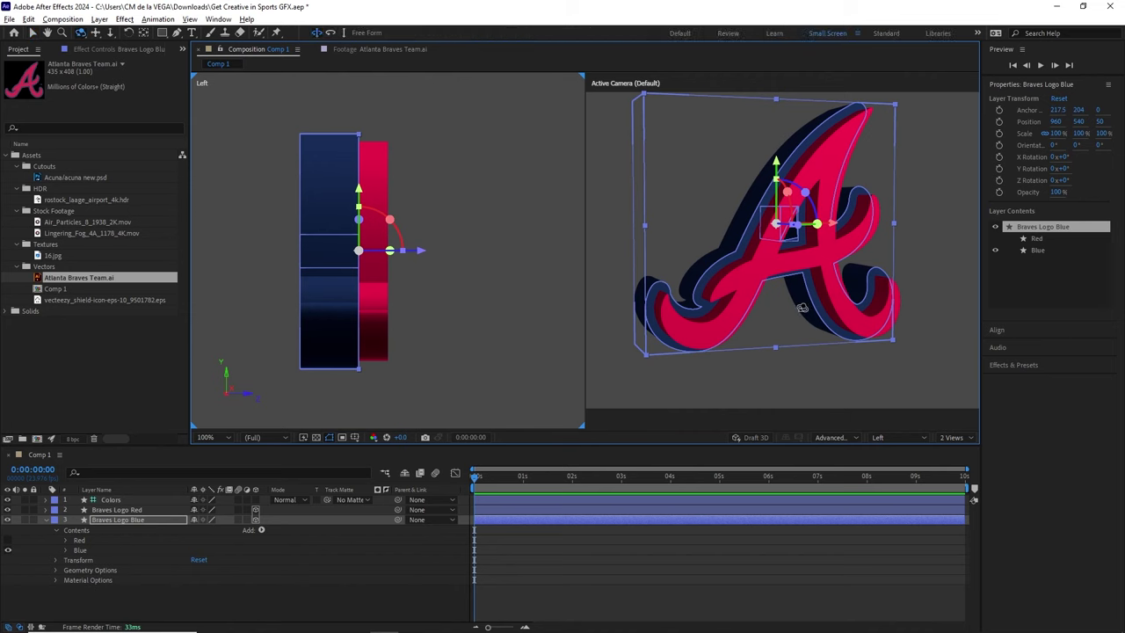
{"action": "mouse_move", "coordinate": [801, 307]}
{"action": "left_mouse_down"}
{"action": "mouse_move", "coordinate": [753, 300]}
{"action": "mouse_move", "coordinate": [802, 306]}
{"action": "left_mouse_up"}
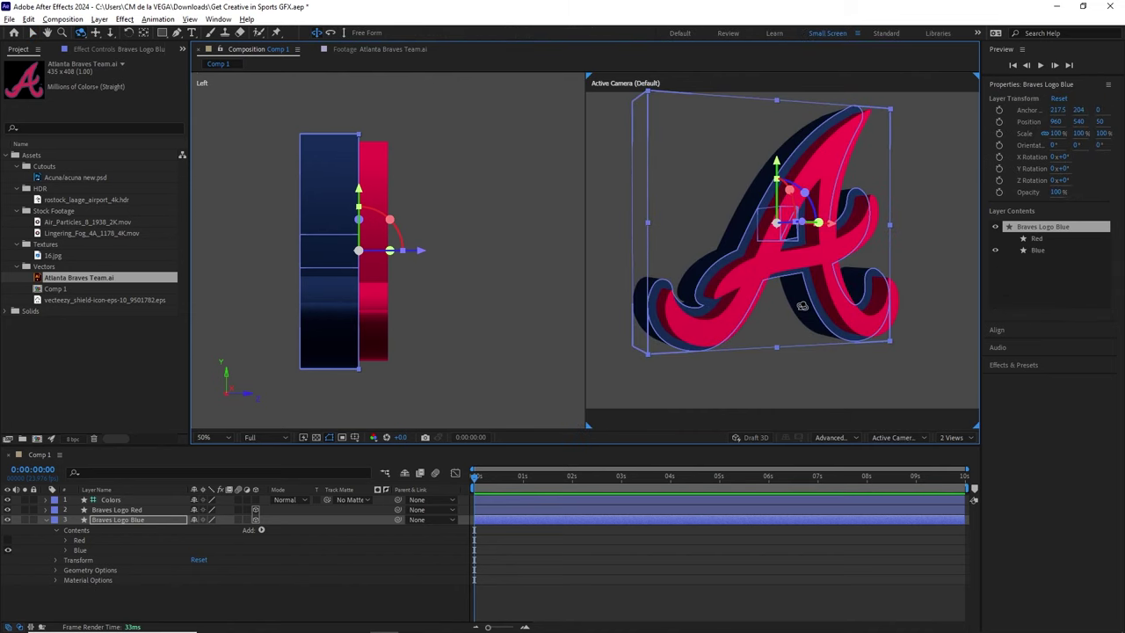
{"action": "left_click", "coordinate": [87, 572]}
{"action": "left_click", "coordinate": [57, 571]}
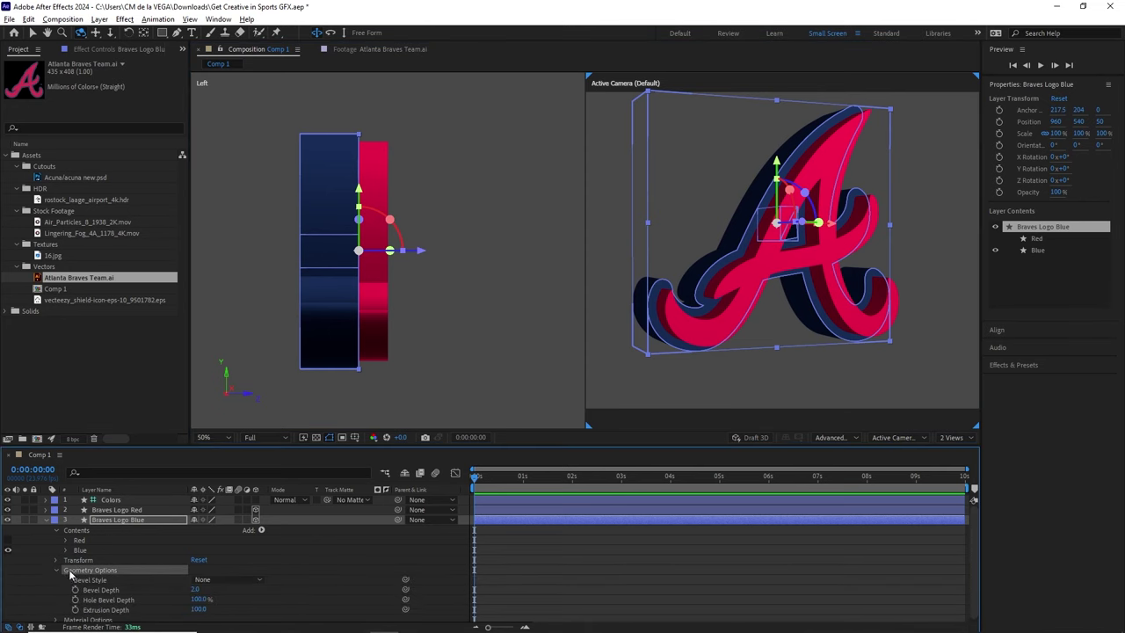
{"action": "left_click_drag", "start_coordinate": [851, 445], "coordinate": [723, 415]}
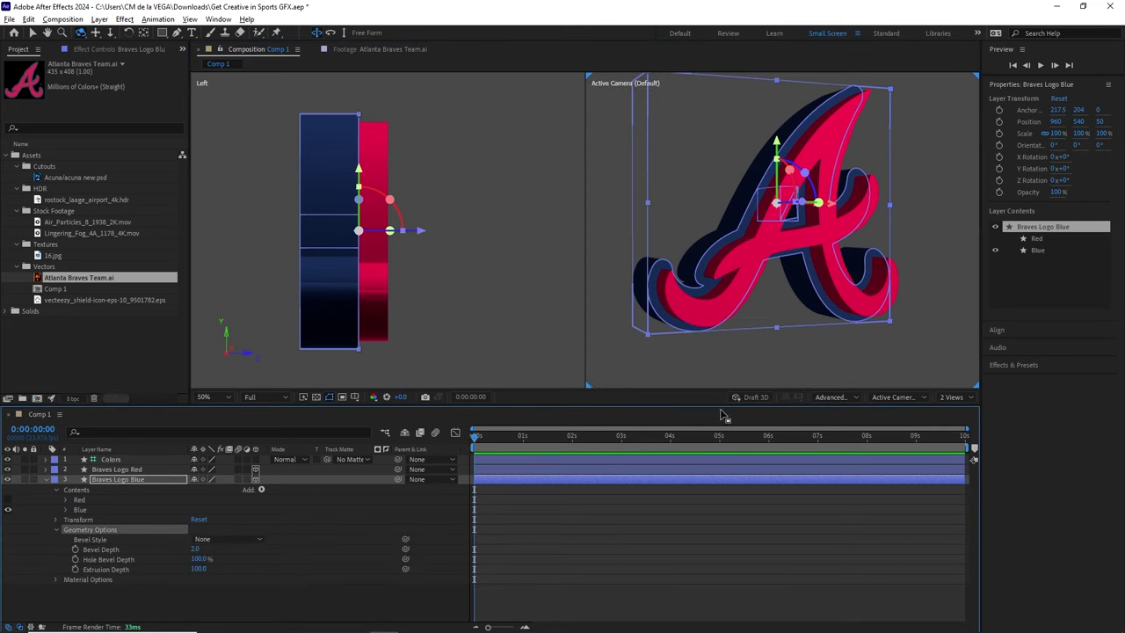
{"action": "left_click", "coordinate": [216, 539]}
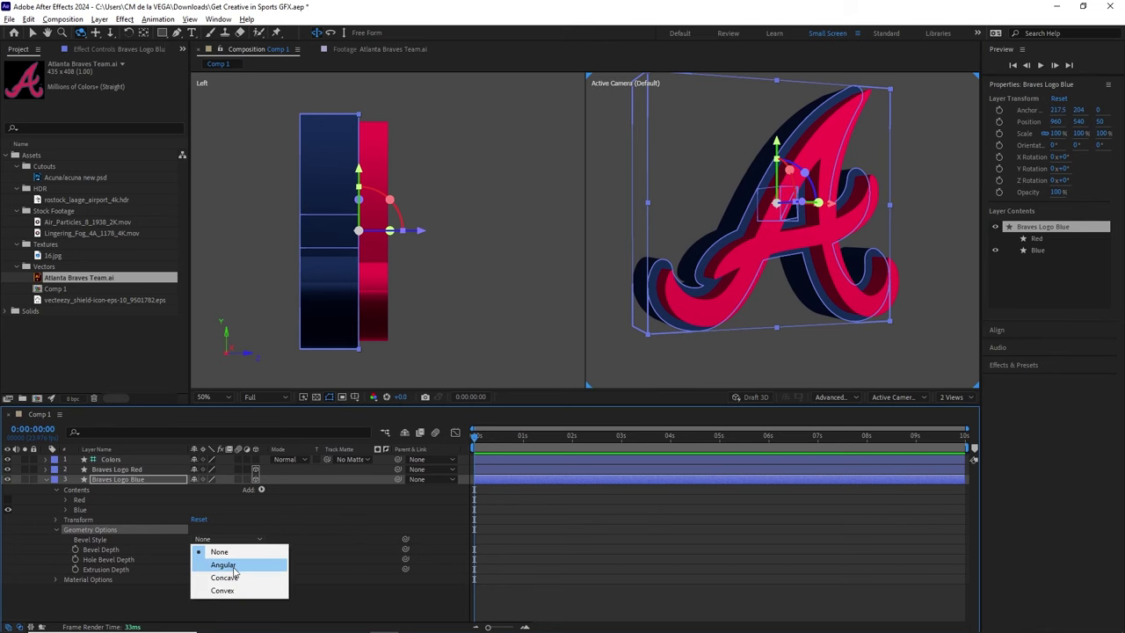
{"action": "left_click", "coordinate": [233, 566]}
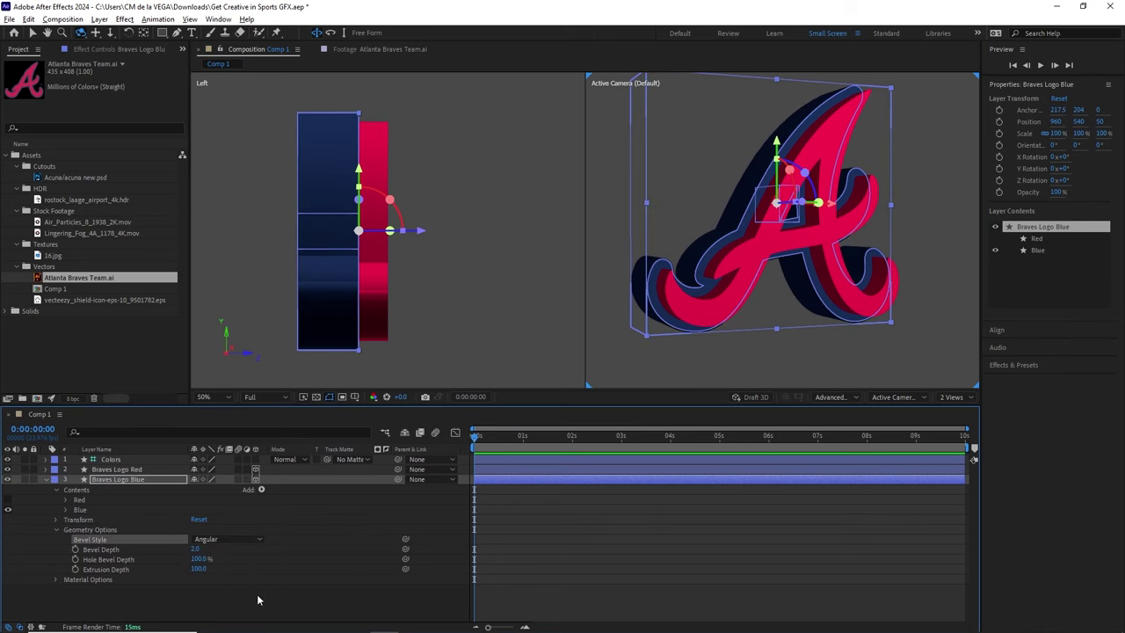
{"action": "left_click", "coordinate": [257, 600]}
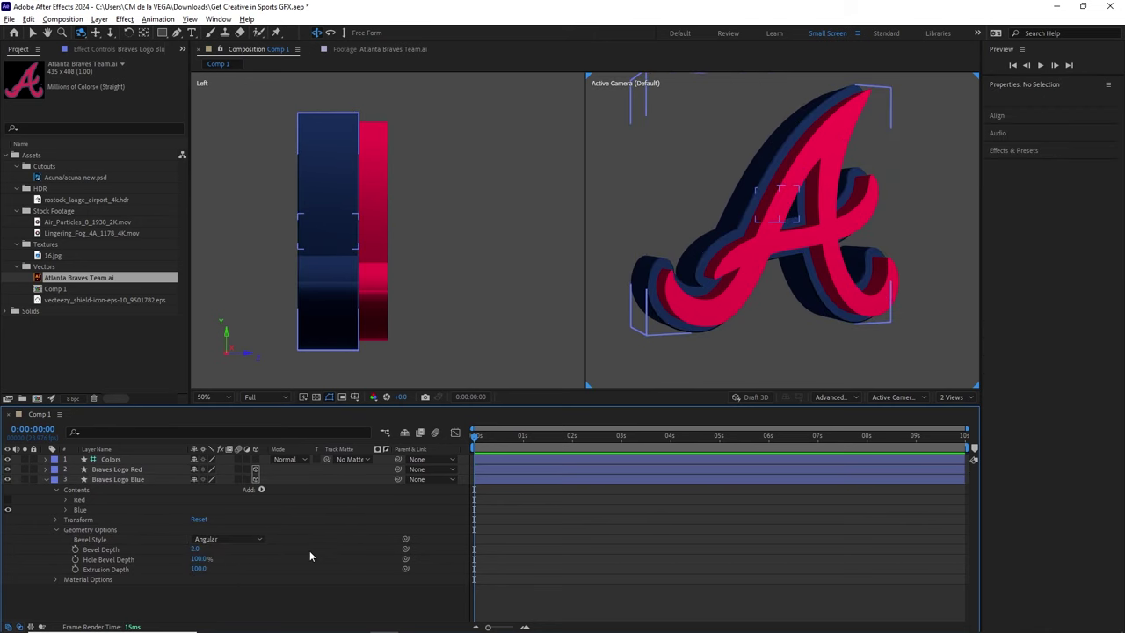
{"action": "left_click", "coordinate": [145, 551]}
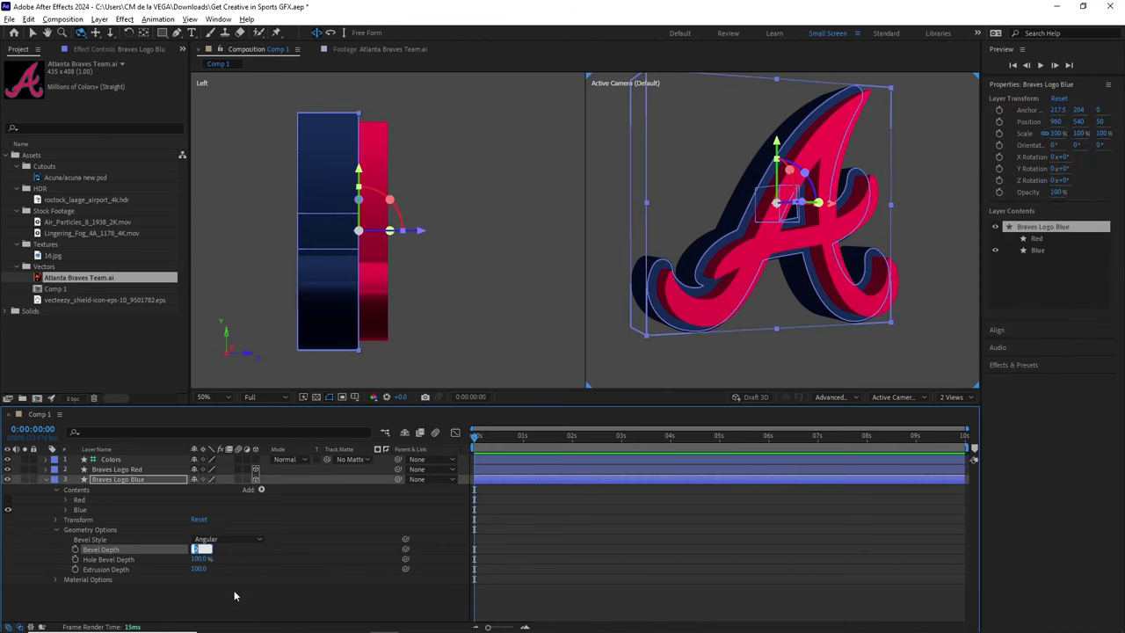
{"action": "type", "text": "10"}
{"action": "key", "text": "Return"}
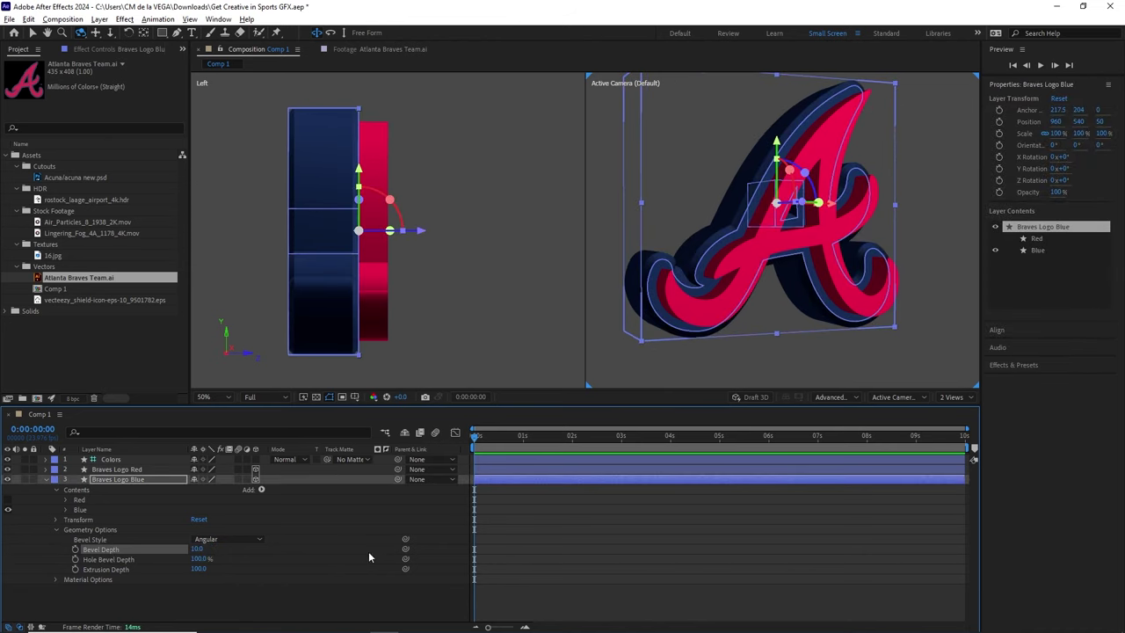
{"action": "left_click", "coordinate": [377, 592]}
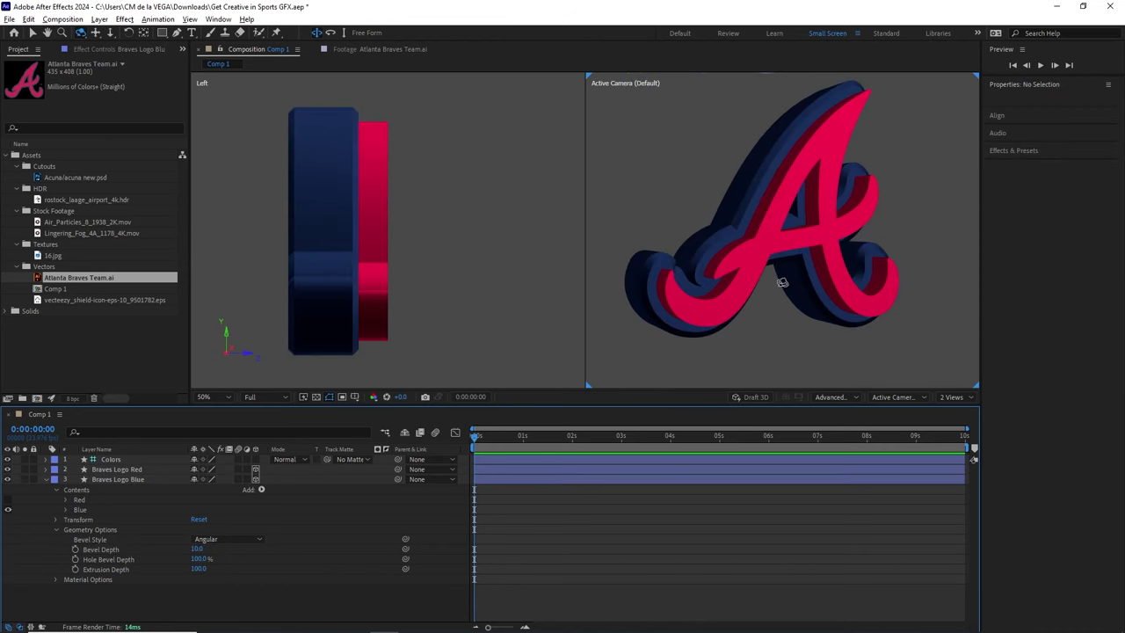
Step: Return the composition viewer to a single Active Camera view and inspect the bevelled logo up close
{"action": "left_click", "coordinate": [940, 397]}
{"action": "left_click", "coordinate": [954, 415]}
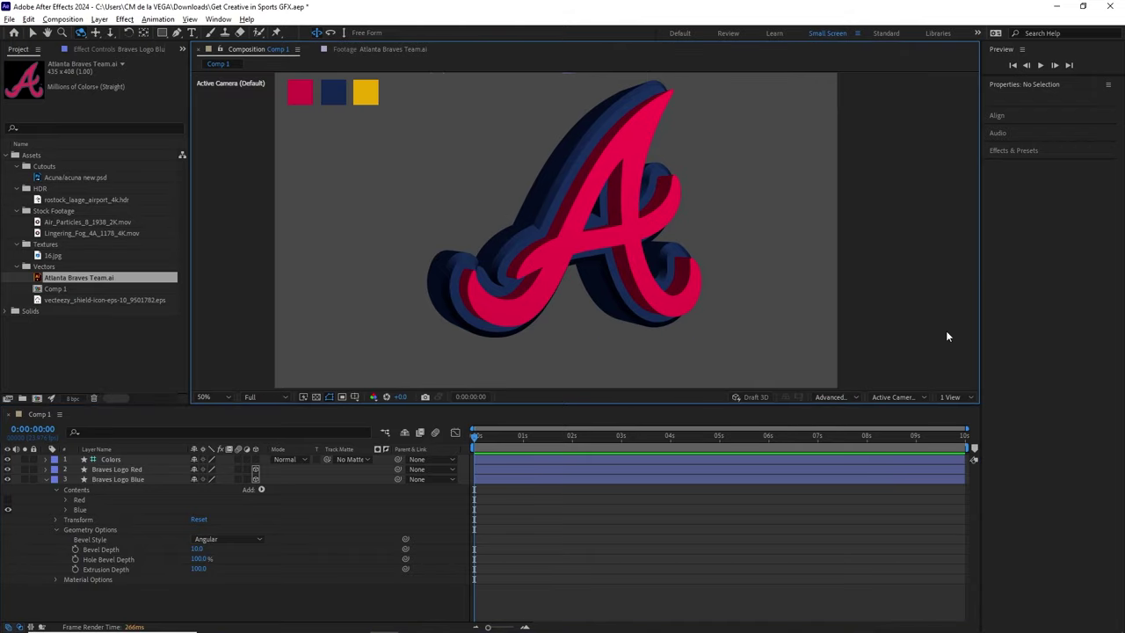
{"action": "key", "text": "/"}
{"action": "left_click_drag", "start_coordinate": [946, 331], "coordinate": [609, 249]}
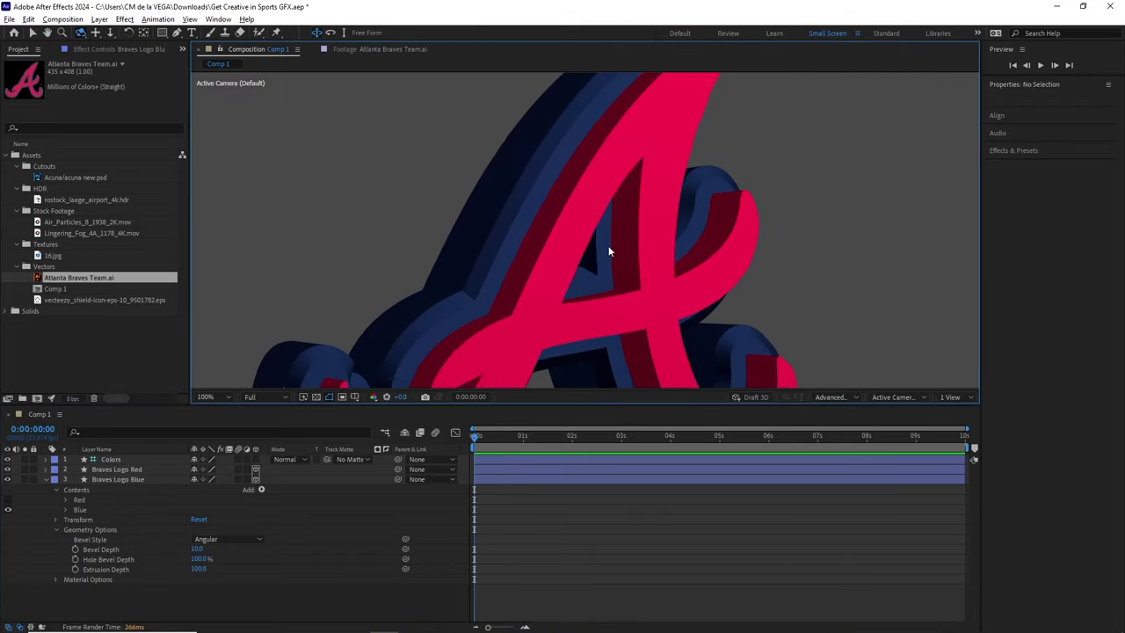
{"action": "key", "text": "comma"}
Step: Try the Concave, Convex and Angular bevel styles on the Braves Logo Blue layer
{"action": "left_click", "coordinate": [211, 539]}
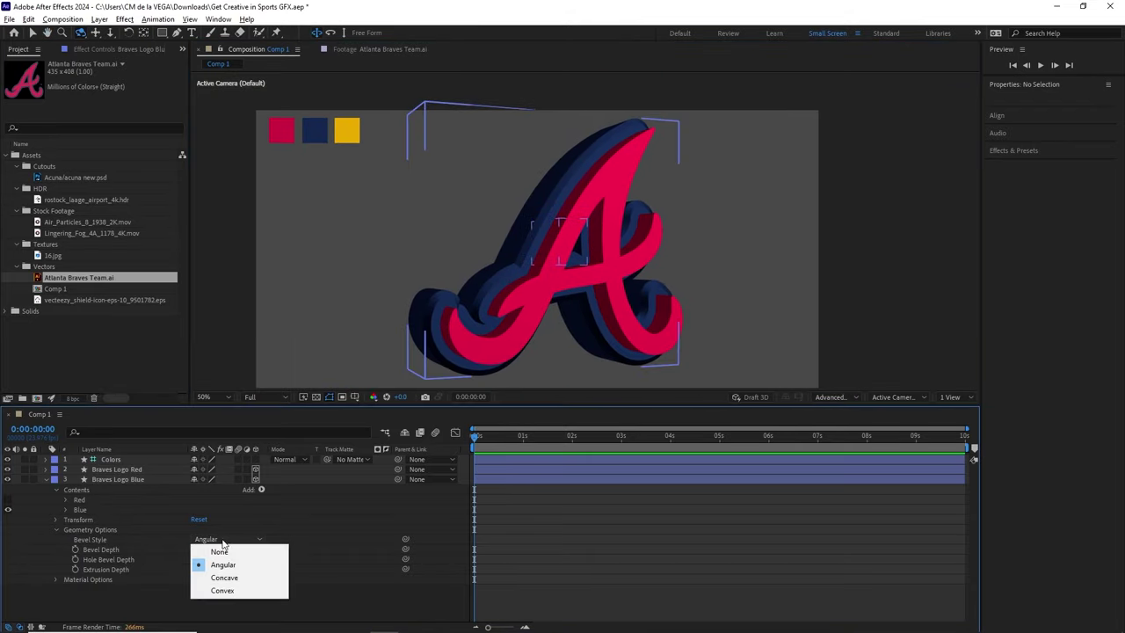
{"action": "left_click", "coordinate": [242, 577]}
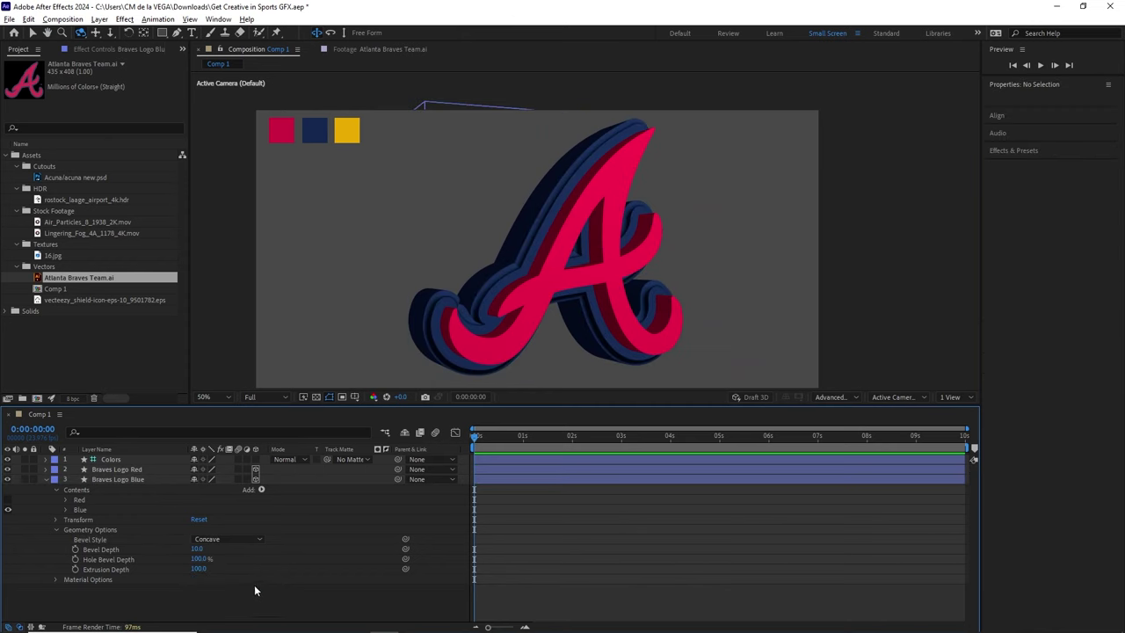
{"action": "left_click", "coordinate": [239, 539]}
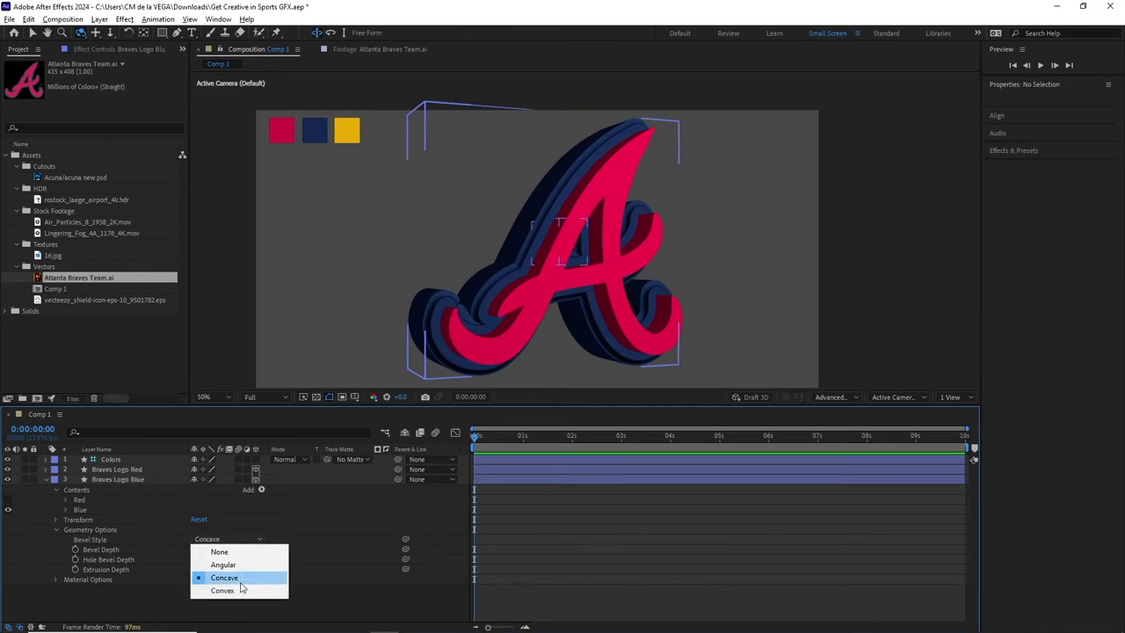
{"action": "left_click", "coordinate": [246, 593]}
{"action": "left_click", "coordinate": [250, 605]}
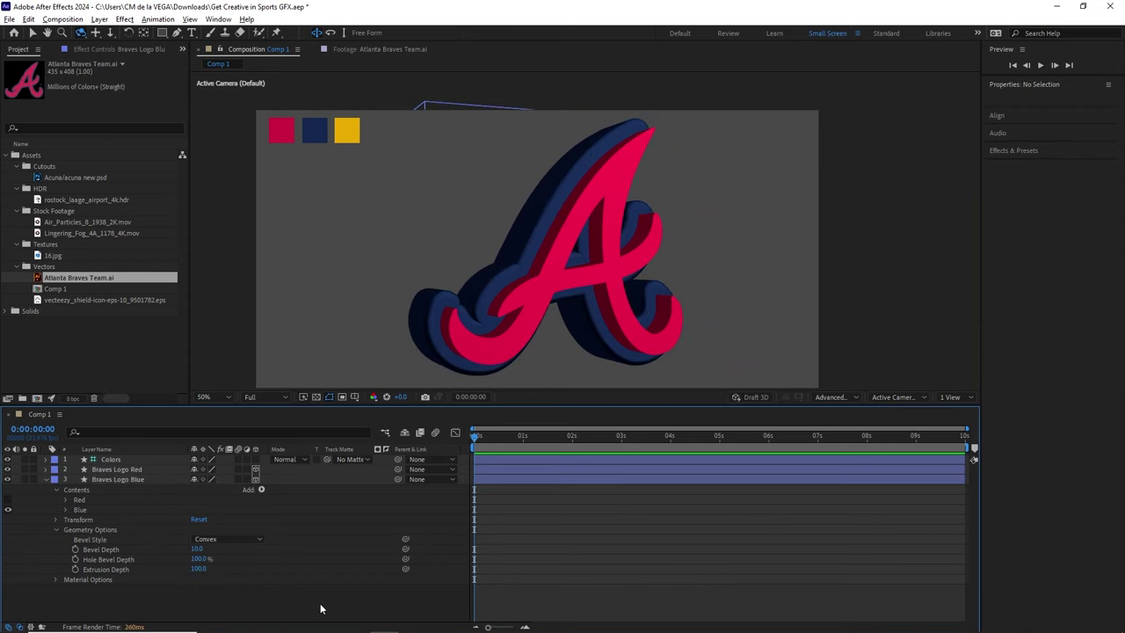
{"action": "left_click", "coordinate": [233, 539]}
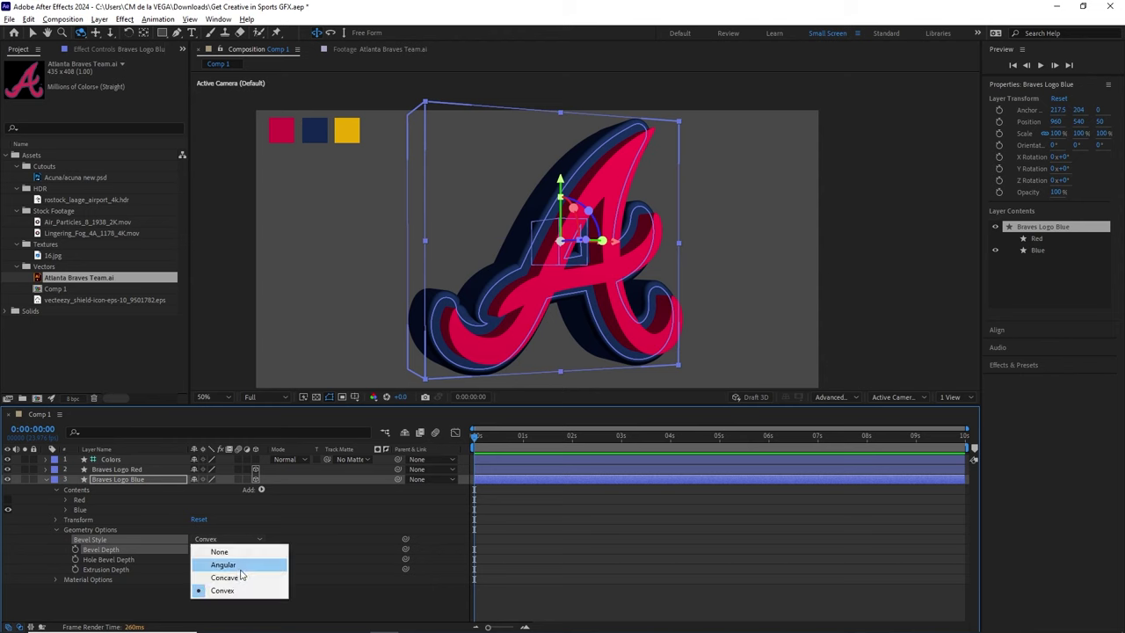
{"action": "left_click", "coordinate": [241, 579]}
{"action": "left_click", "coordinate": [257, 591]}
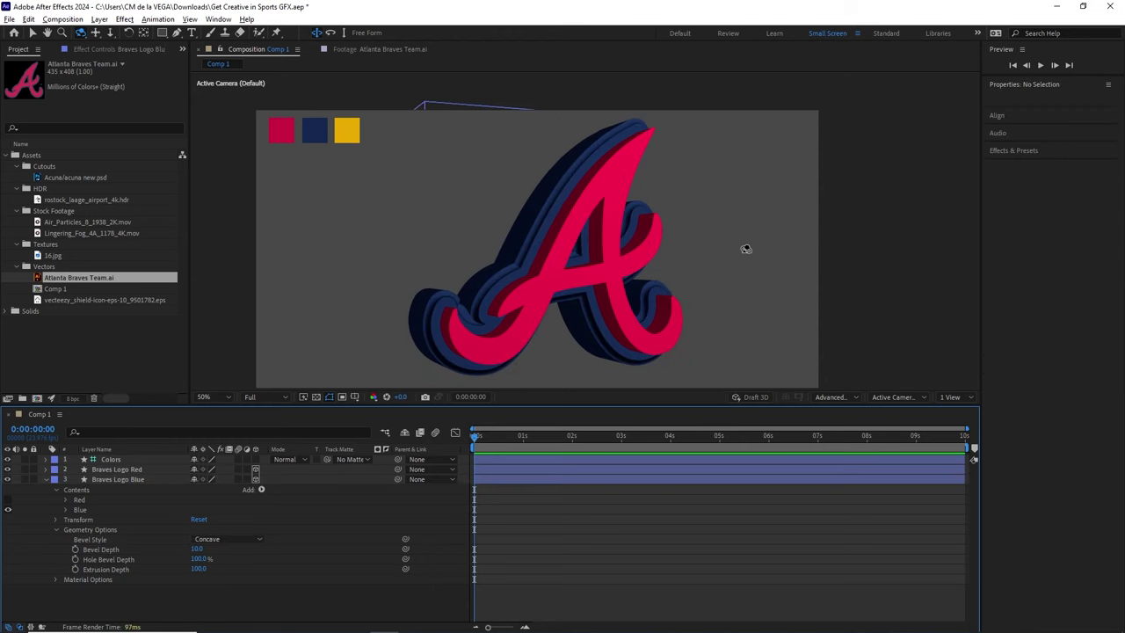
{"action": "mouse_move", "coordinate": [718, 273]}
{"action": "left_mouse_down"}
{"action": "mouse_move", "coordinate": [769, 279]}
{"action": "mouse_move", "coordinate": [714, 276]}
{"action": "left_mouse_up"}
{"action": "left_click", "coordinate": [230, 539]}
{"action": "left_click", "coordinate": [235, 563]}
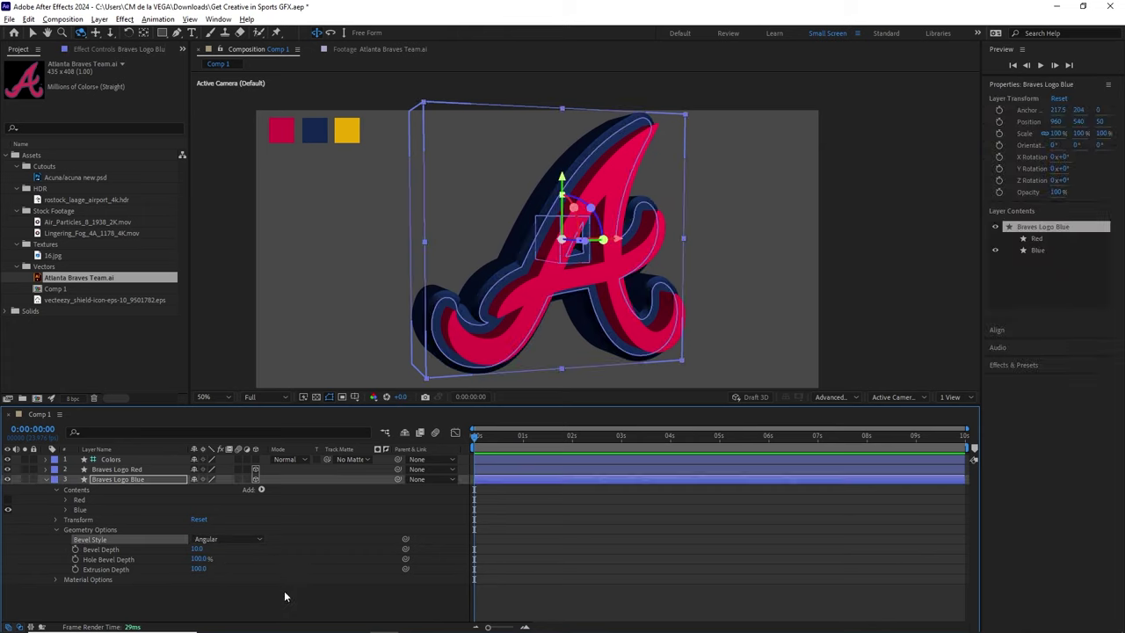
{"action": "left_click", "coordinate": [286, 591]}
Step: Set the Braves Logo Blue layer's Bevel Style to Concave and dolly the camera back from the logo
{"action": "left_click", "coordinate": [233, 539]}
{"action": "left_click", "coordinate": [252, 584]}
{"action": "left_click", "coordinate": [263, 600]}
{"action": "mouse_move", "coordinate": [691, 284]}
{"action": "left_mouse_down"}
{"action": "mouse_move", "coordinate": [674, 296]}
{"action": "mouse_move", "coordinate": [678, 280]}
{"action": "left_mouse_up"}
{"action": "key", "text": "c"}
{"action": "key", "text": "c"}
{"action": "scroll", "coordinate": [638, 261], "scroll_direction": "down", "scroll_amount": 5}
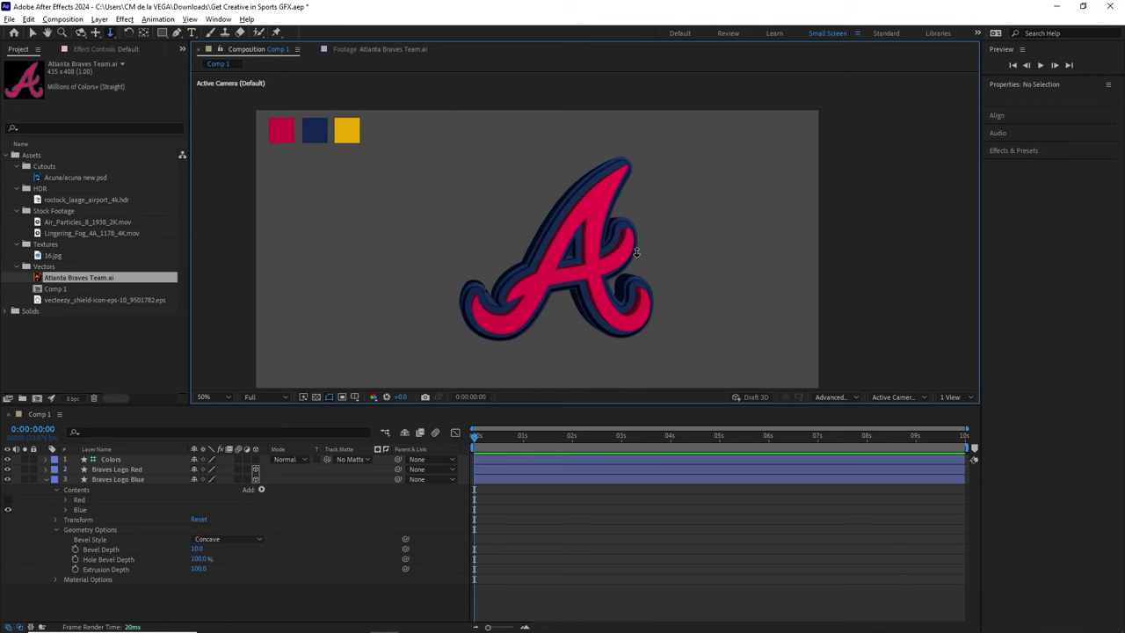
Step: Switch to the browser, examine the SNY Mets rebrand video frame on the Two Fresh Creative page, and return to After Effects
{"action": "key", "text": "alt+Tab"}
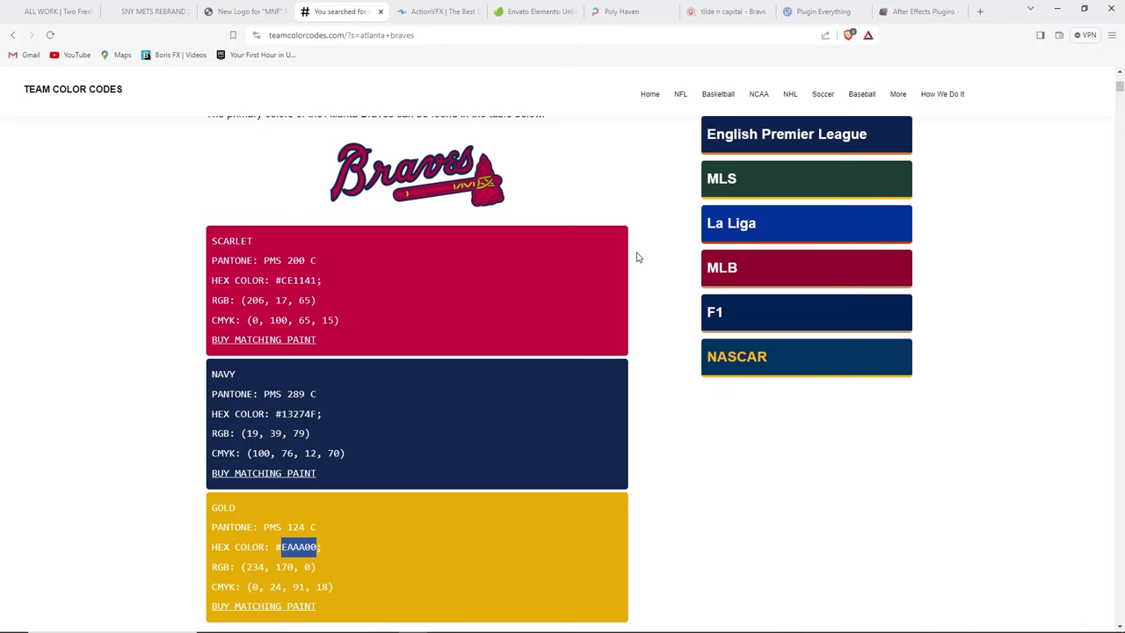
{"action": "left_click", "coordinate": [138, 12]}
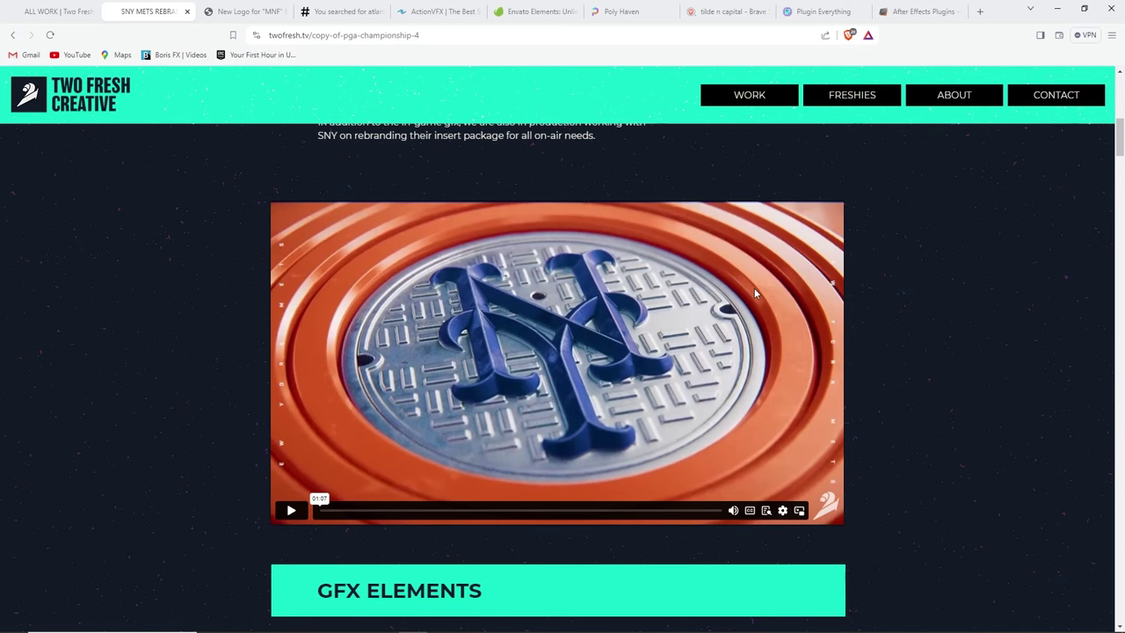
{"action": "key", "text": "alt+Tab"}
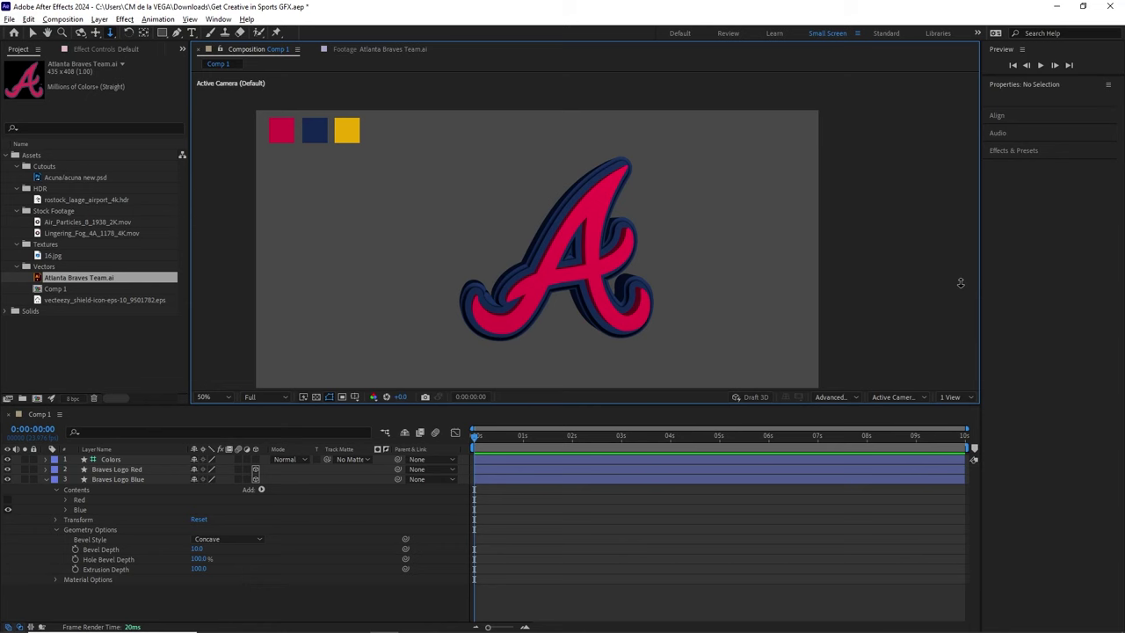
Step: Collapse the Braves Logo Blue layer and create a navy, composition-sized 1920 x 1080 rectangle on a new shape layer
{"action": "left_click", "coordinate": [47, 480]}
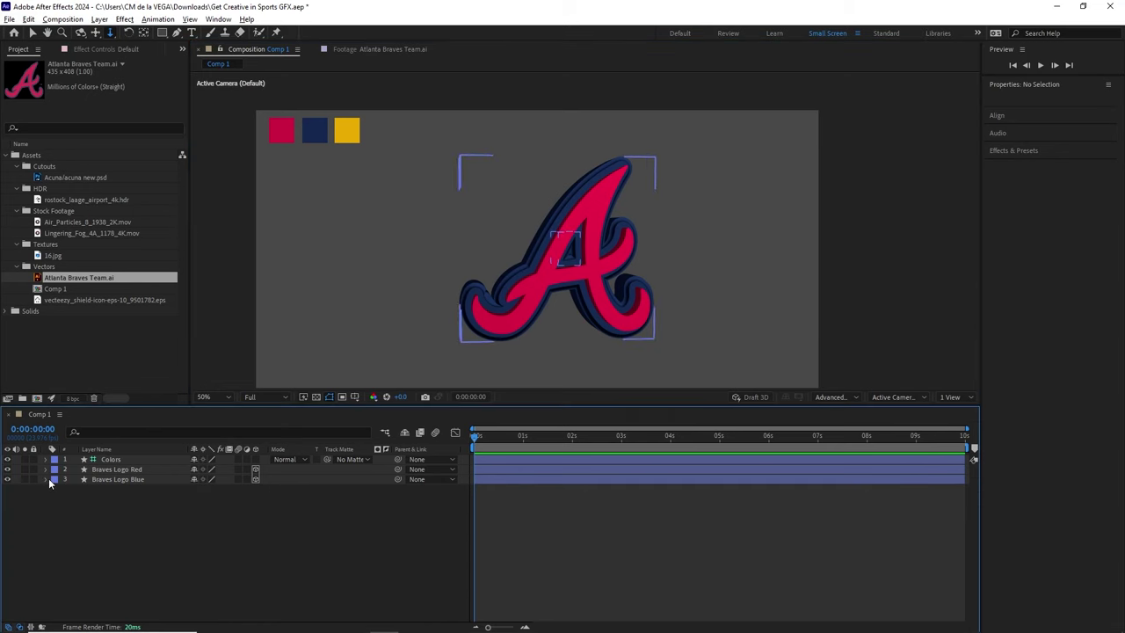
{"action": "left_click", "coordinate": [50, 486]}
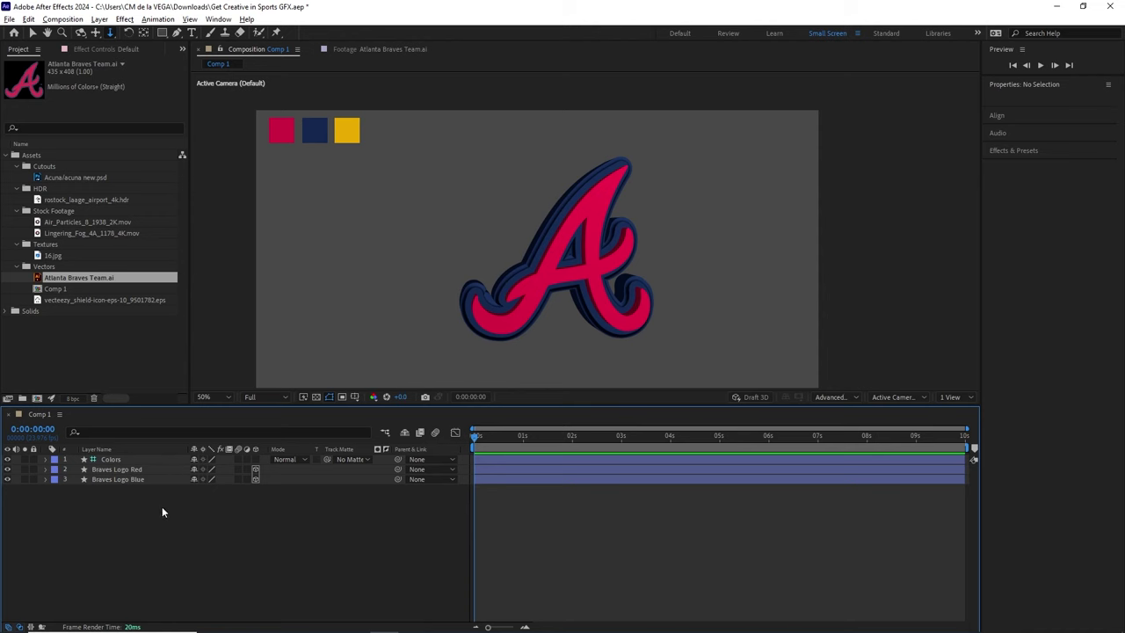
{"action": "left_click", "coordinate": [163, 34]}
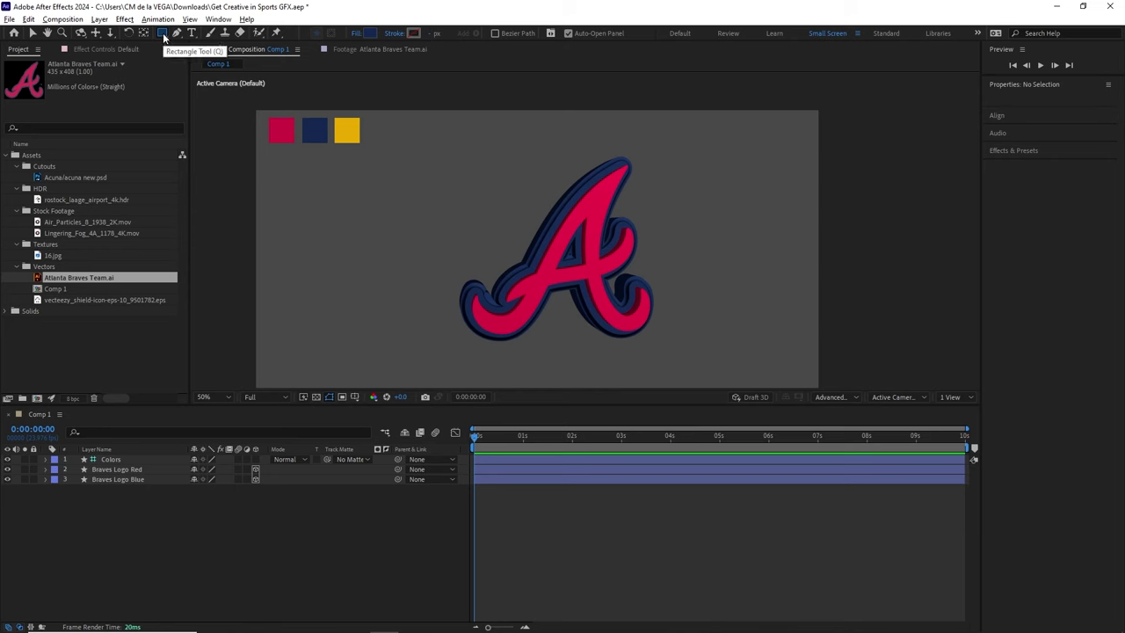
{"action": "double_click", "coordinate": [163, 35]}
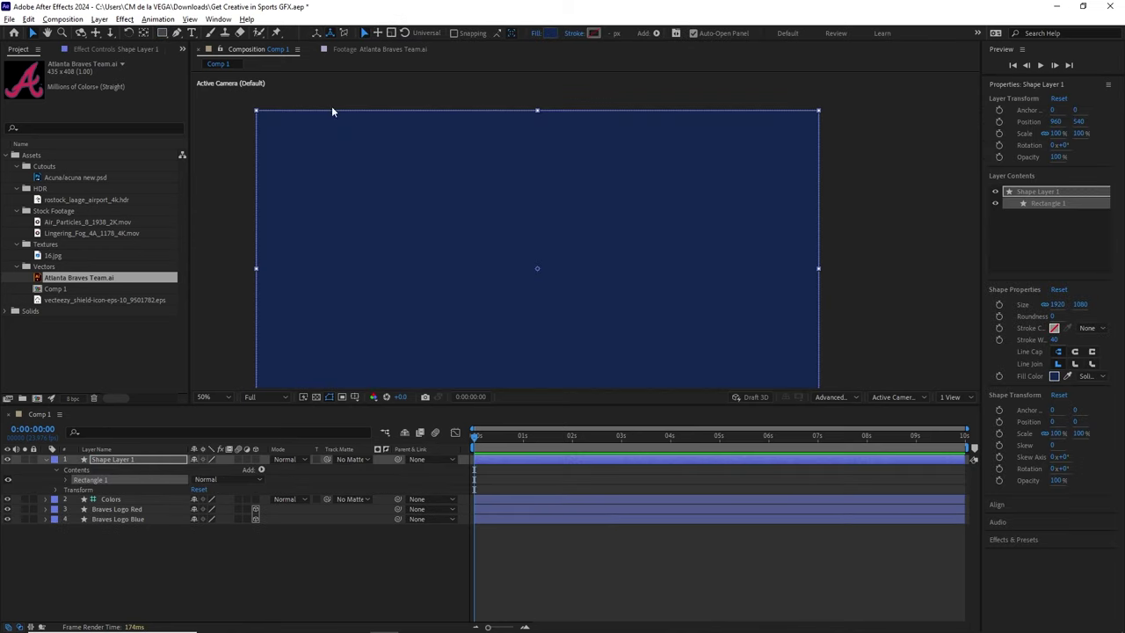
Step: Expand the new shape layer's Rectangle Path 1 and set its size to 650 x 650
{"action": "left_click_drag", "start_coordinate": [477, 406], "coordinate": [478, 435]}
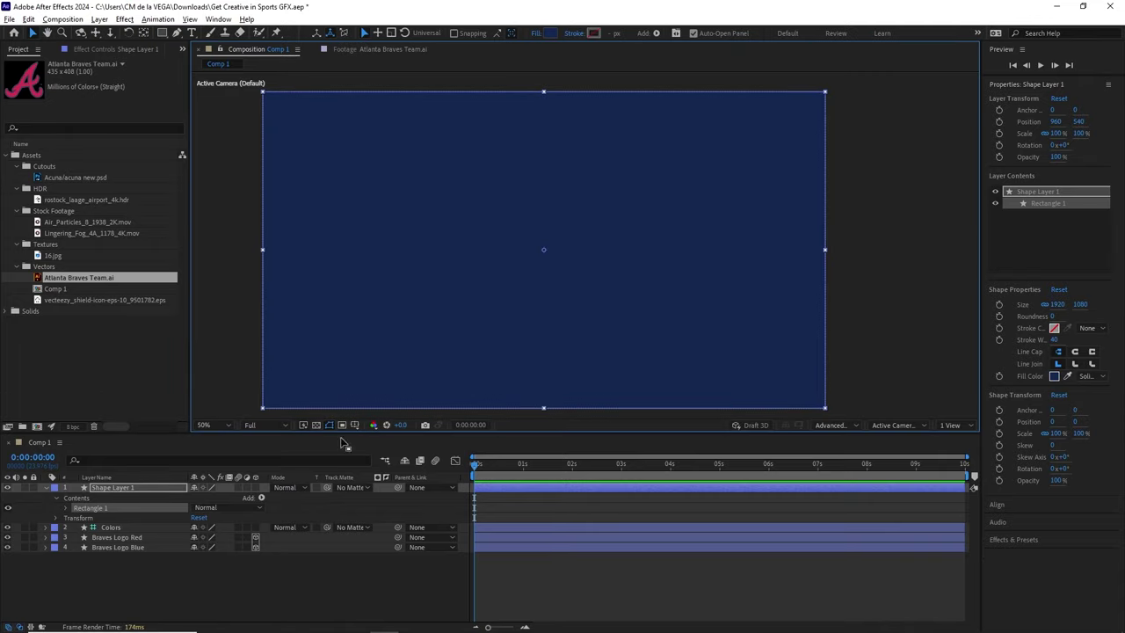
{"action": "left_click", "coordinate": [66, 509]}
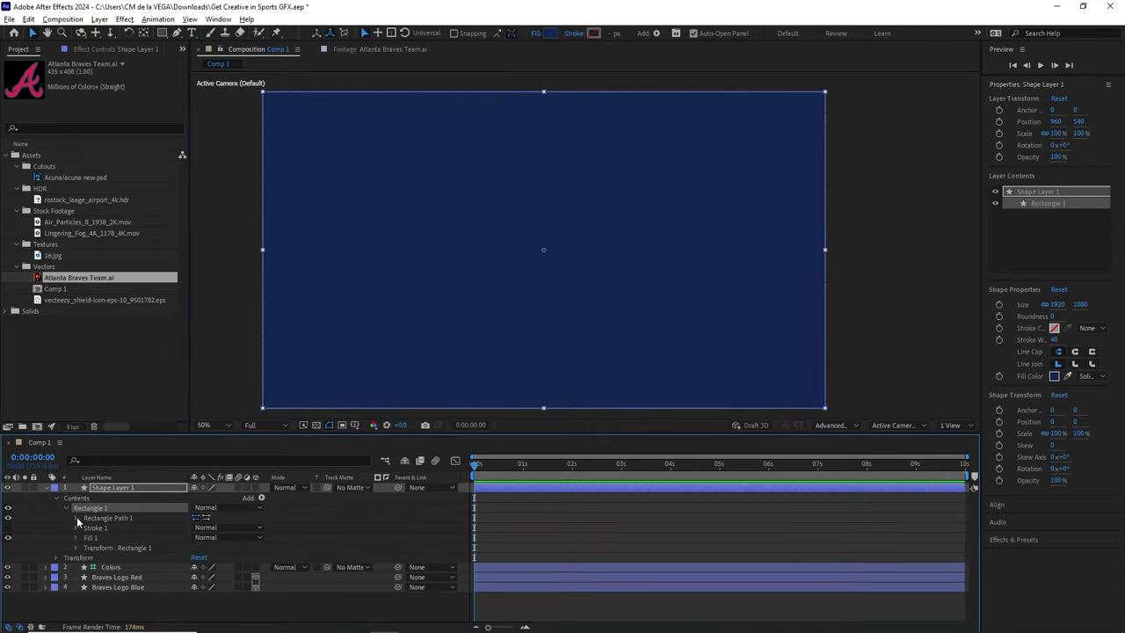
{"action": "left_click", "coordinate": [76, 518]}
{"action": "left_click", "coordinate": [109, 520]}
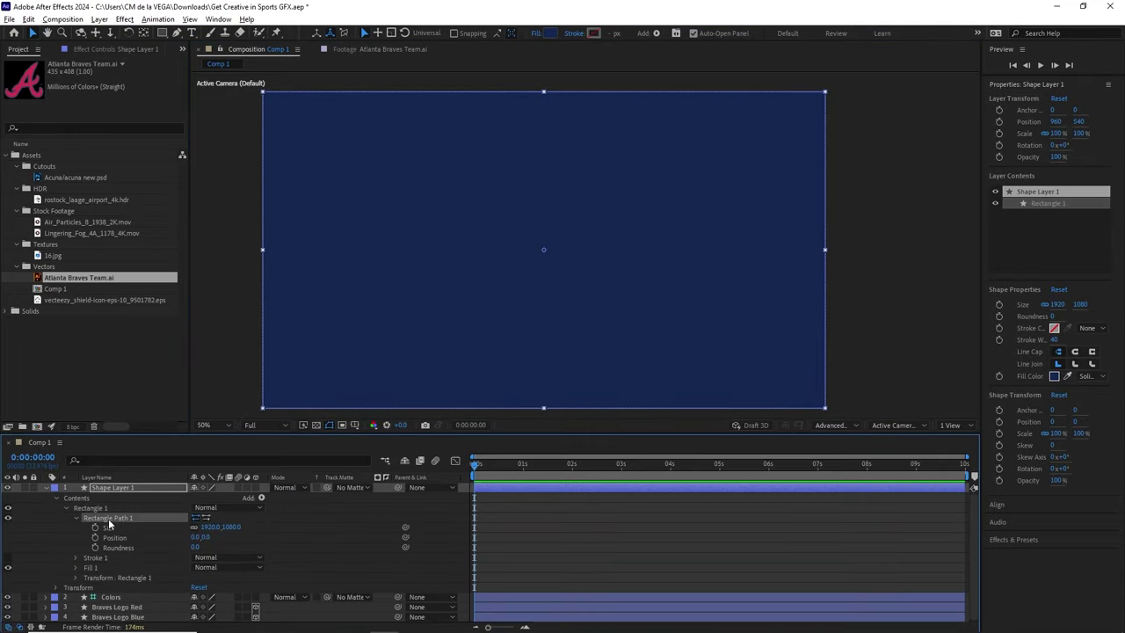
{"action": "left_click", "coordinate": [209, 527]}
{"action": "type", "text": "650"}
{"action": "key", "text": "Tab"}
{"action": "type", "text": "650"}
{"action": "key", "text": "Return"}
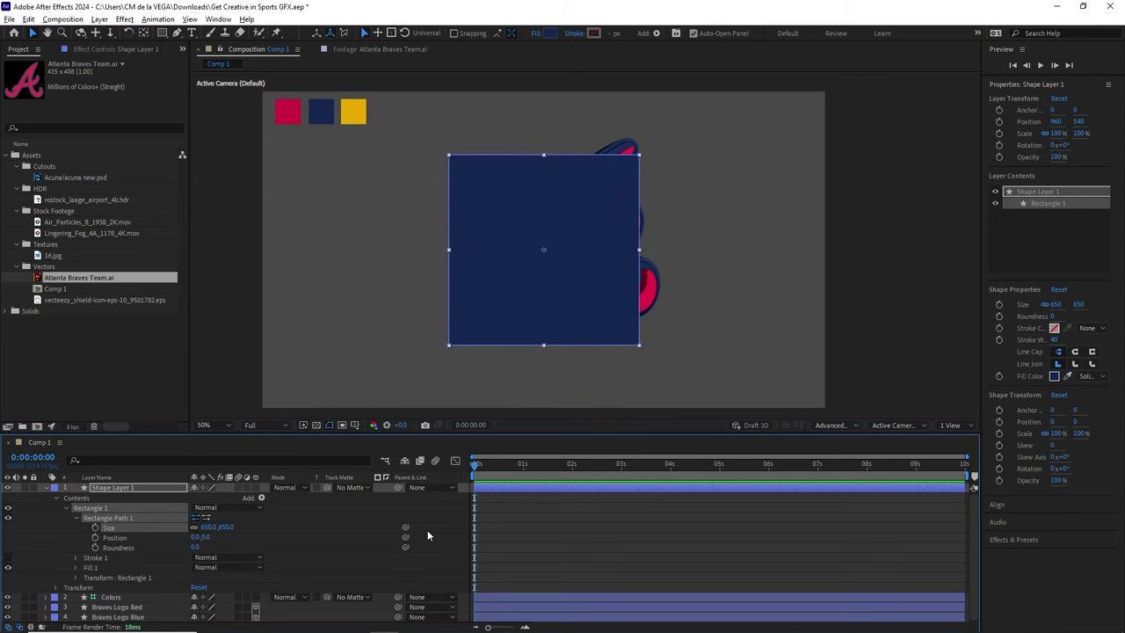
Step: Rename the rectangle's shape layer to "Base 1"
{"action": "left_click", "coordinate": [139, 489]}
{"action": "key", "text": "Return"}
{"action": "type", "text": "Base 1"}
{"action": "key", "text": "Return"}
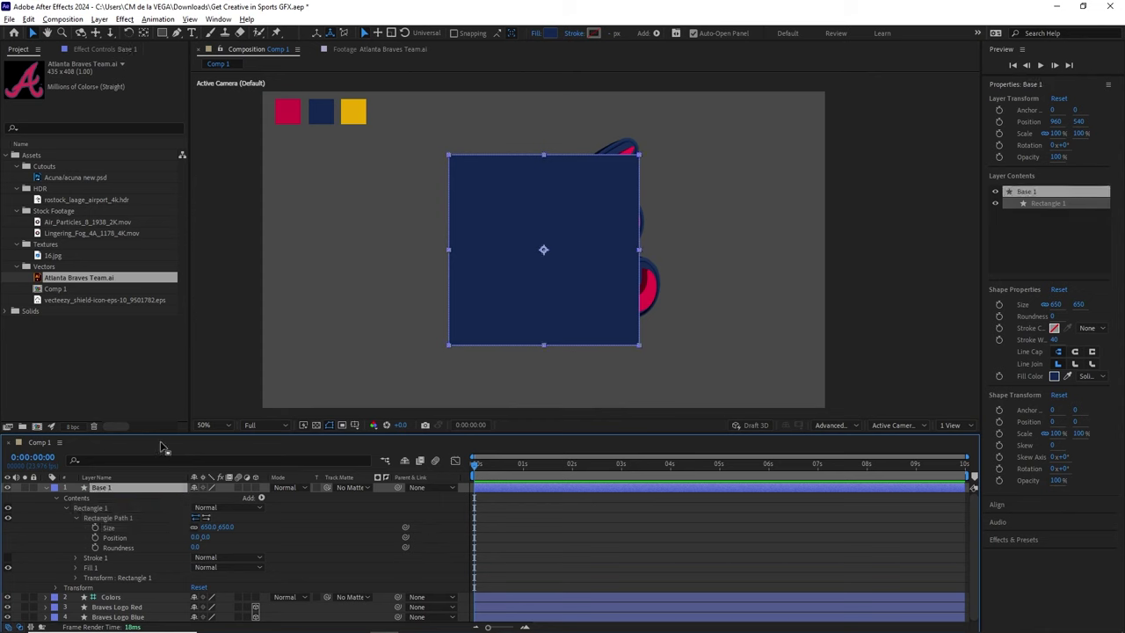
Step: Remove the fill of the Base 1 rectangle and give it a solid white FFFFFF stroke
{"action": "left_click", "coordinate": [535, 34]}
{"action": "left_click", "coordinate": [429, 343]}
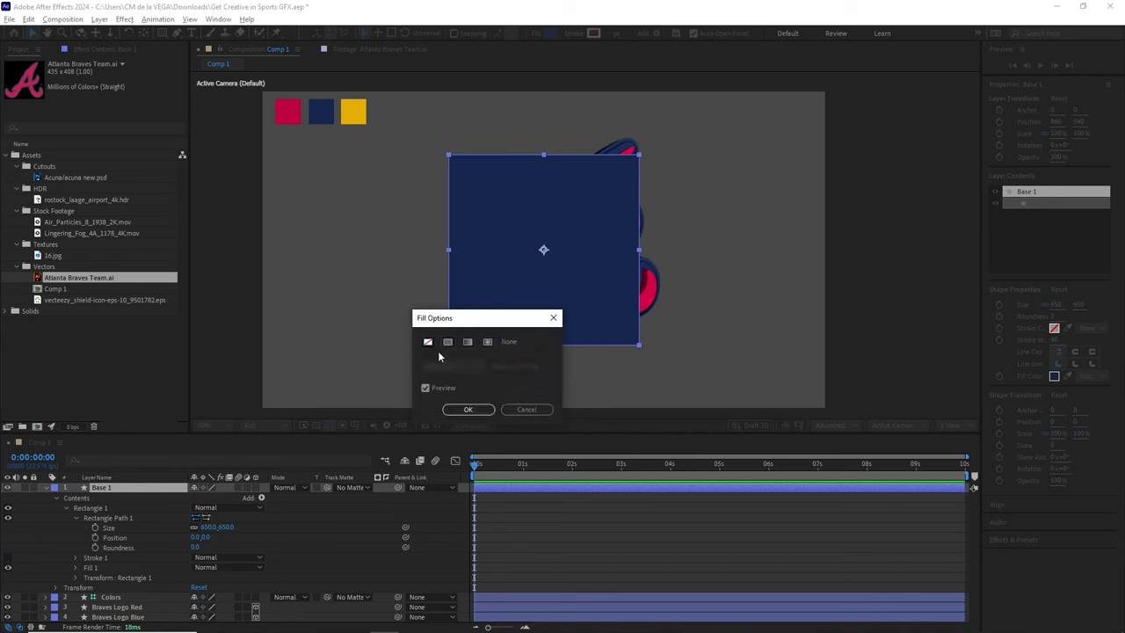
{"action": "left_click", "coordinate": [469, 408]}
{"action": "left_click", "coordinate": [594, 33]}
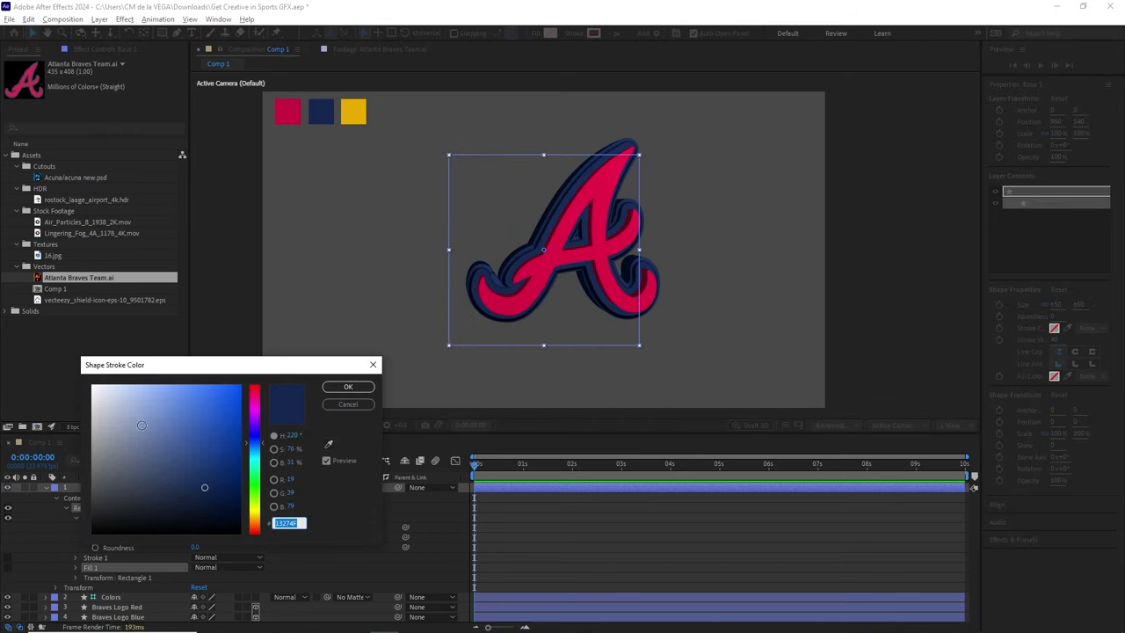
{"action": "type", "text": "FFFFFF"}
{"action": "left_click", "coordinate": [351, 389]}
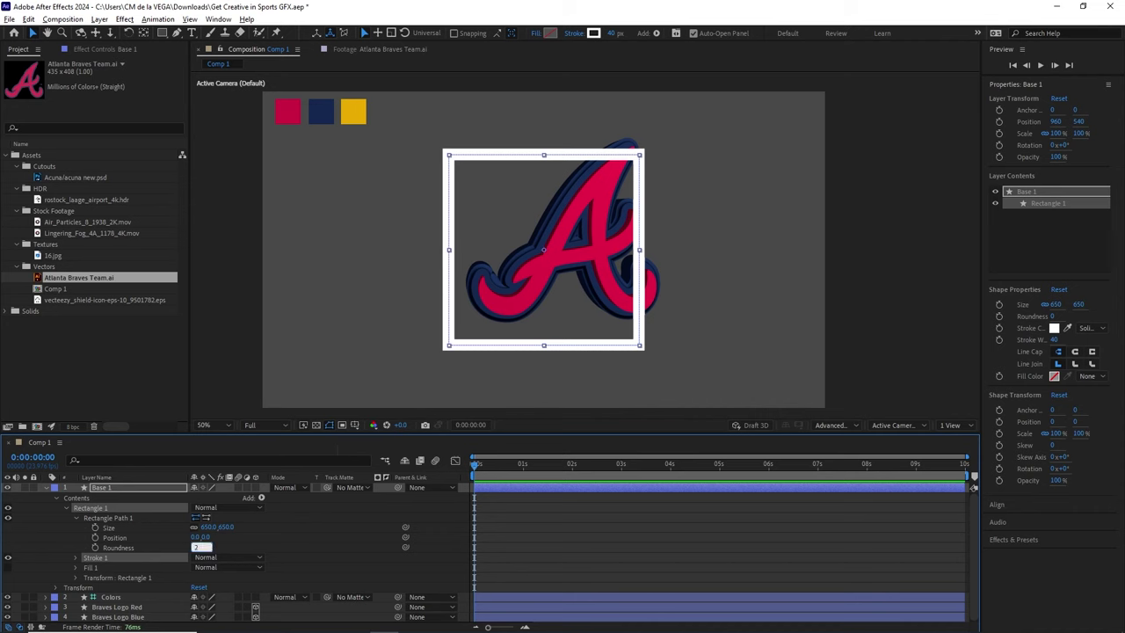
Step: Set the Base 1 rectangle's roundness to 20 and its shape rotation to 45° to form a diamond
{"action": "type", "text": "20"}
{"action": "key", "text": "Return"}
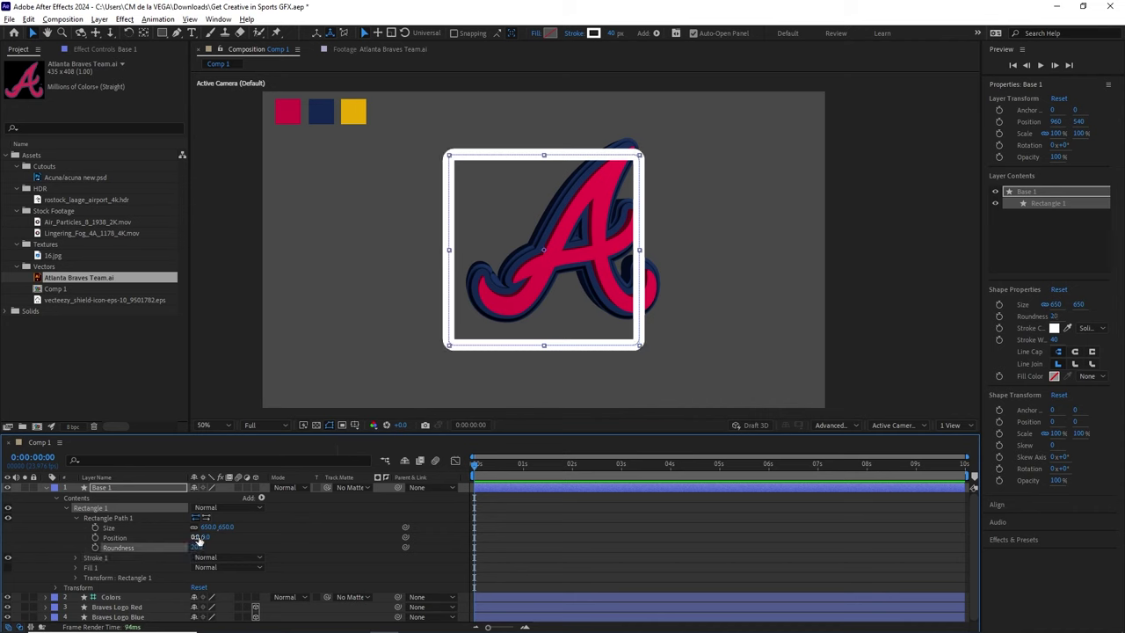
{"action": "left_click", "coordinate": [76, 578]}
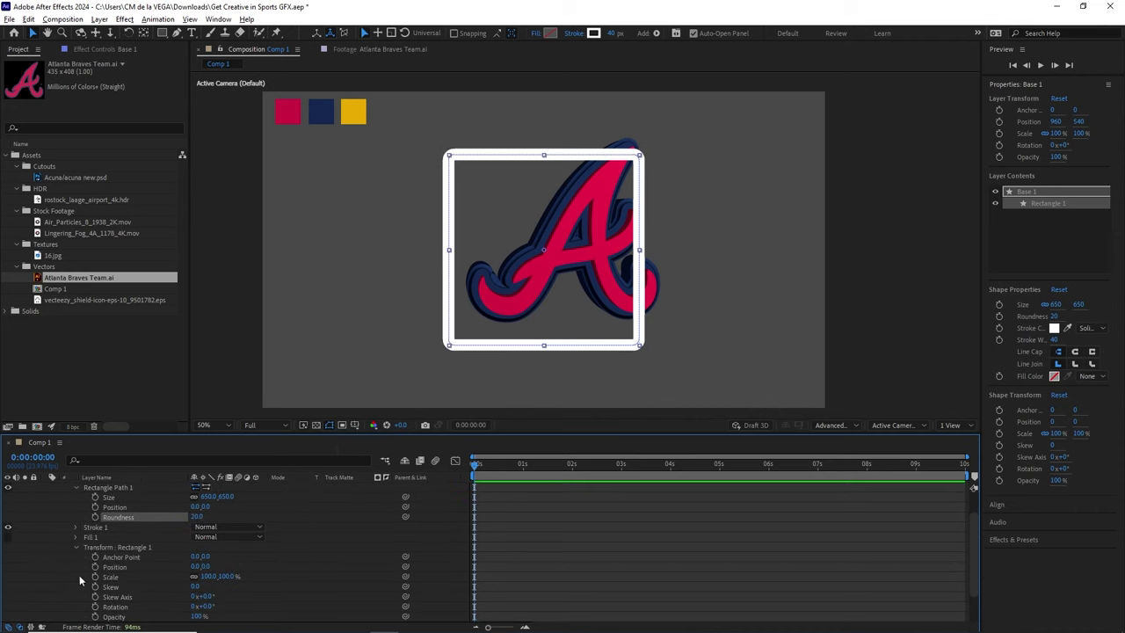
{"action": "mouse_move", "coordinate": [208, 606]}
{"action": "left_mouse_down"}
{"action": "mouse_move", "coordinate": [239, 607]}
{"action": "mouse_move", "coordinate": [209, 601]}
{"action": "left_mouse_up"}
{"action": "left_click", "coordinate": [204, 607]}
{"action": "type", "text": "45"}
{"action": "key", "text": "Return"}
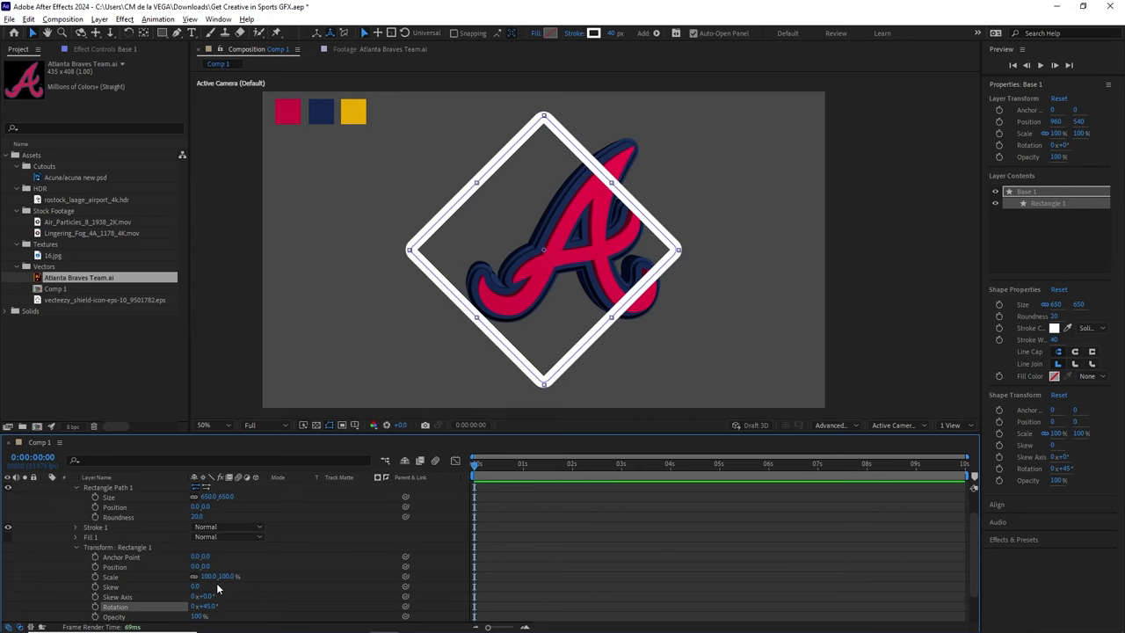
Step: Change the composition's camera view to Front and make Base 1 a 3D layer
{"action": "left_click", "coordinate": [216, 583]}
{"action": "left_click", "coordinate": [896, 424]}
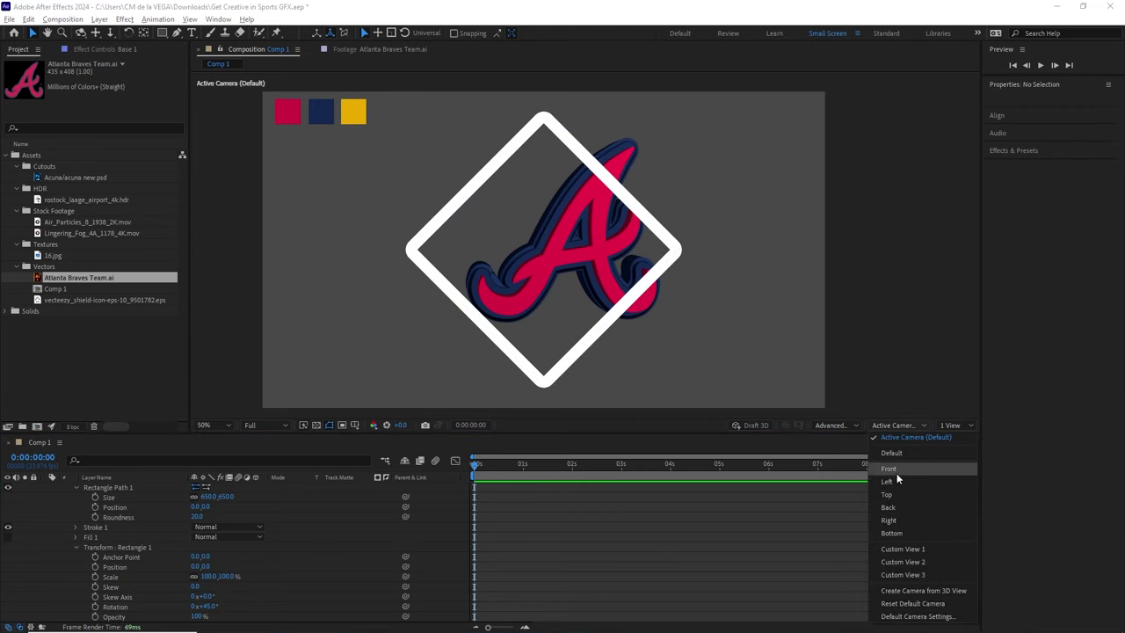
{"action": "left_click", "coordinate": [898, 469]}
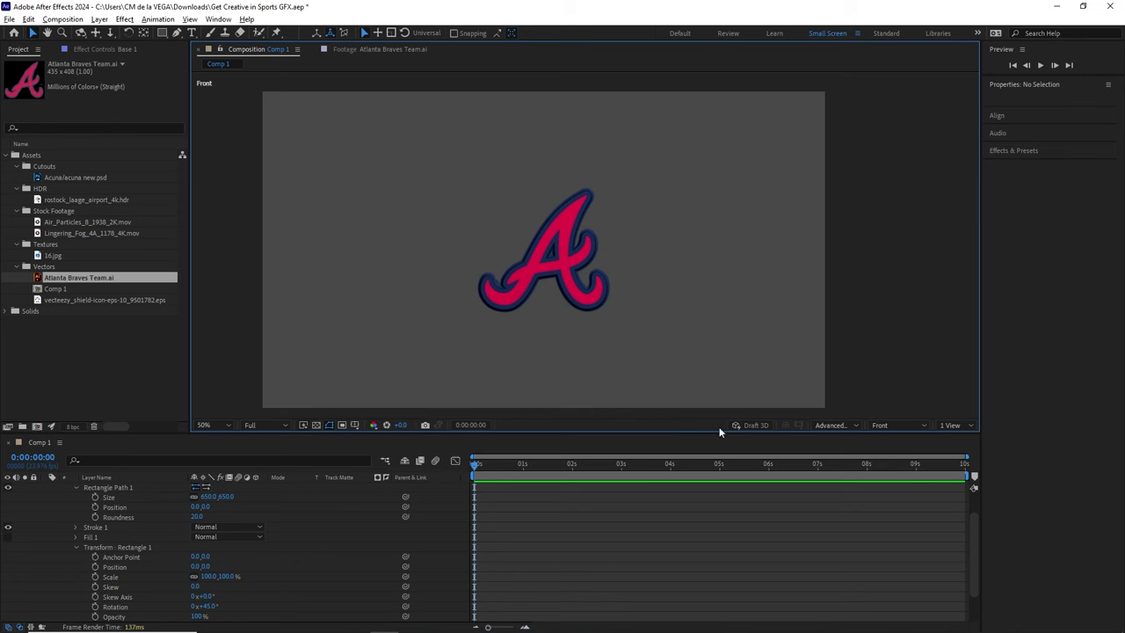
{"action": "scroll", "coordinate": [976, 541], "scroll_direction": "up", "scroll_amount": 2}
{"action": "left_click", "coordinate": [898, 425]}
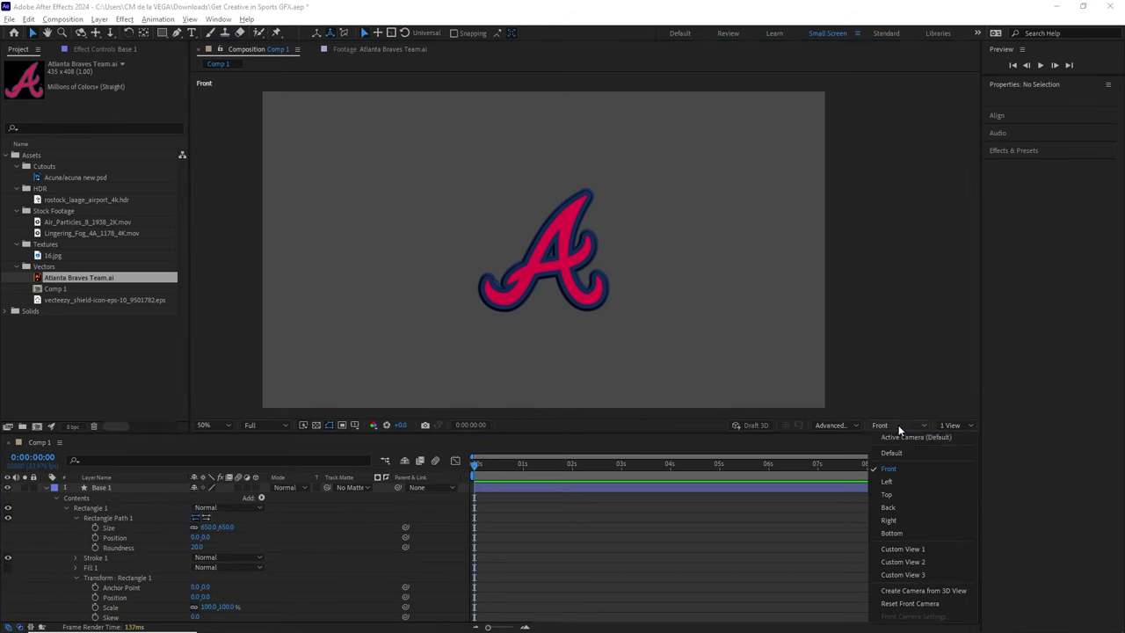
{"action": "left_click", "coordinate": [111, 490]}
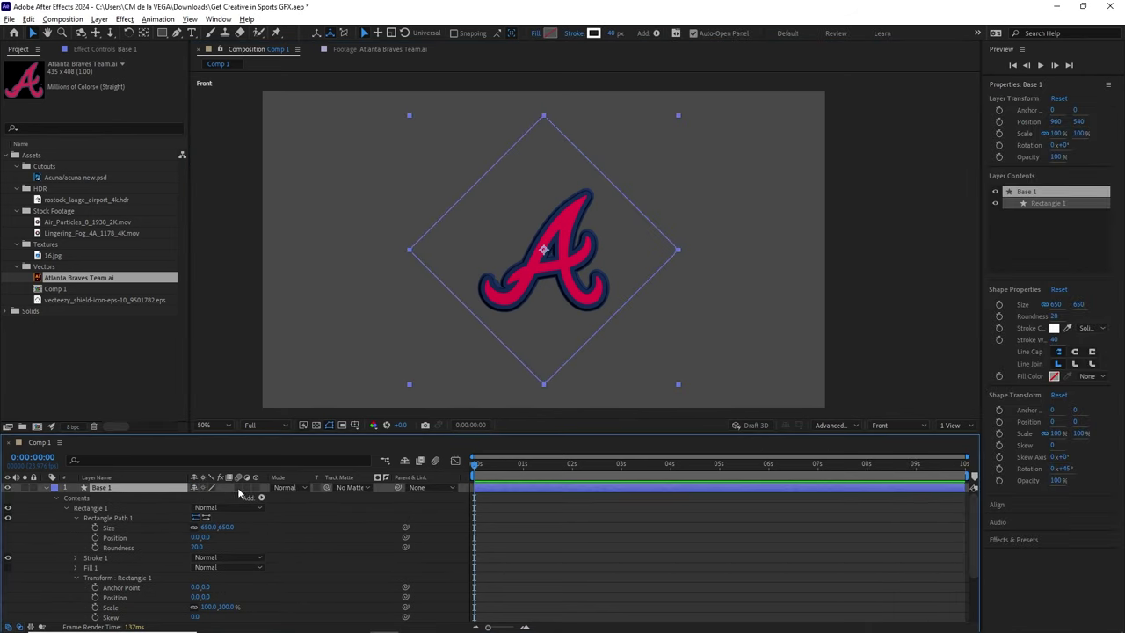
{"action": "left_click", "coordinate": [255, 488]}
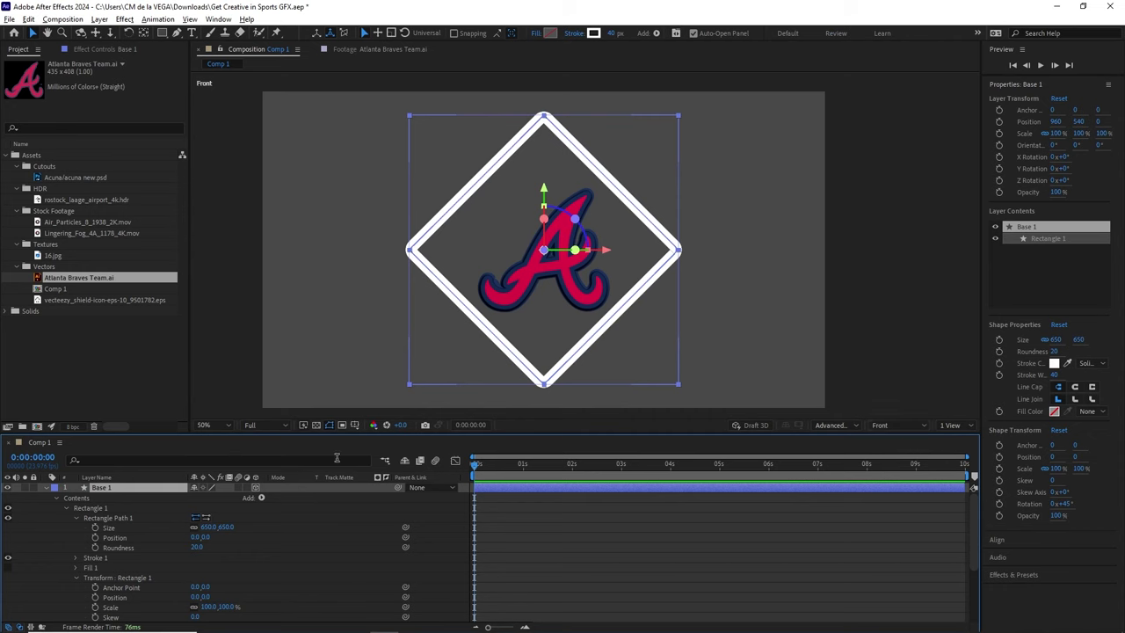
Step: Add Trim Paths to Base 1 and move it inside Rectangle 1, directly below Stroke 1
{"action": "left_click", "coordinate": [76, 519]}
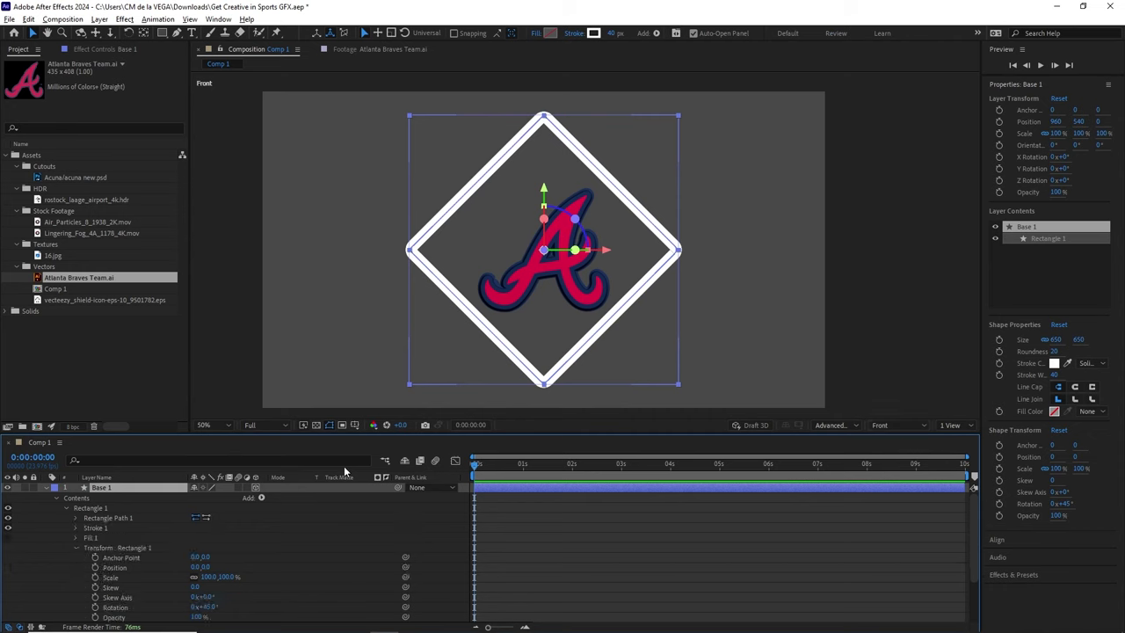
{"action": "left_click", "coordinate": [261, 498]}
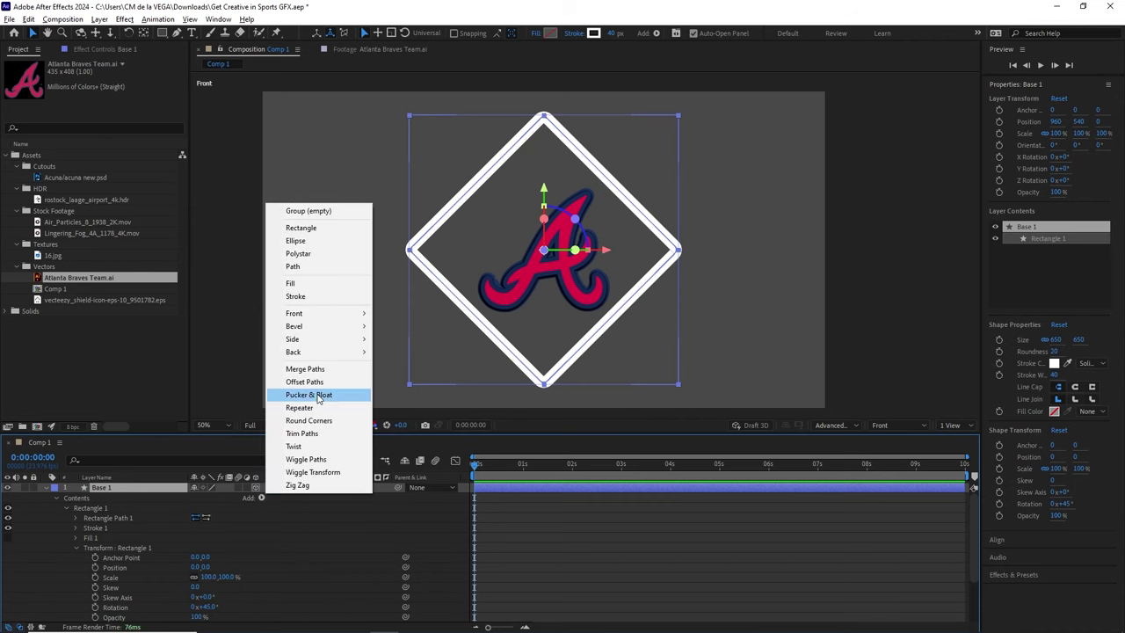
{"action": "left_click", "coordinate": [317, 433]}
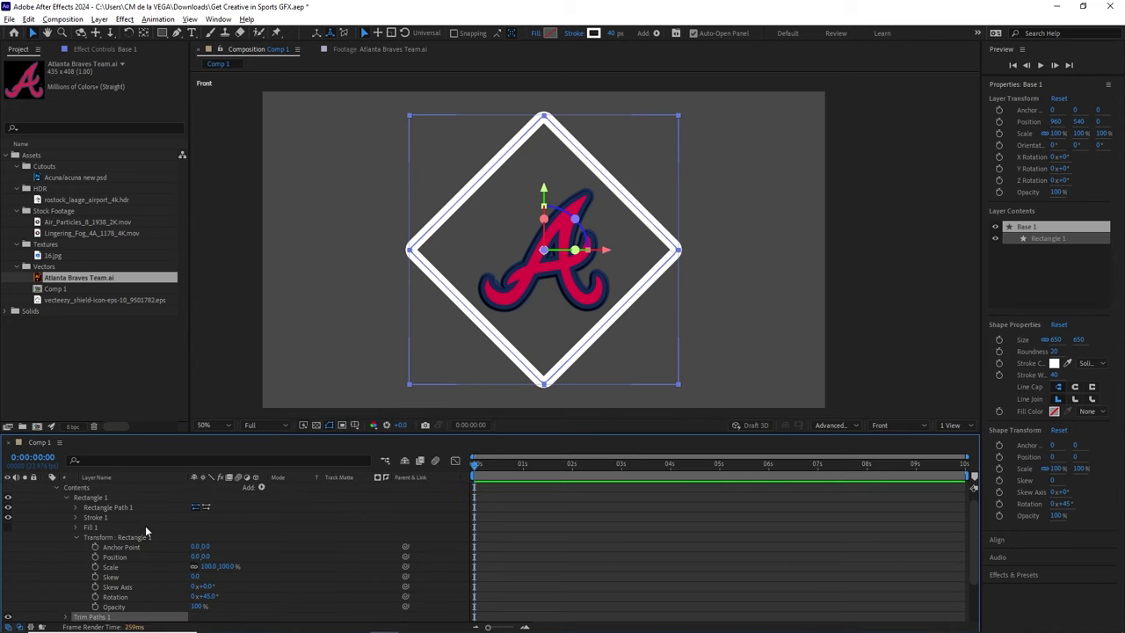
{"action": "left_click", "coordinate": [77, 537]}
{"action": "left_click_drag", "start_coordinate": [95, 559], "coordinate": [97, 538]}
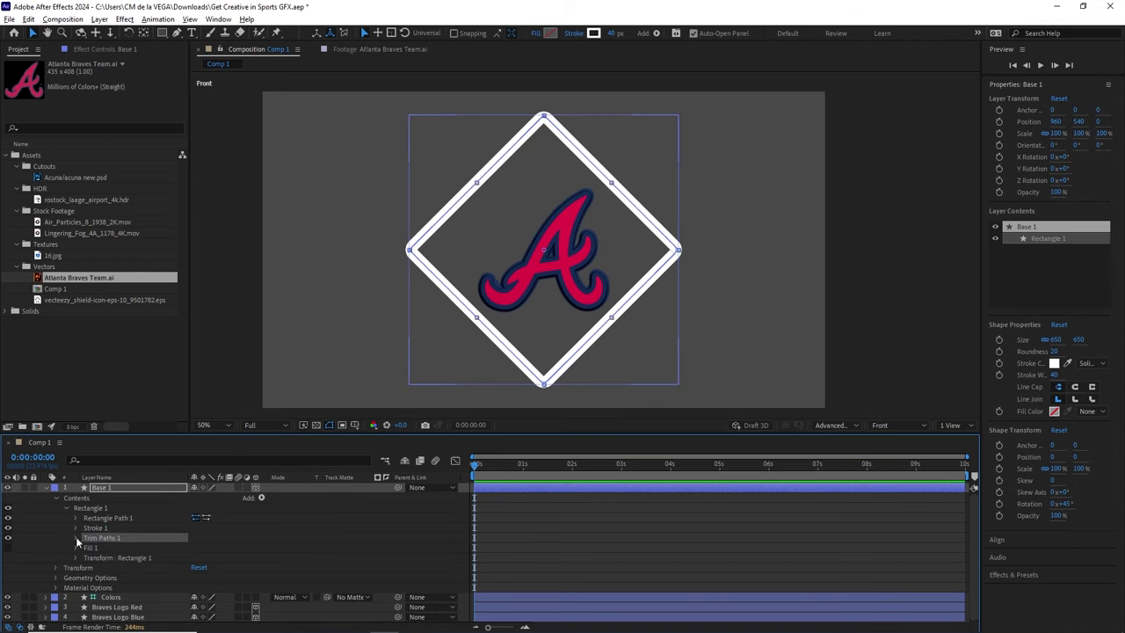
Step: Set the Trim Paths offset to -90° and scrub its End value to 85% to test the stroke reveal
{"action": "left_click", "coordinate": [75, 537]}
{"action": "mouse_move", "coordinate": [199, 557]}
{"action": "left_mouse_down"}
{"action": "mouse_move", "coordinate": [181, 557]}
{"action": "mouse_move", "coordinate": [221, 567]}
{"action": "mouse_move", "coordinate": [188, 557]}
{"action": "mouse_move", "coordinate": [187, 569]}
{"action": "mouse_move", "coordinate": [203, 566]}
{"action": "mouse_move", "coordinate": [130, 538]}
{"action": "left_mouse_up"}
{"action": "left_click", "coordinate": [211, 567]}
{"action": "left_click", "coordinate": [209, 567]}
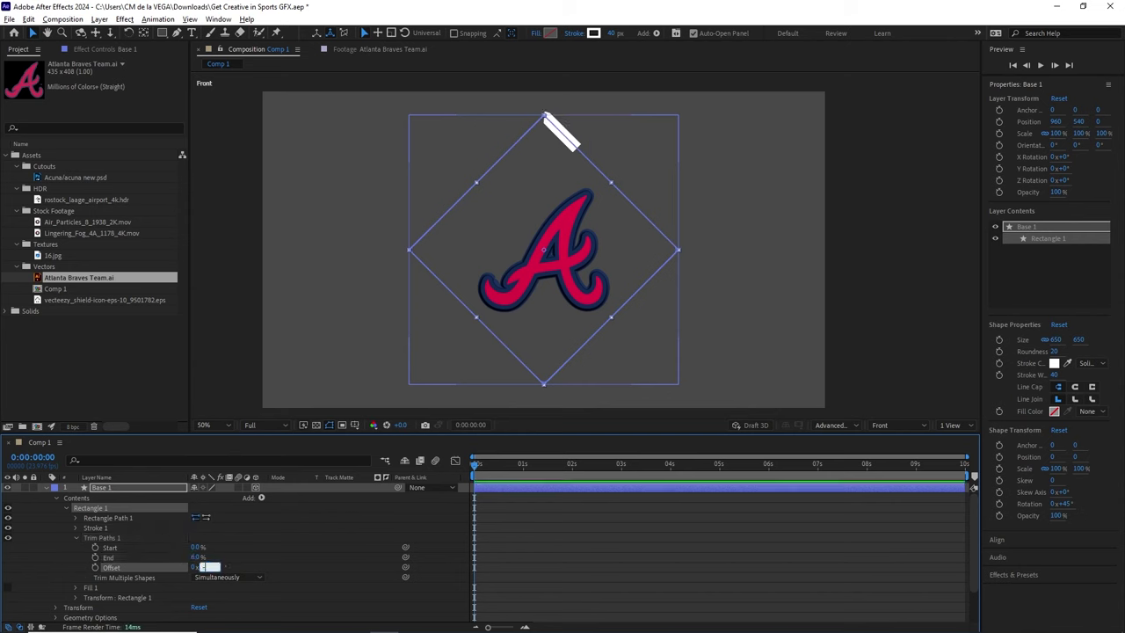
{"action": "type", "text": "-90"}
{"action": "key", "text": "Return"}
{"action": "mouse_move", "coordinate": [198, 557]}
{"action": "left_mouse_down"}
{"action": "mouse_move", "coordinate": [188, 558]}
{"action": "mouse_move", "coordinate": [248, 557]}
{"action": "left_mouse_up"}
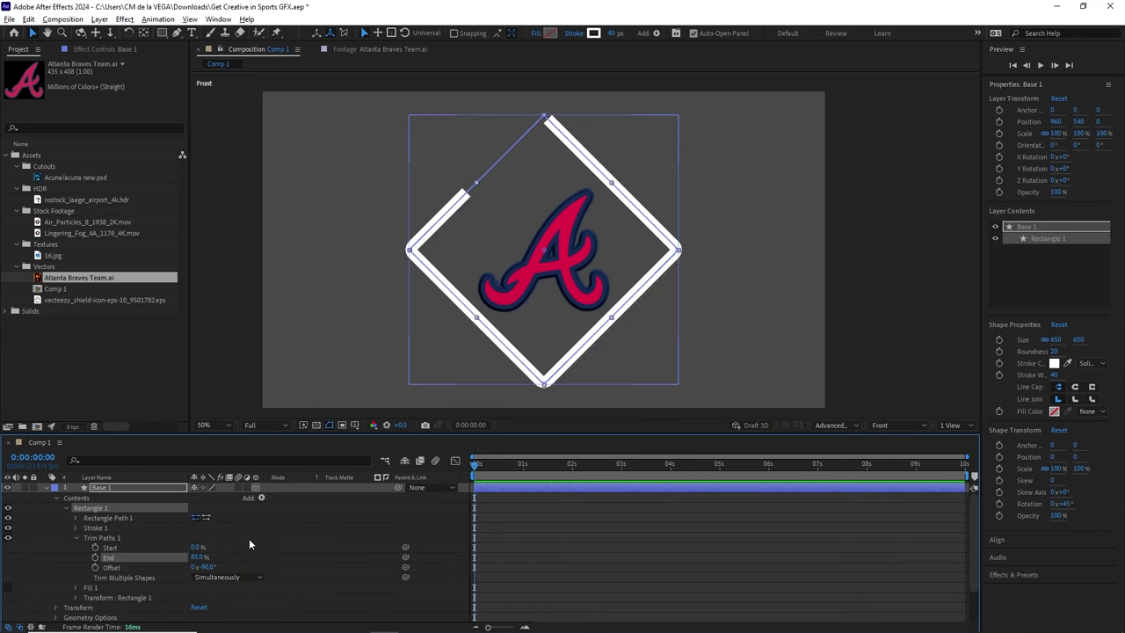
Step: Change the Line Cap of Stroke 1 on Base 1 to Round Cap
{"action": "key", "text": "slash"}
{"action": "scroll", "coordinate": [452, 297], "scroll_direction": "up", "scroll_amount": 3}
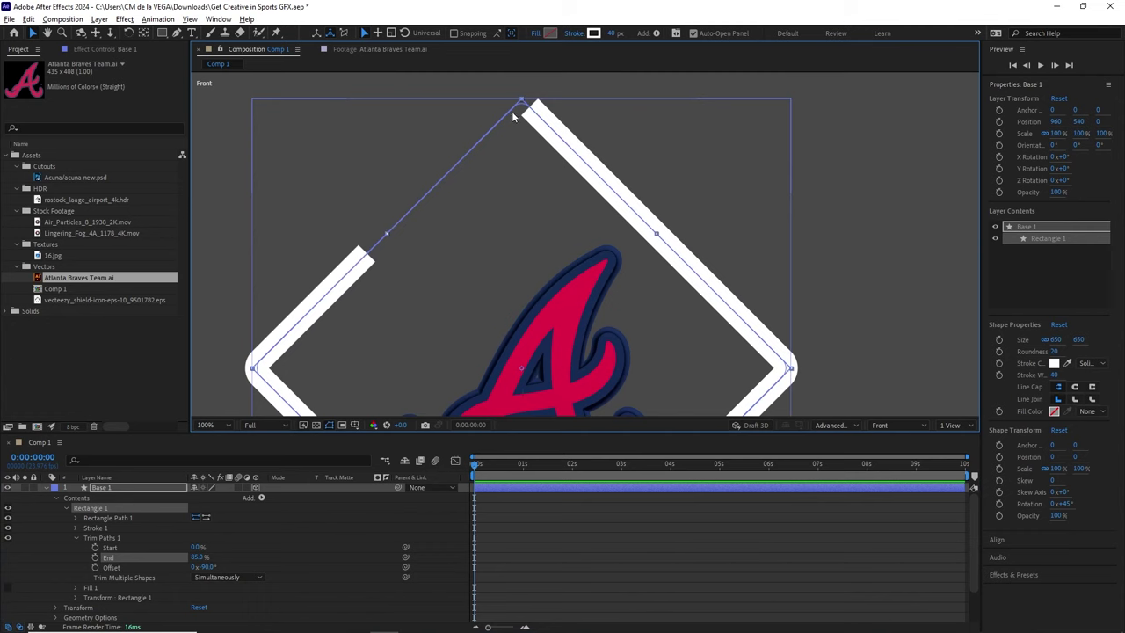
{"action": "left_click", "coordinate": [77, 529]}
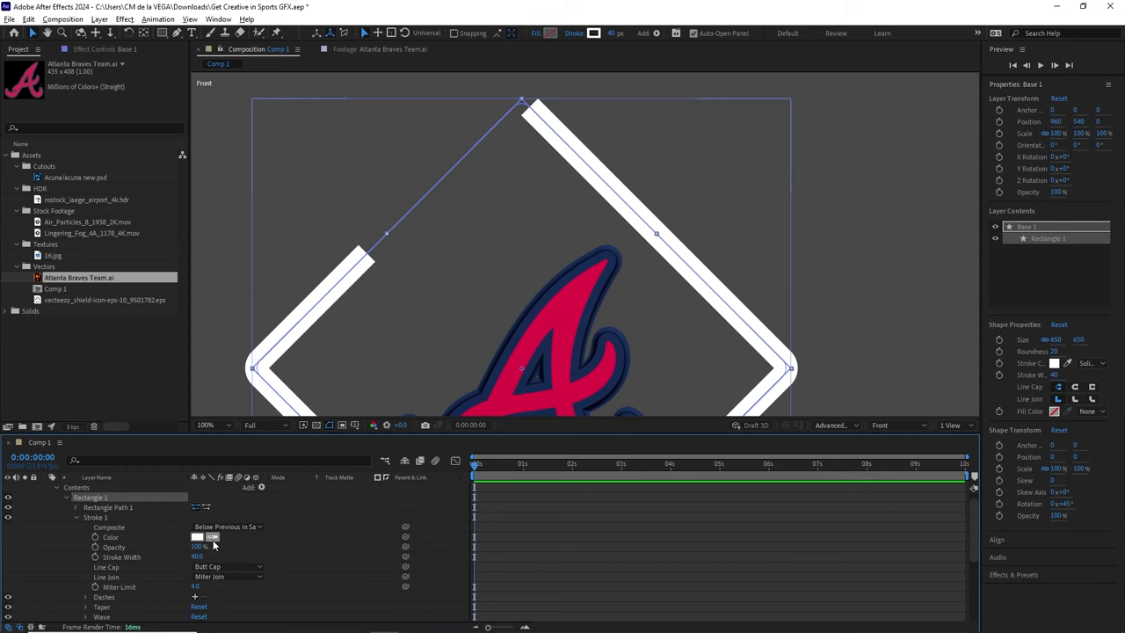
{"action": "left_click", "coordinate": [111, 569]}
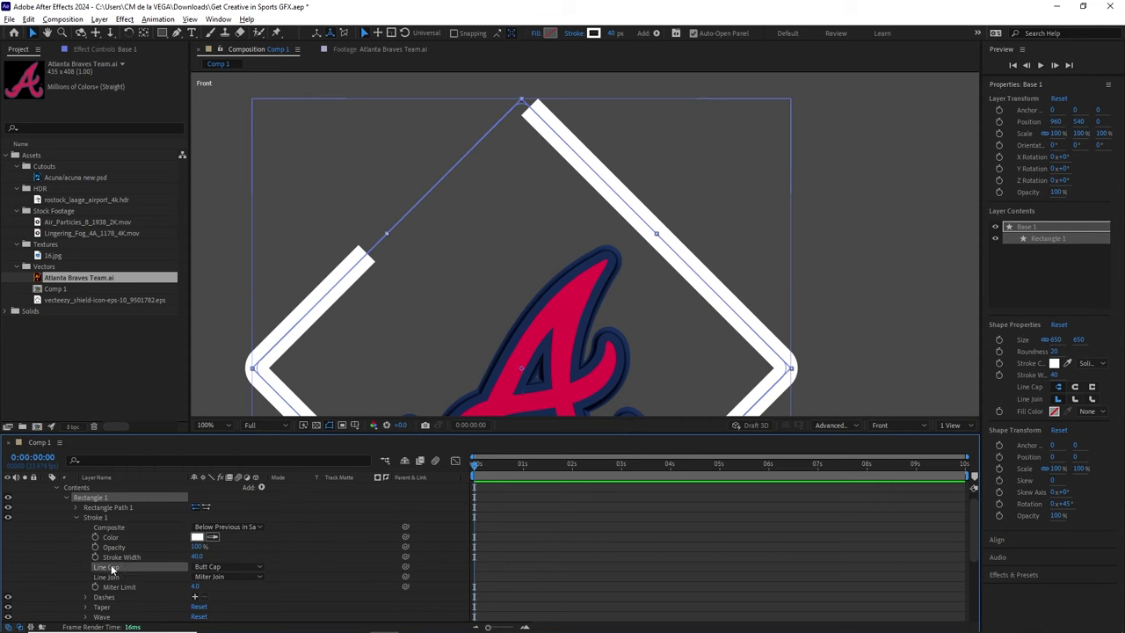
{"action": "left_click", "coordinate": [100, 517]}
{"action": "left_click", "coordinate": [114, 569]}
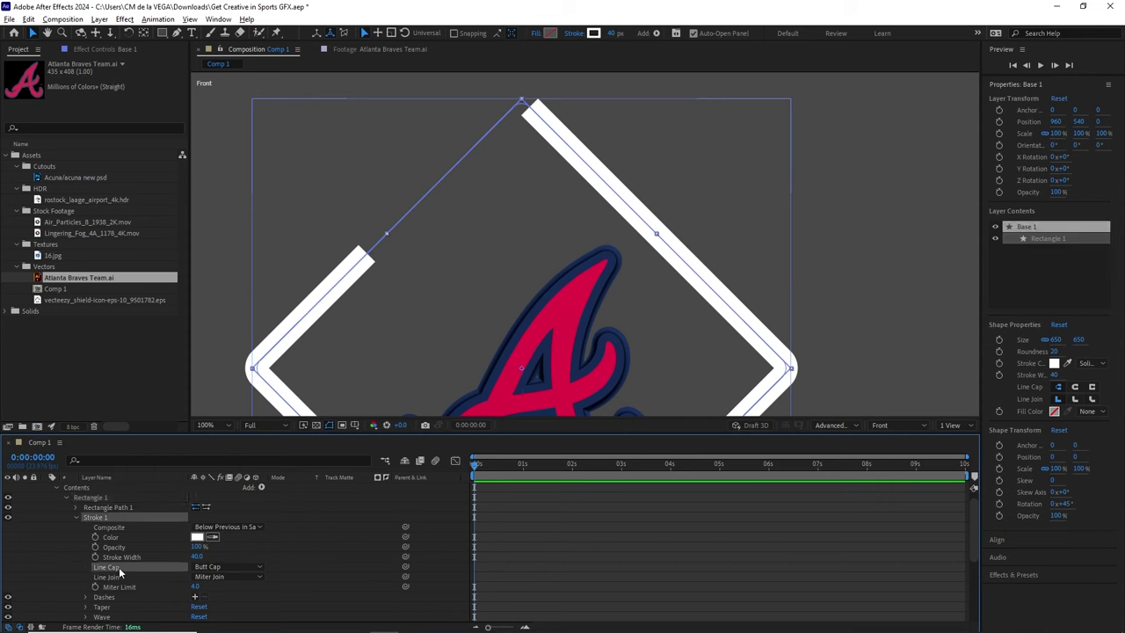
{"action": "left_click", "coordinate": [207, 567]}
{"action": "left_click", "coordinate": [234, 594]}
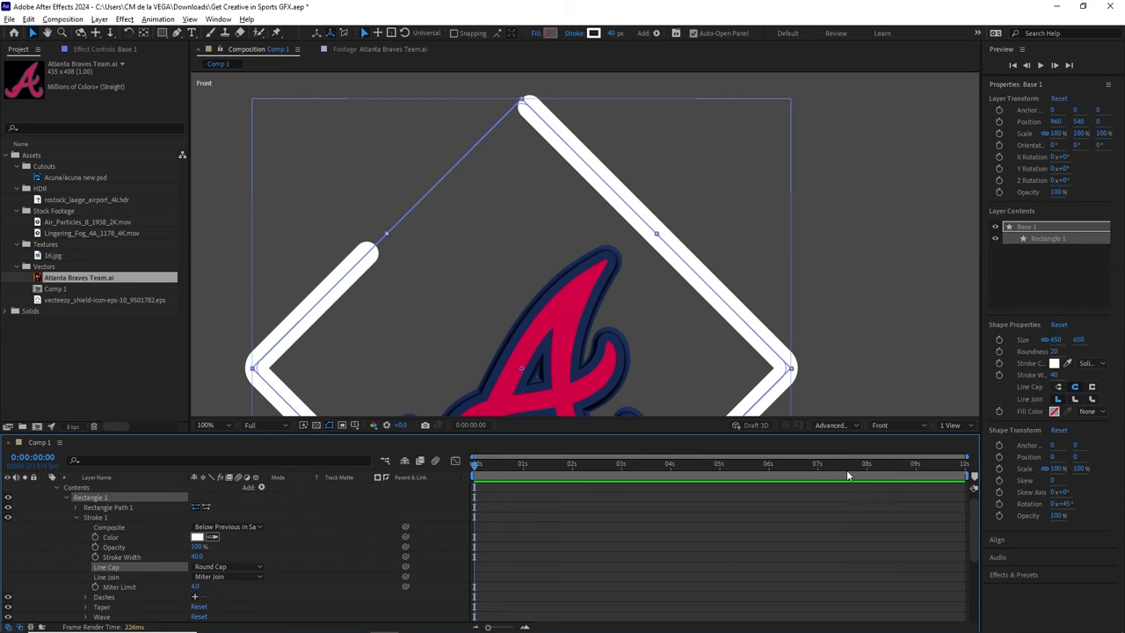
Step: Keyframe the Trim Paths End on Base 1 from 0% at the first frame to 100% at frame 20
{"action": "key", "text": "comma"}
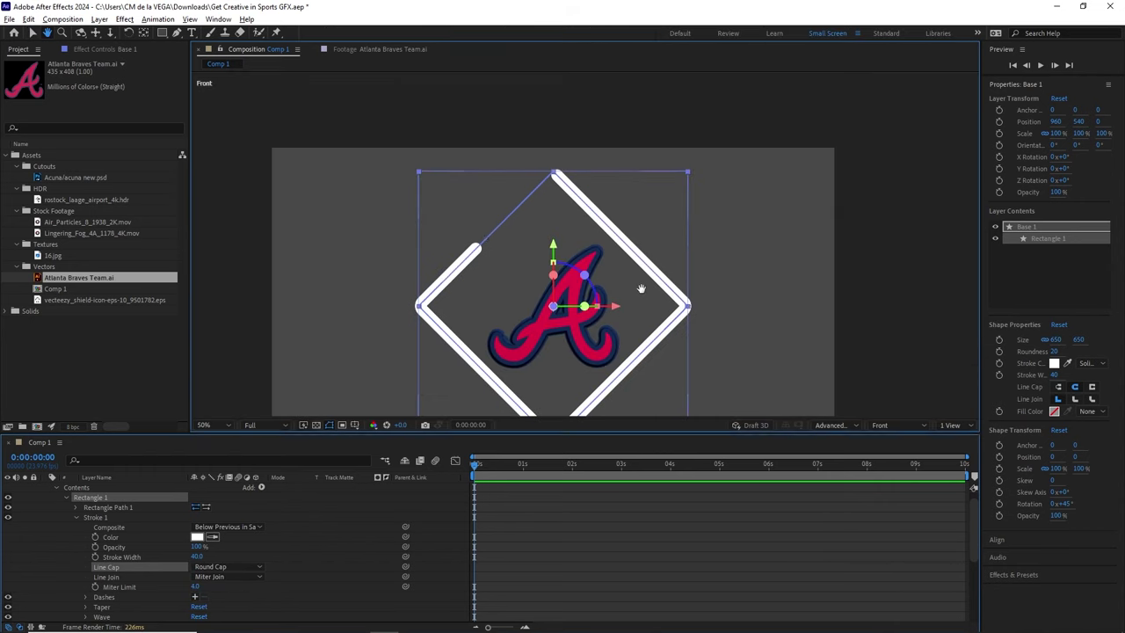
{"action": "scroll", "coordinate": [839, 373], "scroll_direction": "down", "scroll_amount": 2}
{"action": "left_click_drag", "start_coordinate": [973, 544], "coordinate": [940, 557]}
{"action": "left_click_drag", "start_coordinate": [200, 585], "coordinate": [136, 576]}
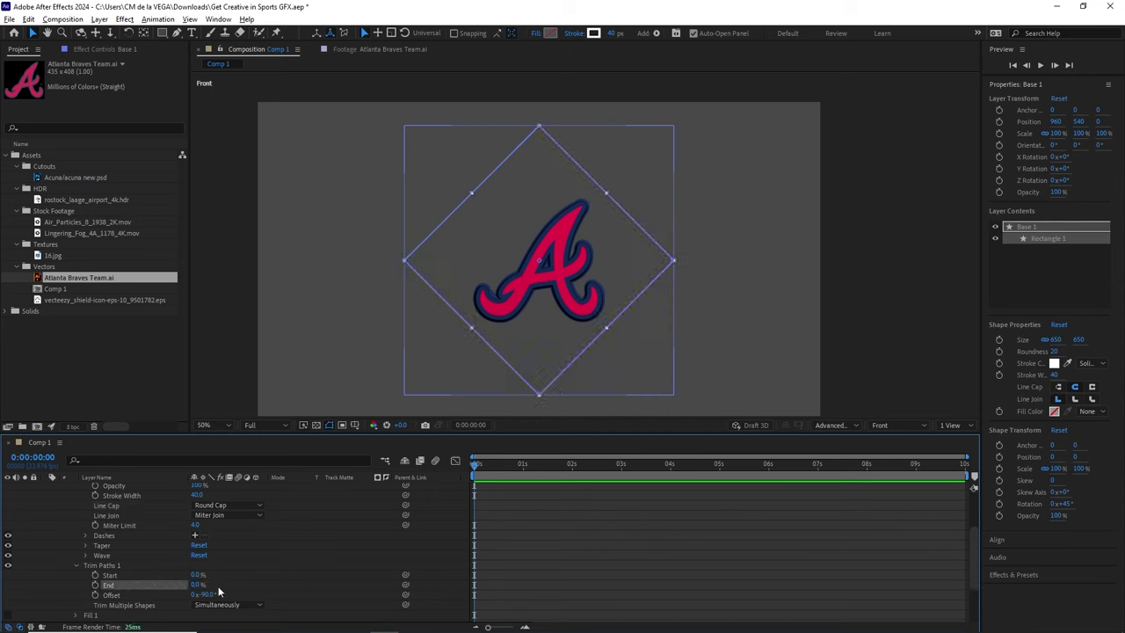
{"action": "left_click_drag", "start_coordinate": [492, 464], "coordinate": [395, 467]}
{"action": "left_click_drag", "start_coordinate": [519, 472], "coordinate": [515, 471]}
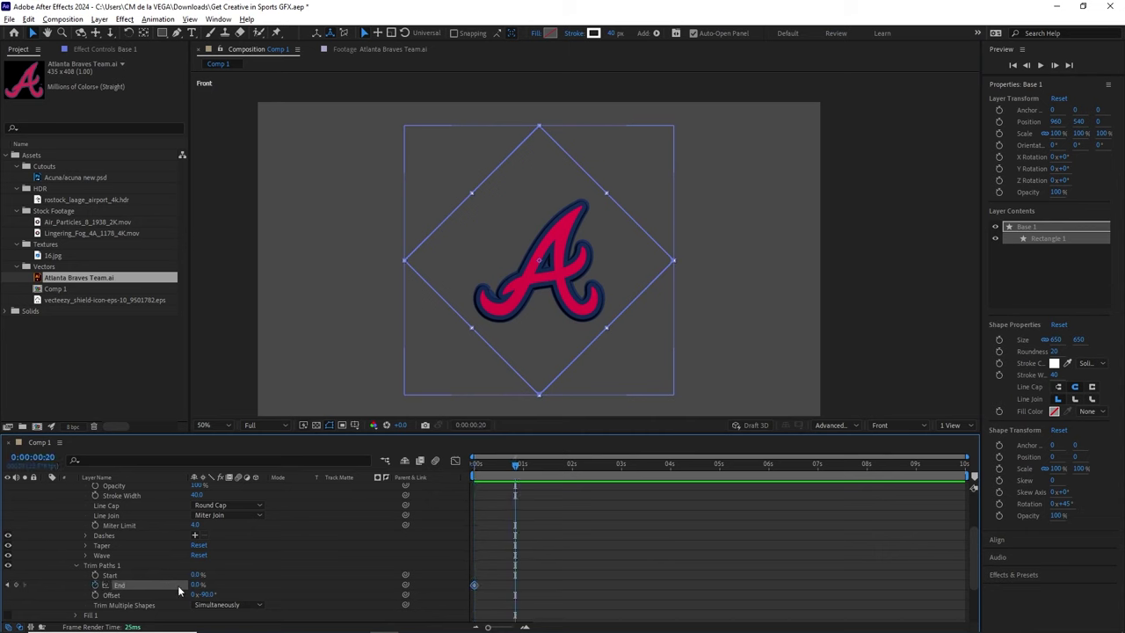
{"action": "left_click_drag", "start_coordinate": [195, 590], "coordinate": [540, 481]}
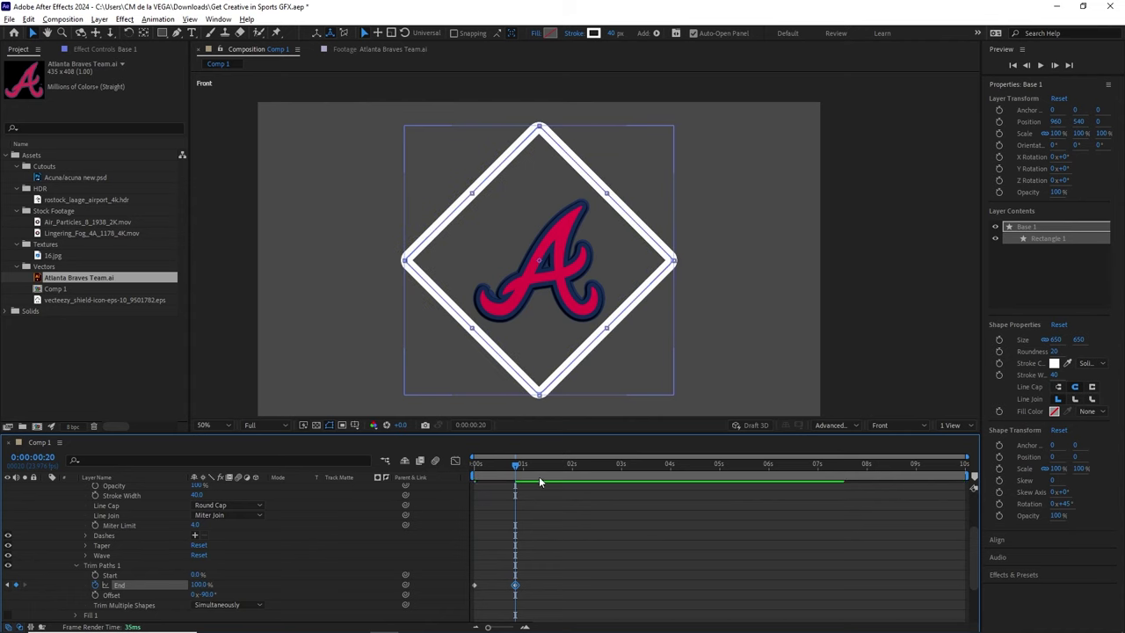
Step: Apply Easy Ease to both Trim Paths End keyframes and preview the diamond's reveal from the start
{"action": "left_click_drag", "start_coordinate": [549, 573], "coordinate": [446, 599]}
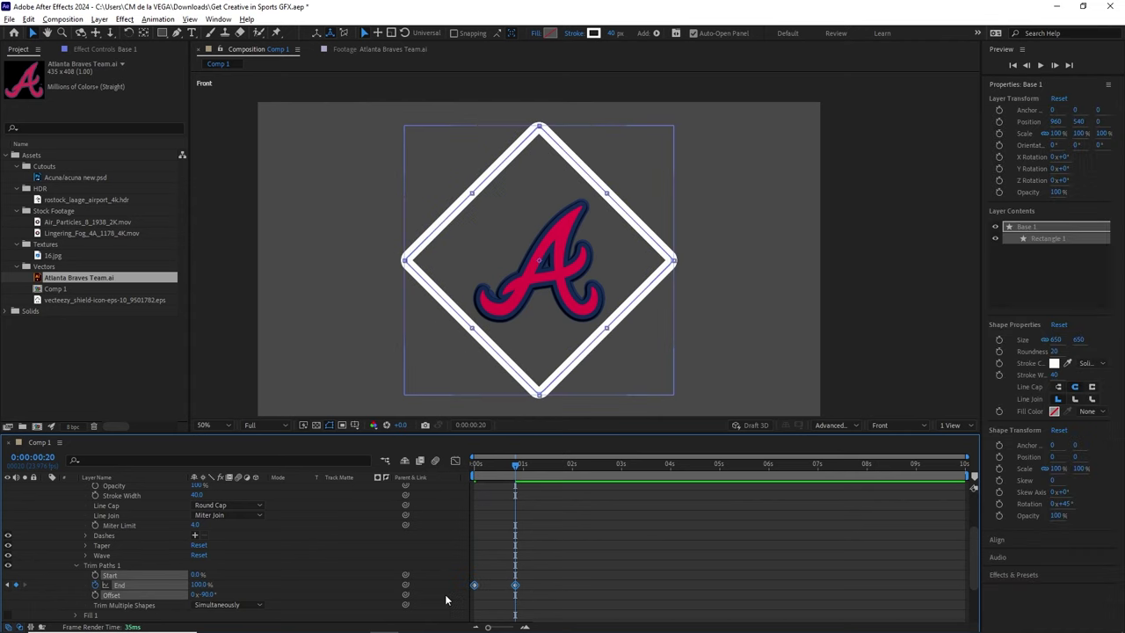
{"action": "key", "text": "F9"}
{"action": "key", "text": "Home"}
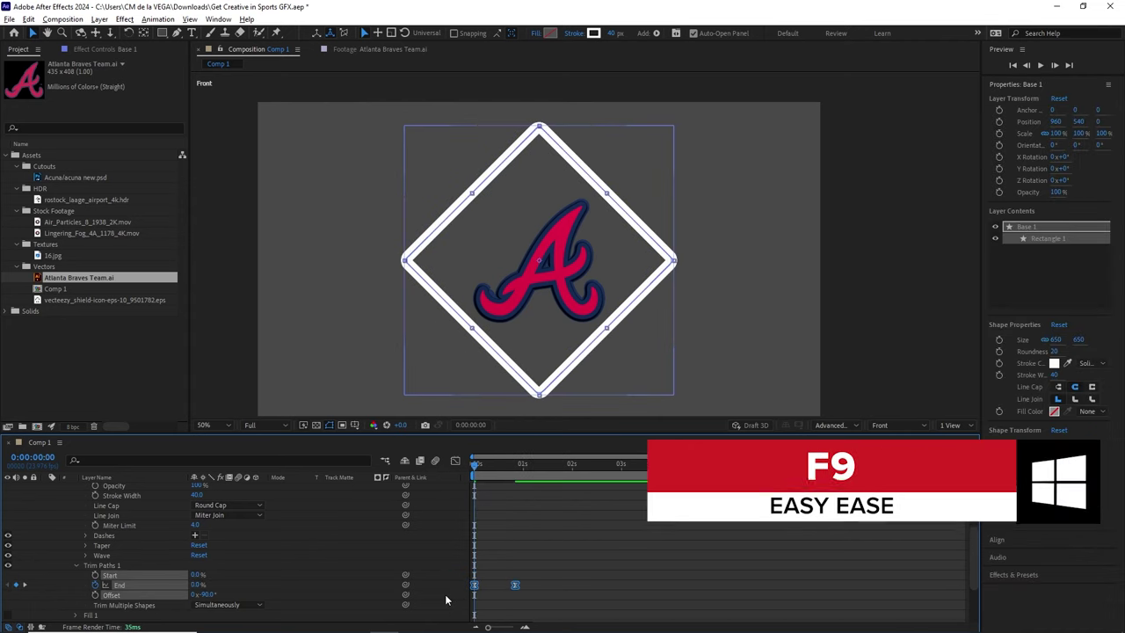
{"action": "left_click", "coordinate": [744, 382]}
{"action": "key", "text": "space"}
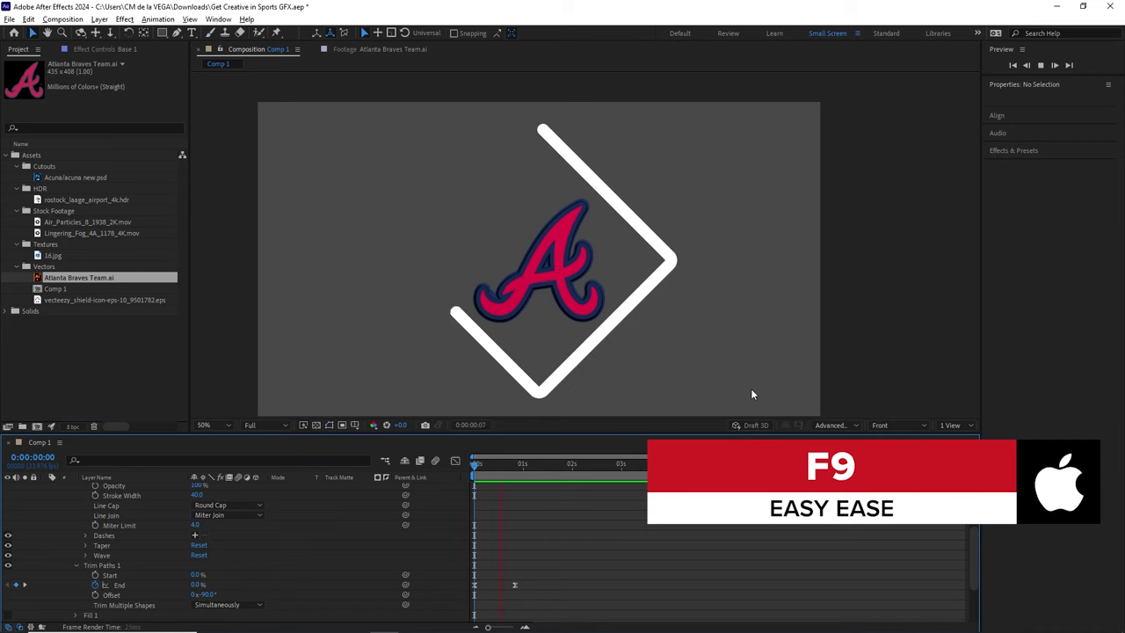
{"action": "key", "text": "space"}
Step: Isolate the Trim Paths End property of Base 1 in the Graph Editor, zoomed in around its two keyframes
{"action": "left_click_drag", "start_coordinate": [967, 458], "coordinate": [699, 458]}
{"action": "left_click_drag", "start_coordinate": [666, 572], "coordinate": [442, 615]}
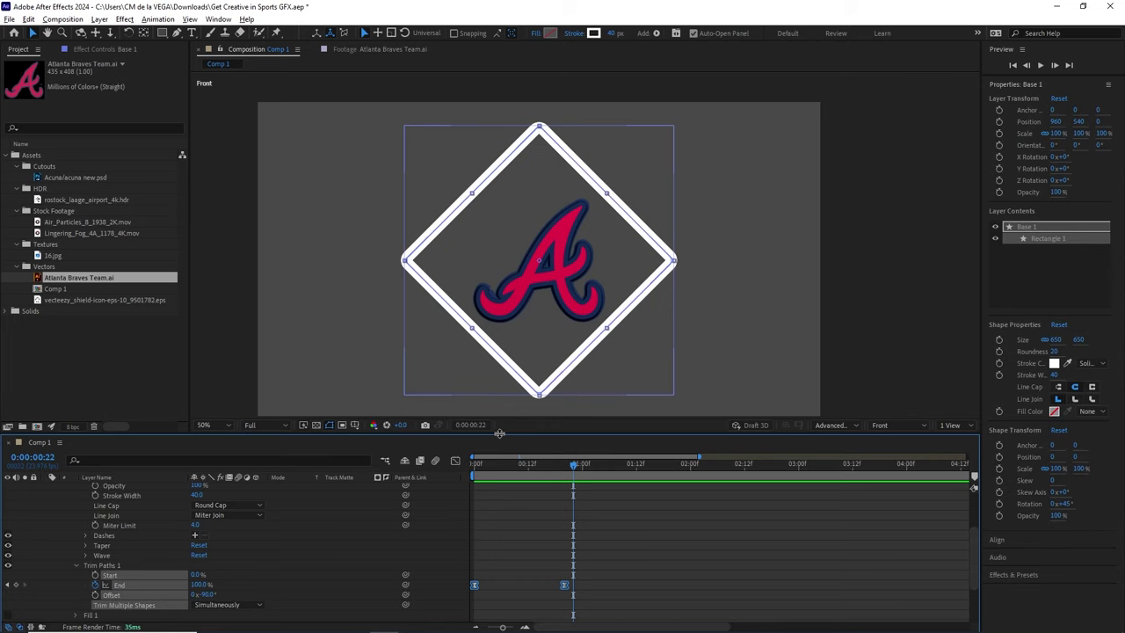
{"action": "left_click_drag", "start_coordinate": [499, 432], "coordinate": [498, 390]}
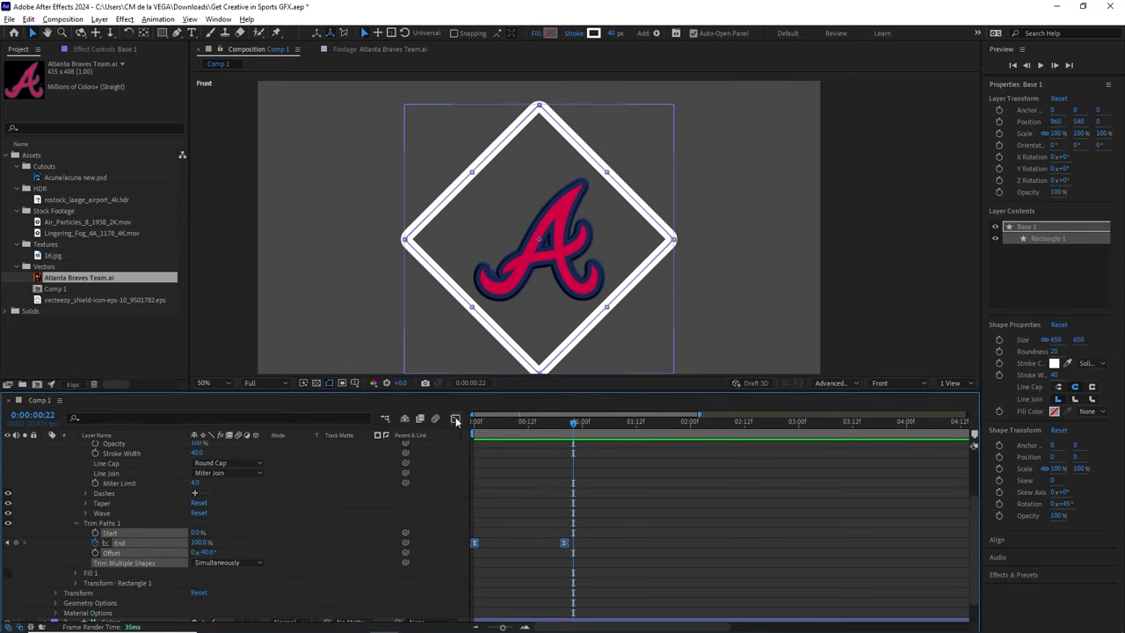
{"action": "left_click", "coordinate": [456, 419]}
{"action": "right_click", "coordinate": [604, 597]}
{"action": "left_click", "coordinate": [620, 489]}
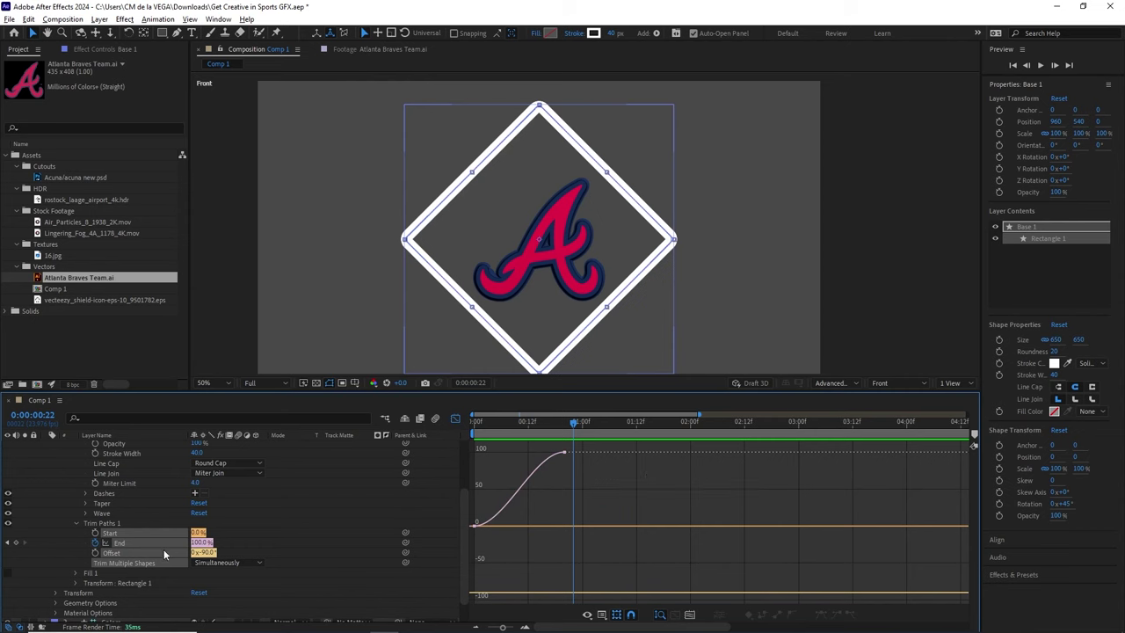
{"action": "left_click", "coordinate": [119, 541]}
{"action": "left_click", "coordinate": [120, 542]}
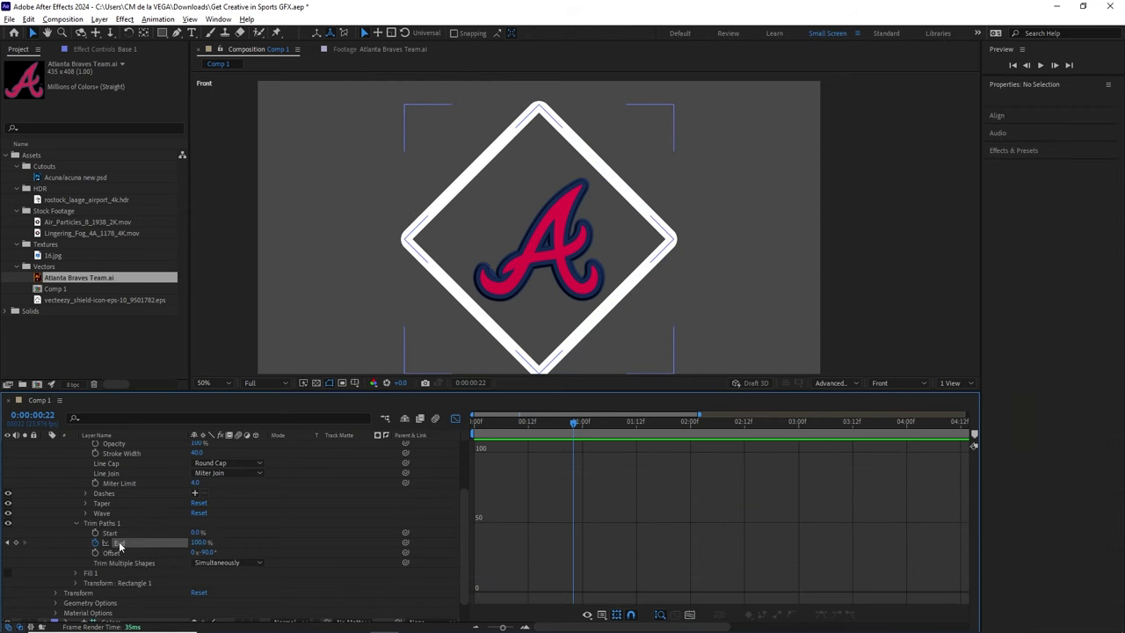
Step: Reshape the End curve, extending the first keyframe's handle to about frame 14 and slightly shortening the last keyframe's handle
{"action": "scroll", "coordinate": [577, 489], "scroll_direction": "up", "scroll_amount": 3}
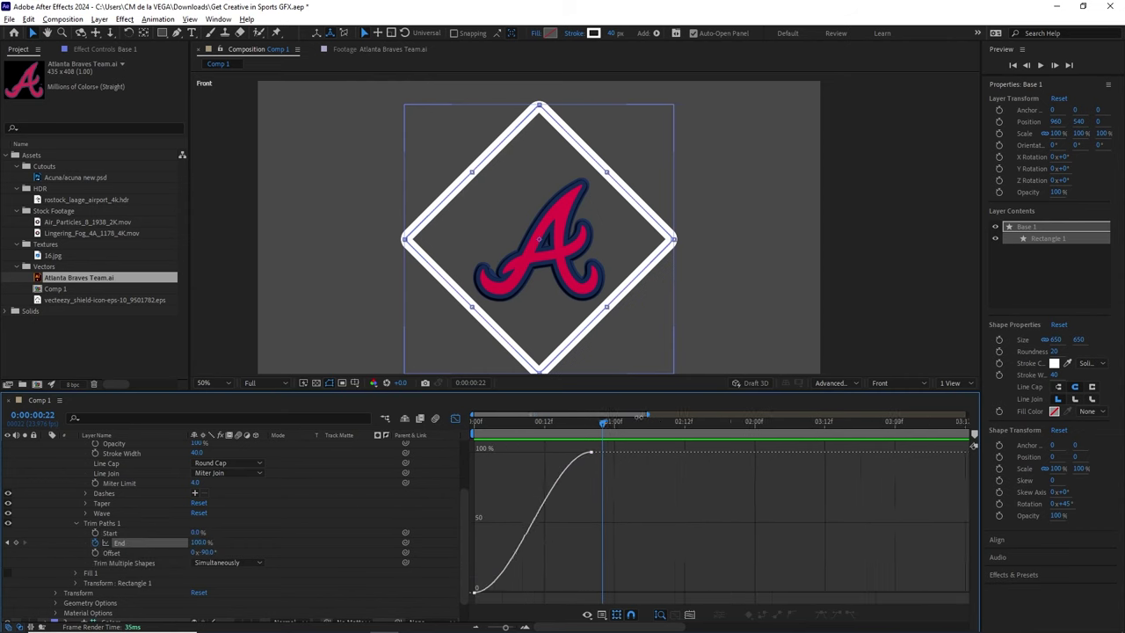
{"action": "left_click_drag", "start_coordinate": [575, 573], "coordinate": [468, 599]}
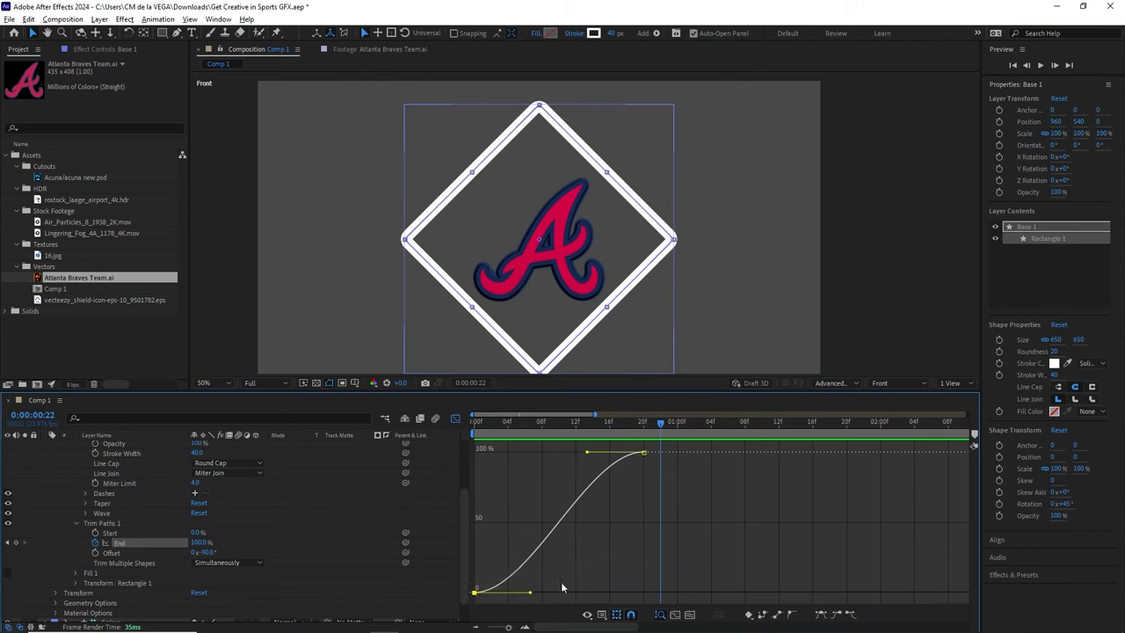
{"action": "left_click_drag", "start_coordinate": [528, 557], "coordinate": [467, 610]}
{"action": "left_click_drag", "start_coordinate": [531, 595], "coordinate": [594, 599]}
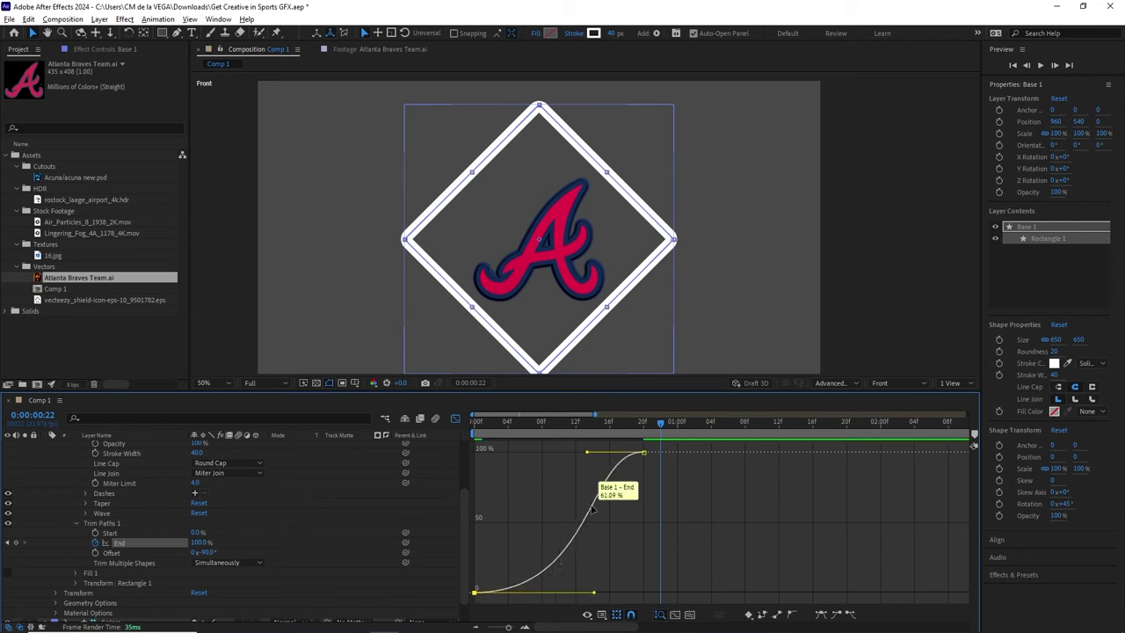
{"action": "left_click_drag", "start_coordinate": [590, 452], "coordinate": [598, 452]}
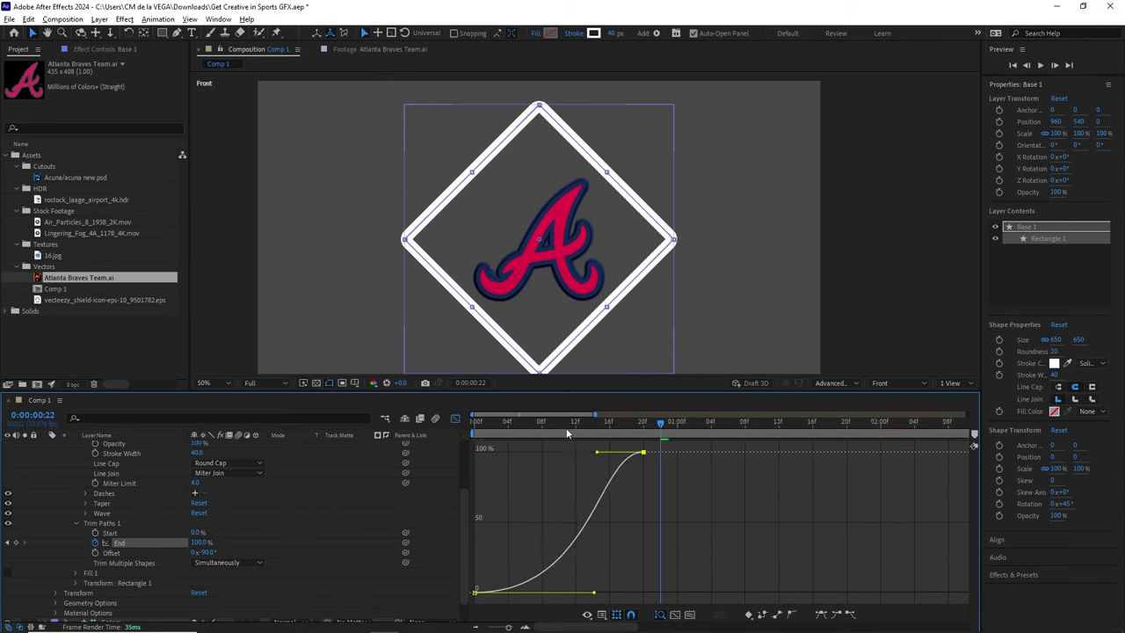
Step: Preview the diamond's reveal twice from the first frame, and return the timeline to layer bars
{"action": "key", "text": "Home"}
{"action": "key", "text": "space"}
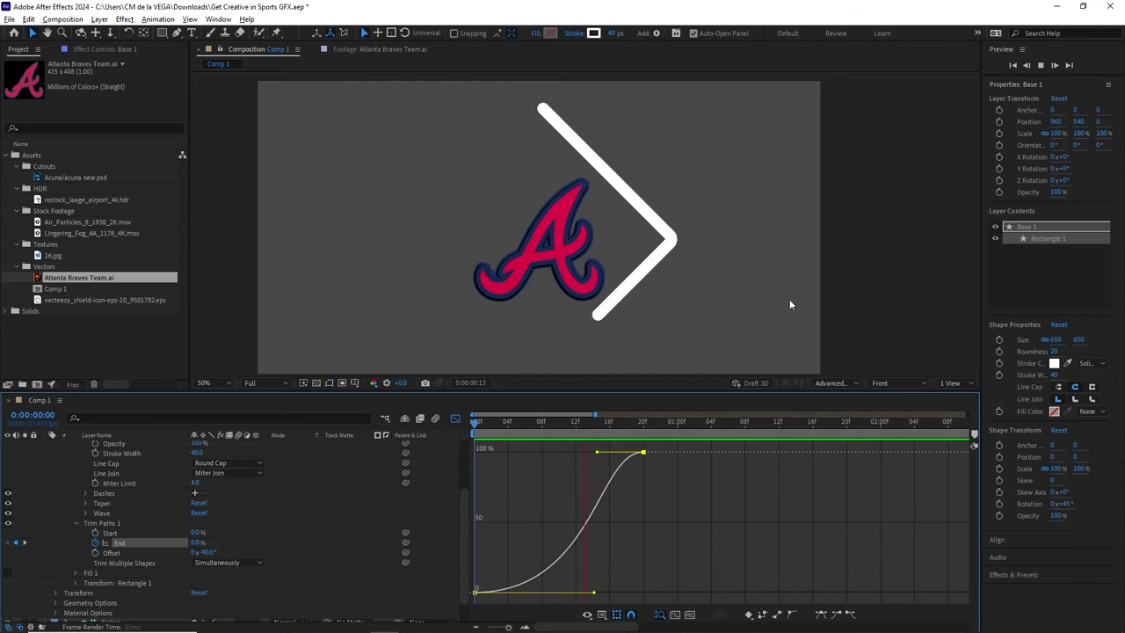
{"action": "key", "text": "space"}
{"action": "key", "text": "Home"}
{"action": "key", "text": "space"}
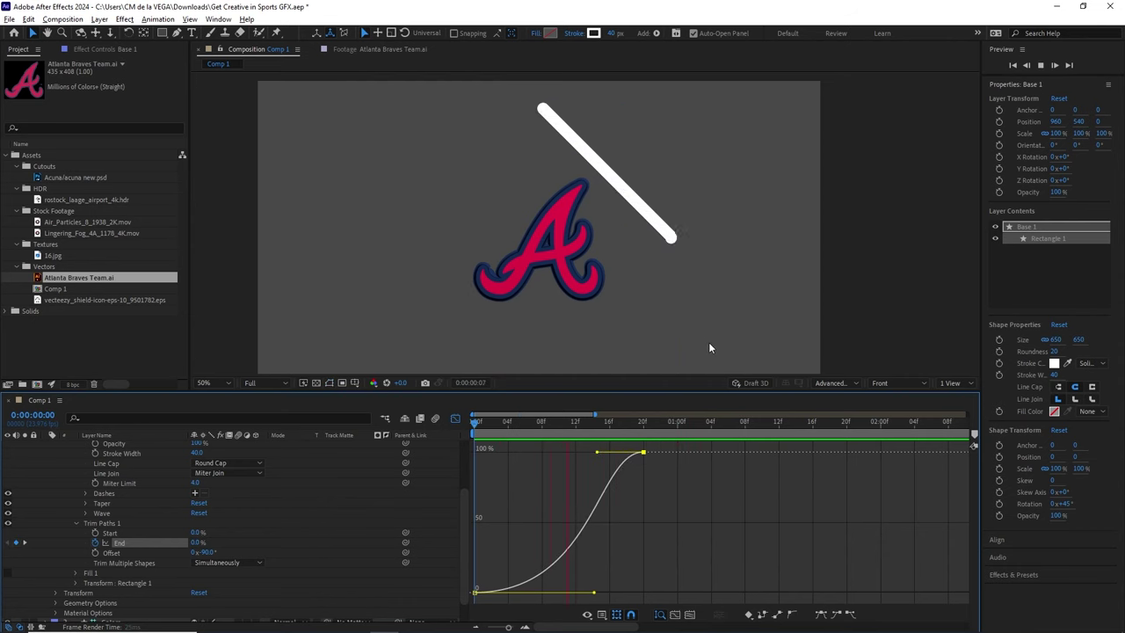
{"action": "key", "text": "space"}
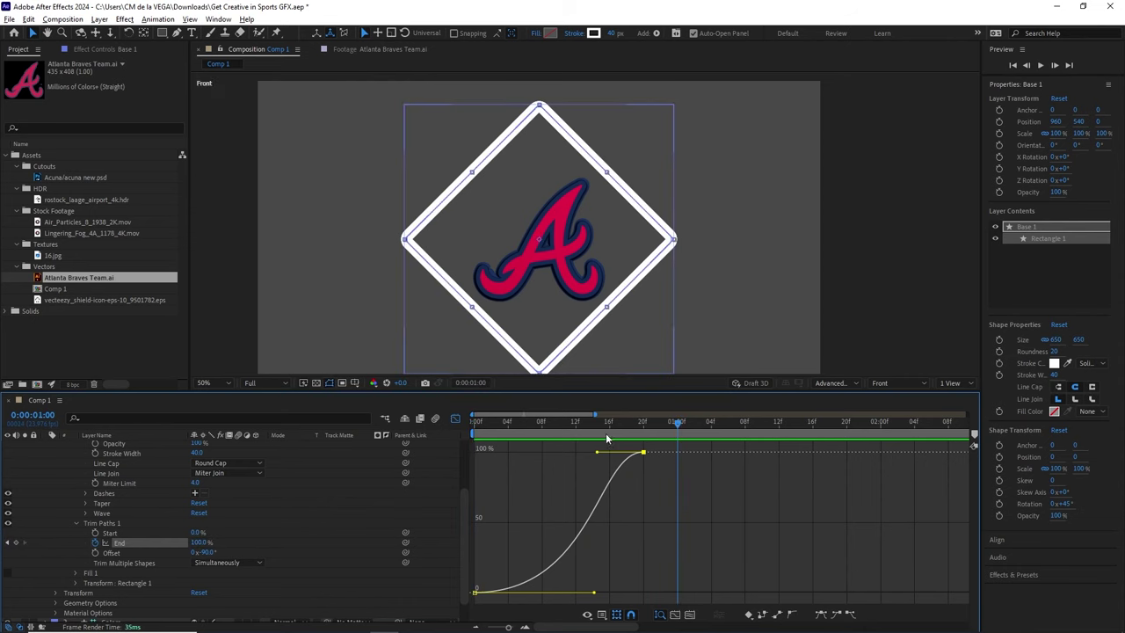
{"action": "left_click", "coordinate": [455, 419]}
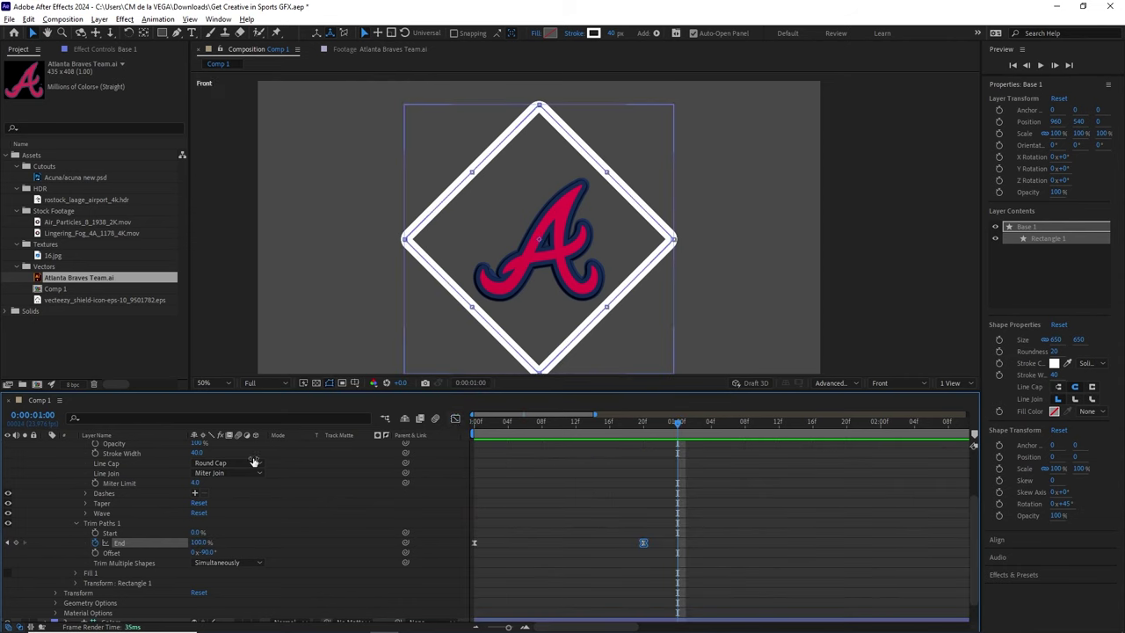
Step: Collapse Base 1 and move it beneath the Braves Logo Blue layer in the stack
{"action": "left_click_drag", "start_coordinate": [975, 507], "coordinate": [810, 413]}
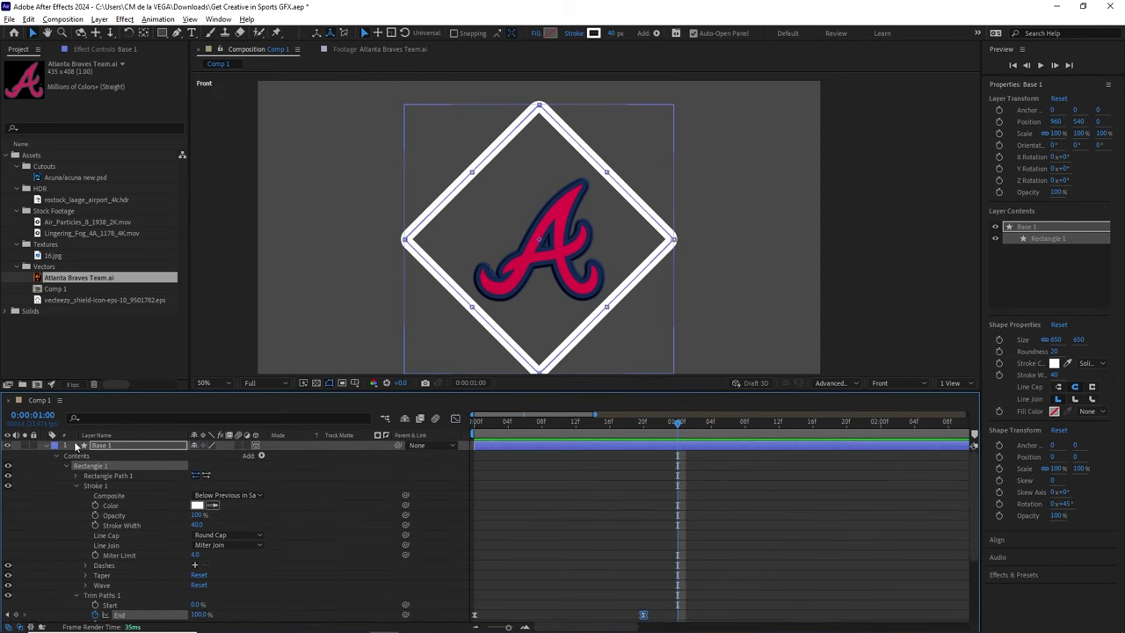
{"action": "left_click", "coordinate": [45, 446]}
{"action": "left_click_drag", "start_coordinate": [105, 447], "coordinate": [119, 480]}
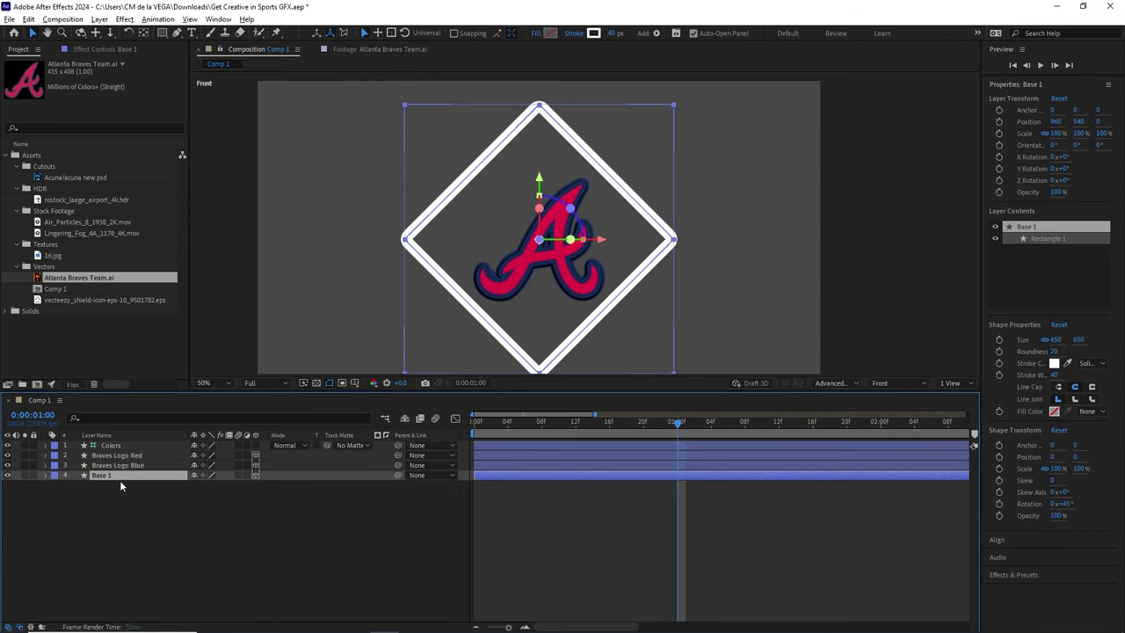
Step: Reveal the Geometry Options of Base 1 and set its Extrusion Depth to 100
{"action": "left_click", "coordinate": [44, 474]}
{"action": "left_click", "coordinate": [66, 466]}
{"action": "left_click", "coordinate": [57, 516]}
{"action": "left_click", "coordinate": [119, 554]}
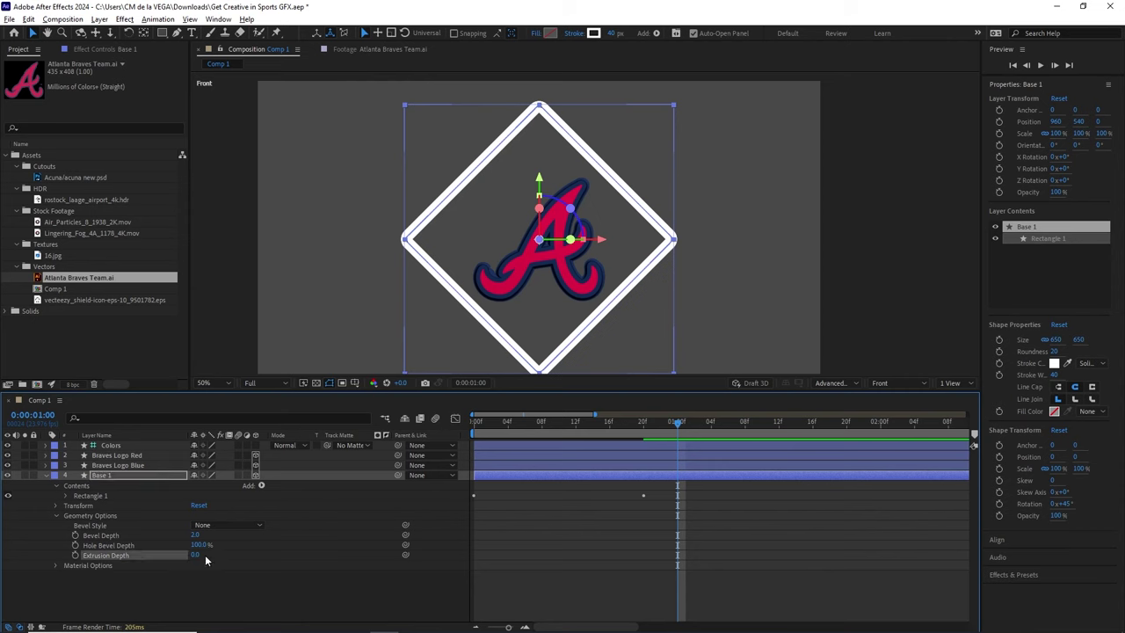
{"action": "type", "text": "0"}
{"action": "key", "text": "Return"}
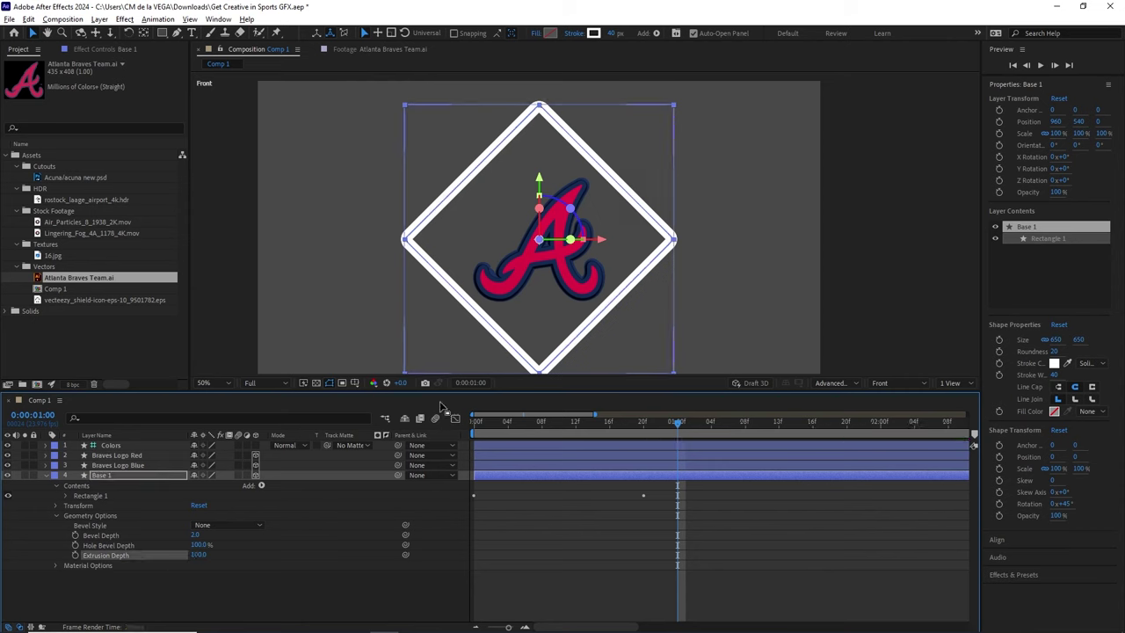
Step: Switch the composition view to Active Camera and orbit to inspect the extruded diamond from the side
{"action": "left_click", "coordinate": [952, 386]}
{"action": "left_click", "coordinate": [893, 383]}
{"action": "left_click", "coordinate": [903, 392]}
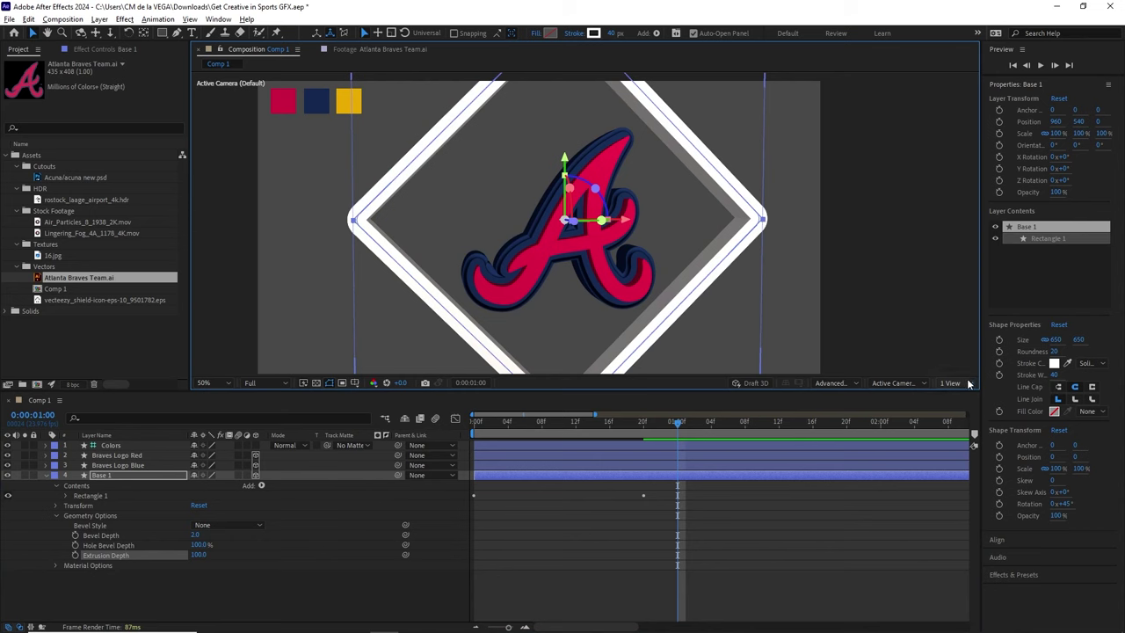
{"action": "key", "text": "c"}
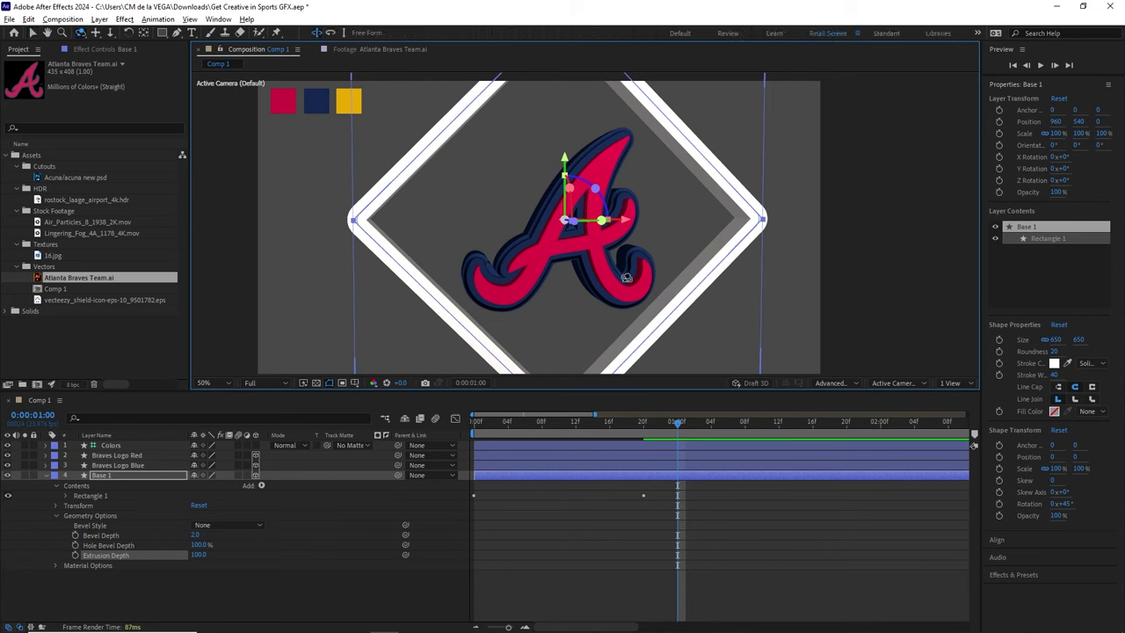
{"action": "left_click_drag", "start_coordinate": [626, 280], "coordinate": [713, 293]}
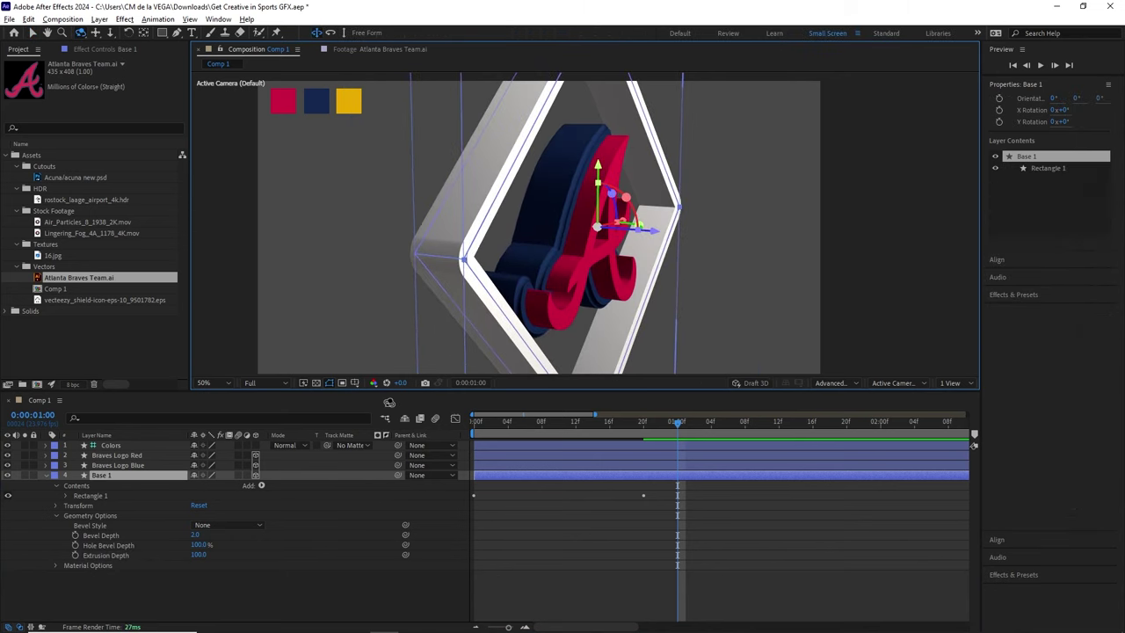
Step: Set the Extrusion Depth of Base 1 to 50
{"action": "left_click", "coordinate": [197, 553]}
{"action": "type", "text": "50"}
{"action": "key", "text": "Return"}
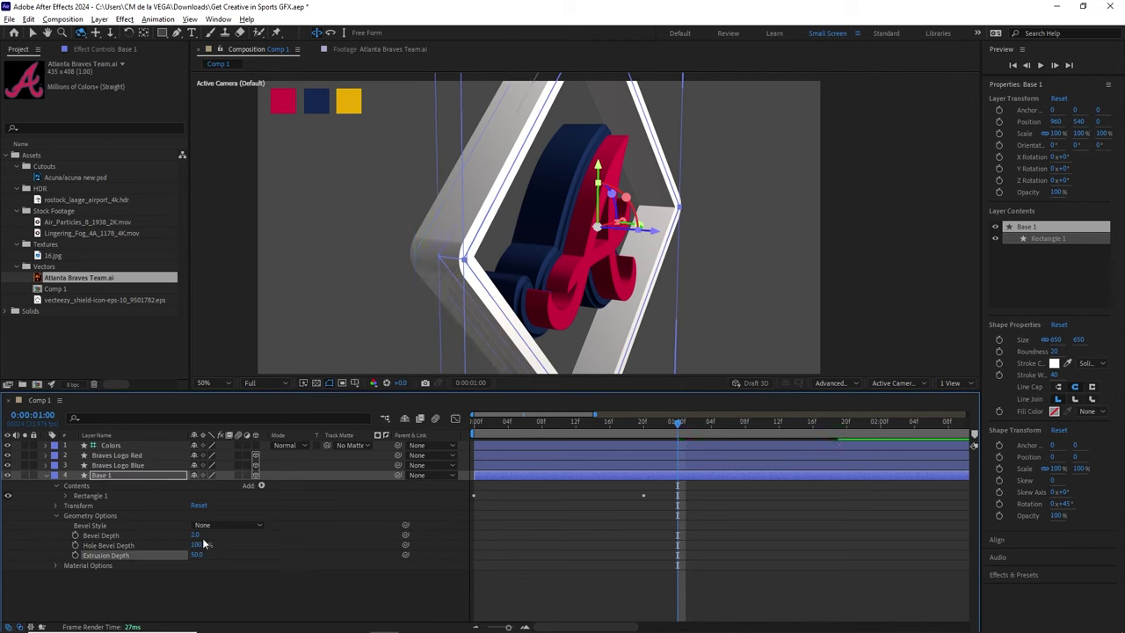
Step: Give Base 1 an Angular bevel with a Bevel Depth of 10
{"action": "left_click_drag", "start_coordinate": [506, 280], "coordinate": [412, 352]}
{"action": "left_click", "coordinate": [224, 525]}
{"action": "left_click", "coordinate": [215, 551]}
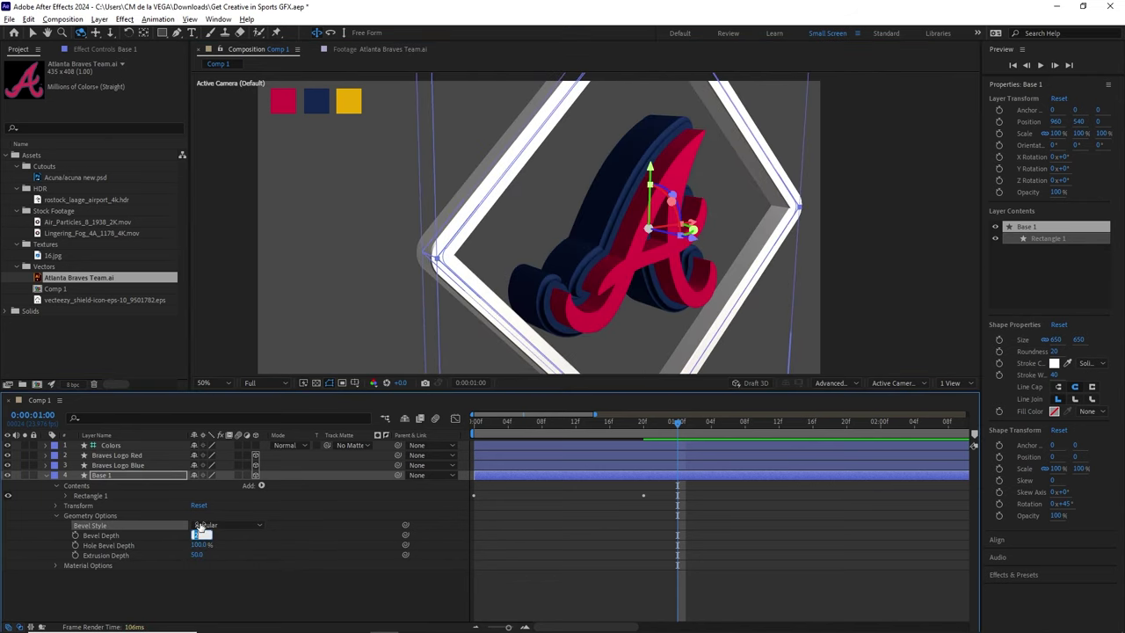
{"action": "type", "text": "10"}
{"action": "key", "text": "Return"}
Step: Change the Bevel Style of Base 1 to Concave and view the whole diamond
{"action": "left_click_drag", "start_coordinate": [547, 274], "coordinate": [477, 294]}
{"action": "left_click", "coordinate": [215, 527]}
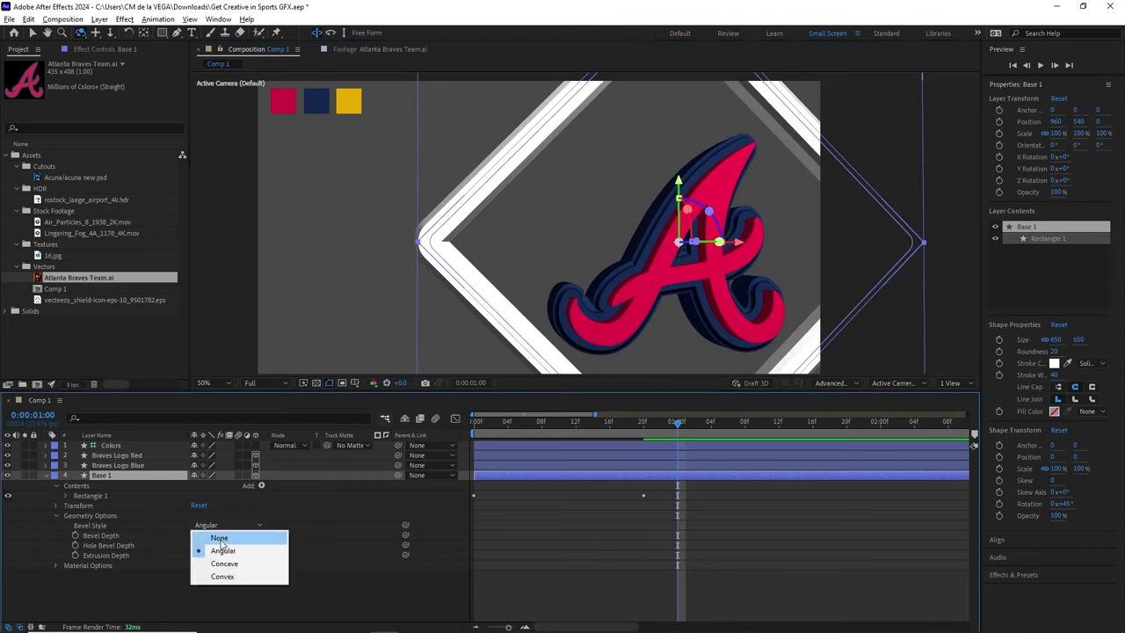
{"action": "left_click", "coordinate": [225, 563]}
{"action": "left_click_drag", "start_coordinate": [572, 249], "coordinate": [602, 273]}
{"action": "key", "text": "c"}
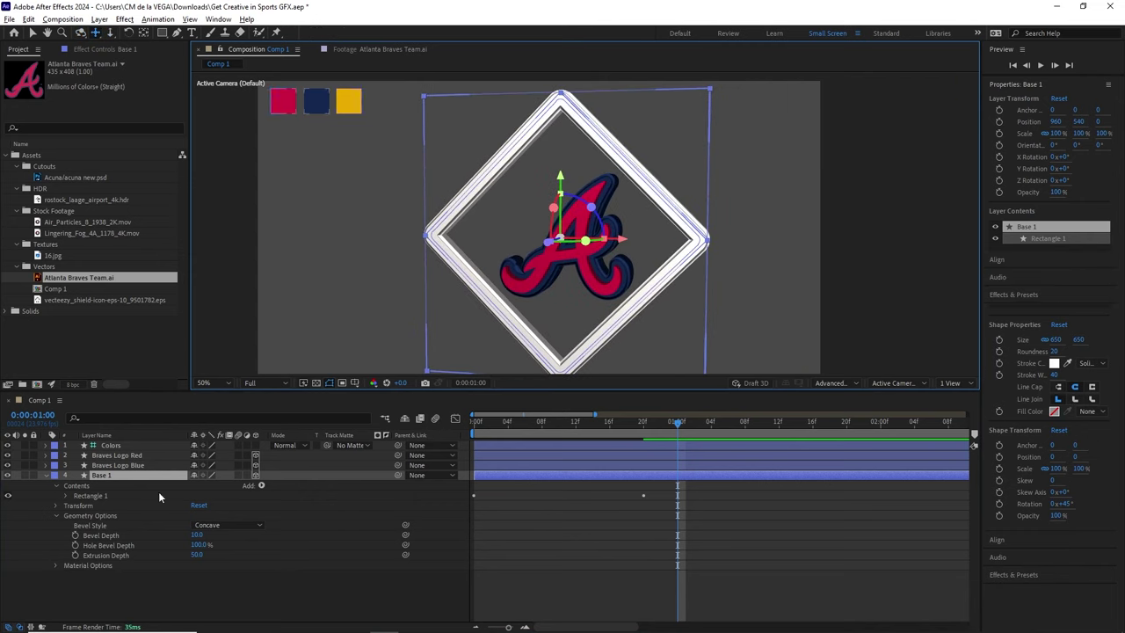
Step: Set the Size of Rectangle Path 1 on Base 1 to 600 by 600
{"action": "left_click", "coordinate": [65, 495]}
{"action": "scroll", "coordinate": [112, 486], "scroll_direction": "down", "scroll_amount": 2}
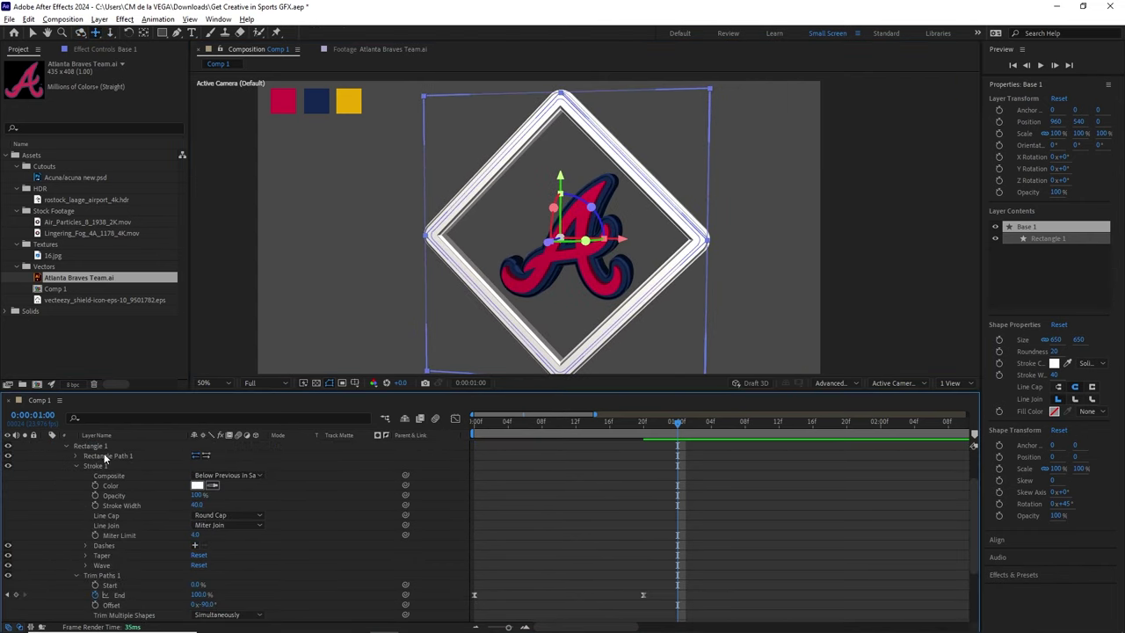
{"action": "left_click", "coordinate": [87, 445]}
{"action": "left_click", "coordinate": [77, 463]}
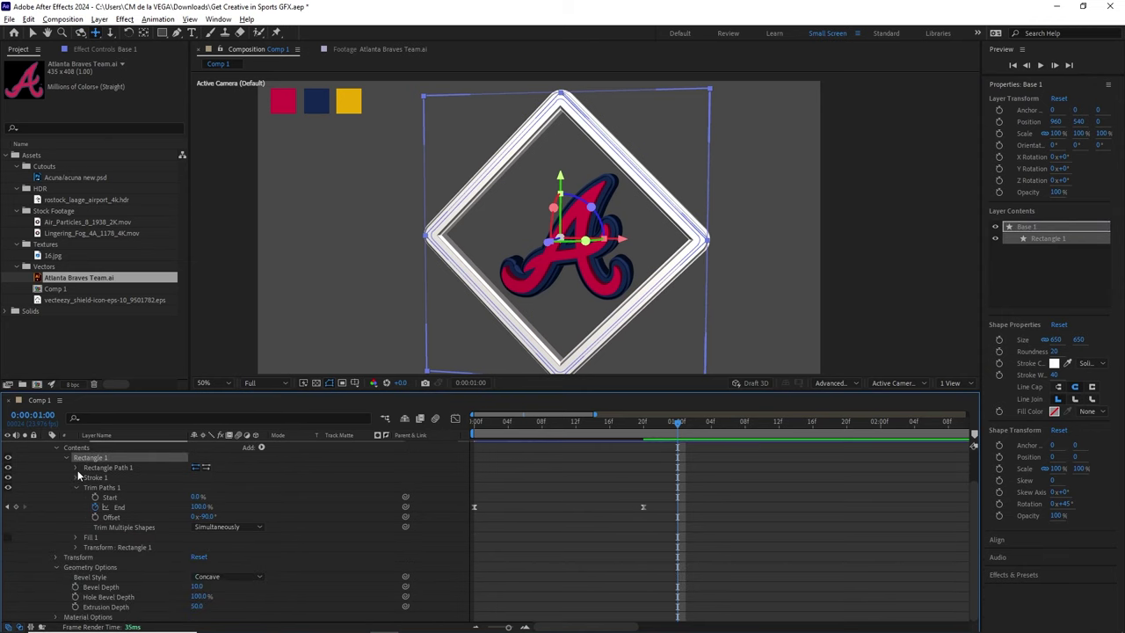
{"action": "scroll", "coordinate": [105, 493], "scroll_direction": "up", "scroll_amount": 1}
{"action": "left_click", "coordinate": [76, 467]}
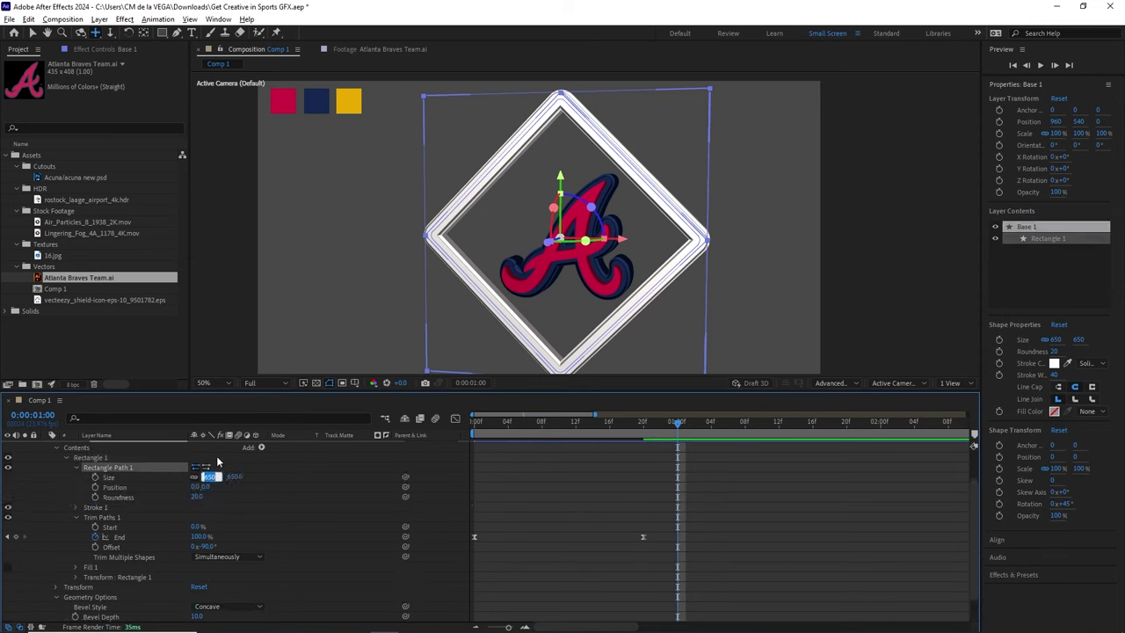
{"action": "type", "text": "600"}
{"action": "key", "text": "Return"}
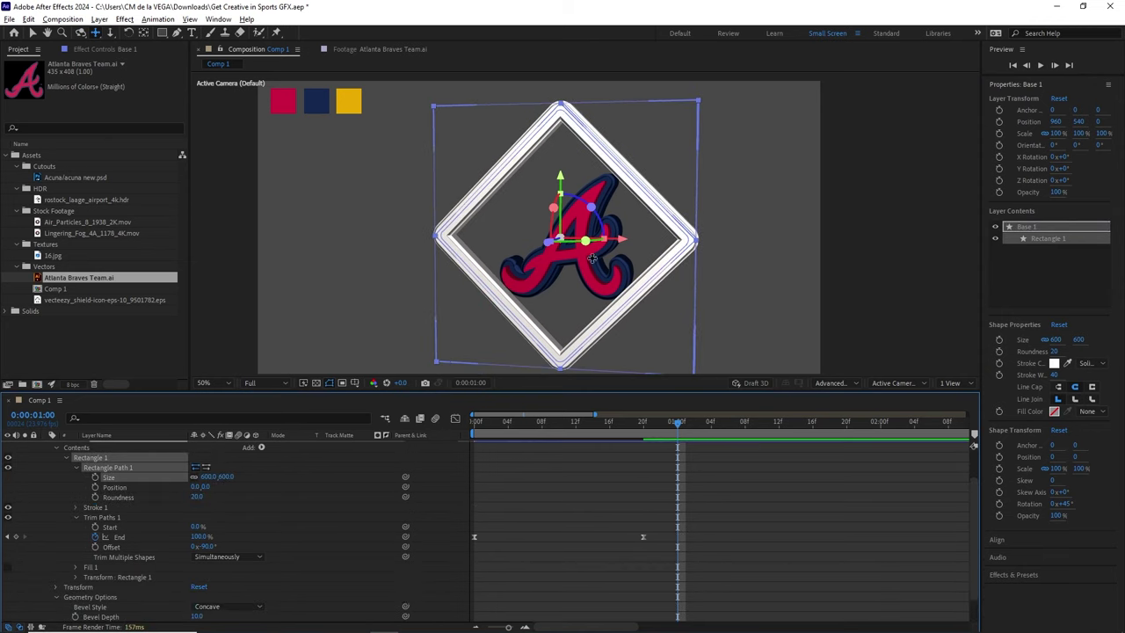
Step: Use a two-view layout to push Base 1 back along Z to 160, directly behind the logo
{"action": "left_click", "coordinate": [952, 383]}
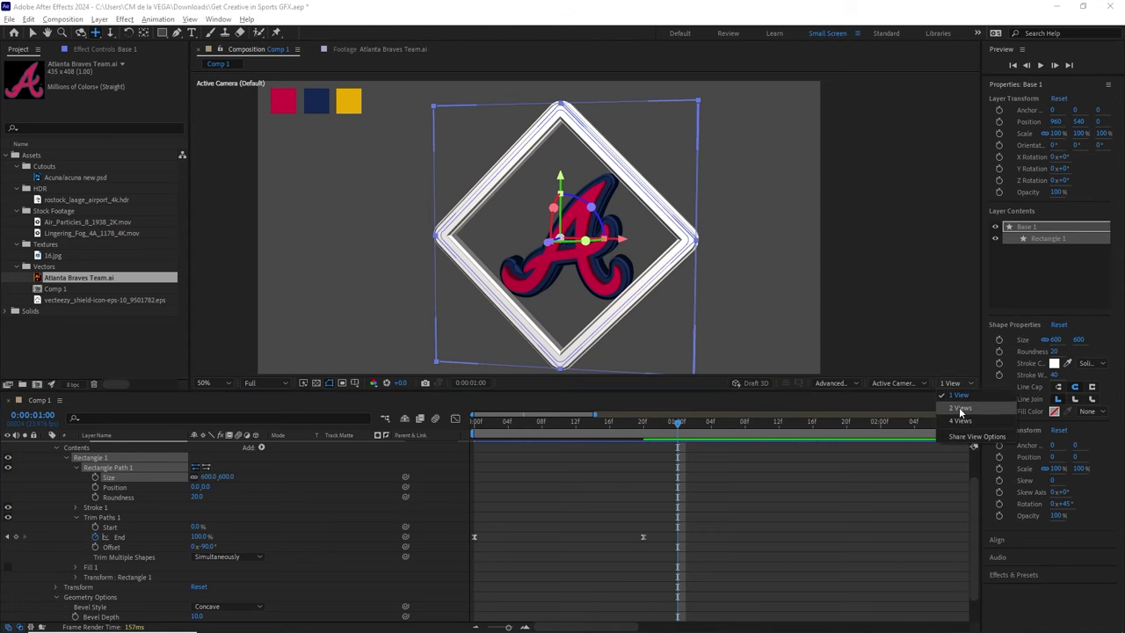
{"action": "left_click", "coordinate": [963, 411]}
{"action": "key", "text": "v"}
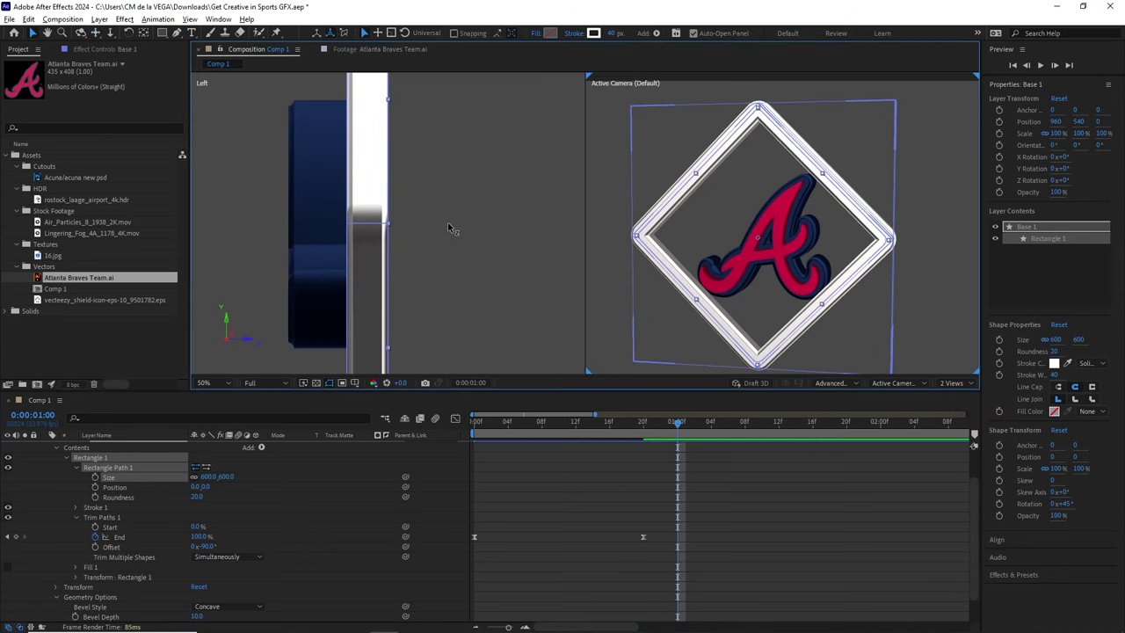
{"action": "scroll", "coordinate": [971, 492], "scroll_direction": "up", "scroll_amount": 2}
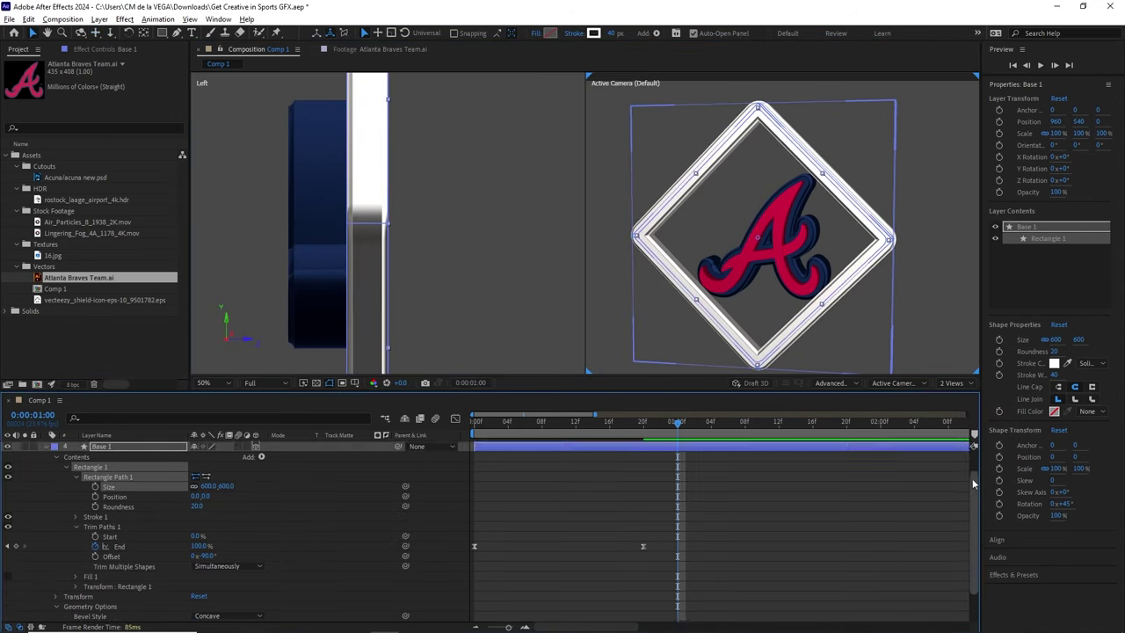
{"action": "left_click", "coordinate": [325, 304]}
{"action": "left_click_drag", "start_coordinate": [450, 228], "coordinate": [360, 227]}
{"action": "scroll", "coordinate": [360, 203], "scroll_direction": "down", "scroll_amount": 2}
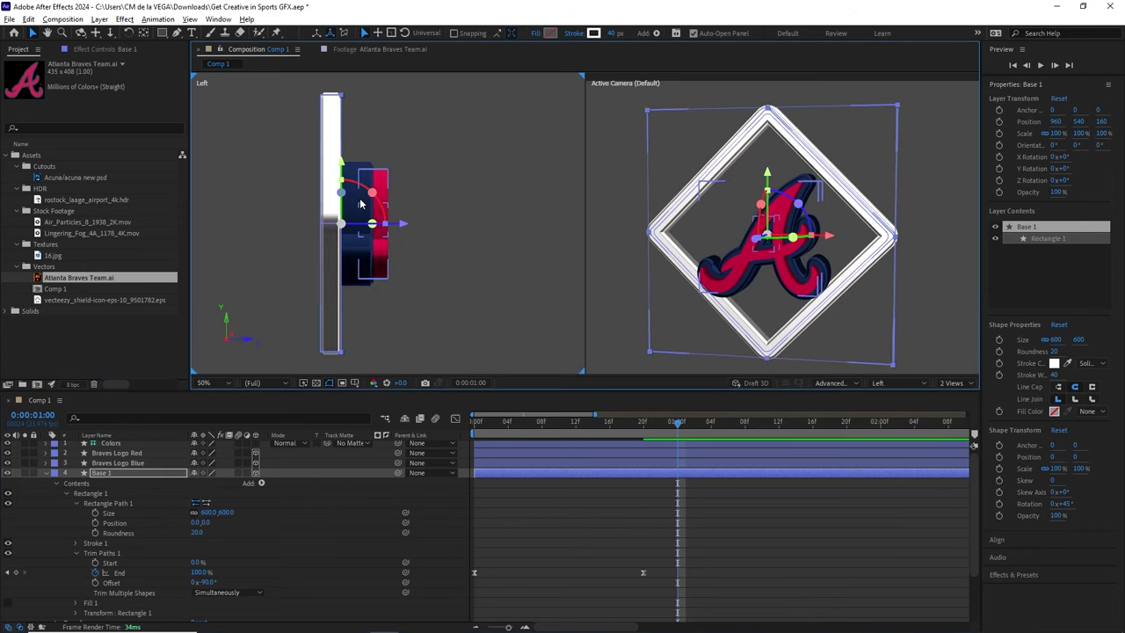
Step: Duplicate Base 1 beneath the original and shift the copy's start to frame 6
{"action": "key", "text": "c"}
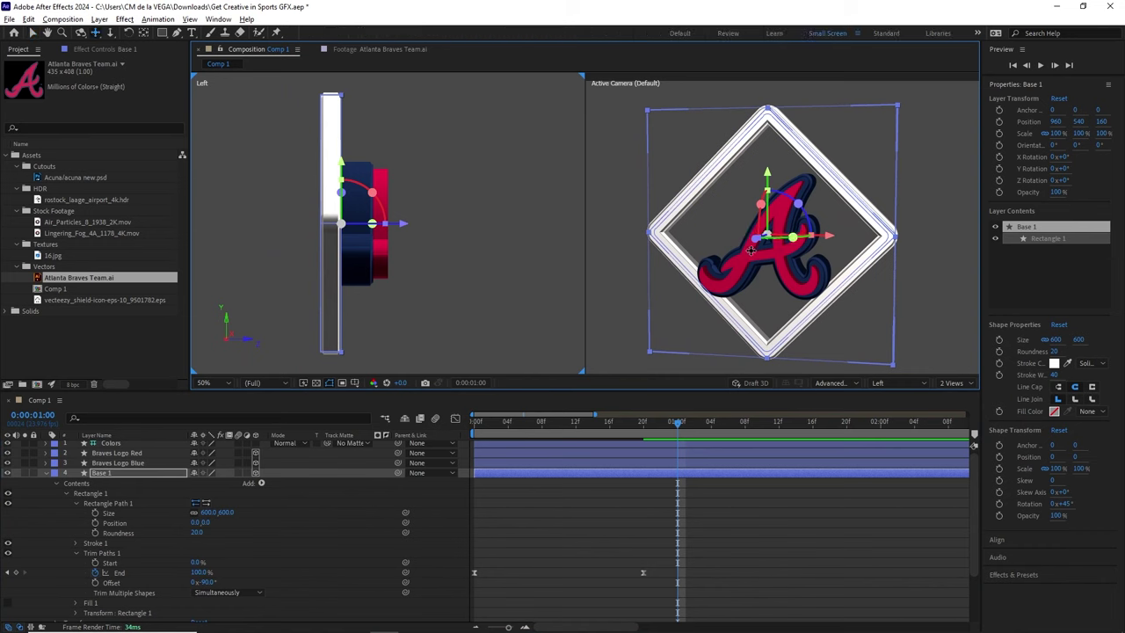
{"action": "left_click_drag", "start_coordinate": [748, 252], "coordinate": [773, 246]}
{"action": "left_click", "coordinate": [46, 473]}
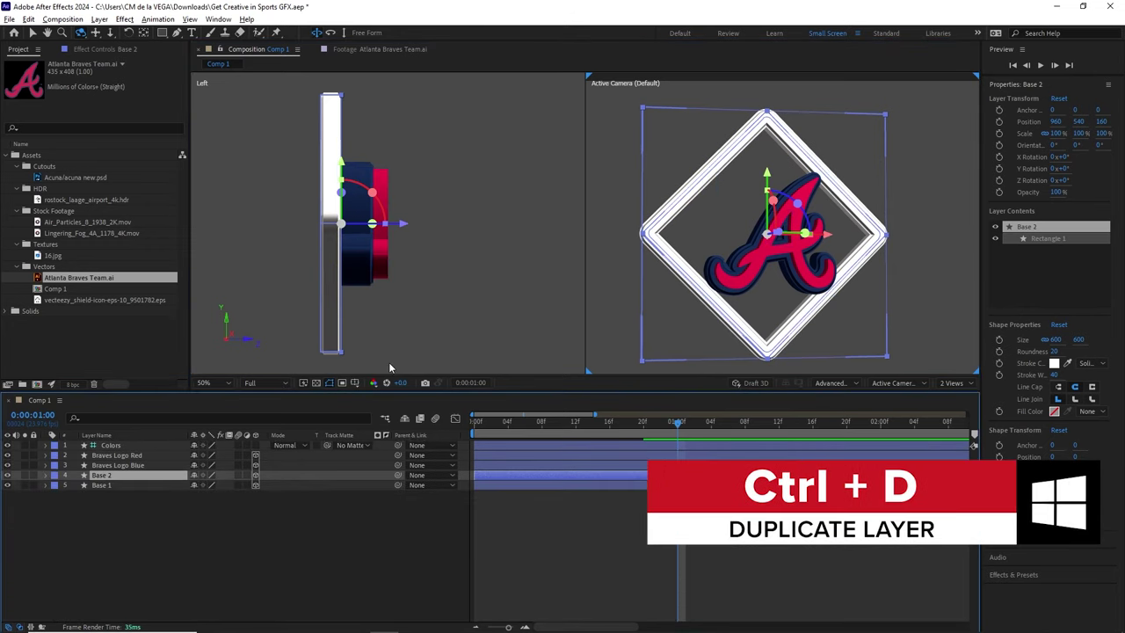
{"action": "key", "text": "ctrl+d"}
{"action": "left_click_drag", "start_coordinate": [57, 415], "coordinate": [48, 416]}
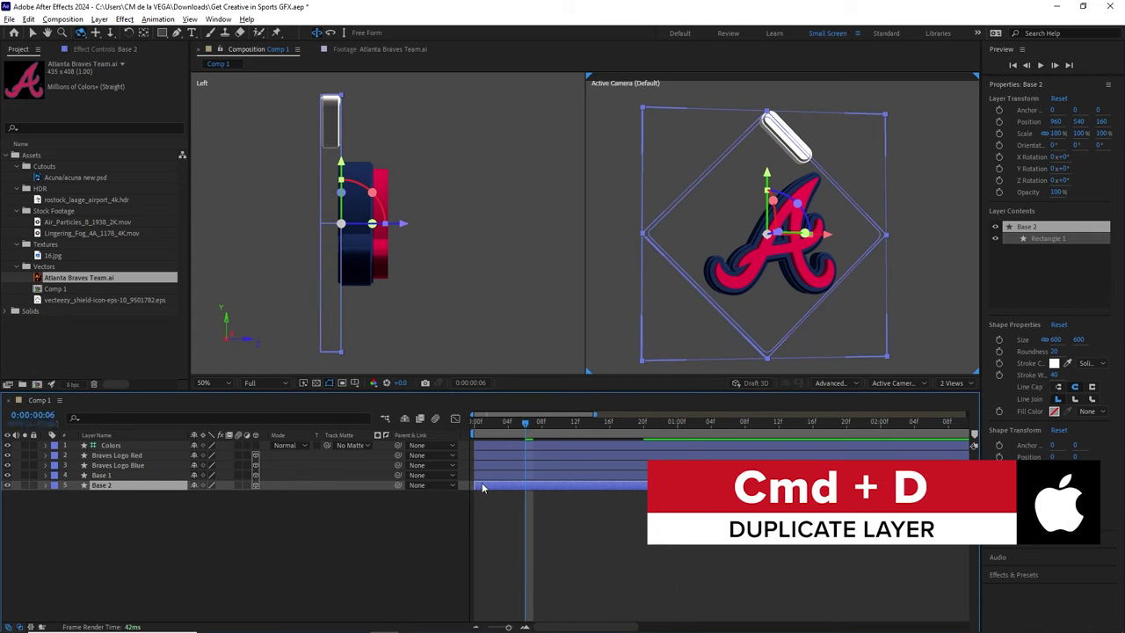
{"action": "left_click_drag", "start_coordinate": [503, 490], "coordinate": [547, 487]}
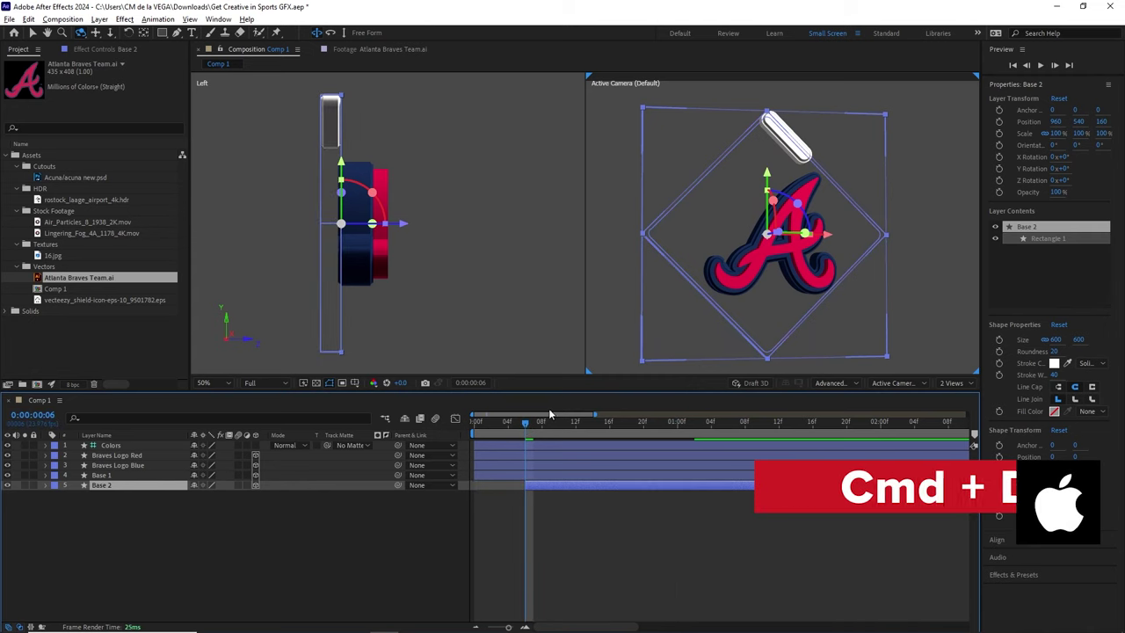
Step: Scale Base 2 to 110% and push it back along Z to 220, behind Base 1
{"action": "key", "text": "space"}
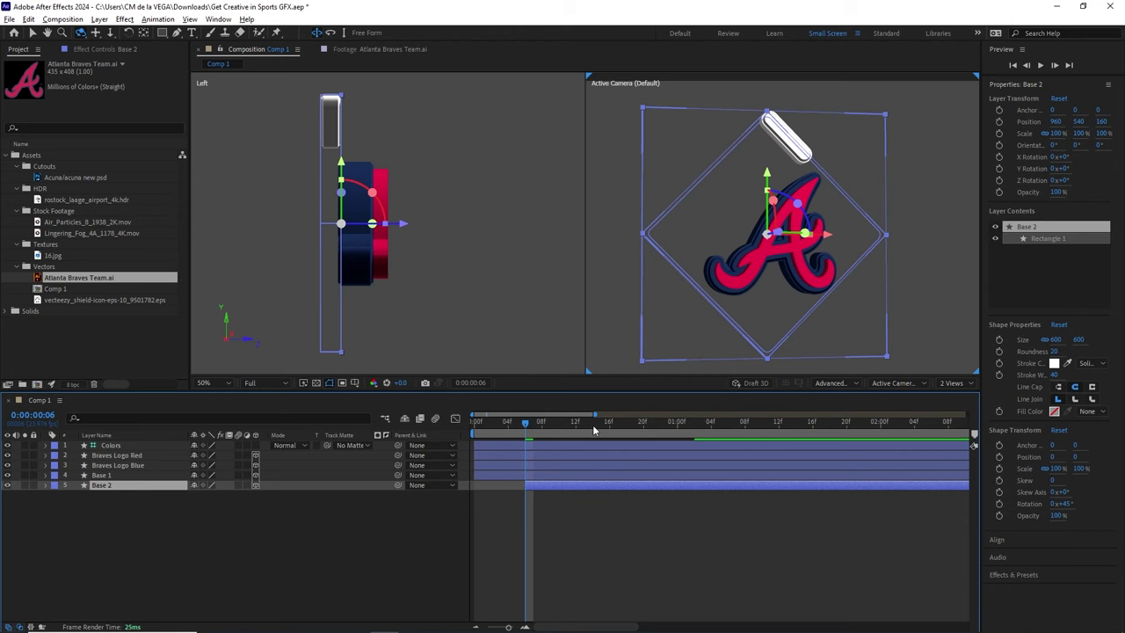
{"action": "key", "text": "s"}
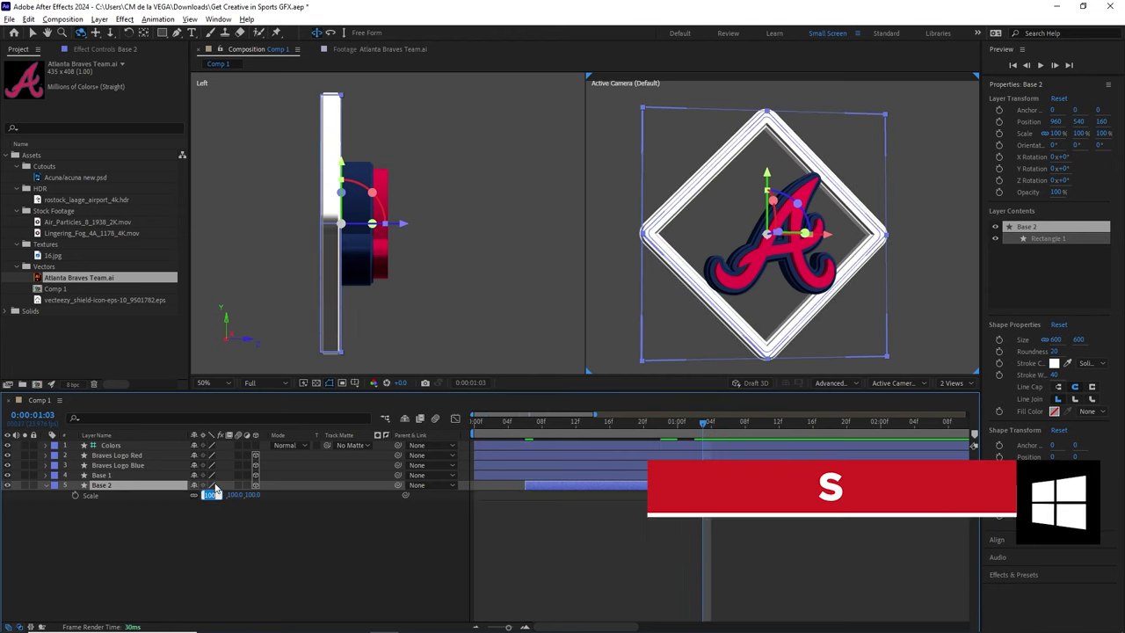
{"action": "left_click_drag", "start_coordinate": [198, 495], "coordinate": [215, 488]}
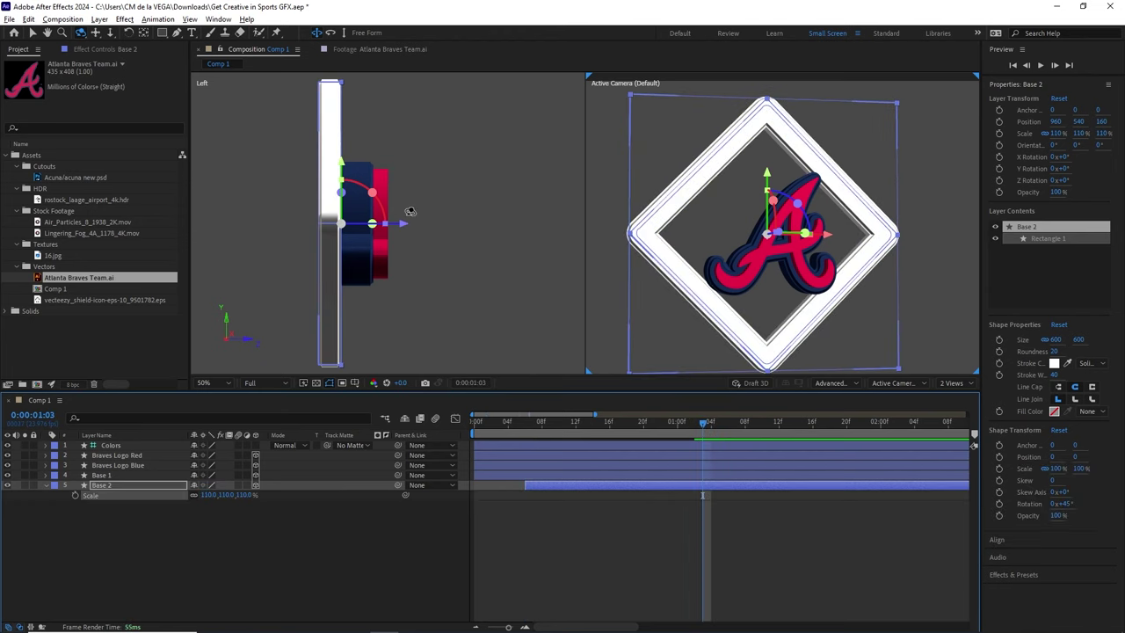
{"action": "key", "text": "v"}
{"action": "left_click_drag", "start_coordinate": [401, 228], "coordinate": [388, 230]}
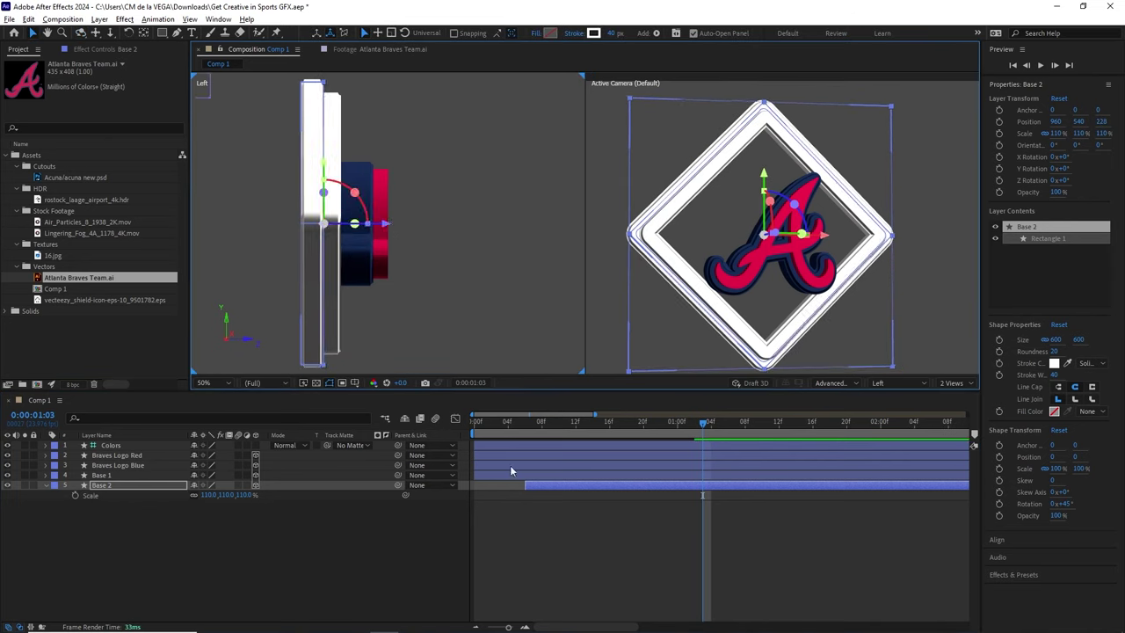
{"action": "left_click", "coordinate": [450, 516]}
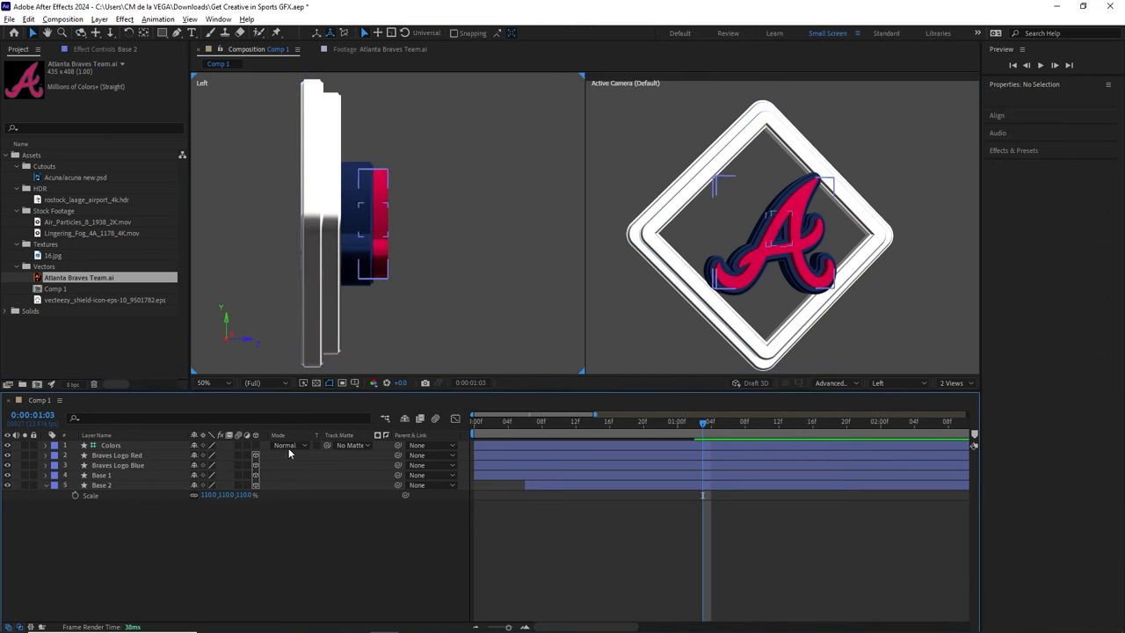
Step: Duplicate Base 2 beneath the original and shift the copy's start to frame 12
{"action": "left_click", "coordinate": [116, 483]}
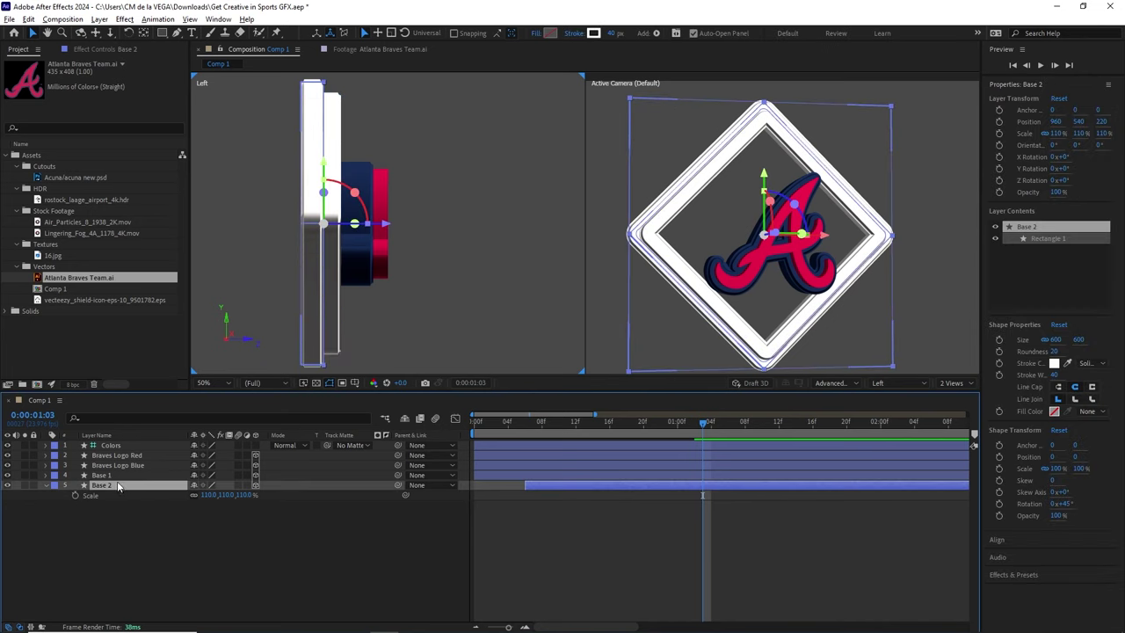
{"action": "key", "text": "ctrl+d"}
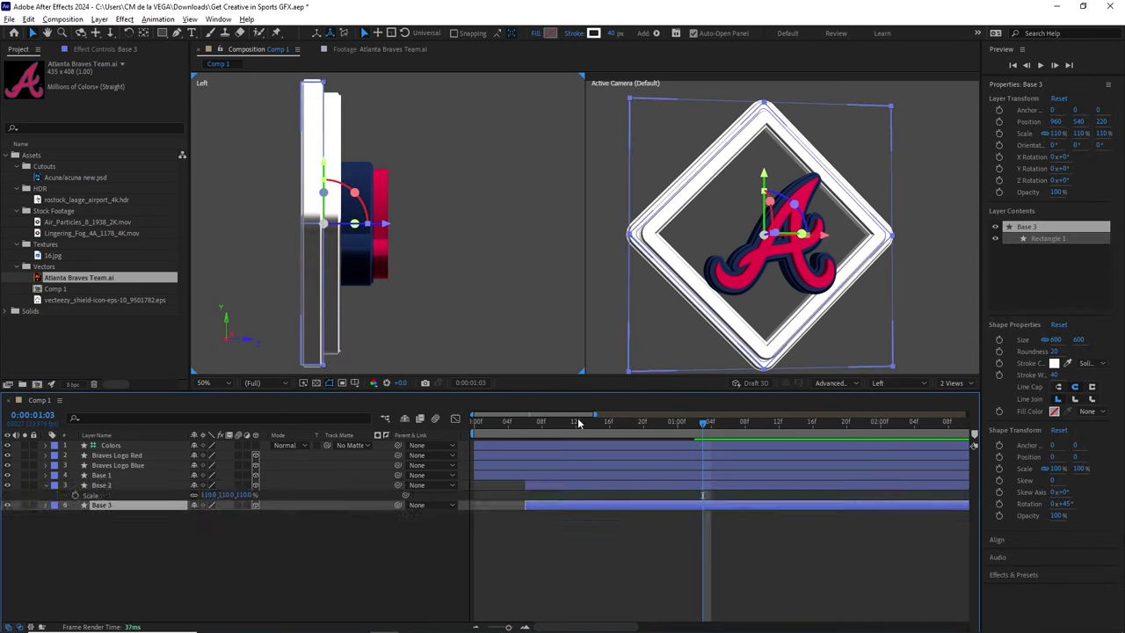
{"action": "left_click", "coordinate": [577, 423]}
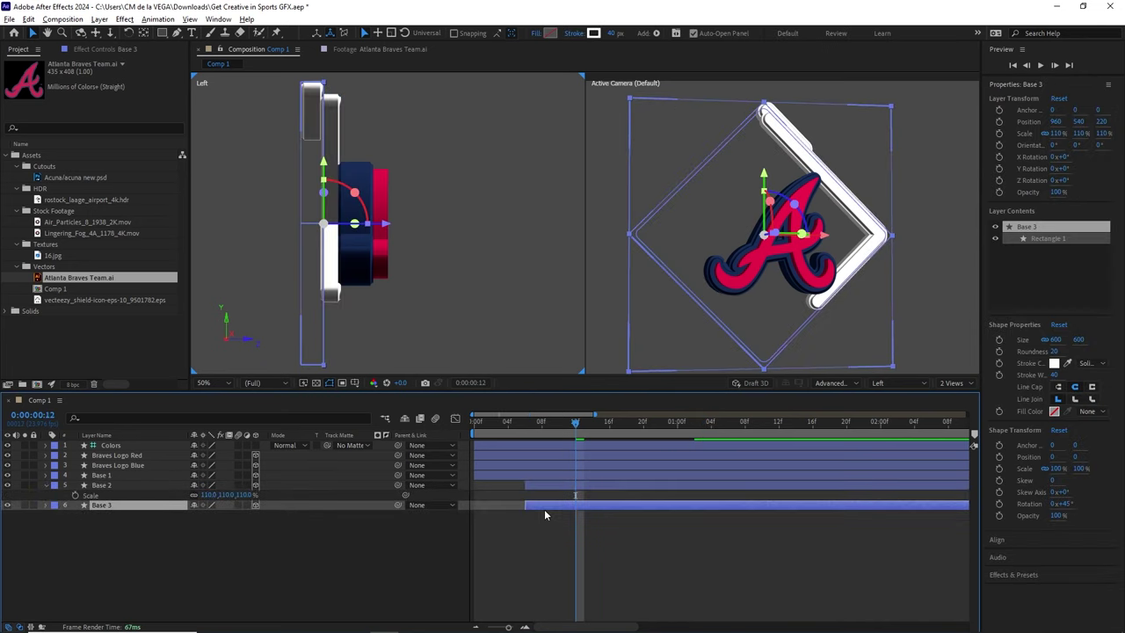
{"action": "left_click_drag", "start_coordinate": [548, 505], "coordinate": [592, 508]}
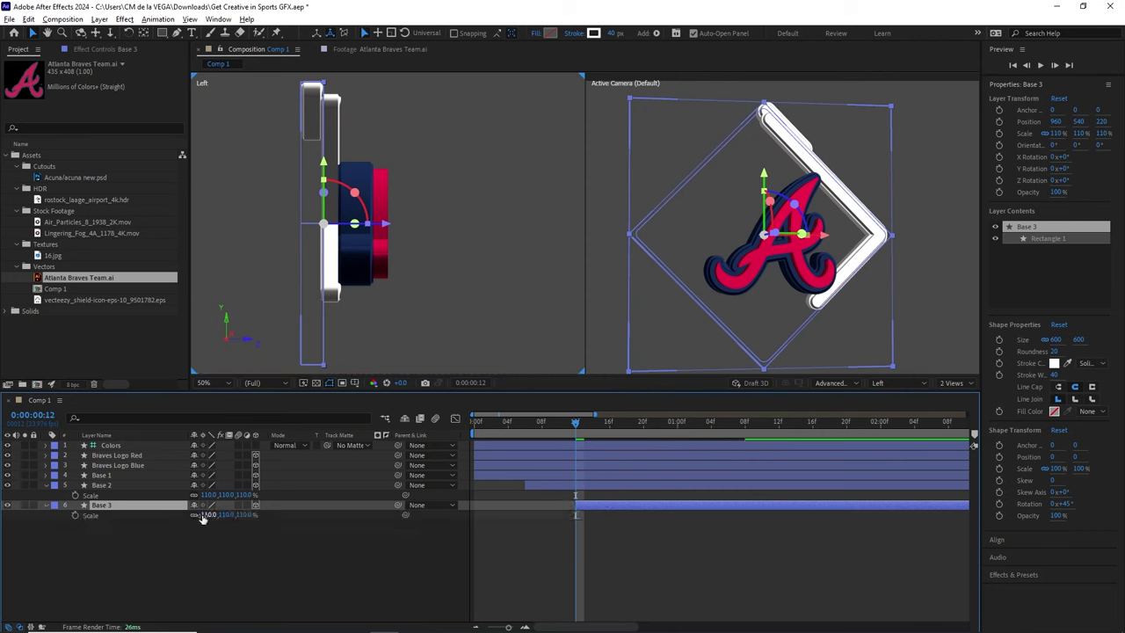
Step: Scale Base 3 to 120% and push it back along Z to 290, behind Base 2
{"action": "type", "text": "120"}
{"action": "key", "text": "Return"}
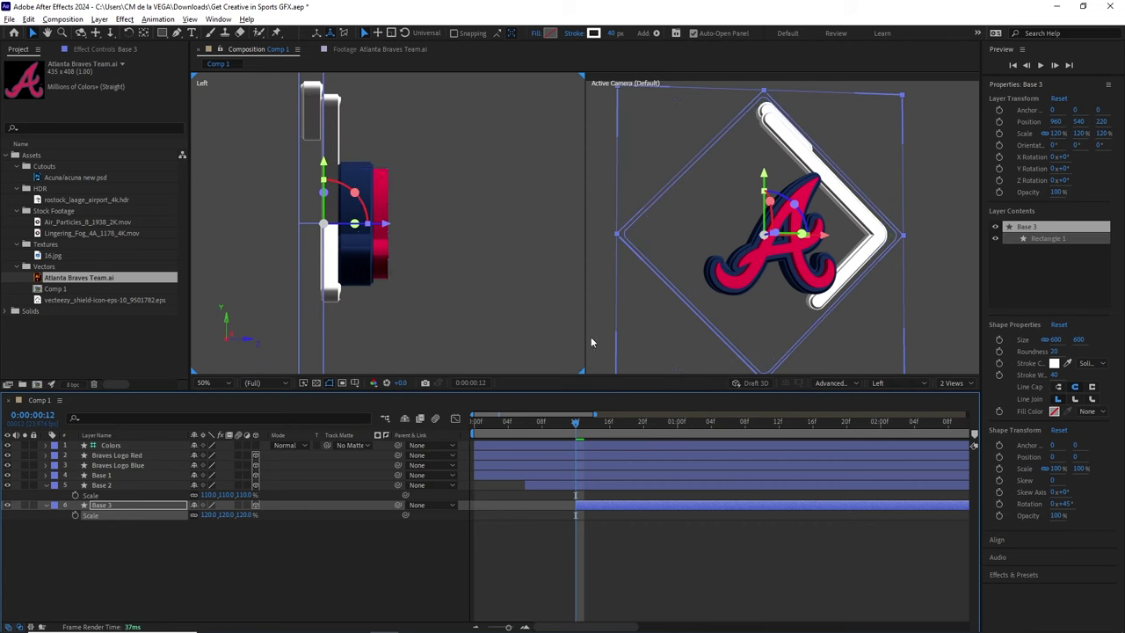
{"action": "left_click", "coordinate": [804, 424]}
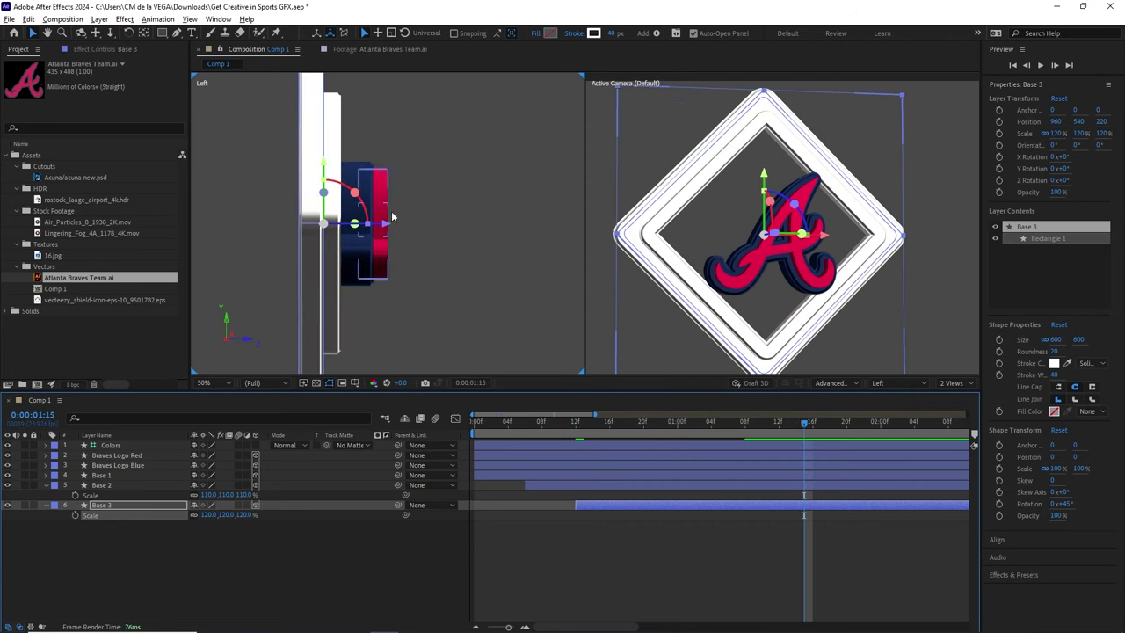
{"action": "left_click_drag", "start_coordinate": [384, 230], "coordinate": [368, 227]}
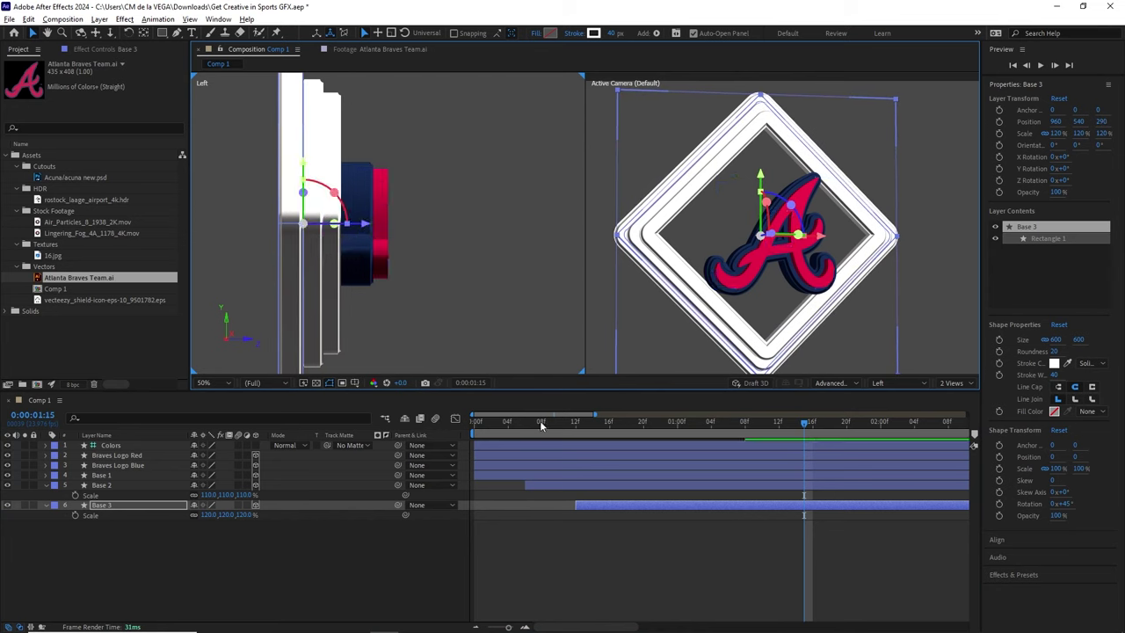
Step: Preview the three staggered diamond reveals and return to a single Active Camera view of the layered stack
{"action": "key", "text": "space"}
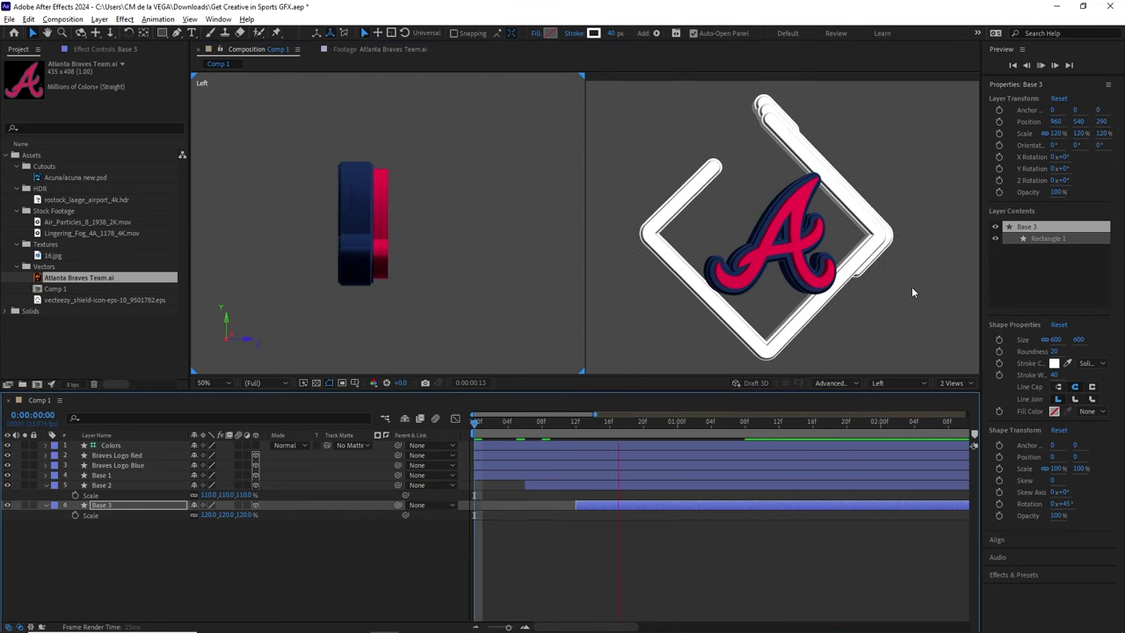
{"action": "key", "text": "space"}
{"action": "left_click", "coordinate": [953, 383]}
{"action": "left_click", "coordinate": [939, 374]}
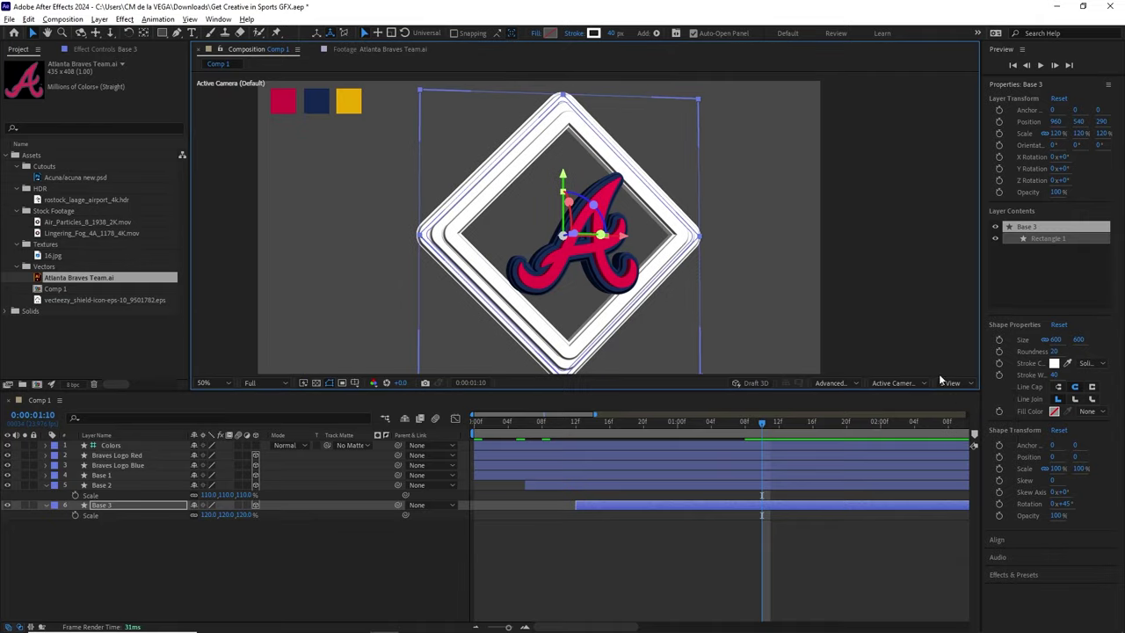
{"action": "key", "text": "c"}
{"action": "key", "text": "c"}
{"action": "key", "text": "c"}
{"action": "key", "text": "c"}
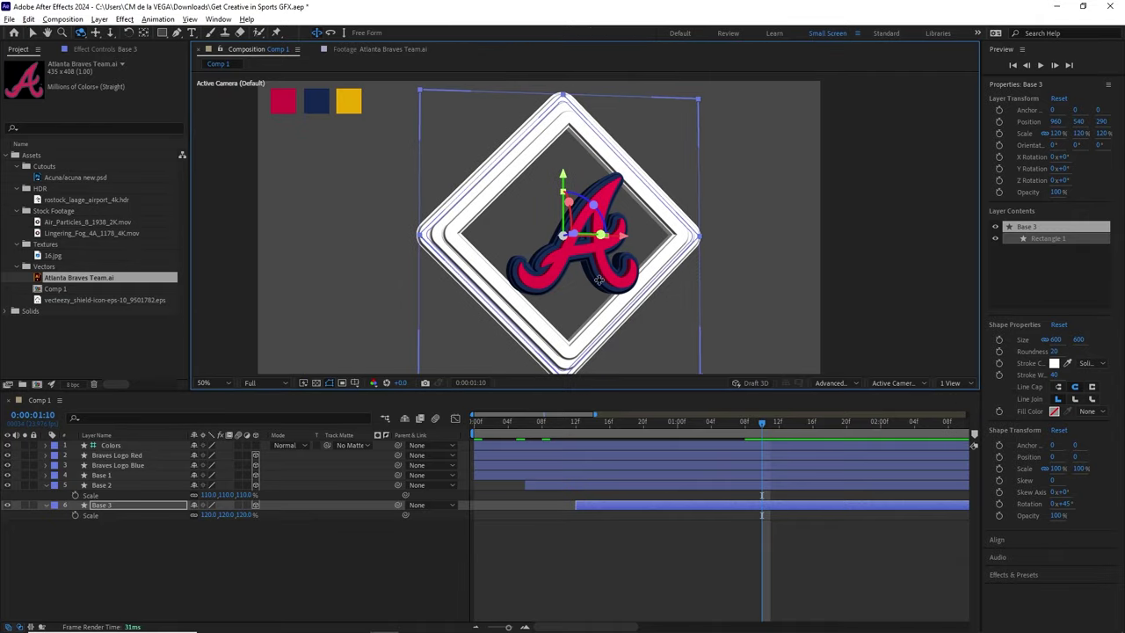
{"action": "left_click_drag", "start_coordinate": [583, 287], "coordinate": [554, 292]}
Step: Set the stroke colour of Base 2 to the team red CE1141, sampled from the composition's red swatch
{"action": "left_click", "coordinate": [146, 483]}
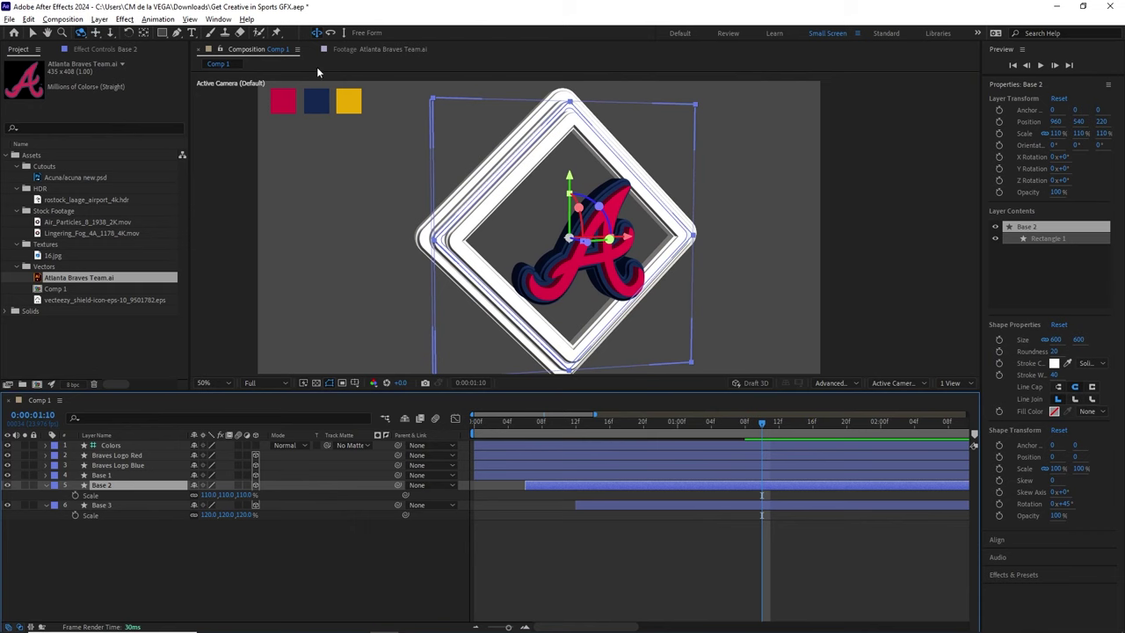
{"action": "left_click", "coordinate": [51, 489]}
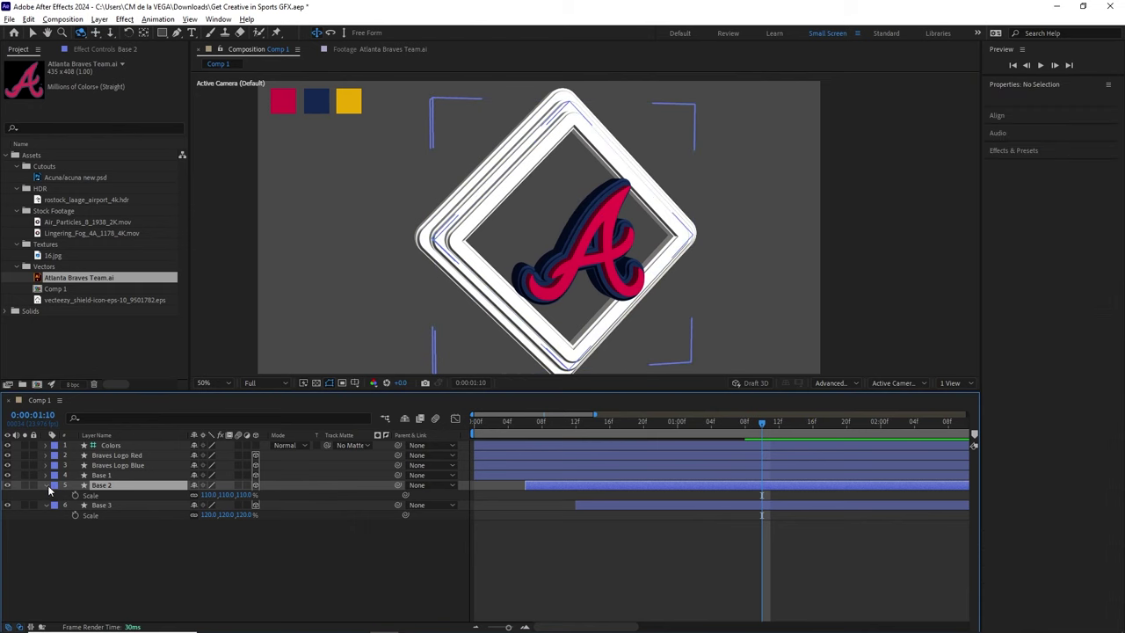
{"action": "left_click", "coordinate": [50, 489]}
{"action": "left_click", "coordinate": [50, 489]}
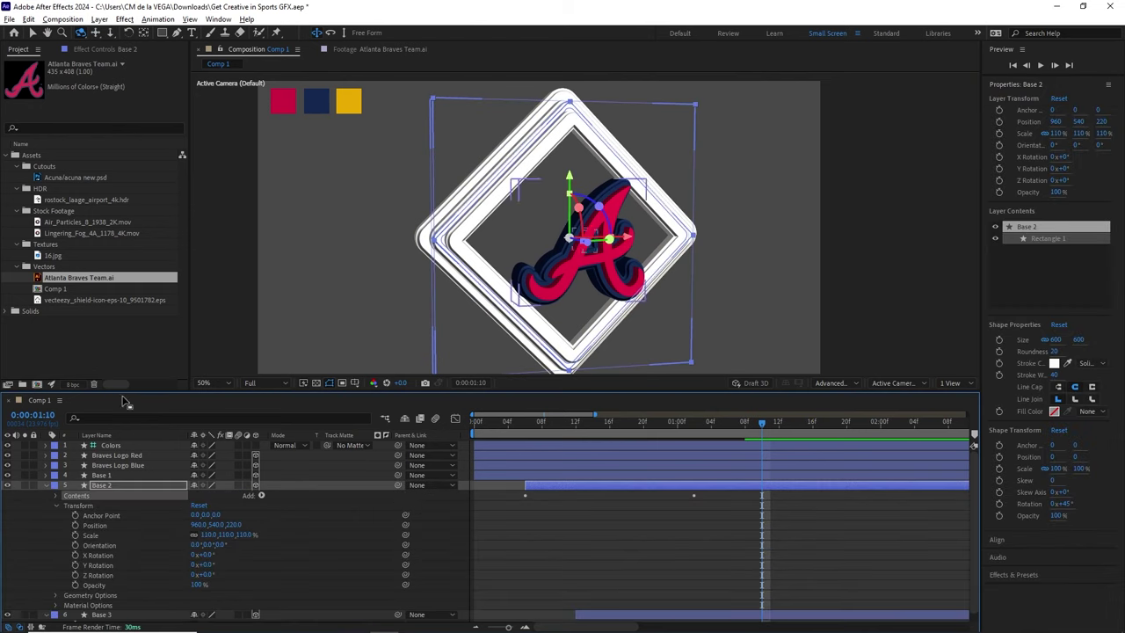
{"action": "left_click", "coordinate": [32, 31]}
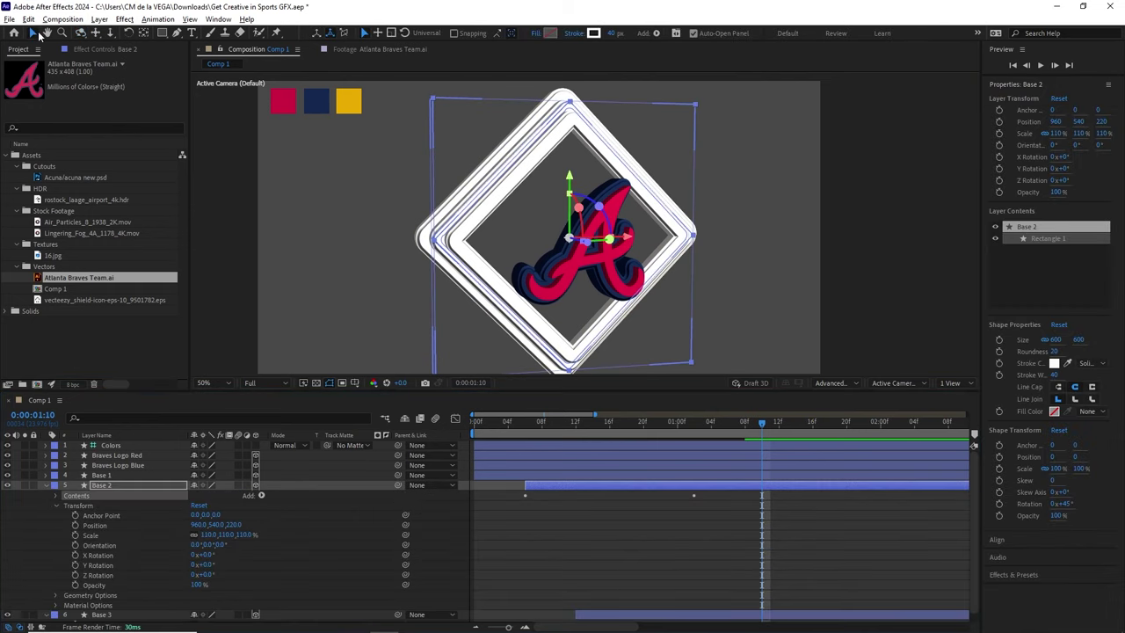
{"action": "left_click", "coordinate": [594, 33]}
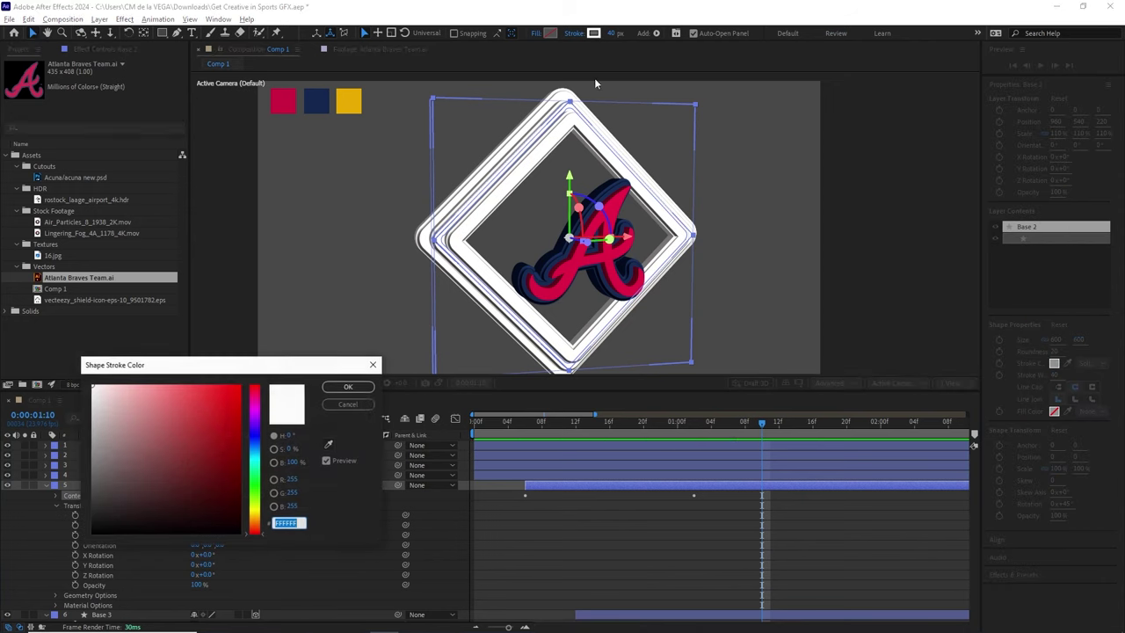
{"action": "left_click", "coordinate": [329, 450]}
{"action": "left_click", "coordinate": [287, 104]}
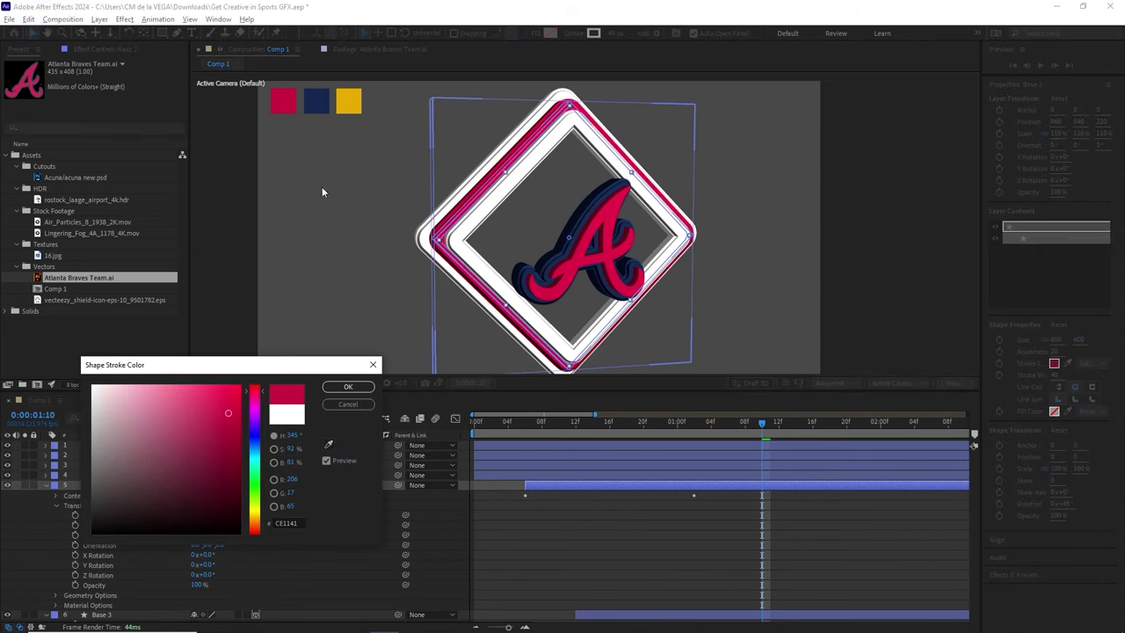
{"action": "left_click", "coordinate": [348, 387]}
{"action": "left_click", "coordinate": [44, 485]}
Step: Set the stroke colour of Base 3 to the team navy 13274F, sampled from the composition's navy swatch
{"action": "left_click", "coordinate": [102, 495]}
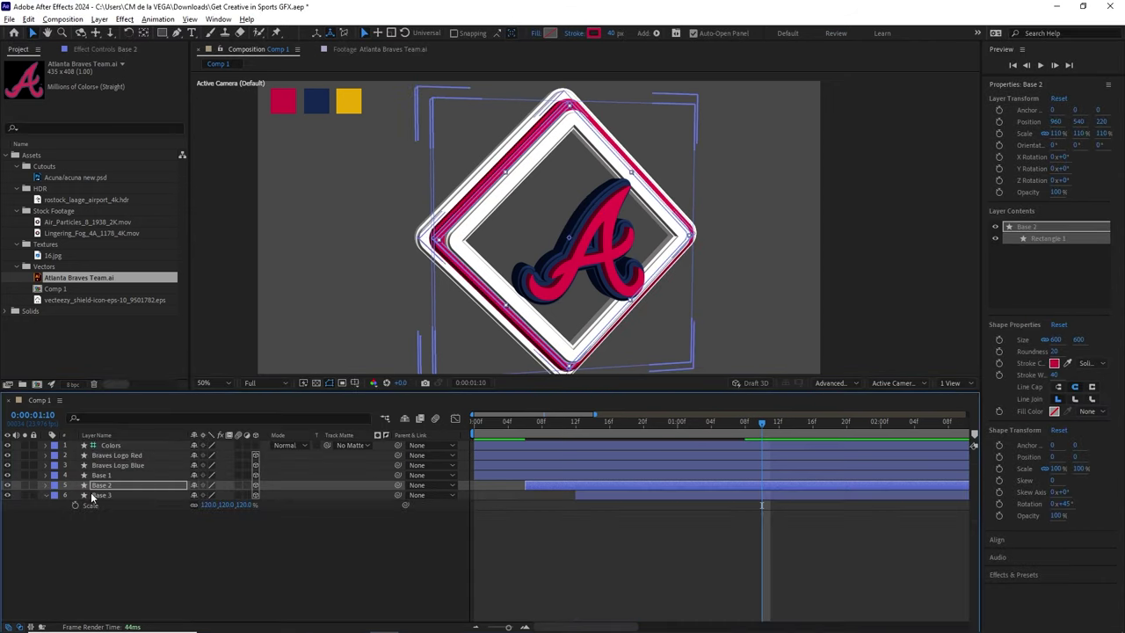
{"action": "key", "text": "s"}
{"action": "left_click", "coordinate": [593, 34]}
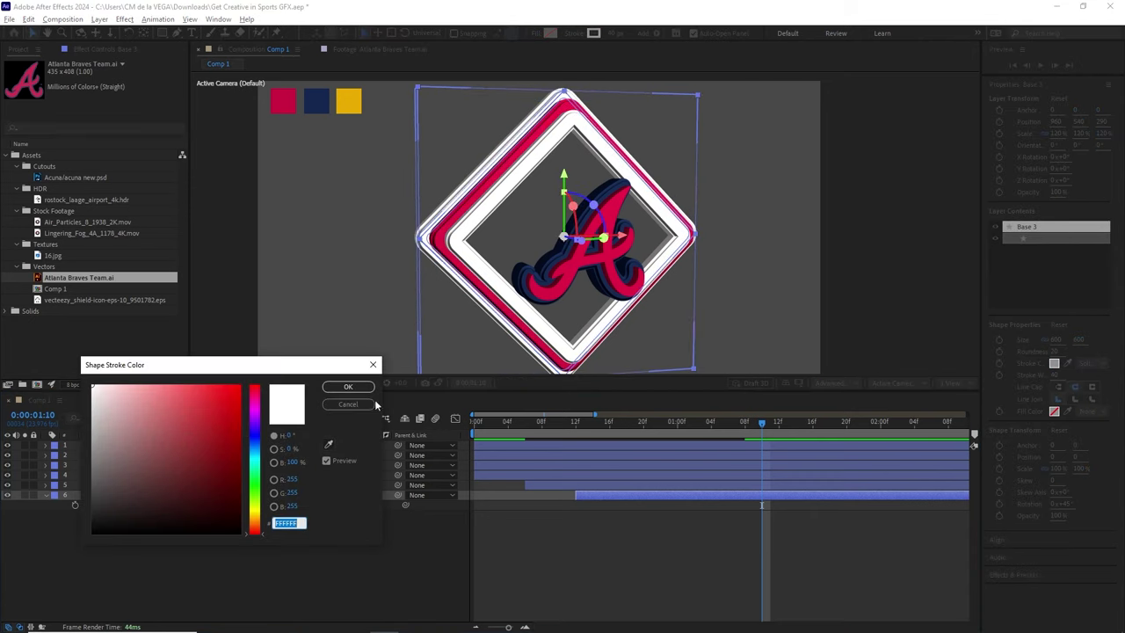
{"action": "left_click", "coordinate": [328, 444]}
{"action": "left_click", "coordinate": [318, 105]}
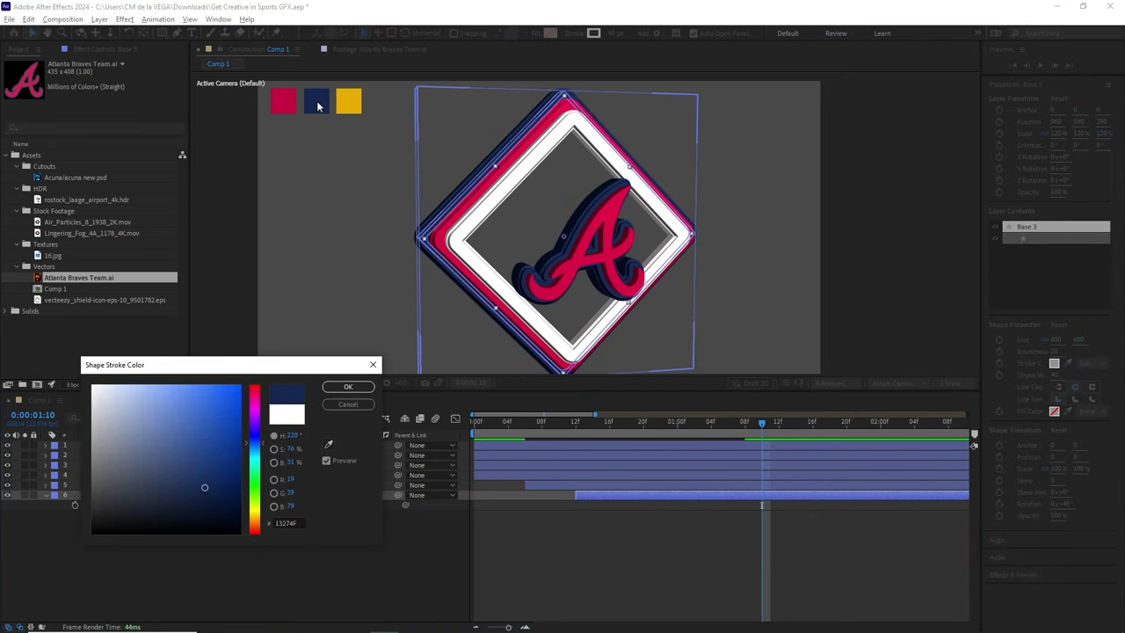
{"action": "left_click", "coordinate": [348, 387]}
Step: Preview the coloured diamond reveals from the start and examine the deselected stack's depth from an angle
{"action": "key", "text": "Home"}
{"action": "key", "text": "space"}
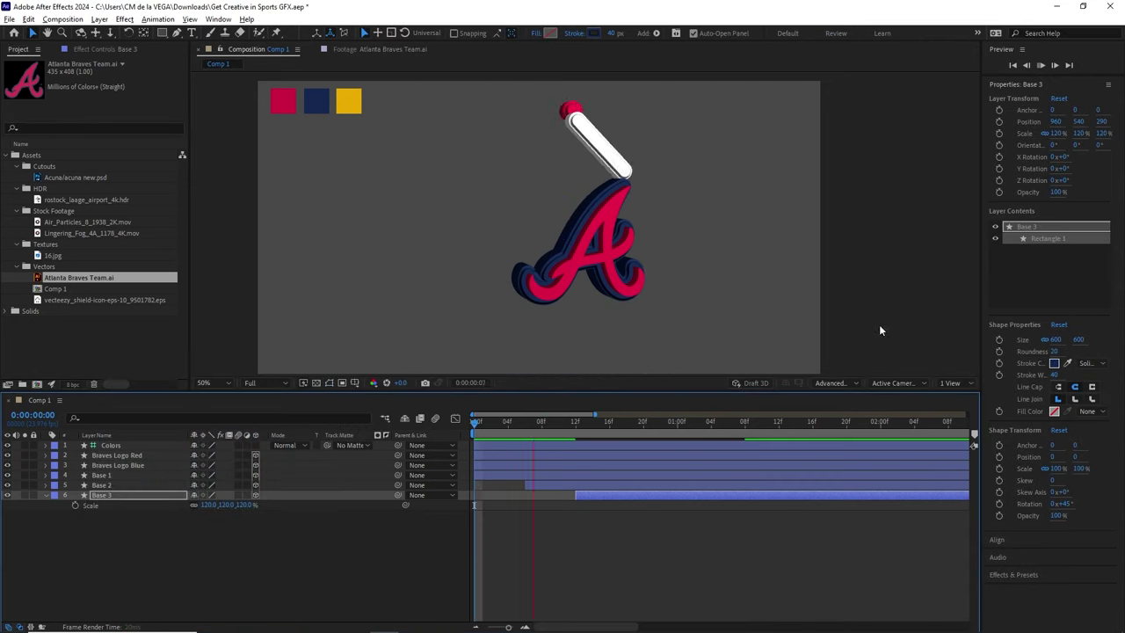
{"action": "key", "text": "space"}
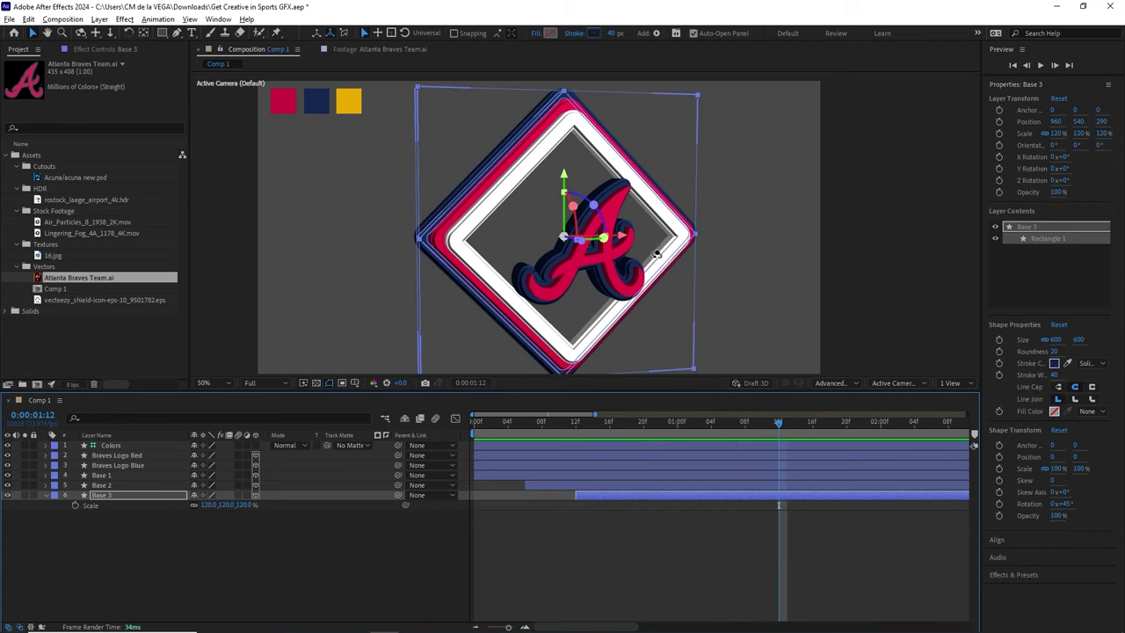
{"action": "key", "text": "c"}
{"action": "left_click_drag", "start_coordinate": [658, 238], "coordinate": [644, 250]}
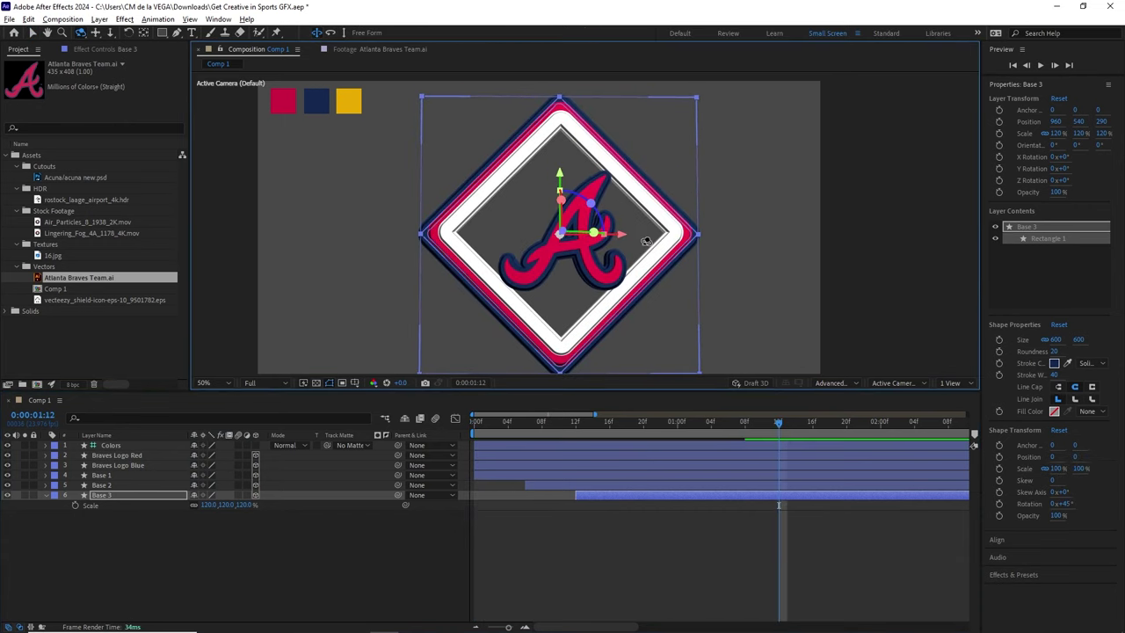
{"action": "key", "text": "F2"}
{"action": "left_click_drag", "start_coordinate": [694, 289], "coordinate": [337, 133]}
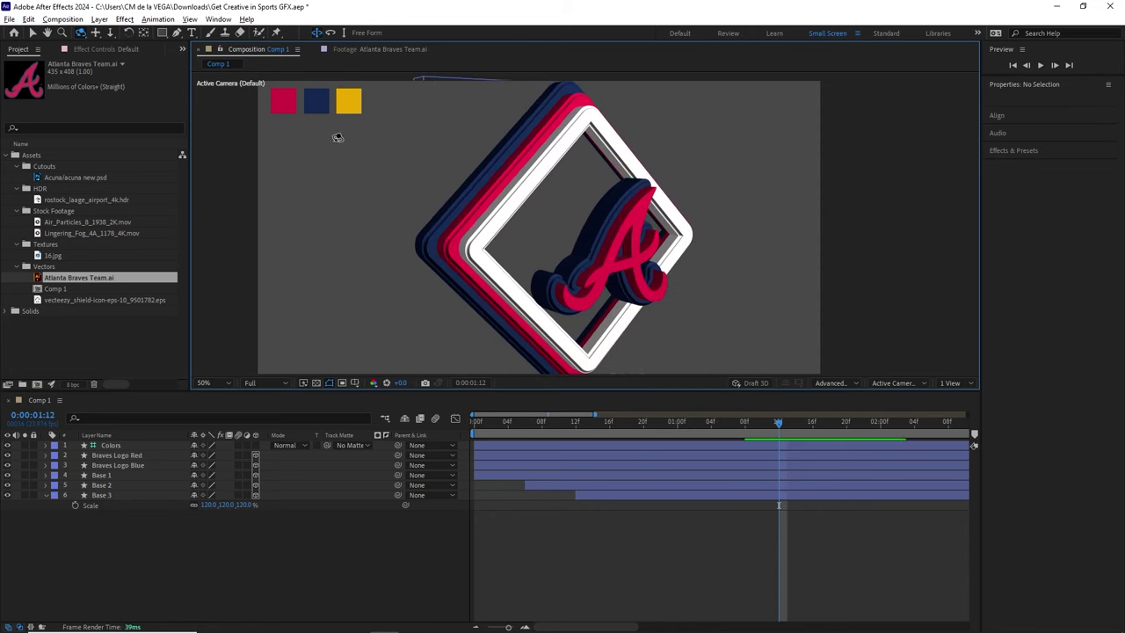
Step: Add an Environment light at 100% intensity without cast shadows and show its transform properties
{"action": "left_click", "coordinate": [99, 18]}
{"action": "mouse_move", "coordinate": [116, 32]}
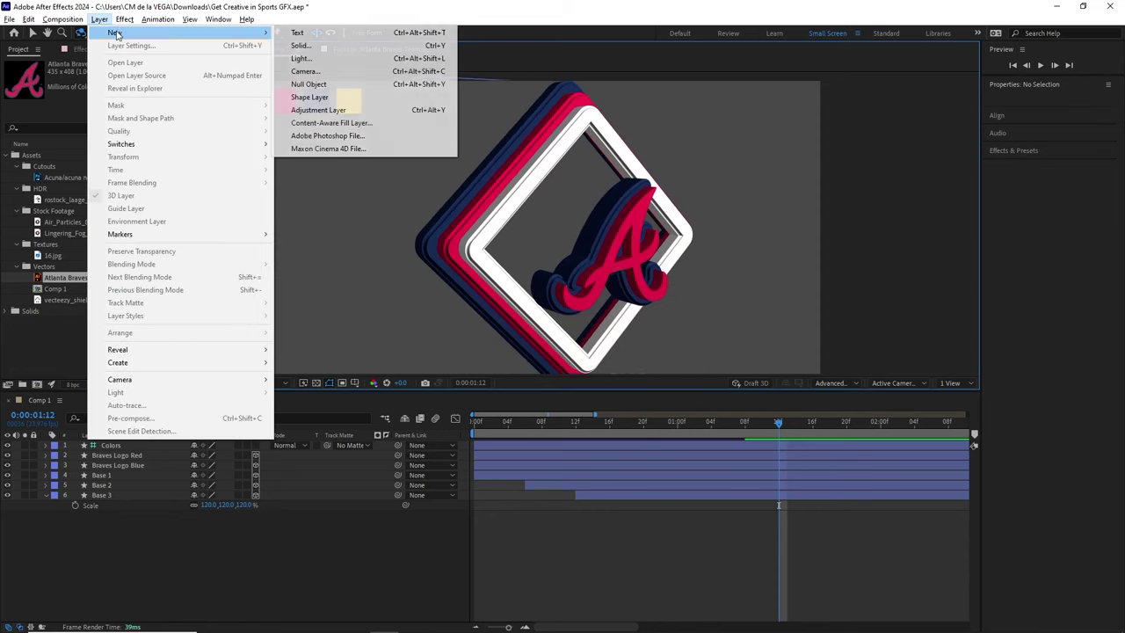
{"action": "left_click", "coordinate": [356, 59]}
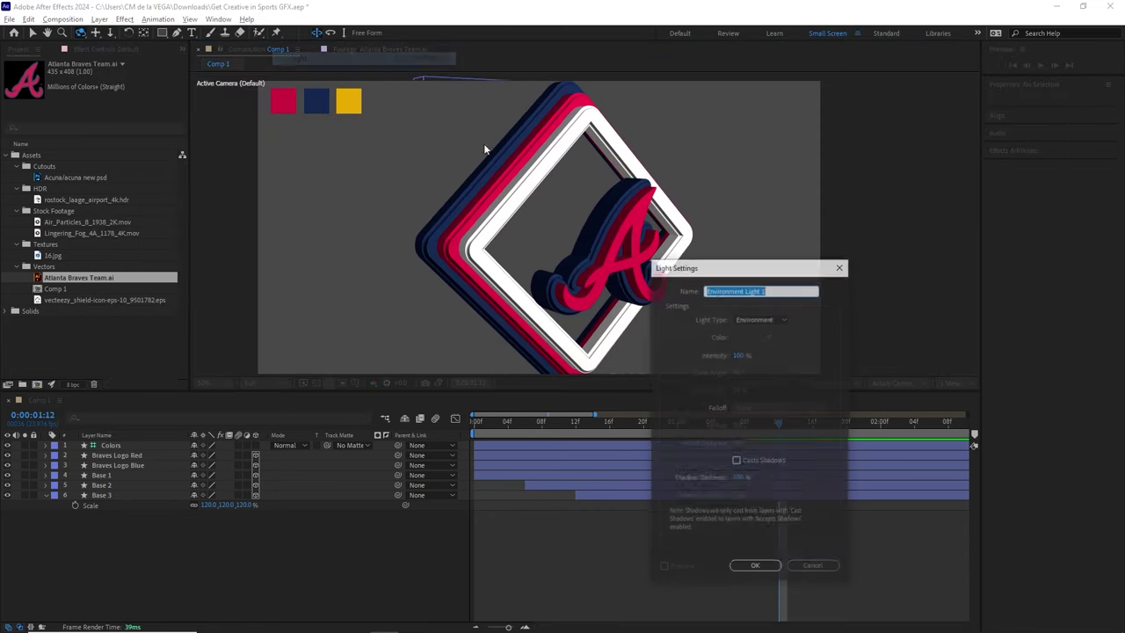
{"action": "left_click_drag", "start_coordinate": [730, 273], "coordinate": [383, 222]}
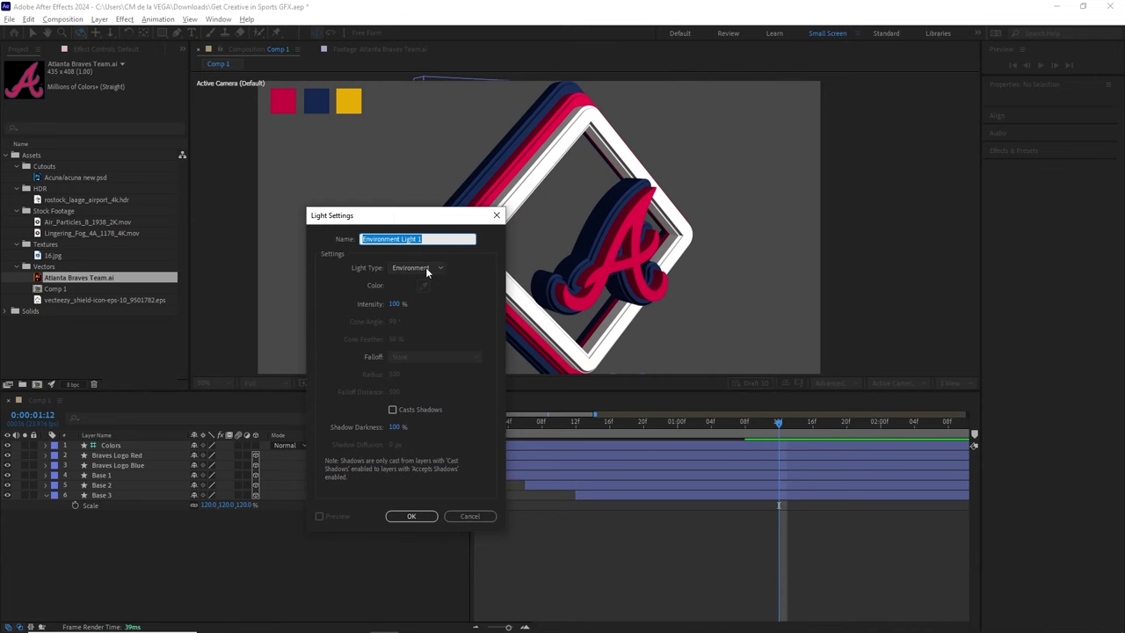
{"action": "left_click", "coordinate": [414, 268]}
{"action": "left_click", "coordinate": [419, 332]}
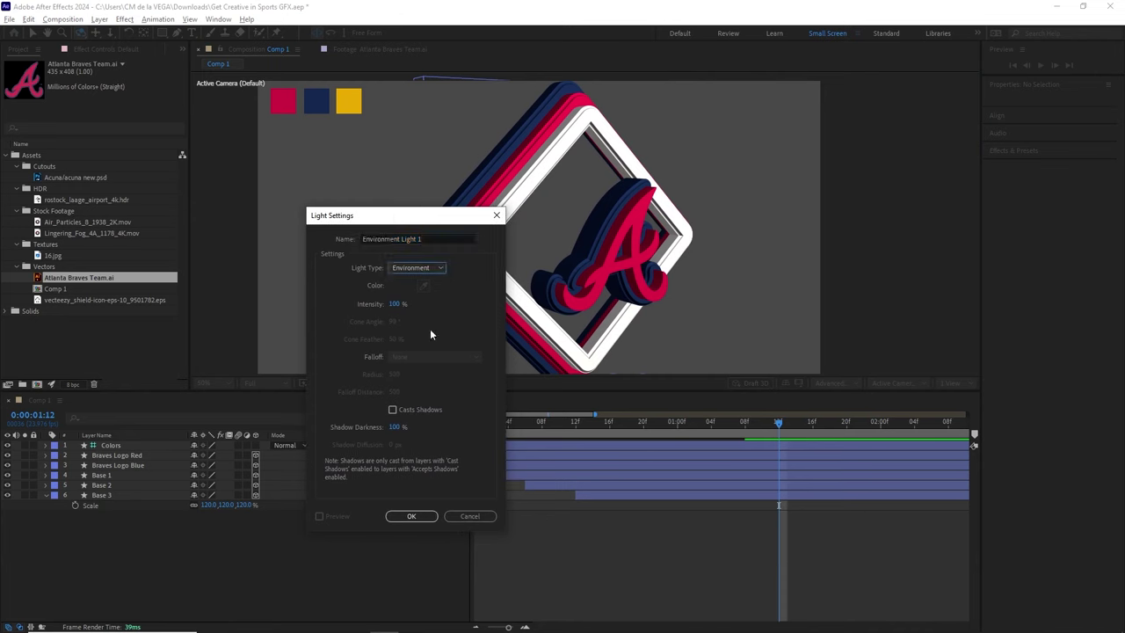
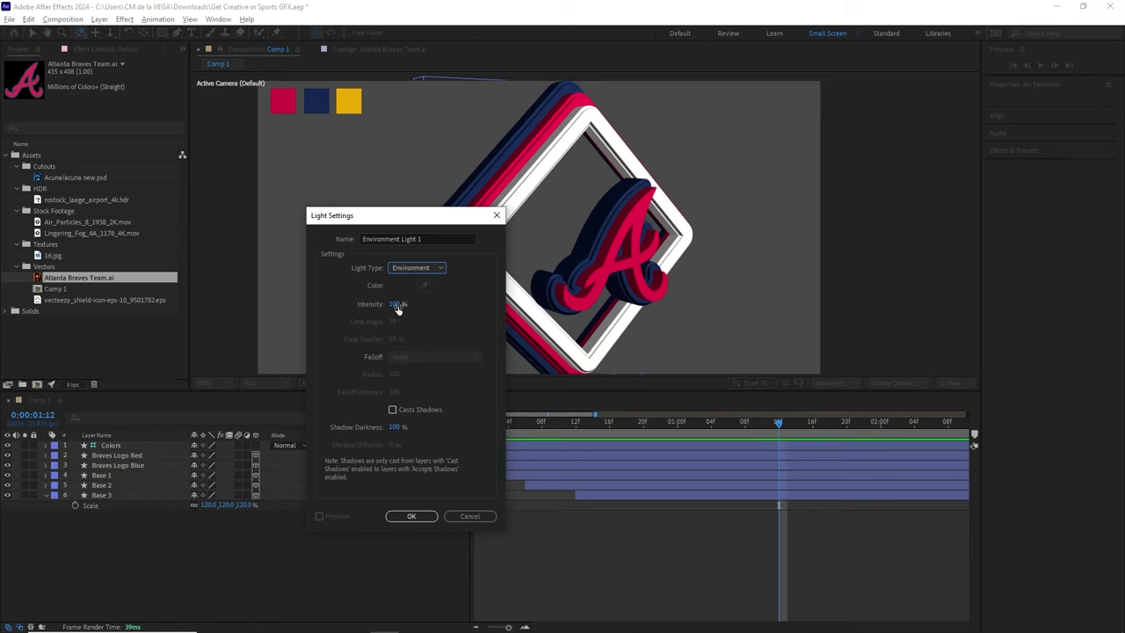
{"action": "left_click", "coordinate": [413, 518]}
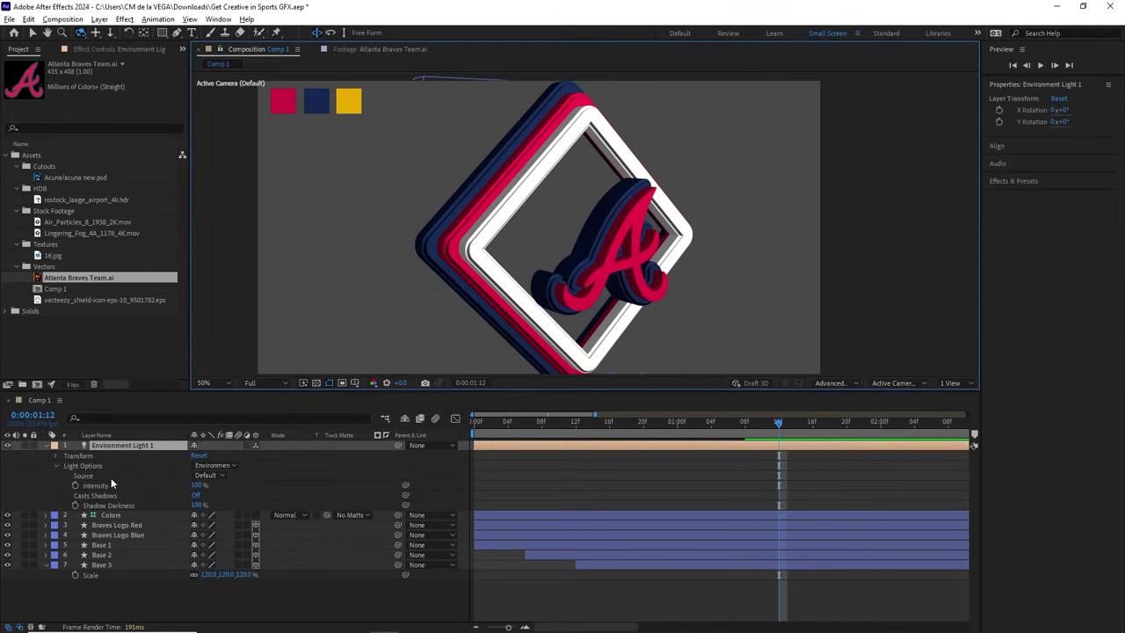
{"action": "left_click", "coordinate": [56, 456]}
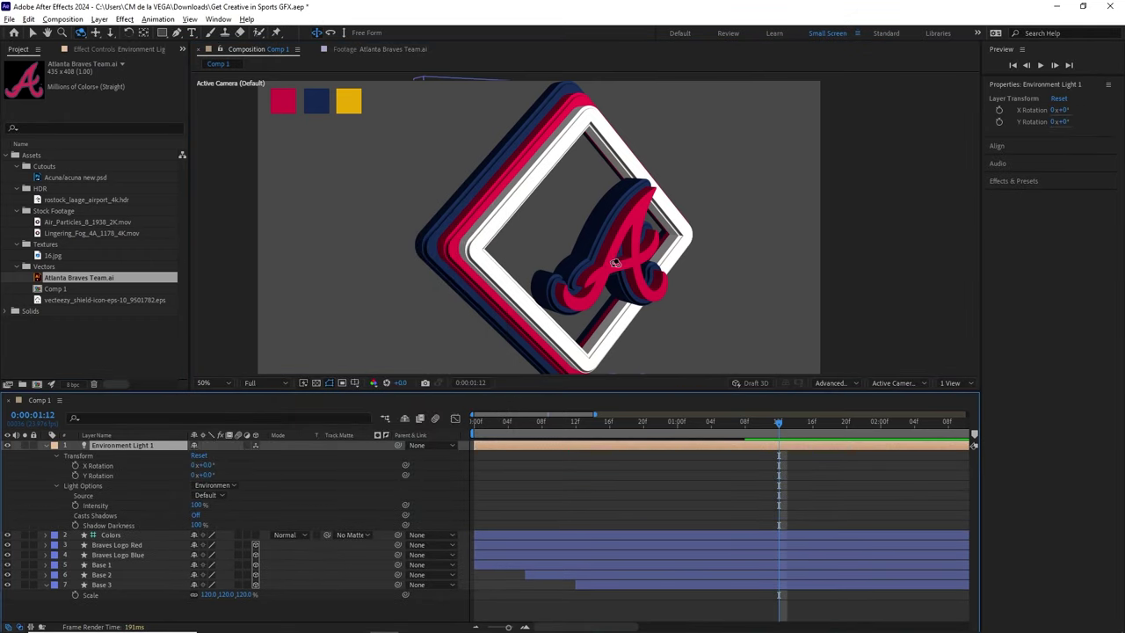
Step: Rotate the Environment light to 98° on X and 111° on Y
{"action": "left_click_drag", "start_coordinate": [610, 282], "coordinate": [206, 464]}
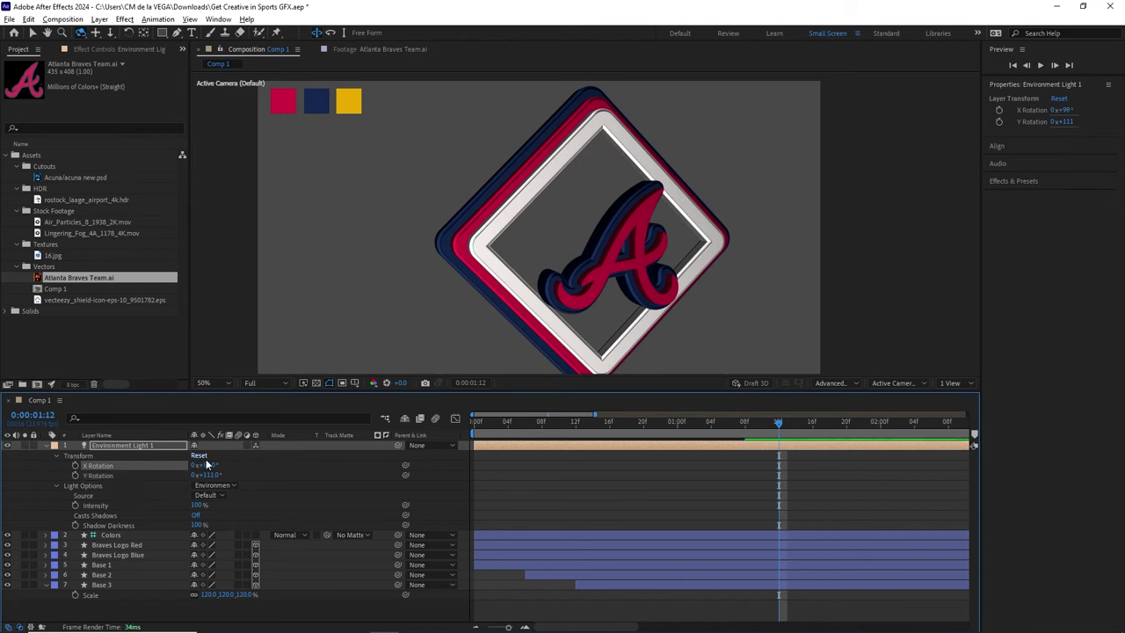
Step: Inspect the rostock_laage_airport_4k.hdr footage, add it as the bottom layer of Comp 1 and hide that layer
{"action": "left_click", "coordinate": [106, 201]}
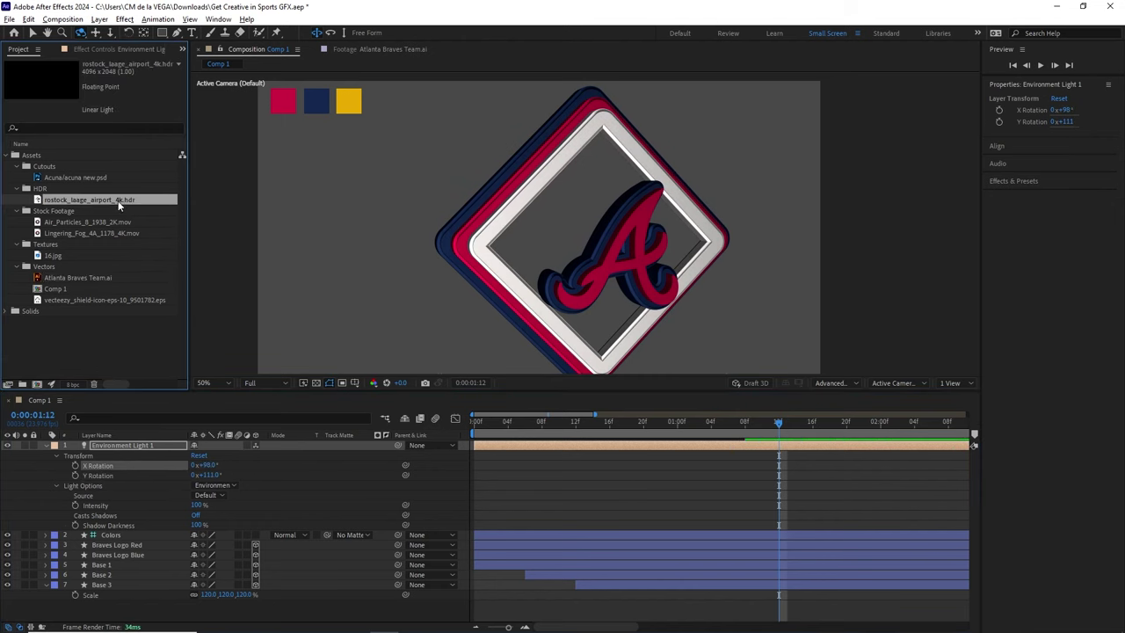
{"action": "double_click", "coordinate": [121, 199]}
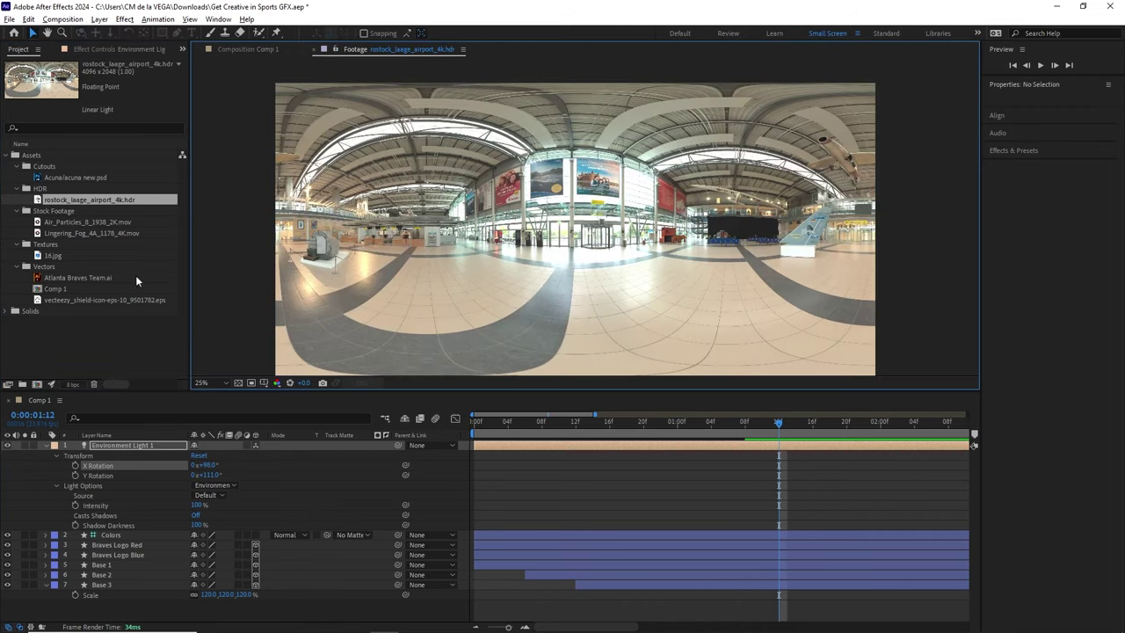
{"action": "left_click_drag", "start_coordinate": [127, 202], "coordinate": [169, 606]}
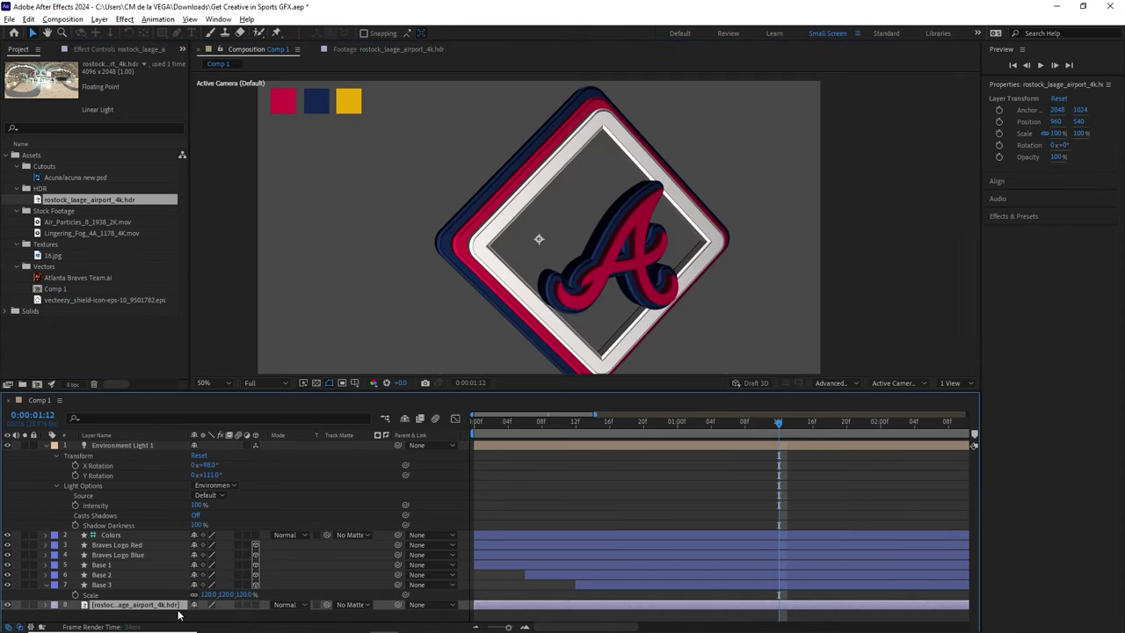
{"action": "left_click", "coordinate": [7, 605]}
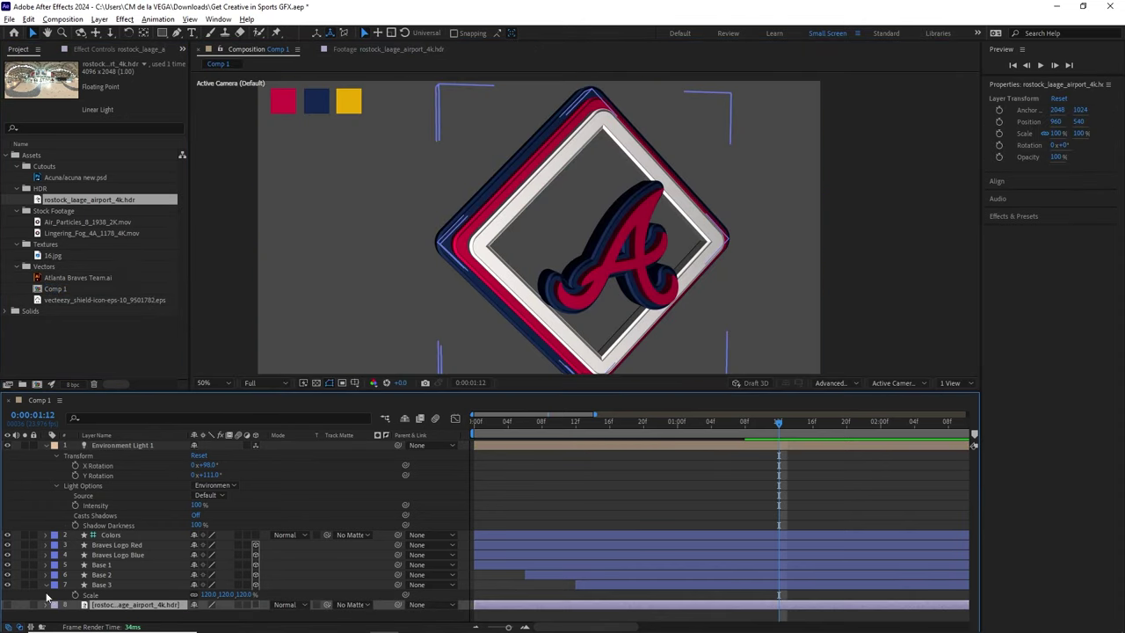
Step: Set the Environment light's source to rostock_laage_airport_4k.hdr and try a different X rotation on the light
{"action": "left_click", "coordinate": [89, 485]}
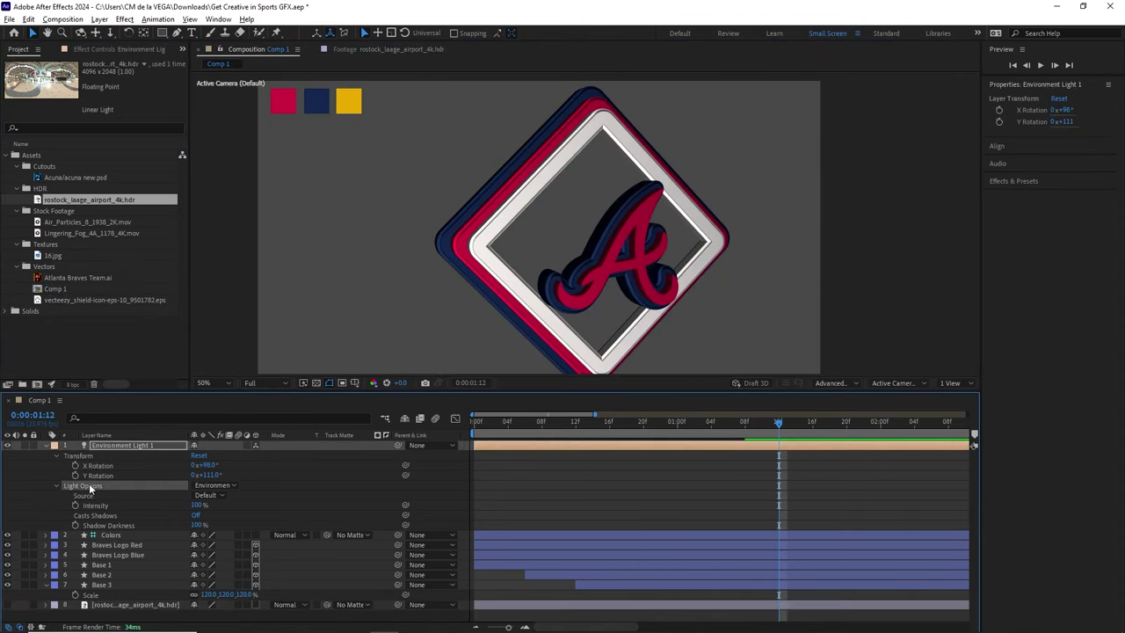
{"action": "left_click", "coordinate": [91, 495]}
{"action": "left_click", "coordinate": [208, 496]}
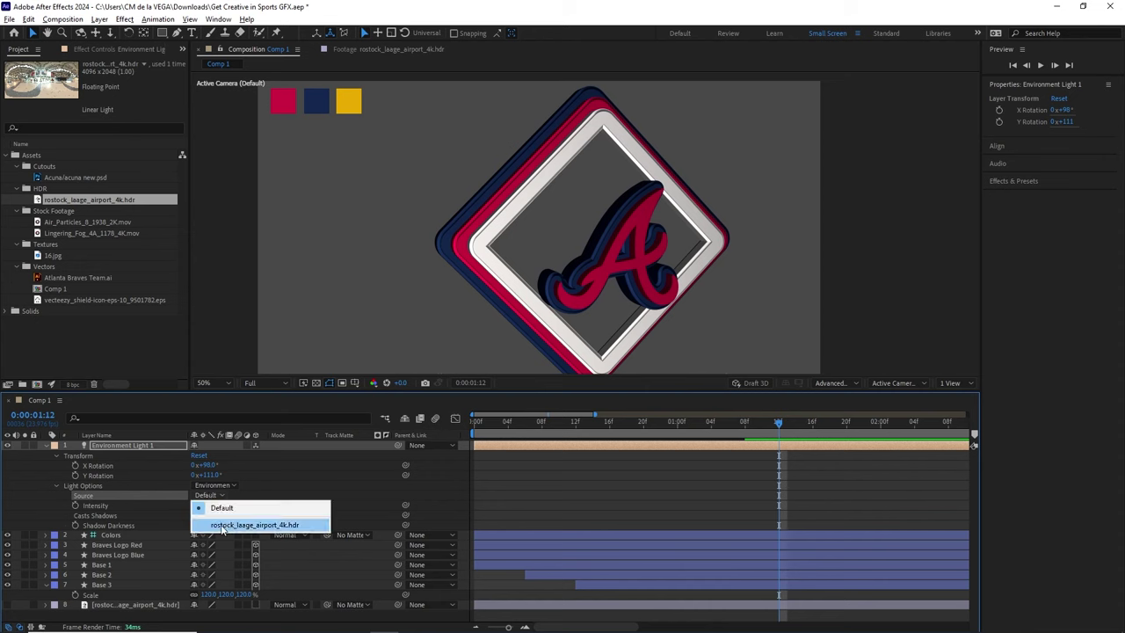
{"action": "left_click", "coordinate": [273, 525]}
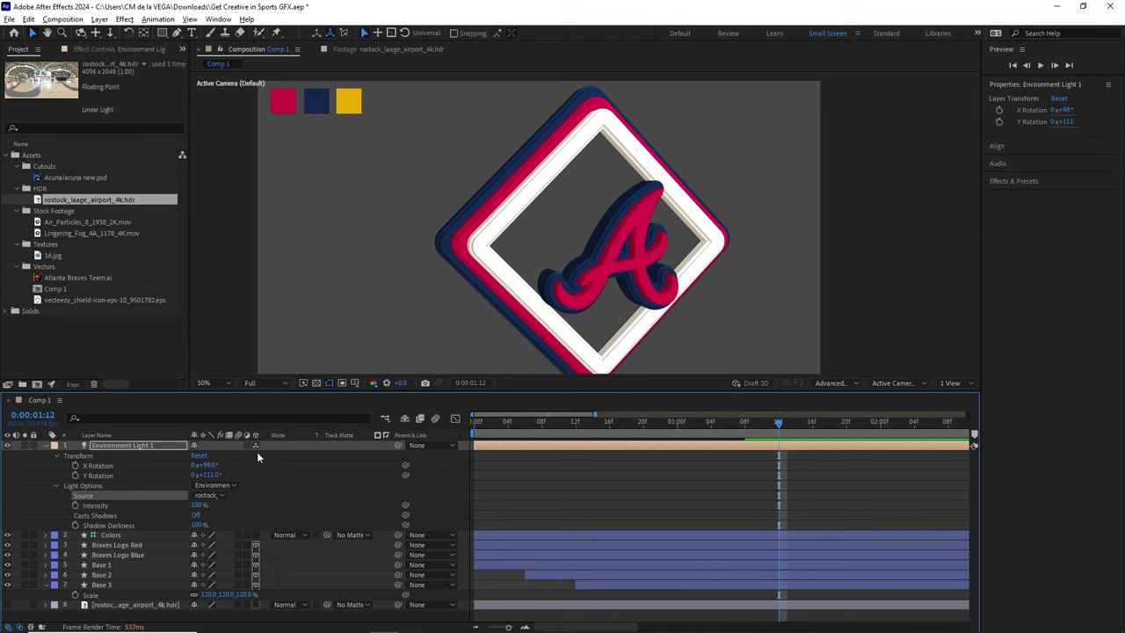
{"action": "left_click_drag", "start_coordinate": [211, 465], "coordinate": [235, 463]}
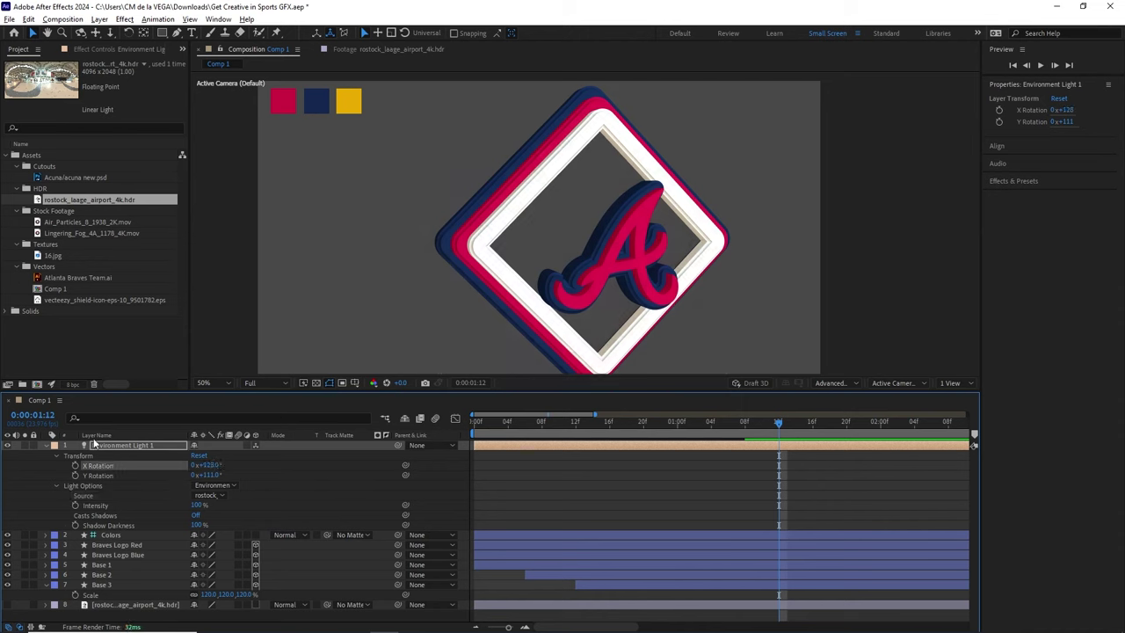
Step: Collapse the Environment light, filter Braves Logo Red's properties for specular, and reveal its full geometry and material options
{"action": "left_click", "coordinate": [46, 445]}
{"action": "left_click", "coordinate": [113, 465]}
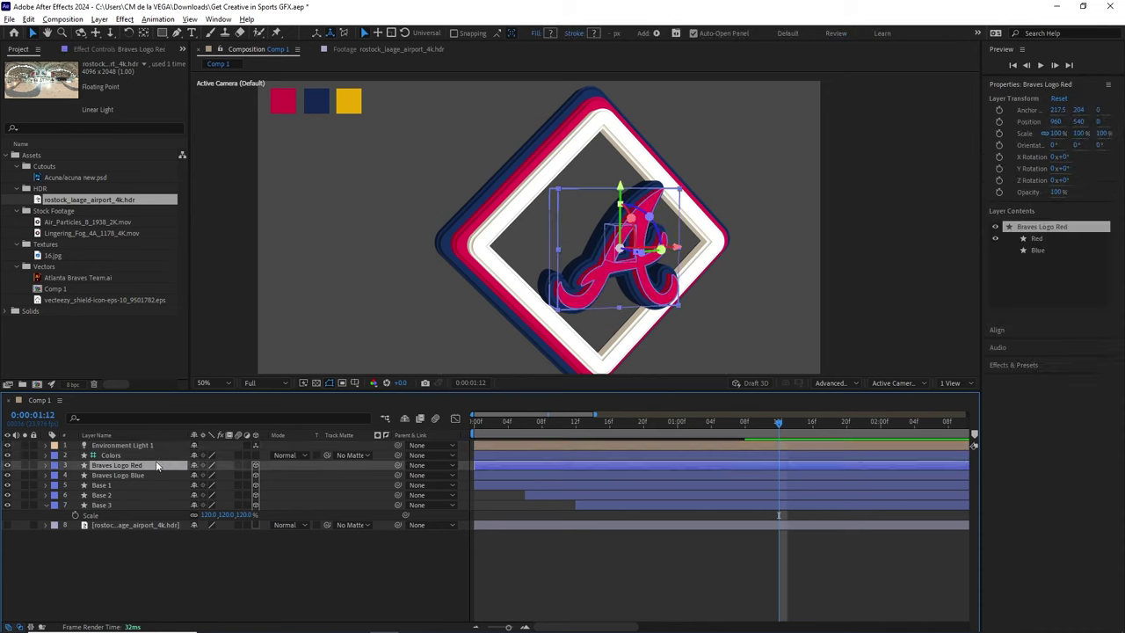
{"action": "left_click", "coordinate": [120, 416]}
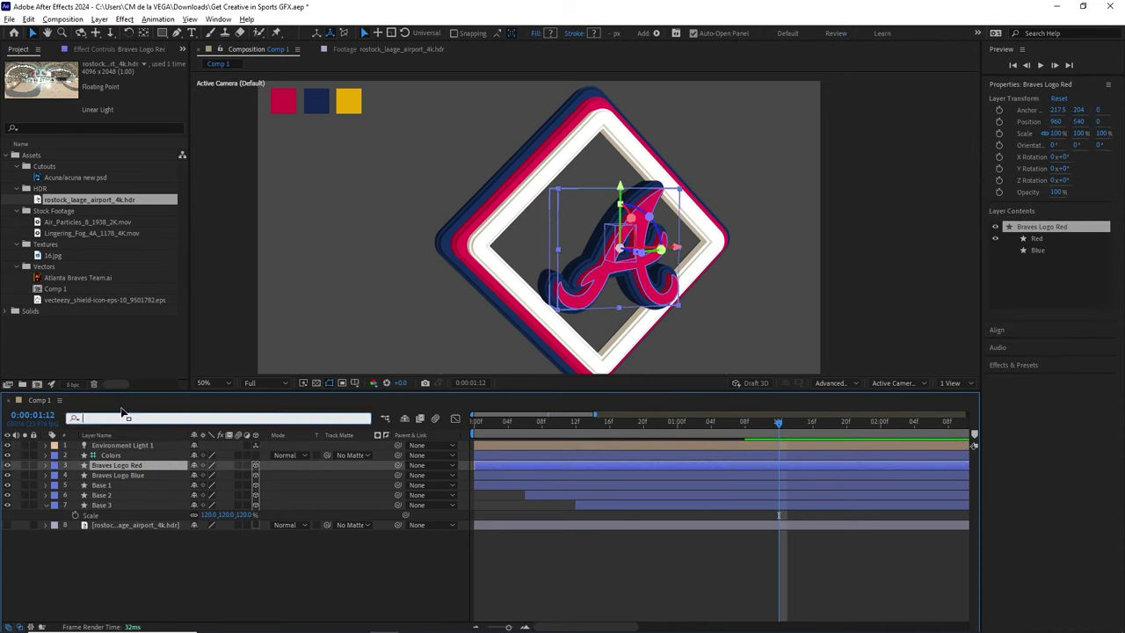
{"action": "type", "text": "sp"}
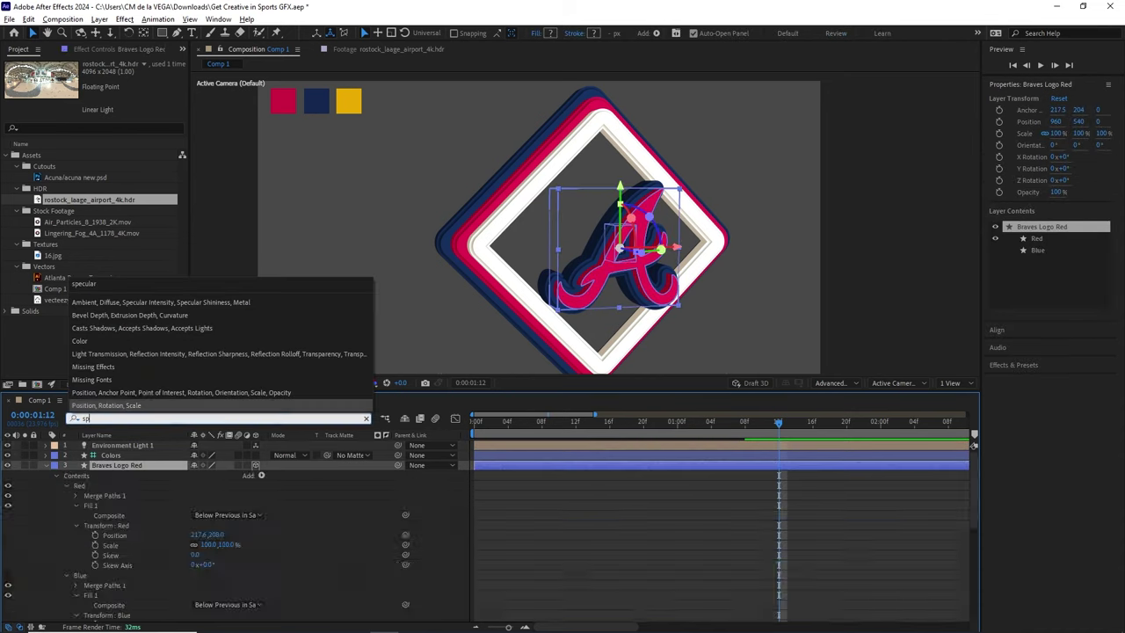
{"action": "type", "text": "ecular"}
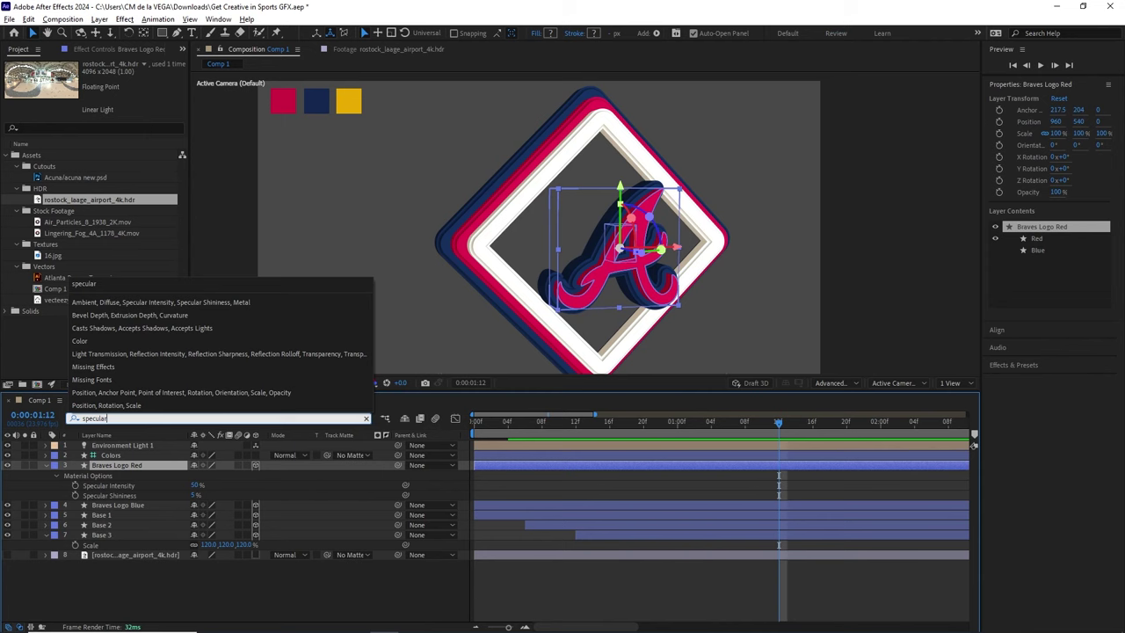
{"action": "key", "text": "Return"}
{"action": "key", "text": "Return"}
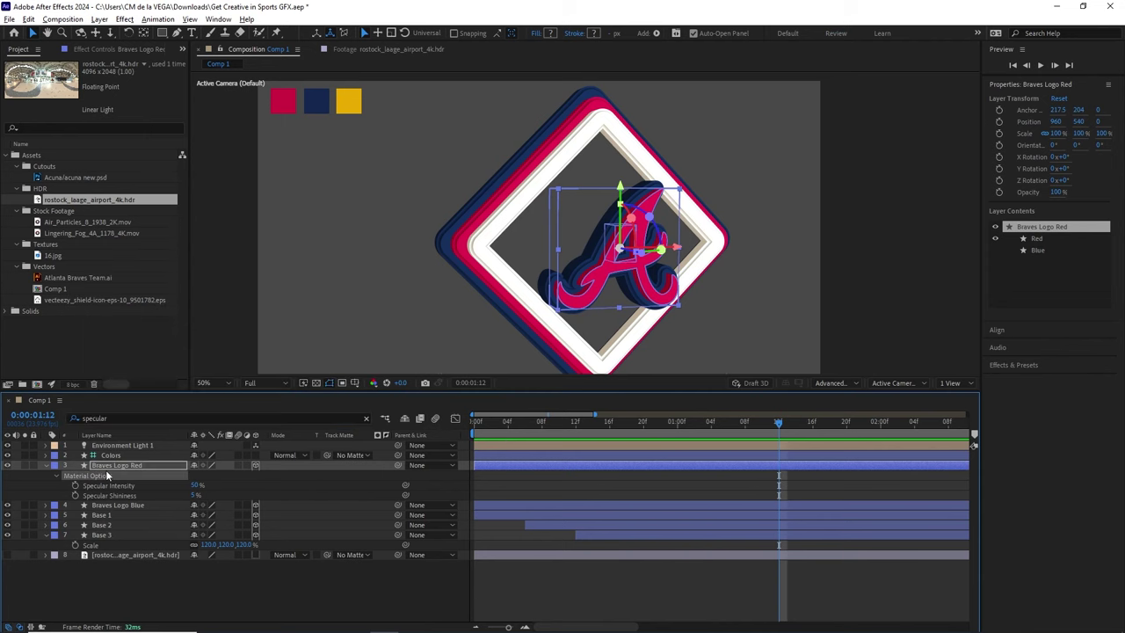
{"action": "key", "text": "a"}
{"action": "key", "text": "a"}
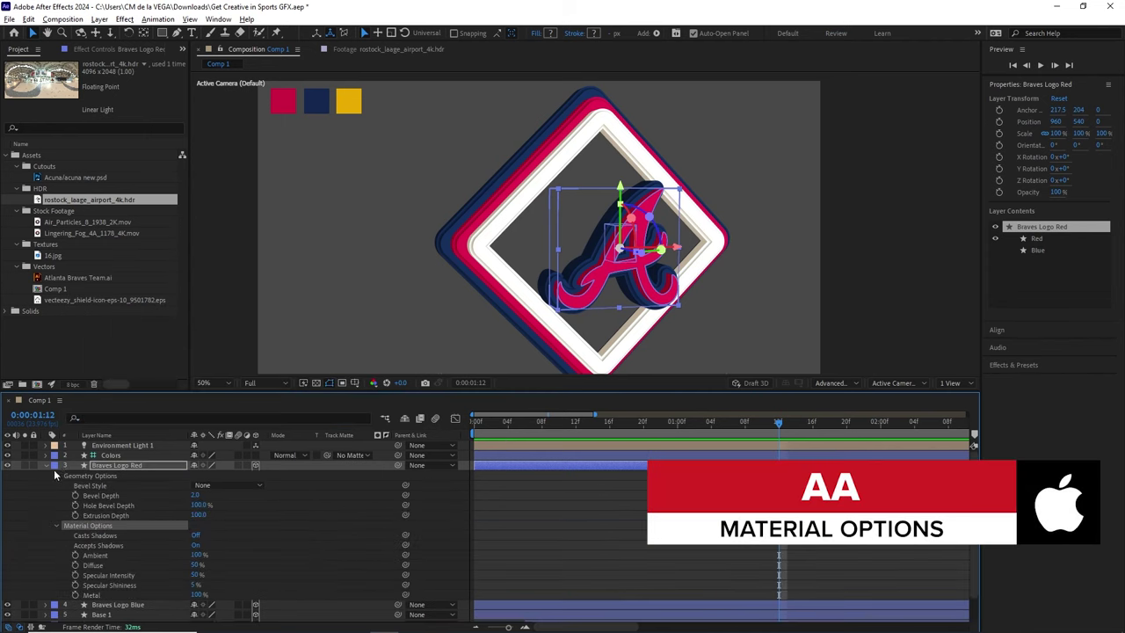
Step: Filter the timeline for specular properties and set the Specular Shininess of Braves Logo Red to 85%
{"action": "key", "text": "ctrl+f"}
{"action": "type", "text": "specu"}
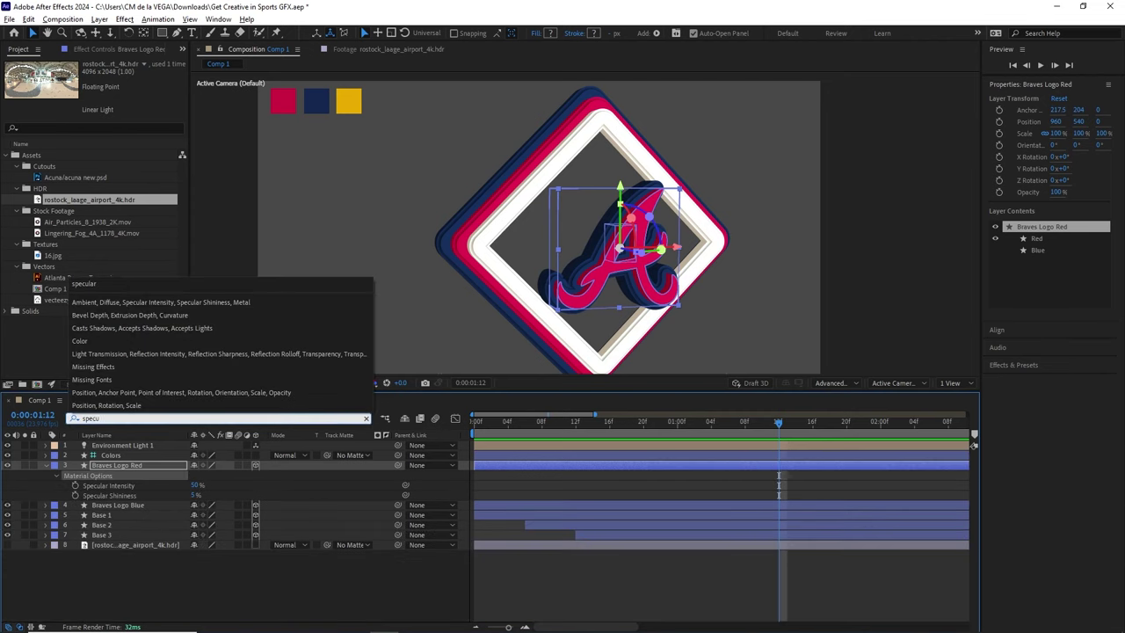
{"action": "key", "text": "Return"}
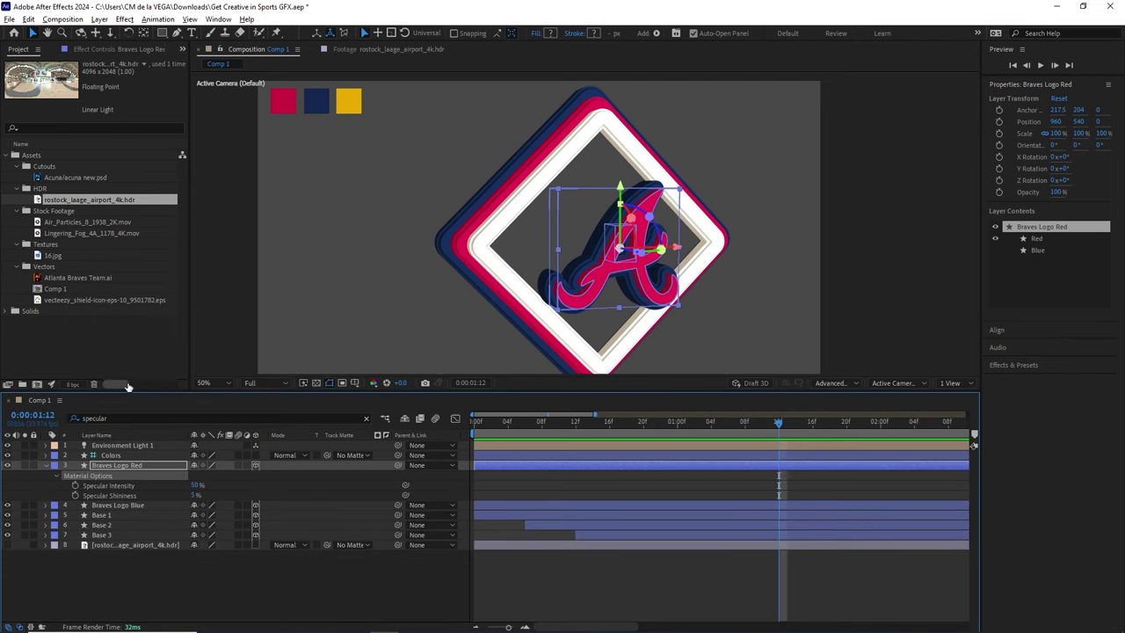
{"action": "left_click", "coordinate": [128, 498]}
{"action": "type", "text": "85"}
{"action": "key", "text": "Return"}
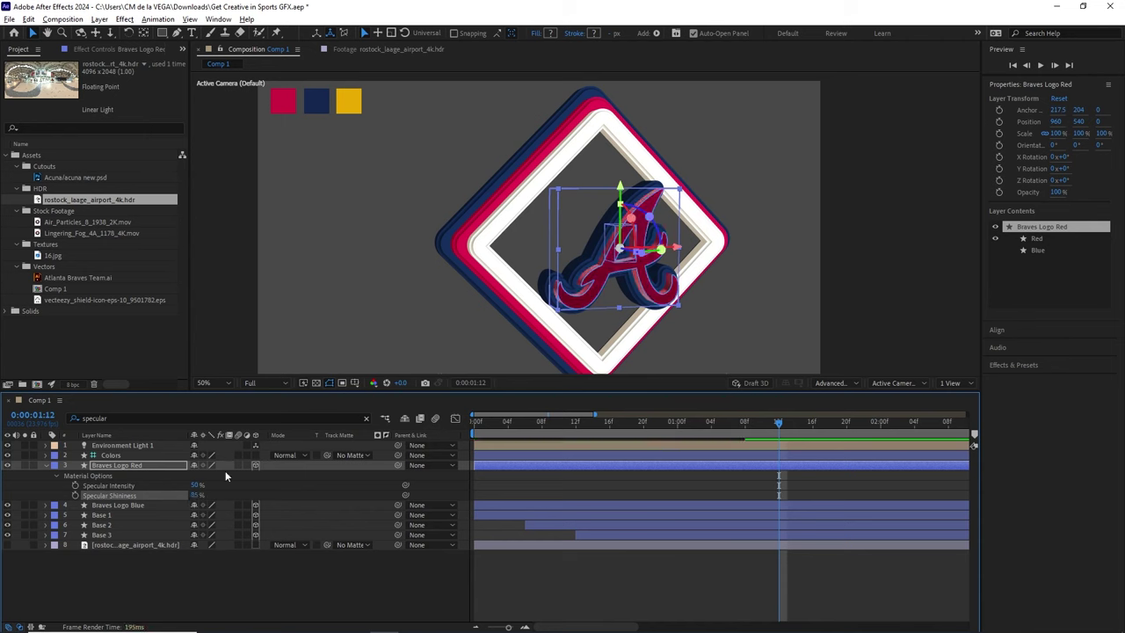
Step: Reveal the specular properties of Braves Logo Blue and set its Specular Shininess to 85%
{"action": "left_click", "coordinate": [146, 506]}
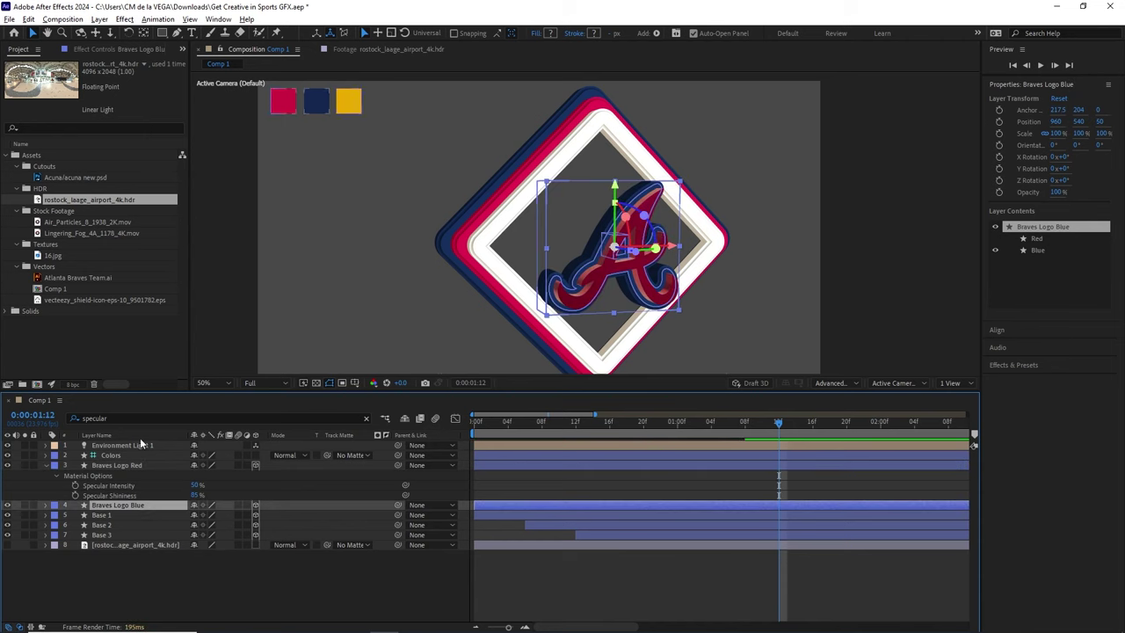
{"action": "left_click", "coordinate": [199, 418]}
{"action": "key", "text": "Return"}
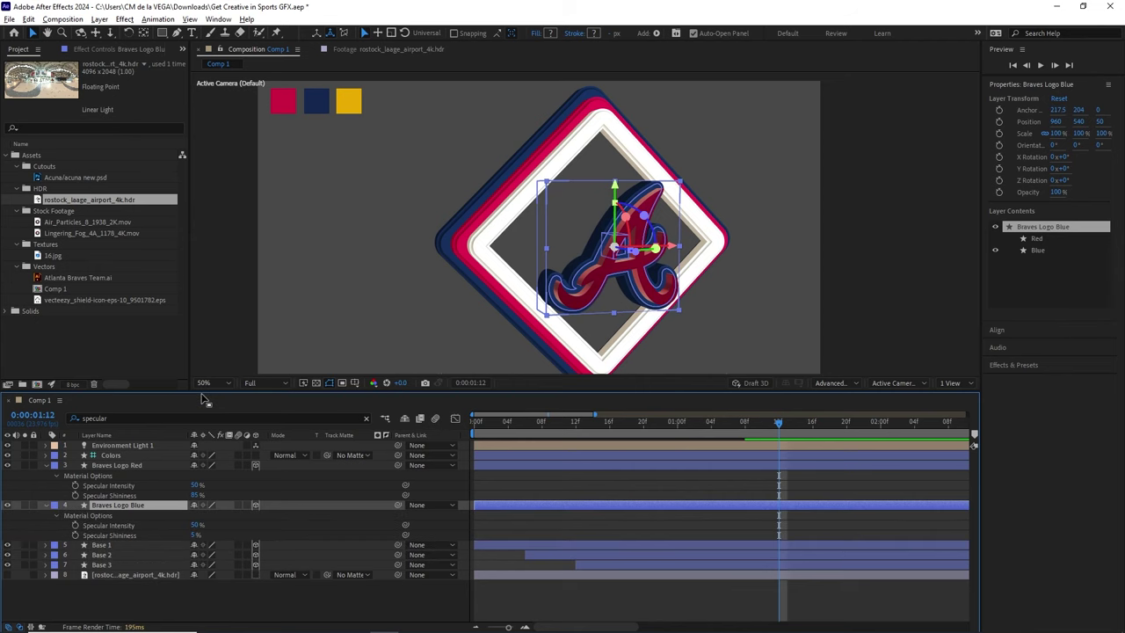
{"action": "left_click", "coordinate": [195, 535]}
{"action": "key", "text": "Return"}
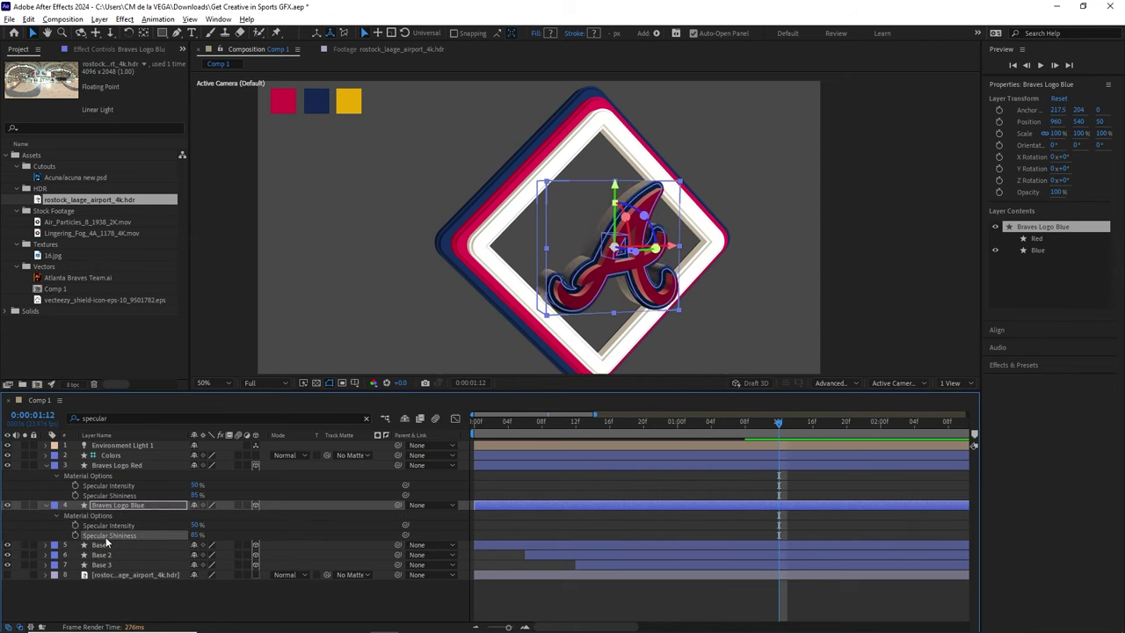
Step: Set the Specular Shininess of Base 1, Base 2 and Base 3 together to 80% and deselect the layers
{"action": "left_click", "coordinate": [101, 545]}
{"action": "left_click", "coordinate": [101, 564], "text": "shift"}
{"action": "left_click", "coordinate": [135, 418]}
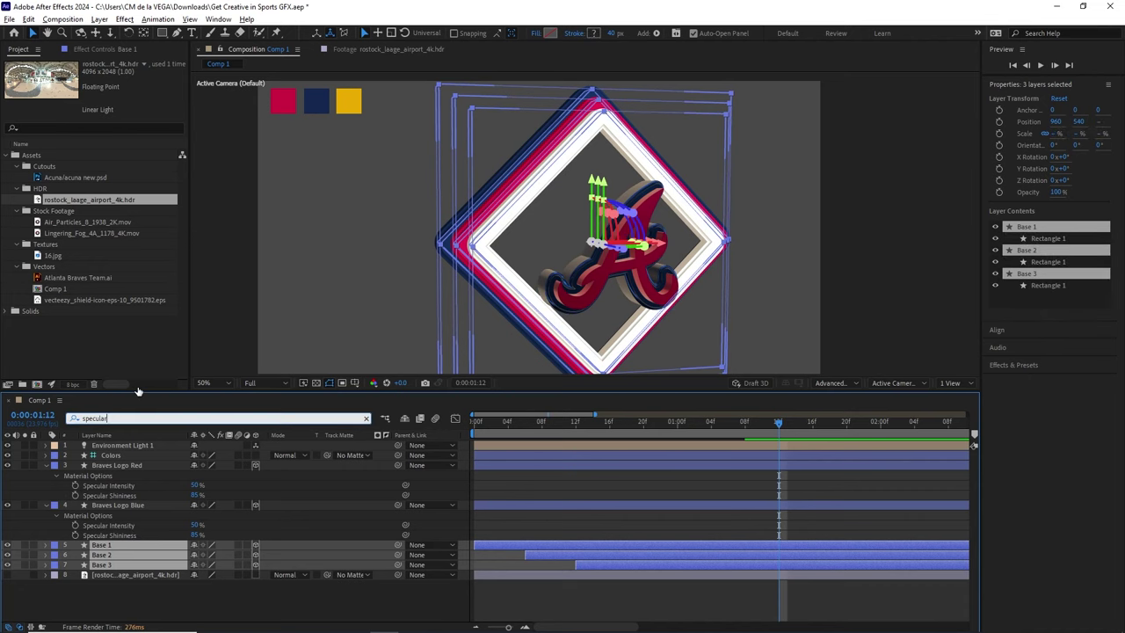
{"action": "key", "text": "Return"}
{"action": "key", "text": "grave"}
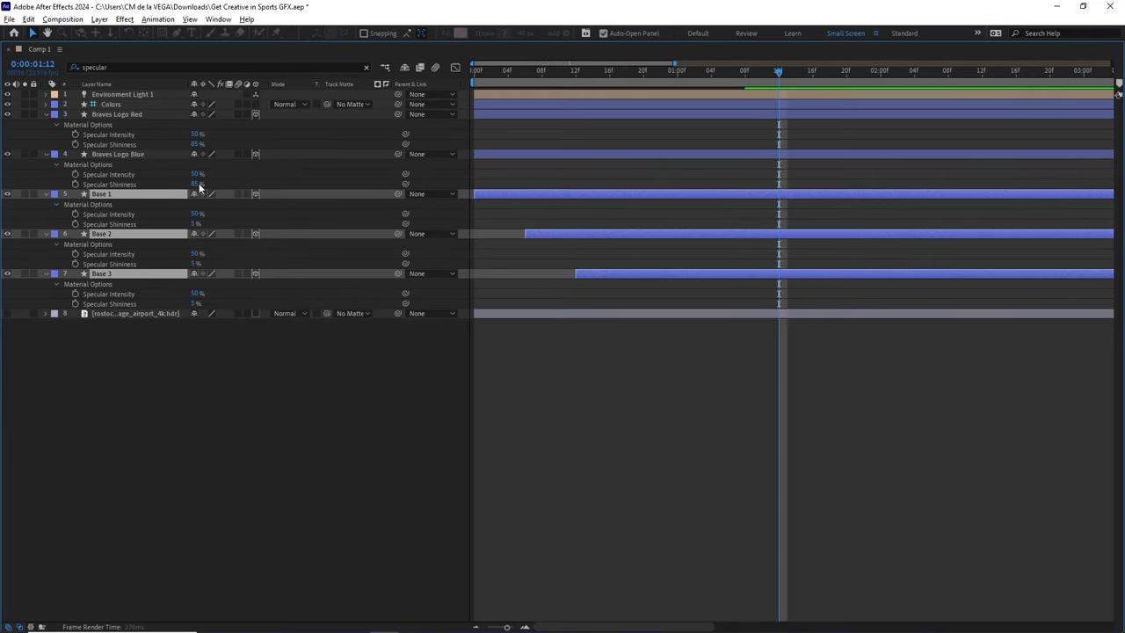
{"action": "key", "text": "grave"}
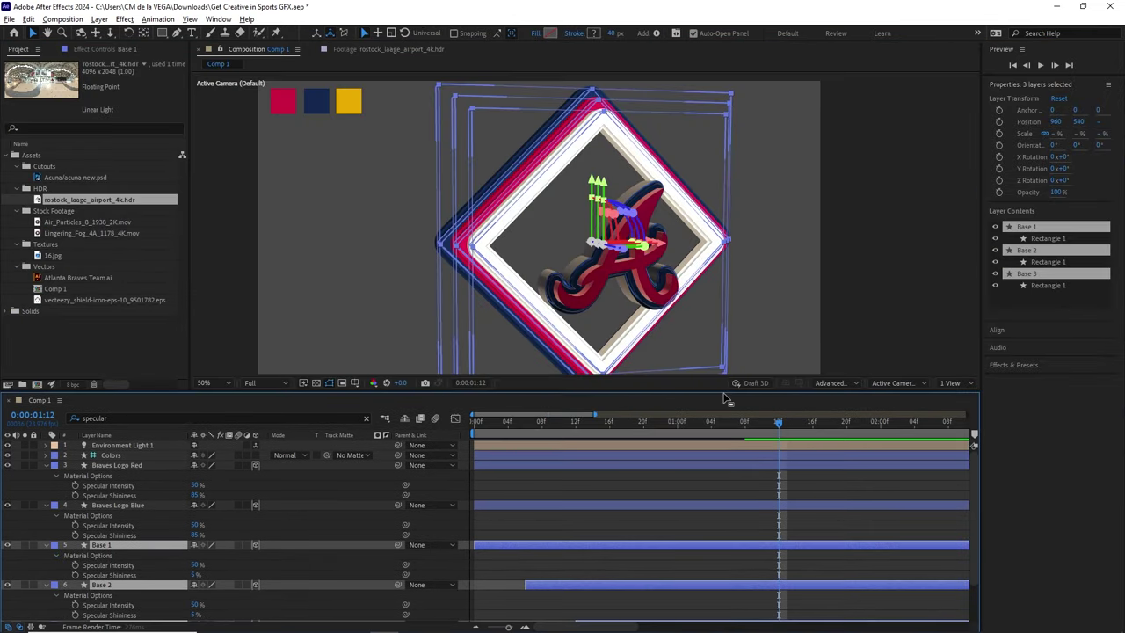
{"action": "left_click_drag", "start_coordinate": [722, 392], "coordinate": [723, 345]}
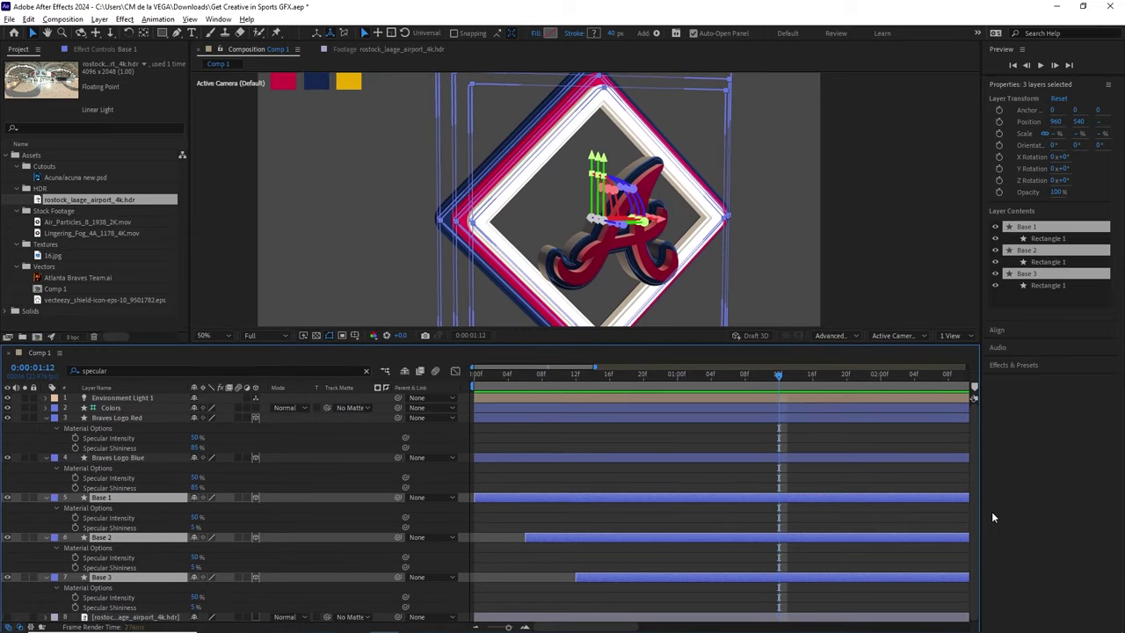
{"action": "left_click", "coordinate": [194, 527]}
{"action": "type", "text": "80"}
{"action": "key", "text": "Return"}
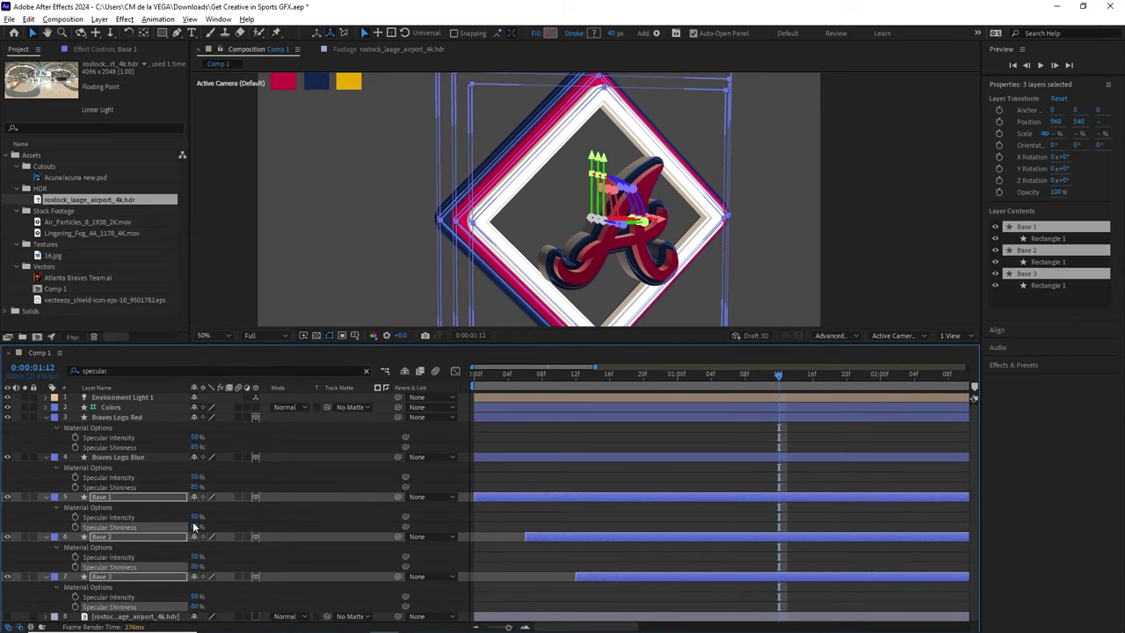
{"action": "left_click", "coordinate": [1004, 488]}
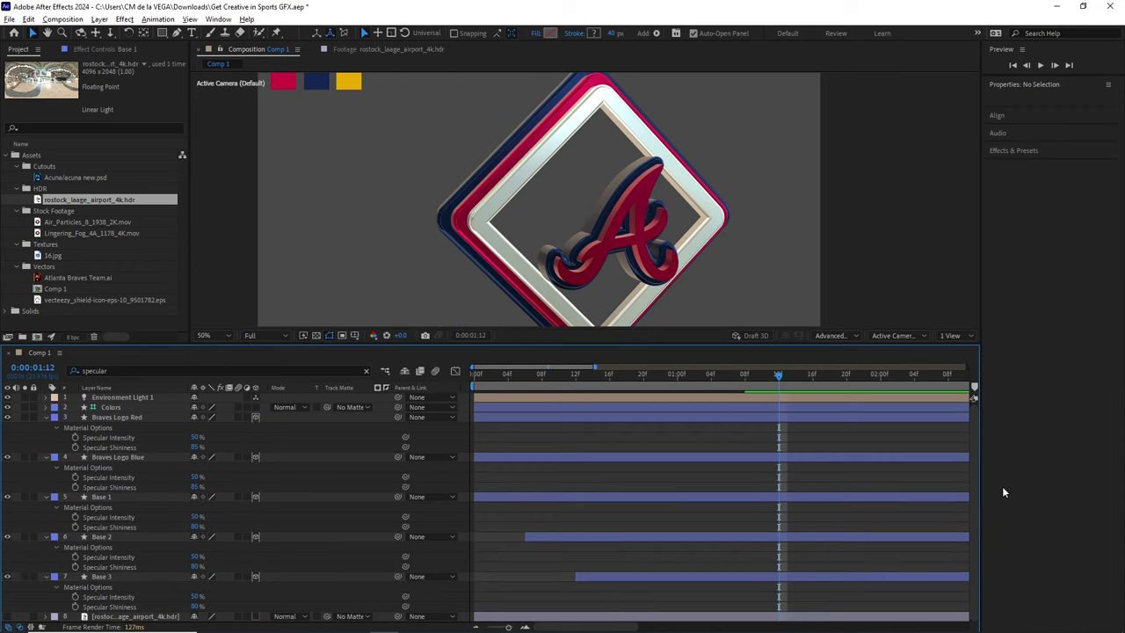
Step: Collapse the expanded properties of both Braves logo layers and the three Base layers
{"action": "left_click", "coordinate": [46, 417]}
{"action": "left_click", "coordinate": [46, 428]}
{"action": "left_click", "coordinate": [45, 438]}
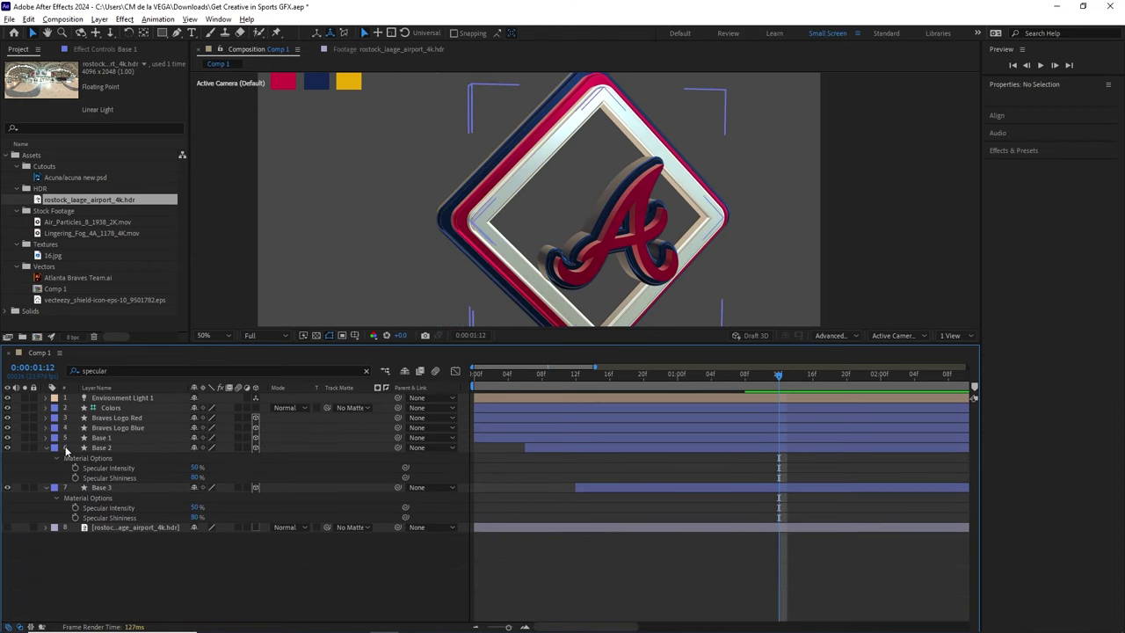
{"action": "left_click", "coordinate": [46, 447]}
{"action": "left_click", "coordinate": [46, 457]}
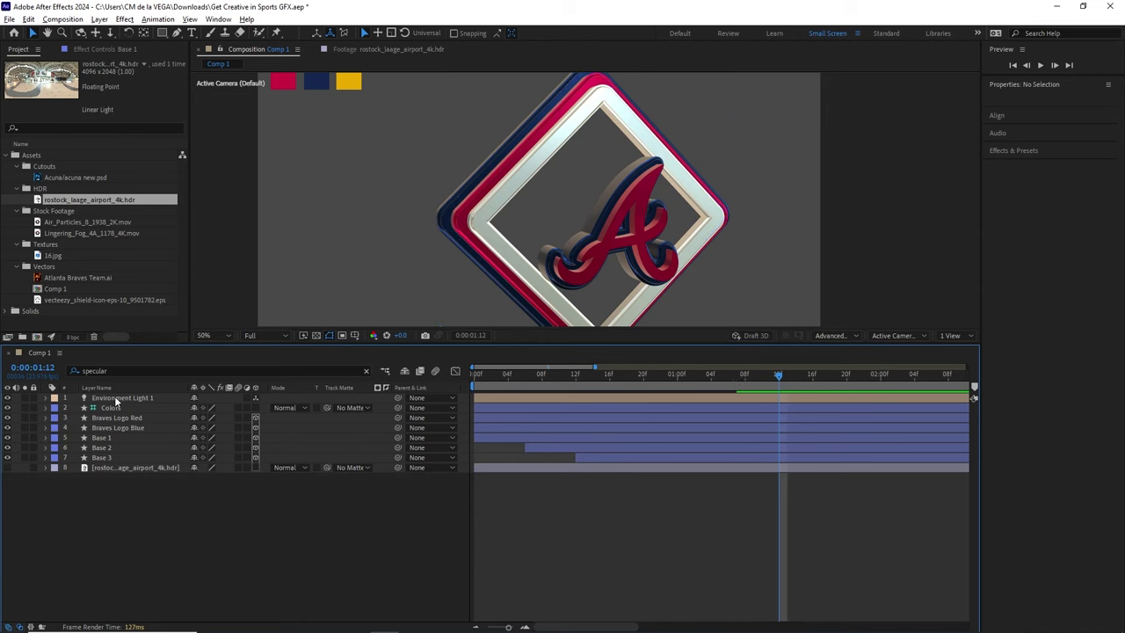
Step: Reveal the Environment light's transform properties and set its X Rotation to 186°
{"action": "left_click", "coordinate": [52, 398]}
{"action": "left_click", "coordinate": [47, 398]}
{"action": "left_click", "coordinate": [57, 408]}
{"action": "left_click", "coordinate": [219, 418]}
{"action": "left_click_drag", "start_coordinate": [222, 418], "coordinate": [243, 401]}
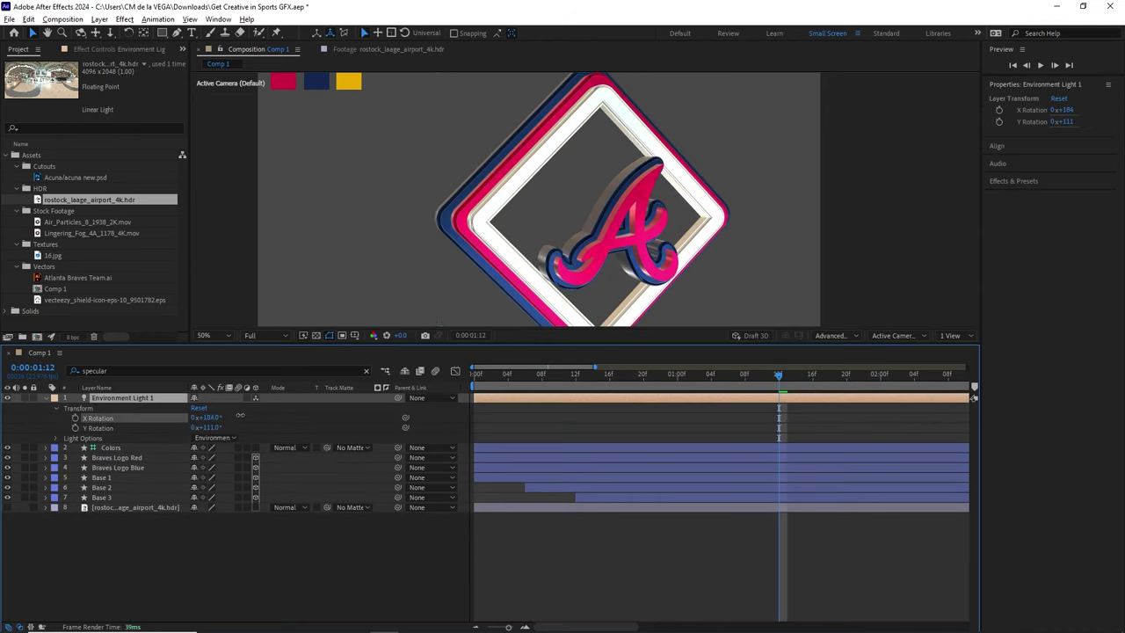
Step: Inspect the reflections on the 3D logo up close and set the Environment light's Y Rotation to 131°
{"action": "key", "text": "slash"}
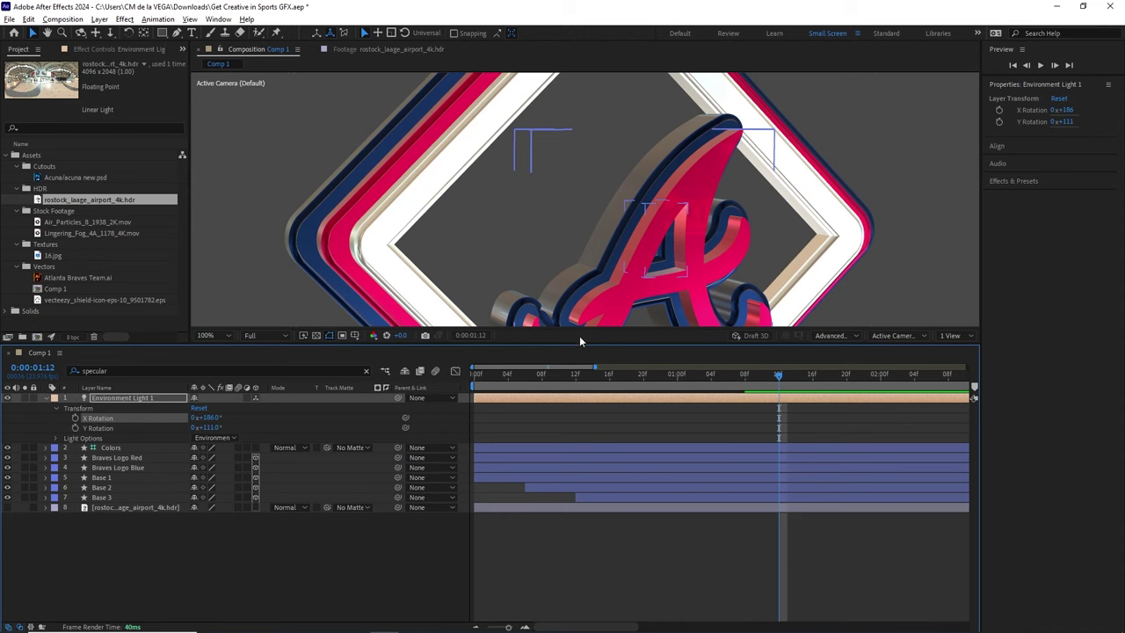
{"action": "left_click_drag", "start_coordinate": [580, 342], "coordinate": [590, 420]}
{"action": "key", "text": "c"}
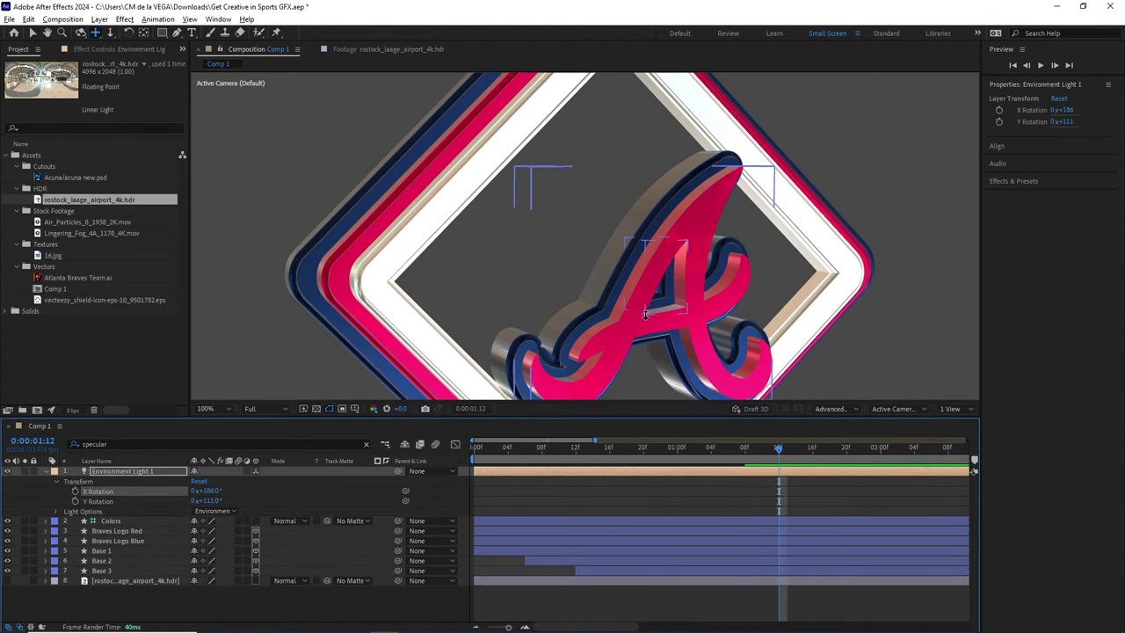
{"action": "left_click_drag", "start_coordinate": [644, 314], "coordinate": [646, 259]}
{"action": "key", "text": "c"}
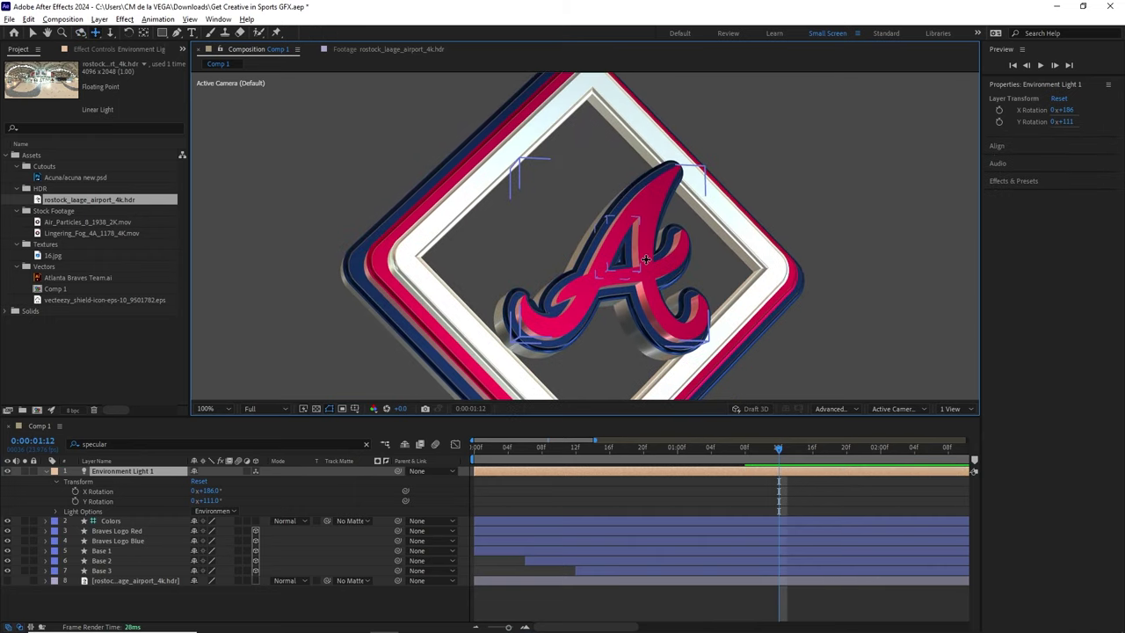
{"action": "key", "text": "c"}
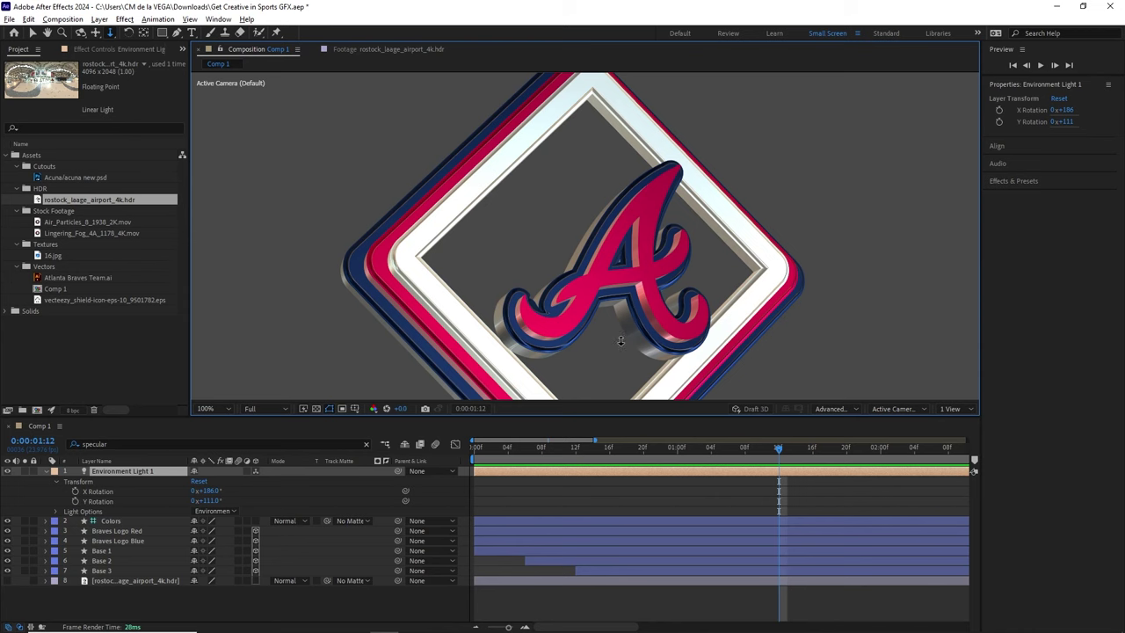
{"action": "mouse_move", "coordinate": [206, 501]}
{"action": "left_mouse_down"}
{"action": "mouse_move", "coordinate": [246, 501]}
{"action": "mouse_move", "coordinate": [228, 501]}
{"action": "left_mouse_up"}
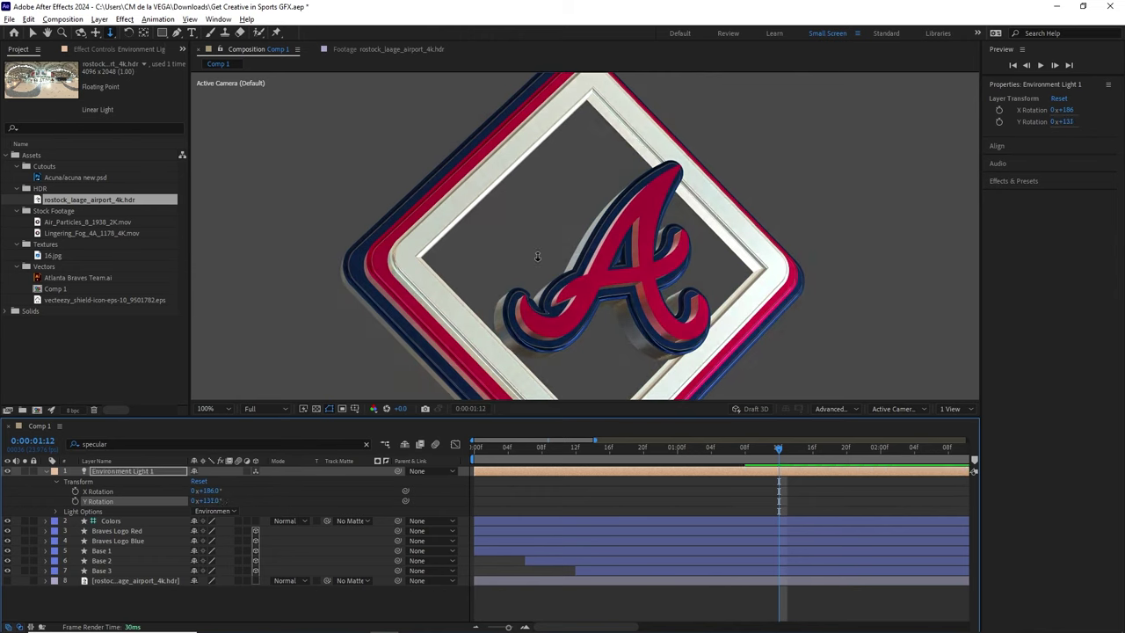
Step: Set the Environment light's Y Rotation to 146° while checking the logo from other angles, and collapse the light's properties
{"action": "left_click_drag", "start_coordinate": [558, 270], "coordinate": [597, 304]}
{"action": "key", "text": "c"}
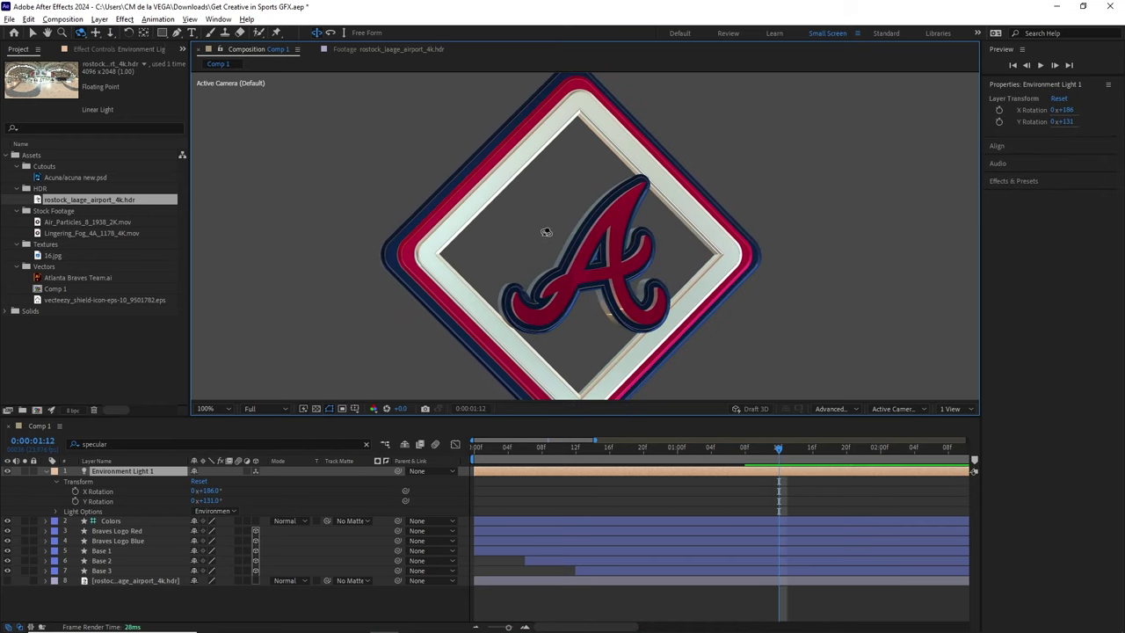
{"action": "left_click_drag", "start_coordinate": [222, 508], "coordinate": [328, 413]}
{"action": "key", "text": "c"}
{"action": "key", "text": "c"}
{"action": "left_click_drag", "start_coordinate": [493, 268], "coordinate": [606, 249]}
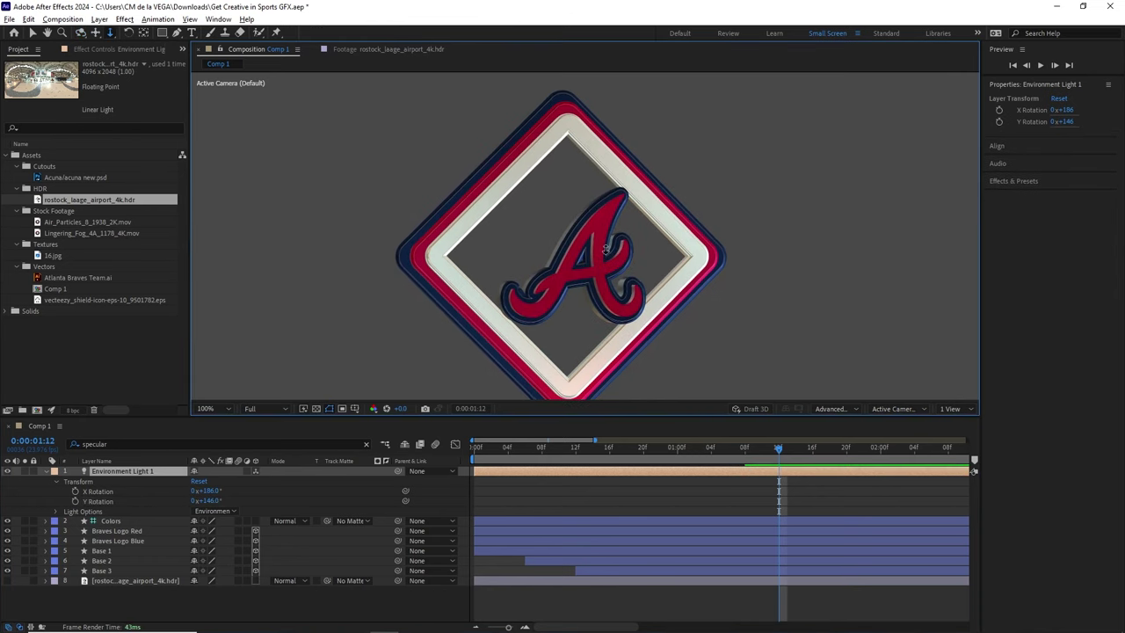
{"action": "left_click", "coordinate": [50, 471]}
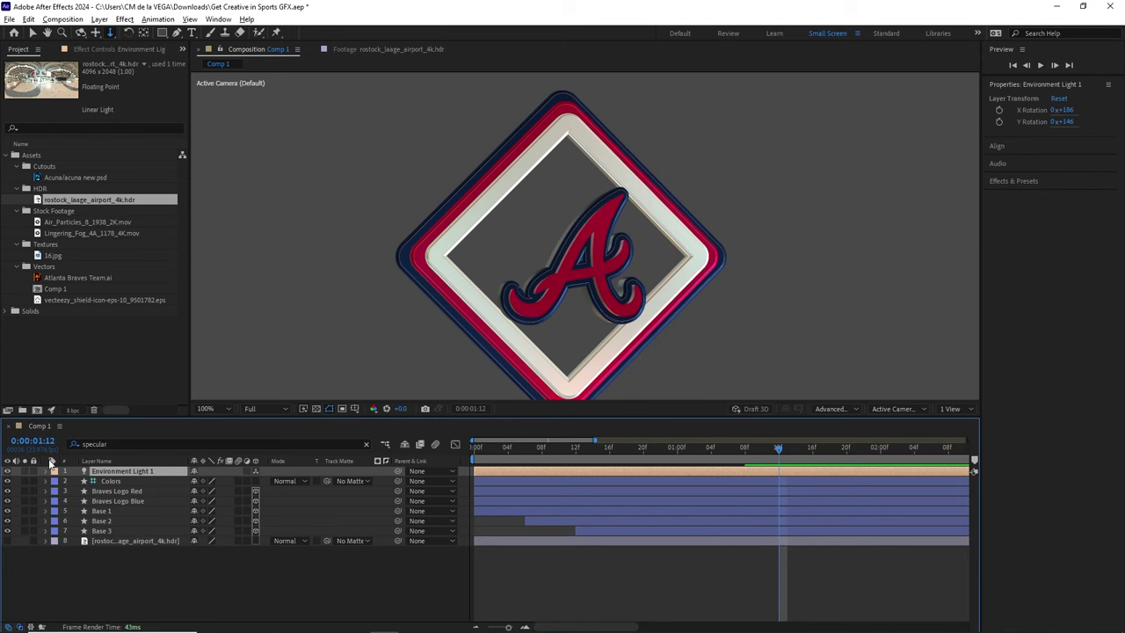
{"action": "left_click", "coordinate": [99, 18]}
{"action": "mouse_move", "coordinate": [114, 32]}
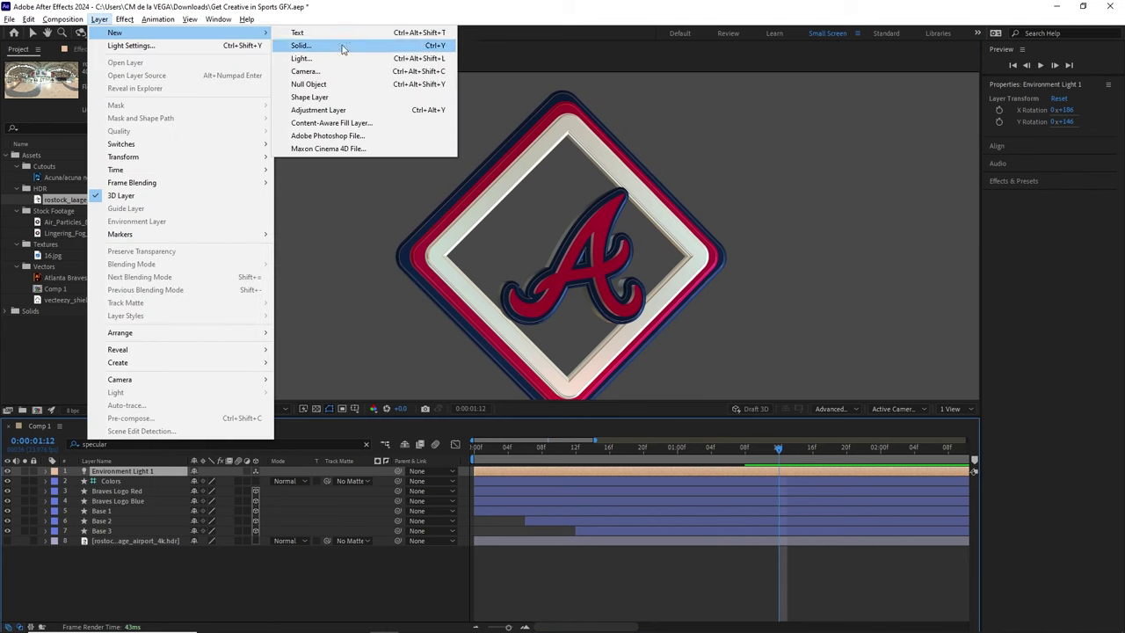
{"action": "left_click", "coordinate": [331, 70]}
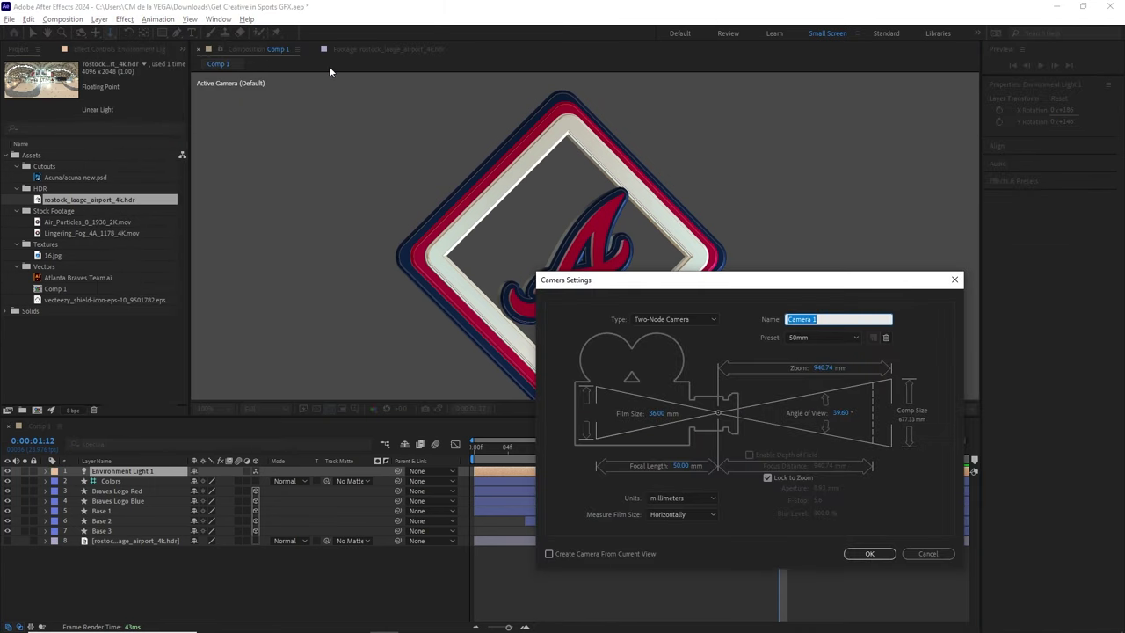
{"action": "left_click_drag", "start_coordinate": [751, 279], "coordinate": [473, 218]}
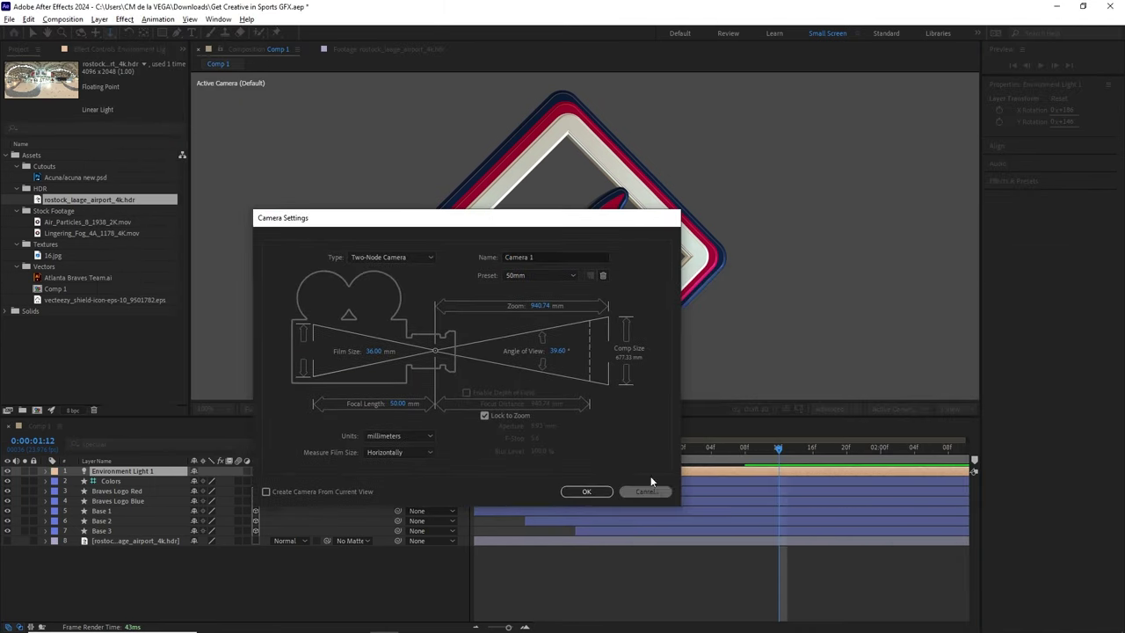
{"action": "left_click", "coordinate": [651, 489]}
Step: Add a two-node camera named Camera 1 with the 50mm preset
{"action": "left_click", "coordinate": [99, 19]}
{"action": "mouse_move", "coordinate": [114, 31]}
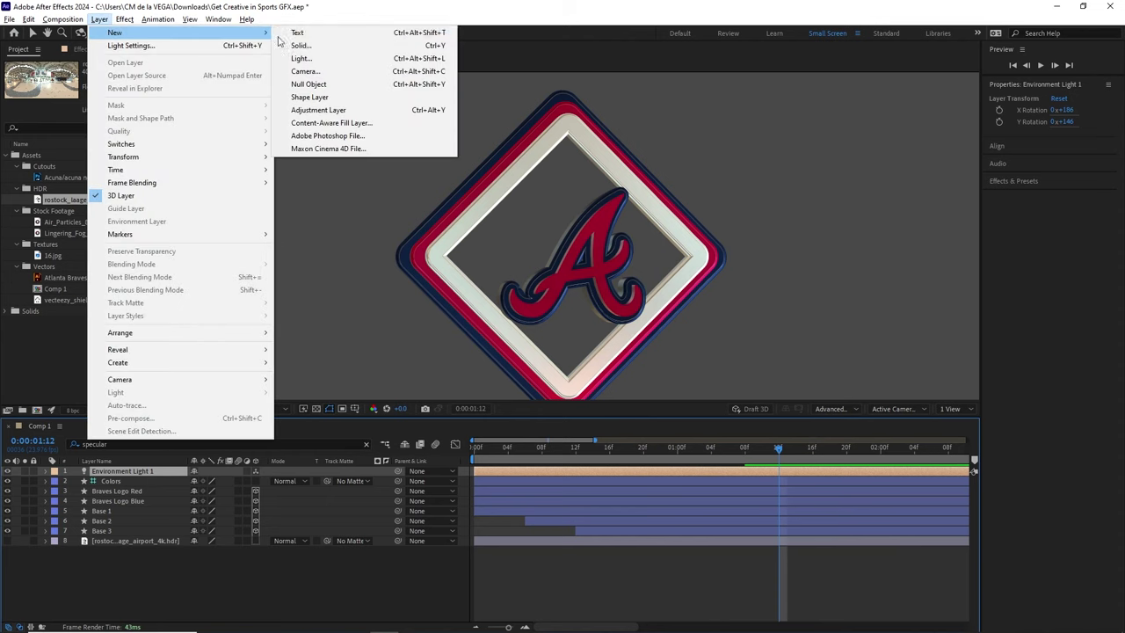
{"action": "left_click", "coordinate": [323, 71]}
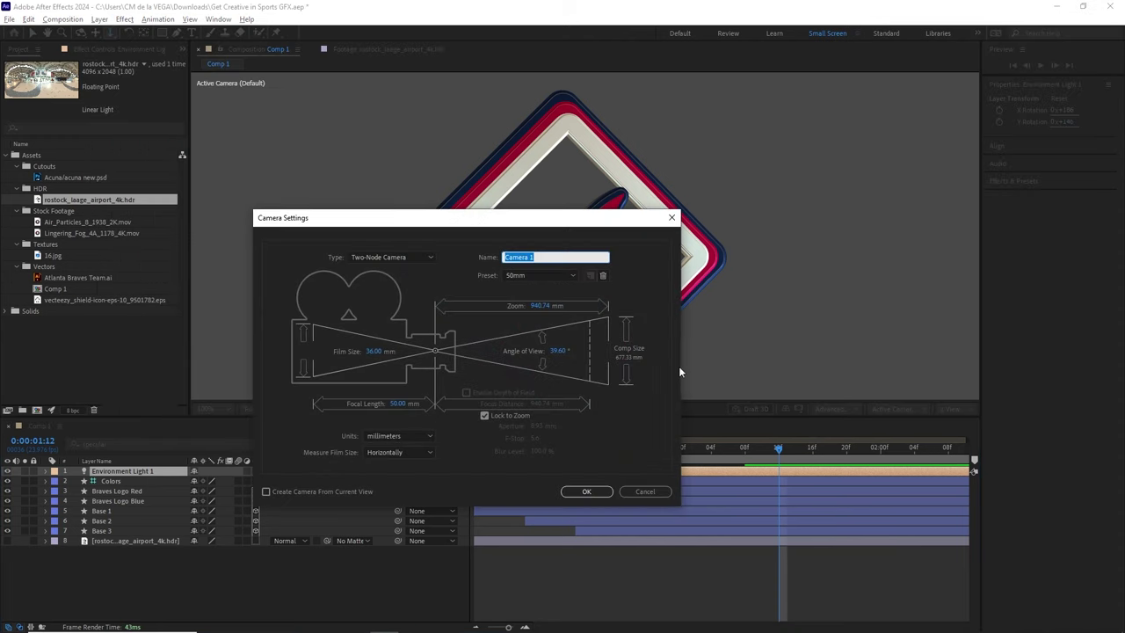
{"action": "left_click", "coordinate": [391, 257]}
{"action": "left_click", "coordinate": [532, 273]}
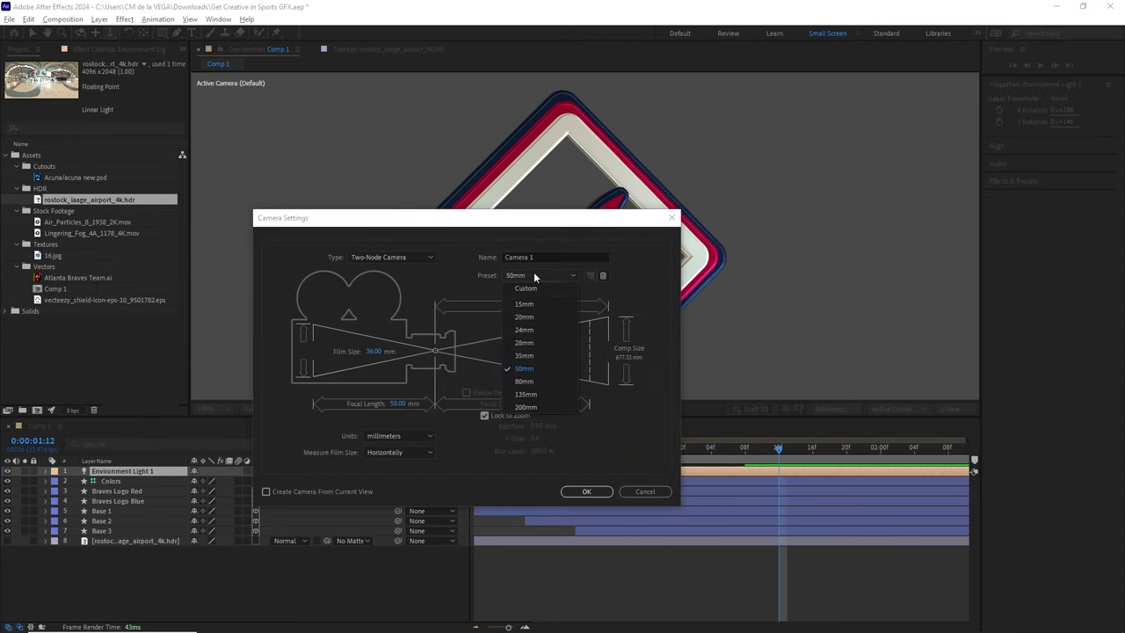
{"action": "left_click", "coordinate": [537, 367]}
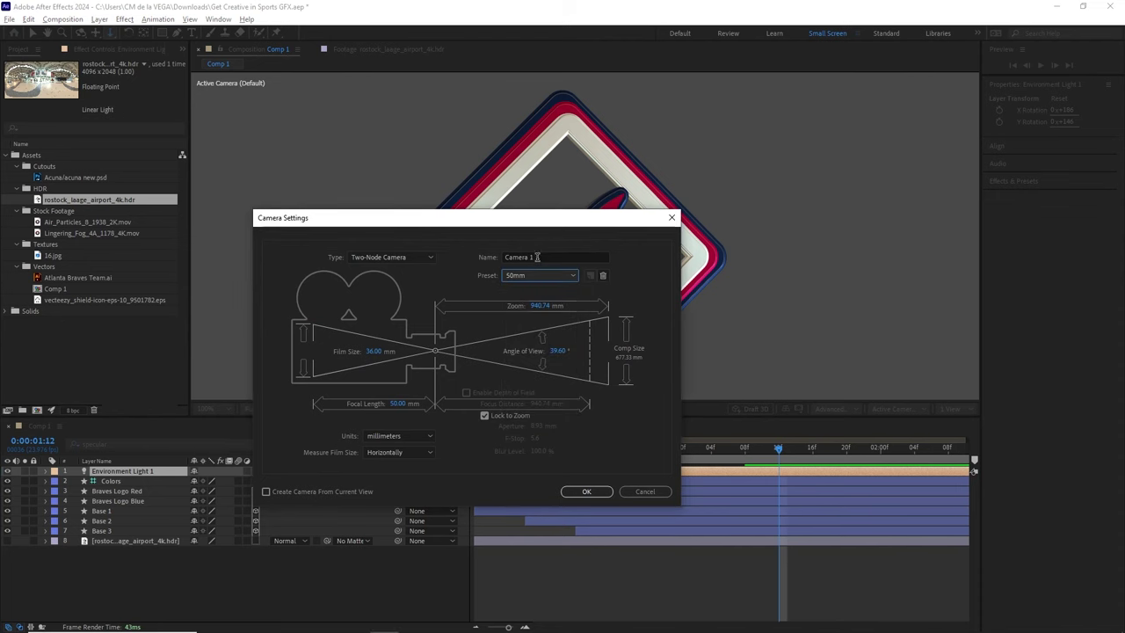
{"action": "left_click", "coordinate": [586, 491]}
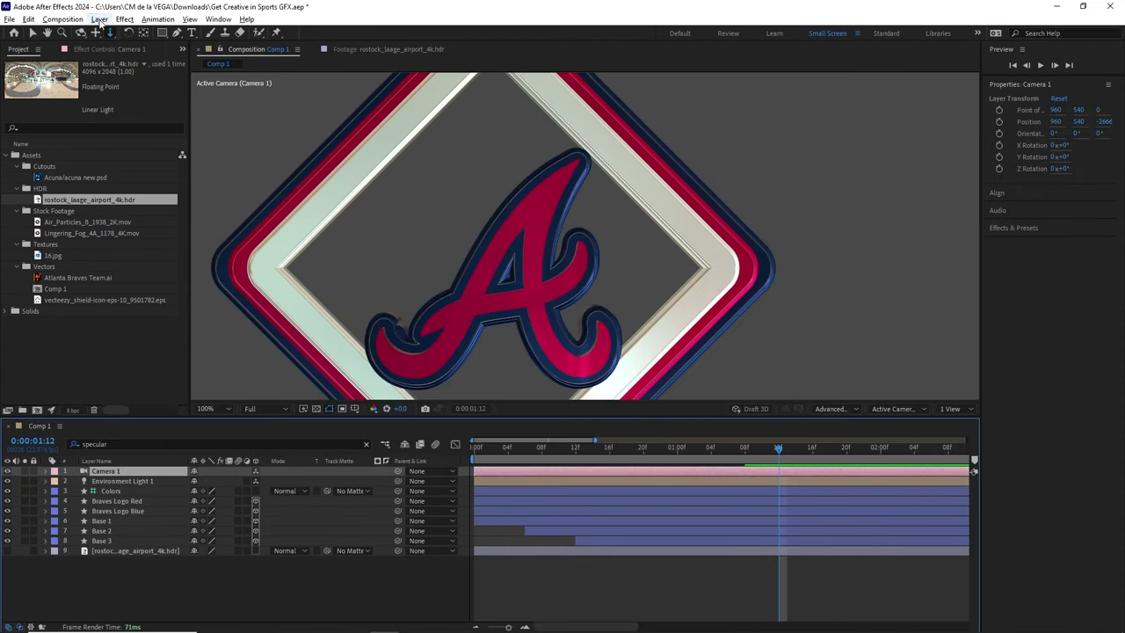
Step: Add a null object above the camera and duplicate it
{"action": "left_click", "coordinate": [99, 19]}
{"action": "mouse_move", "coordinate": [112, 33]}
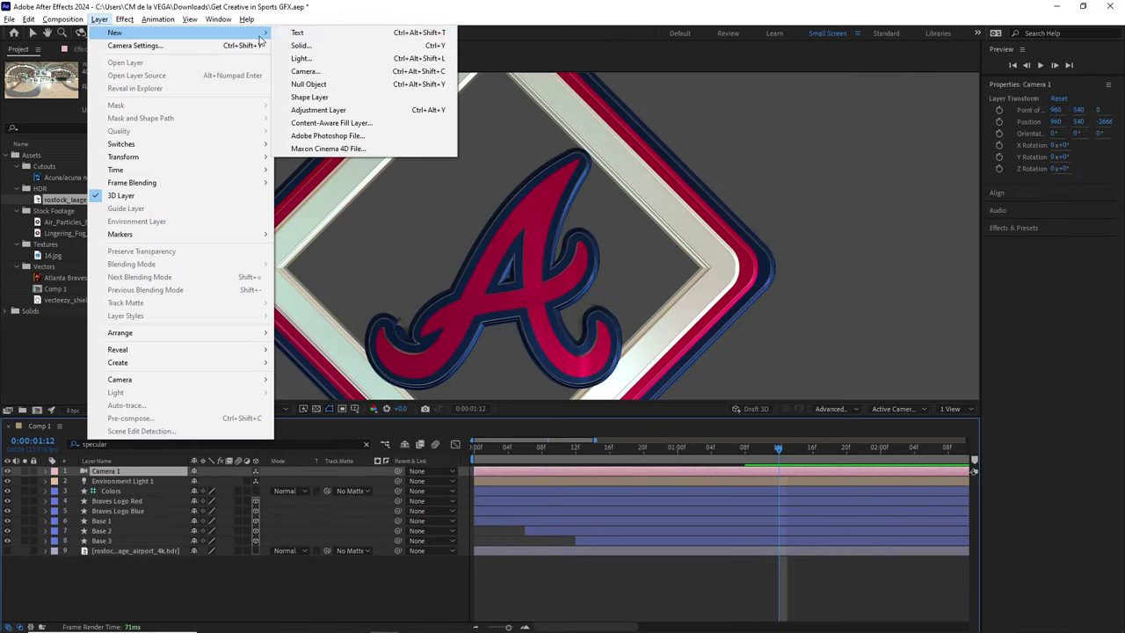
{"action": "left_click", "coordinate": [306, 85]}
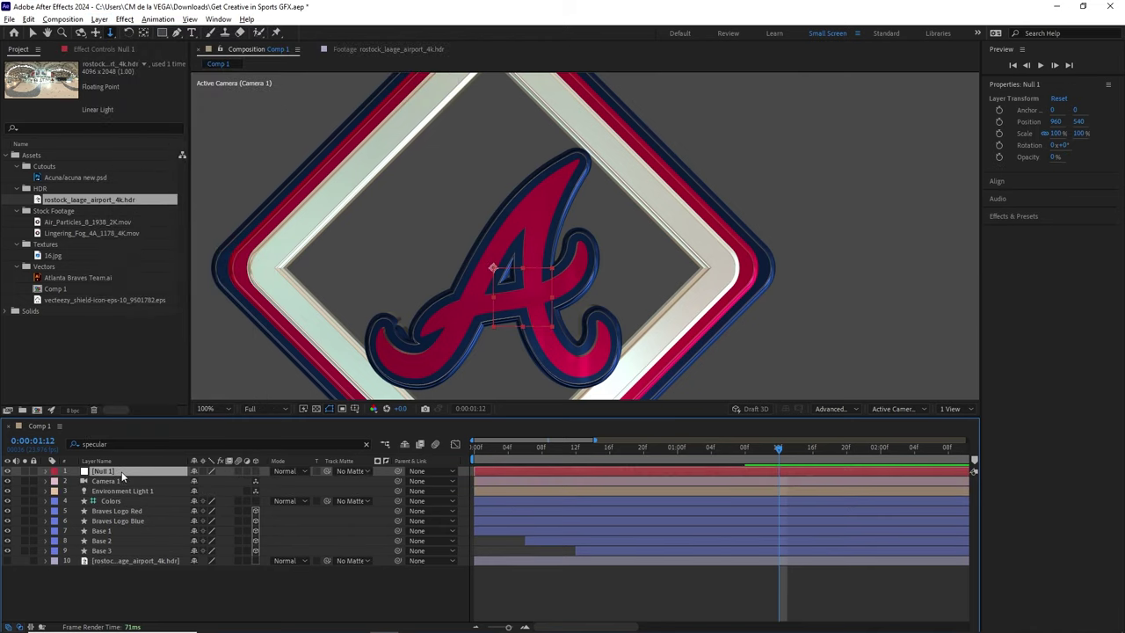
{"action": "key", "text": "ctrl+d"}
{"action": "key", "text": "ctrl+Down"}
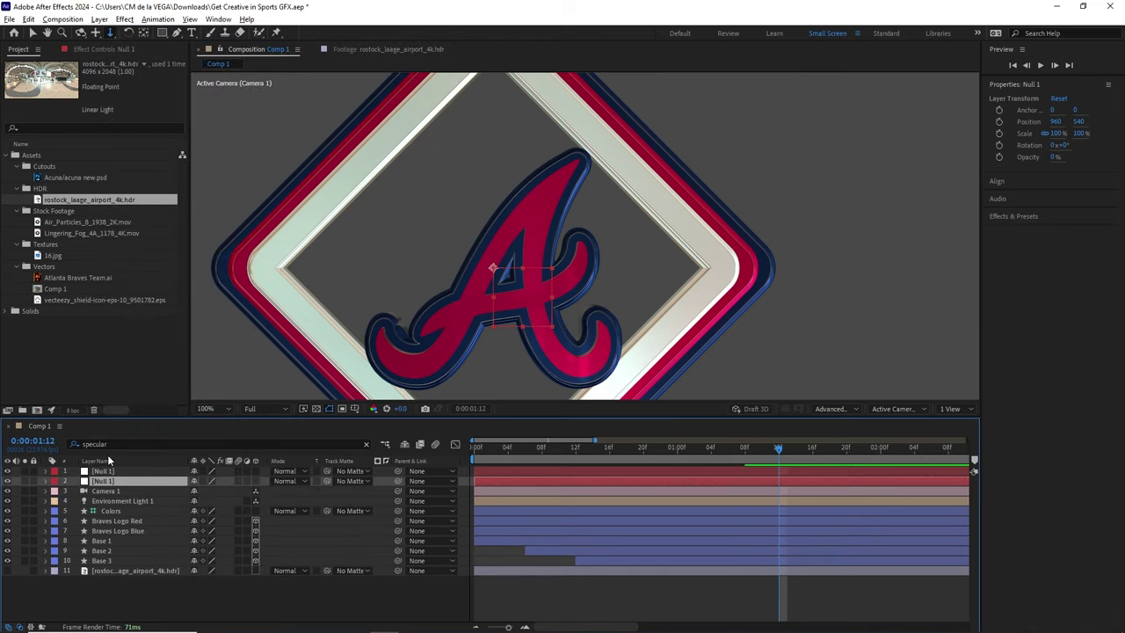
Step: Rename the lower null Move and the upper null Rotate, and make both of them 3D layers
{"action": "key", "text": "Return"}
{"action": "type", "text": "Move"}
{"action": "key", "text": "Return"}
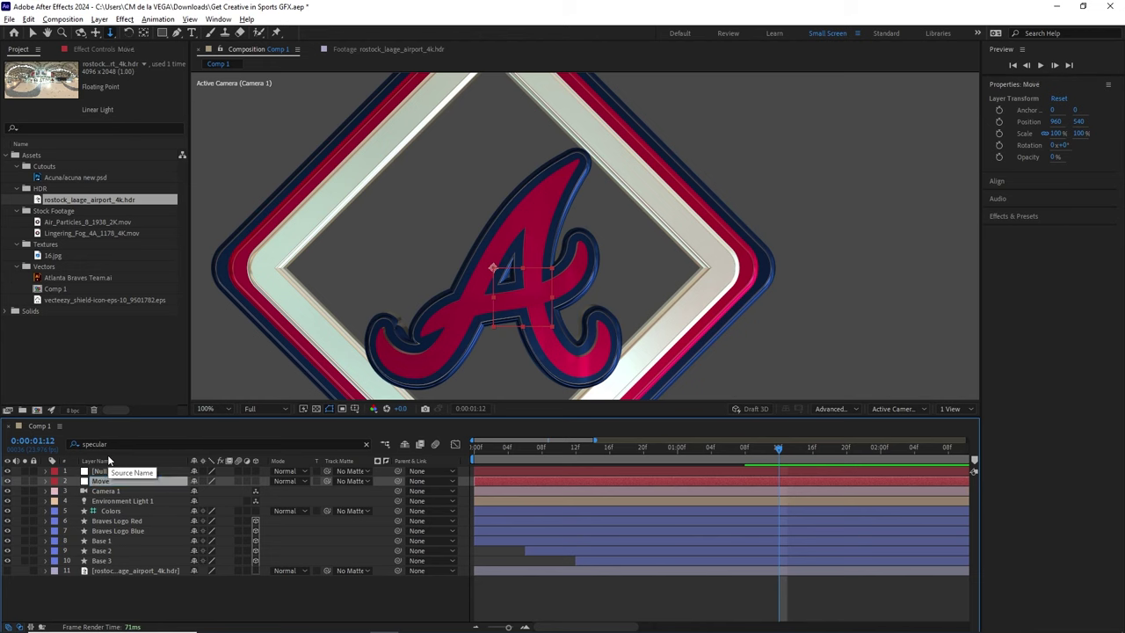
{"action": "key", "text": "ctrl+Up"}
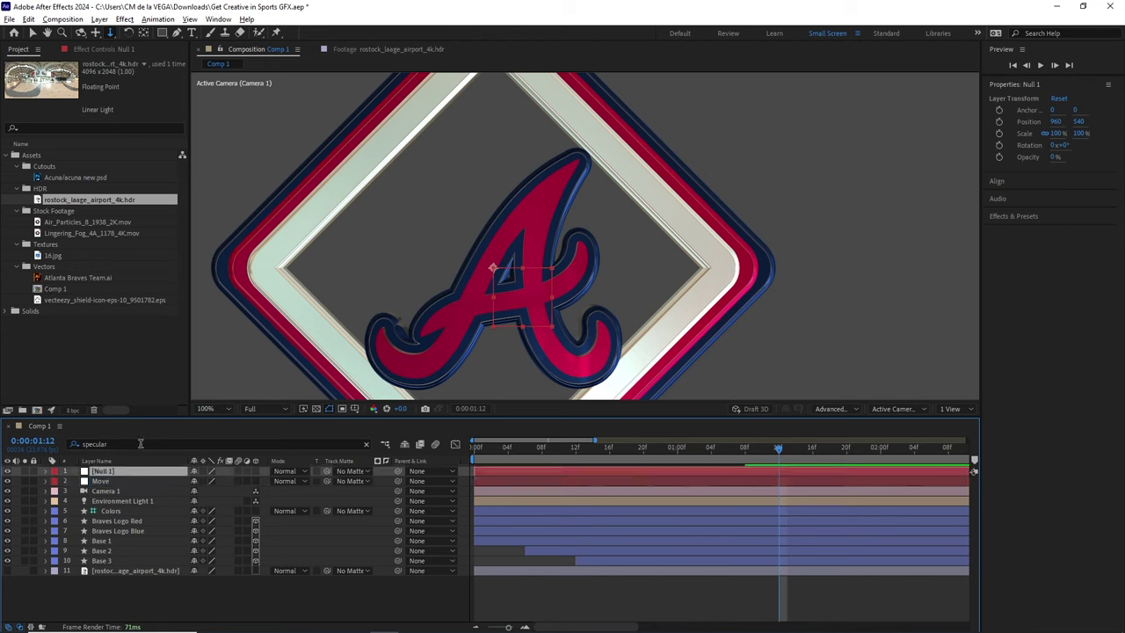
{"action": "key", "text": "Return"}
{"action": "type", "text": "Rotate"}
{"action": "key", "text": "Return"}
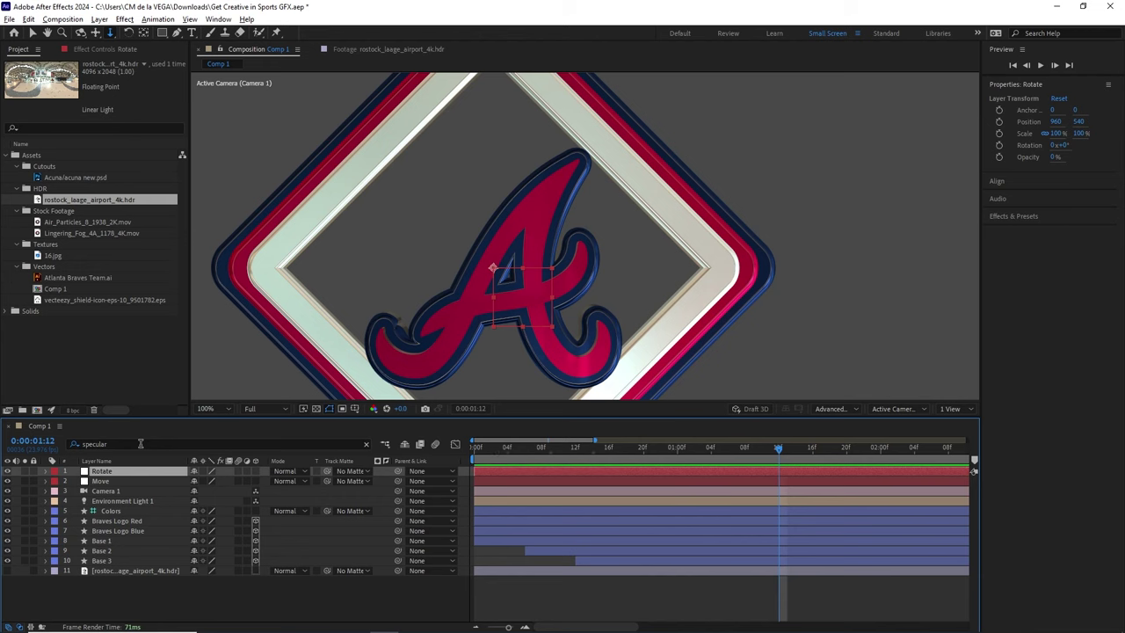
{"action": "left_click", "coordinate": [123, 482], "text": "shift"}
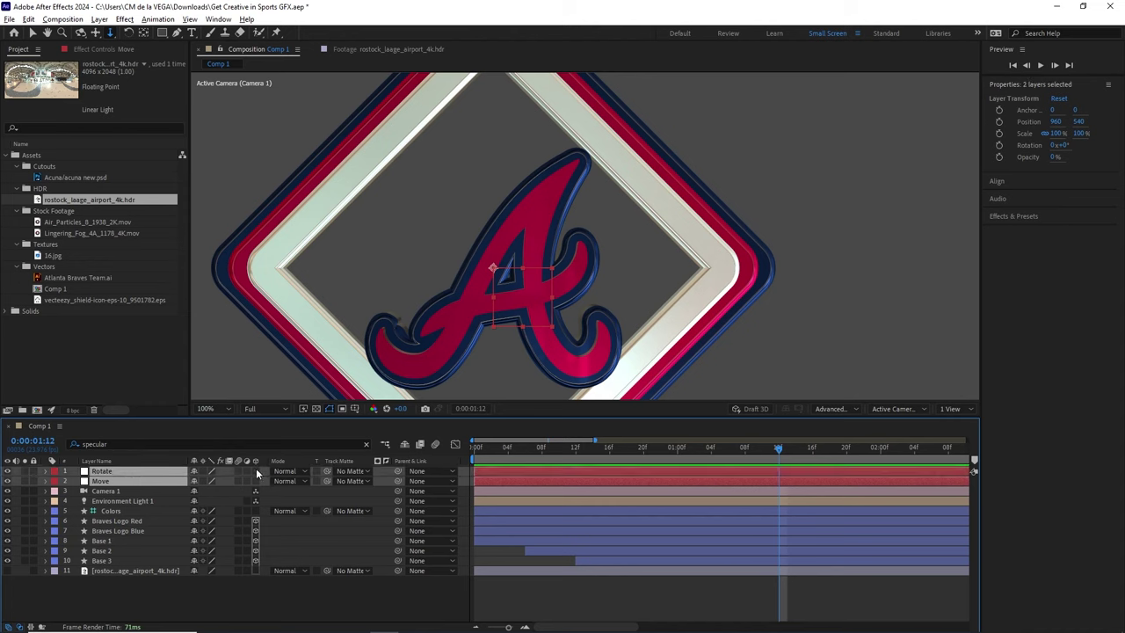
{"action": "left_click_drag", "start_coordinate": [256, 470], "coordinate": [258, 477]}
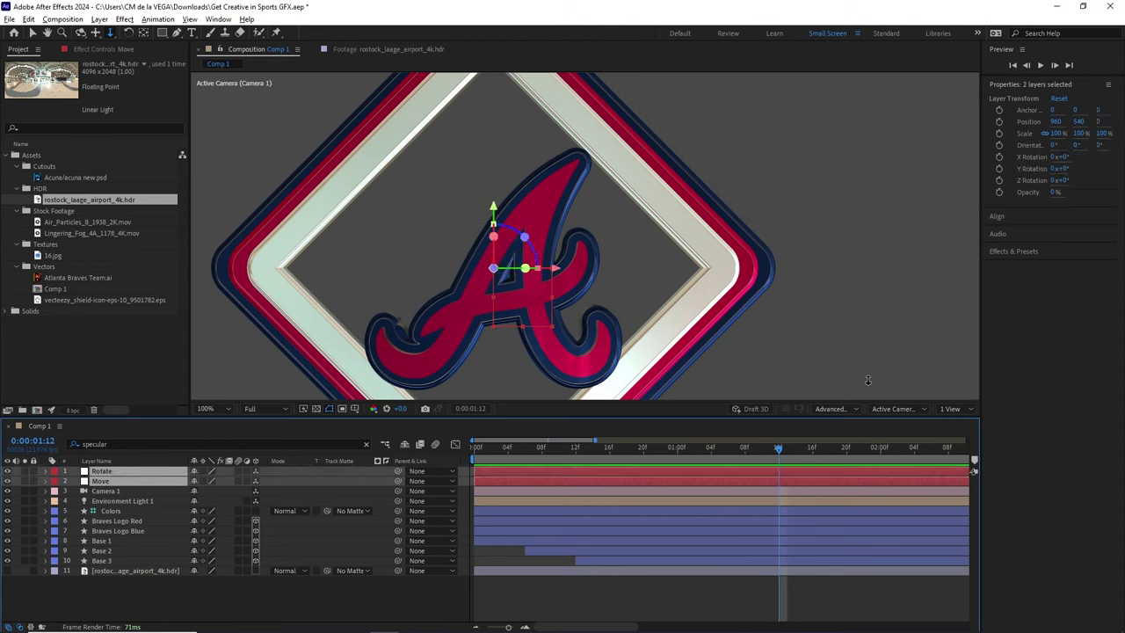
Step: Split the composition viewer into two views and show the Top view beside the active camera
{"action": "left_click", "coordinate": [950, 408]}
{"action": "left_click", "coordinate": [967, 433]}
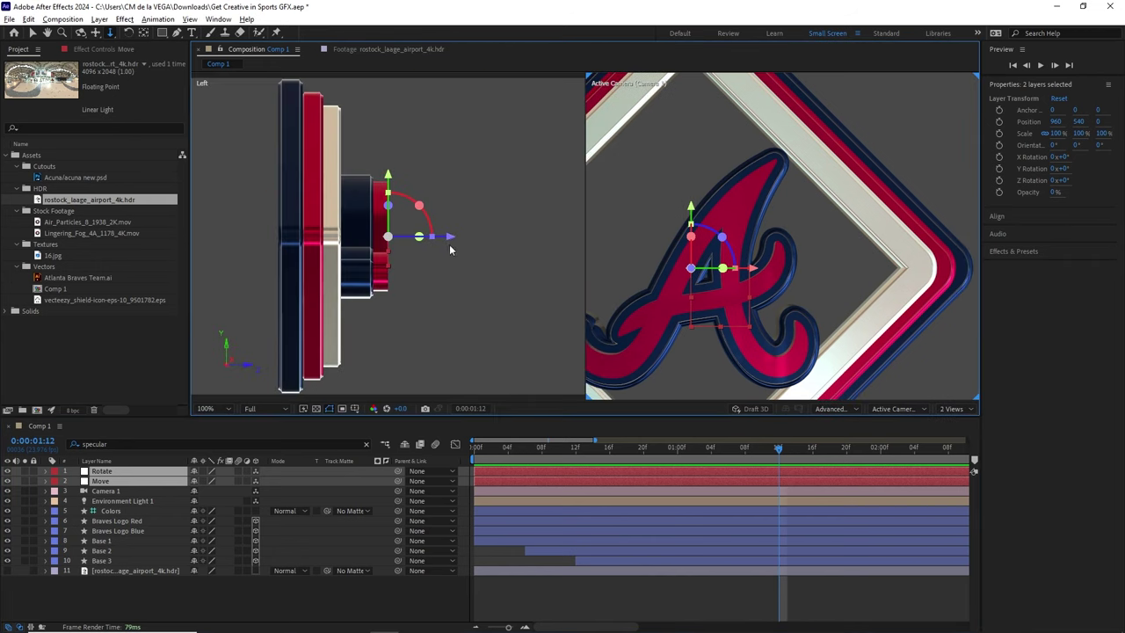
{"action": "left_click", "coordinate": [450, 250]}
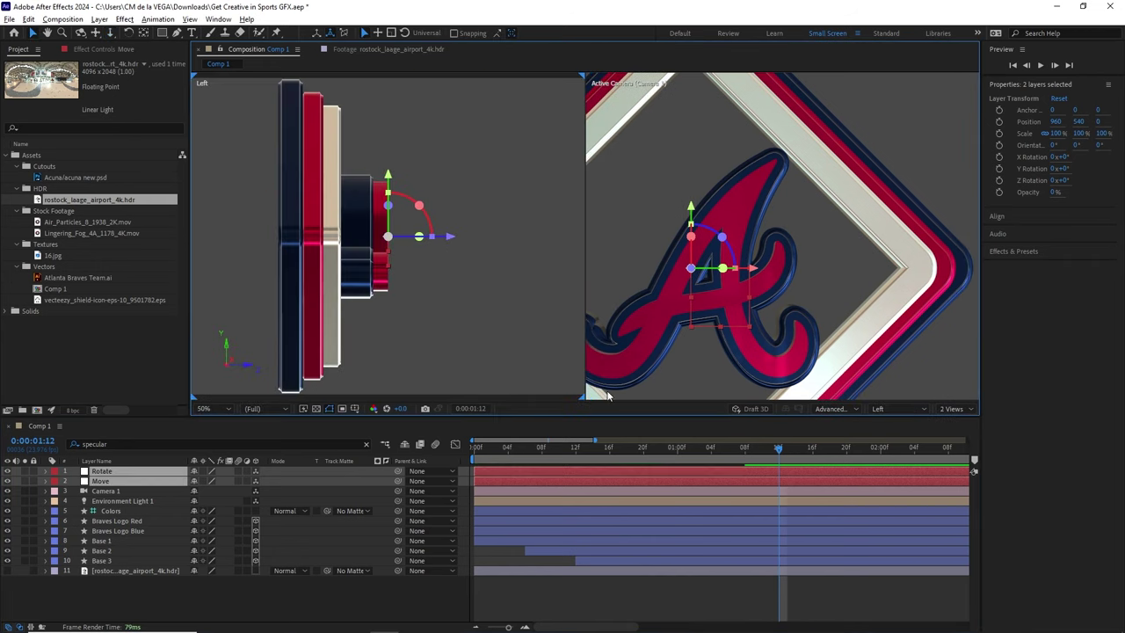
{"action": "left_click", "coordinate": [896, 408]}
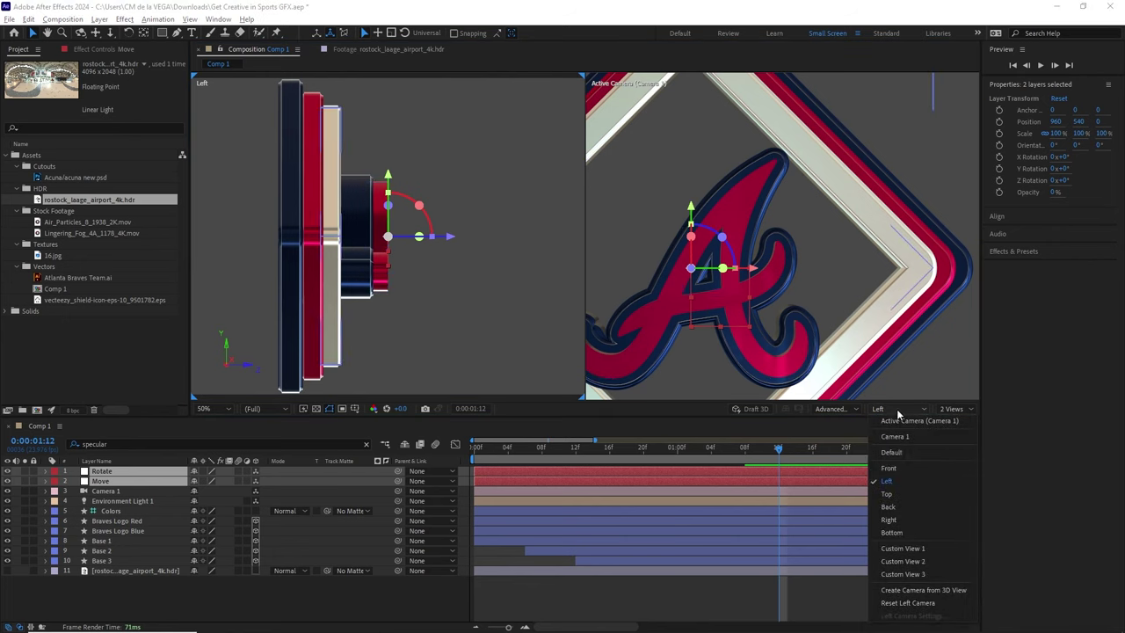
{"action": "left_click", "coordinate": [913, 494]}
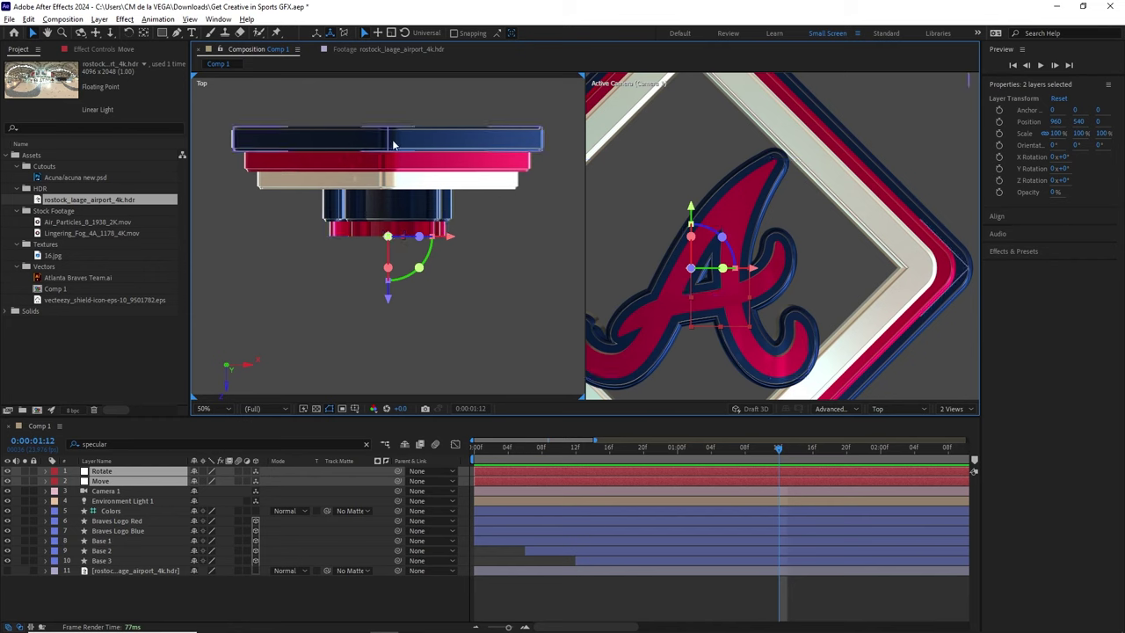
Step: Move the Rotate and Move nulls back in depth into the logo and set the Z position of each to 150
{"action": "left_click_drag", "start_coordinate": [389, 303], "coordinate": [393, 257]}
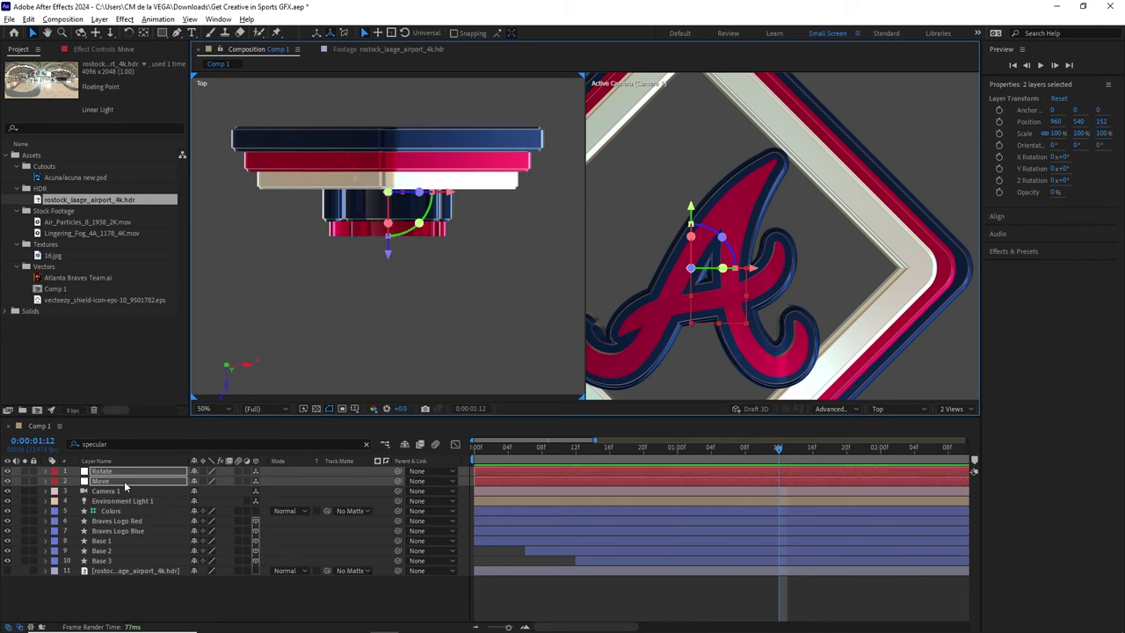
{"action": "key", "text": "p"}
{"action": "left_click", "coordinate": [253, 498]}
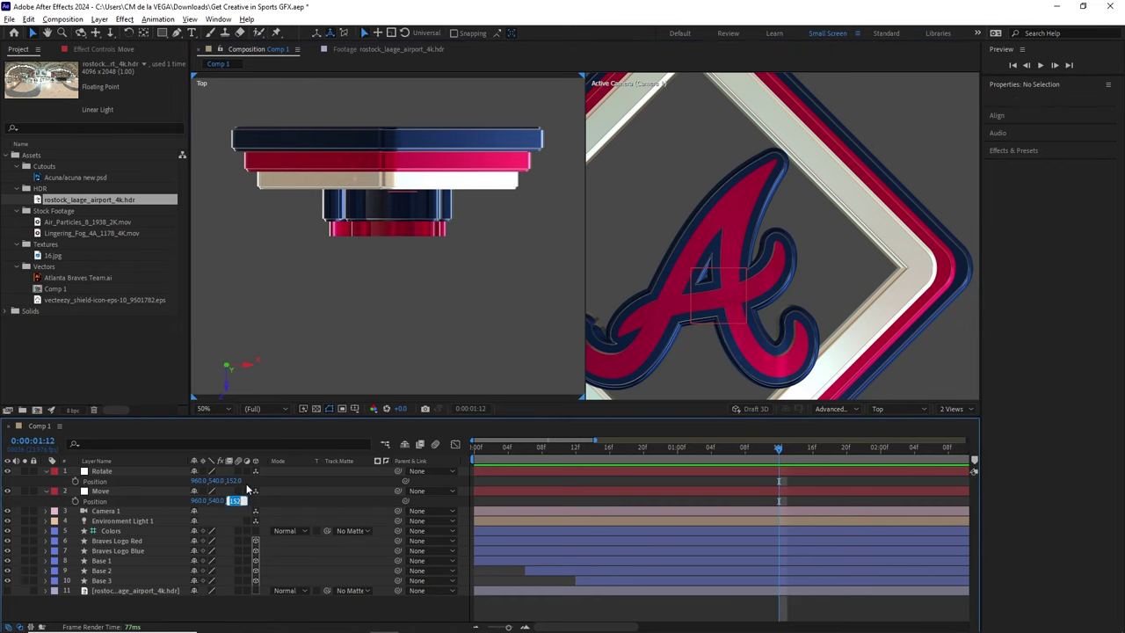
{"action": "left_click", "coordinate": [247, 490]}
{"action": "left_click", "coordinate": [239, 481]}
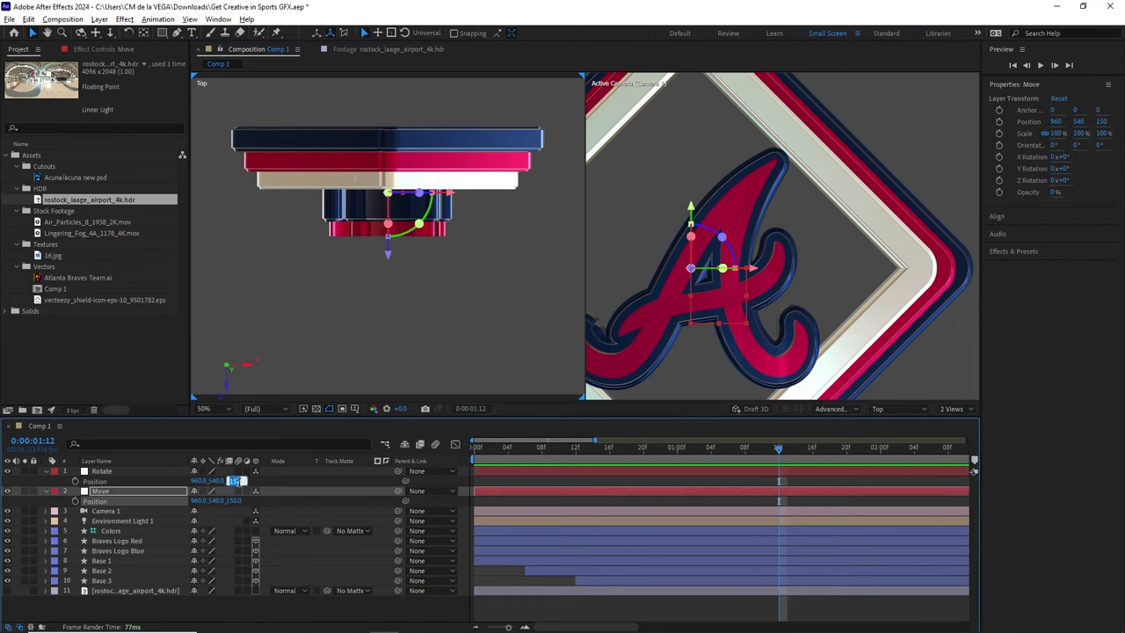
{"action": "type", "text": "150"}
{"action": "key", "text": "Return"}
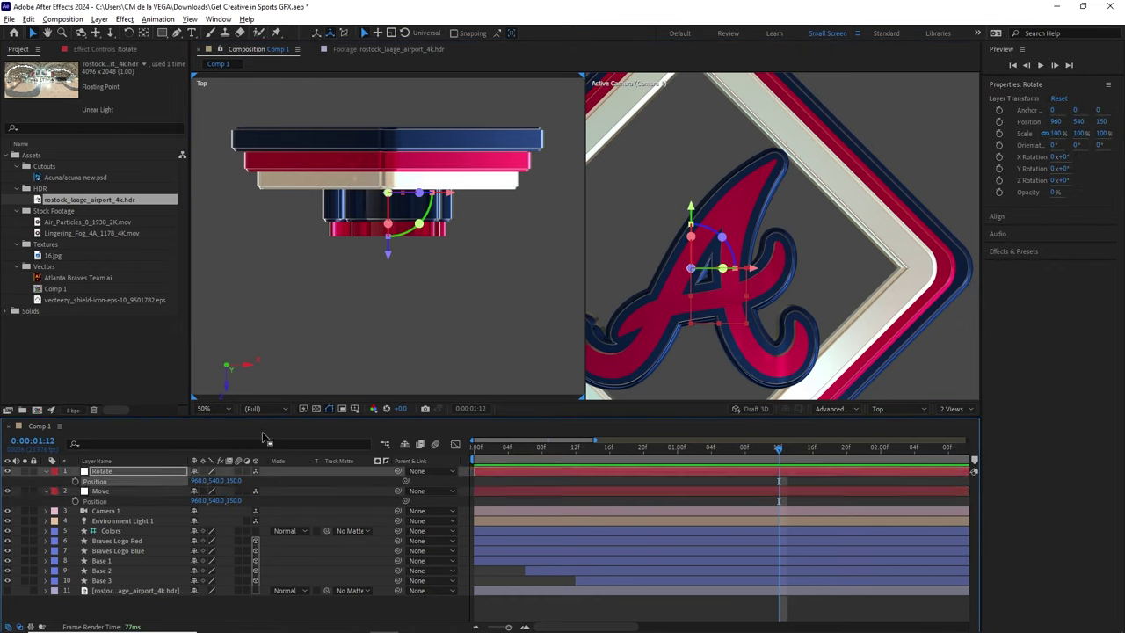
Step: Parent Camera 1 to the Move null
{"action": "left_click", "coordinate": [114, 512]}
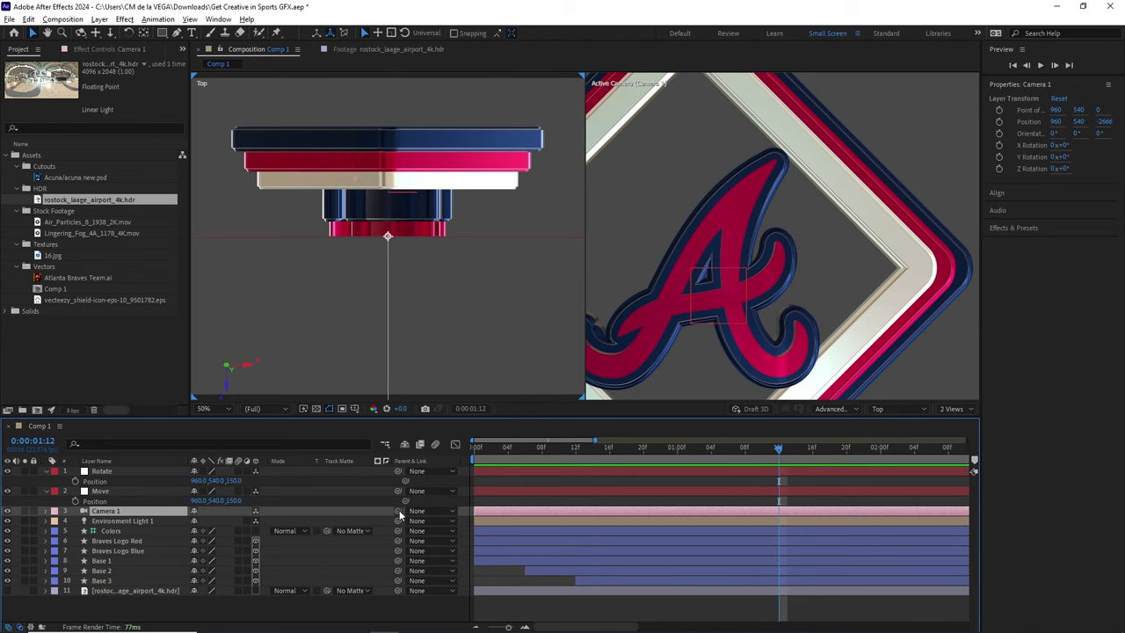
{"action": "left_click_drag", "start_coordinate": [140, 519], "coordinate": [112, 496]}
Step: Separate the dimensions of the Move null's Position and parent Move to the Rotate null
{"action": "left_click", "coordinate": [102, 491]}
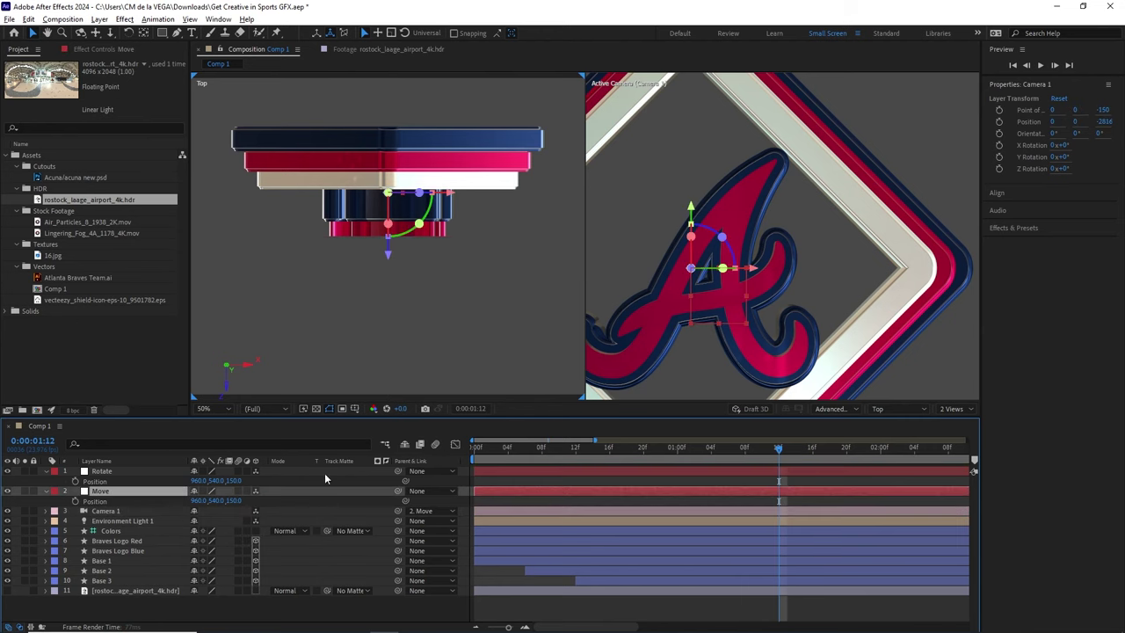
{"action": "key", "text": "Return"}
{"action": "right_click", "coordinate": [113, 498]}
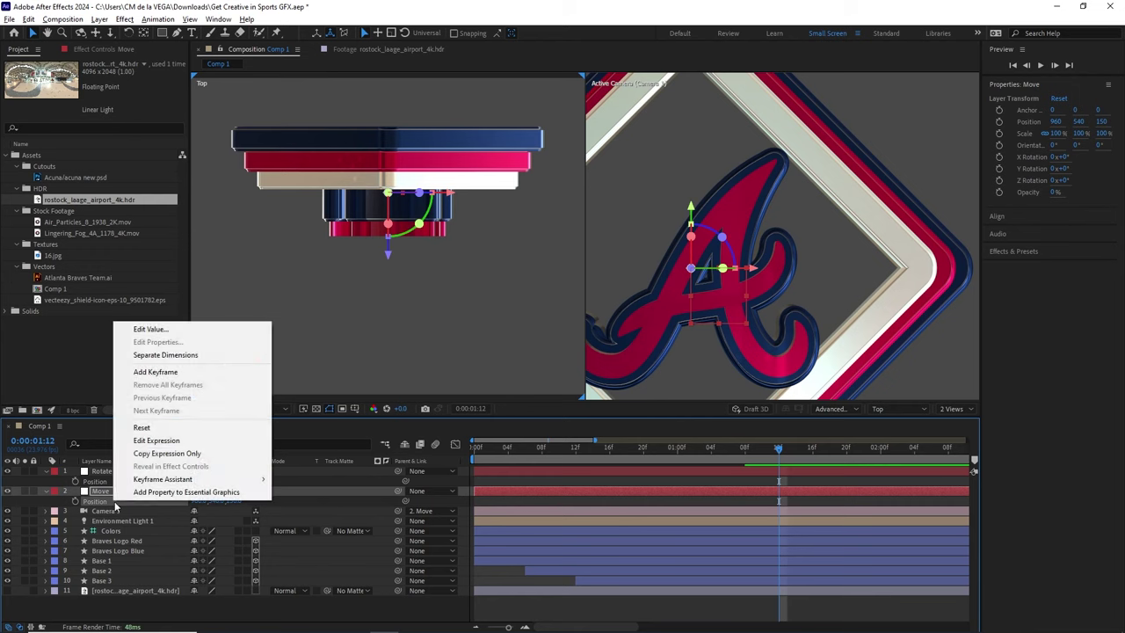
{"action": "left_click", "coordinate": [205, 355]}
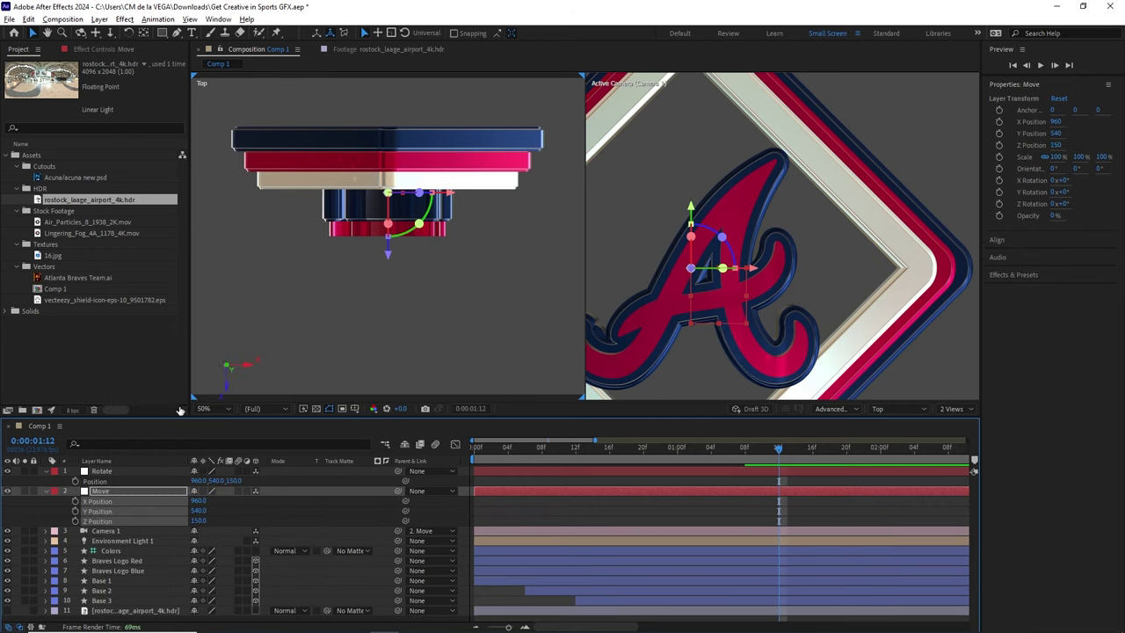
{"action": "left_click", "coordinate": [124, 493]}
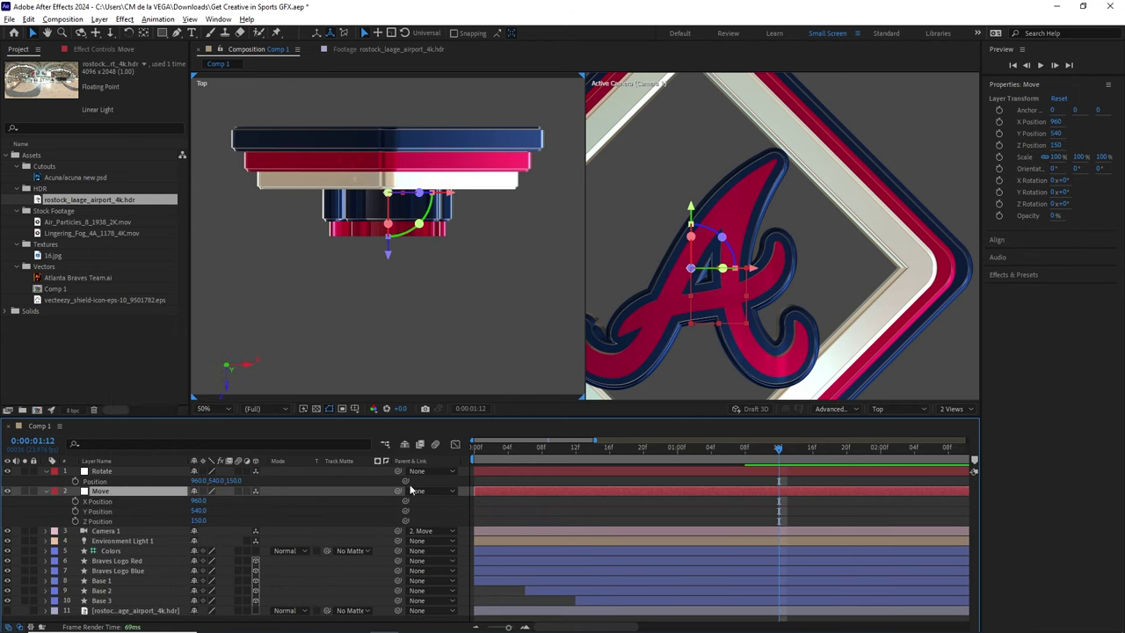
{"action": "left_click_drag", "start_coordinate": [400, 493], "coordinate": [126, 474]}
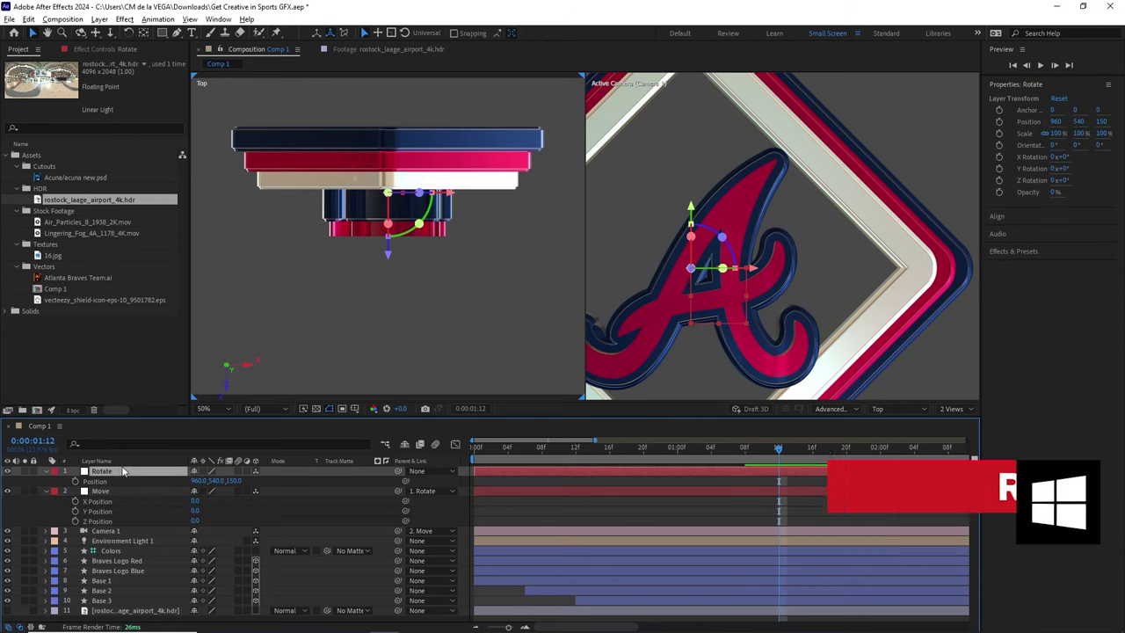
Step: Reveal the Rotate null's rotation properties and return the composition viewer to a single active-camera view
{"action": "left_click", "coordinate": [130, 472]}
{"action": "key", "text": "r"}
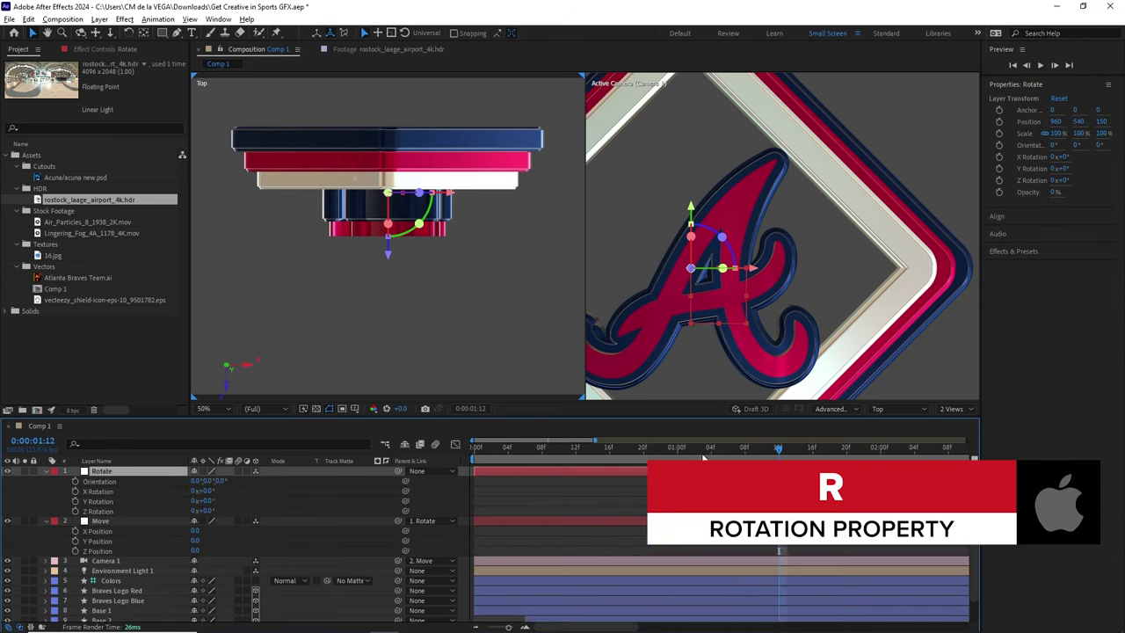
{"action": "left_click", "coordinate": [961, 409]}
{"action": "left_click", "coordinate": [946, 329]}
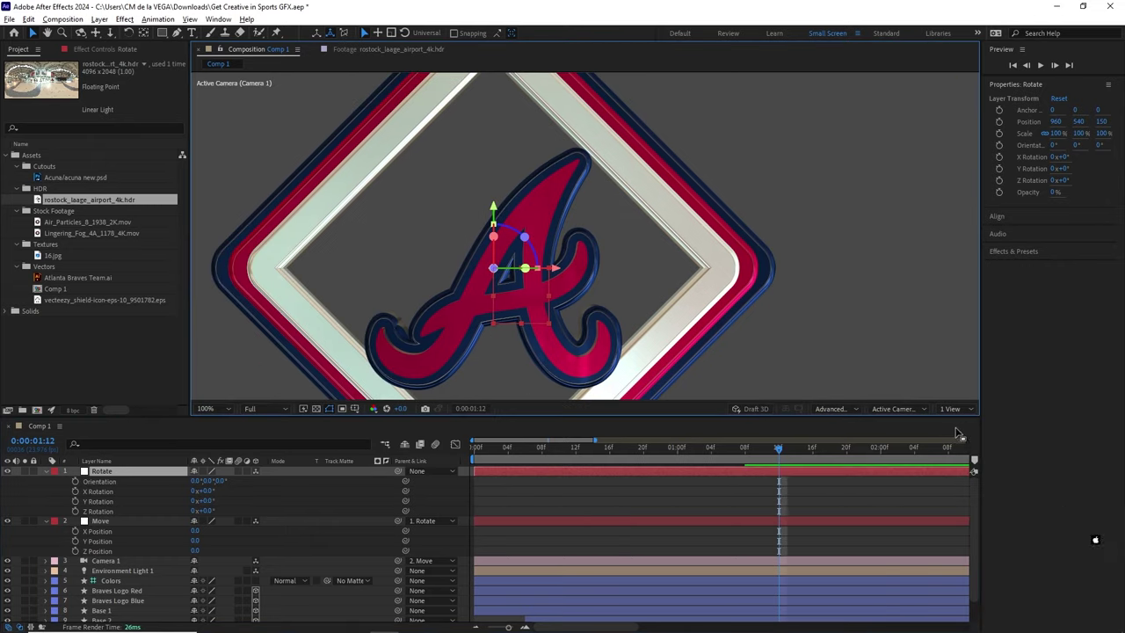
Step: At the first frame, in the active camera view, set the Move null's Z Position to 59
{"action": "left_click_drag", "start_coordinate": [789, 446], "coordinate": [465, 488]}
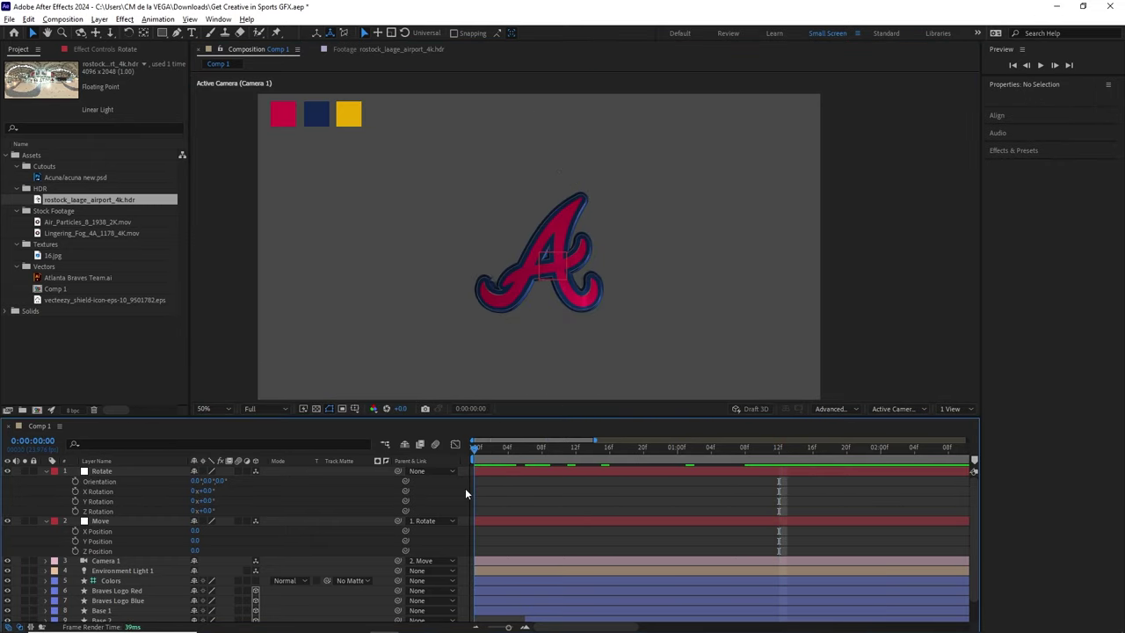
{"action": "left_click", "coordinate": [909, 407]}
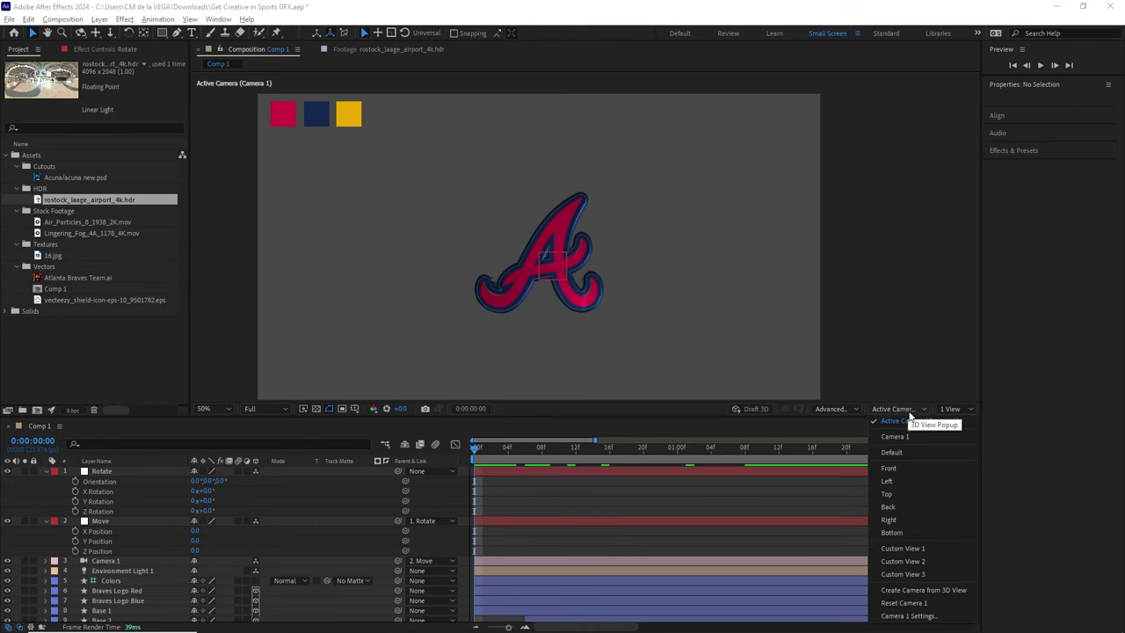
{"action": "left_click", "coordinate": [940, 422]}
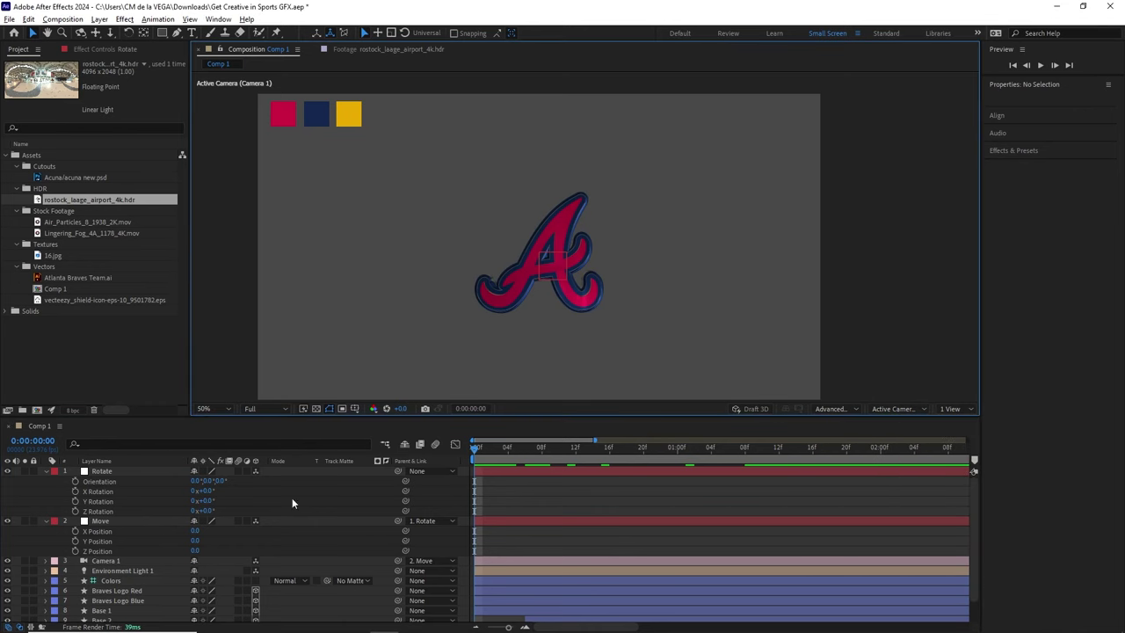
{"action": "left_click_drag", "start_coordinate": [197, 552], "coordinate": [674, 459]}
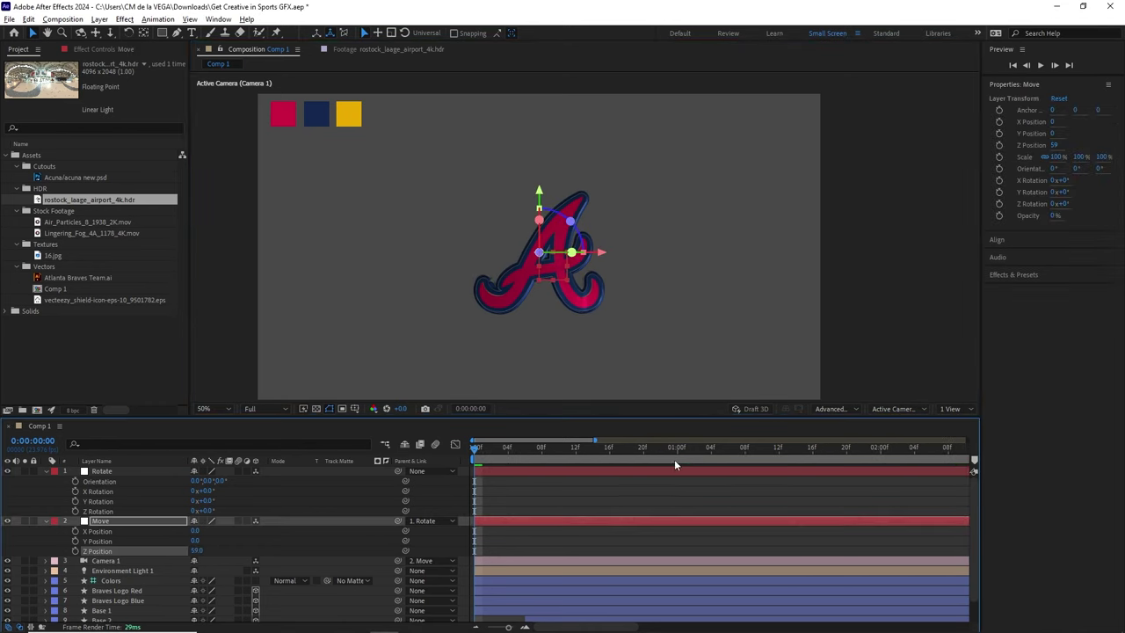
{"action": "mouse_move", "coordinate": [197, 551]}
{"action": "left_mouse_down"}
{"action": "mouse_move", "coordinate": [257, 548]}
{"action": "mouse_move", "coordinate": [184, 550]}
{"action": "mouse_move", "coordinate": [209, 549]}
{"action": "mouse_move", "coordinate": [209, 531]}
{"action": "mouse_move", "coordinate": [197, 531]}
{"action": "left_mouse_up"}
{"action": "key", "text": "ctrl+z"}
{"action": "key", "text": "ctrl+z"}
Step: Set the Rotate null's X Rotation to 13° and Y Rotation to -17° and keyframe both at the first frame
{"action": "mouse_move", "coordinate": [668, 450]}
{"action": "left_mouse_down"}
{"action": "mouse_move", "coordinate": [569, 459]}
{"action": "mouse_move", "coordinate": [669, 453]}
{"action": "left_mouse_up"}
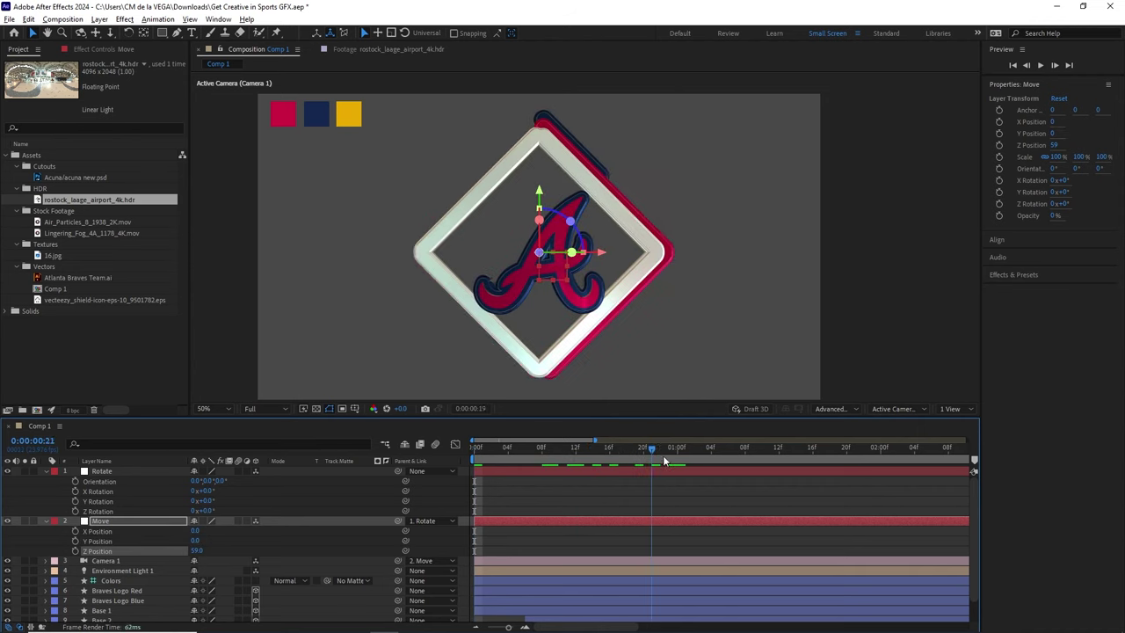
{"action": "left_click_drag", "start_coordinate": [561, 466], "coordinate": [454, 463]}
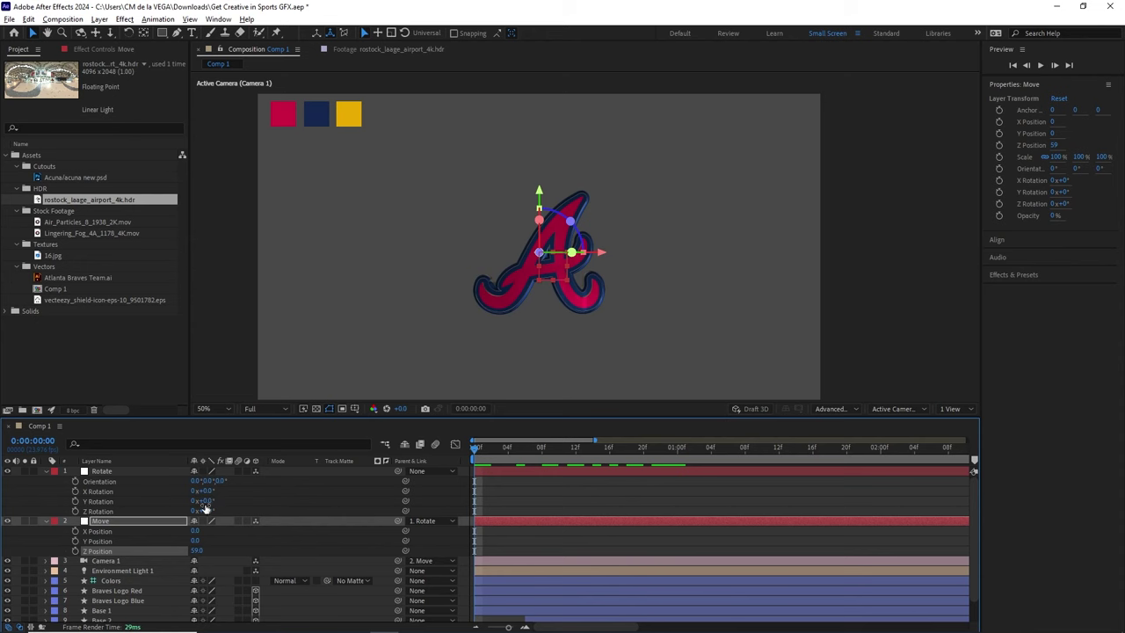
{"action": "mouse_move", "coordinate": [204, 502]}
{"action": "left_mouse_down"}
{"action": "mouse_move", "coordinate": [223, 501]}
{"action": "mouse_move", "coordinate": [202, 500]}
{"action": "mouse_move", "coordinate": [226, 498]}
{"action": "mouse_move", "coordinate": [215, 491]}
{"action": "left_mouse_up"}
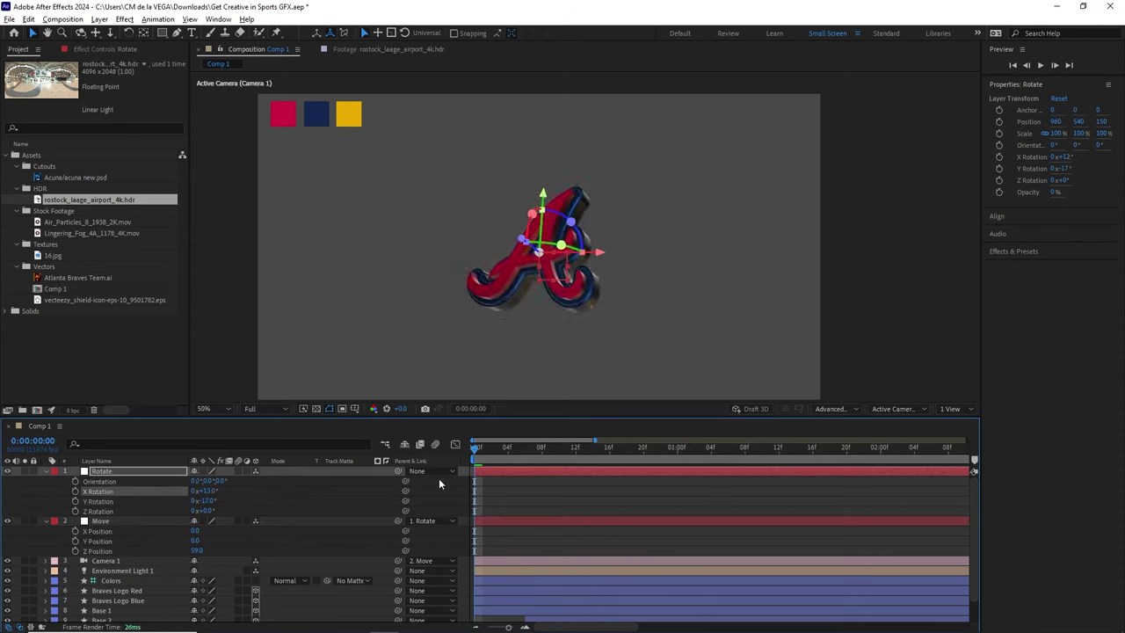
{"action": "left_click", "coordinate": [75, 492]}
{"action": "left_click", "coordinate": [75, 501]}
Step: At 0:00:05:00, keyframe the Rotate null's X Rotation at 0° and swing its Y Rotation to the opposite side of the logo
{"action": "left_click_drag", "start_coordinate": [595, 441], "coordinate": [794, 440]}
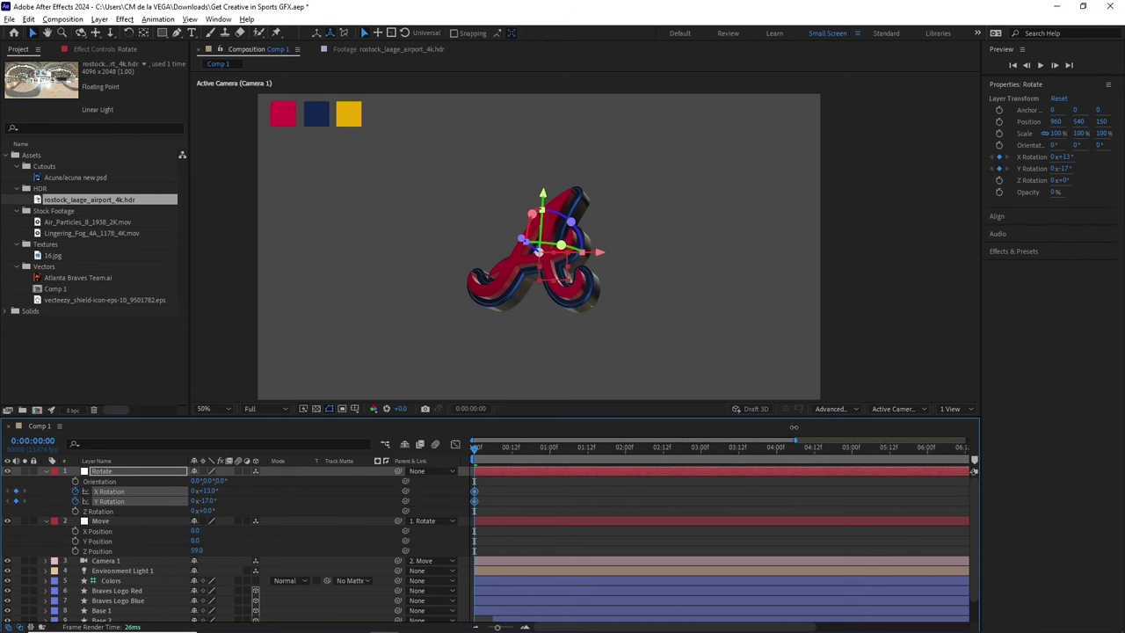
{"action": "left_click", "coordinate": [852, 450]}
{"action": "left_click", "coordinate": [205, 491]}
{"action": "type", "text": "0"}
{"action": "key", "text": "Tab"}
{"action": "key", "text": "Tab"}
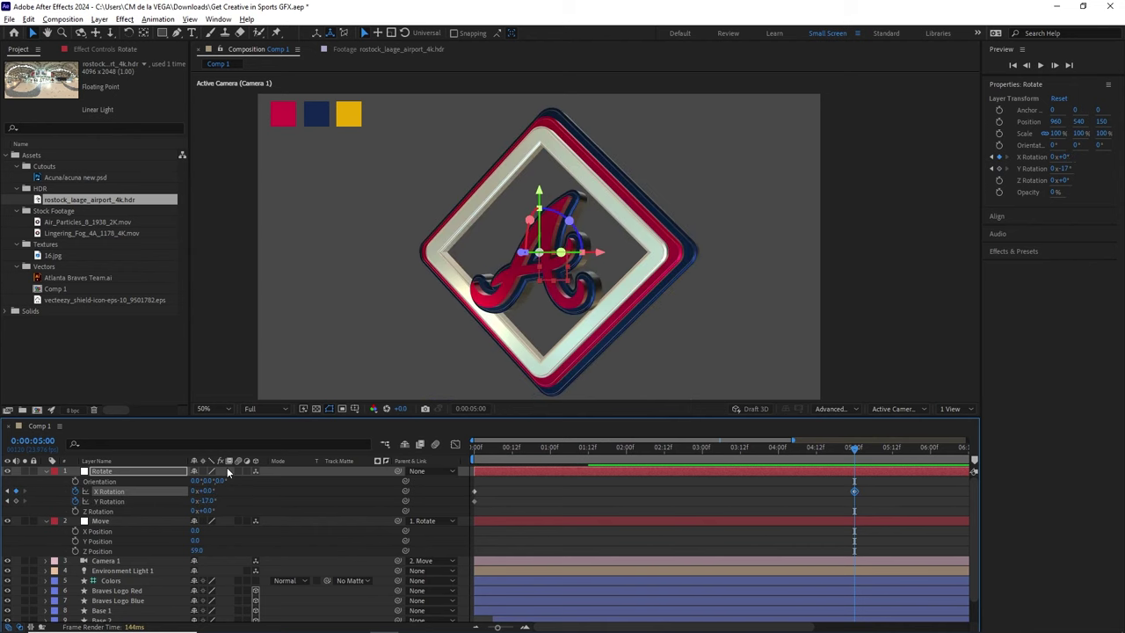
{"action": "type", "text": "-40"}
{"action": "key", "text": "Return"}
{"action": "left_click_drag", "start_coordinate": [196, 502], "coordinate": [277, 491]}
Step: Preview the camera rotation around the logo from the start and return to the first frame
{"action": "key", "text": "Home"}
{"action": "key", "text": "space"}
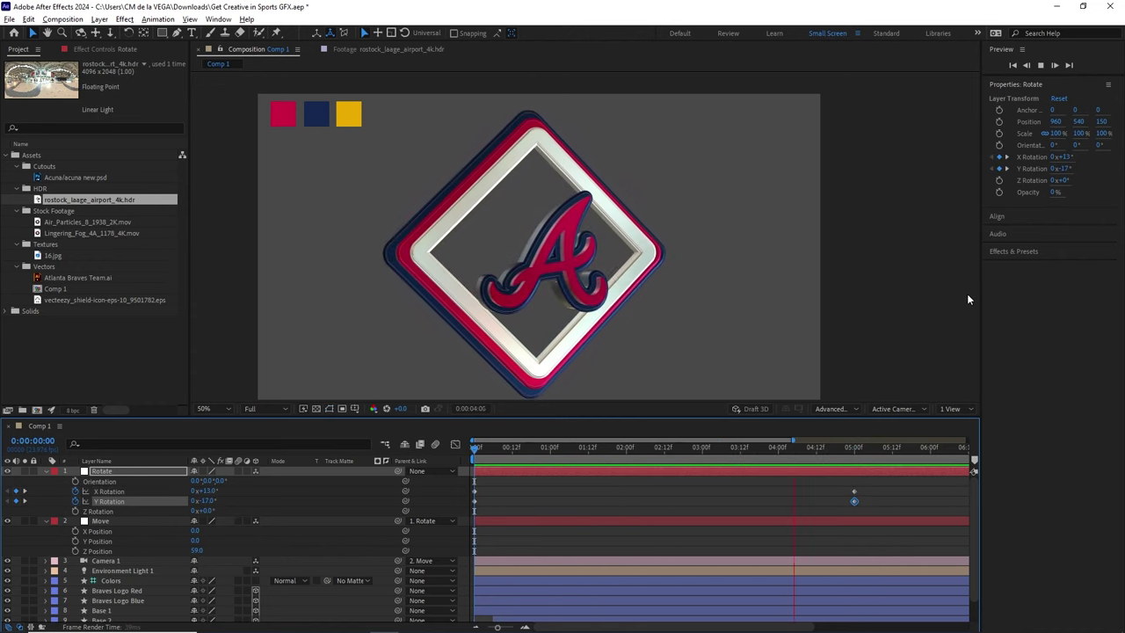
{"action": "key", "text": "space"}
{"action": "key", "text": "space"}
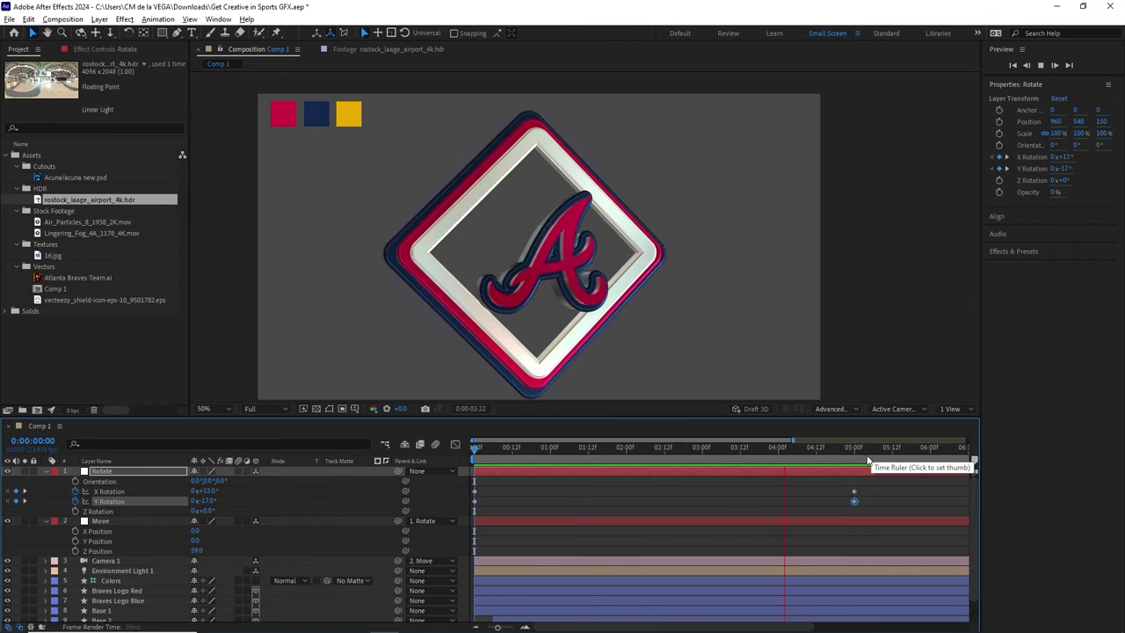
{"action": "key", "text": "space"}
{"action": "key", "text": "space"}
{"action": "key", "text": "space"}
{"action": "left_click_drag", "start_coordinate": [842, 447], "coordinate": [462, 460]}
Step: Collapse the properties of the Rotate and Move nulls and go to 0:00:02:05
{"action": "left_click", "coordinate": [47, 471]}
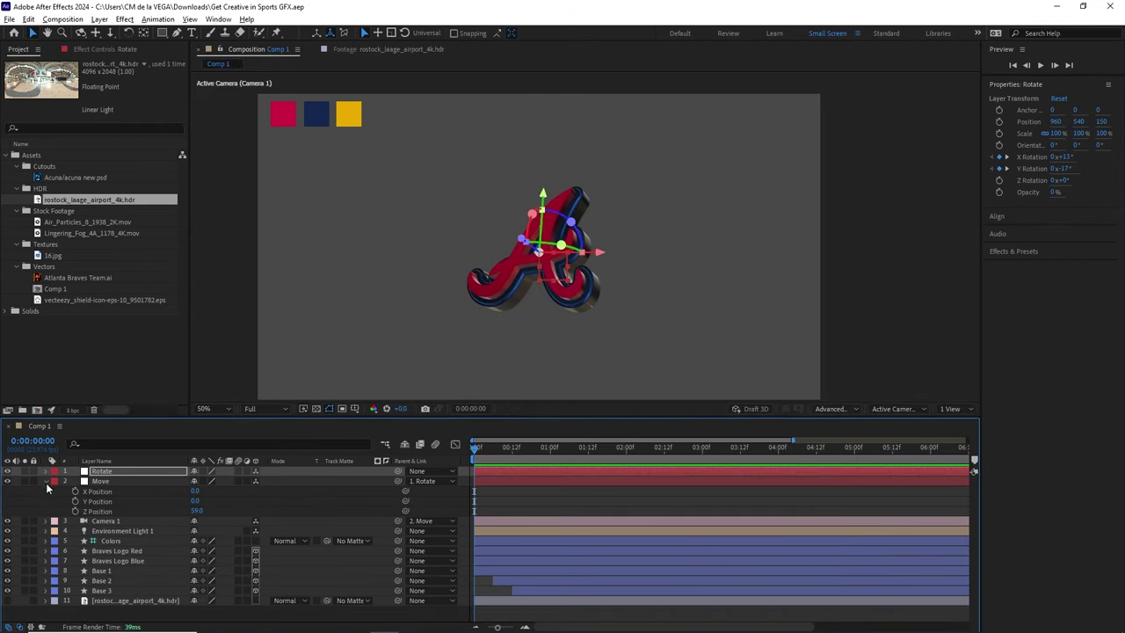
{"action": "left_click", "coordinate": [46, 481]}
{"action": "left_click", "coordinate": [543, 449]}
{"action": "left_click_drag", "start_coordinate": [572, 454], "coordinate": [629, 447]}
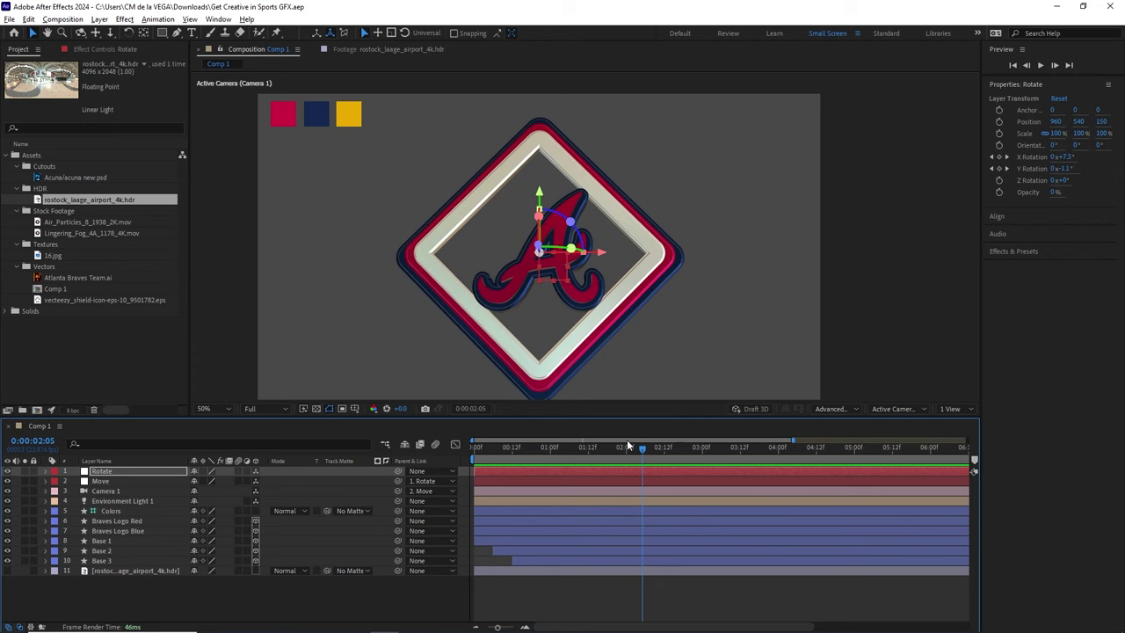
Step: Switch to the browser, look at the asset categories on the Poly Haven site, and return to After Effects
{"action": "left_click", "coordinate": [44, 155]}
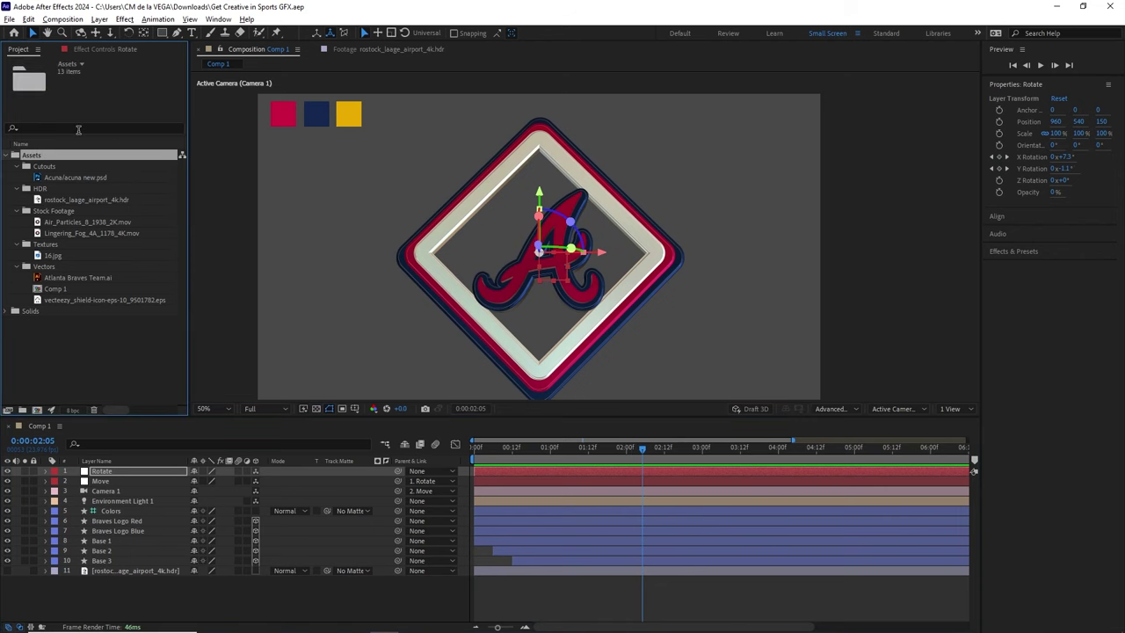
{"action": "key", "text": "alt+Tab"}
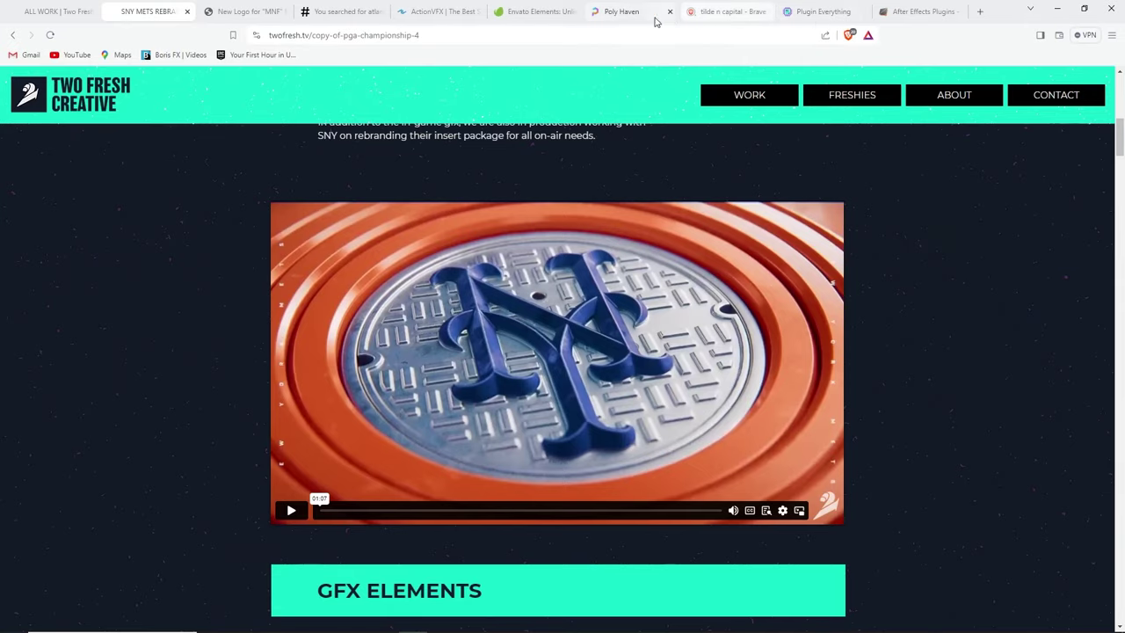
{"action": "left_click", "coordinate": [655, 20]}
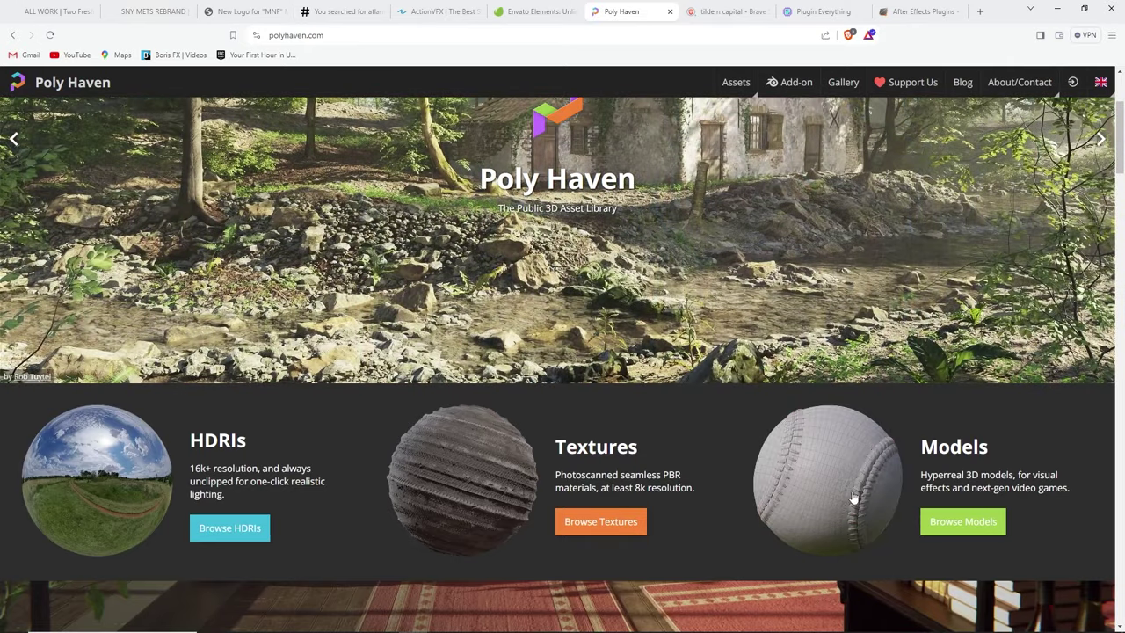
{"action": "key", "text": "alt+Tab"}
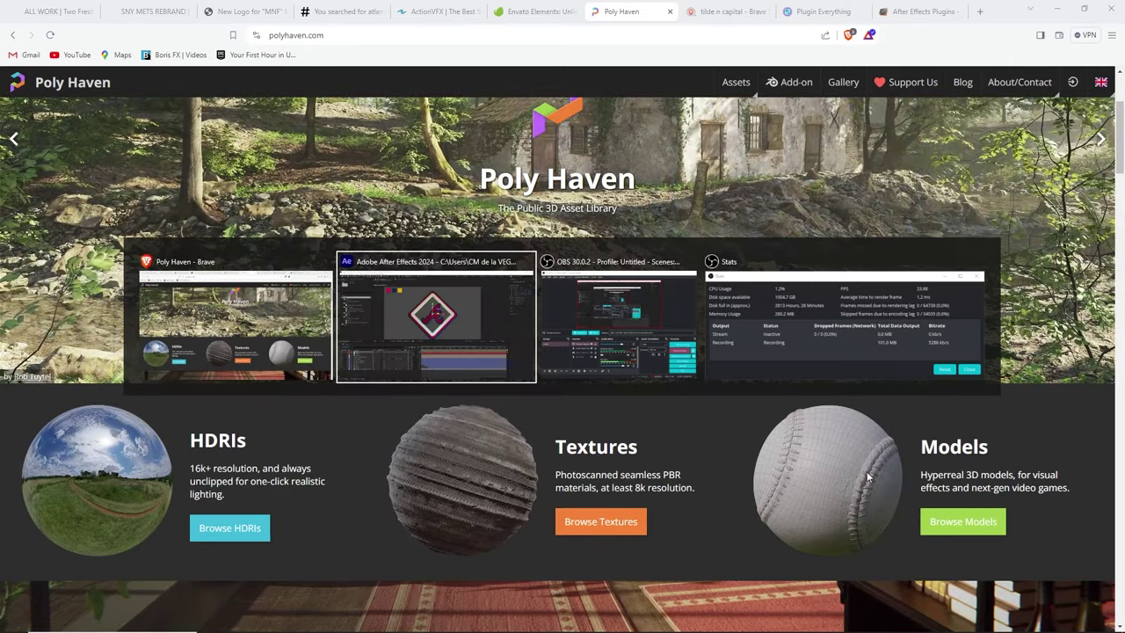
Step: Import the 3D model baseball_01_4k.gltf from its folder in Downloads as footage
{"action": "key", "text": "ctrl+i"}
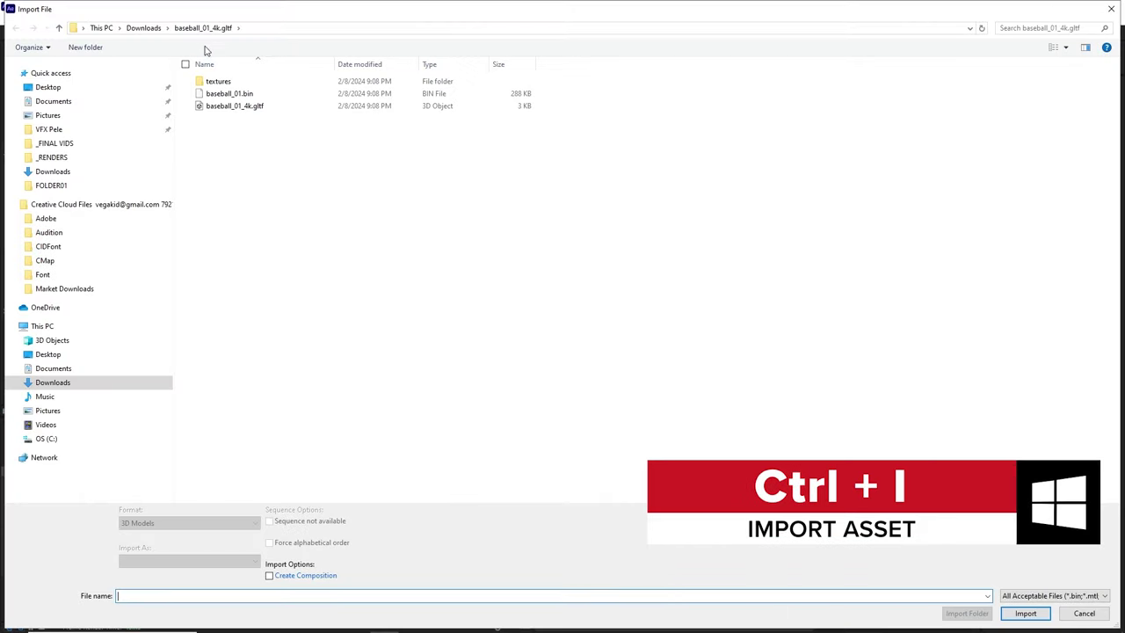
{"action": "left_click", "coordinate": [245, 107]}
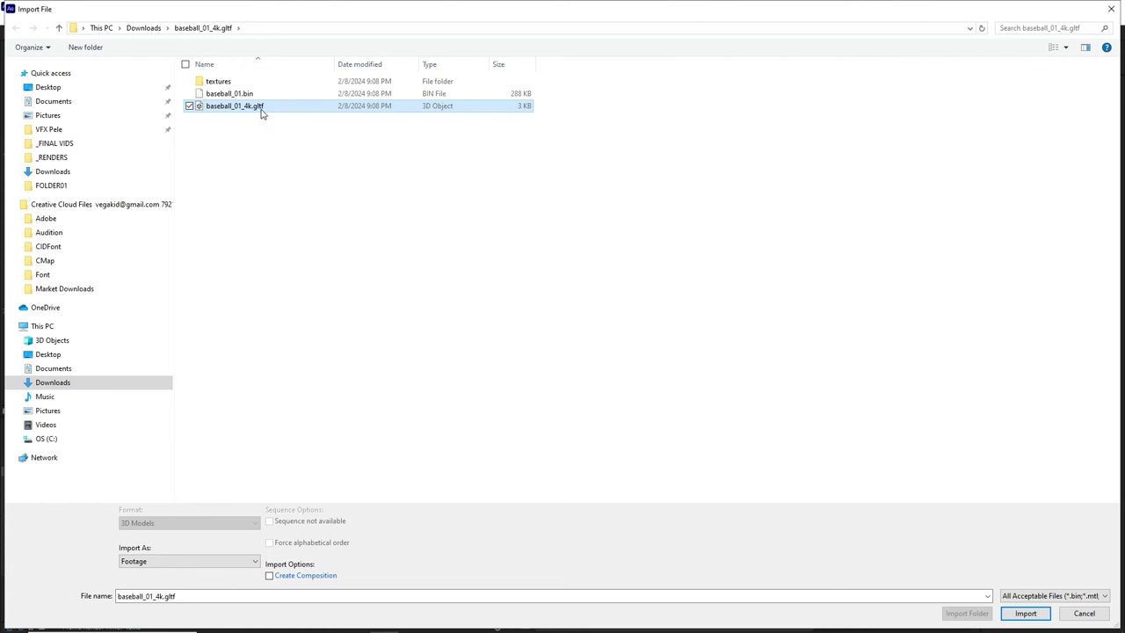
{"action": "left_click", "coordinate": [260, 124]}
{"action": "left_click", "coordinate": [257, 110]}
{"action": "left_click", "coordinate": [1025, 613]}
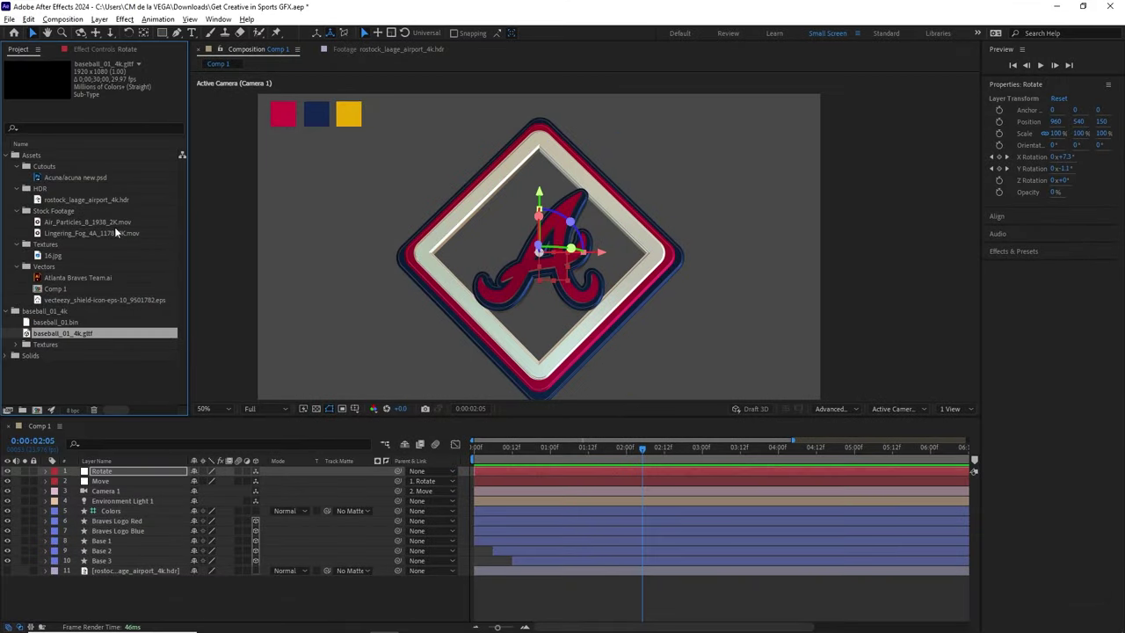
Step: Add the baseball model to Comp 1 below Base 3 with default model settings and scale it to 300%
{"action": "left_click_drag", "start_coordinate": [78, 340], "coordinate": [135, 571]}
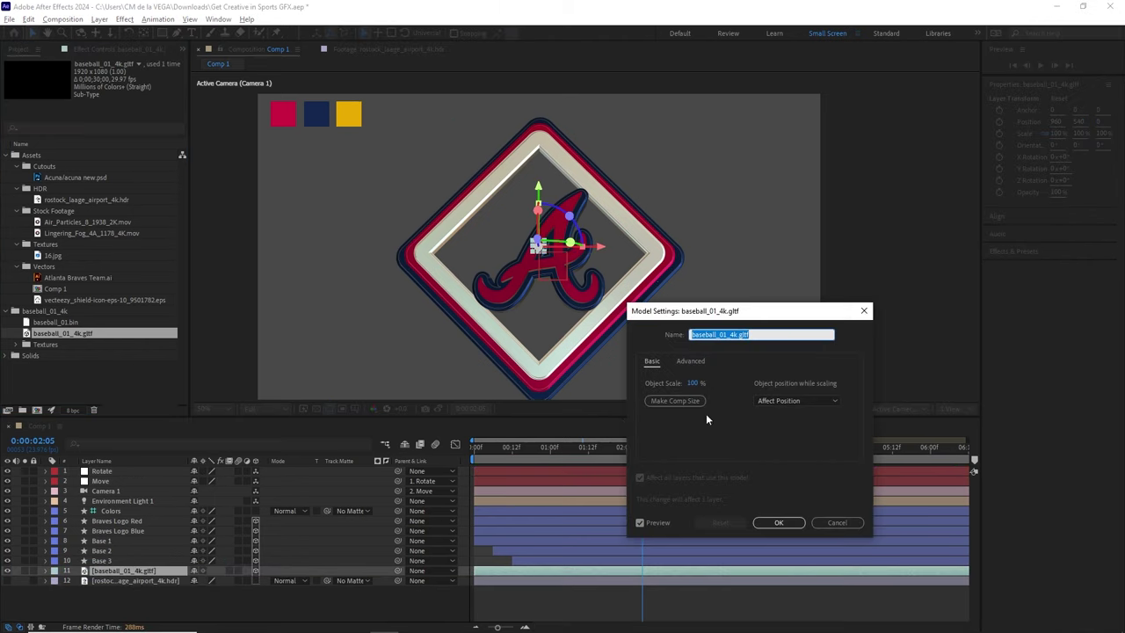
{"action": "left_click", "coordinate": [779, 523]}
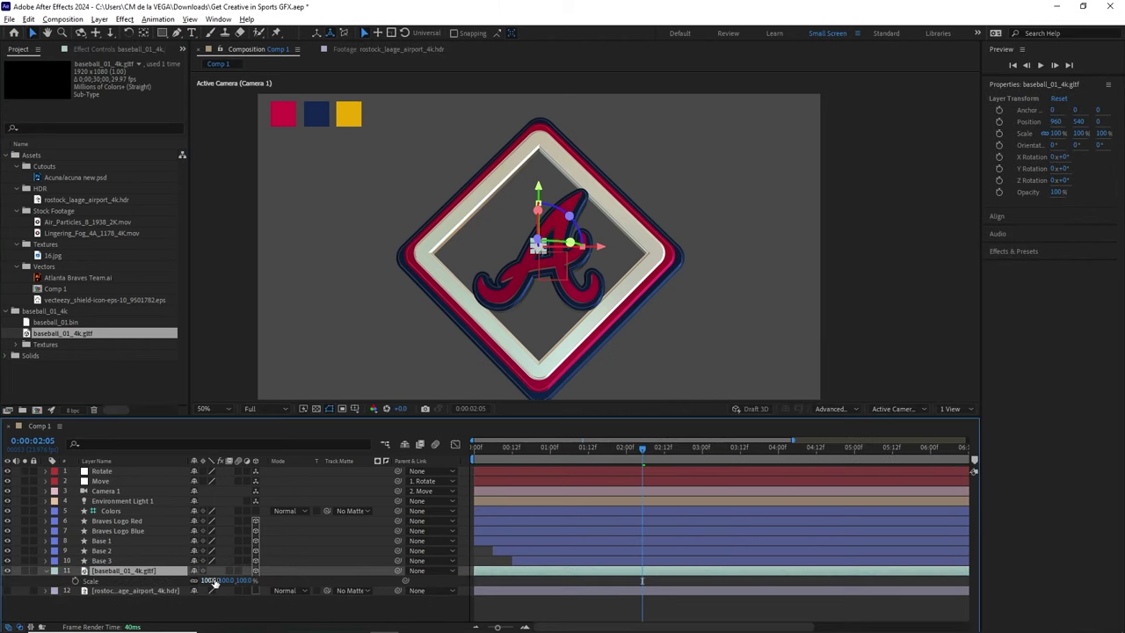
{"action": "type", "text": "200"}
{"action": "key", "text": "Return"}
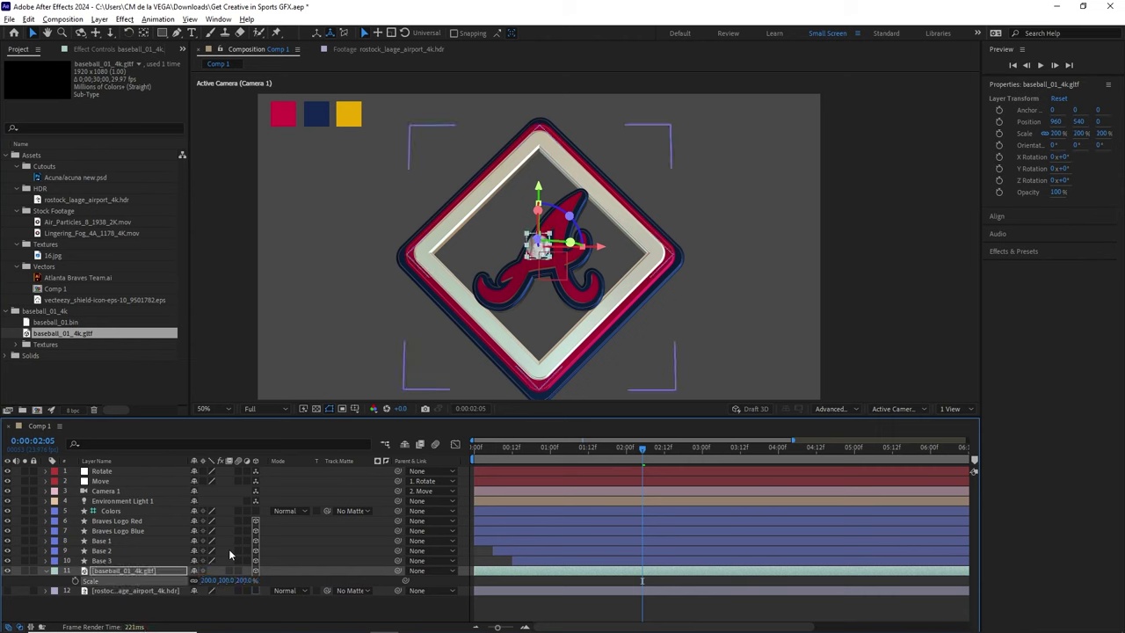
{"action": "left_click", "coordinate": [209, 580]}
{"action": "type", "text": "300"}
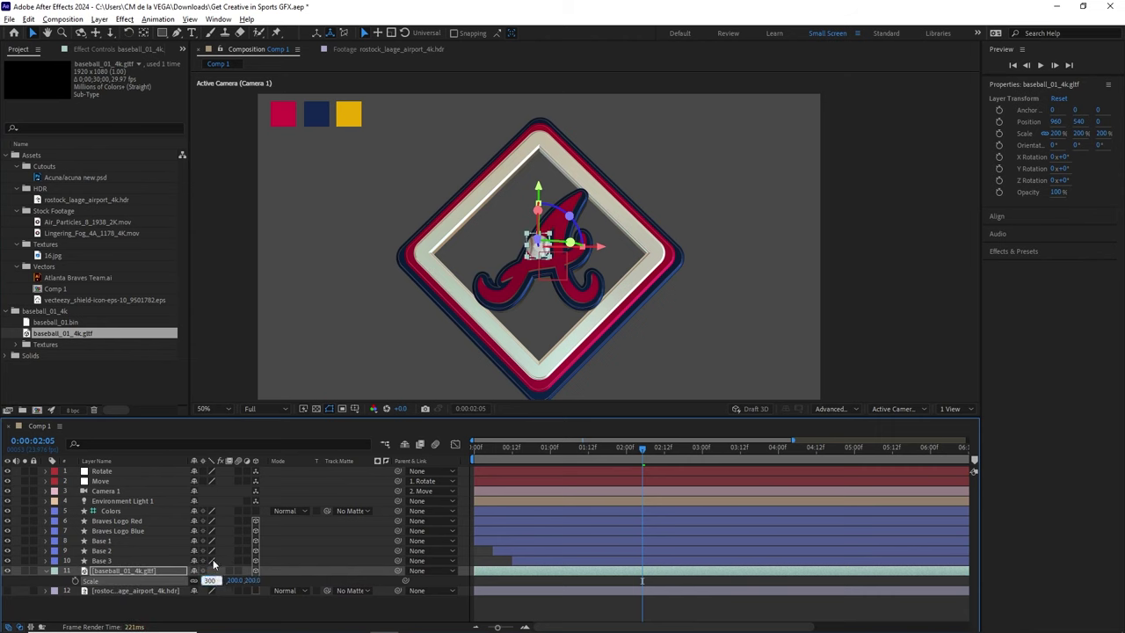
{"action": "key", "text": "Return"}
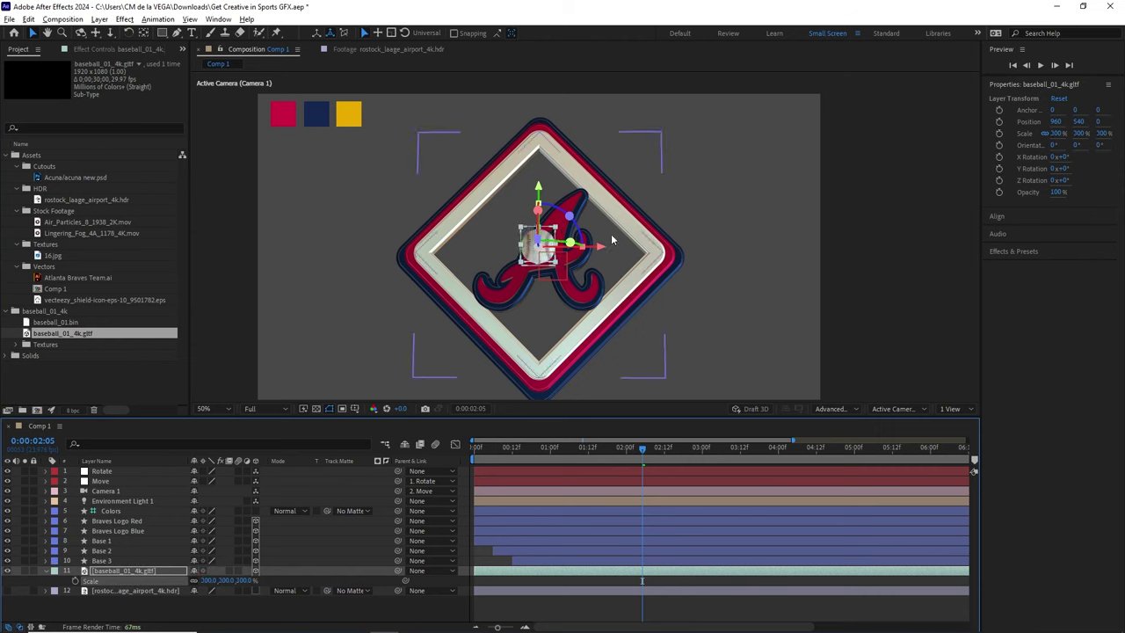
Step: Move the baseball to the left of the diamond, refining its X position to about 299 in the Front view
{"action": "left_click_drag", "start_coordinate": [604, 252], "coordinate": [425, 251]}
{"action": "left_click", "coordinate": [894, 408]}
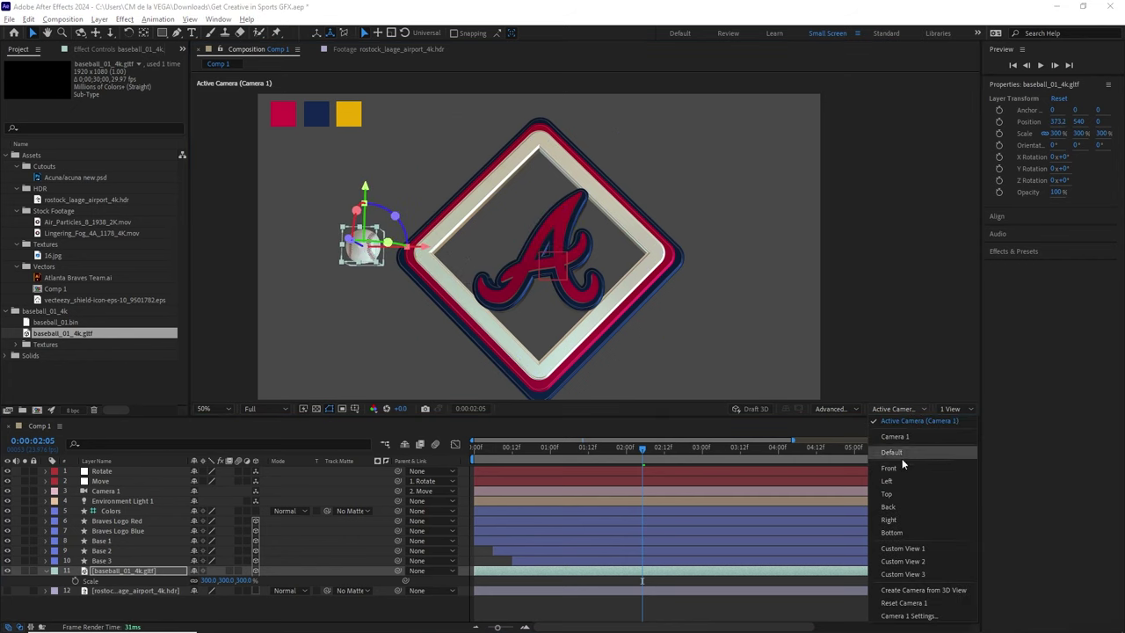
{"action": "left_click", "coordinate": [902, 467]}
{"action": "left_click_drag", "start_coordinate": [429, 256], "coordinate": [391, 255]}
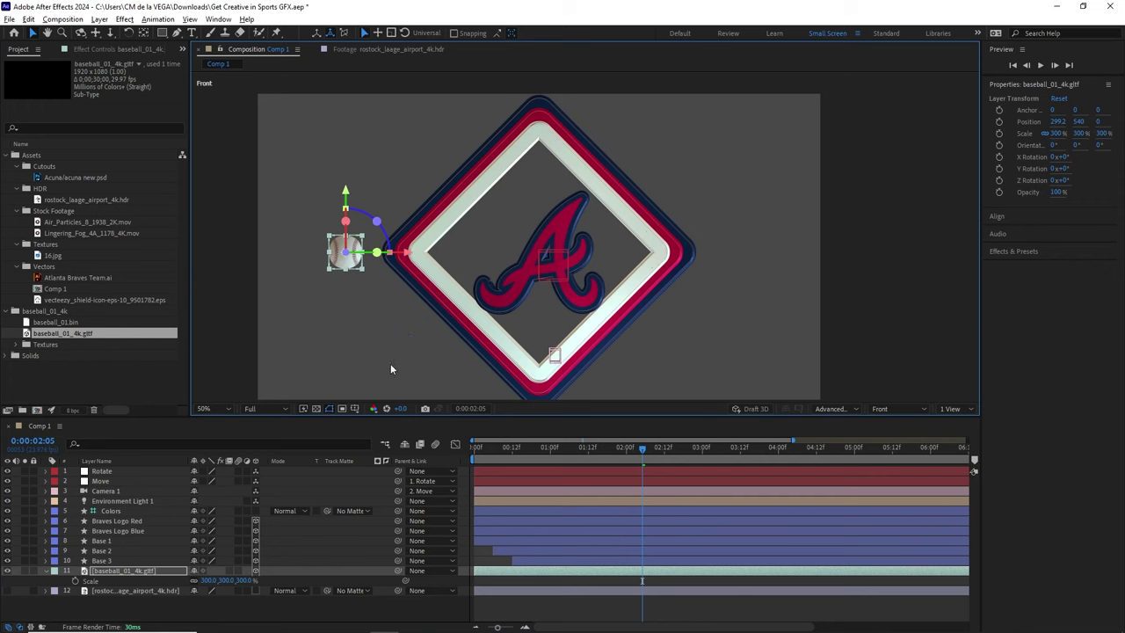
Step: Duplicate the baseball, move the copy right of the diamond to an X position of about 1611, and restore the active camera view
{"action": "key", "text": "ctrl+d"}
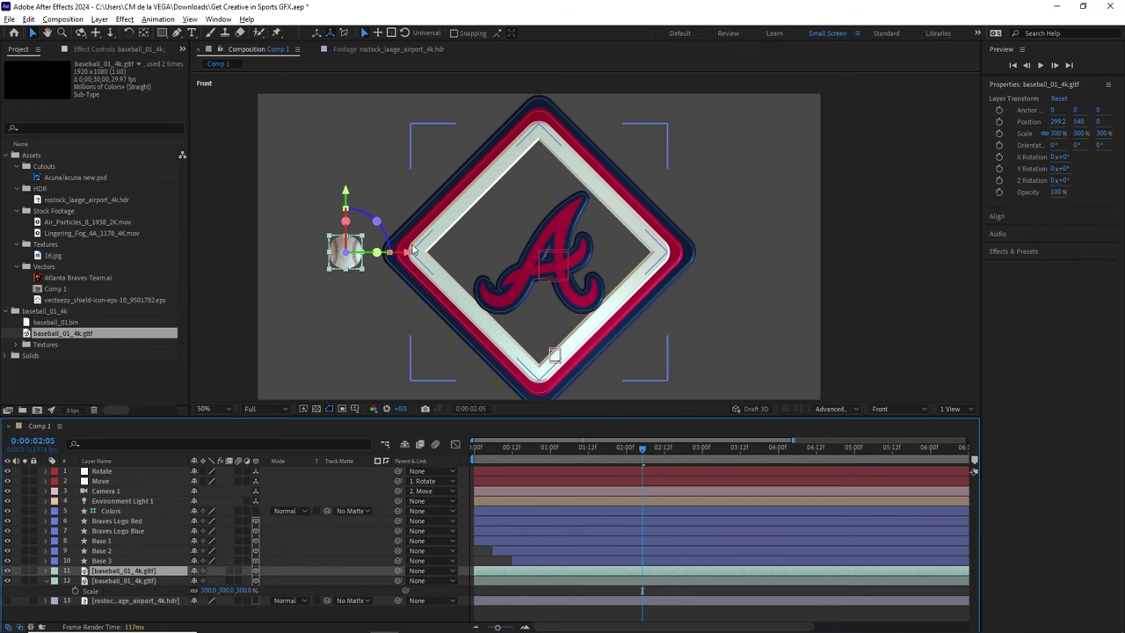
{"action": "left_click_drag", "start_coordinate": [409, 255], "coordinate": [794, 256]}
{"action": "left_click", "coordinate": [915, 407]}
{"action": "left_click", "coordinate": [915, 420]}
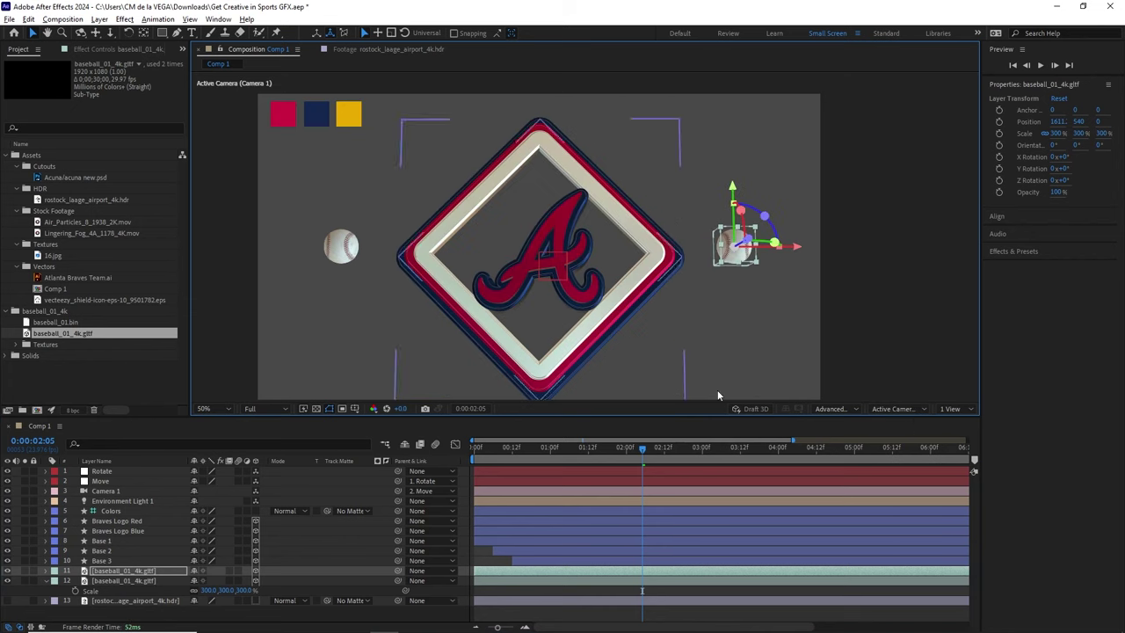
Step: In the Top view, push both baseballs back in depth to a Z position of about 222, then return to the active camera view
{"action": "left_click", "coordinate": [910, 409]}
{"action": "left_click", "coordinate": [910, 495]}
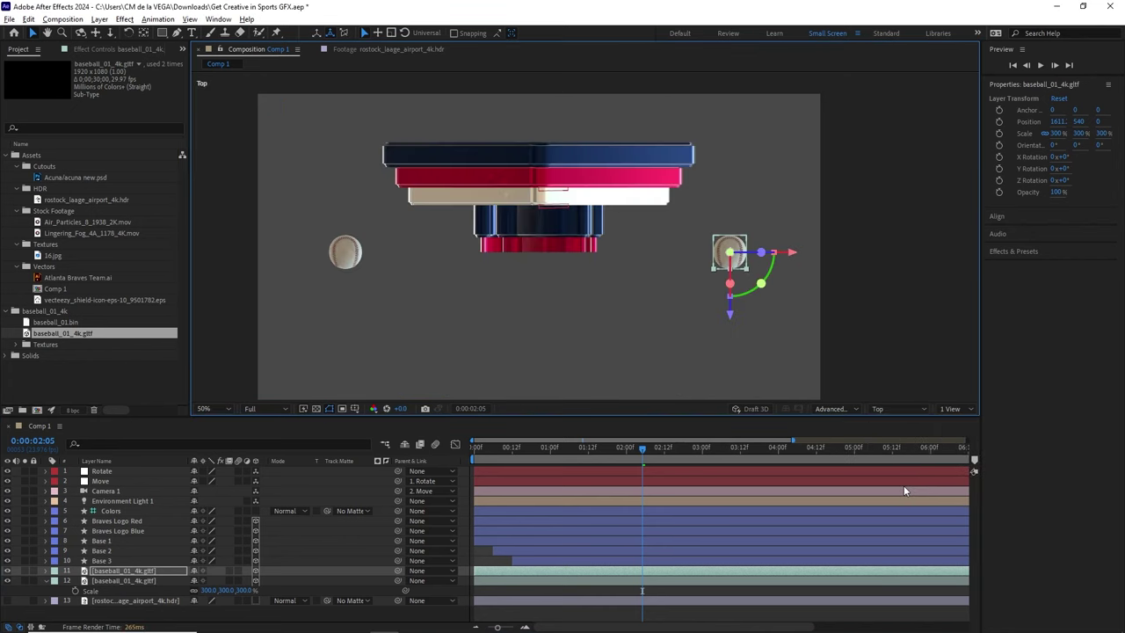
{"action": "left_click", "coordinate": [347, 253]}
{"action": "left_click", "coordinate": [723, 265], "text": "shift"}
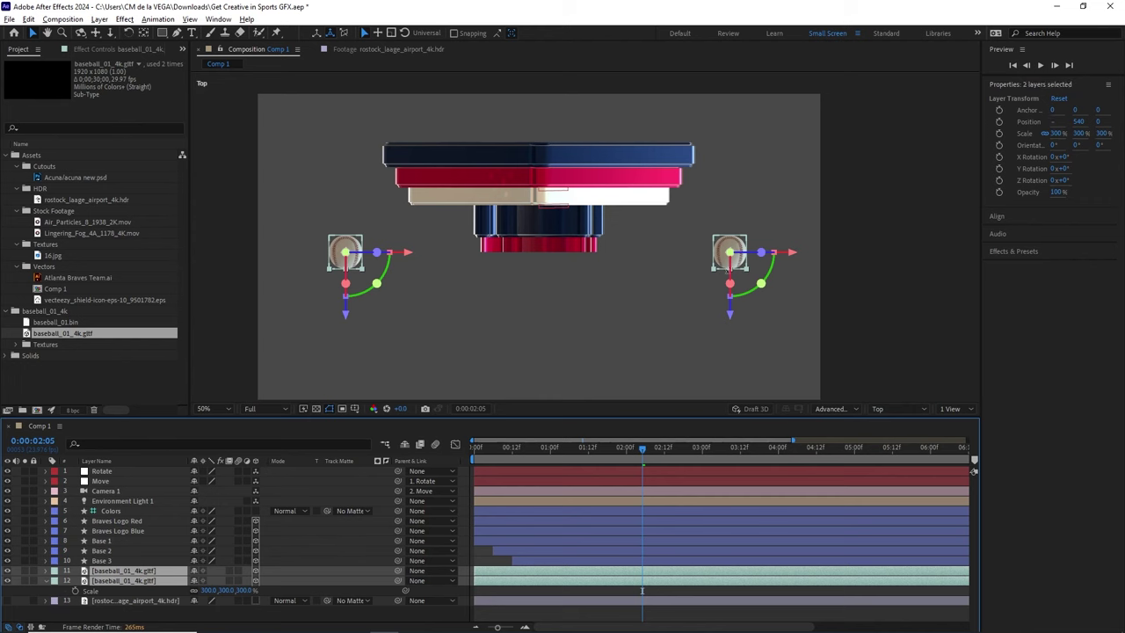
{"action": "left_click_drag", "start_coordinate": [730, 314], "coordinate": [730, 255]}
{"action": "left_click", "coordinate": [923, 408]}
{"action": "left_click", "coordinate": [918, 417]}
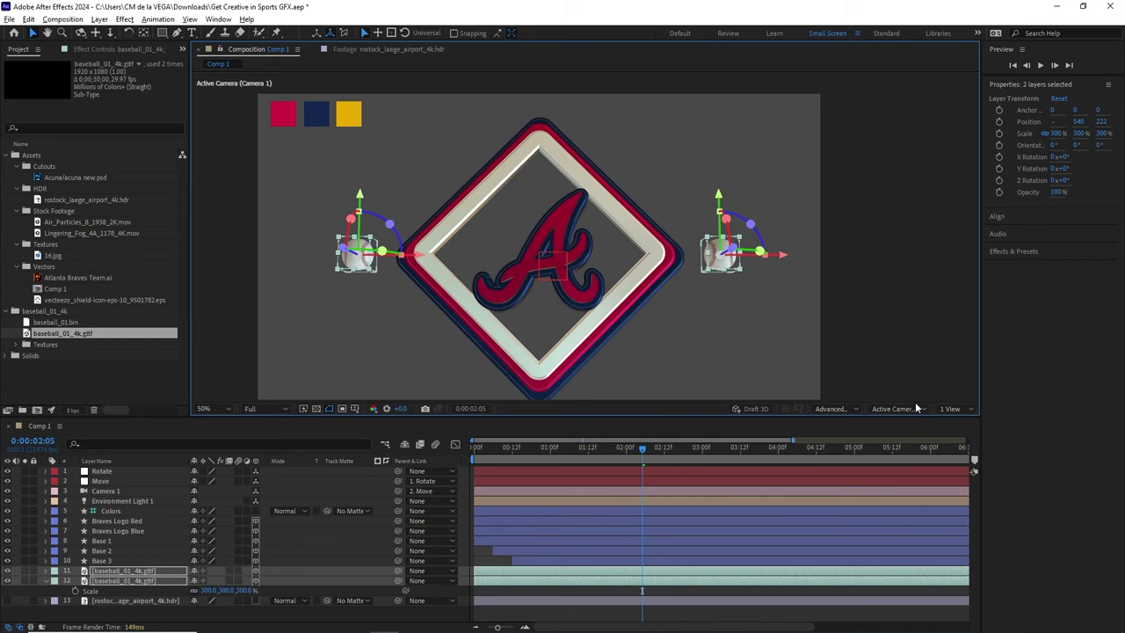
{"action": "left_click", "coordinate": [915, 397]}
Step: Add the expression time*50 to the X Rotation of the right baseball so it spins continuously
{"action": "left_click", "coordinate": [132, 572]}
{"action": "key", "text": "r"}
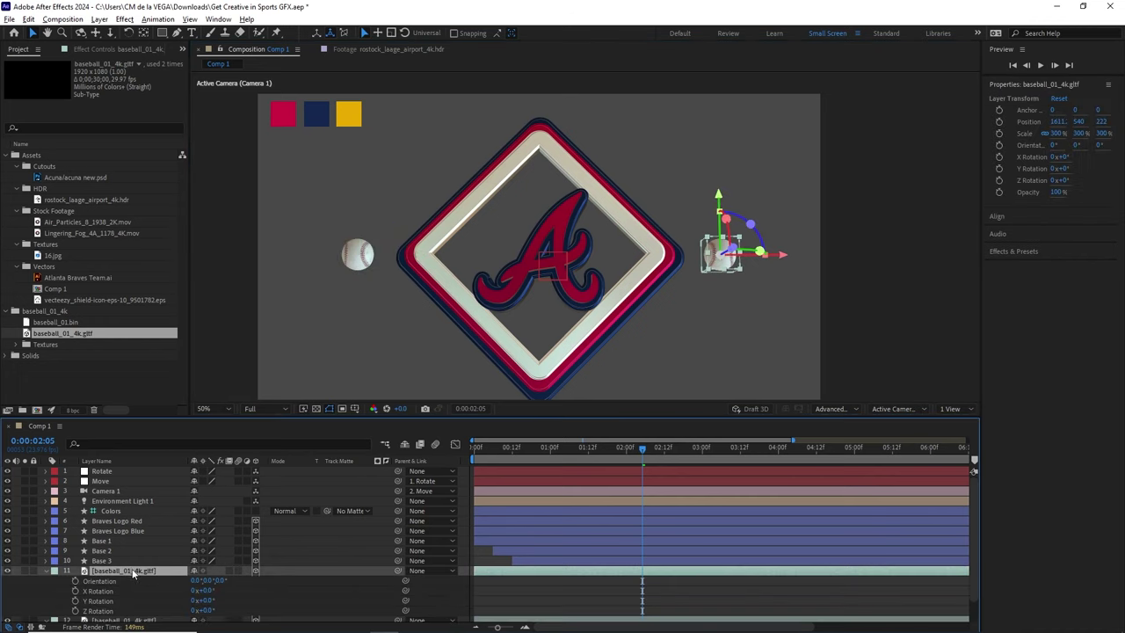
{"action": "mouse_move", "coordinate": [204, 591]}
{"action": "left_mouse_down"}
{"action": "mouse_move", "coordinate": [229, 589]}
{"action": "mouse_move", "coordinate": [216, 590]}
{"action": "left_mouse_up"}
{"action": "key", "text": "ctrl+z"}
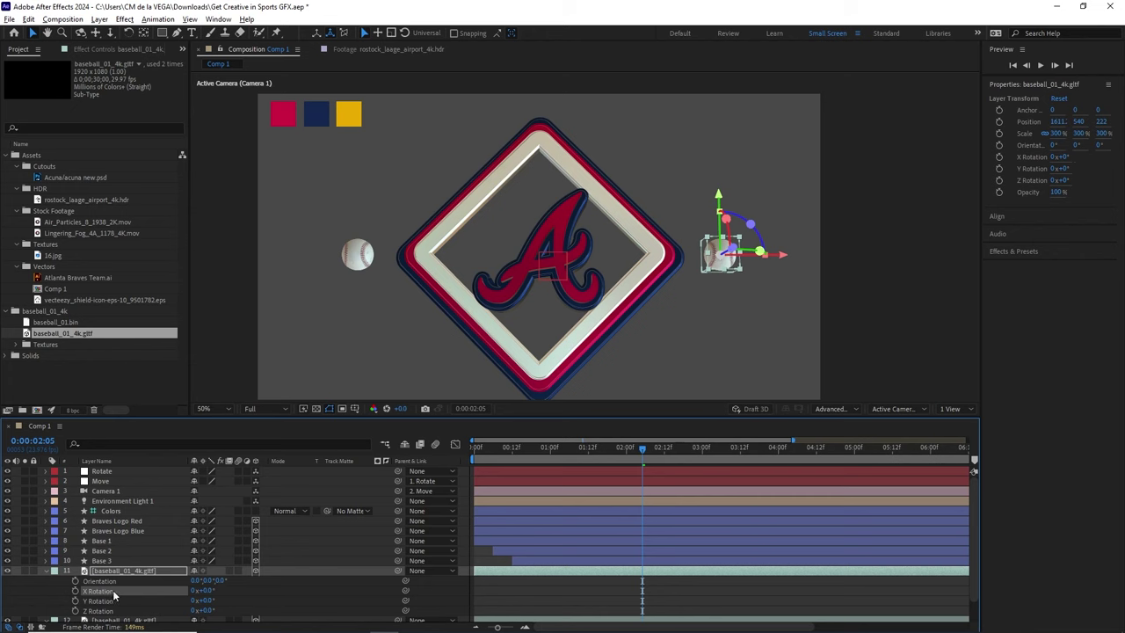
{"action": "right_click", "coordinate": [113, 596]}
{"action": "left_click", "coordinate": [189, 532]}
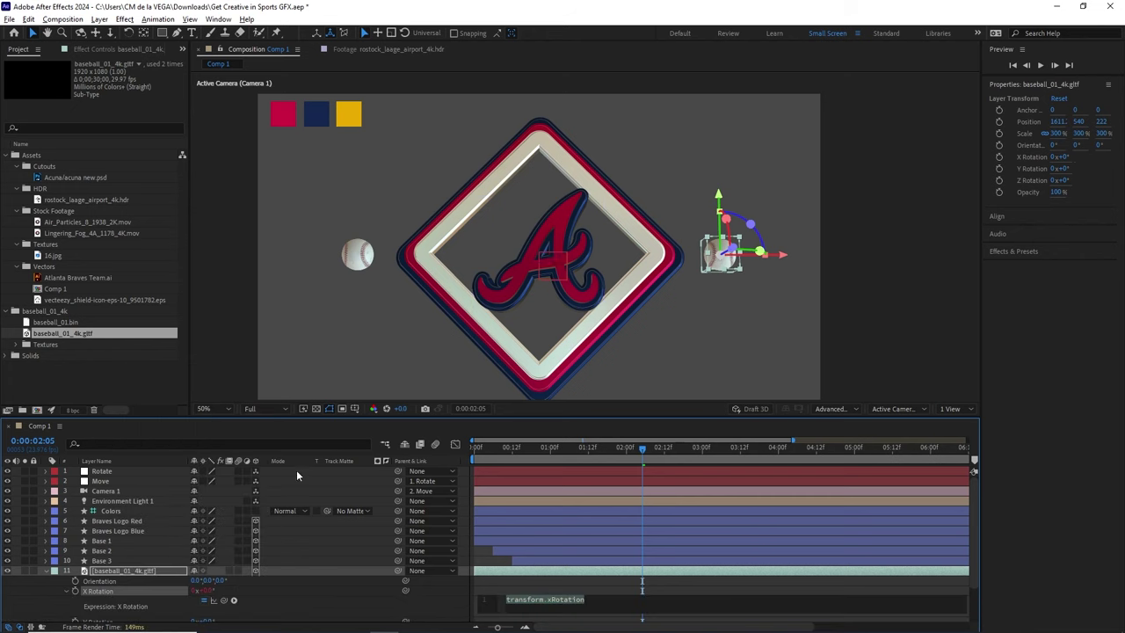
{"action": "type", "text": "time"}
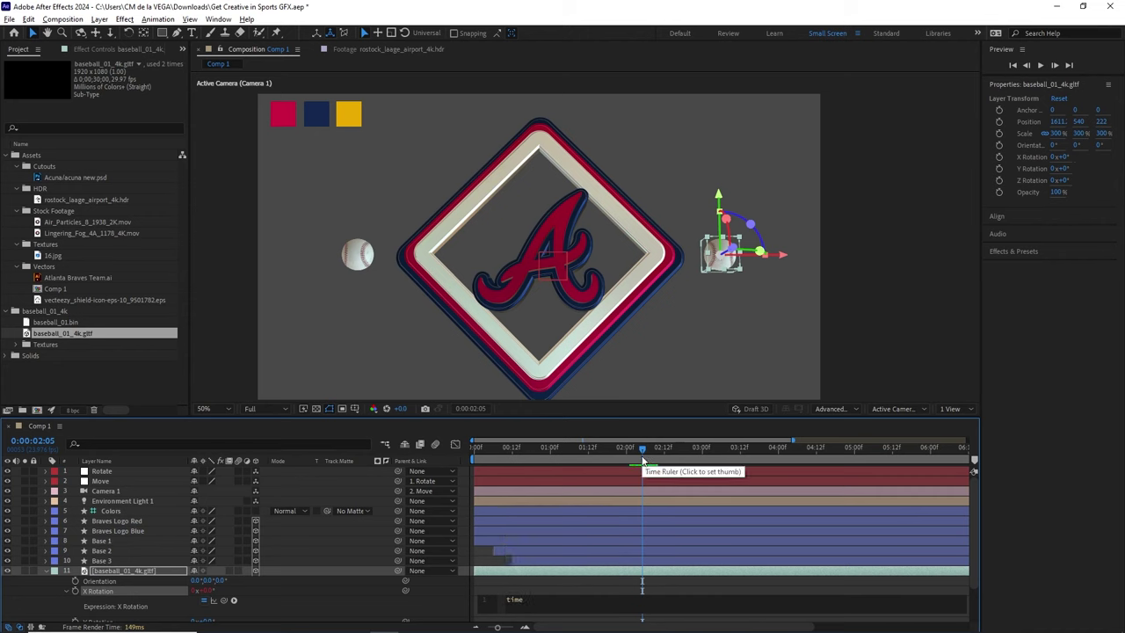
{"action": "left_click", "coordinate": [580, 563]}
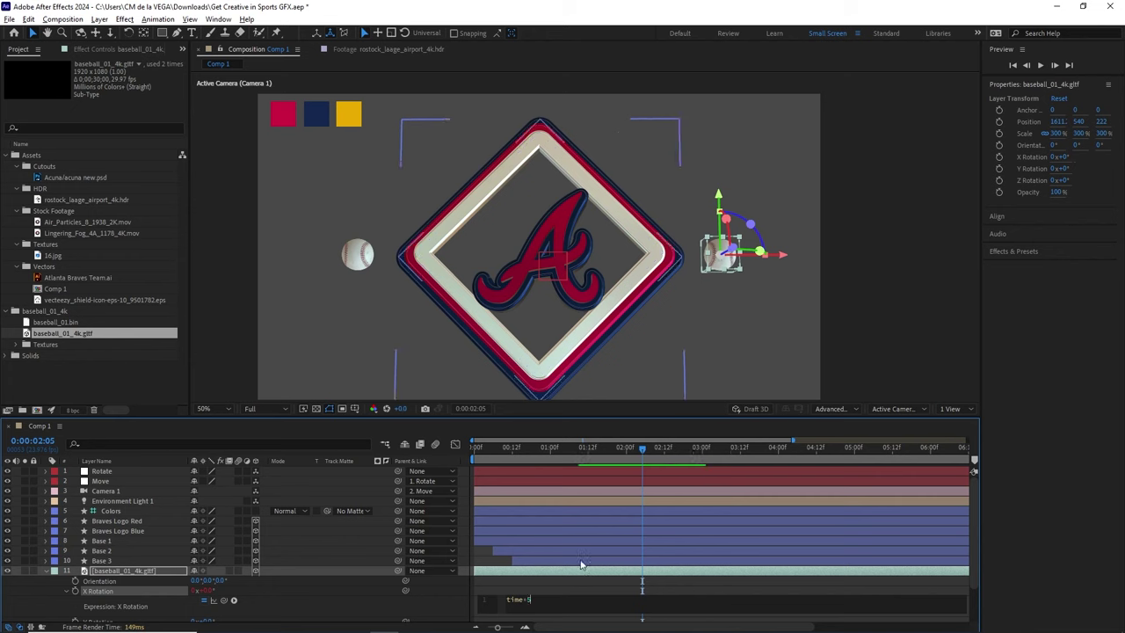
Step: Preview the animation from the start and scrub through the timeline to check the right baseball's spin
{"action": "left_click", "coordinate": [485, 459]}
{"action": "key", "text": "space"}
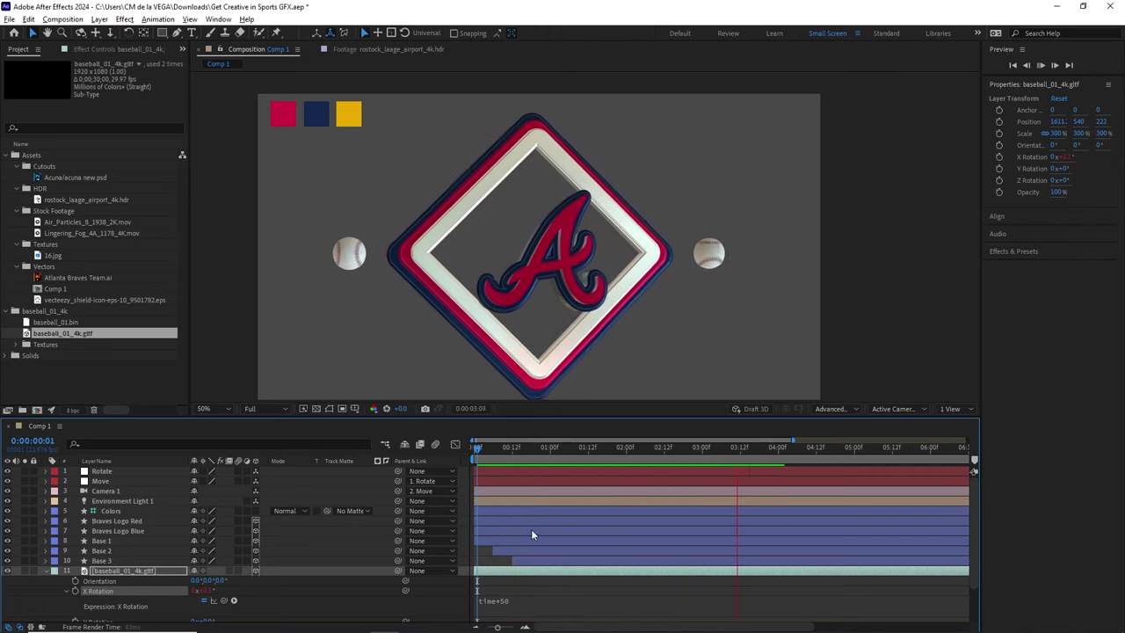
{"action": "key", "text": "space"}
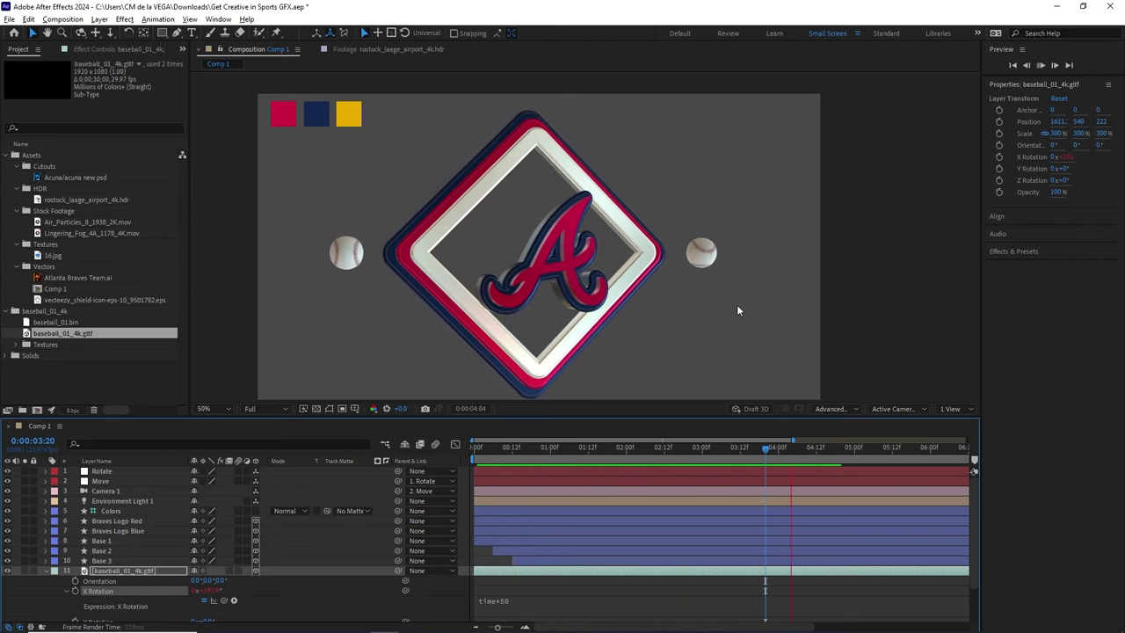
{"action": "left_click_drag", "start_coordinate": [715, 452], "coordinate": [633, 457]}
{"action": "left_click", "coordinate": [845, 448]}
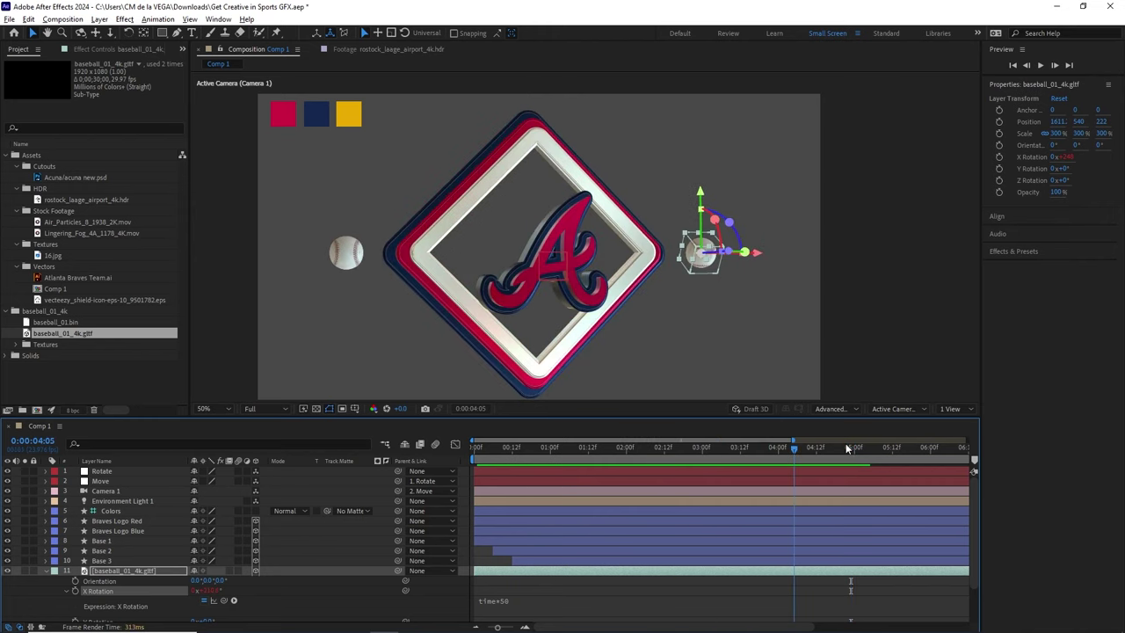
{"action": "left_click_drag", "start_coordinate": [502, 458], "coordinate": [711, 448]}
Step: Enlarge the timeline area, collapse the right baseball's properties, and reveal the left baseball's rotation properties
{"action": "left_click", "coordinate": [513, 601]}
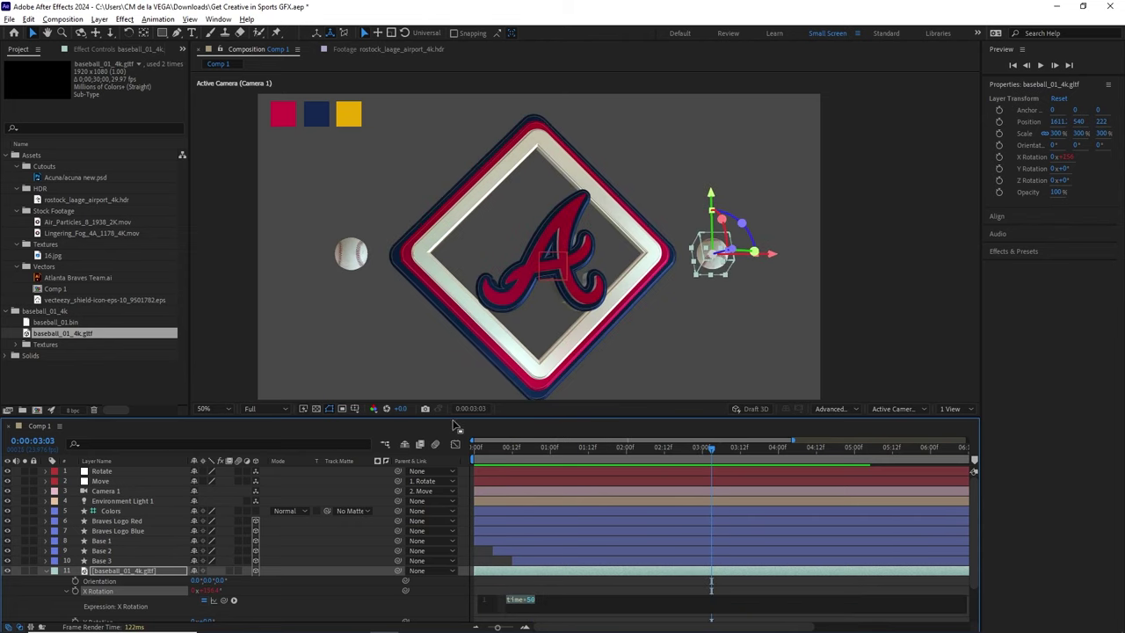
{"action": "left_click", "coordinate": [452, 417]}
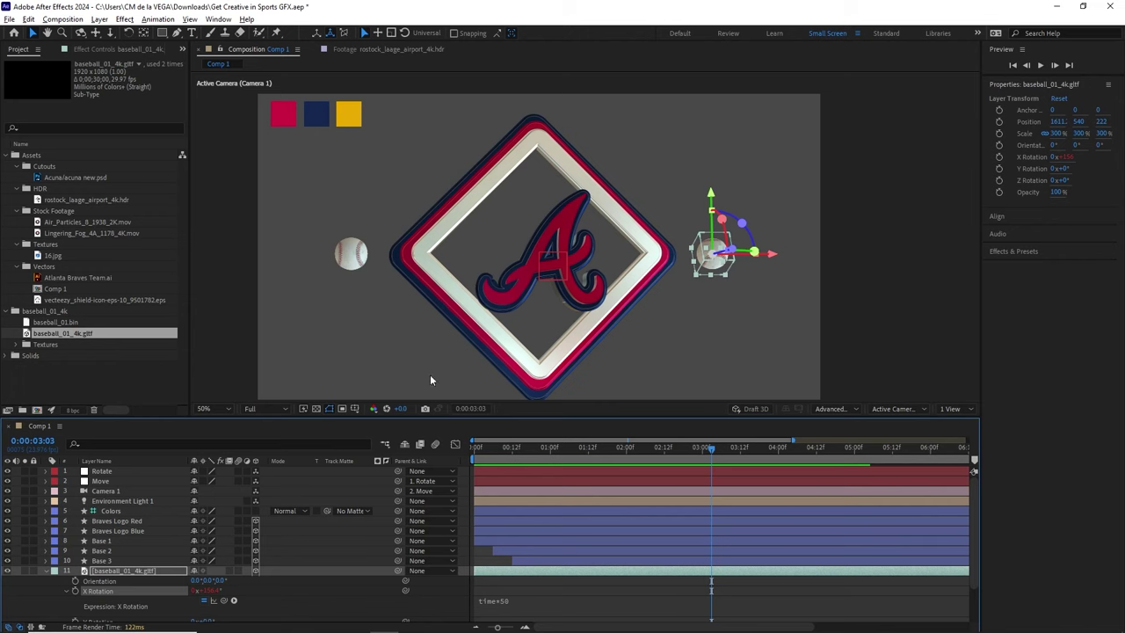
{"action": "left_click_drag", "start_coordinate": [458, 420], "coordinate": [458, 386]}
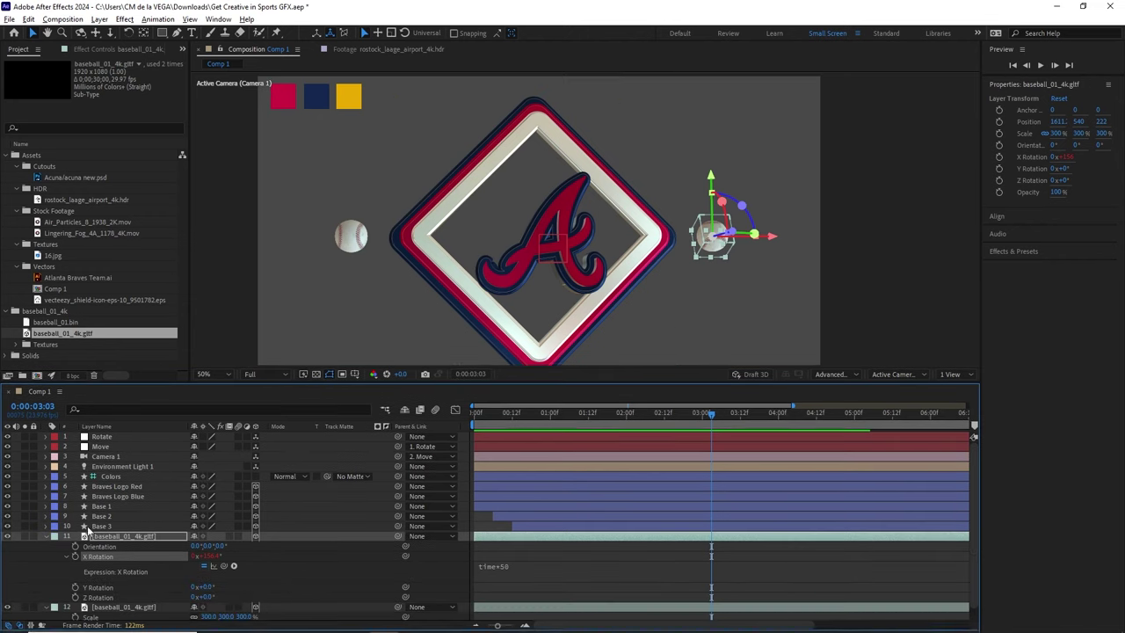
{"action": "left_click", "coordinate": [45, 537]}
{"action": "left_click", "coordinate": [116, 547]}
{"action": "key", "text": "r"}
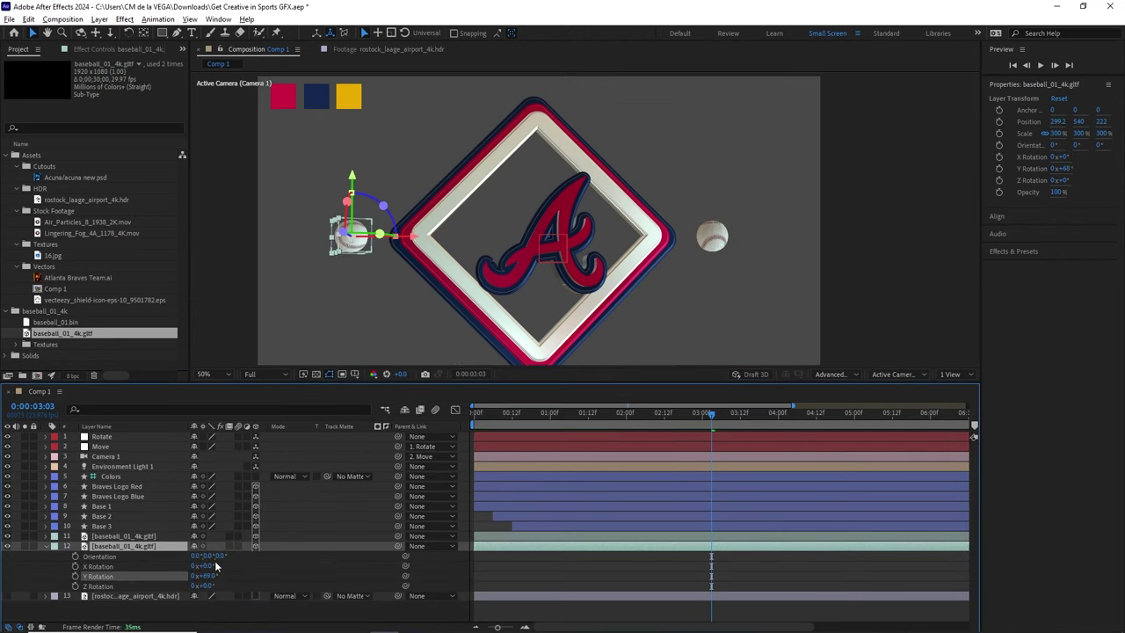
Step: Add the expression time*50 to the Y Rotation of the layer 12 baseball and preview the spin from the first frame
{"action": "left_click", "coordinate": [107, 576]}
{"action": "right_click", "coordinate": [125, 576]}
{"action": "left_click", "coordinate": [171, 516]}
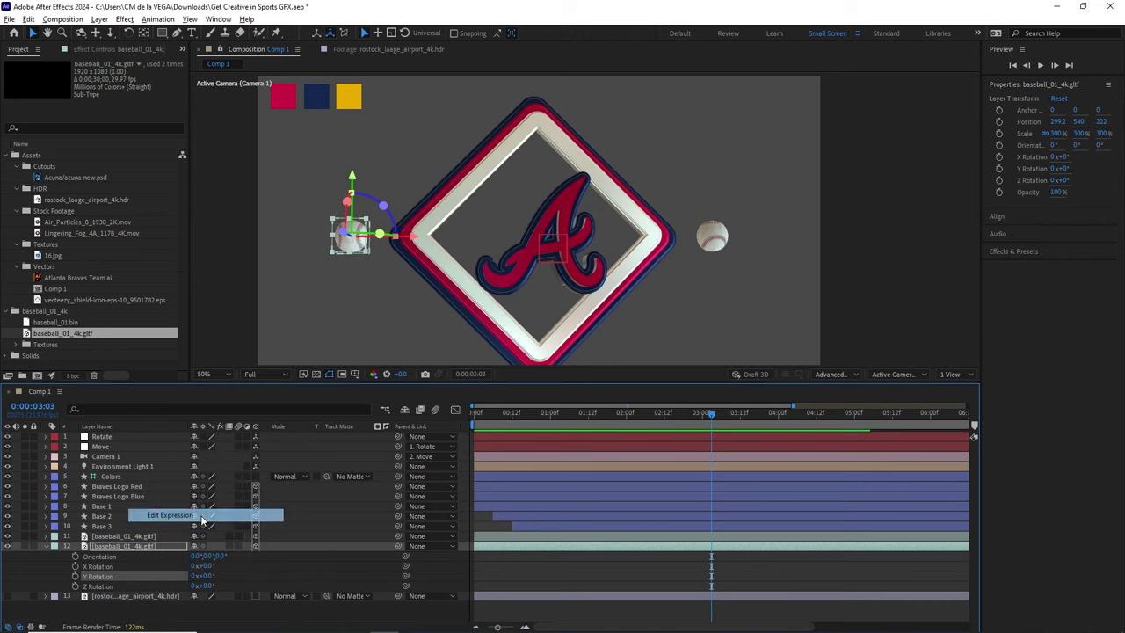
{"action": "type", "text": "time*50"}
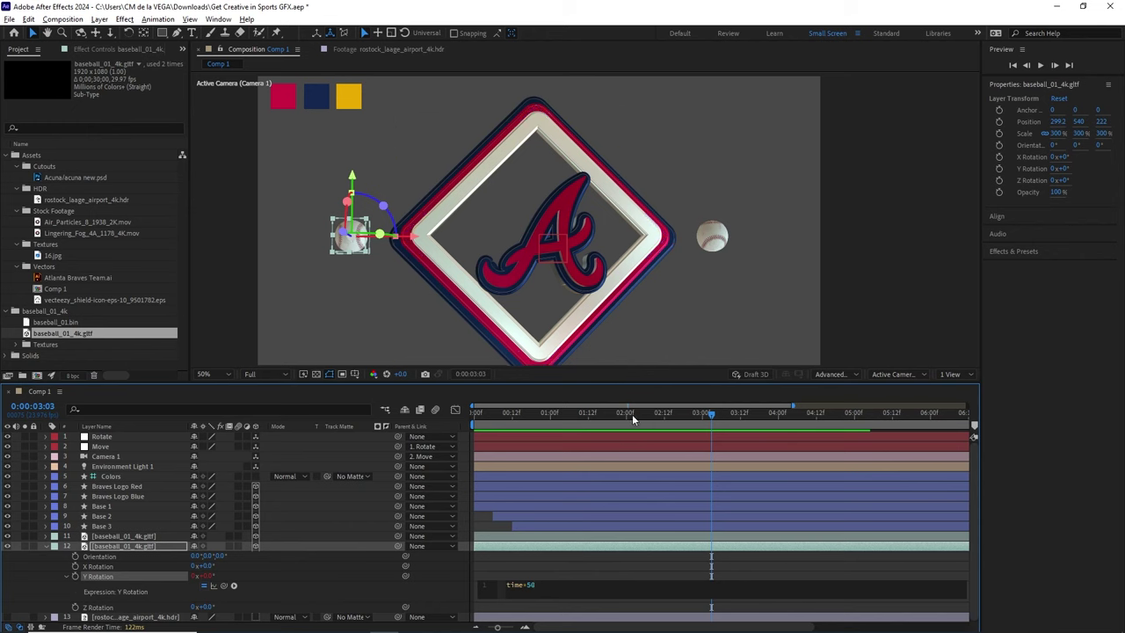
{"action": "left_click_drag", "start_coordinate": [632, 414], "coordinate": [465, 440]}
{"action": "key", "text": "space"}
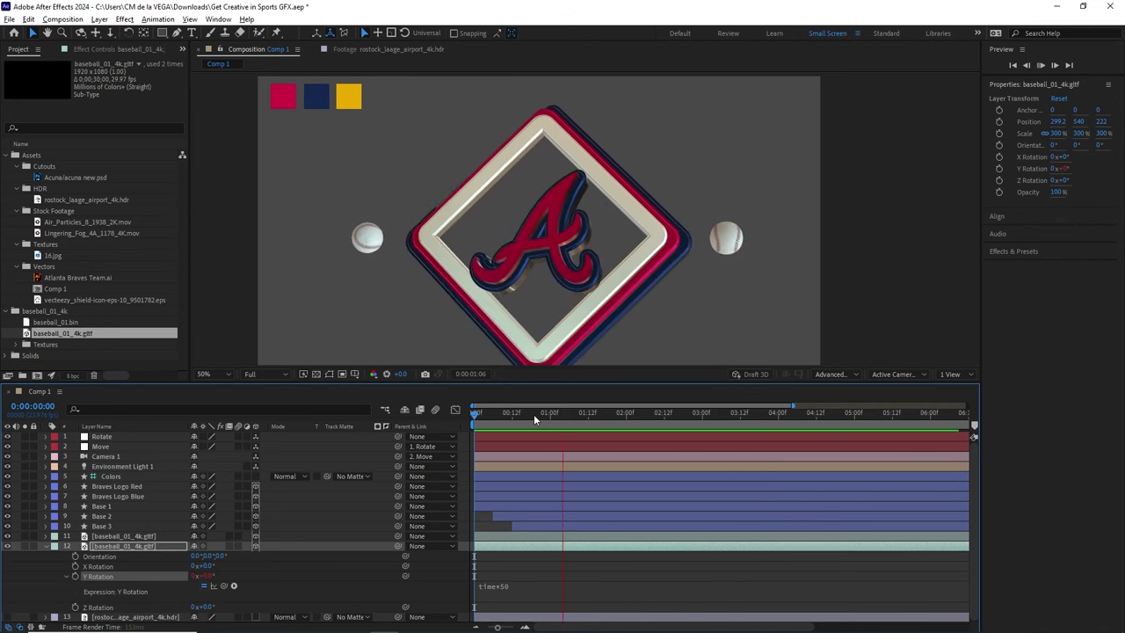
{"action": "key", "text": "space"}
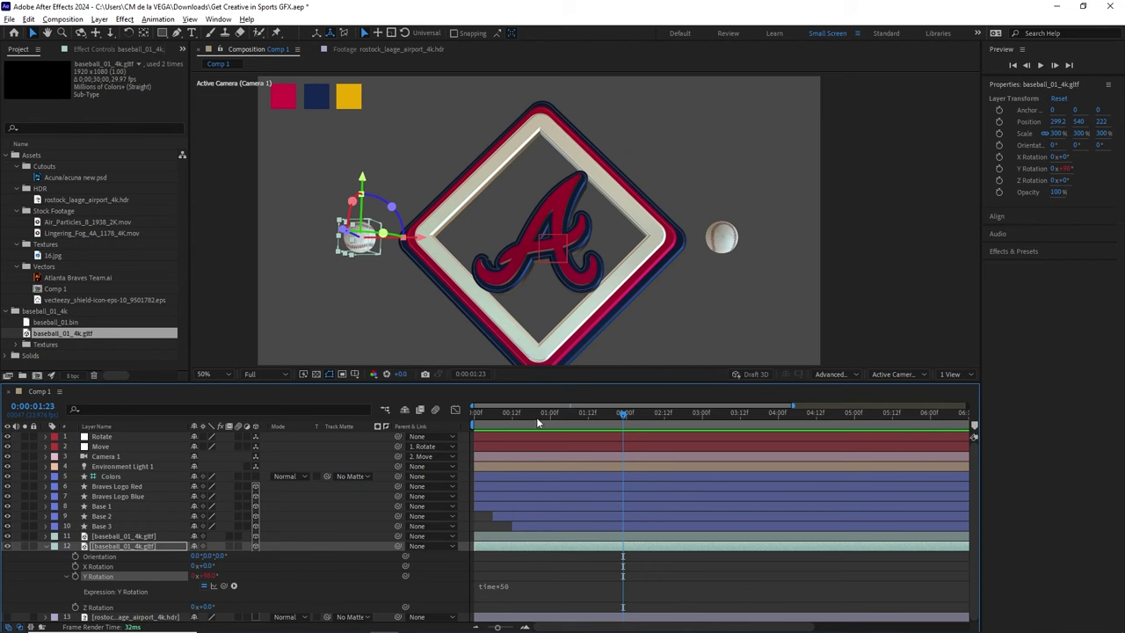
{"action": "key", "text": "space"}
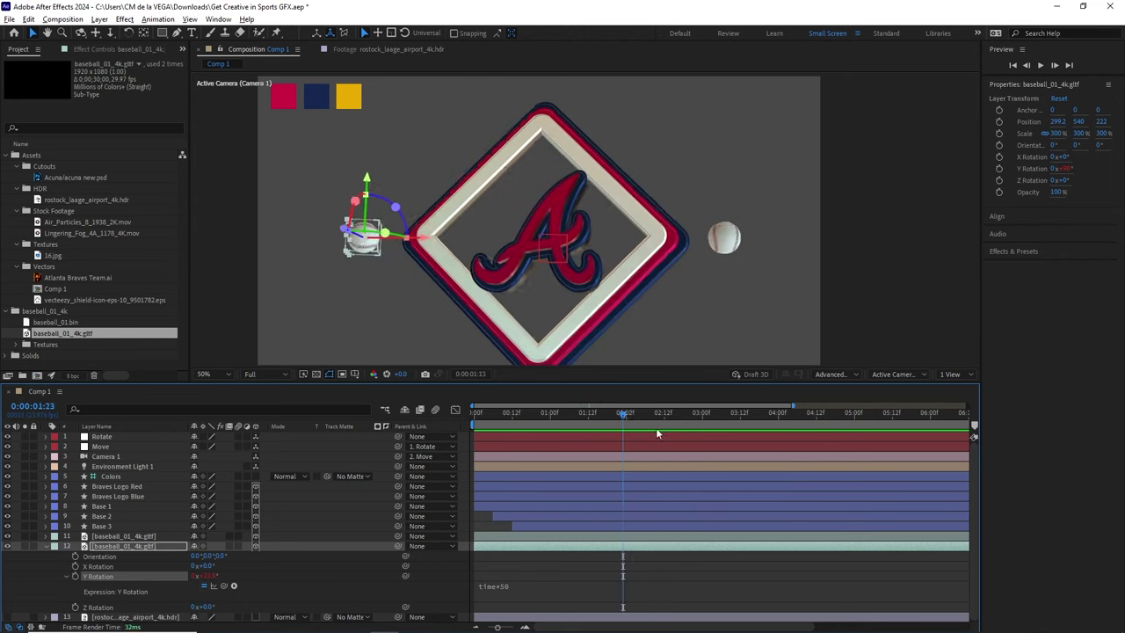
{"action": "left_click", "coordinate": [44, 546]}
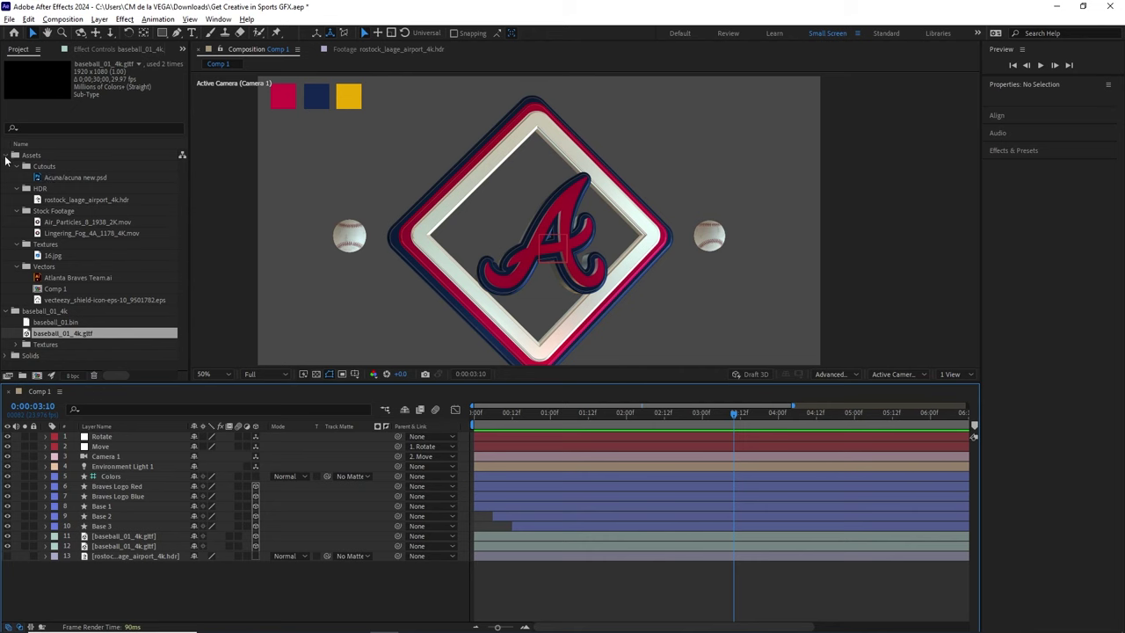
Step: Move Comp 1 out of the Vectors folder to the project's top level and rename it Braves Logo 3D
{"action": "left_click", "coordinate": [9, 313]}
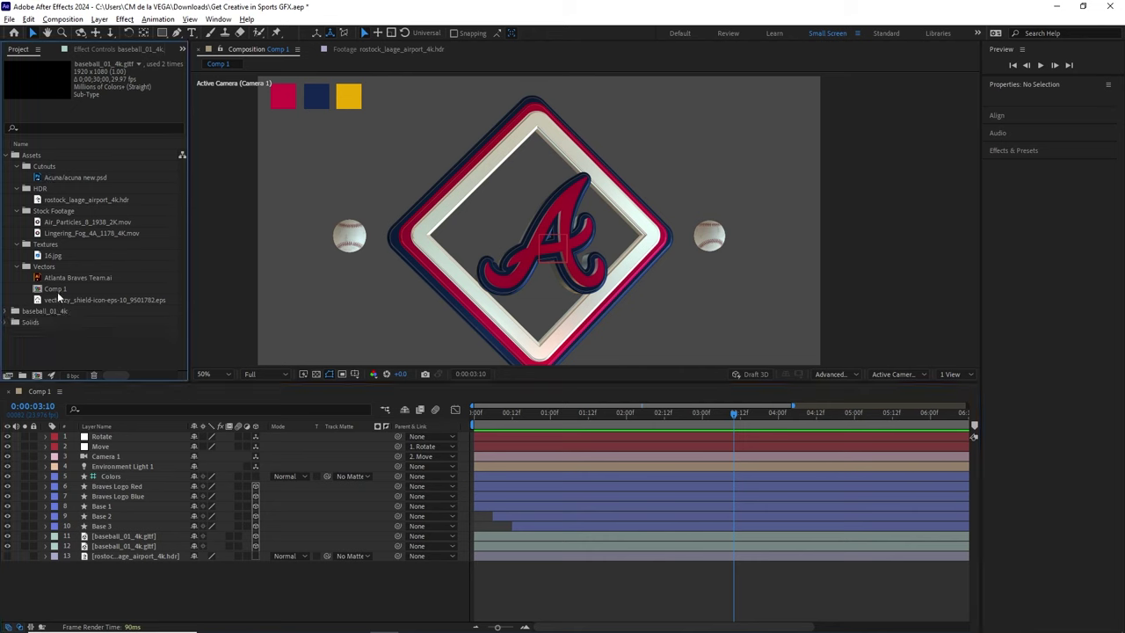
{"action": "left_click", "coordinate": [62, 290]}
{"action": "left_click_drag", "start_coordinate": [60, 290], "coordinate": [64, 342]}
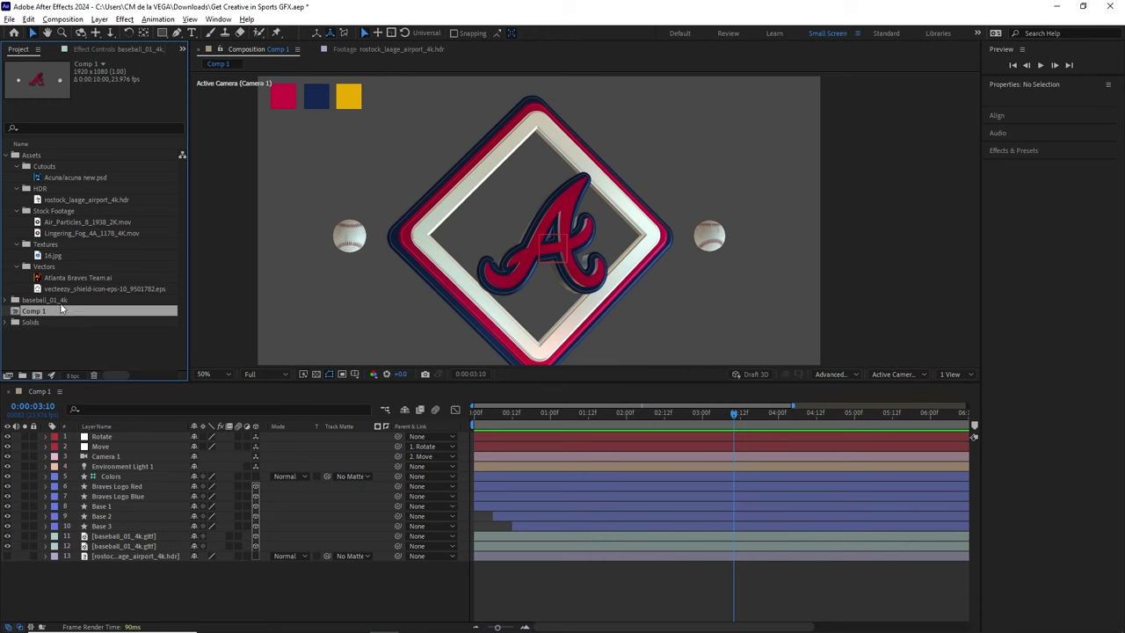
{"action": "key", "text": "Return"}
{"action": "type", "text": "Brave"}
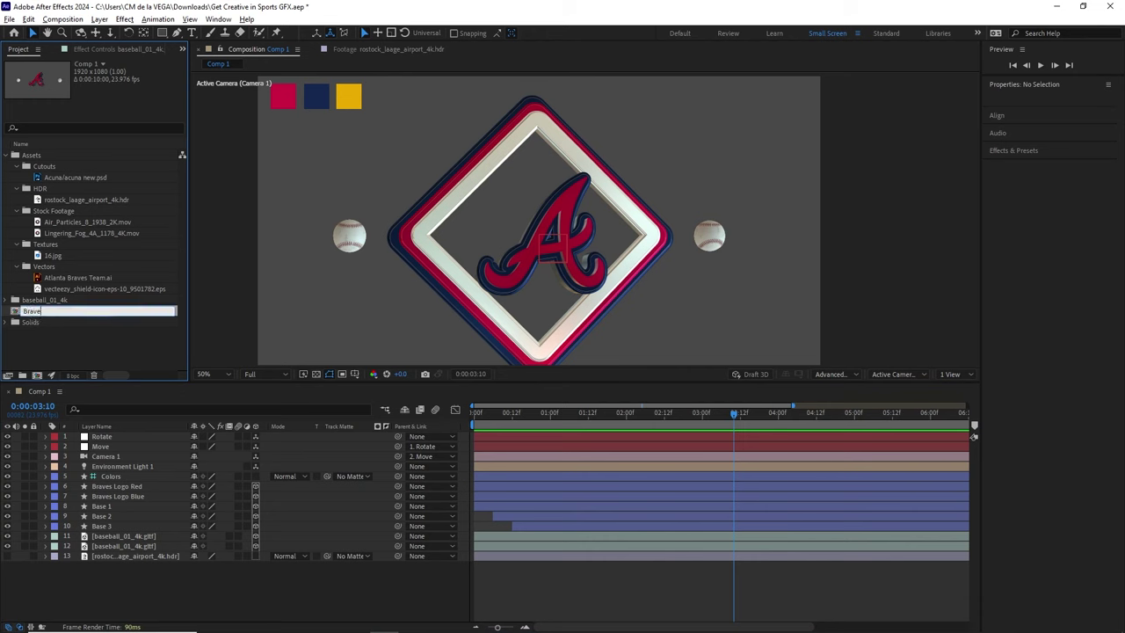
{"action": "type", "text": "s Logo 3D"}
{"action": "key", "text": "Return"}
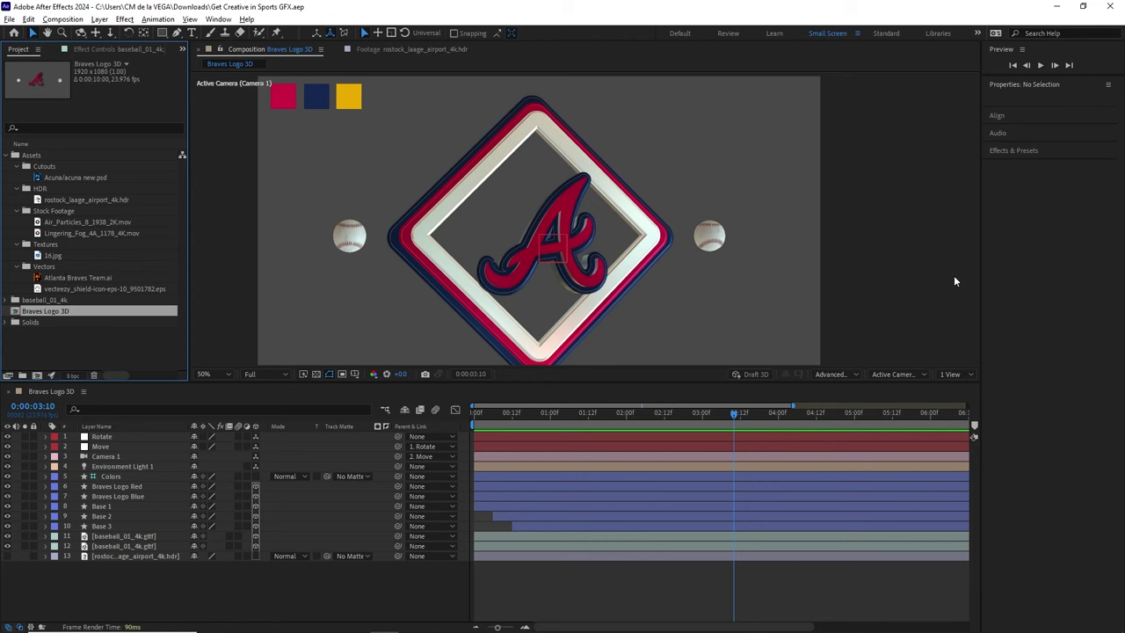
Step: Switch to the browser, examine the SNY Mets rebrand and MNF logo pages as design references, and return to After Effects
{"action": "key", "text": "alt+Tab"}
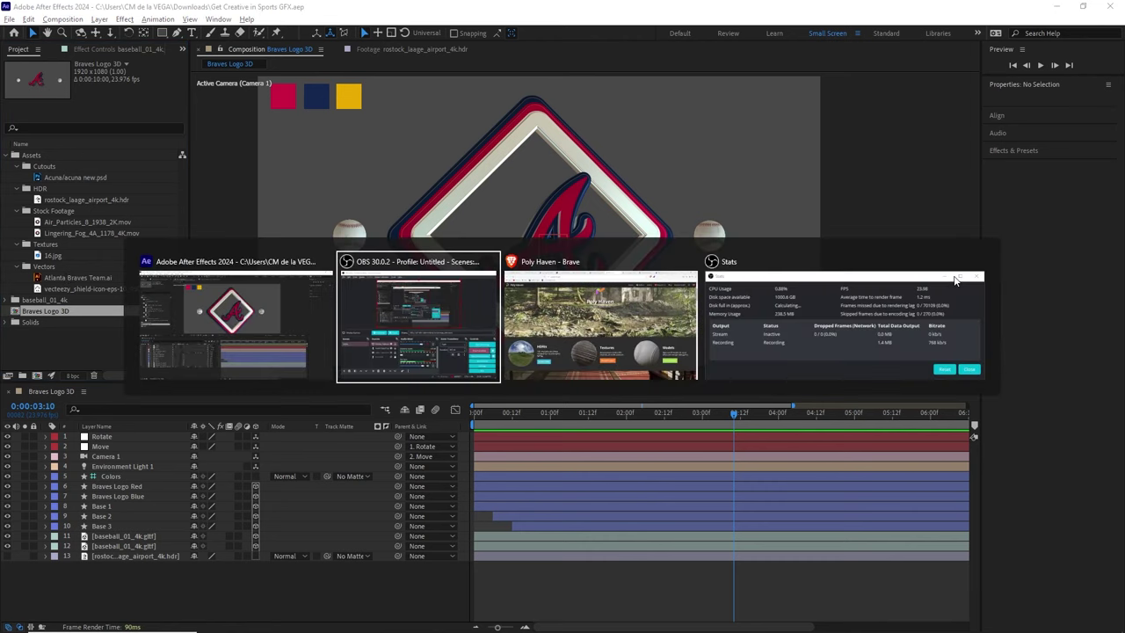
{"action": "key", "text": "alt+Tab"}
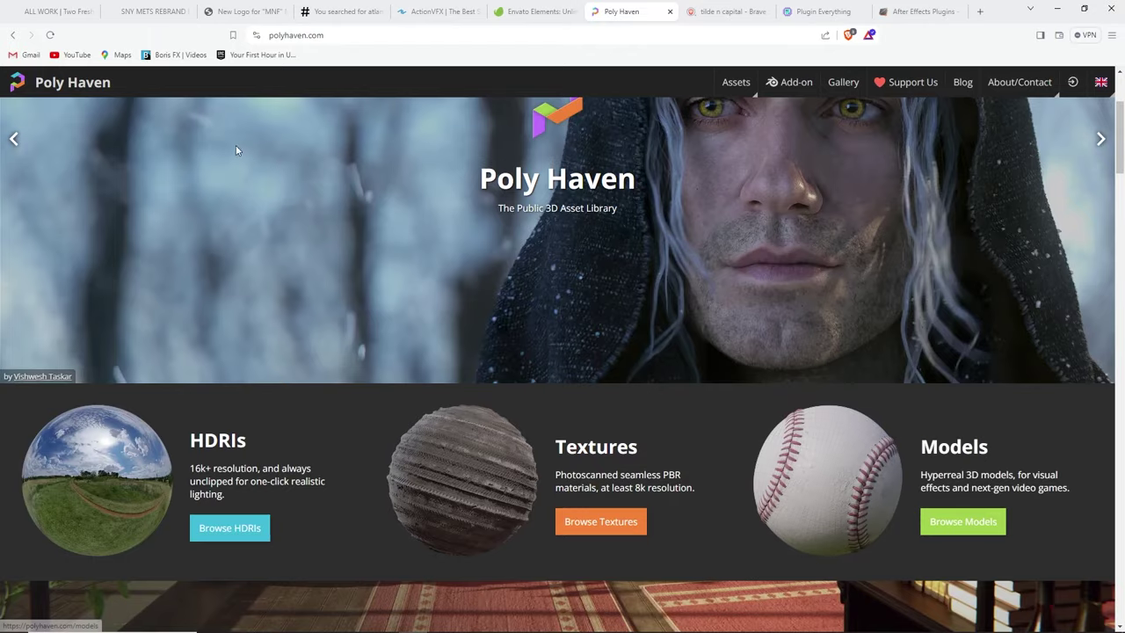
{"action": "left_click", "coordinate": [155, 12]}
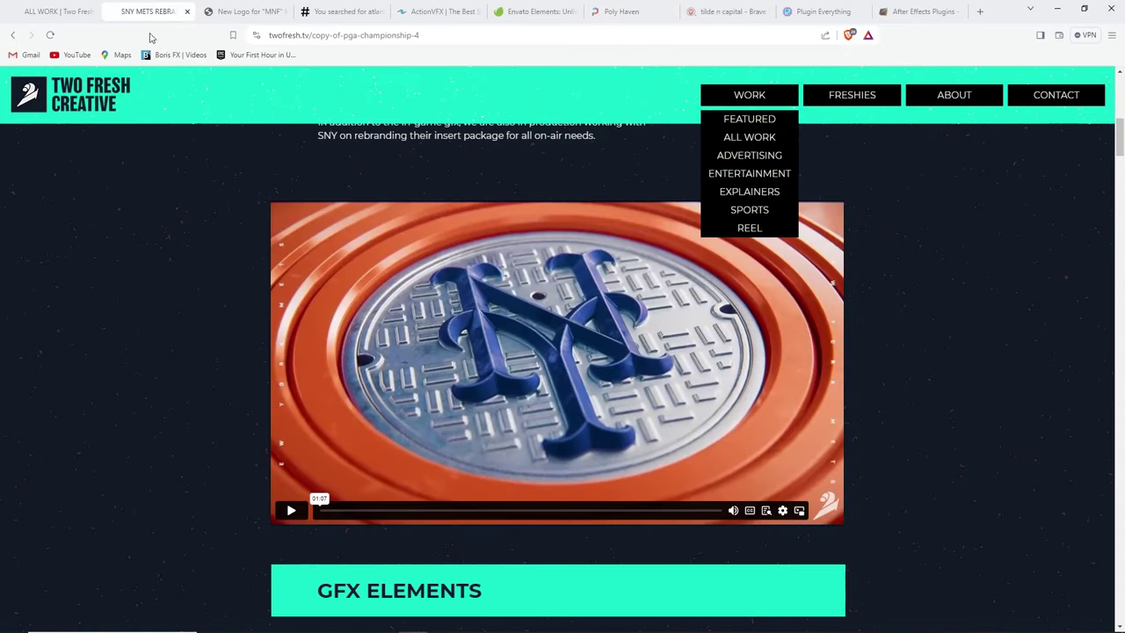
{"action": "left_click", "coordinate": [244, 12]}
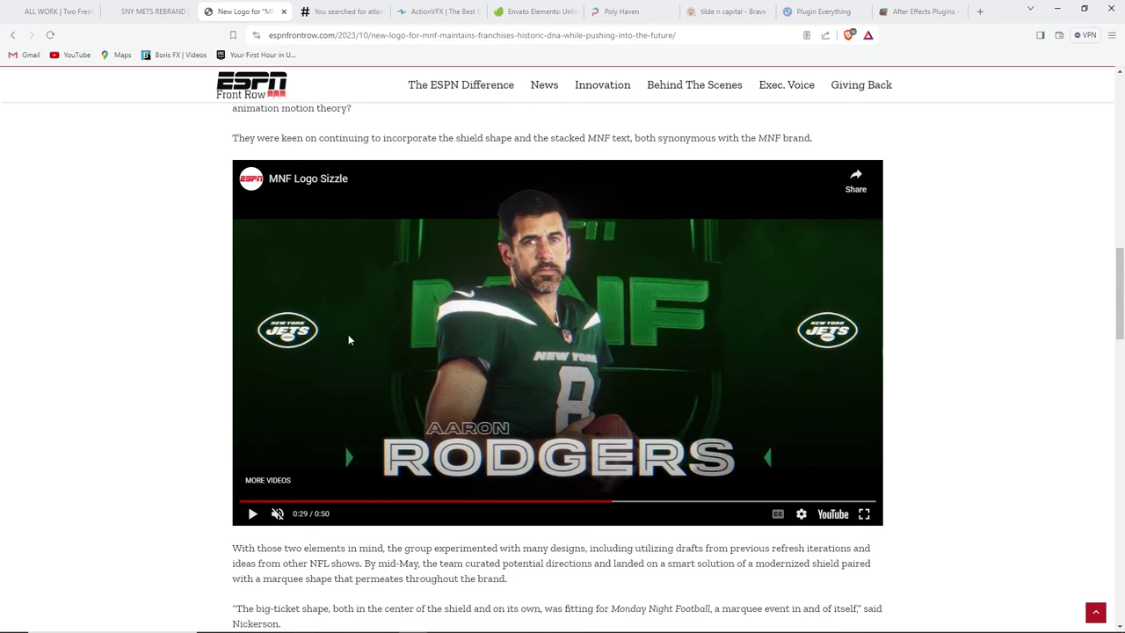
{"action": "key", "text": "alt+Tab"}
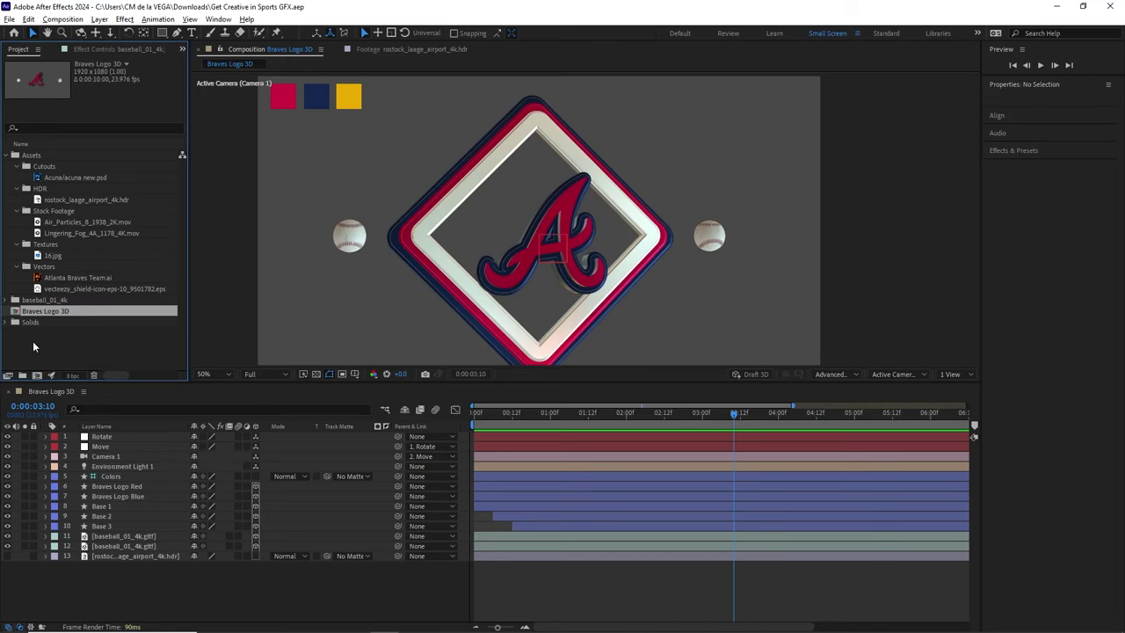
Step: Create a 1920 x 1080 composition named GFX Acuna with the Classic 3D renderer
{"action": "left_click", "coordinate": [46, 366]}
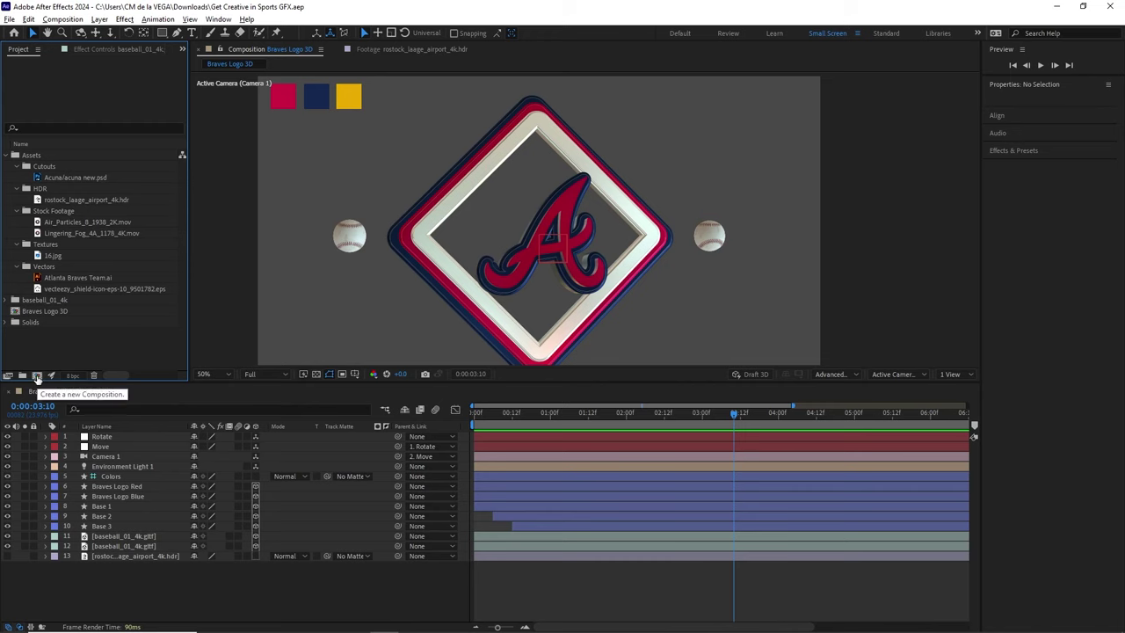
{"action": "left_click", "coordinate": [37, 376]}
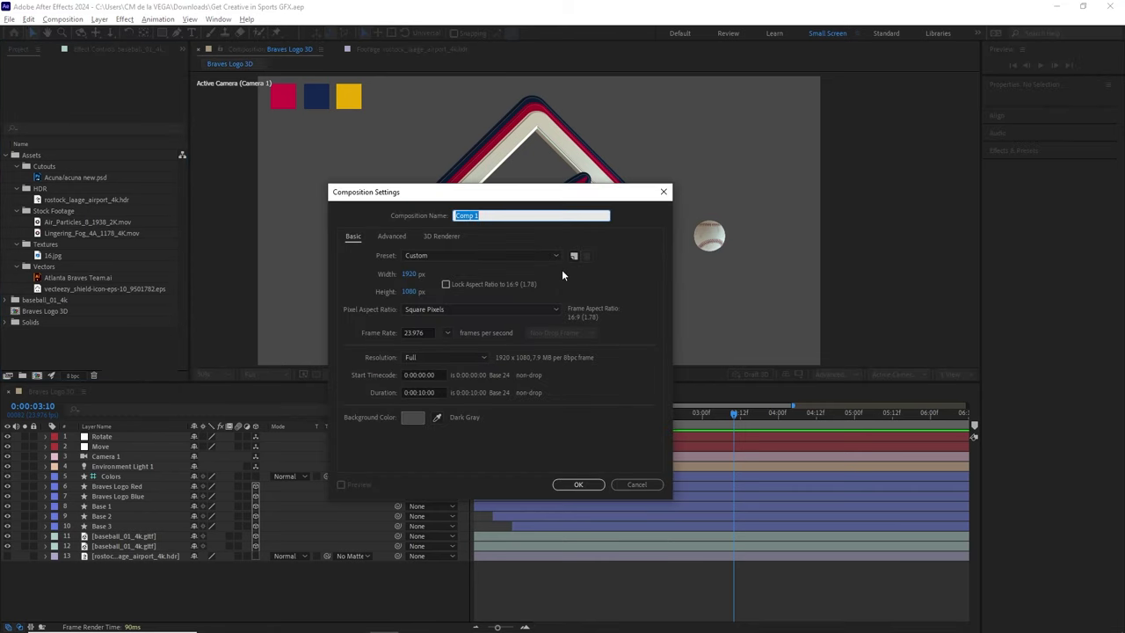
{"action": "type", "text": "Acuna"}
{"action": "left_click", "coordinate": [453, 238]}
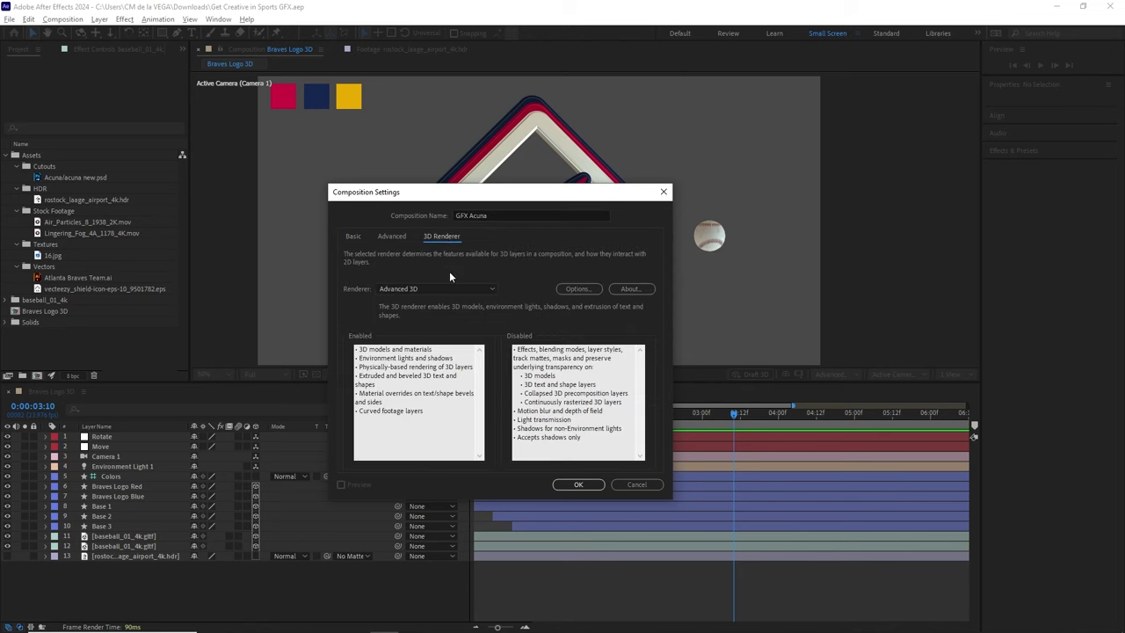
{"action": "left_click", "coordinate": [443, 288]}
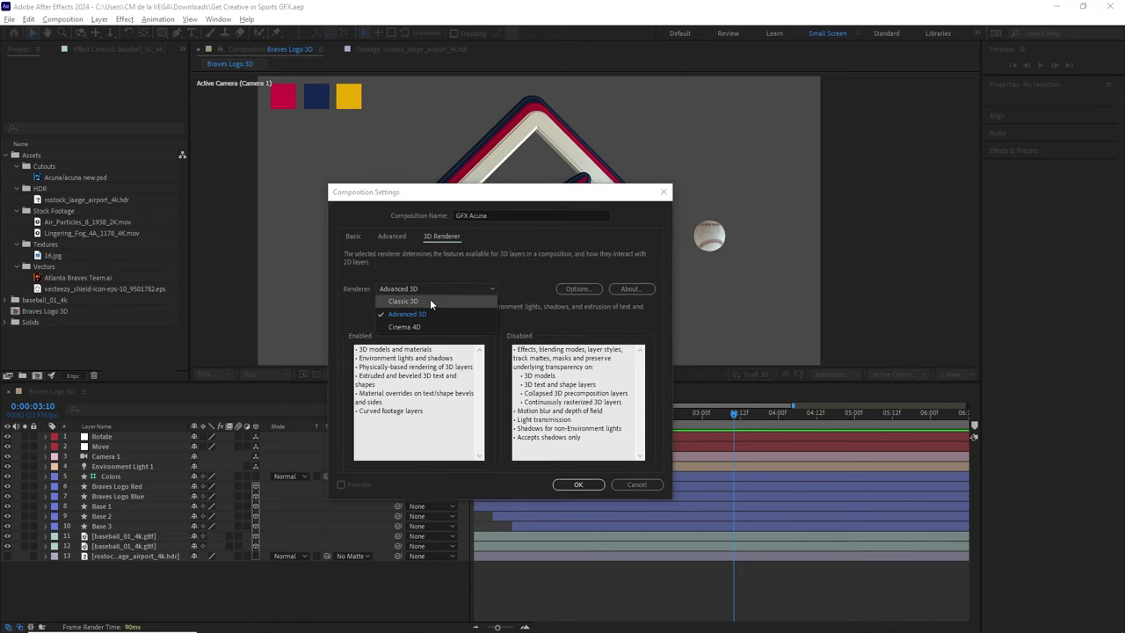
{"action": "left_click", "coordinate": [430, 301]}
{"action": "left_click", "coordinate": [591, 484]}
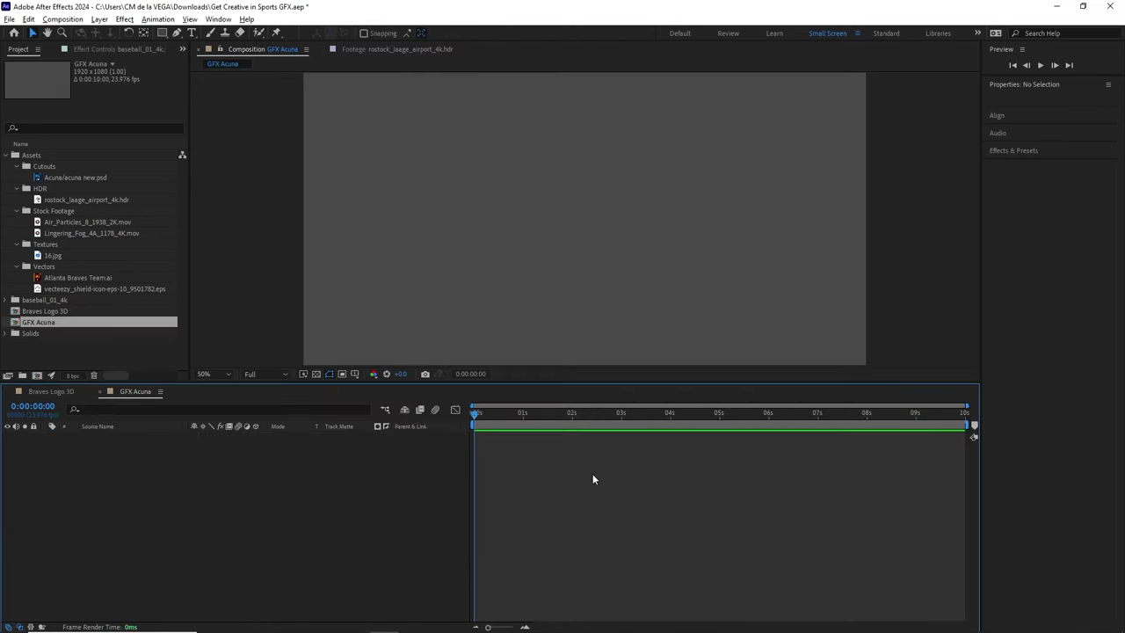
Step: Try casting shadows from Environment Light 1 in the Braves Logo 3D composition and switch them back off
{"action": "left_click", "coordinate": [52, 392]}
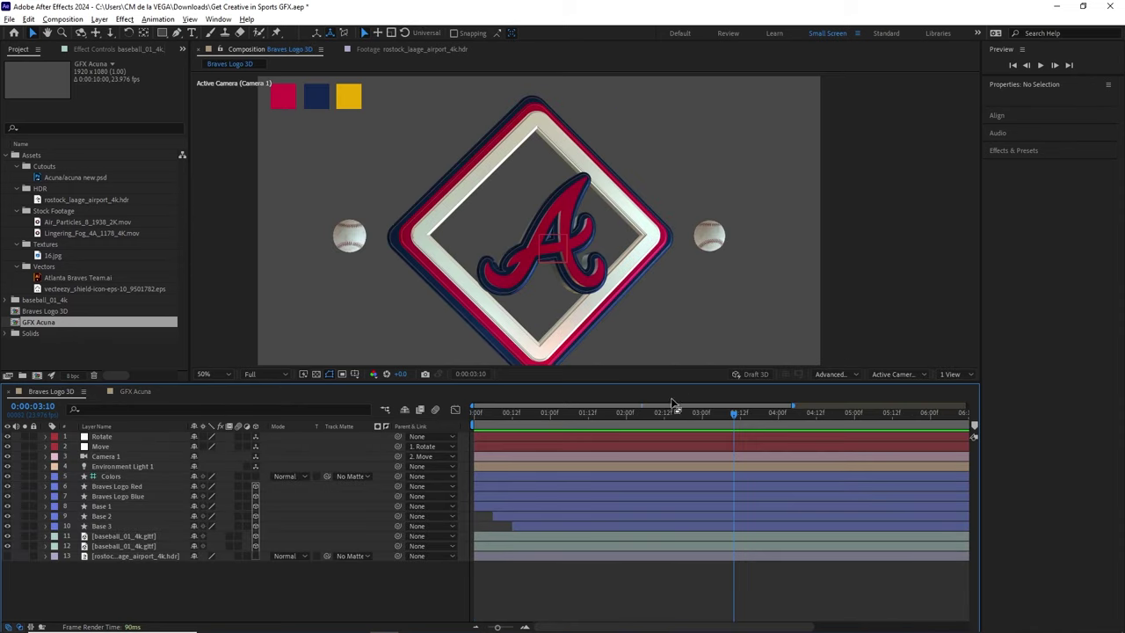
{"action": "left_click", "coordinate": [114, 466]}
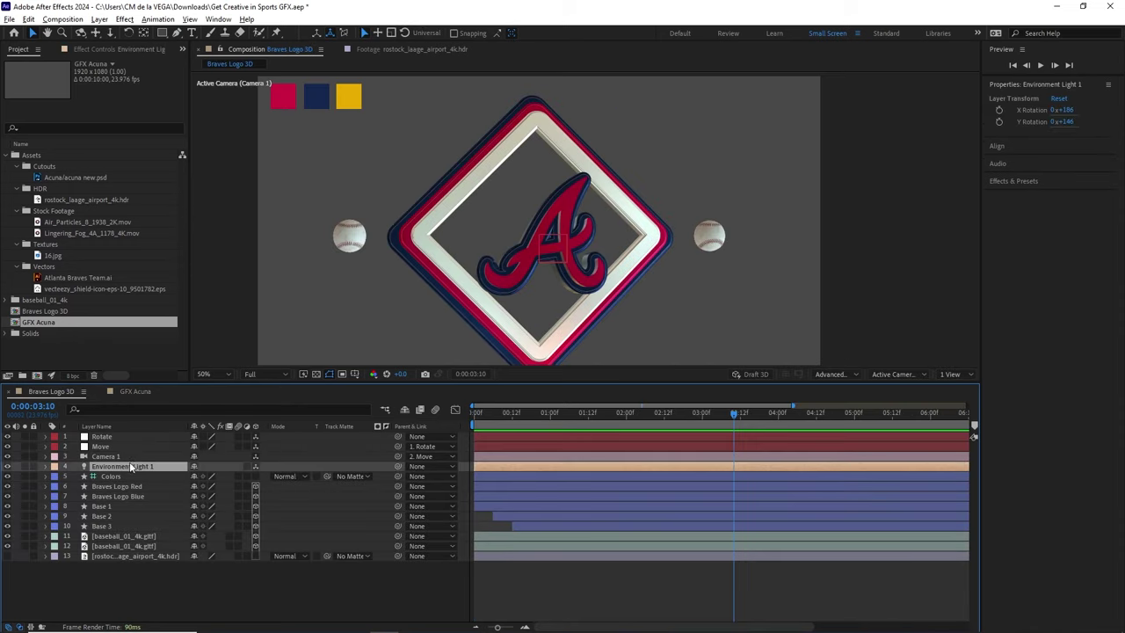
{"action": "key", "text": "a"}
{"action": "key", "text": "a"}
{"action": "left_click", "coordinate": [197, 507]}
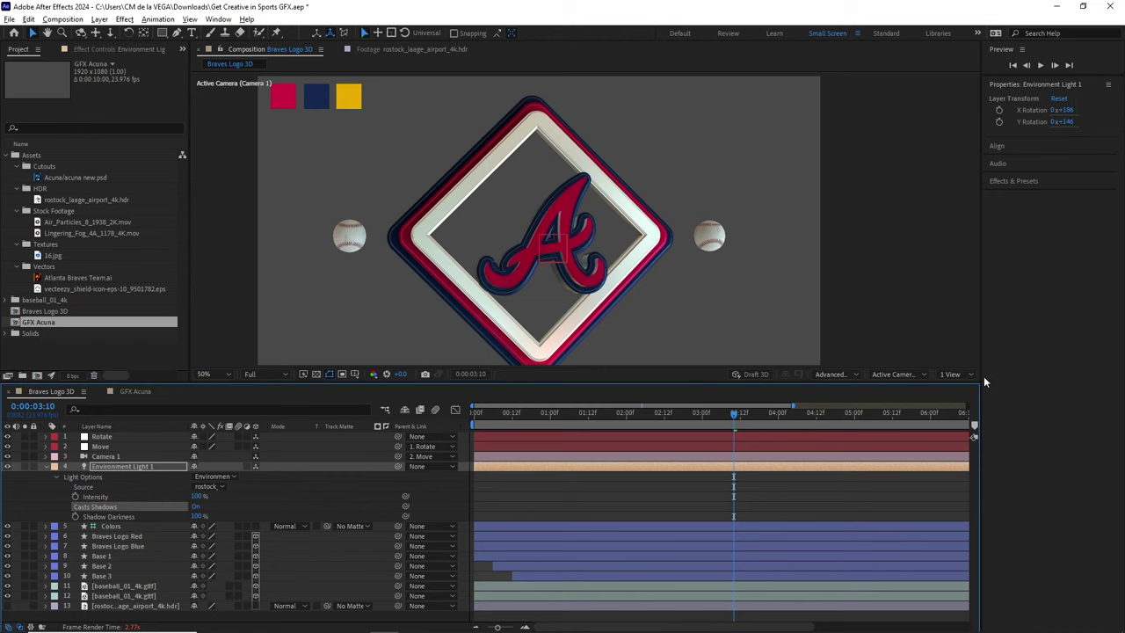
{"action": "left_click", "coordinate": [195, 508]}
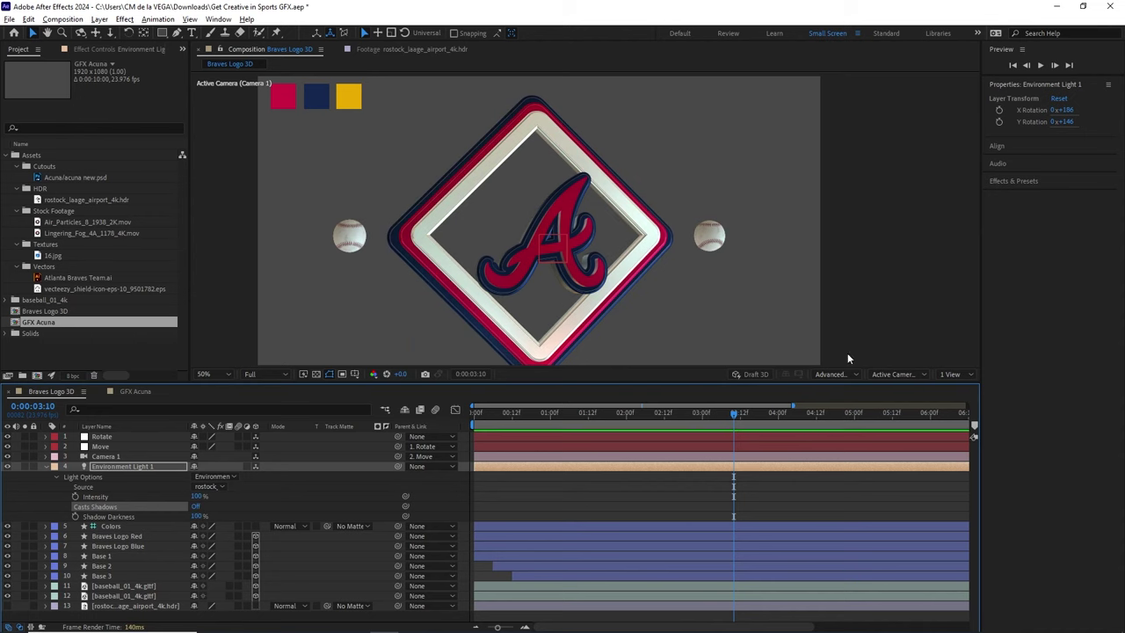
Step: Add a black solid at full composition size to the GFX Acuna composition
{"action": "left_click", "coordinate": [135, 392]}
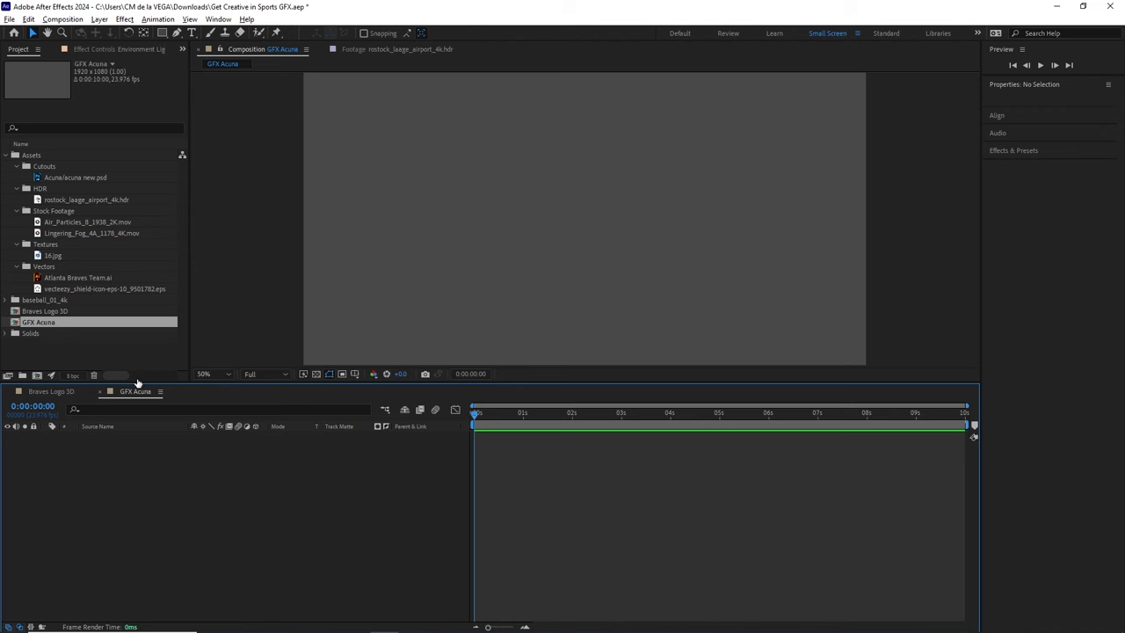
{"action": "left_click_drag", "start_coordinate": [259, 383], "coordinate": [259, 398]}
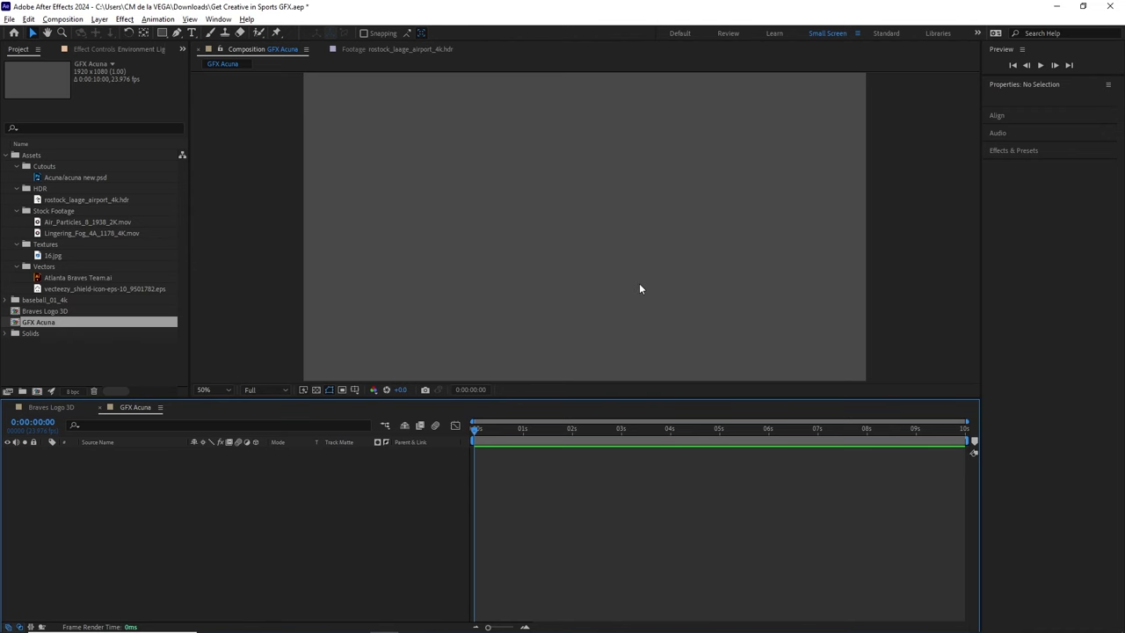
{"action": "key", "text": "ctrl+y"}
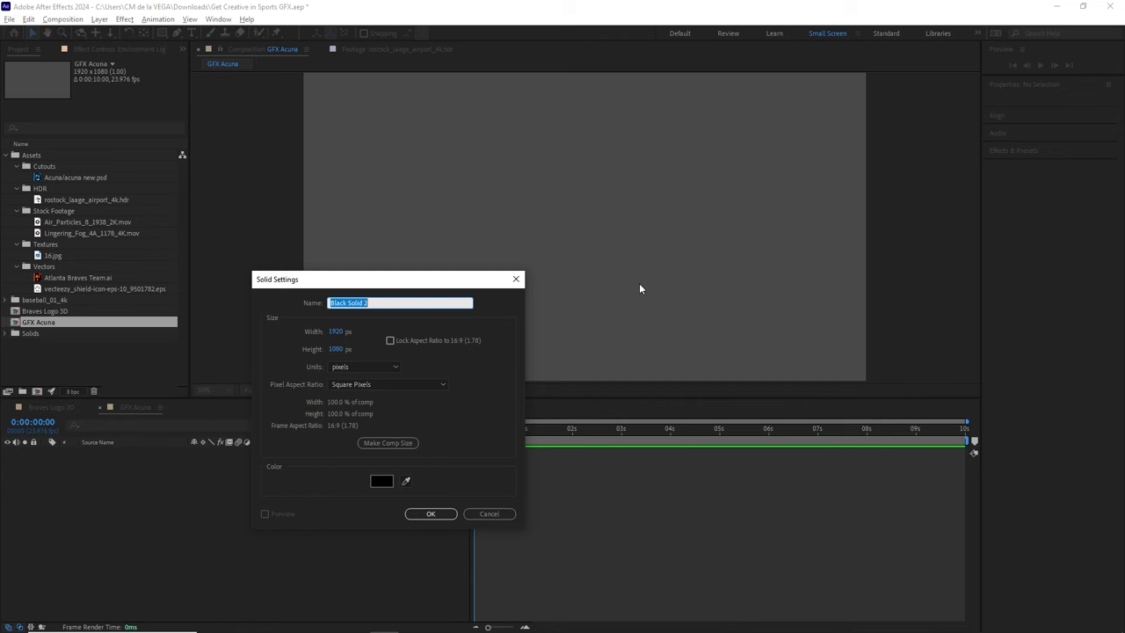
{"action": "left_click", "coordinate": [388, 443]}
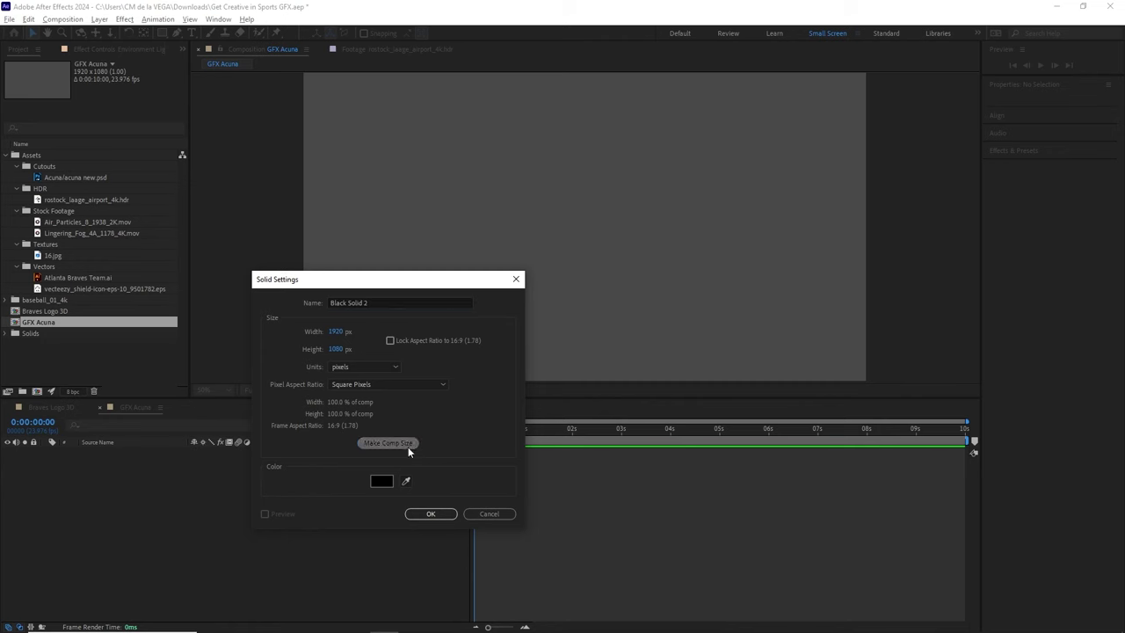
{"action": "left_click", "coordinate": [432, 514]}
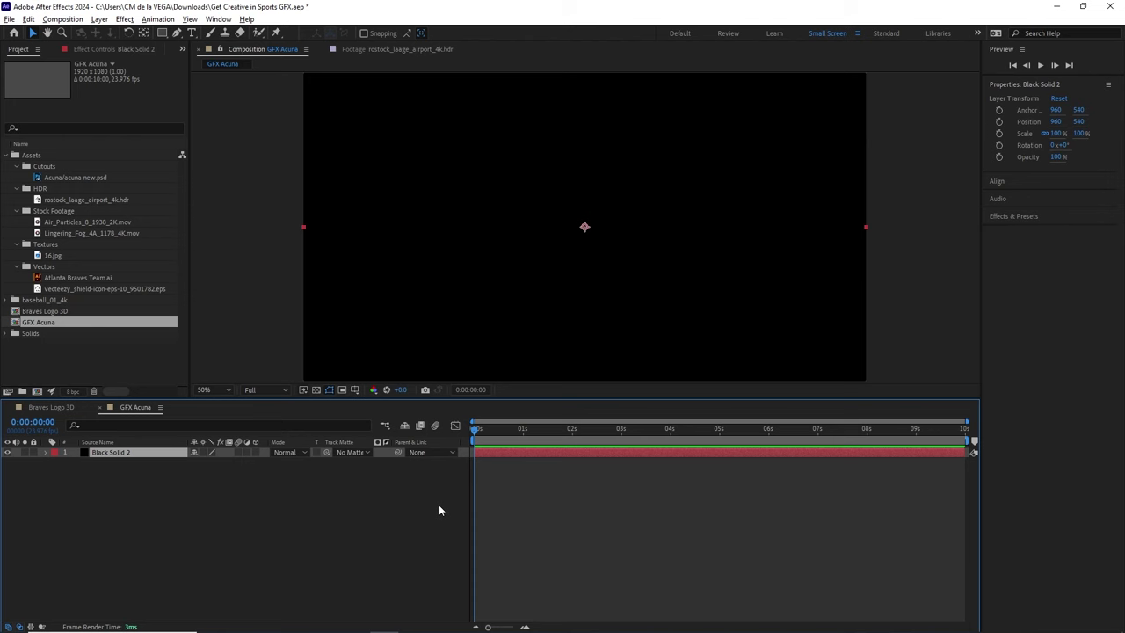
Step: Apply the Gradient Ramp effect to the black solid
{"action": "left_click", "coordinate": [127, 21]}
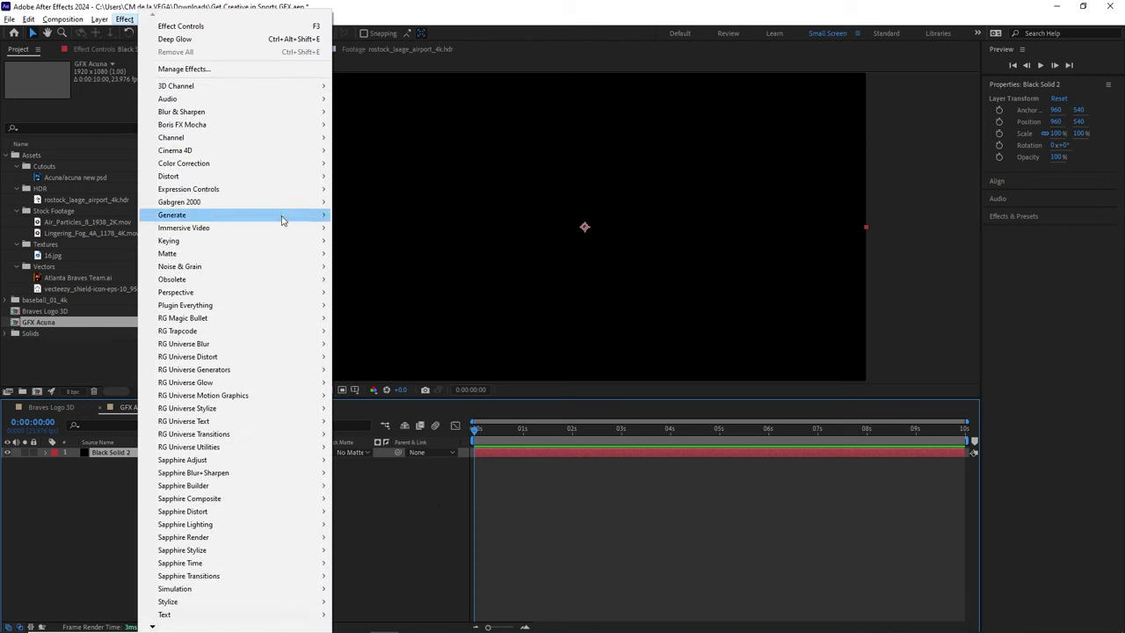
{"action": "mouse_move", "coordinate": [284, 220]}
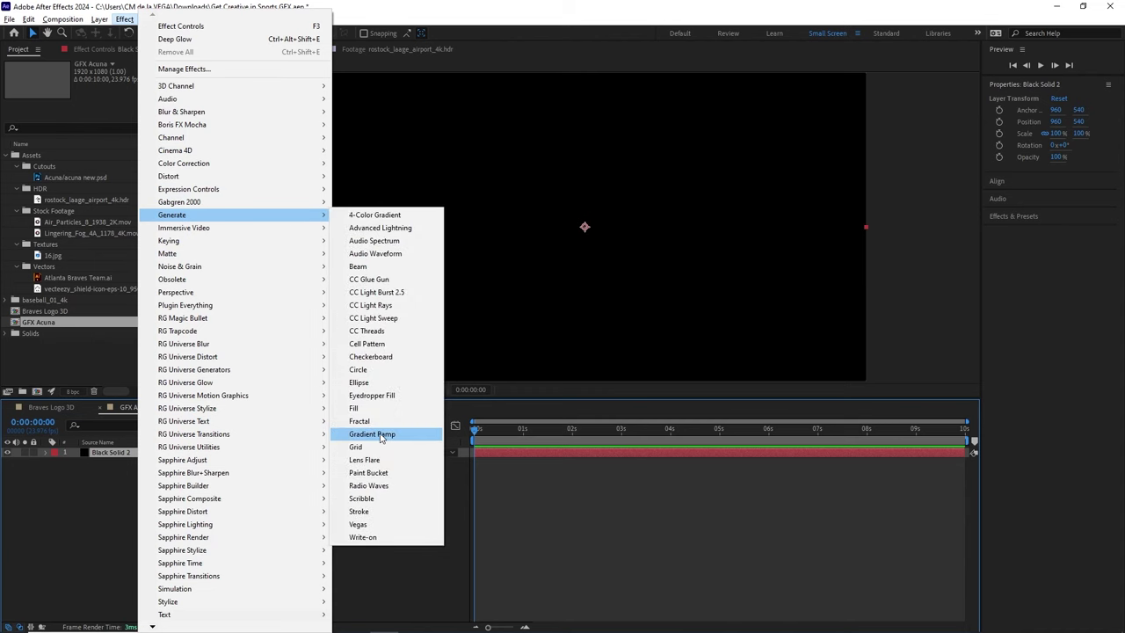
{"action": "left_click", "coordinate": [407, 435]}
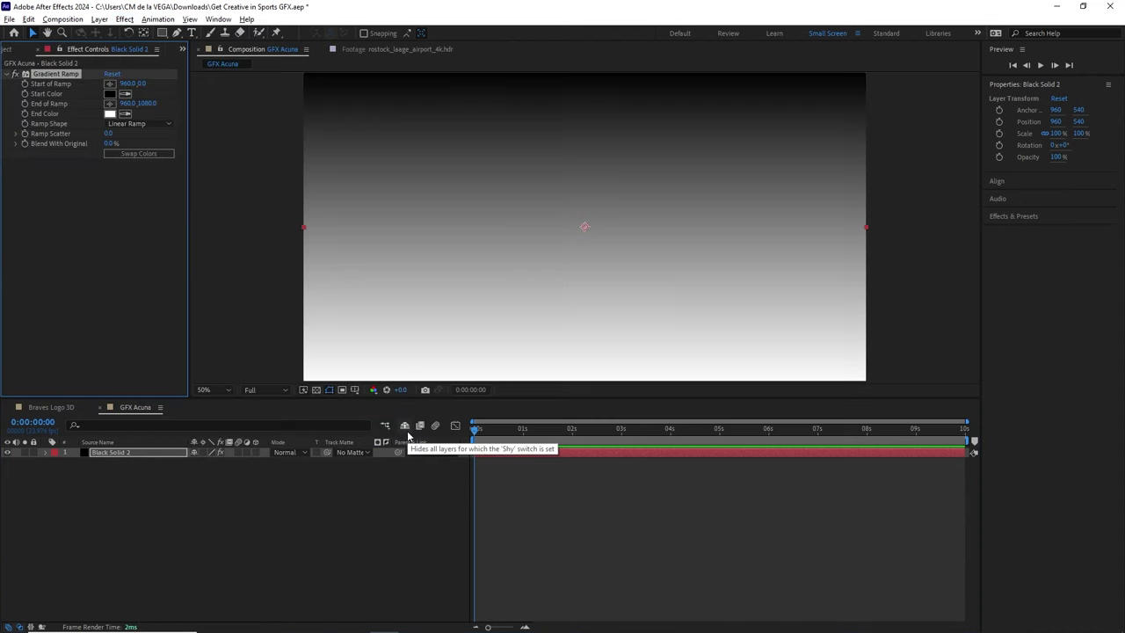
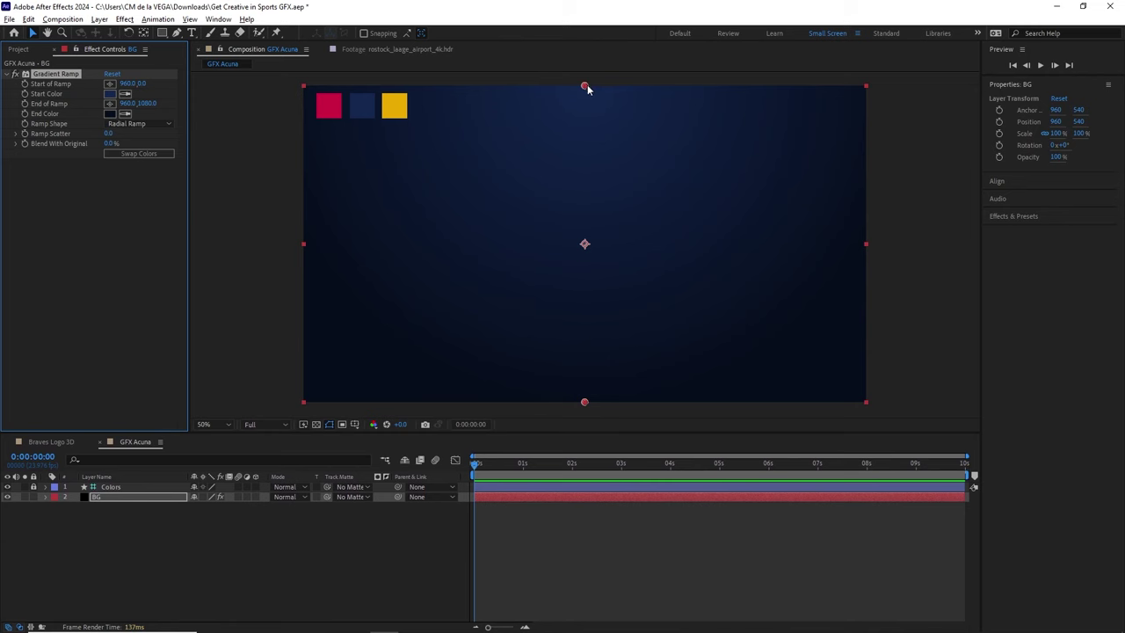
Step: Adjust BG's radial Gradient Ramp: start point 960,114, start color 1C3E83, and end point 1796,846
{"action": "left_click_drag", "start_coordinate": [585, 87], "coordinate": [585, 117]}
{"action": "left_click_drag", "start_coordinate": [594, 402], "coordinate": [823, 325]}
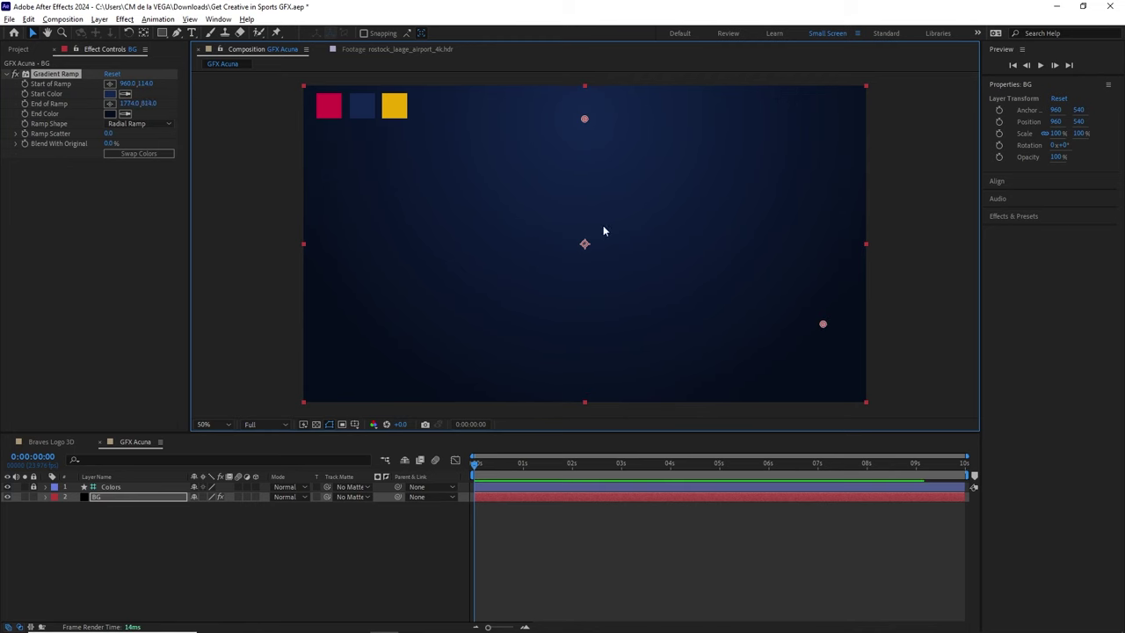
{"action": "left_click", "coordinate": [109, 94]}
{"action": "left_click", "coordinate": [230, 425]}
{"action": "left_click_drag", "start_coordinate": [230, 425], "coordinate": [232, 412]}
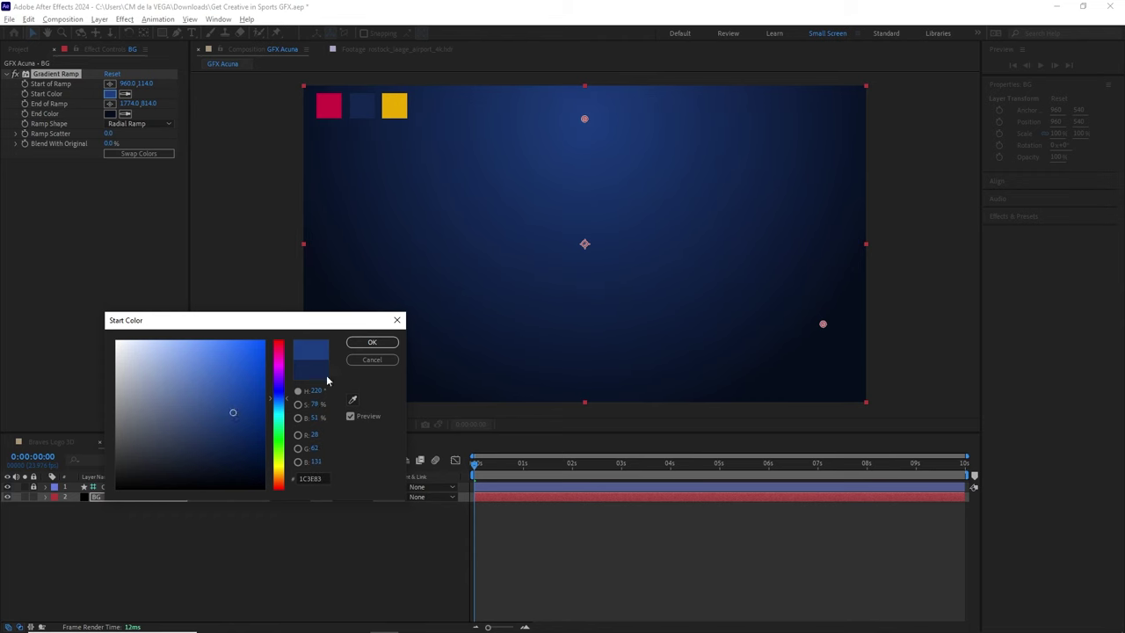
{"action": "left_click", "coordinate": [380, 343]}
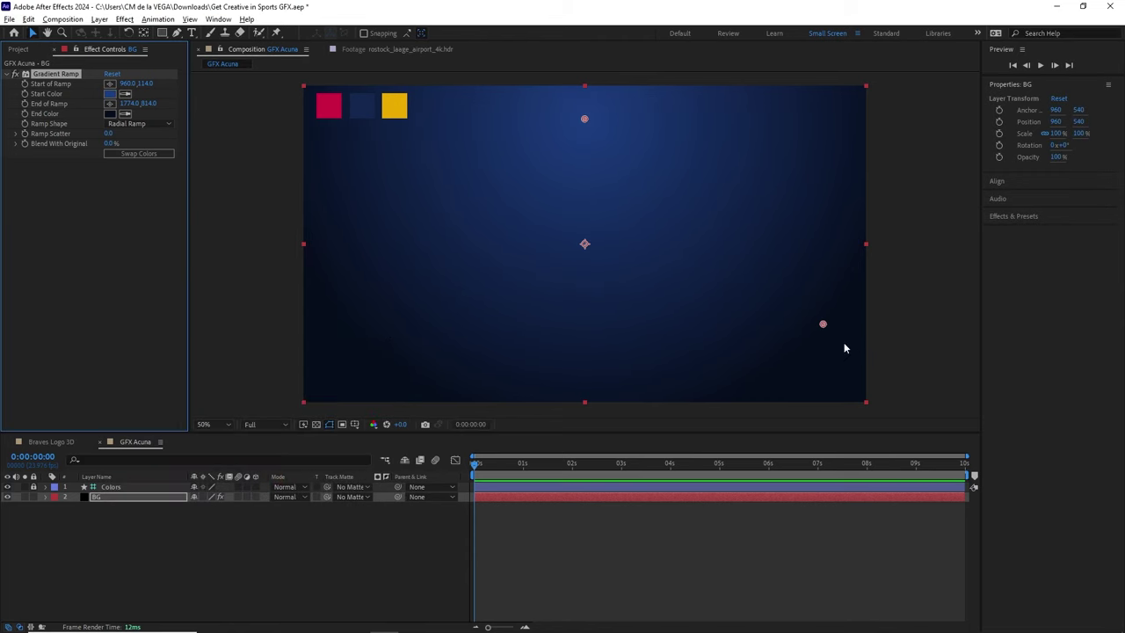
{"action": "left_click_drag", "start_coordinate": [824, 323], "coordinate": [830, 333]}
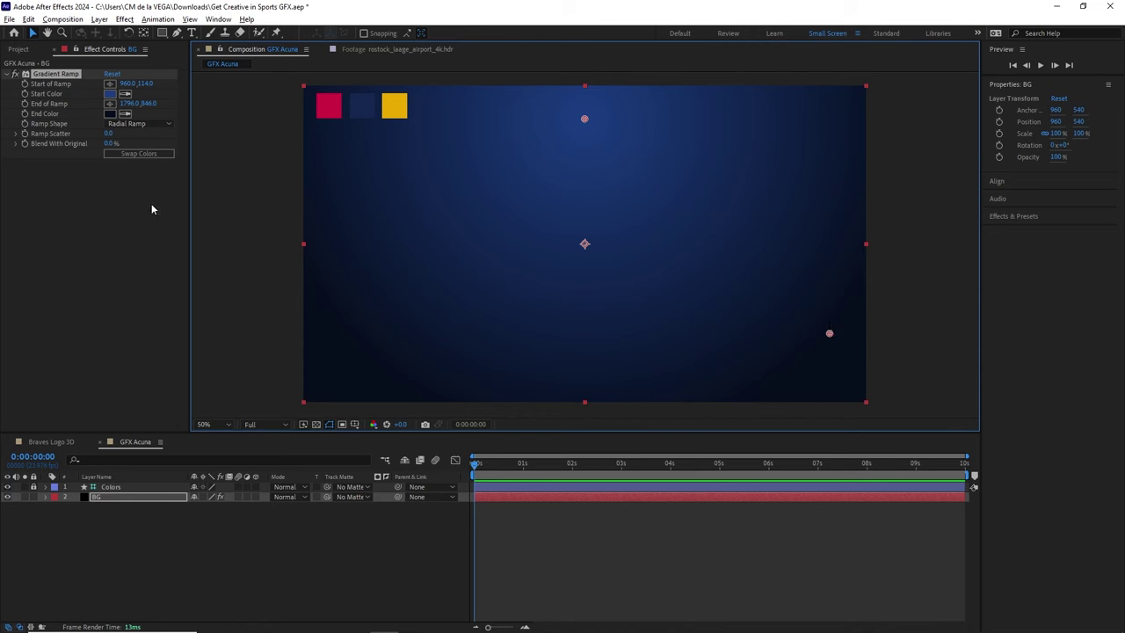
Step: Switch to the browser and examine the SNY Mets rebrand graphics on the Two Fresh Creative page as a texture reference
{"action": "left_click", "coordinate": [18, 50]}
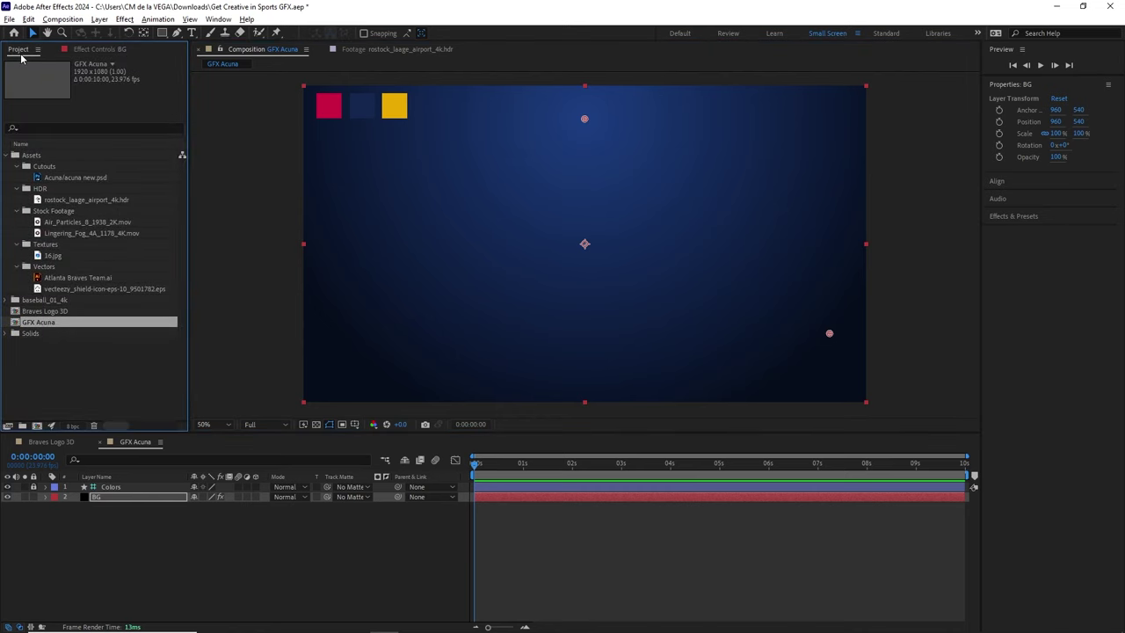
{"action": "left_click", "coordinate": [63, 257]}
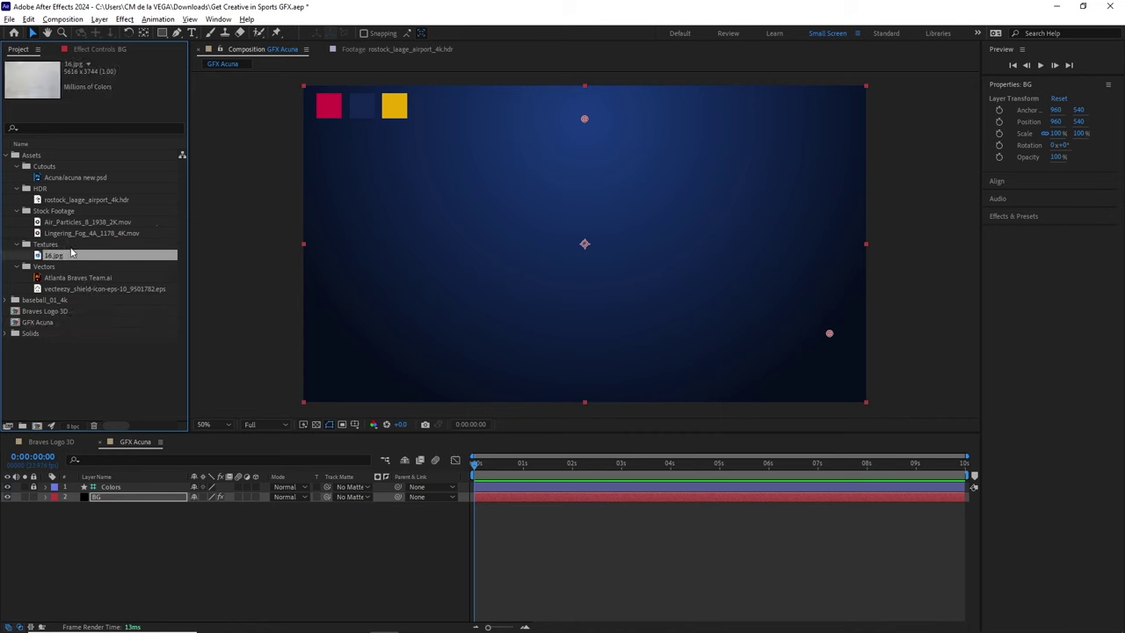
{"action": "key", "text": "alt+Tab"}
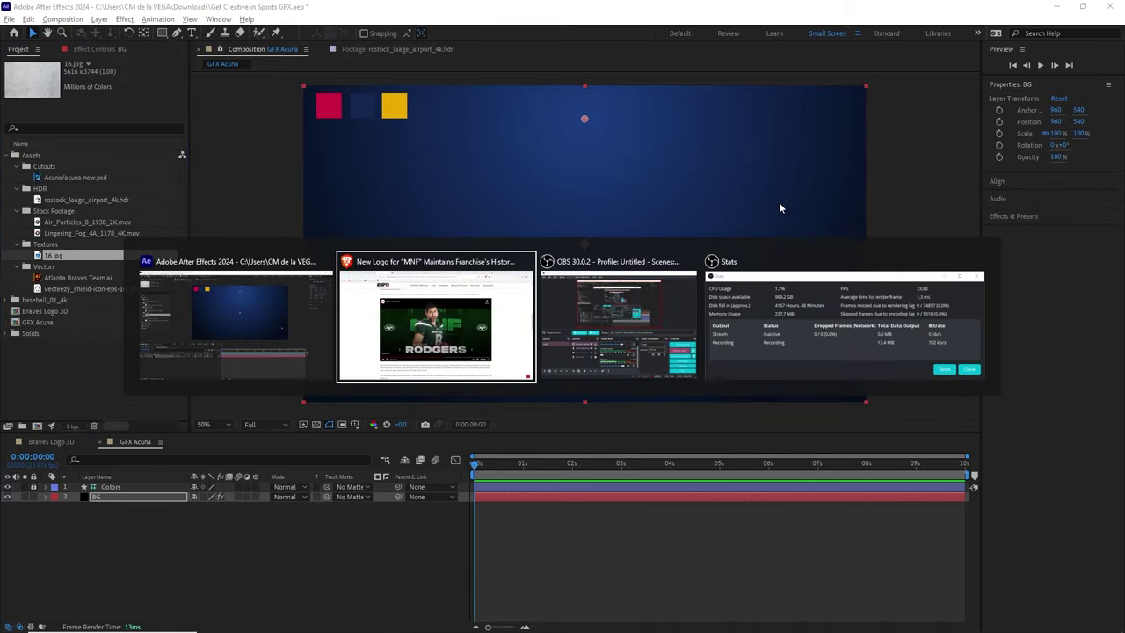
{"action": "left_click", "coordinate": [152, 11]}
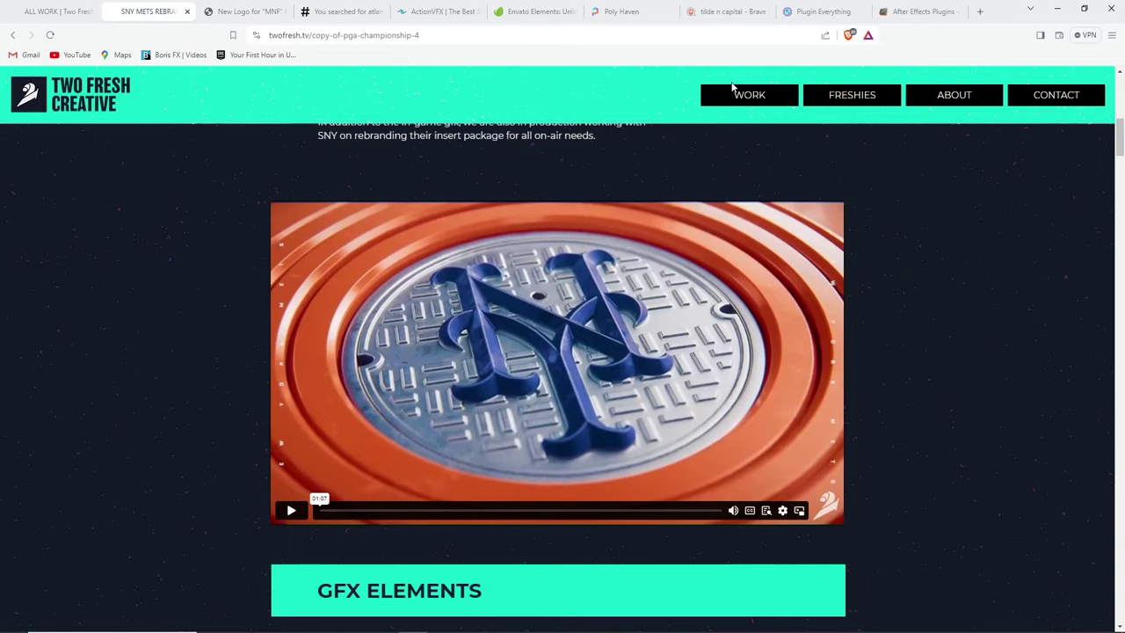
{"action": "left_click_drag", "start_coordinate": [1119, 139], "coordinate": [1118, 214]}
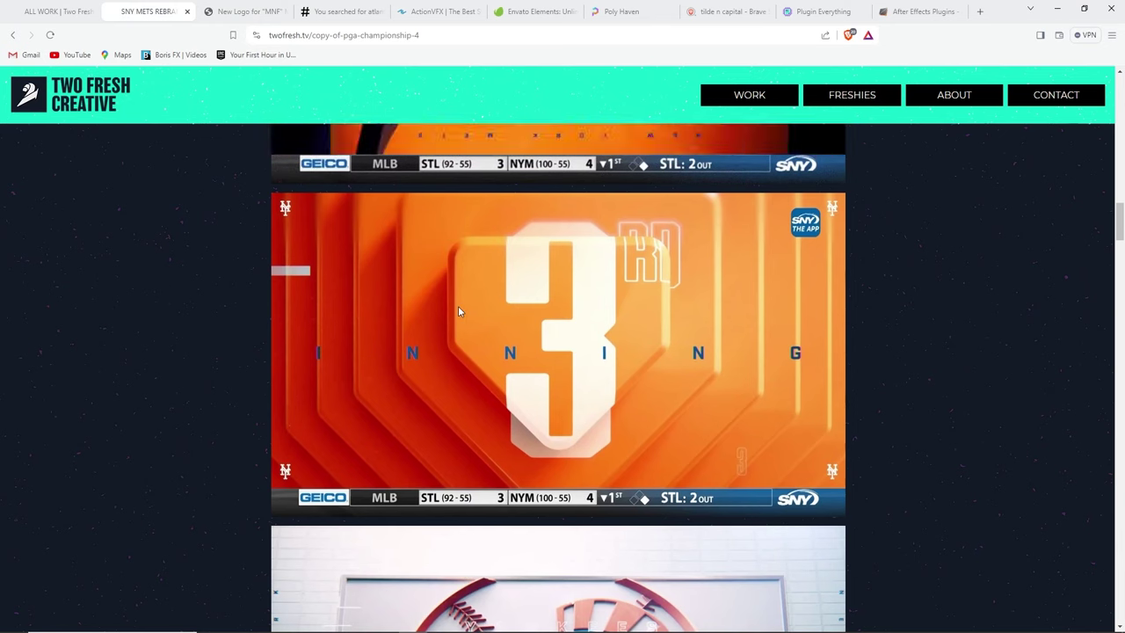
{"action": "key", "text": "alt+Tab"}
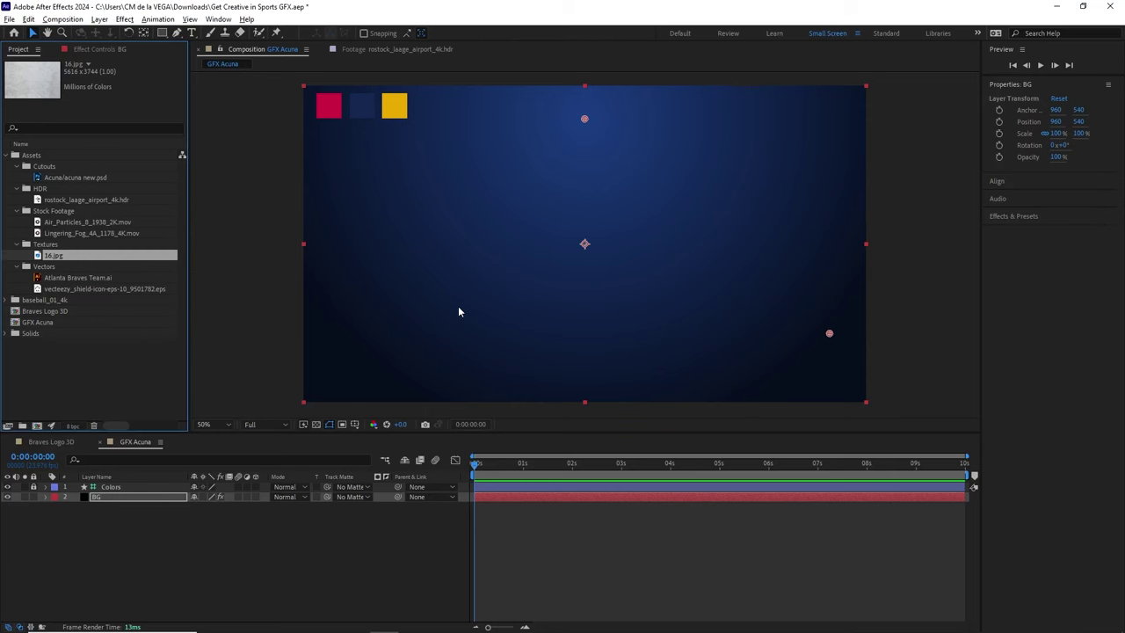
Step: Add the 16.jpg texture to GFX Acuna between the Colors and BG layers and scale it to 35%
{"action": "left_click_drag", "start_coordinate": [76, 261], "coordinate": [209, 513]}
{"action": "key", "text": "s"}
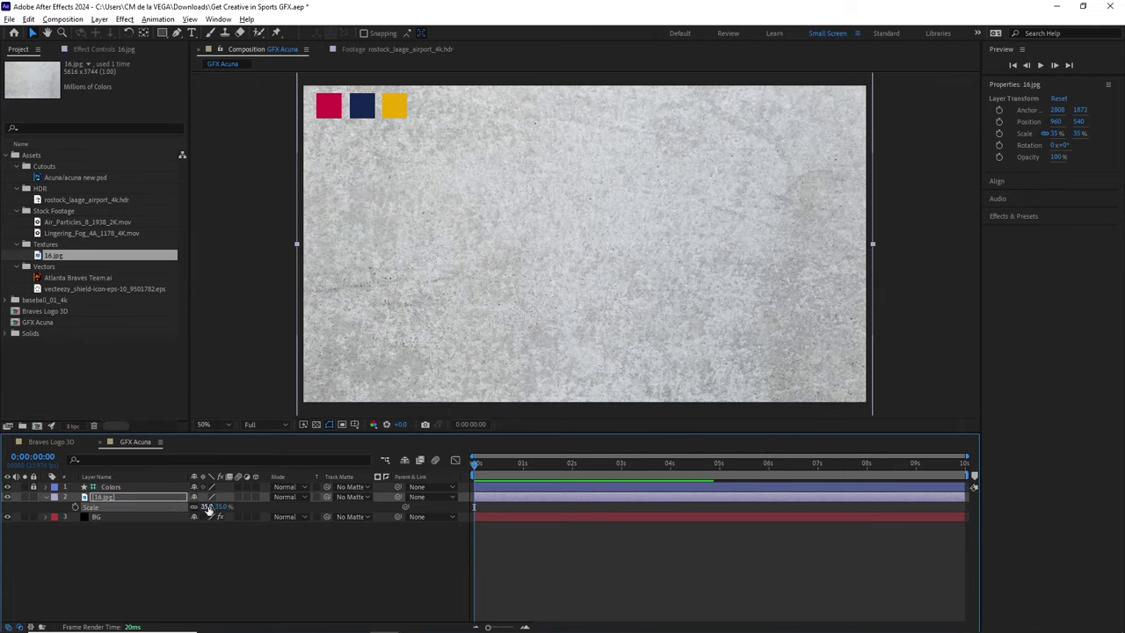
Step: Apply Levels to the 16.jpg layer and raise its contrast with Input Black 162 and Input White 205
{"action": "left_click", "coordinate": [124, 18]}
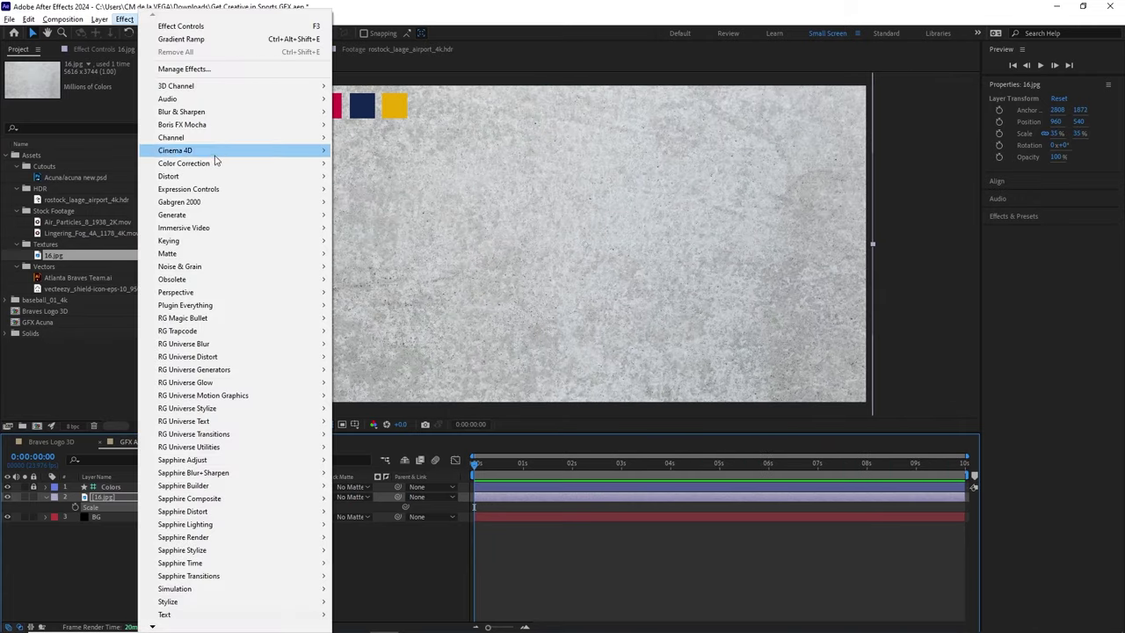
{"action": "mouse_move", "coordinate": [216, 164]}
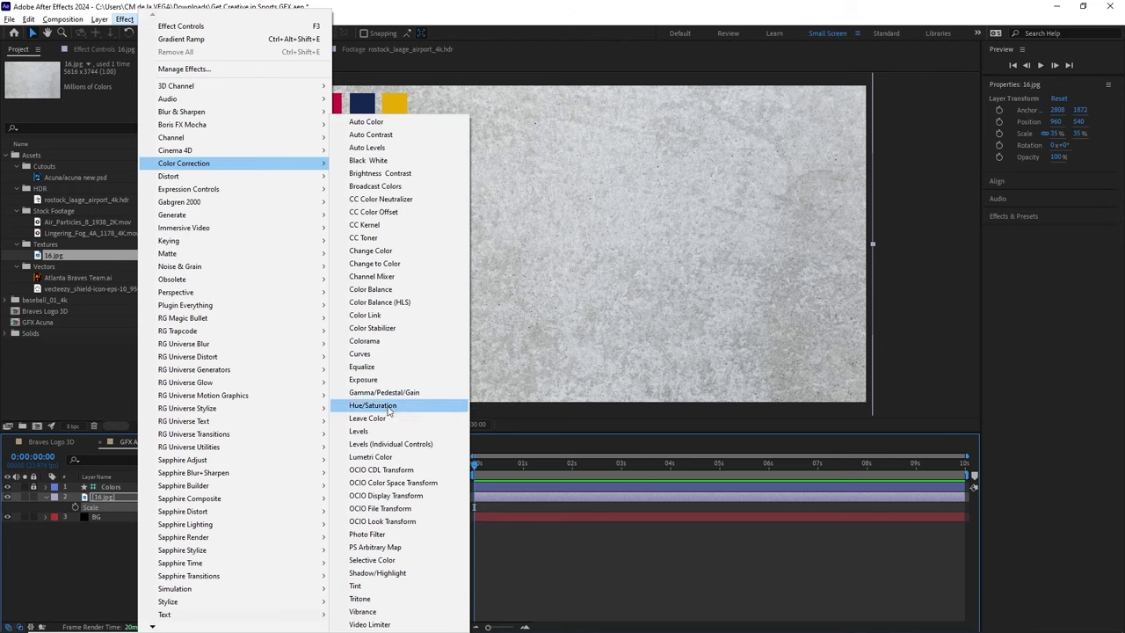
{"action": "left_click", "coordinate": [368, 432]}
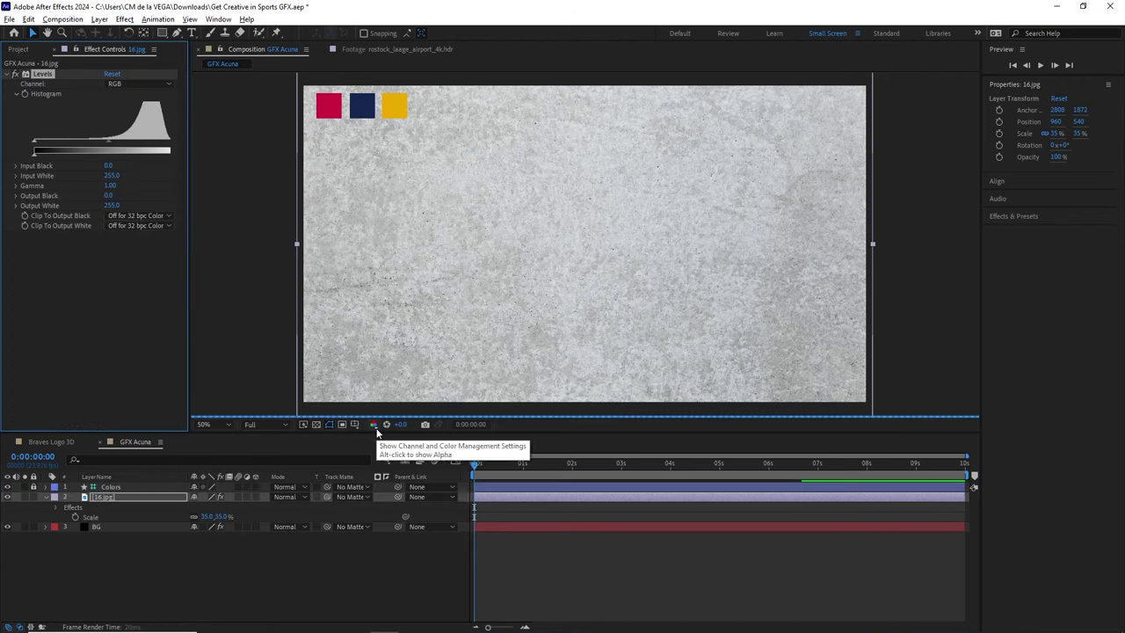
{"action": "left_click_drag", "start_coordinate": [189, 139], "coordinate": [215, 142]}
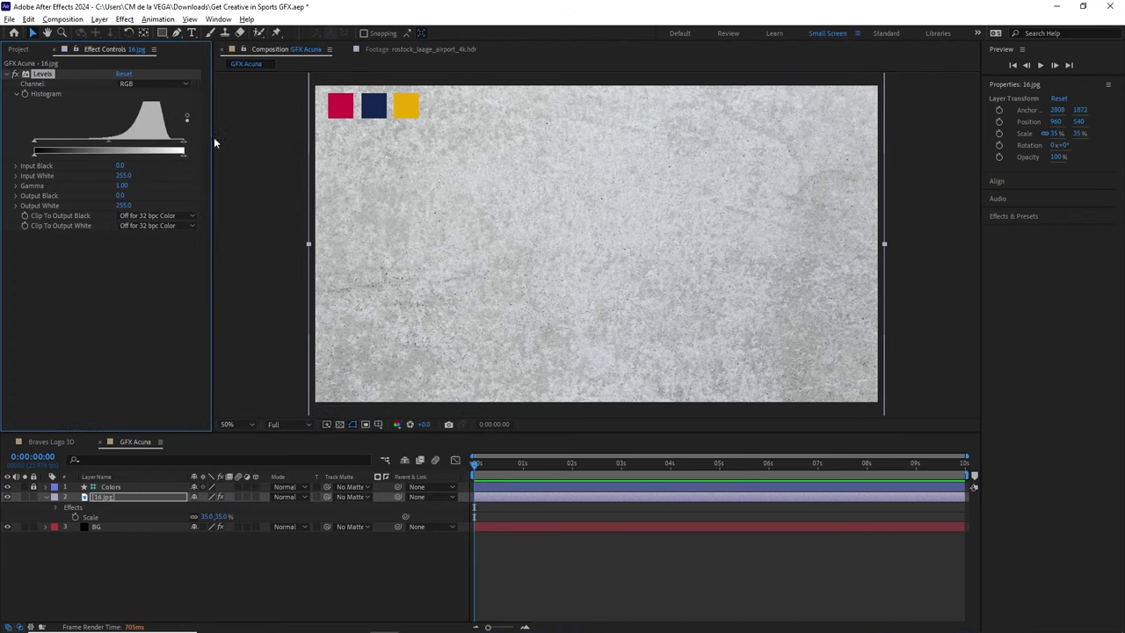
{"action": "left_click_drag", "start_coordinate": [36, 143], "coordinate": [94, 143]}
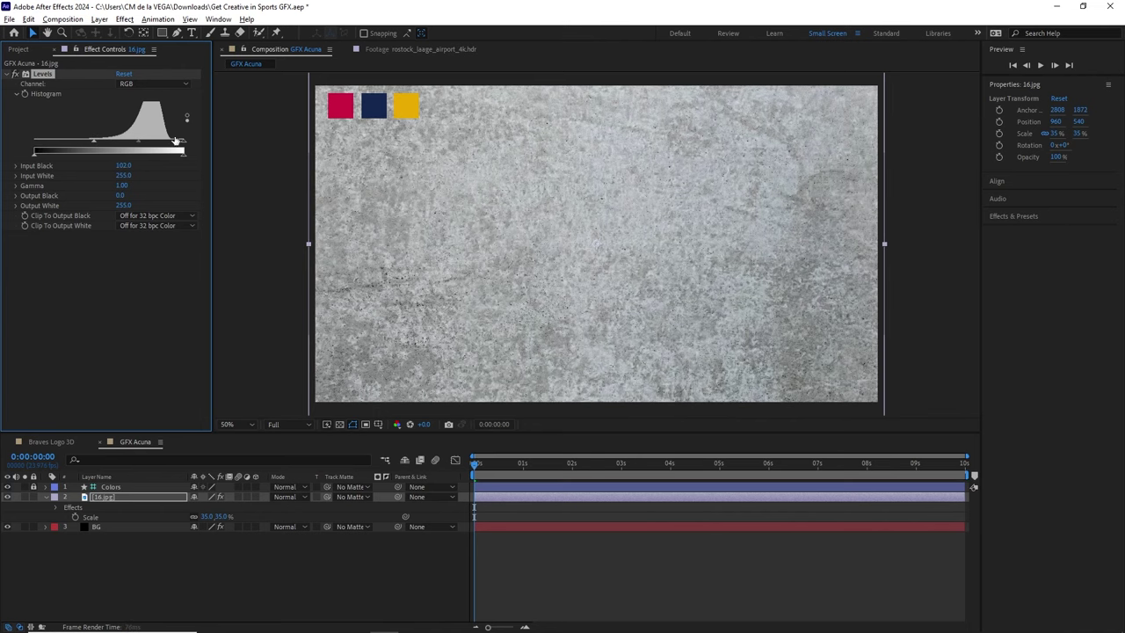
{"action": "left_click_drag", "start_coordinate": [185, 143], "coordinate": [130, 146]}
Step: Rename the 16.jpg layer as Texture
{"action": "left_click", "coordinate": [148, 517]}
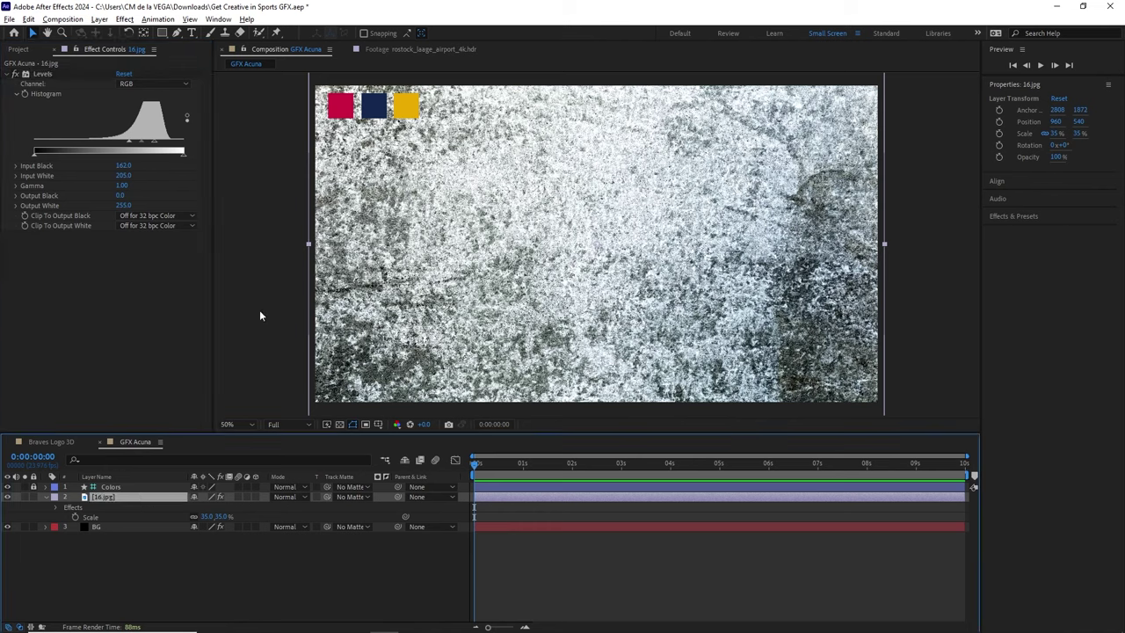
{"action": "key", "text": "Return"}
{"action": "type", "text": "Texture"}
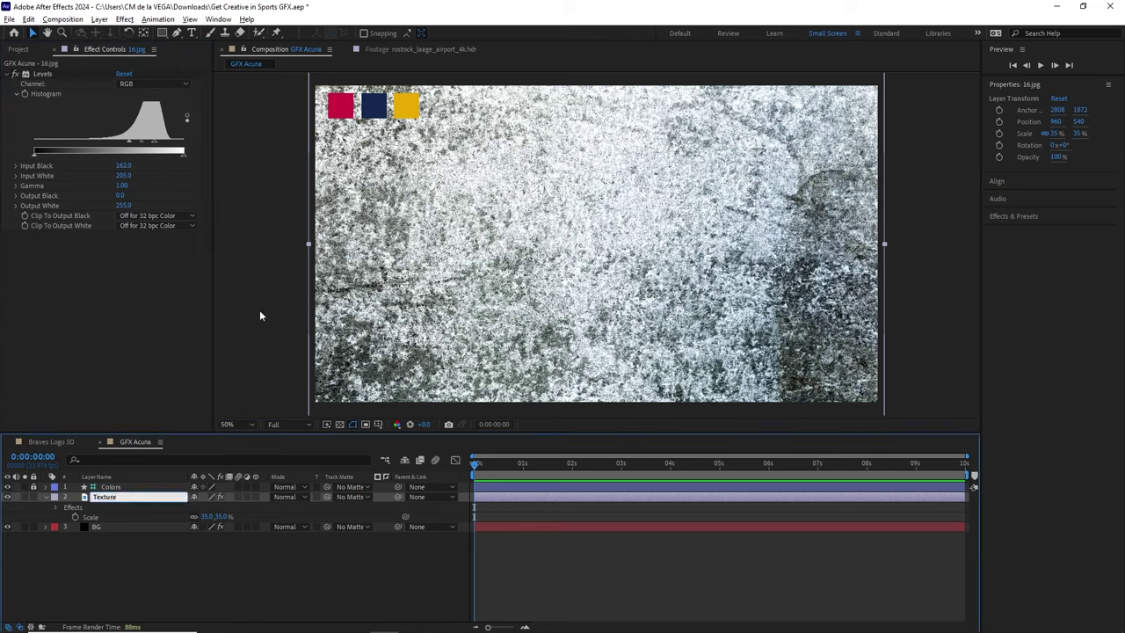
{"action": "key", "text": "Return"}
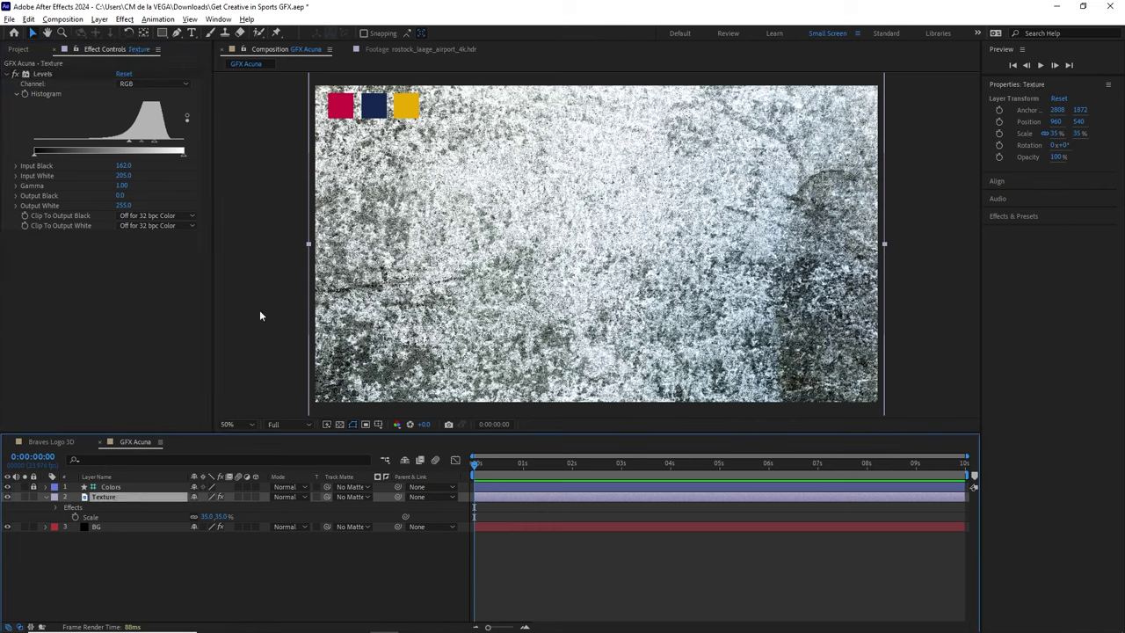
Step: Try the Overlay, Soft Light and Hard Light blending modes on the Texture layer and return it to Overlay
{"action": "left_click", "coordinate": [295, 497]}
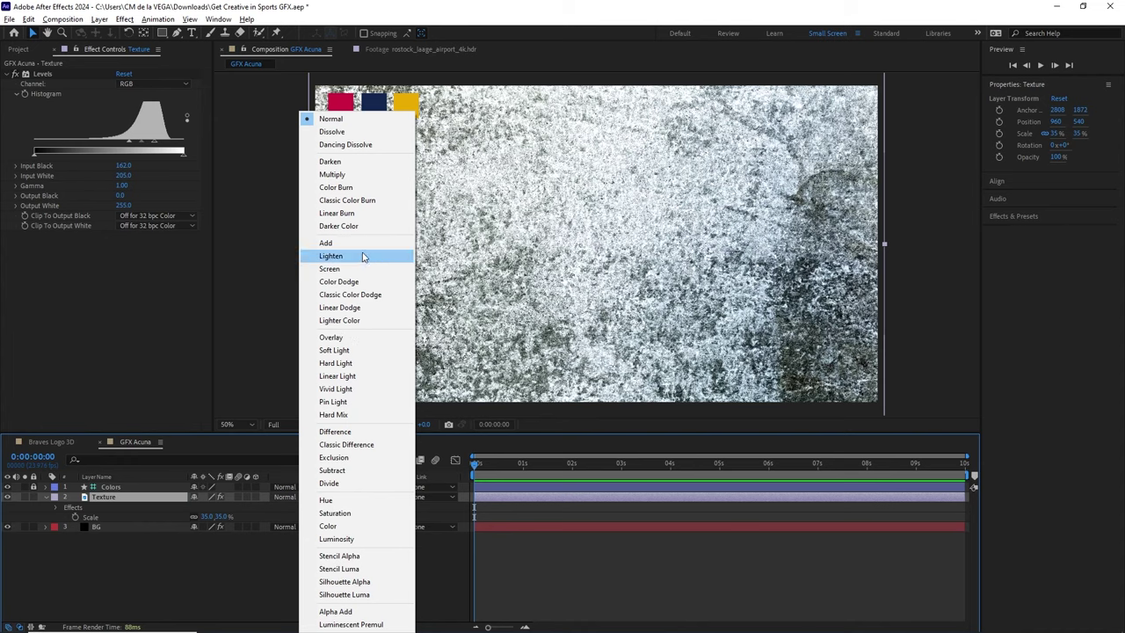
{"action": "left_click", "coordinate": [361, 339]}
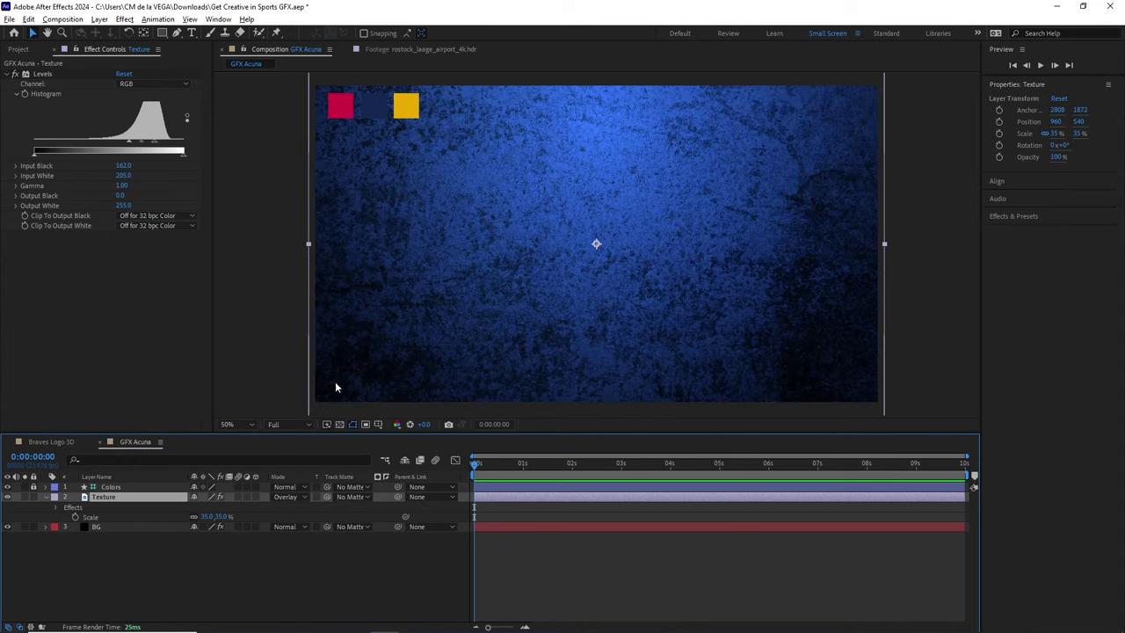
{"action": "left_click", "coordinate": [299, 498]}
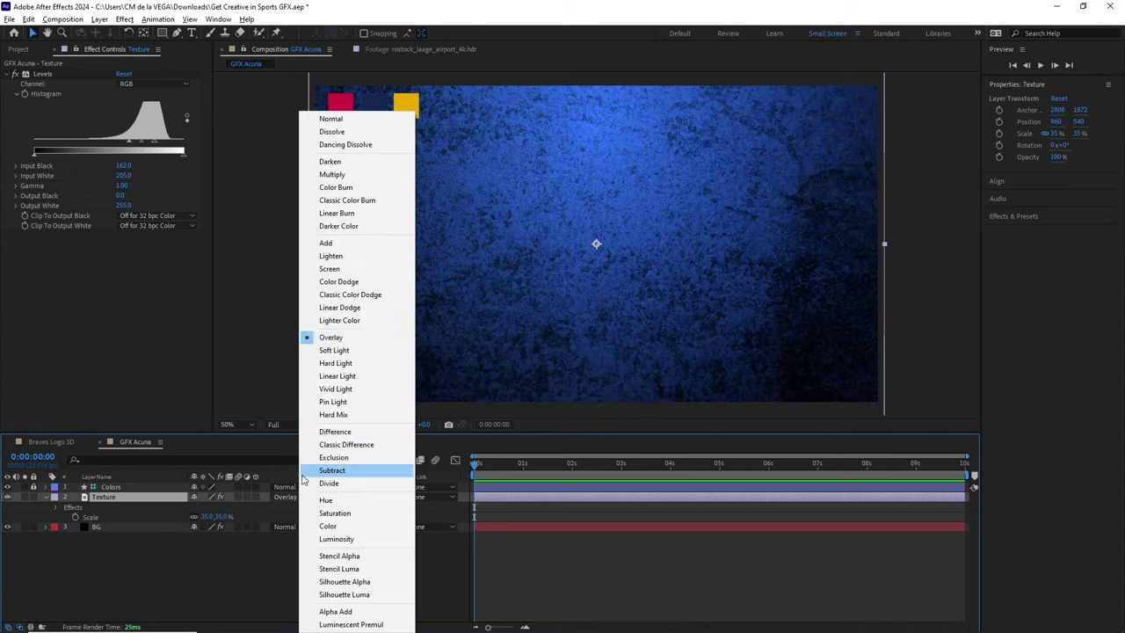
{"action": "left_click", "coordinate": [347, 349]}
{"action": "left_click", "coordinate": [290, 498]}
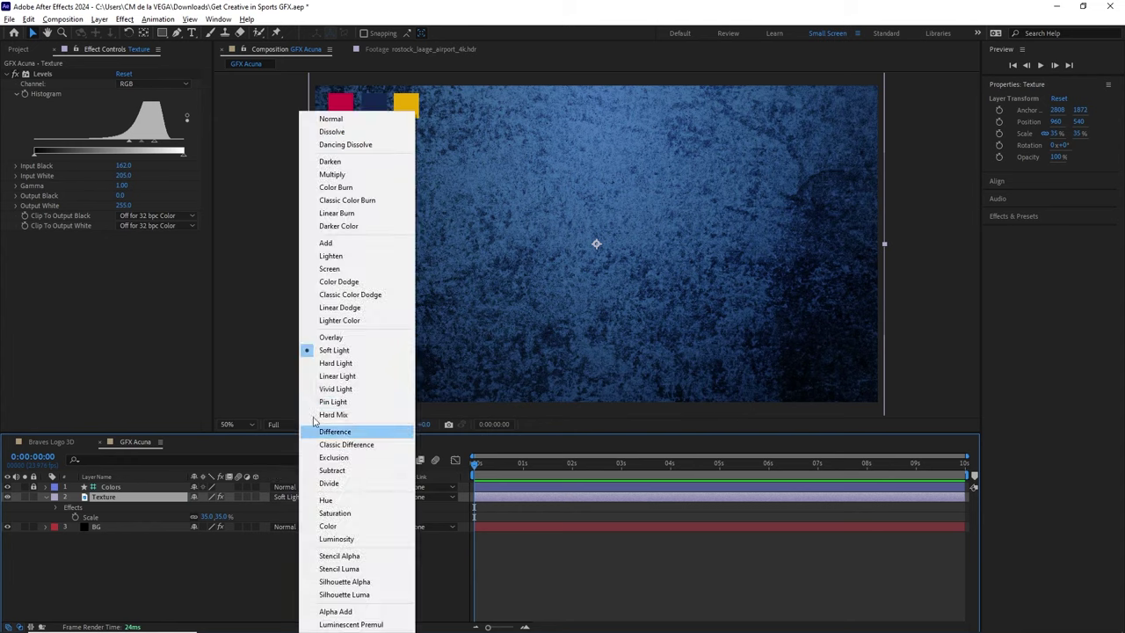
{"action": "left_click", "coordinate": [347, 362]}
{"action": "left_click", "coordinate": [296, 498]}
{"action": "left_click", "coordinate": [352, 335]}
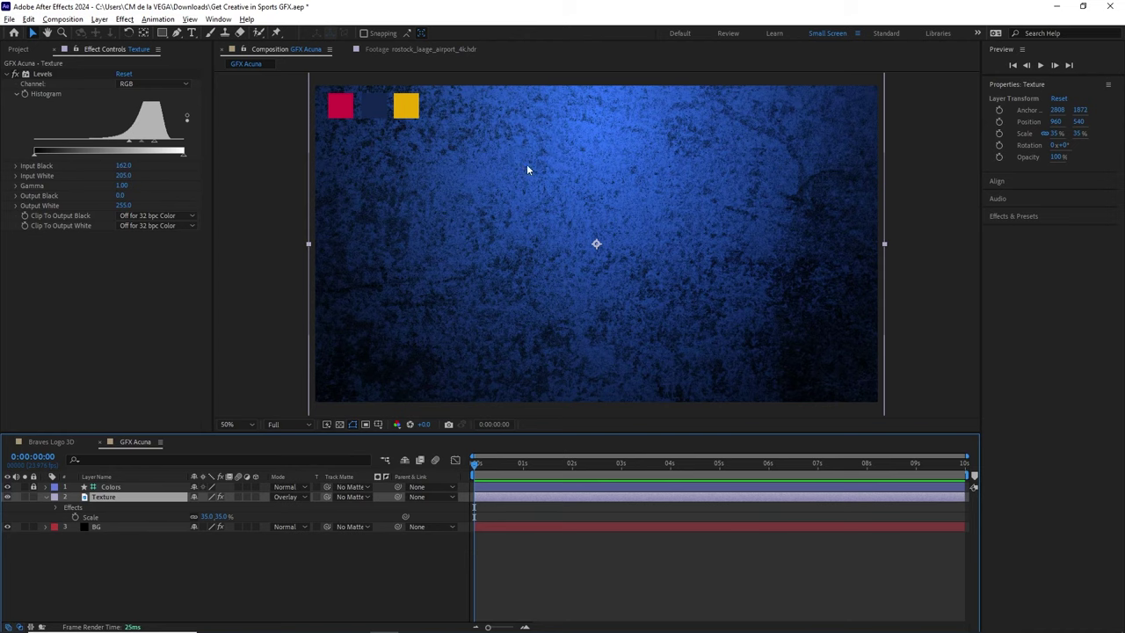
Step: Apply the Invert channel effect to the Texture layer
{"action": "left_click", "coordinate": [126, 19]}
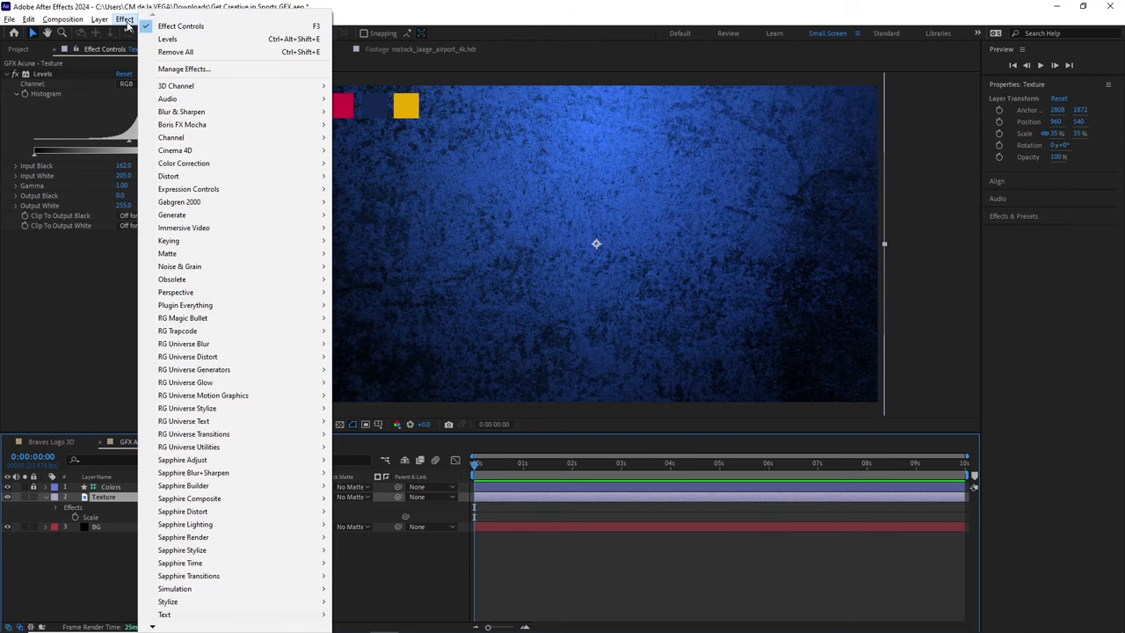
{"action": "mouse_move", "coordinate": [204, 141]}
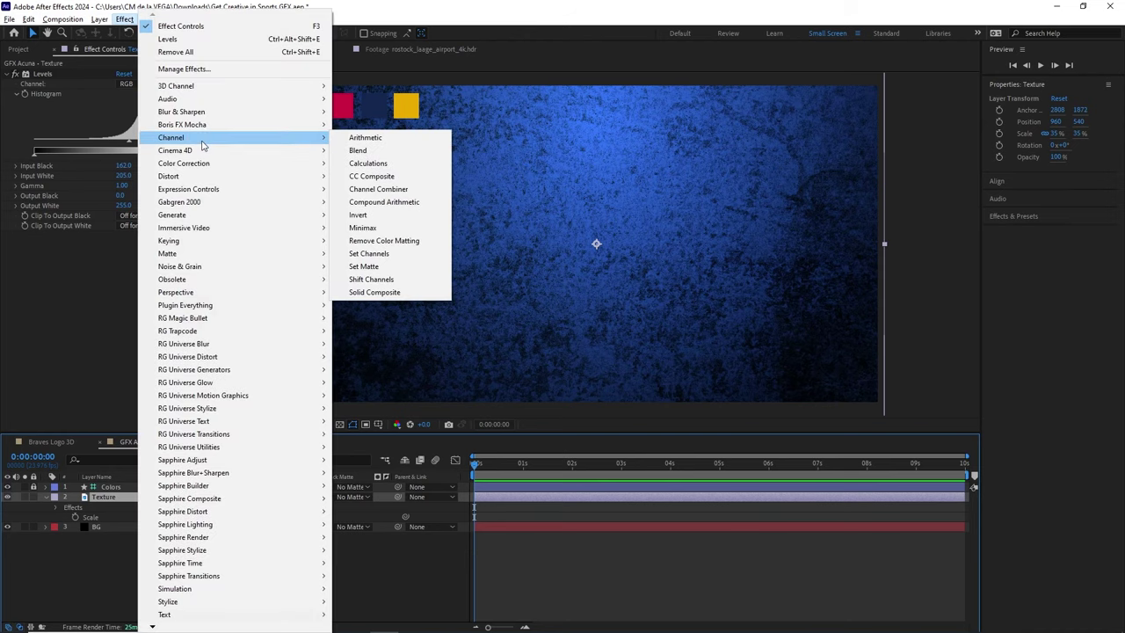
{"action": "left_click", "coordinate": [359, 215]}
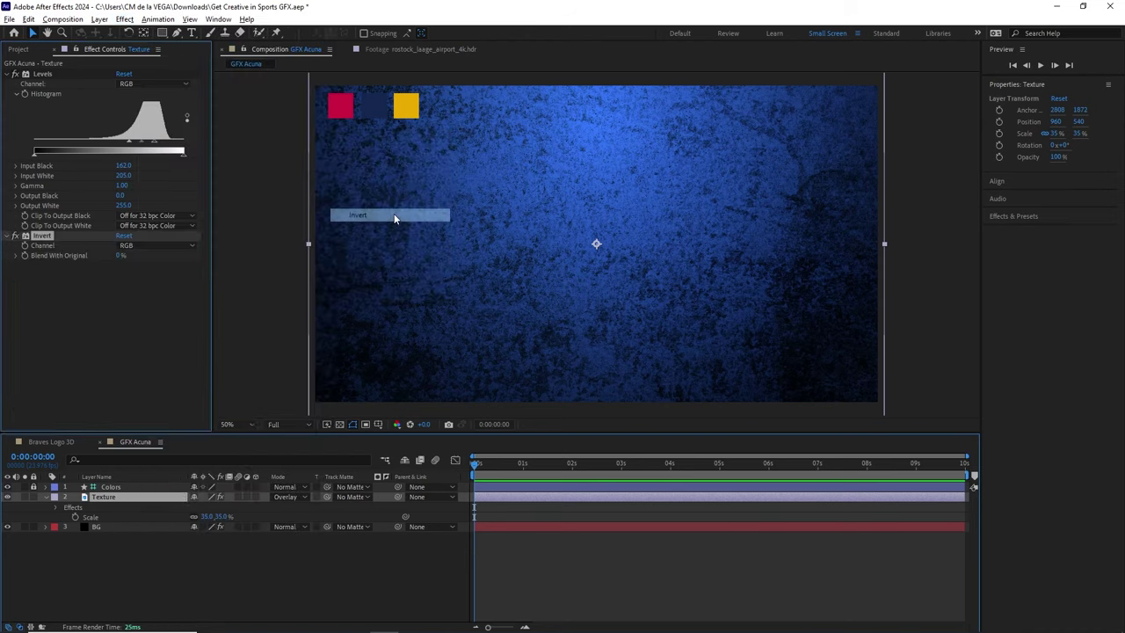
Step: Try the Hue, Add and Soft Light blending modes on the inverted Texture layer
{"action": "left_click", "coordinate": [288, 497]}
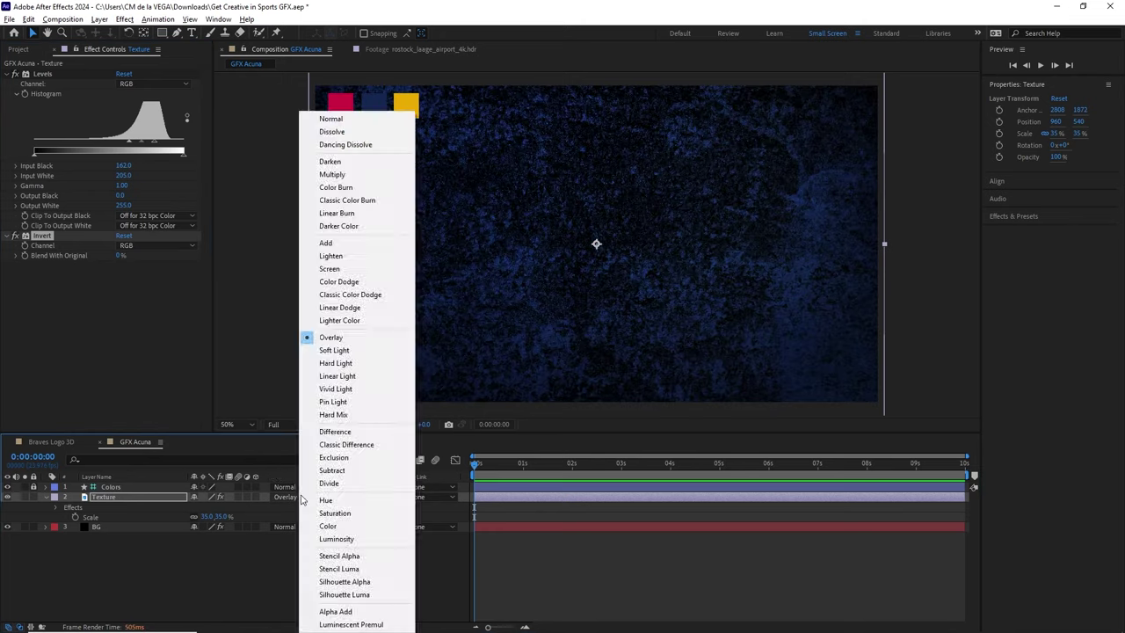
{"action": "left_click", "coordinate": [325, 500]}
{"action": "key", "text": "ctrl+z"}
{"action": "left_click", "coordinate": [295, 497]}
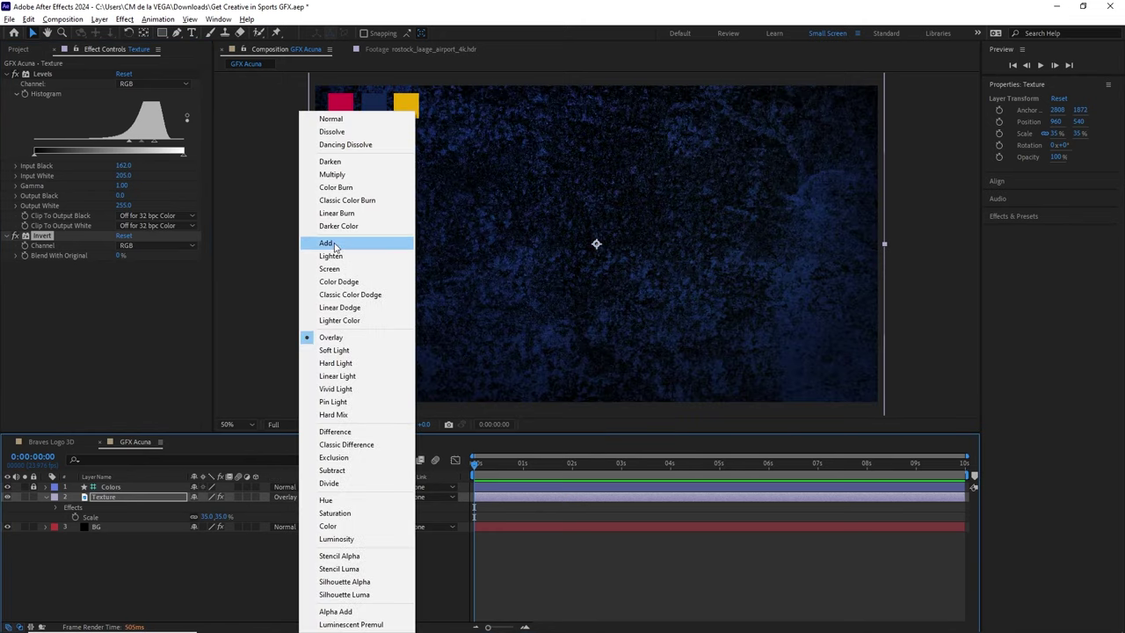
{"action": "left_click", "coordinate": [334, 243]}
{"action": "left_click", "coordinate": [290, 497]}
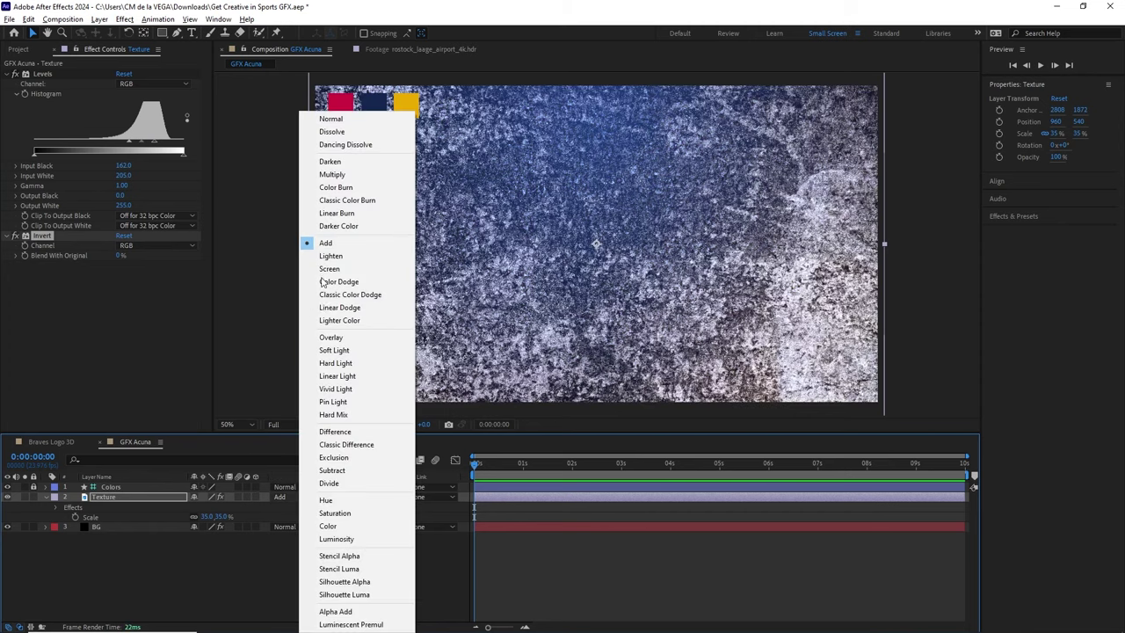
{"action": "left_click", "coordinate": [338, 350]}
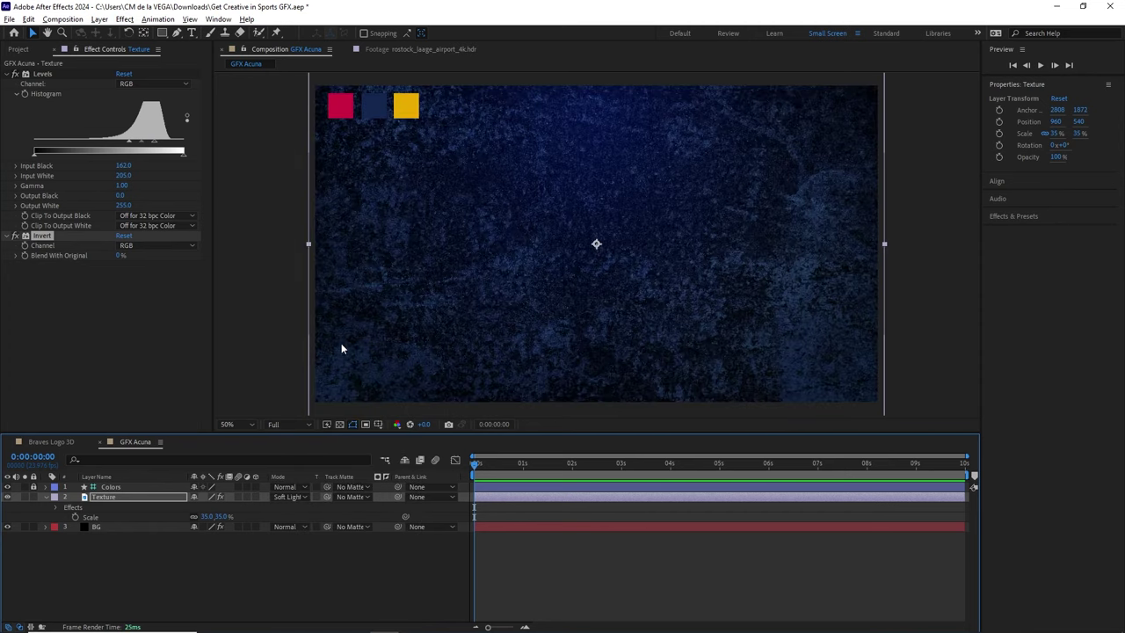
Step: Compare the Add and Color Dodge blending modes on the Texture layer and settle on Classic Color Dodge
{"action": "left_click", "coordinate": [298, 497]}
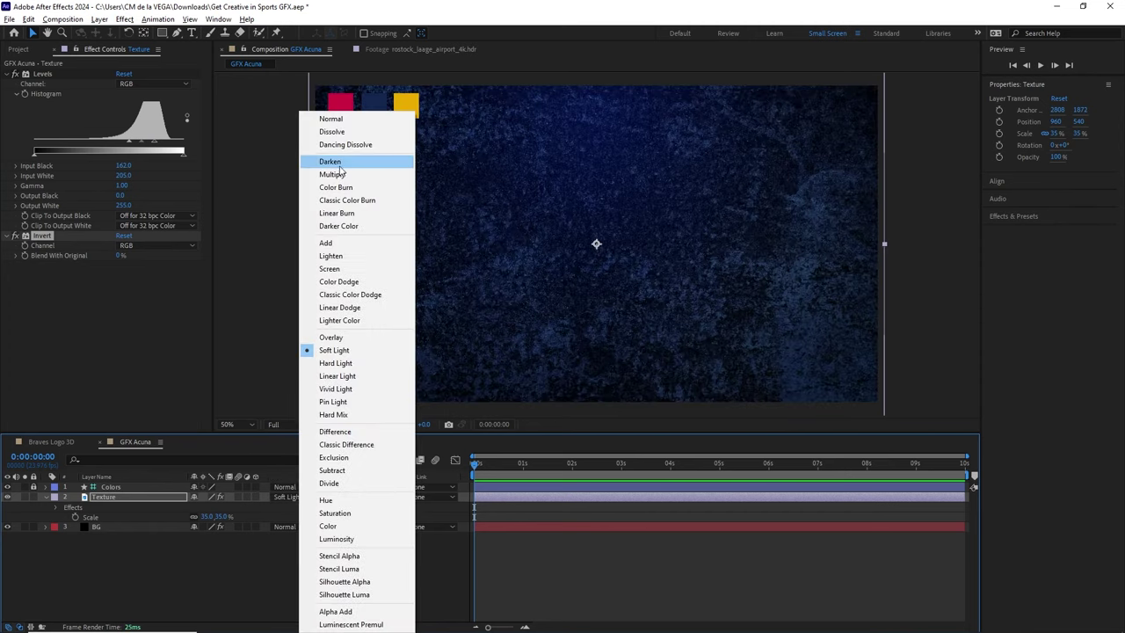
{"action": "left_click", "coordinate": [341, 242]}
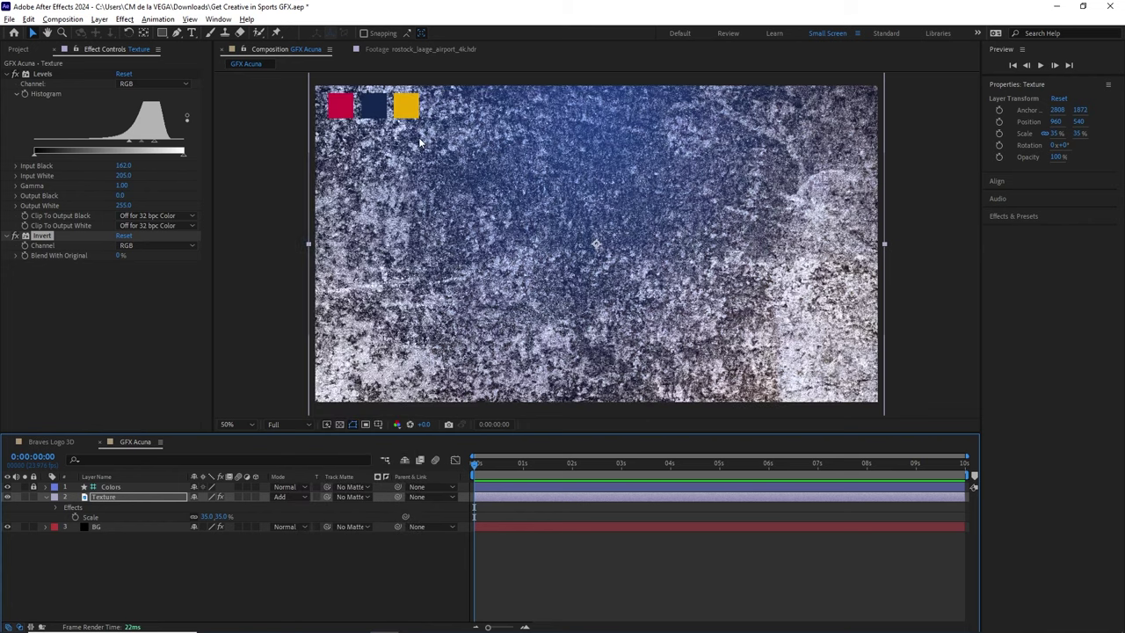
{"action": "key", "text": "shift+equal"}
{"action": "key", "text": "shift+equal"}
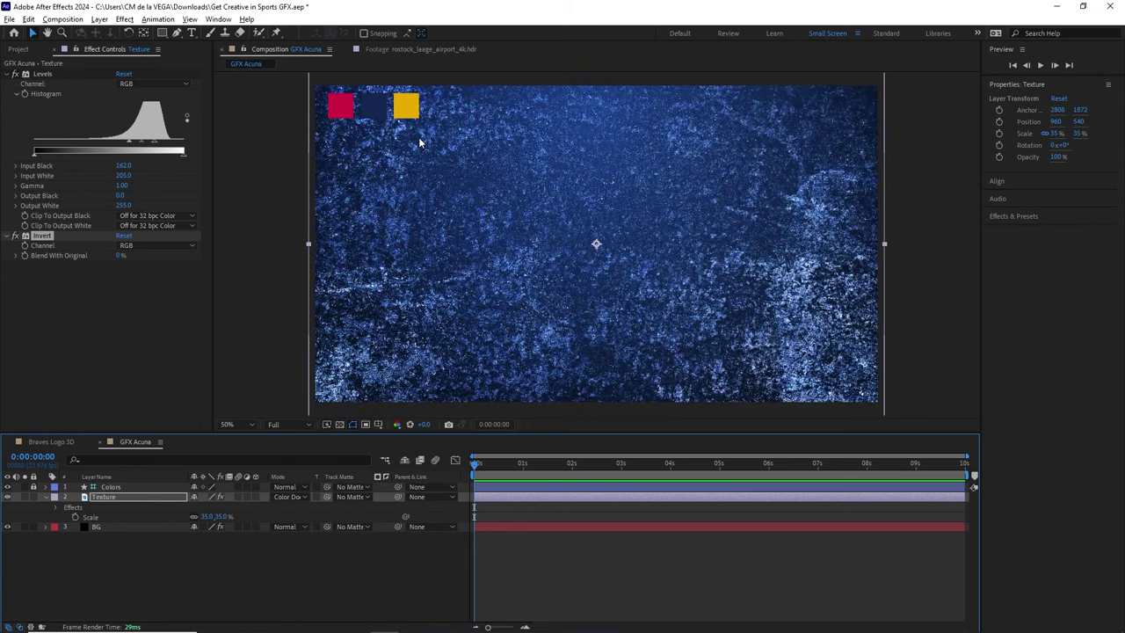
{"action": "key", "text": "shift+equal"}
{"action": "left_click", "coordinate": [288, 498]}
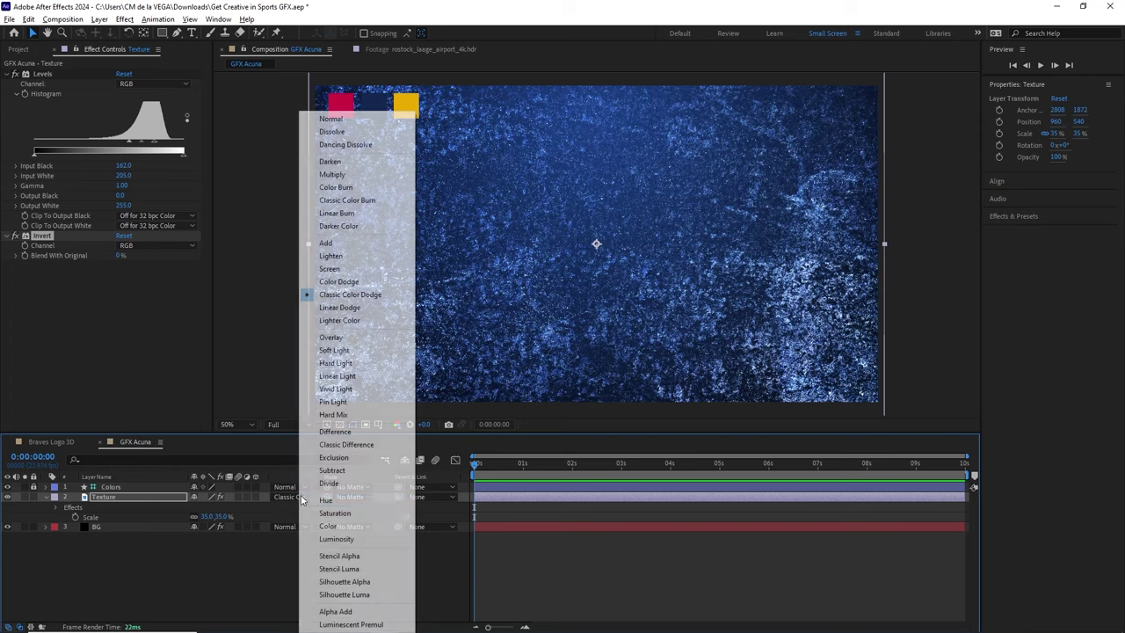
{"action": "left_click", "coordinate": [344, 298]}
Step: Try opacity values of 20% and 35% on the Texture layer
{"action": "left_click", "coordinate": [113, 497]}
{"action": "key", "text": "t"}
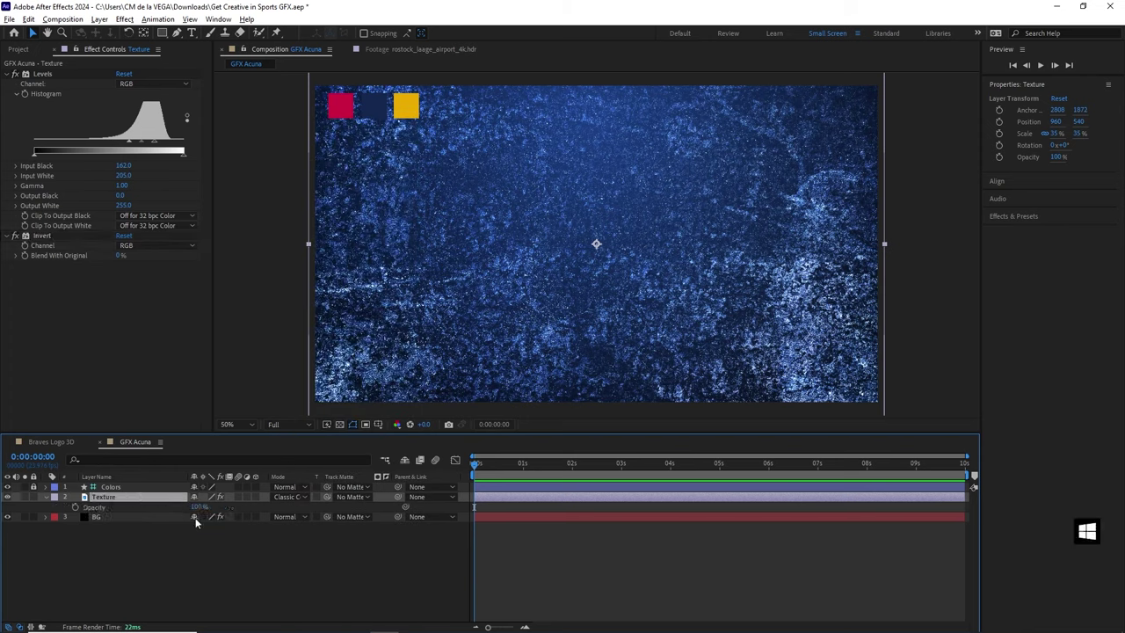
{"action": "left_click", "coordinate": [199, 507]}
{"action": "type", "text": "20"}
{"action": "key", "text": "Return"}
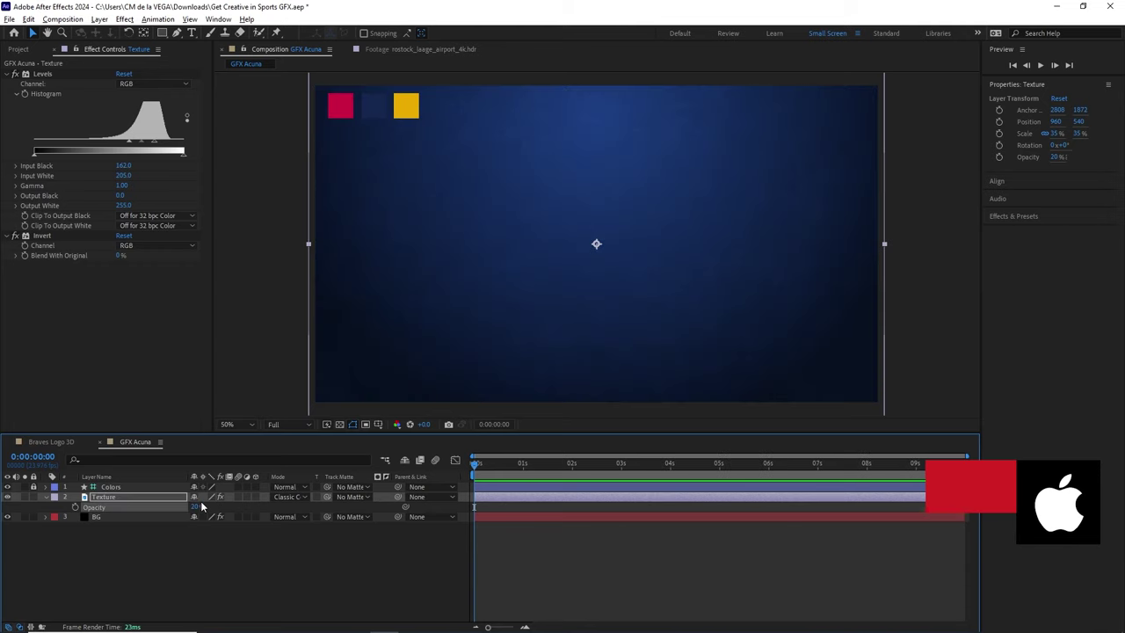
{"action": "left_click_drag", "start_coordinate": [195, 507], "coordinate": [201, 487]}
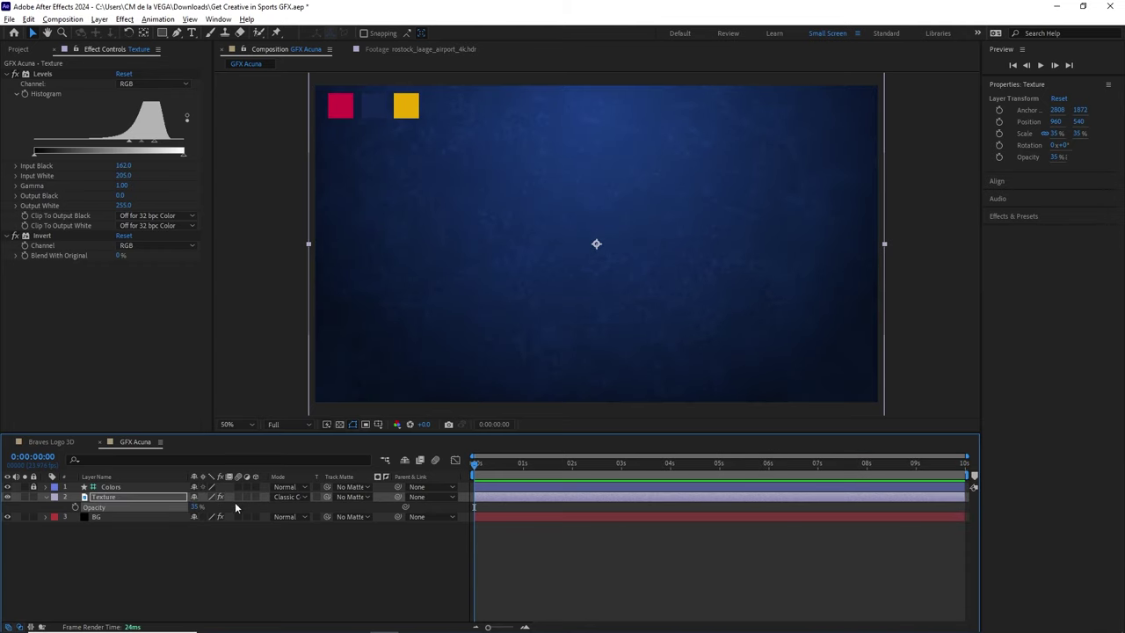
{"action": "left_click", "coordinate": [199, 507]}
{"action": "key", "text": "Return"}
Step: Check the background in an enlarged composition view and set the Texture layer's opacity to 30%
{"action": "key", "text": "grave"}
{"action": "key", "text": "slash"}
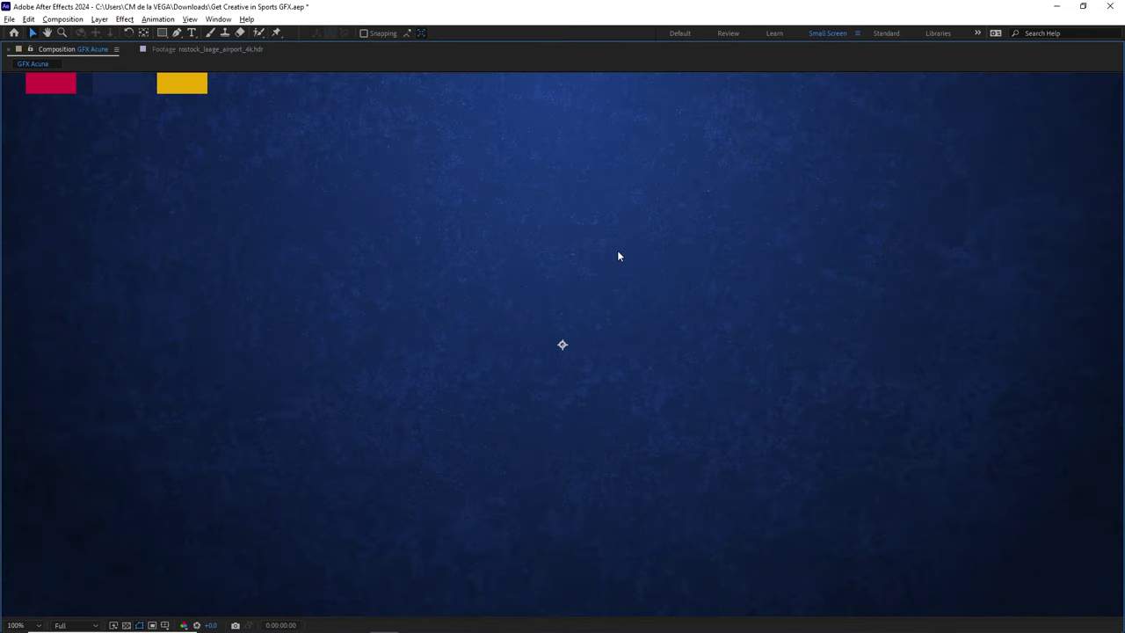
{"action": "key", "text": "comma"}
{"action": "key", "text": "comma"}
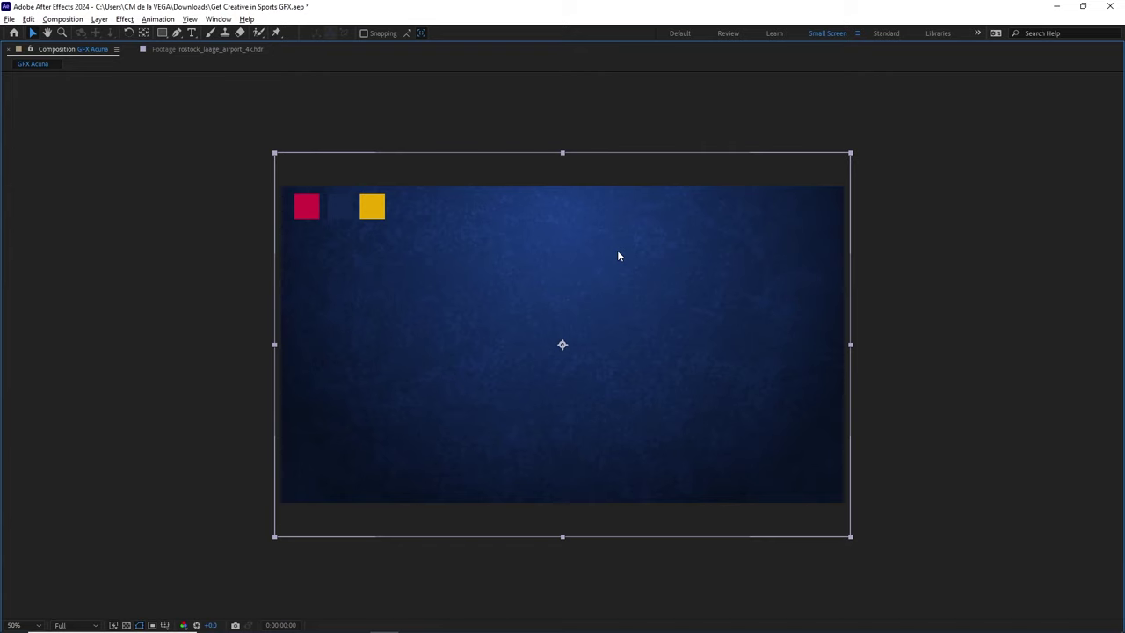
{"action": "key", "text": "grave"}
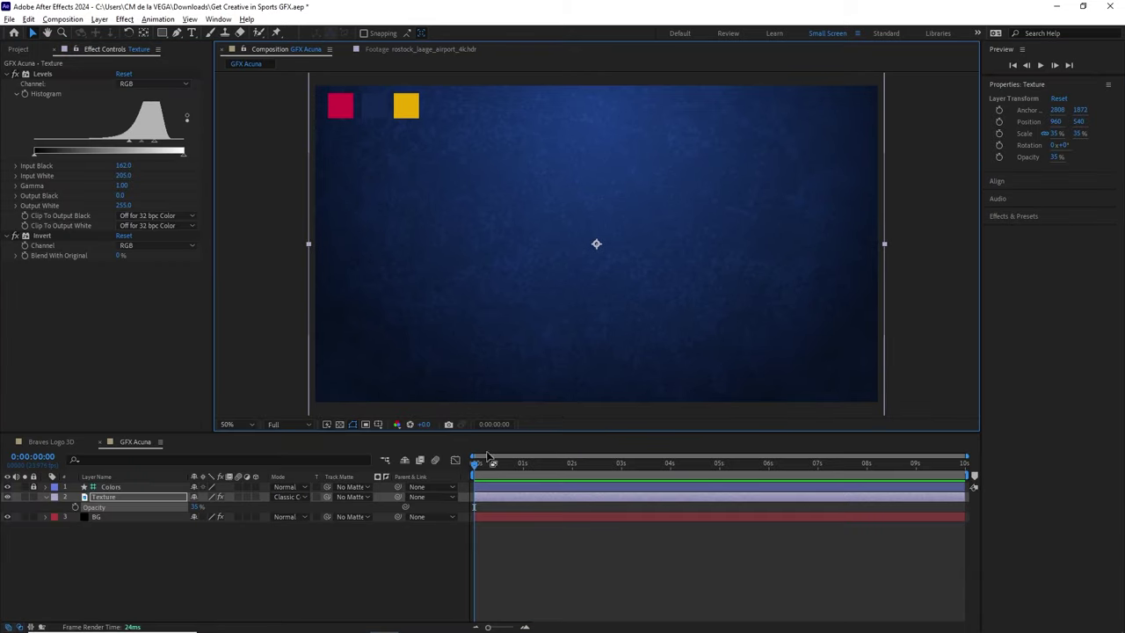
{"action": "left_click", "coordinate": [390, 578]}
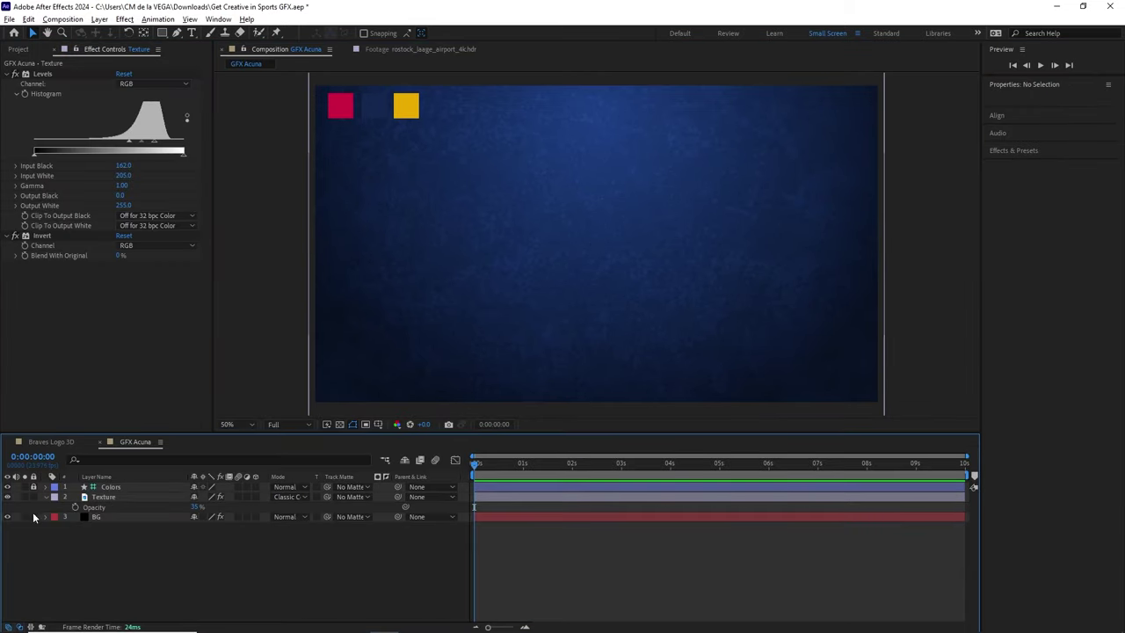
{"action": "left_click", "coordinate": [196, 508]}
{"action": "type", "text": "30"}
{"action": "key", "text": "Return"}
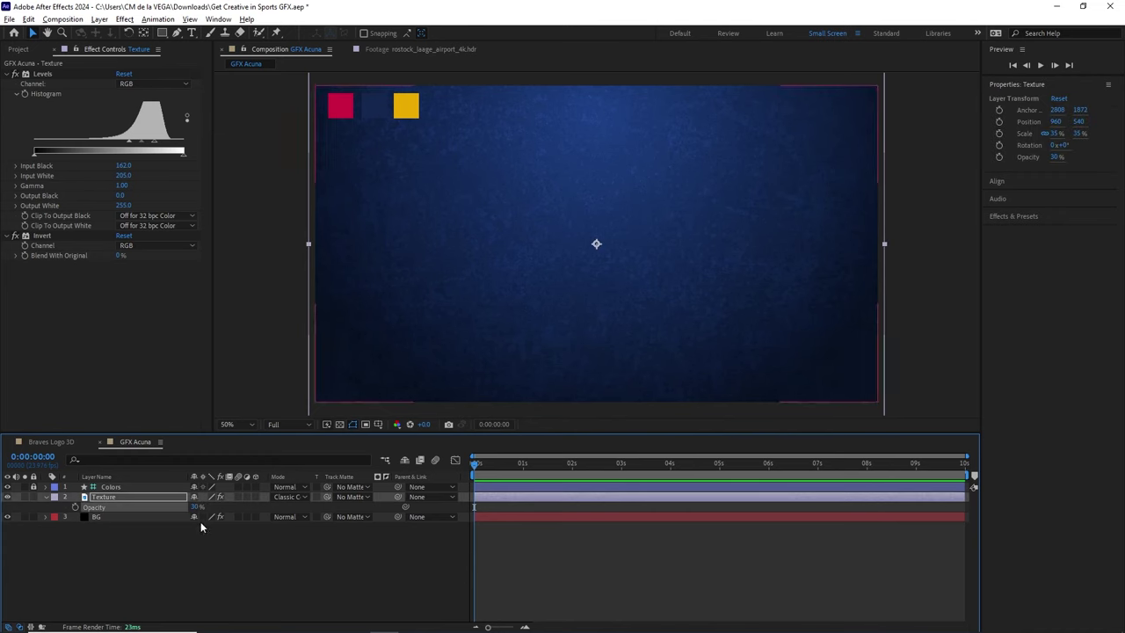
{"action": "left_click", "coordinate": [341, 564]}
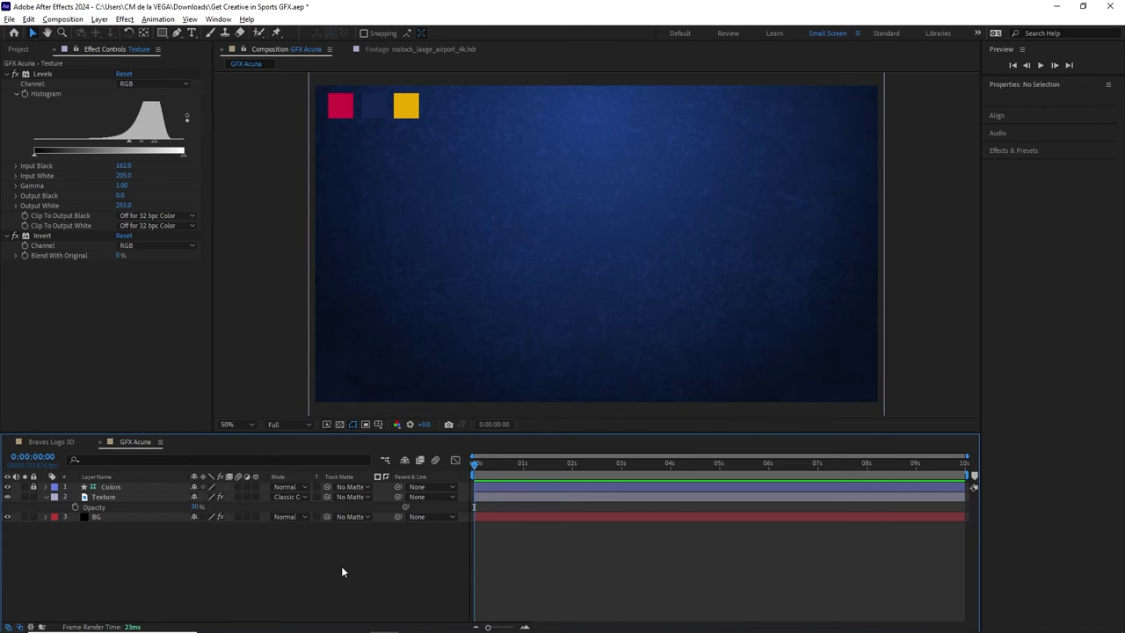
Step: Add the Braves Logo 3D composition as a layer above Texture and move the playhead to 0:00:02:19
{"action": "left_click", "coordinate": [19, 51]}
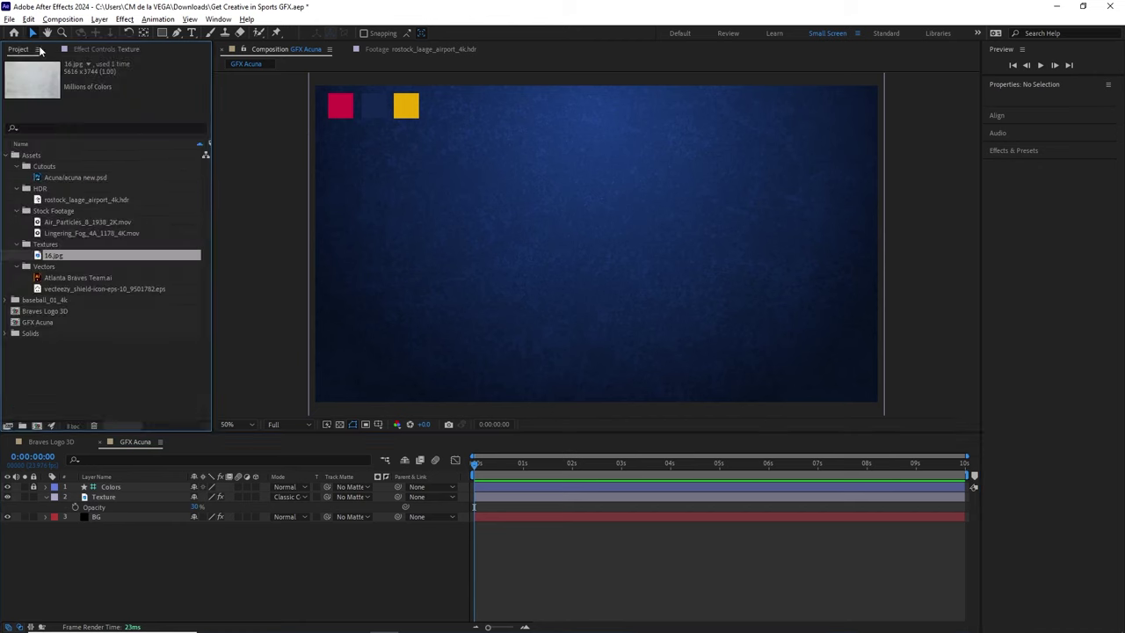
{"action": "left_click", "coordinate": [63, 313]}
{"action": "left_click_drag", "start_coordinate": [65, 313], "coordinate": [131, 490]}
{"action": "left_click_drag", "start_coordinate": [691, 465], "coordinate": [612, 473]}
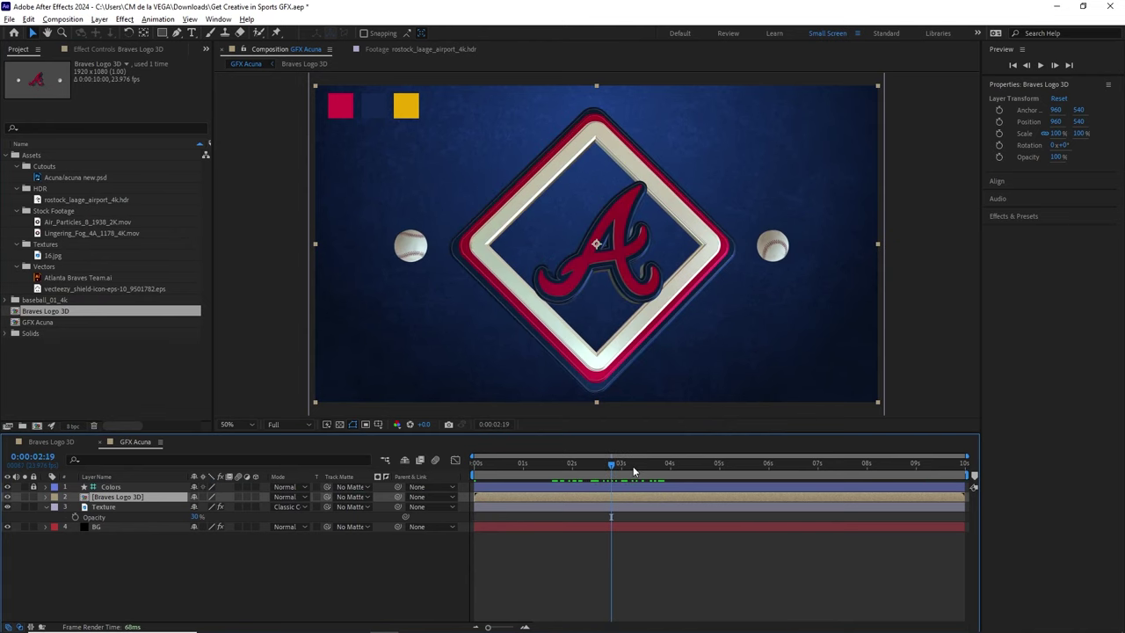
{"action": "left_click", "coordinate": [46, 507]}
Step: Try the Tritone color correction effect on the Braves Logo 3D layer and remove it
{"action": "left_click", "coordinate": [124, 18]}
{"action": "mouse_move", "coordinate": [231, 170]}
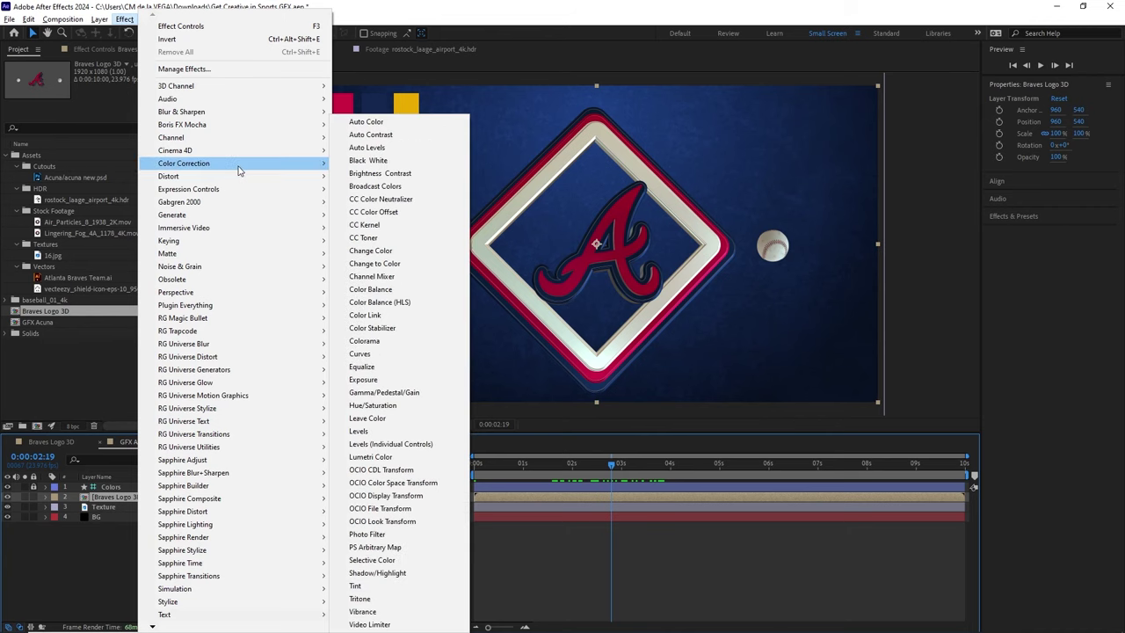
{"action": "left_click", "coordinate": [360, 599]}
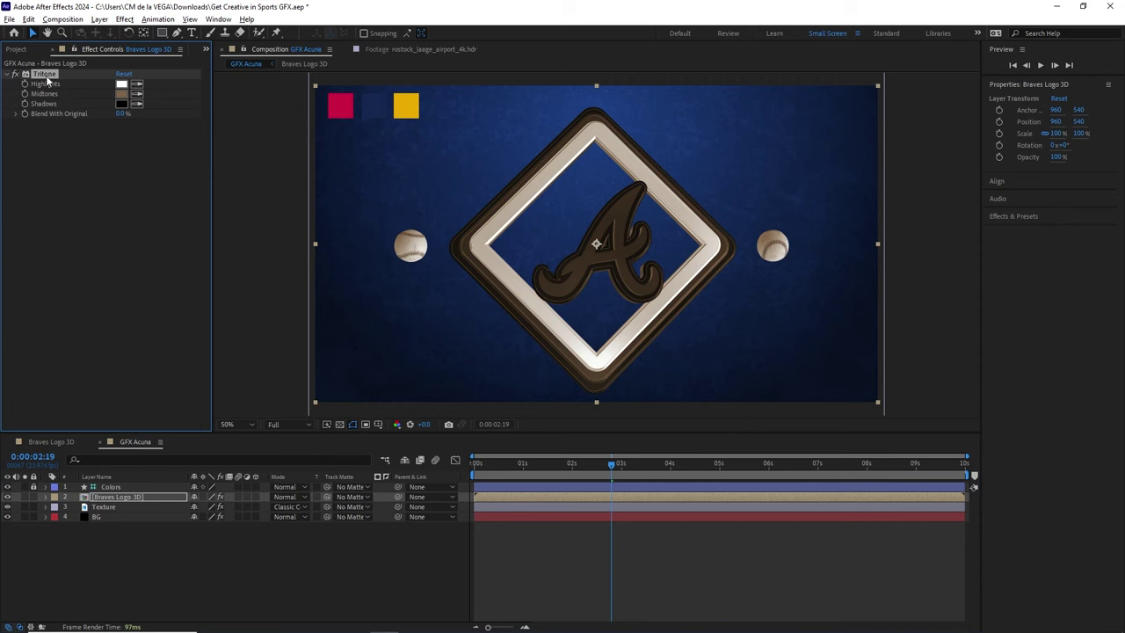
{"action": "key", "text": "Delete"}
Step: Apply the Tint effect to the Braves Logo 3D layer and sample the crimson swatch for both Map Black To and Map White To
{"action": "left_click", "coordinate": [124, 18]}
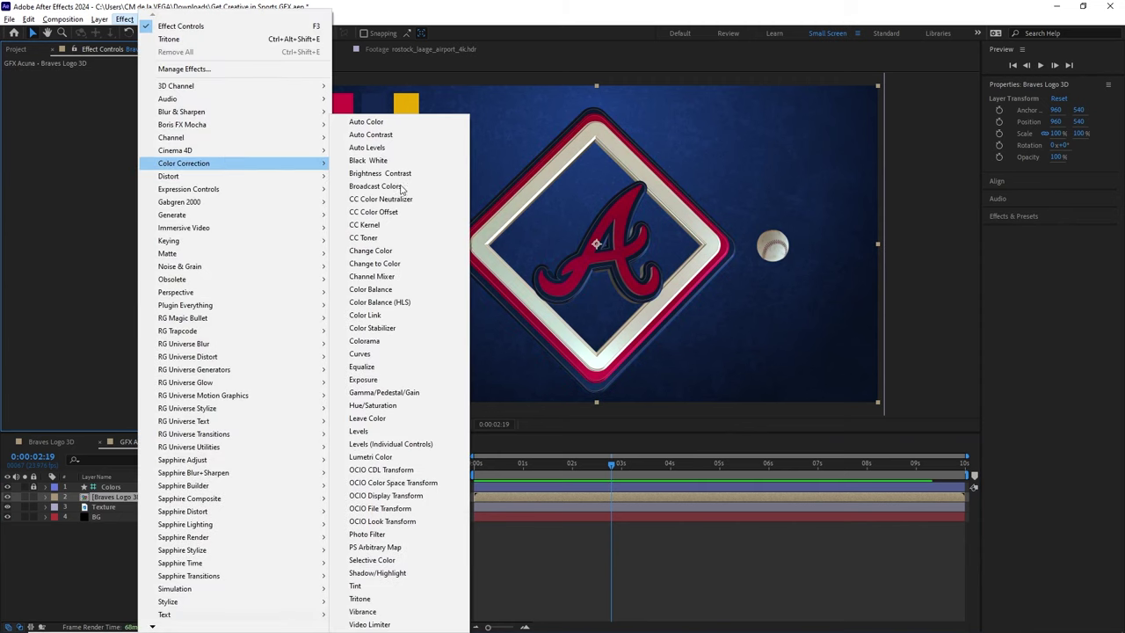
{"action": "left_click", "coordinate": [396, 587]}
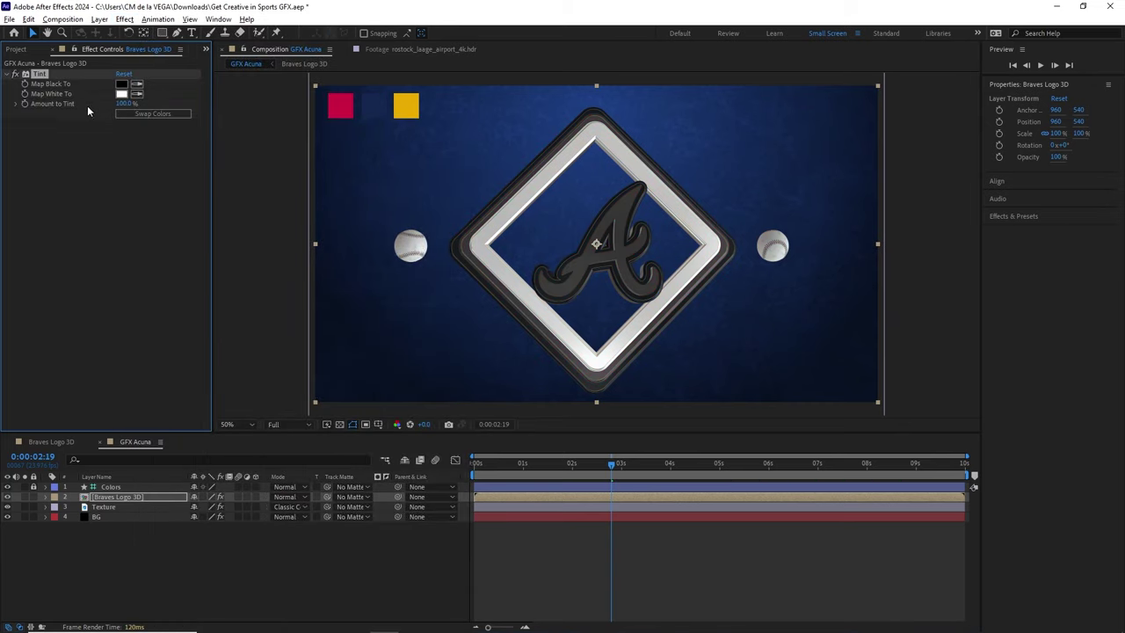
{"action": "left_click", "coordinate": [137, 83]}
{"action": "left_click", "coordinate": [348, 102]}
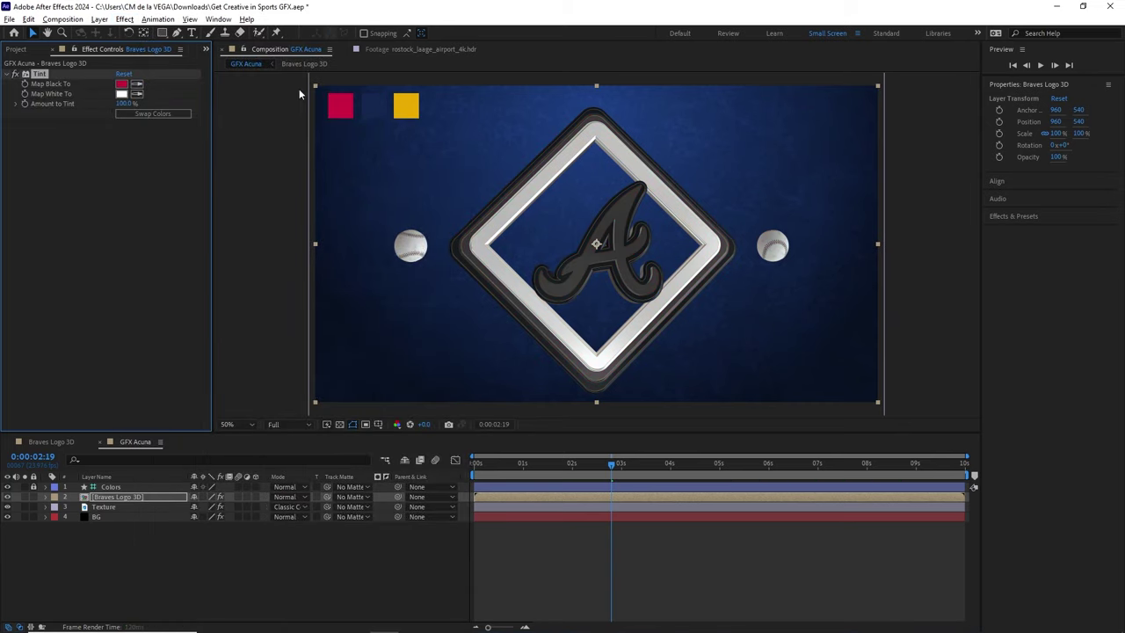
{"action": "left_click", "coordinate": [348, 101]}
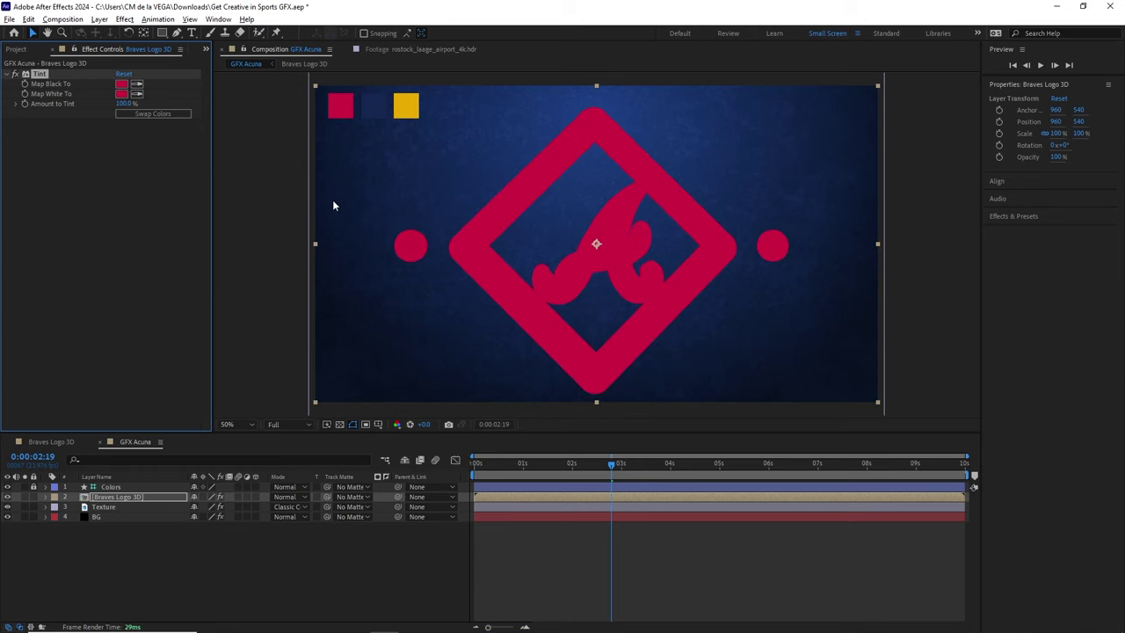
Step: Set the Tint effect's Map White To color to dark red 430615 and swap the two tint colors
{"action": "left_click", "coordinate": [121, 93]}
{"action": "left_click", "coordinate": [255, 430]}
{"action": "left_click_drag", "start_coordinate": [255, 430], "coordinate": [252, 451]}
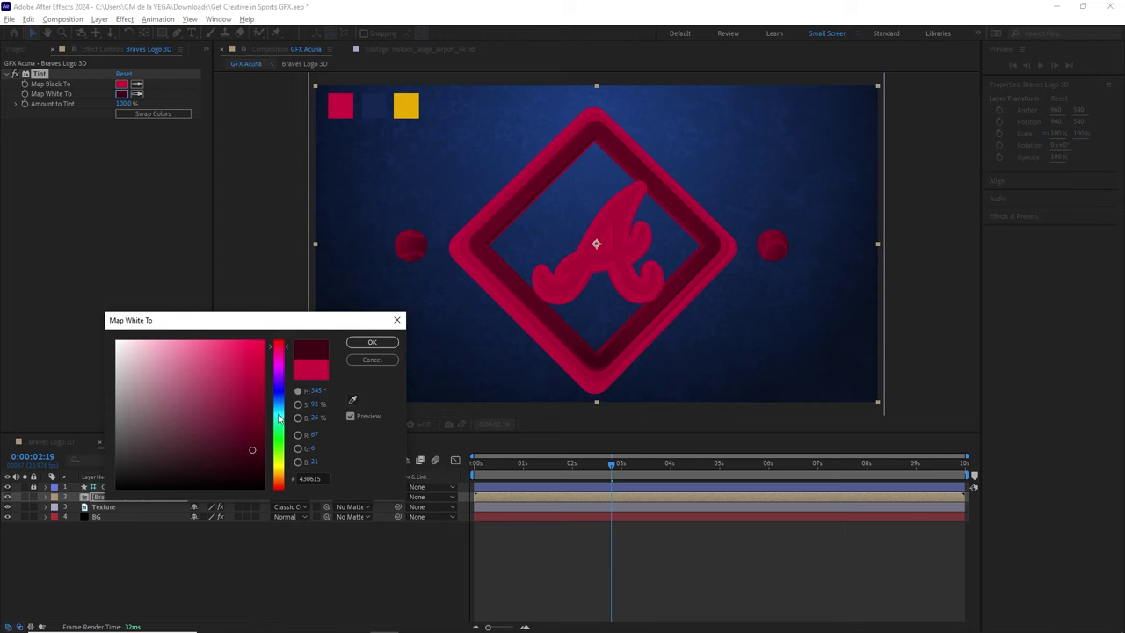
{"action": "left_click", "coordinate": [372, 342]}
{"action": "left_click", "coordinate": [158, 112]}
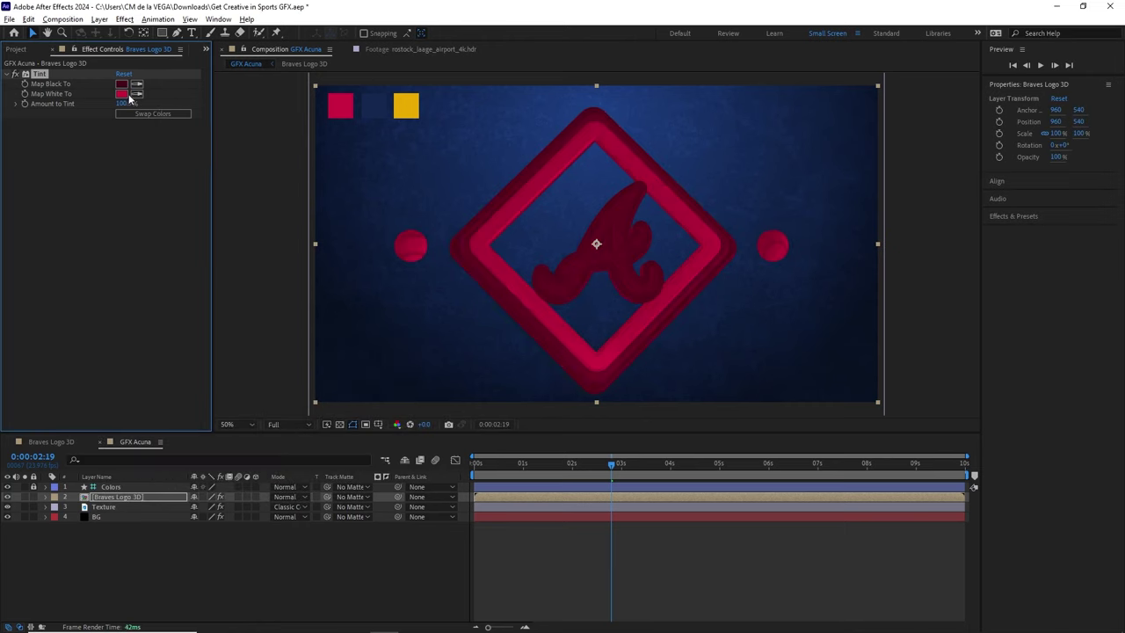
Step: Try the lighter pink FB4775 as the Tint effect's Map White To color and restore the previous crimson
{"action": "left_click", "coordinate": [121, 93]}
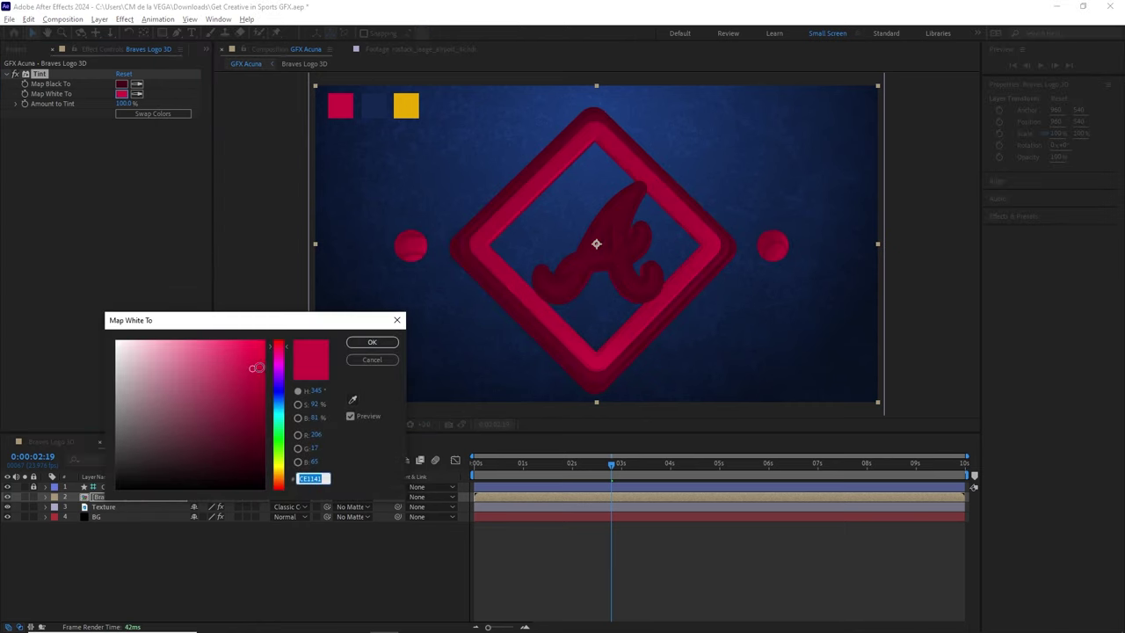
{"action": "left_click_drag", "start_coordinate": [251, 364], "coordinate": [223, 342]}
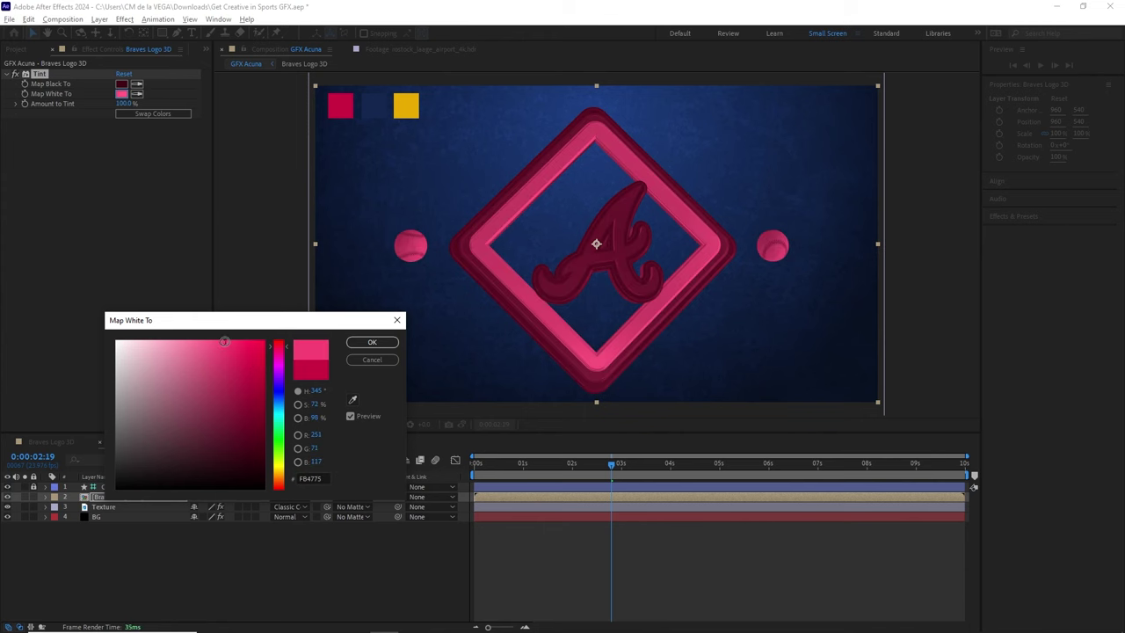
{"action": "left_click", "coordinate": [314, 374]}
{"action": "left_click", "coordinate": [372, 342]}
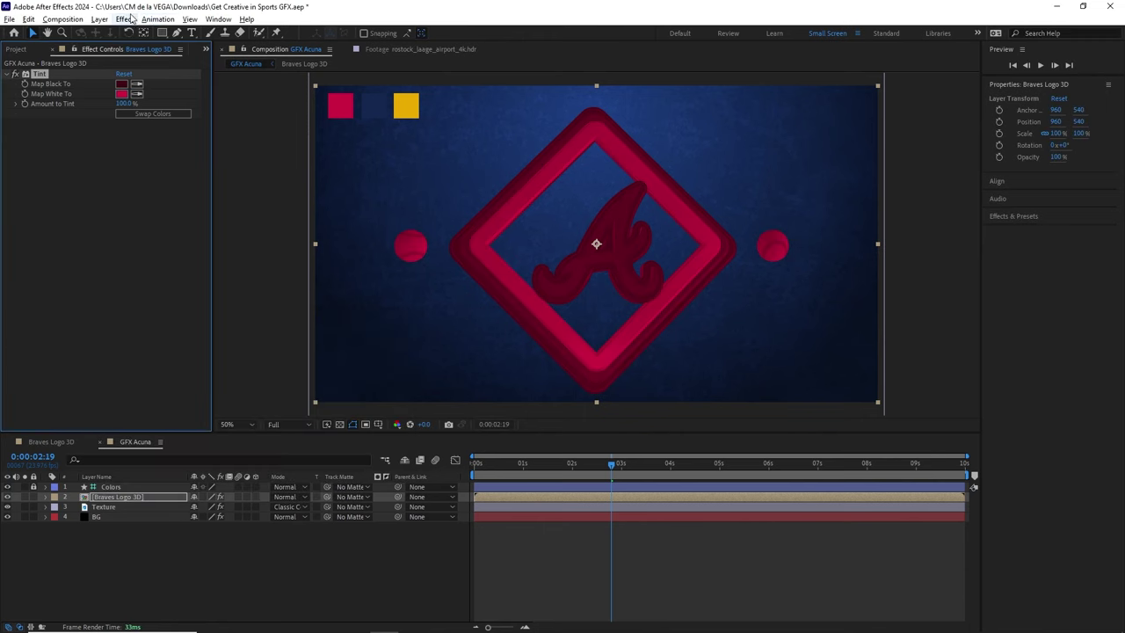
Step: Apply Levels to the Braves Logo 3D layer with Input White at 190, preview it around 0:00:03:02, and collapse both effects
{"action": "left_click", "coordinate": [124, 19]}
{"action": "mouse_move", "coordinate": [200, 164]}
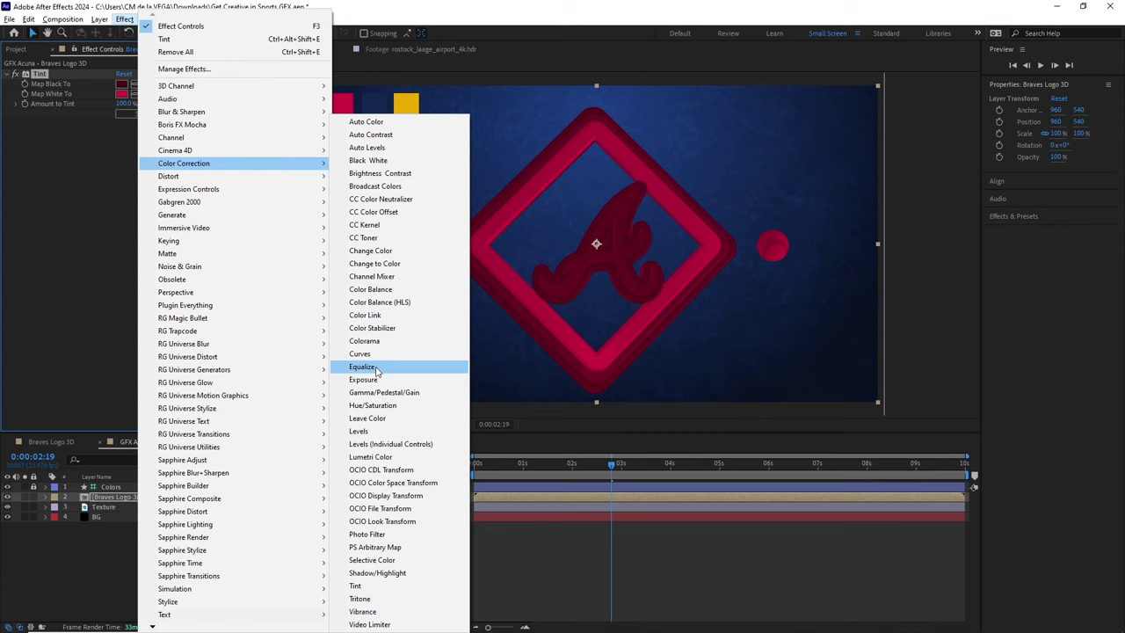
{"action": "left_click", "coordinate": [360, 431]}
{"action": "left_click_drag", "start_coordinate": [183, 196], "coordinate": [146, 199]}
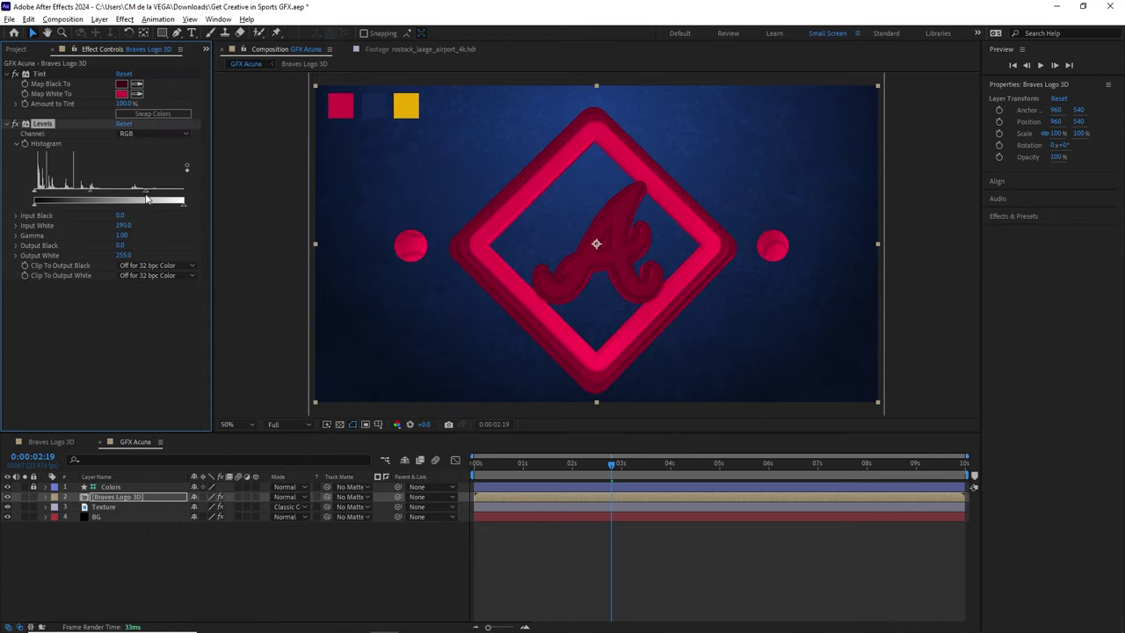
{"action": "left_click_drag", "start_coordinate": [551, 477], "coordinate": [624, 433]}
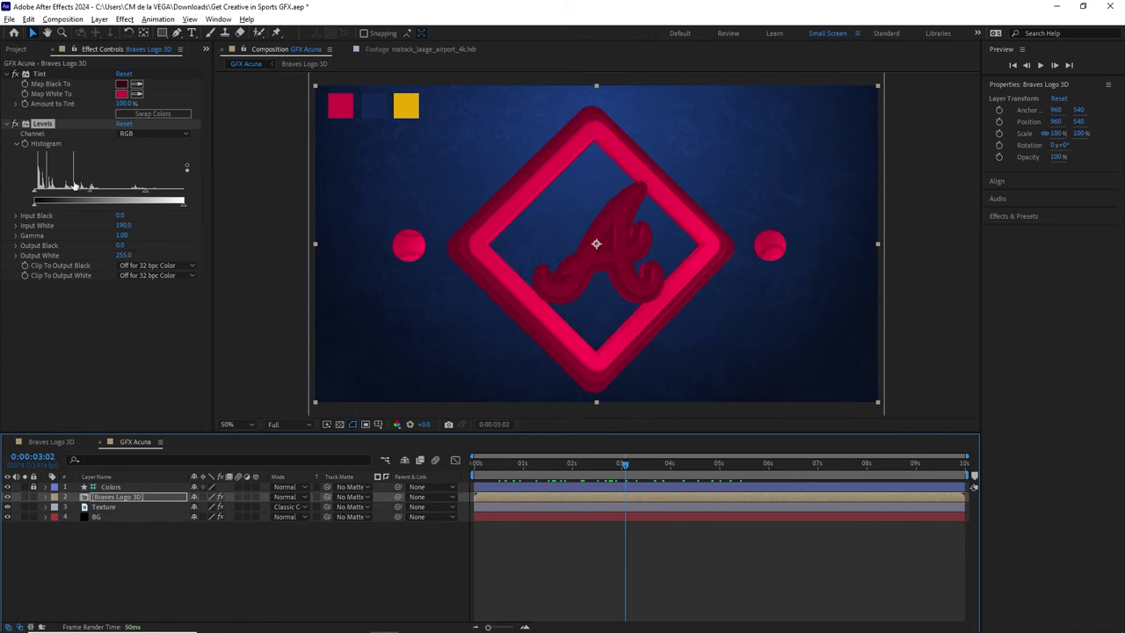
{"action": "left_click", "coordinate": [13, 74]}
{"action": "left_click", "coordinate": [13, 83]}
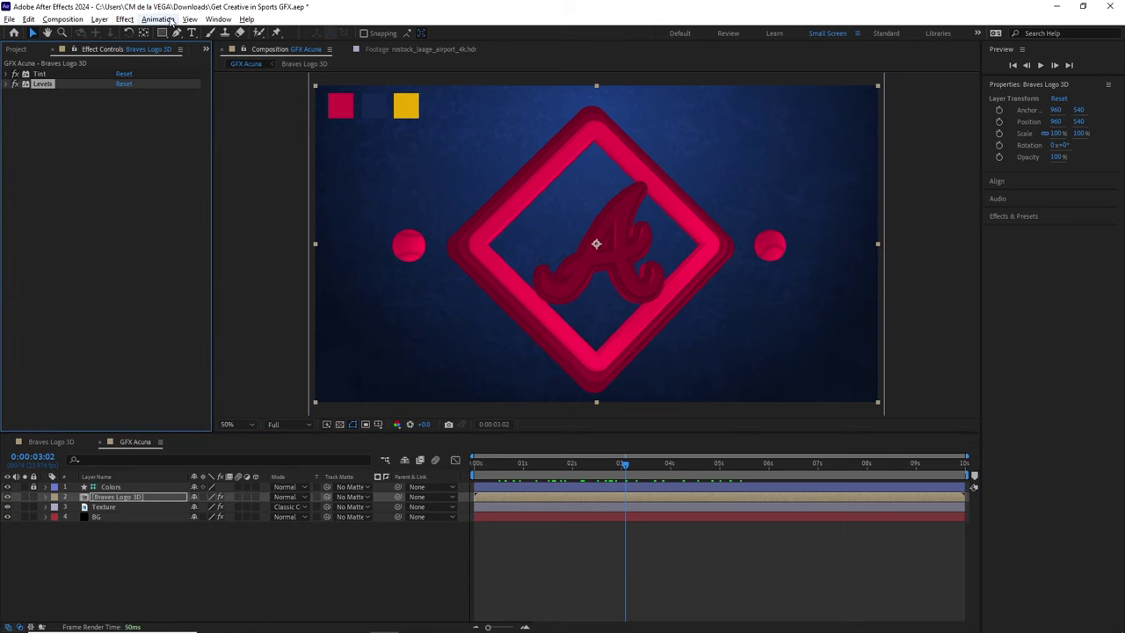
Step: Apply the Texturize effect to the Braves Logo 3D layer, using the Texture layer as its texture source
{"action": "left_click", "coordinate": [124, 19]}
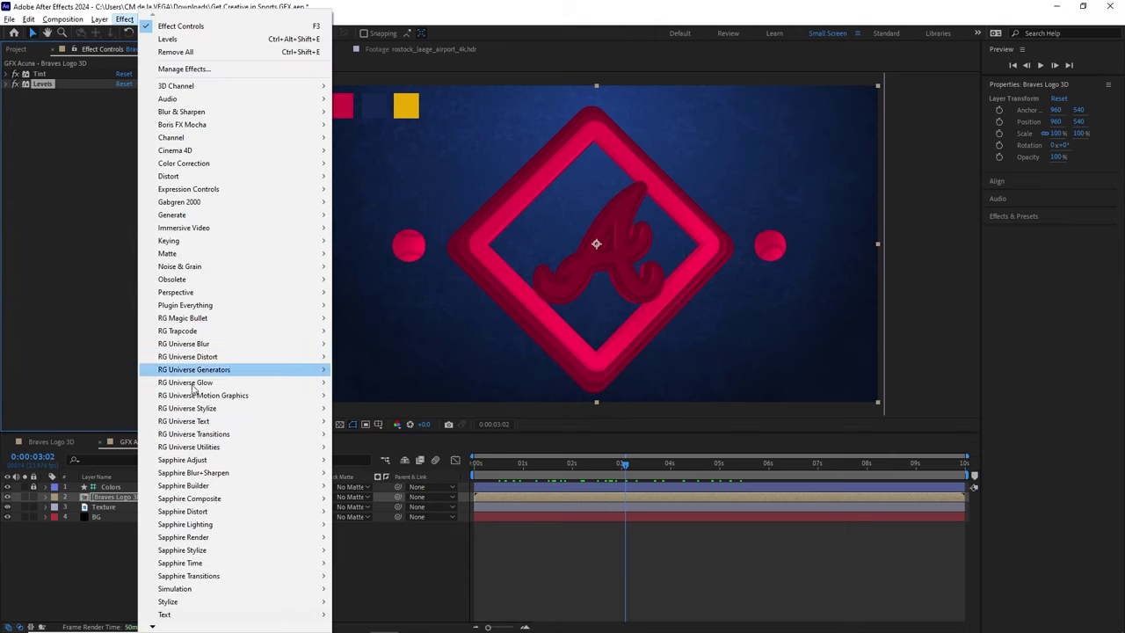
{"action": "mouse_move", "coordinate": [207, 602]}
{"action": "left_click", "coordinate": [364, 589]}
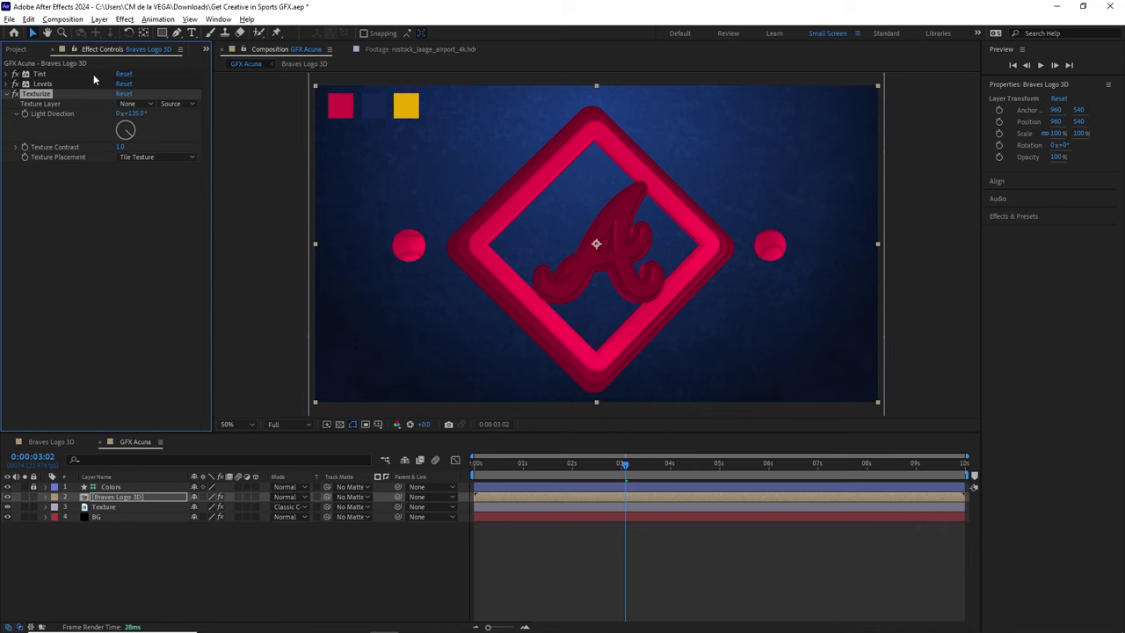
{"action": "left_click", "coordinate": [132, 103]}
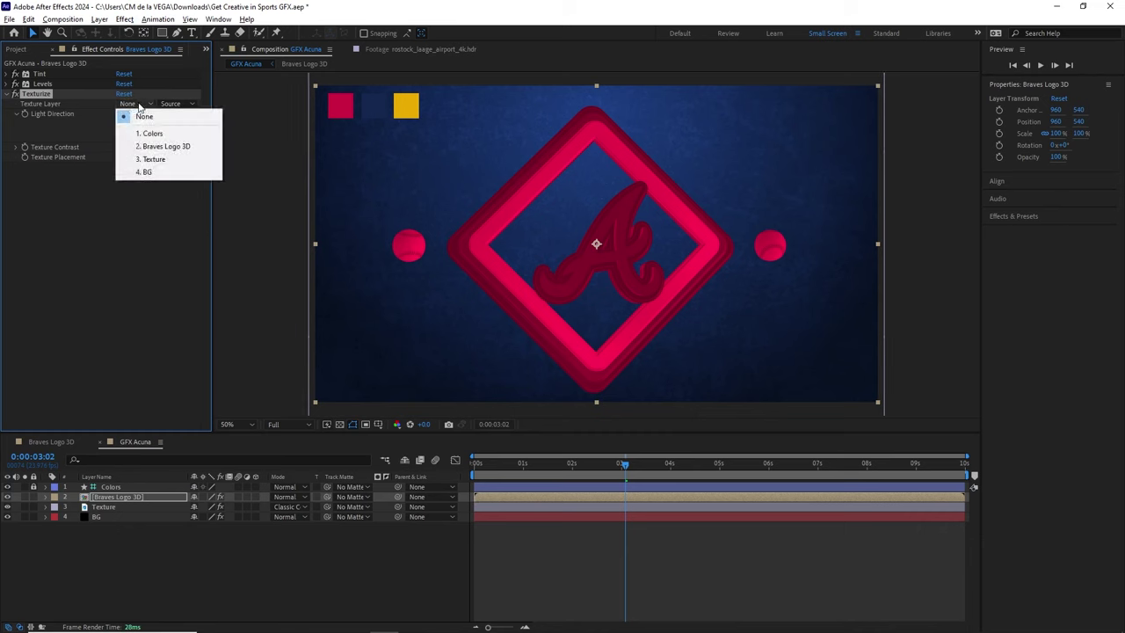
{"action": "left_click", "coordinate": [155, 160]}
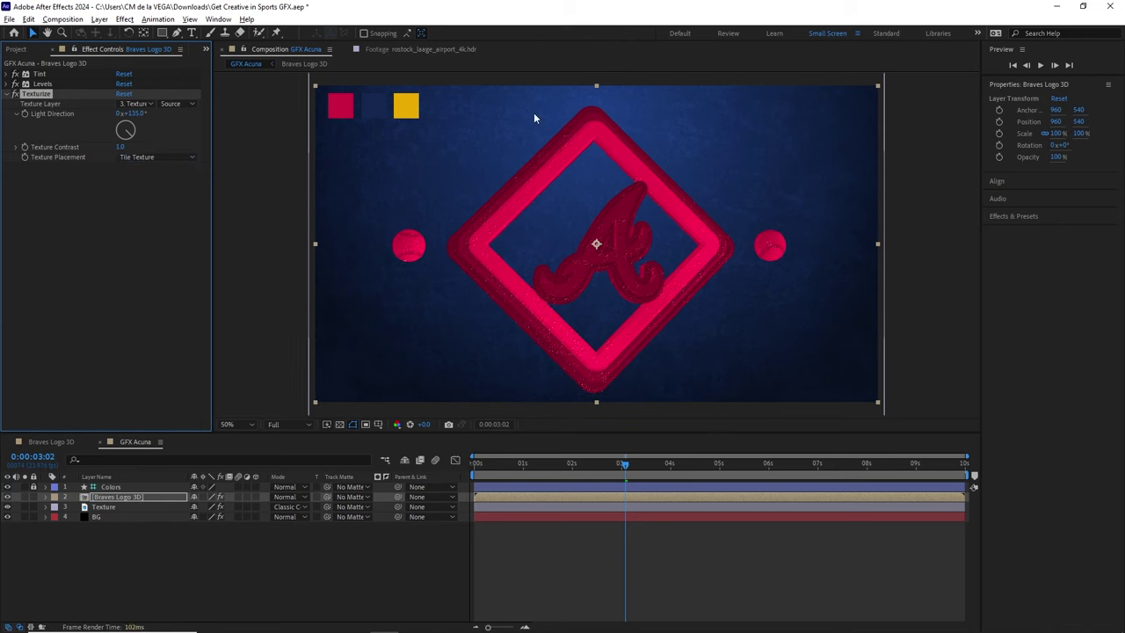
Step: Try a Texturize contrast of 0.3 with a different Texture Placement, and restore Tile Texture
{"action": "left_click", "coordinate": [123, 147]}
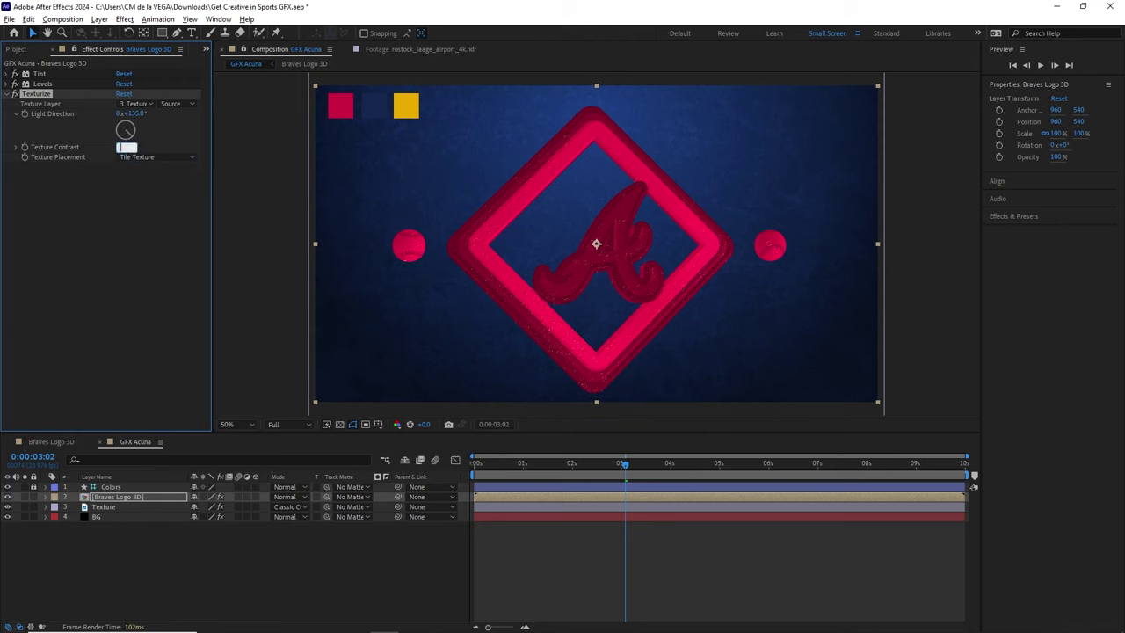
{"action": "type", "text": "0"}
{"action": "key", "text": "Return"}
{"action": "key", "text": "slash"}
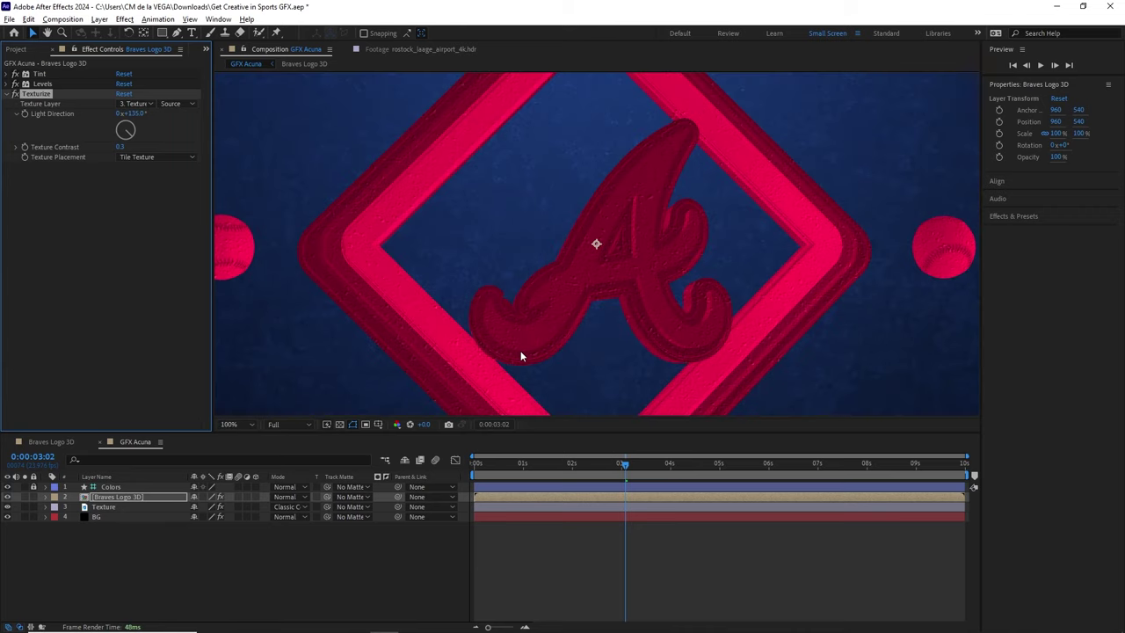
{"action": "left_click", "coordinate": [135, 157]}
{"action": "left_click", "coordinate": [149, 180]}
{"action": "left_click", "coordinate": [145, 157]}
{"action": "left_click", "coordinate": [145, 168]}
Step: Set the Texturize effect's Texture Contrast to 0.2 and fit the whole graphic back in view
{"action": "left_click", "coordinate": [120, 147]}
{"action": "type", "text": "2"}
{"action": "key", "text": "Return"}
{"action": "key", "text": "comma"}
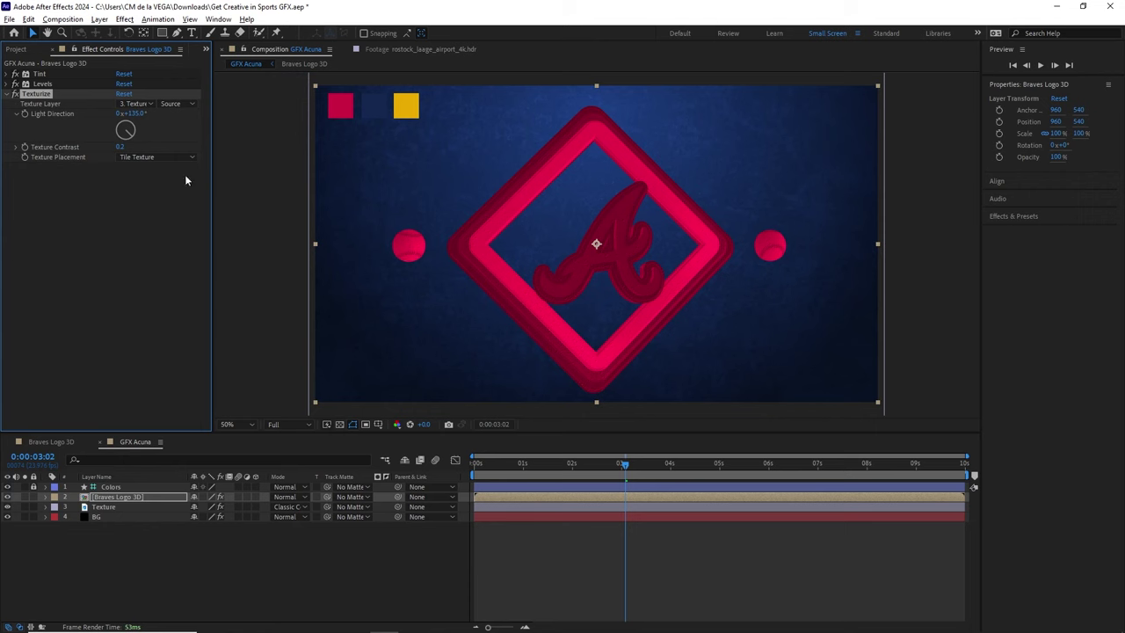
Step: Add the Acuna/acuna new.psd cutout above Braves Logo 3D in GFX Acuna and position it at 1360, 554 using the safe-area guides
{"action": "left_click", "coordinate": [21, 50]}
{"action": "left_click", "coordinate": [81, 178]}
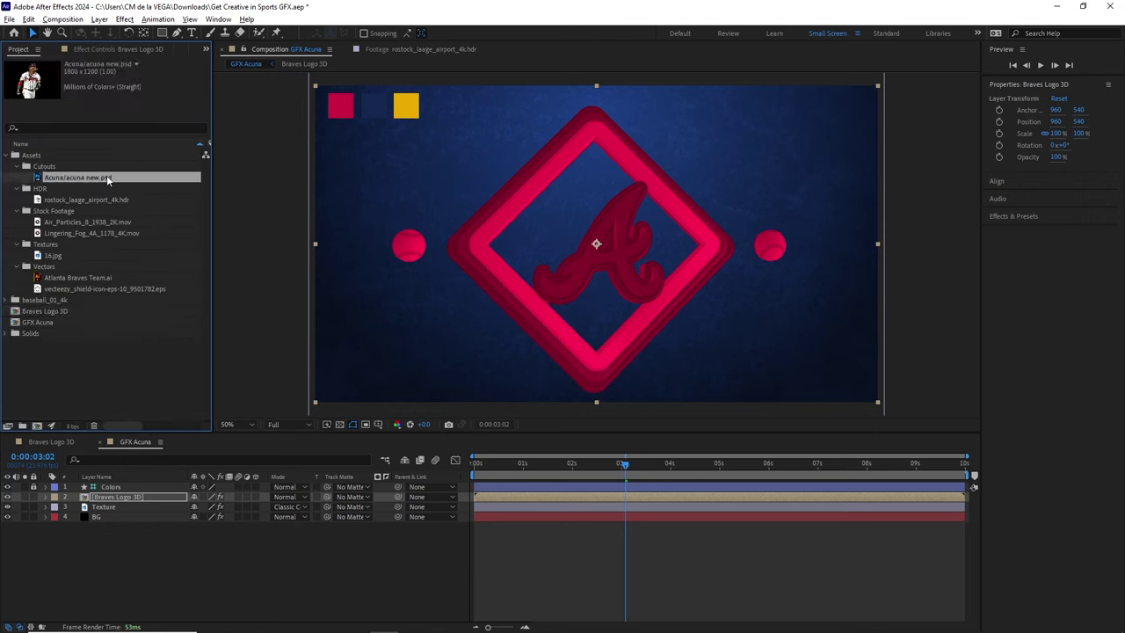
{"action": "left_click_drag", "start_coordinate": [87, 176], "coordinate": [150, 494]}
{"action": "left_click_drag", "start_coordinate": [626, 257], "coordinate": [744, 257]}
{"action": "key", "text": "apostrophe"}
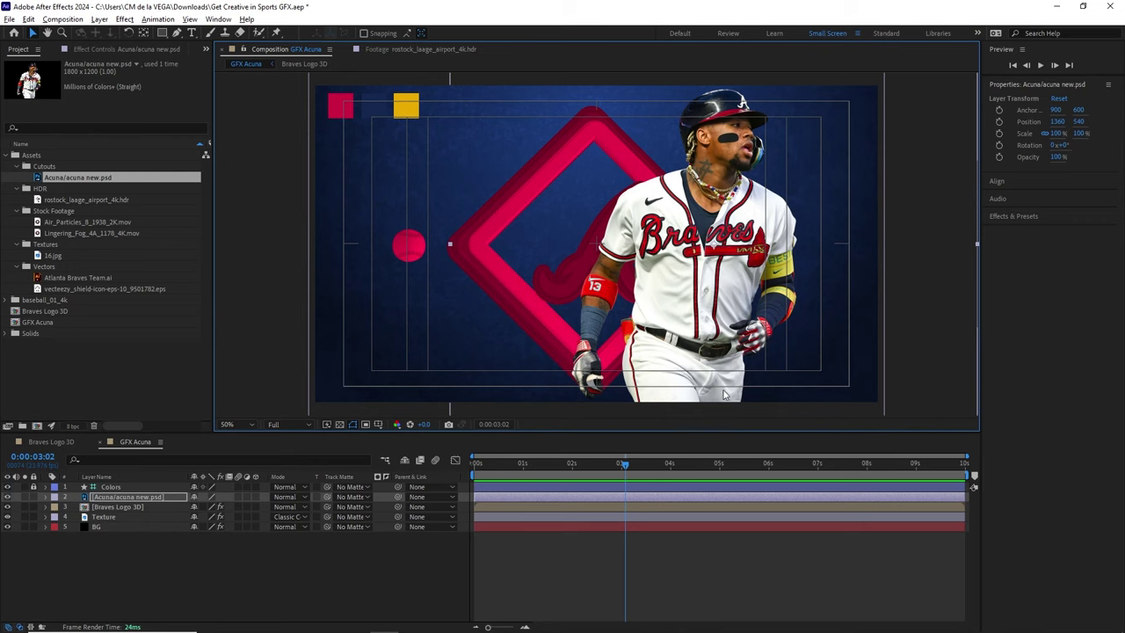
{"action": "left_click_drag", "start_coordinate": [739, 264], "coordinate": [740, 270]}
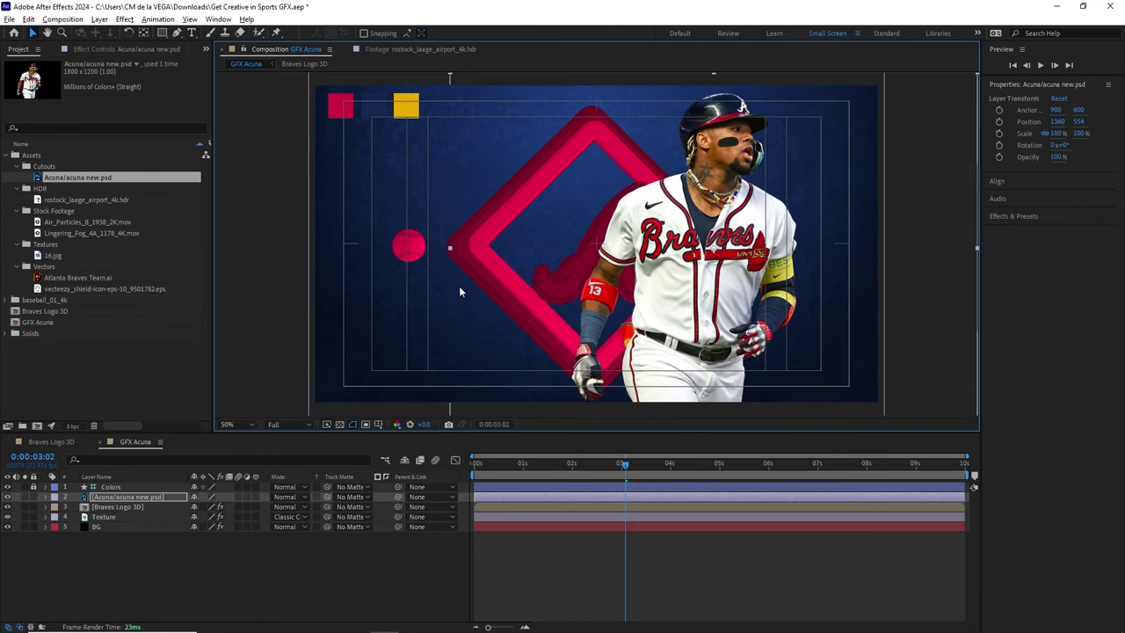
Step: Switch to the browser, examine the player and team-name layout in the ESPN MNF Logo Sizzle reference, and return to After Effects
{"action": "key", "text": "alt+Tab"}
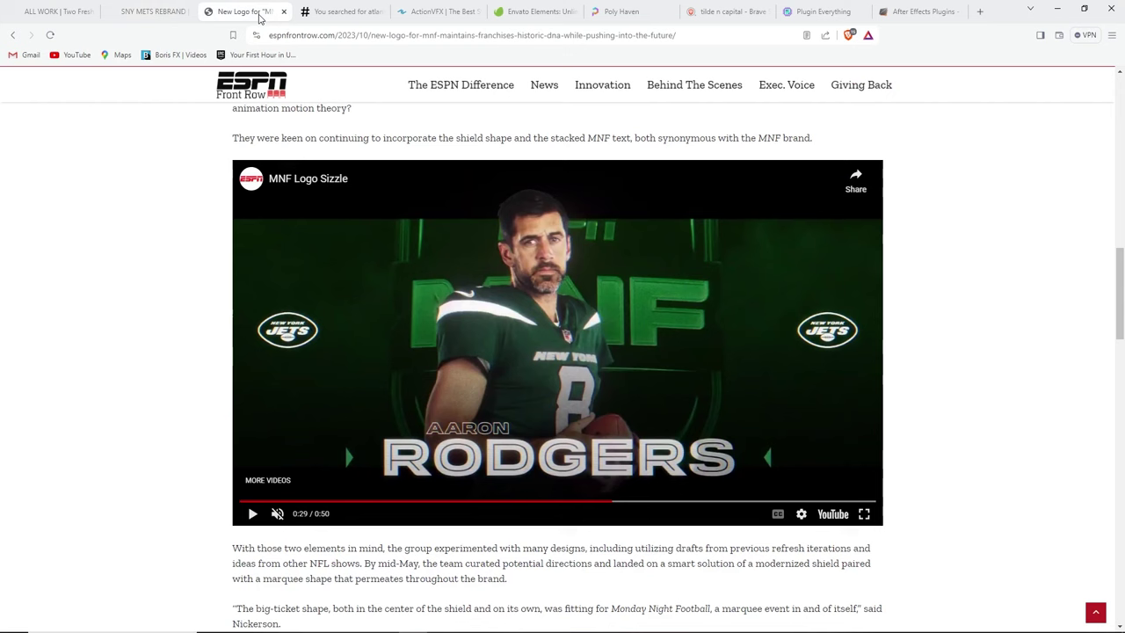
{"action": "left_click", "coordinate": [257, 14]}
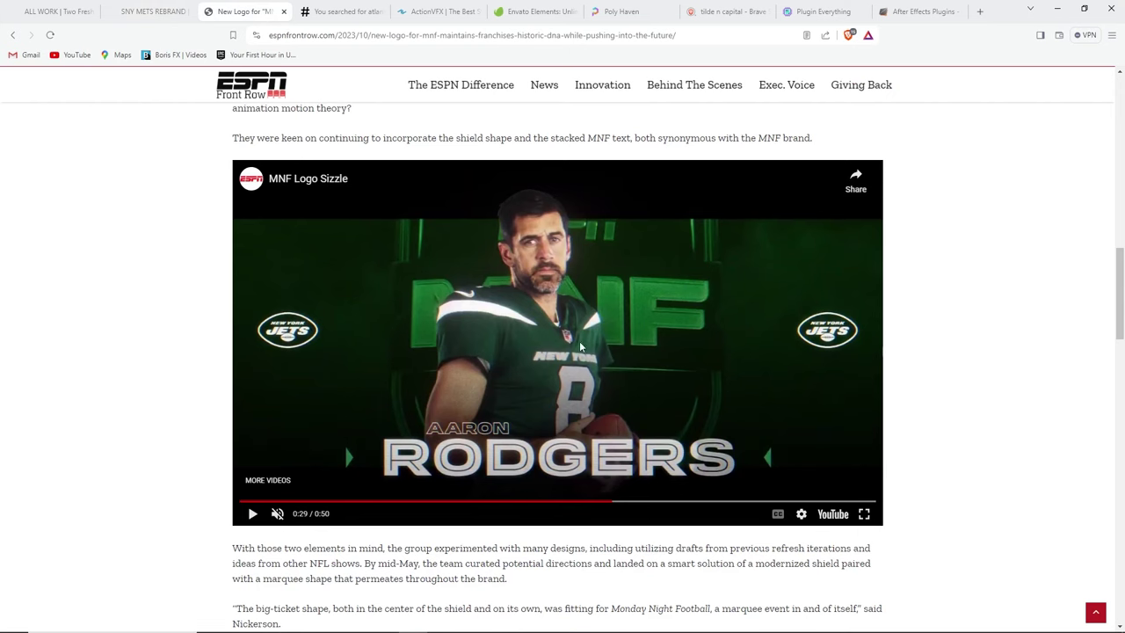
{"action": "key", "text": "alt+Tab"}
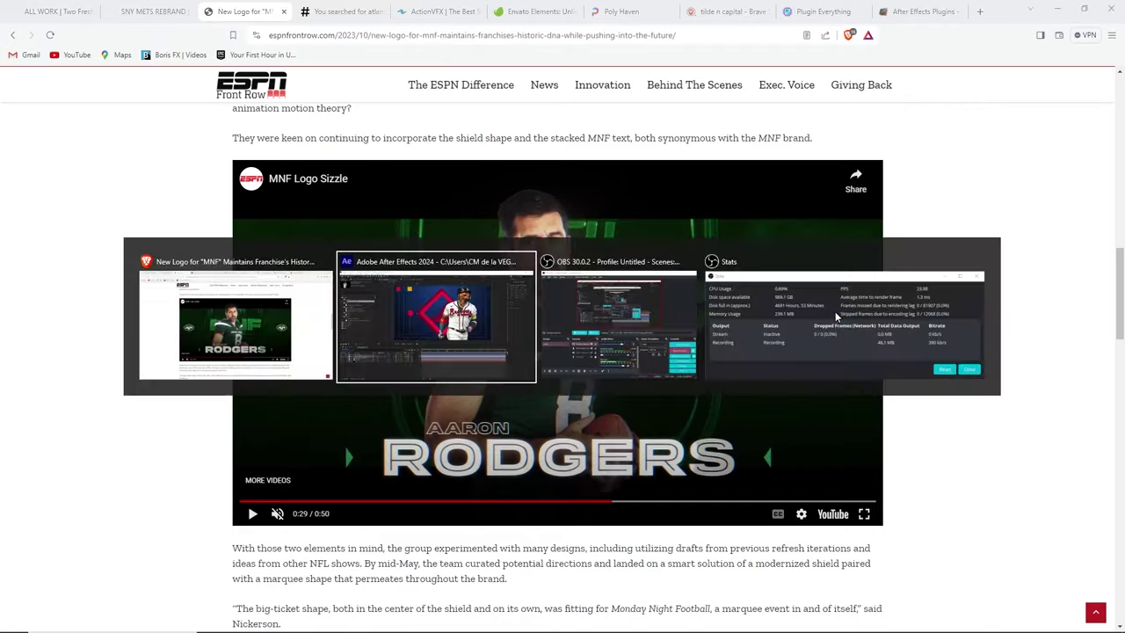
Step: Hide the safe-area guides and create a text layer reading "braves" over the baseball beside the logo, at 132, 520
{"action": "left_click", "coordinate": [192, 32]}
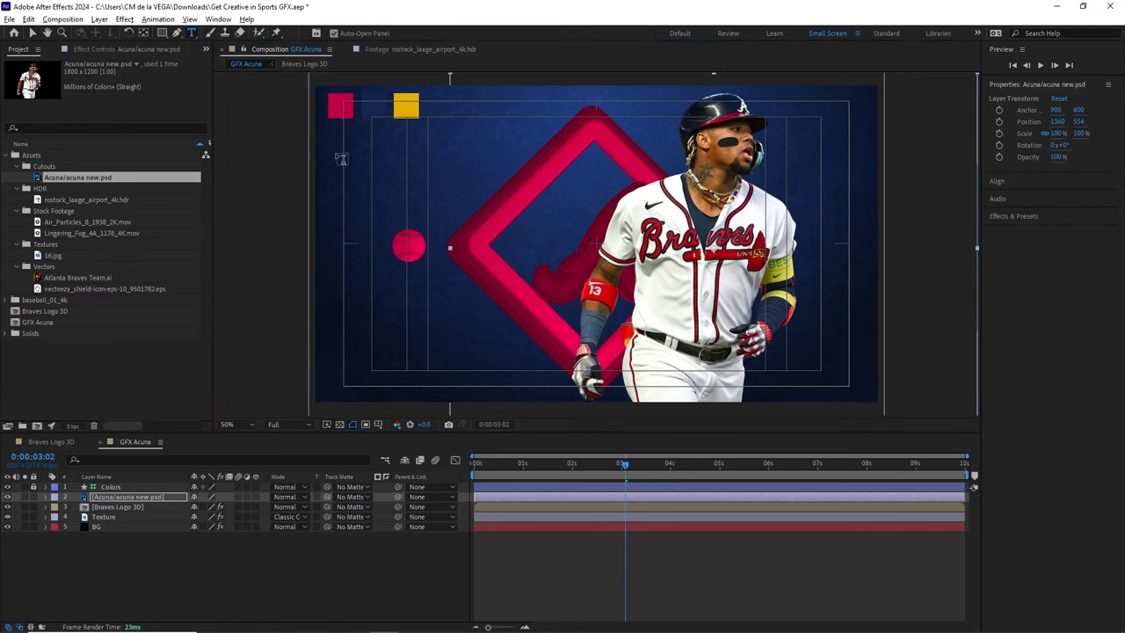
{"action": "left_click", "coordinate": [378, 424]}
{"action": "left_click", "coordinate": [360, 243]}
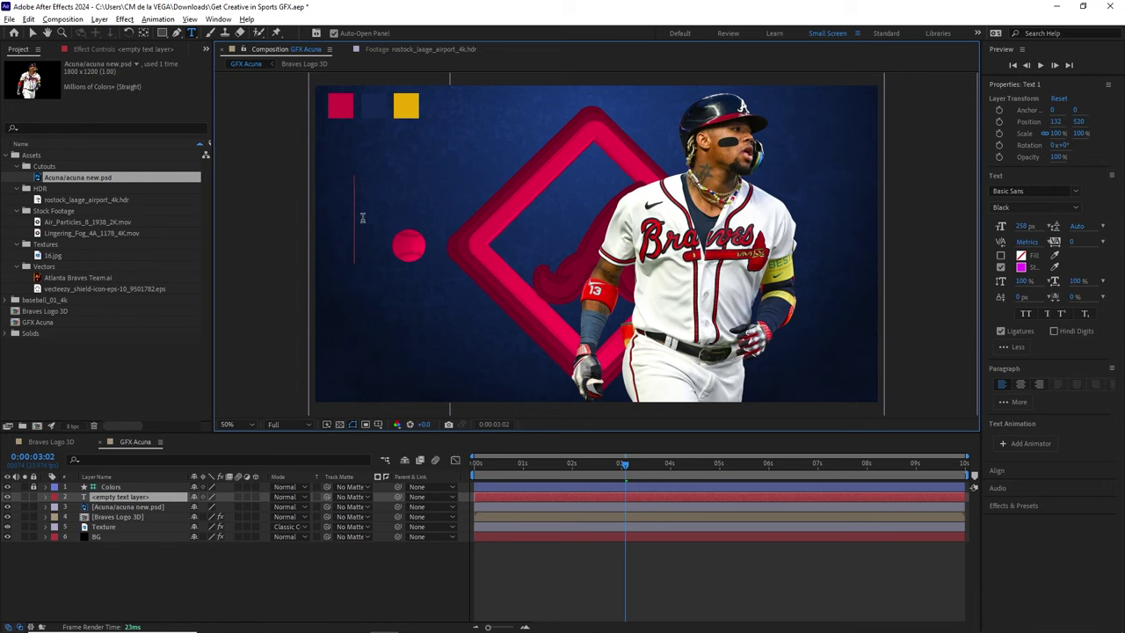
{"action": "type", "text": "braves"}
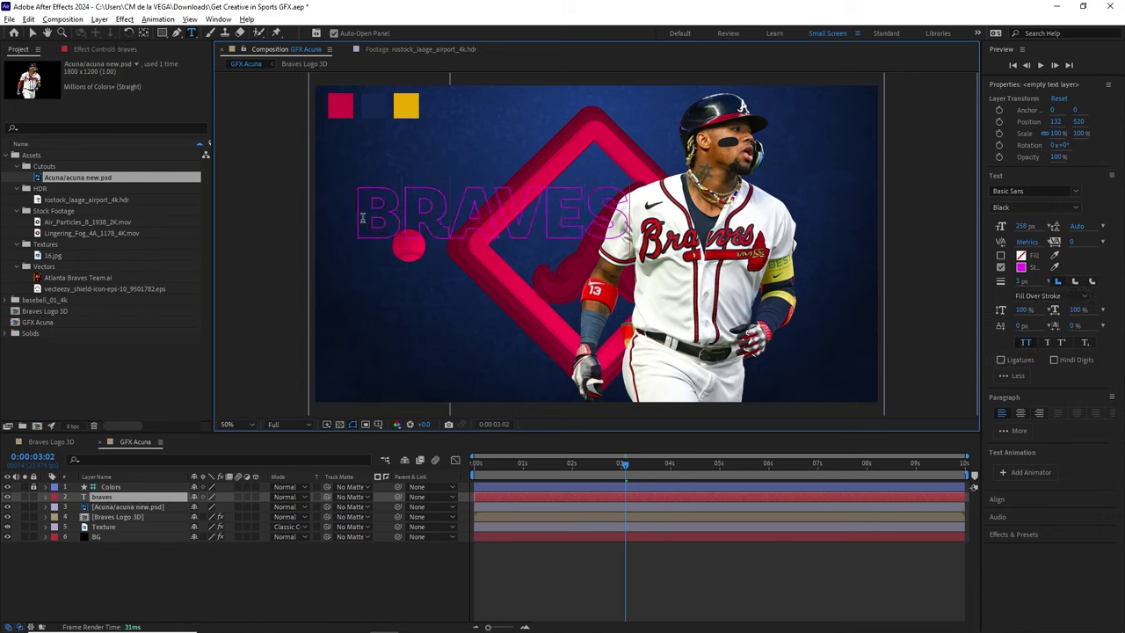
Step: Set the stroke color of the BRAVES text to white
{"action": "left_click", "coordinate": [31, 33]}
{"action": "left_click", "coordinate": [1022, 269]}
{"action": "left_click", "coordinate": [117, 342]}
{"action": "left_click", "coordinate": [372, 342]}
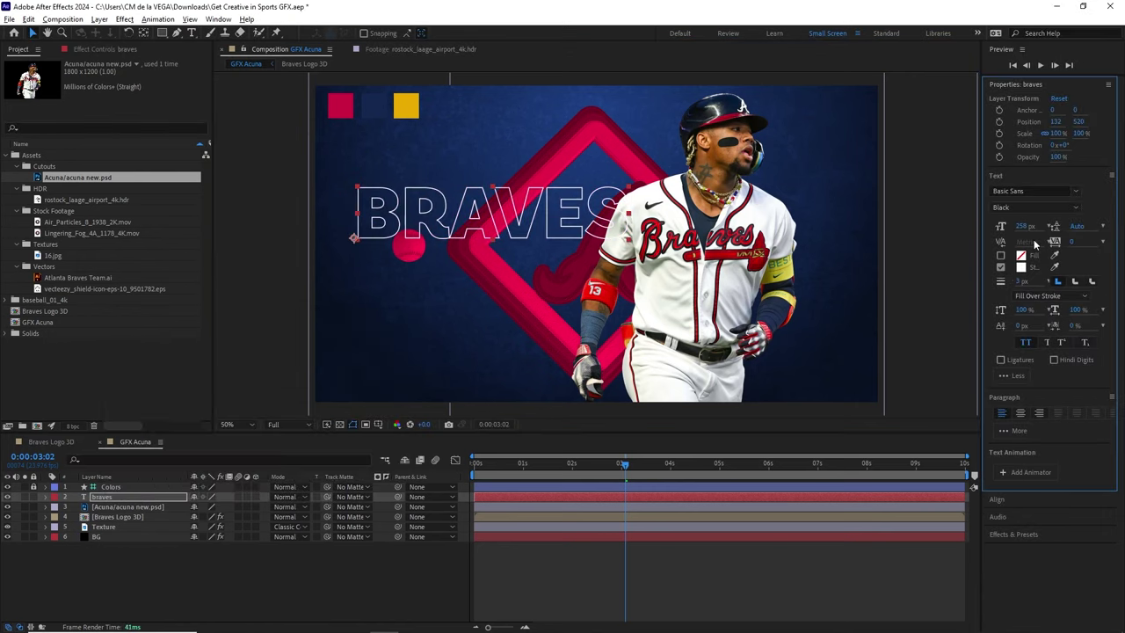
Step: Switch the BRAVES text to a solid white fill and try the Basic Sans Thin, Light and Regular weights
{"action": "left_click", "coordinate": [1000, 255]}
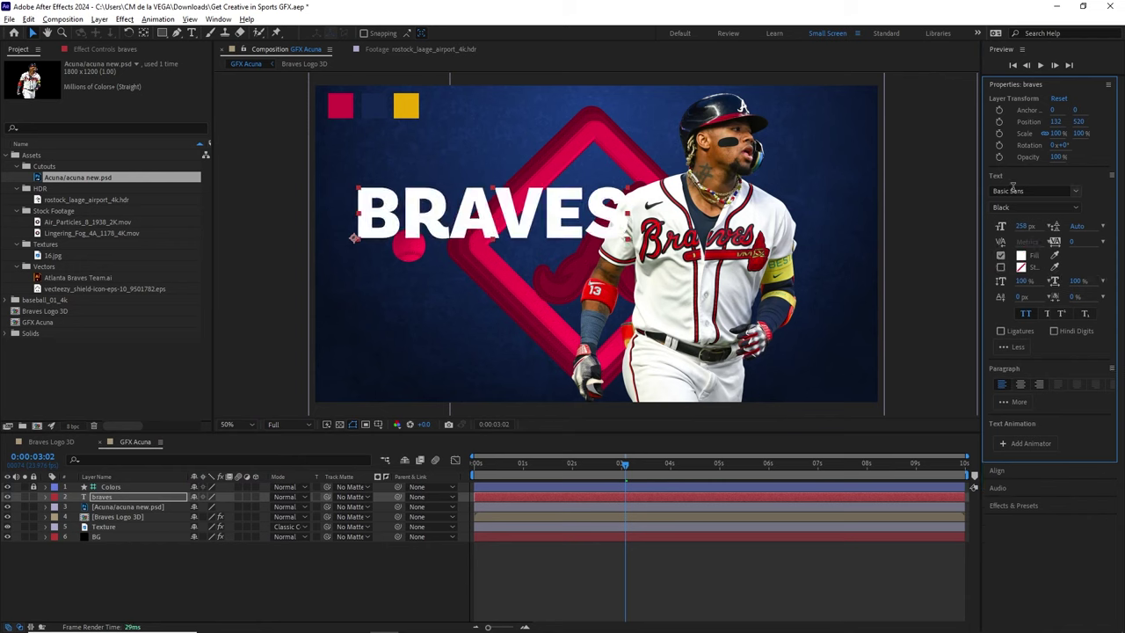
{"action": "left_click", "coordinate": [1025, 188]}
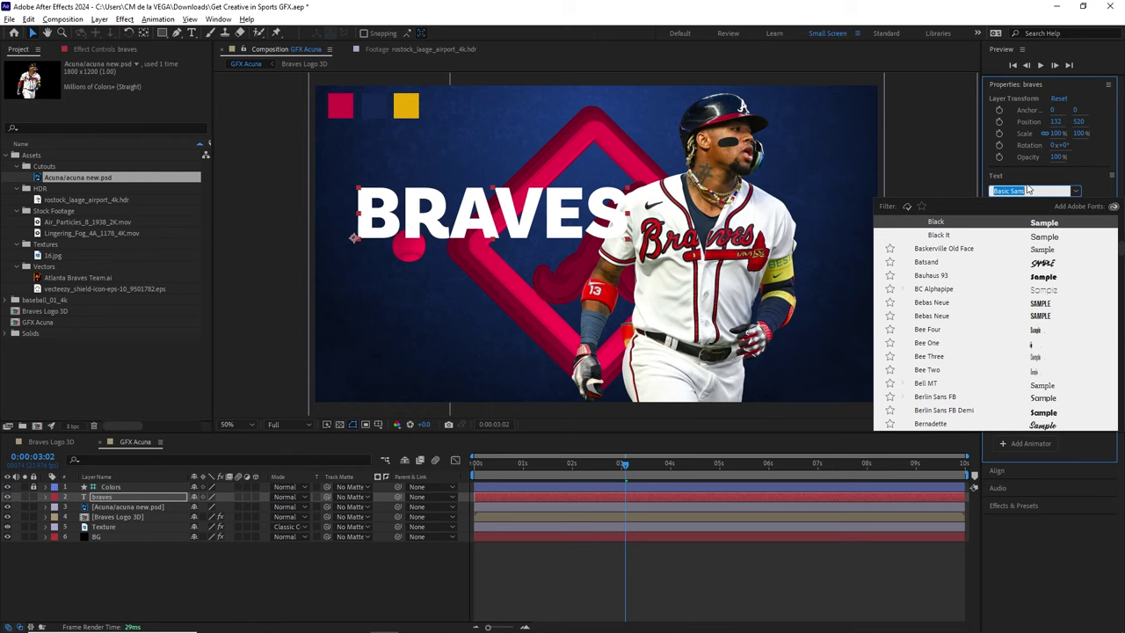
{"action": "left_click_drag", "start_coordinate": [1121, 252], "coordinate": [1121, 246]}
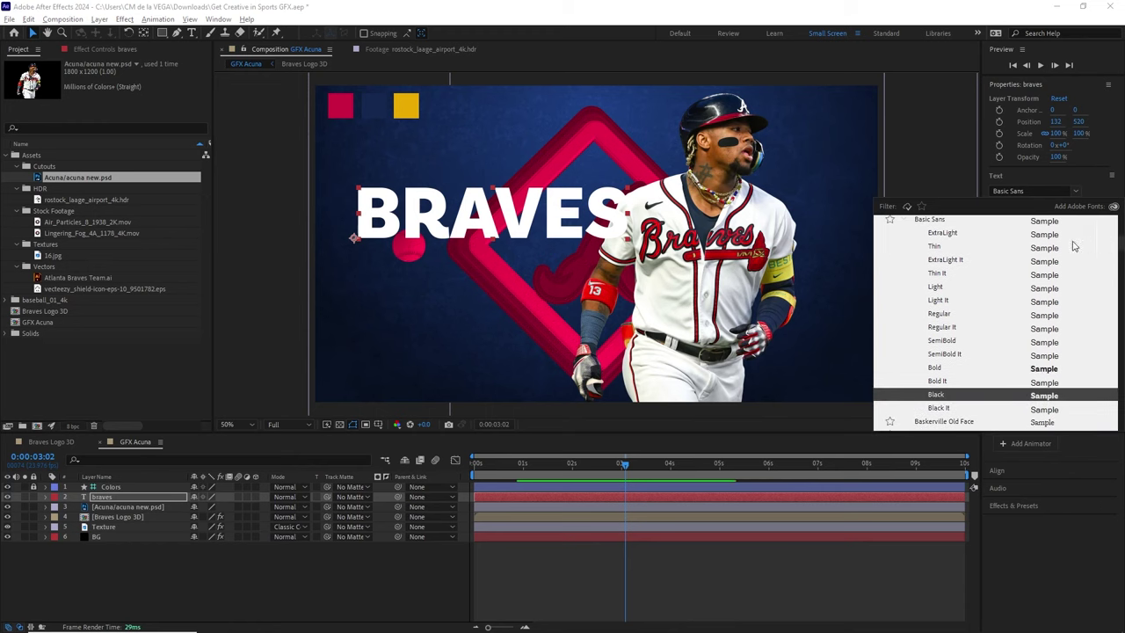
{"action": "left_click", "coordinate": [1038, 248]}
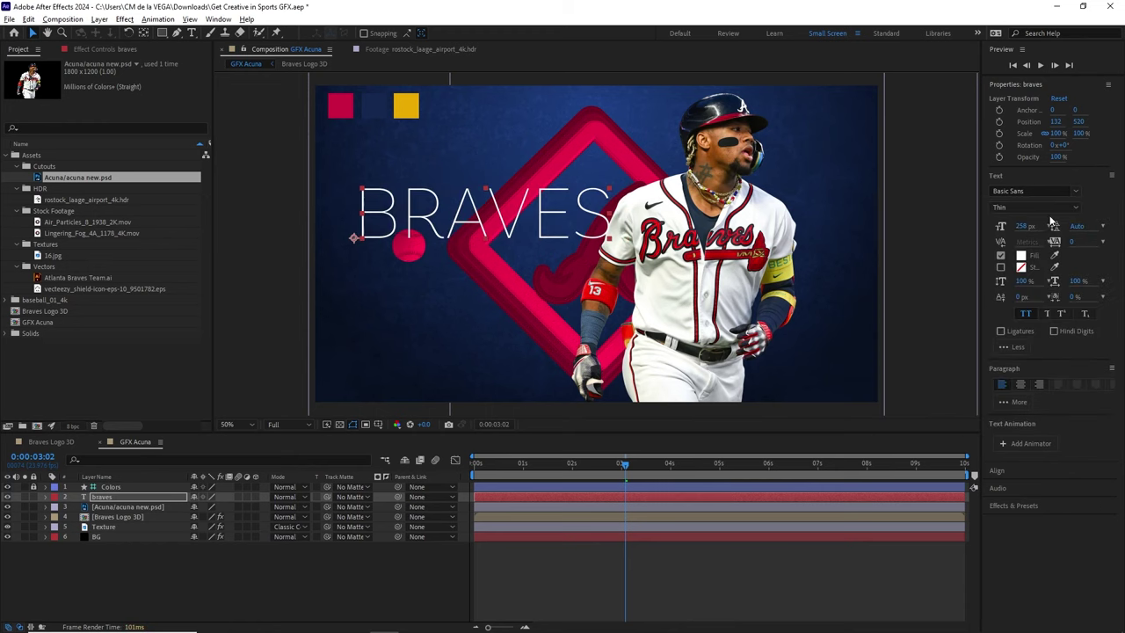
{"action": "left_click", "coordinate": [1076, 208]}
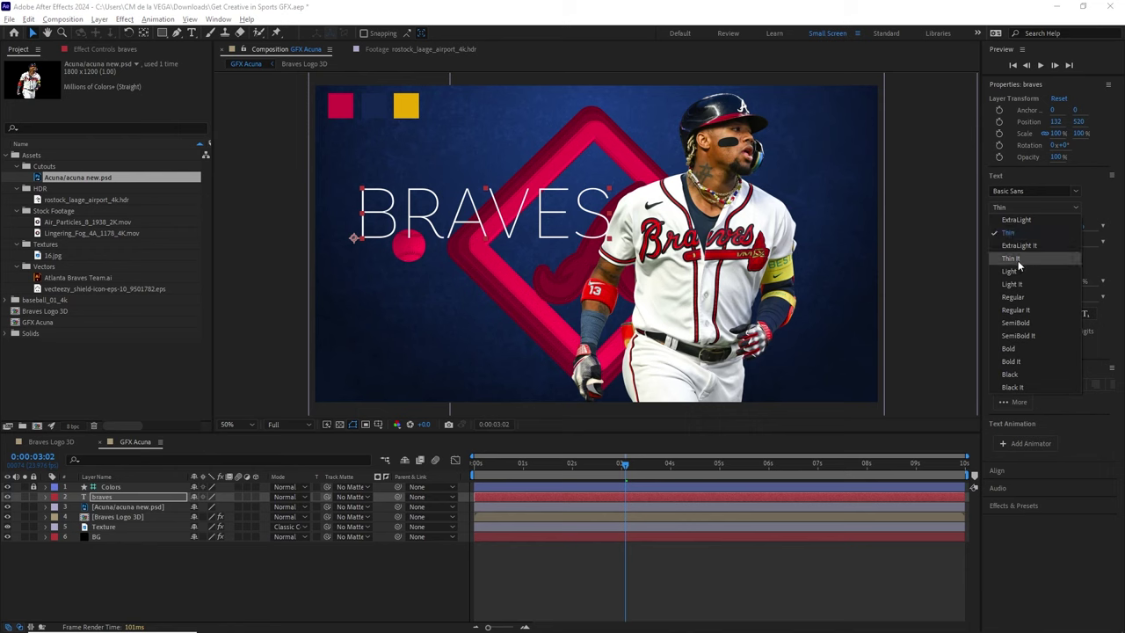
{"action": "key", "text": "Escape"}
{"action": "key", "text": "Down"}
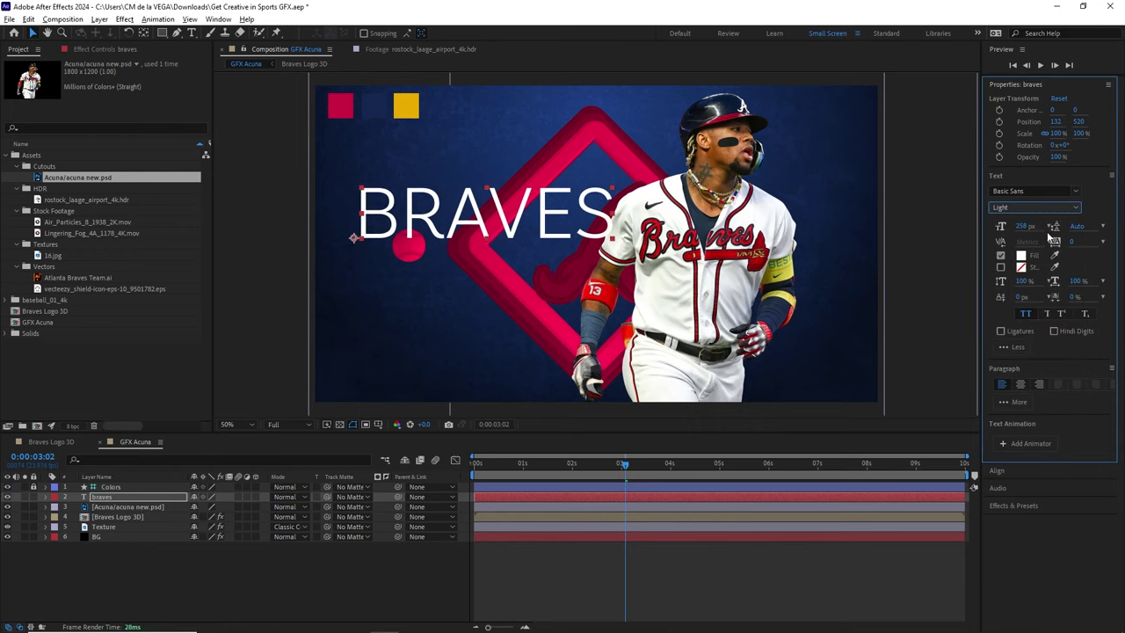
{"action": "left_click", "coordinate": [1074, 209]}
{"action": "left_click", "coordinate": [1024, 297]}
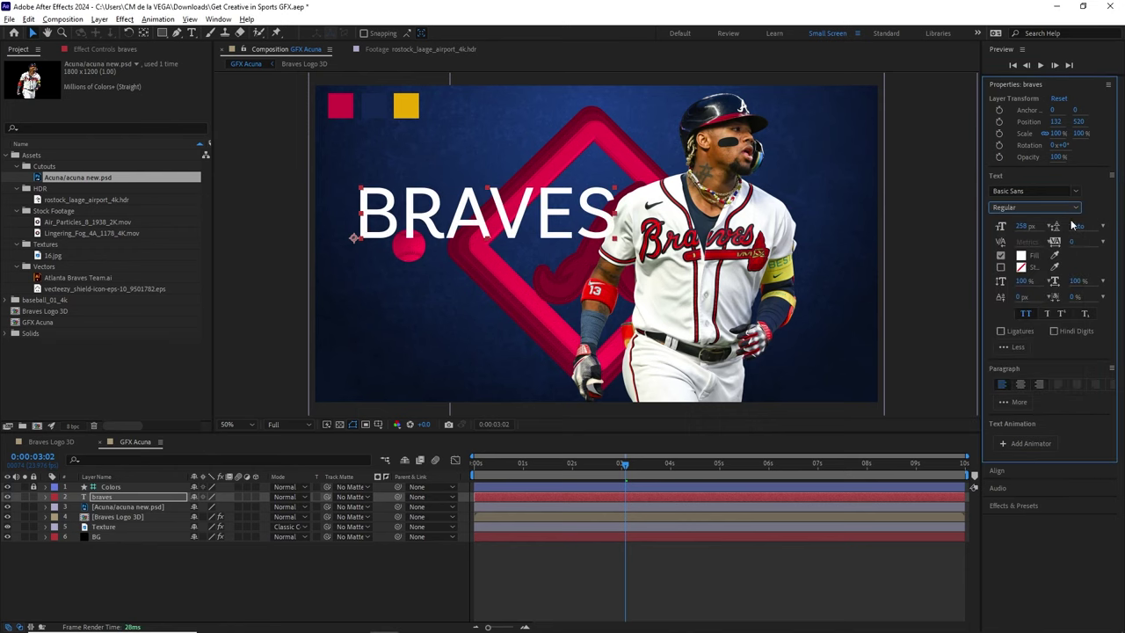
Step: Try the SemiBold and Bold weights on the BRAVES text and return it to Black
{"action": "left_click", "coordinate": [1073, 208]}
{"action": "left_click", "coordinate": [1020, 323]}
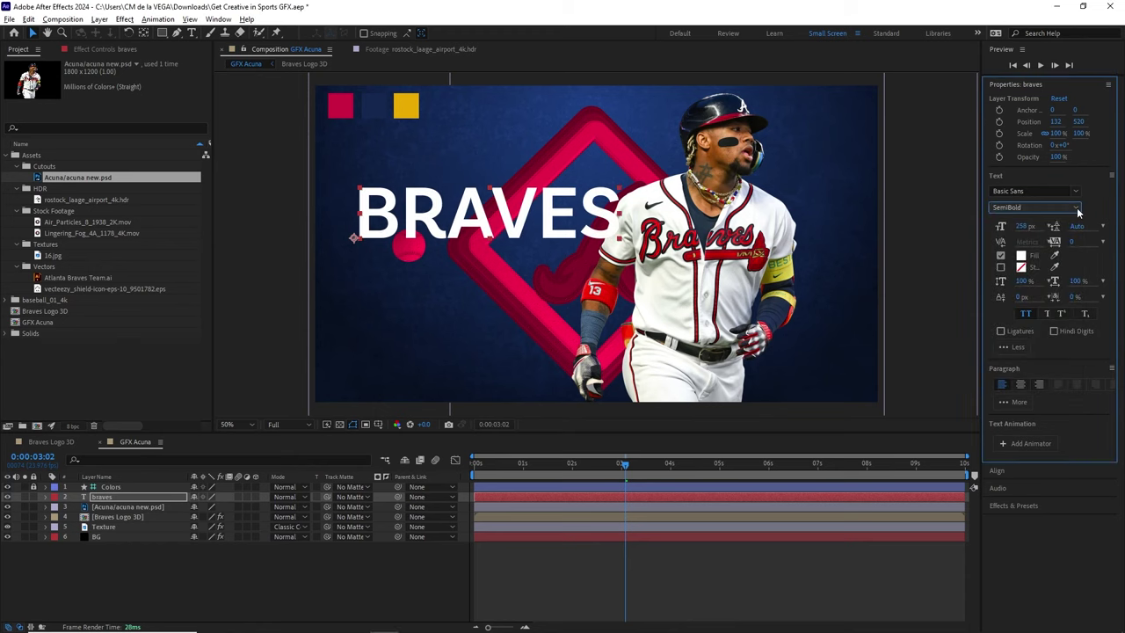
{"action": "left_click", "coordinate": [1076, 208]}
{"action": "left_click", "coordinate": [1036, 348]}
{"action": "left_click", "coordinate": [1071, 209]}
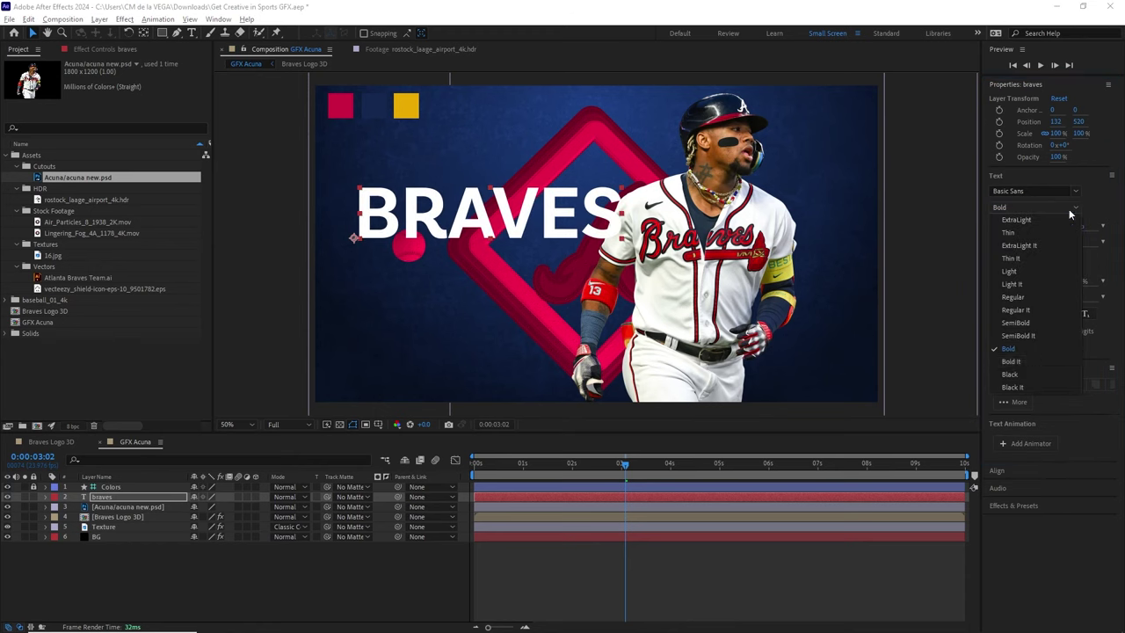
{"action": "left_click", "coordinate": [1033, 374]}
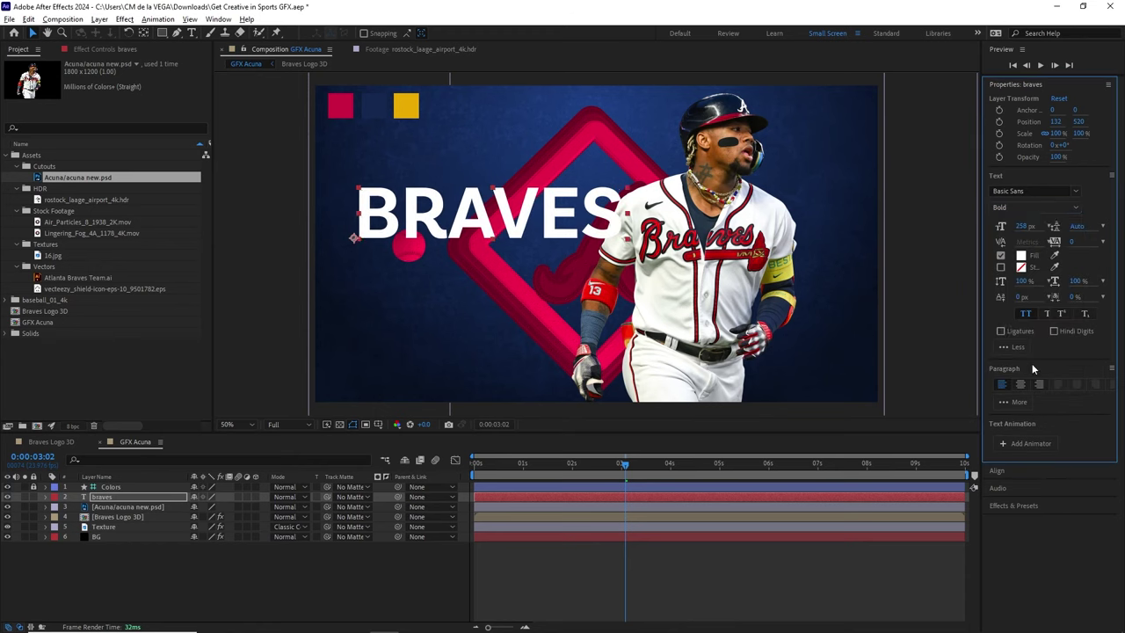
{"action": "left_click", "coordinate": [1029, 208]}
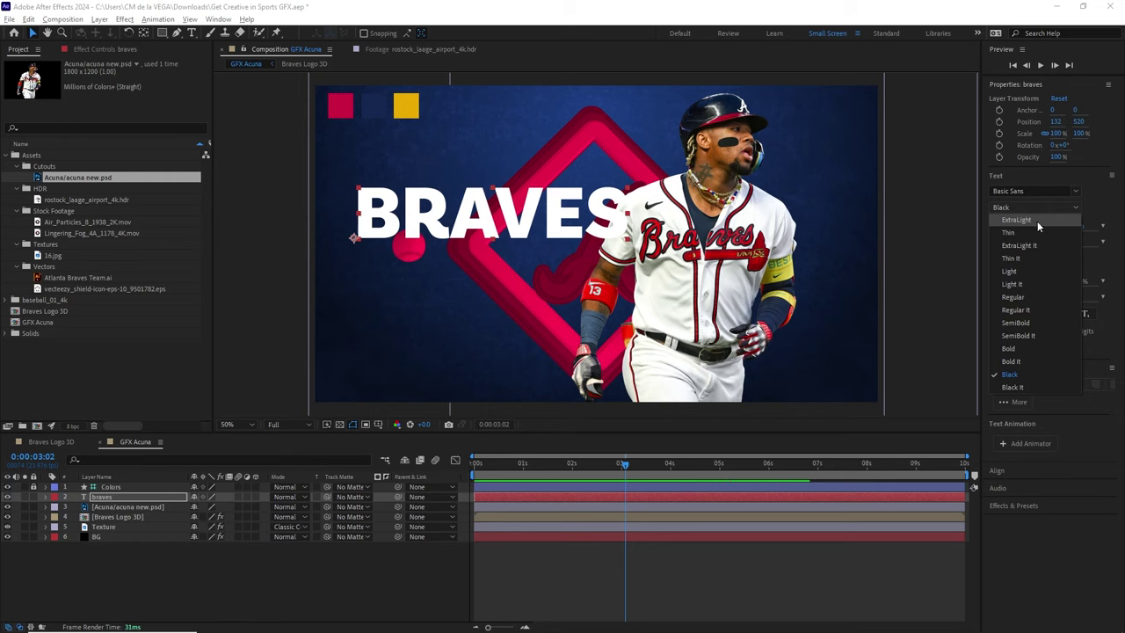
{"action": "left_click", "coordinate": [1018, 378]}
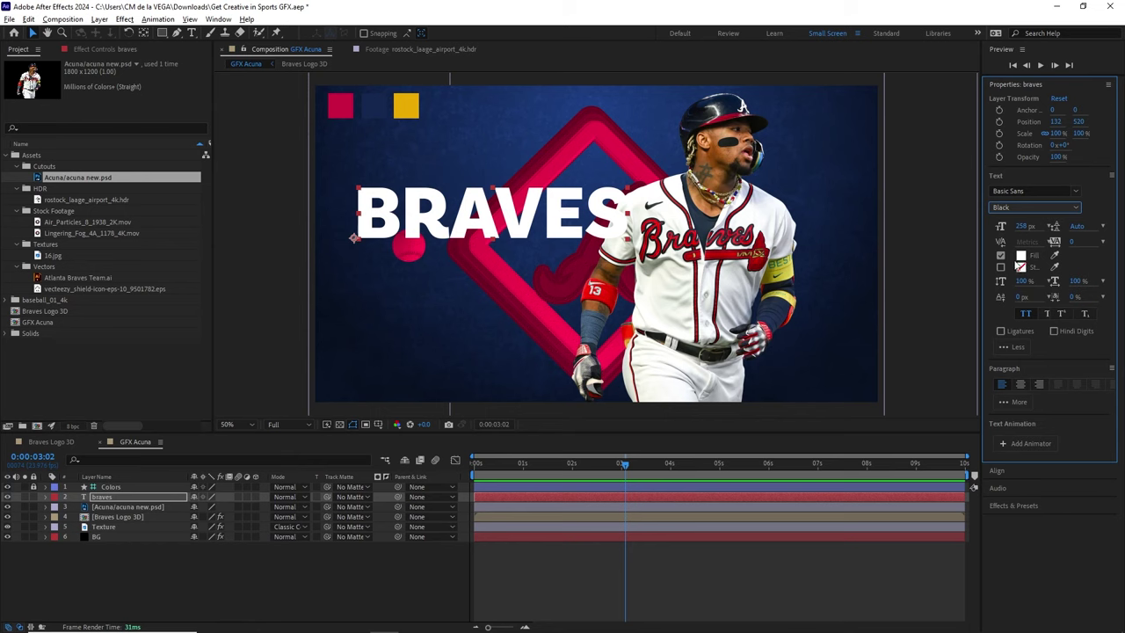
Step: Set the BRAVES text size to 100 px and make it outline-only with a 3 px white stroke
{"action": "type", "text": "100"}
{"action": "key", "text": "Return"}
{"action": "left_click", "coordinate": [1000, 256]}
{"action": "left_click", "coordinate": [1000, 268]}
{"action": "left_click_drag", "start_coordinate": [1024, 284], "coordinate": [1030, 283]}
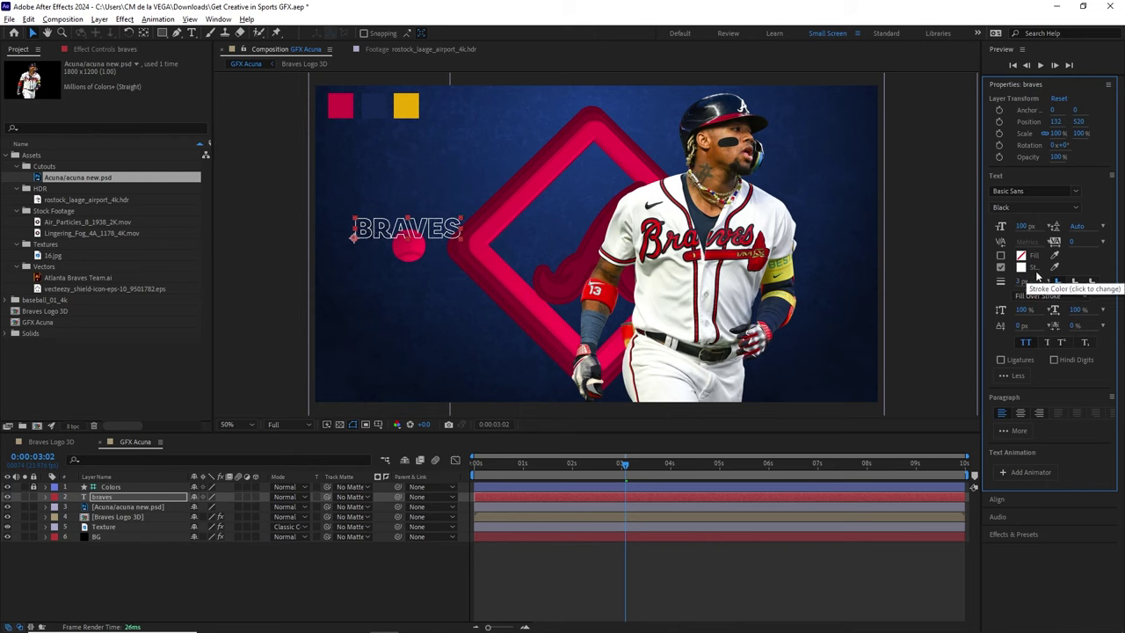
{"action": "type", "text": "3"}
{"action": "key", "text": "Return"}
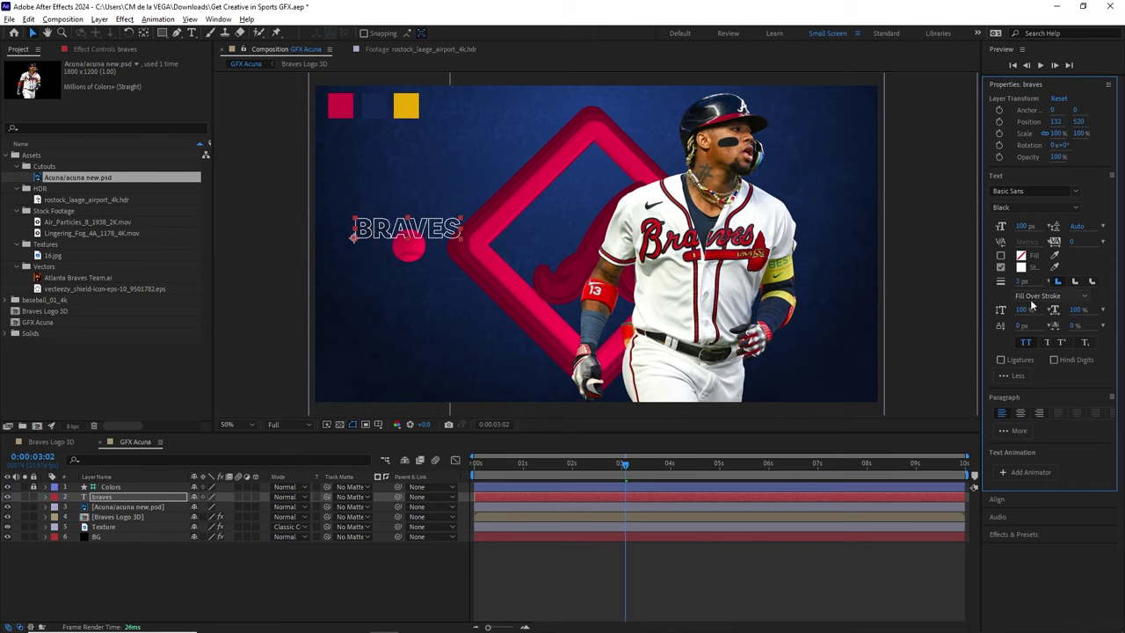
Step: Move the BRAVES text to 20, 558 and separate the dimensions of its Position property
{"action": "left_click_drag", "start_coordinate": [434, 241], "coordinate": [403, 252]}
{"action": "left_click", "coordinate": [104, 499]}
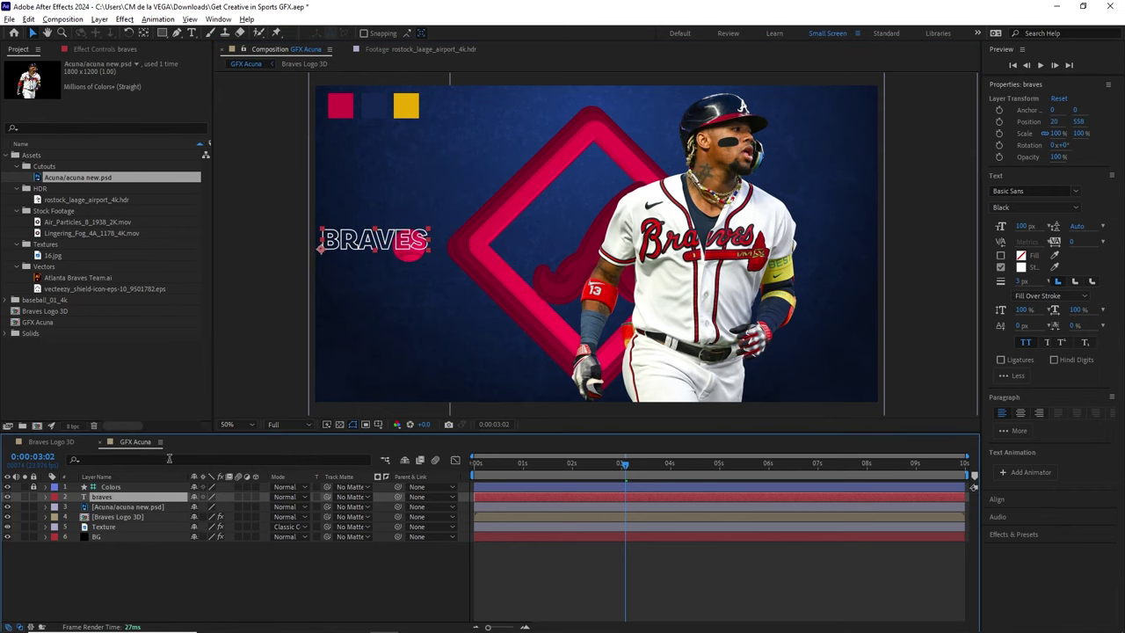
{"action": "key", "text": "p"}
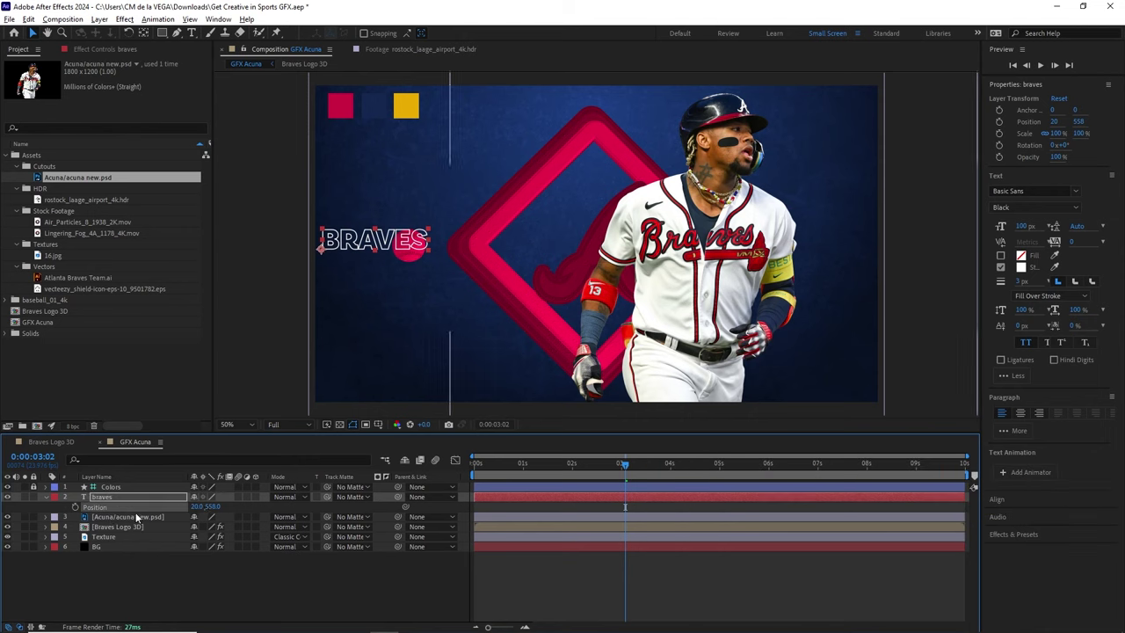
{"action": "right_click", "coordinate": [136, 505]}
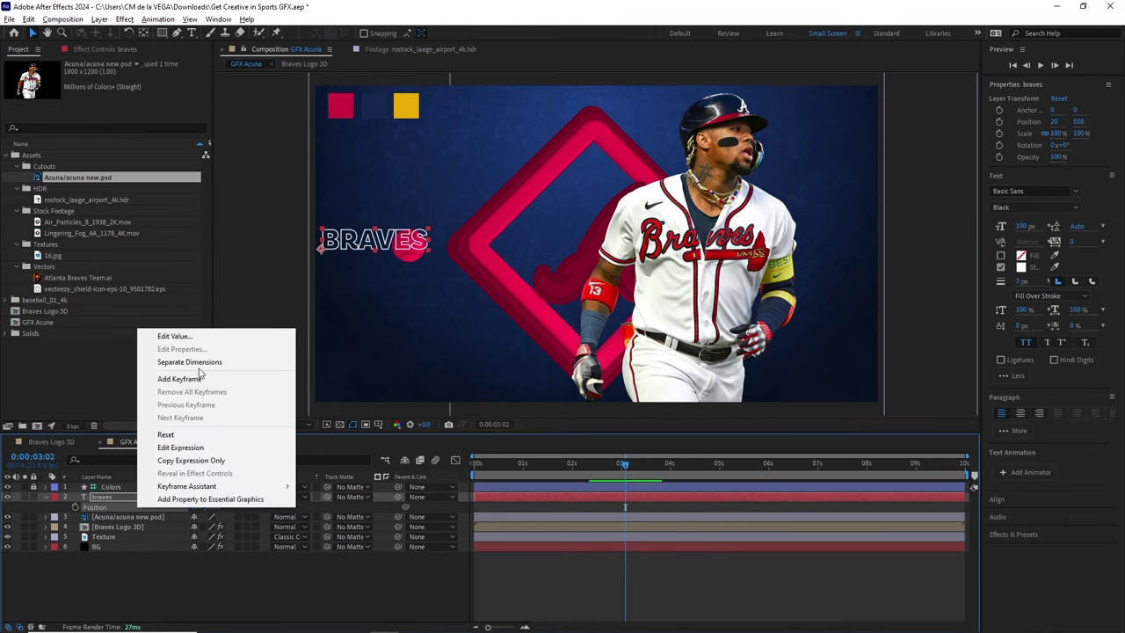
{"action": "left_click", "coordinate": [236, 363]}
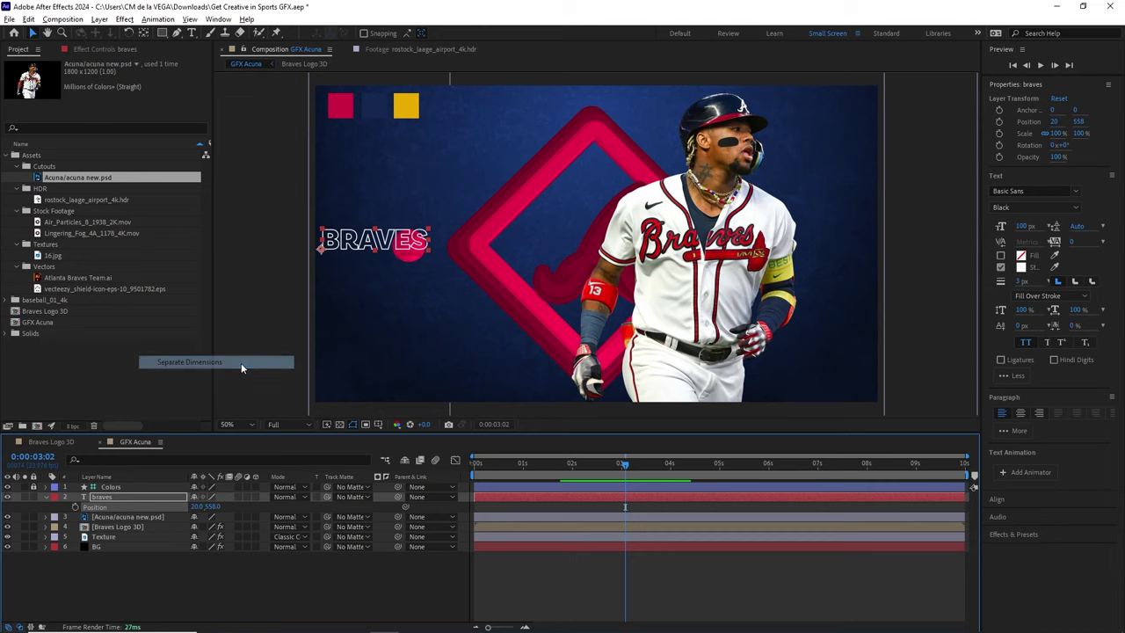
Step: Add the expression transform.xPosition + time*20 to the X Position of the braves text layer
{"action": "left_click", "coordinate": [190, 588]}
{"action": "left_click", "coordinate": [117, 507]}
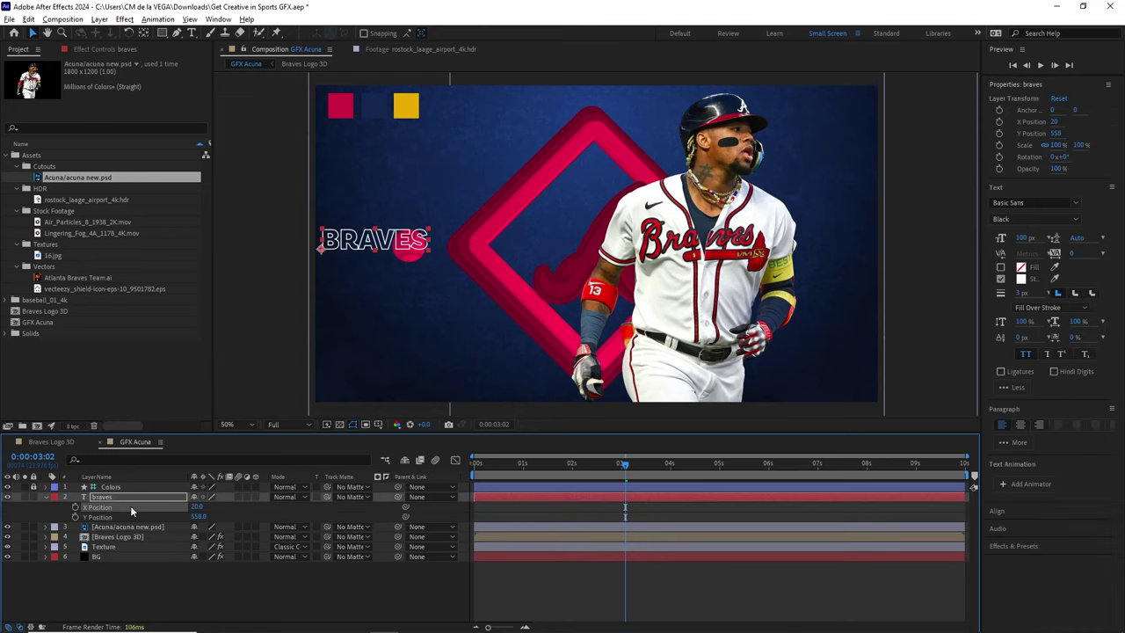
{"action": "right_click", "coordinate": [126, 504]}
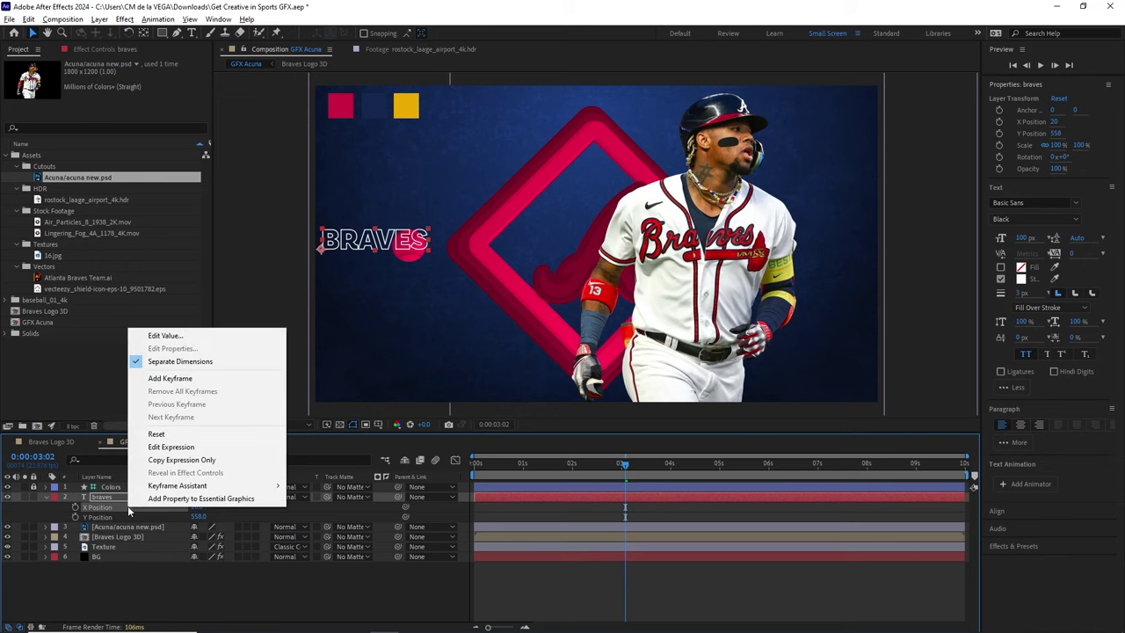
{"action": "left_click", "coordinate": [183, 448]}
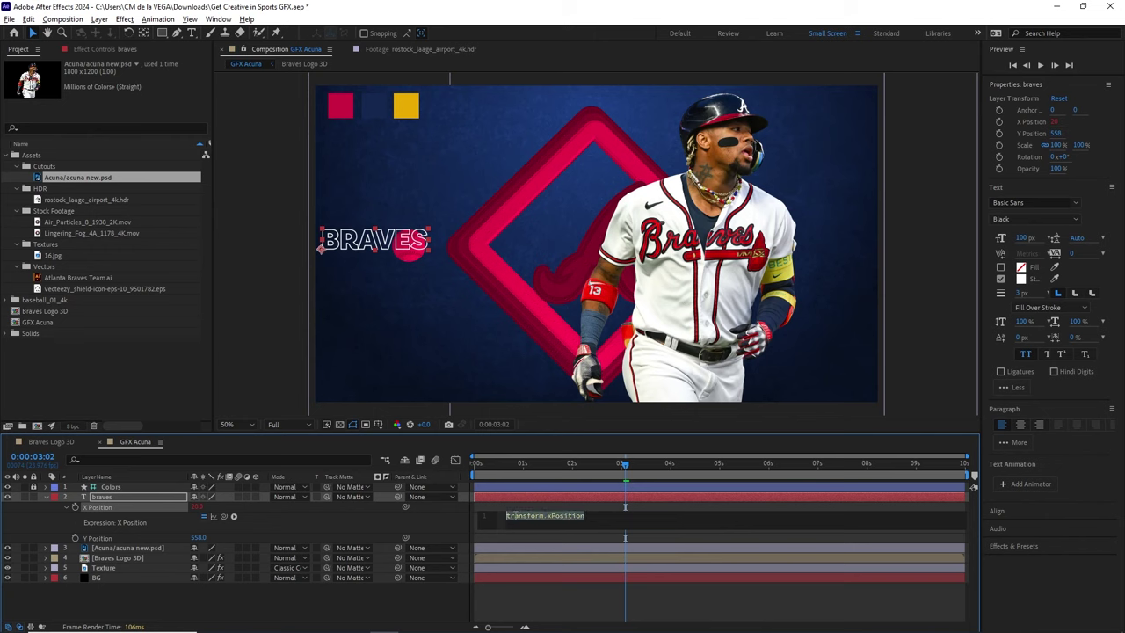
{"action": "key", "text": "End"}
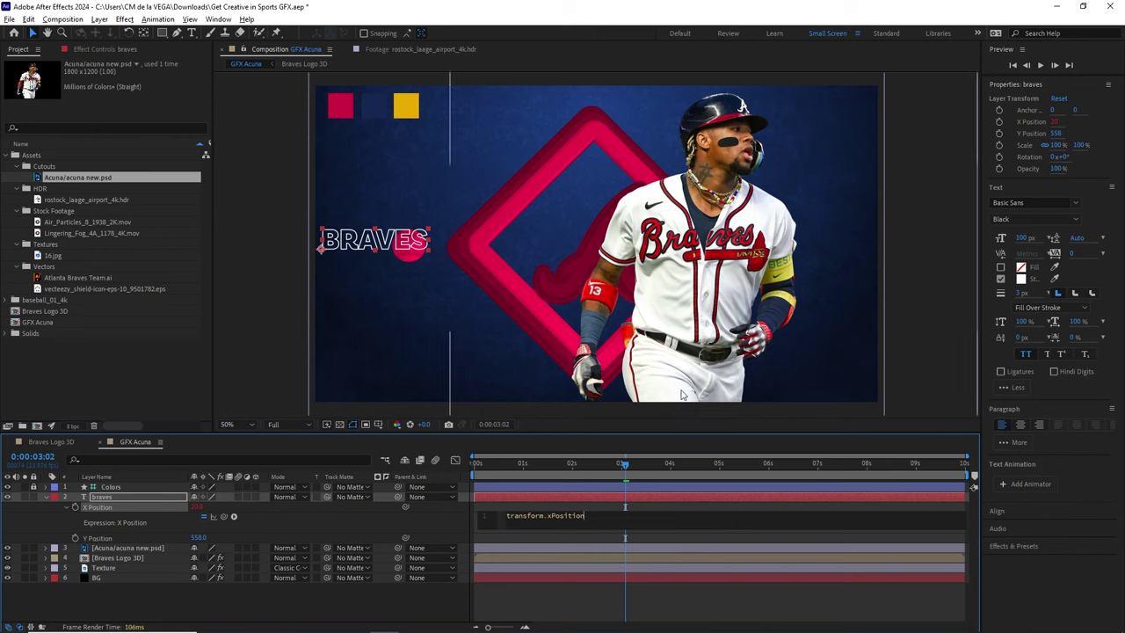
{"action": "type", "text": "+ time*20"}
Step: Play back the composition from the start to check the horizontal drift of the BRAVES text
{"action": "left_click", "coordinate": [475, 464]}
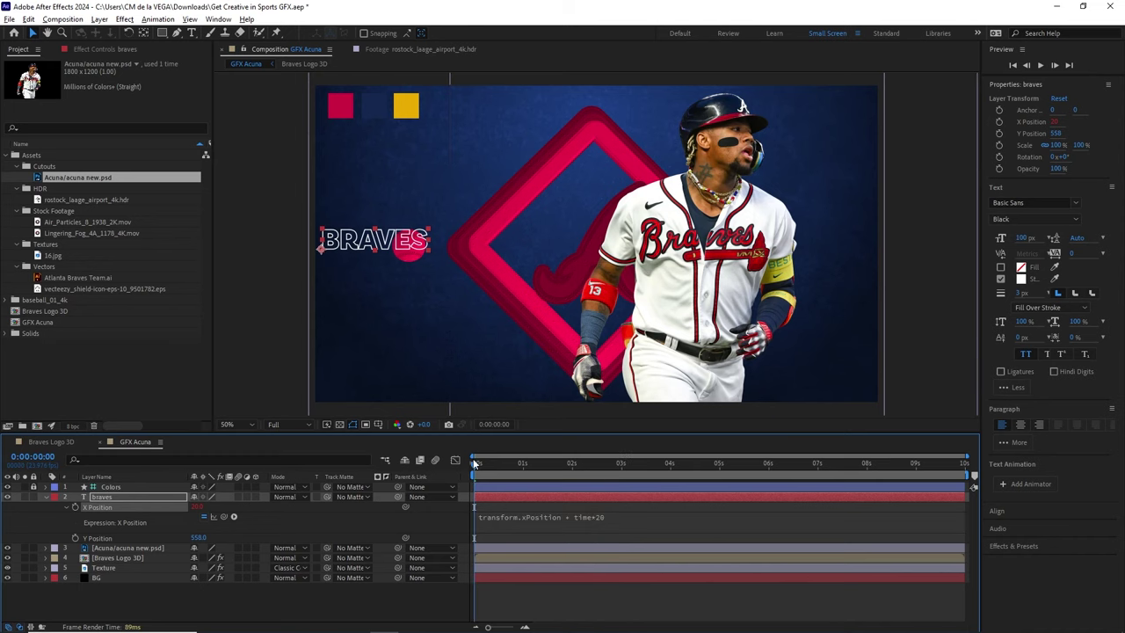
{"action": "key", "text": "space"}
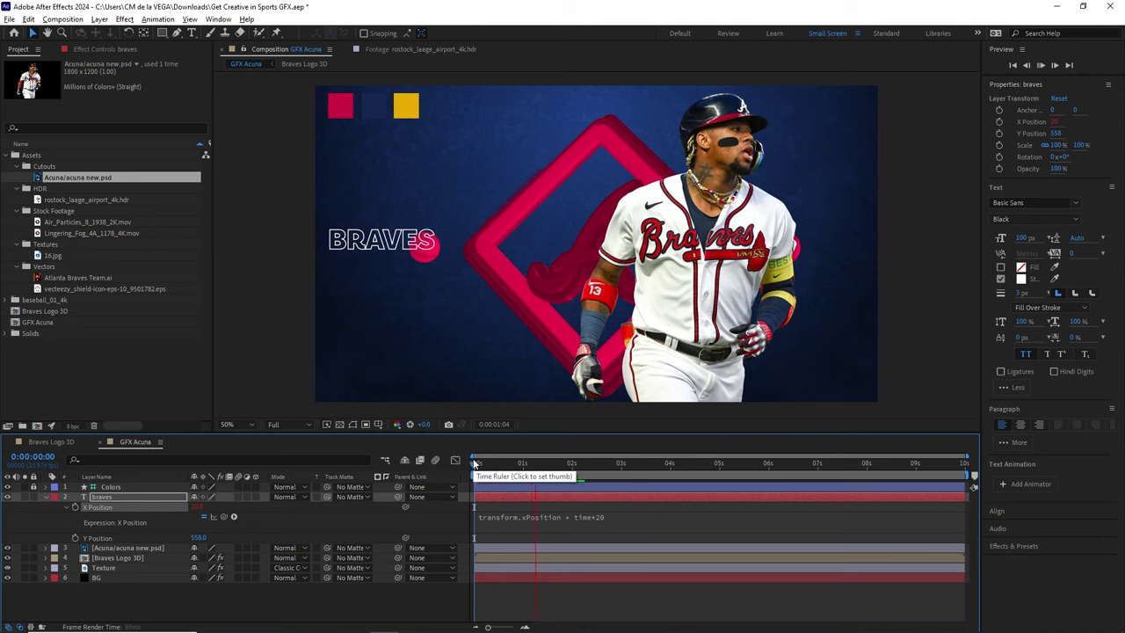
{"action": "key", "text": "ctrl+shift+a"}
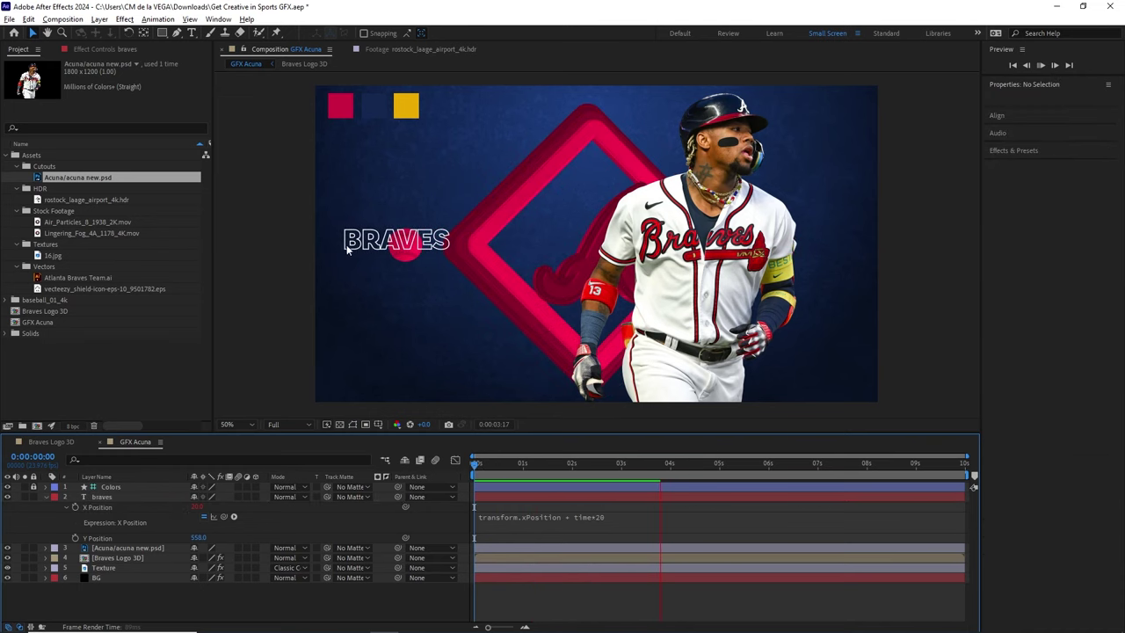
{"action": "left_click", "coordinate": [599, 464]}
{"action": "left_click_drag", "start_coordinate": [606, 467], "coordinate": [454, 473]}
{"action": "key", "text": "space"}
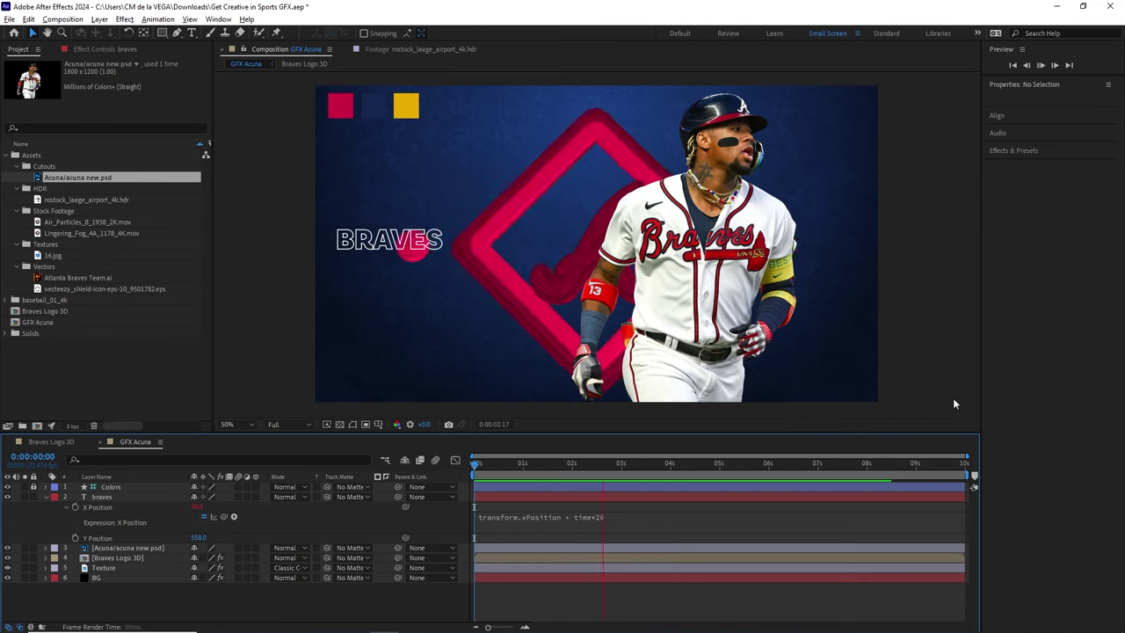
{"action": "key", "text": "space"}
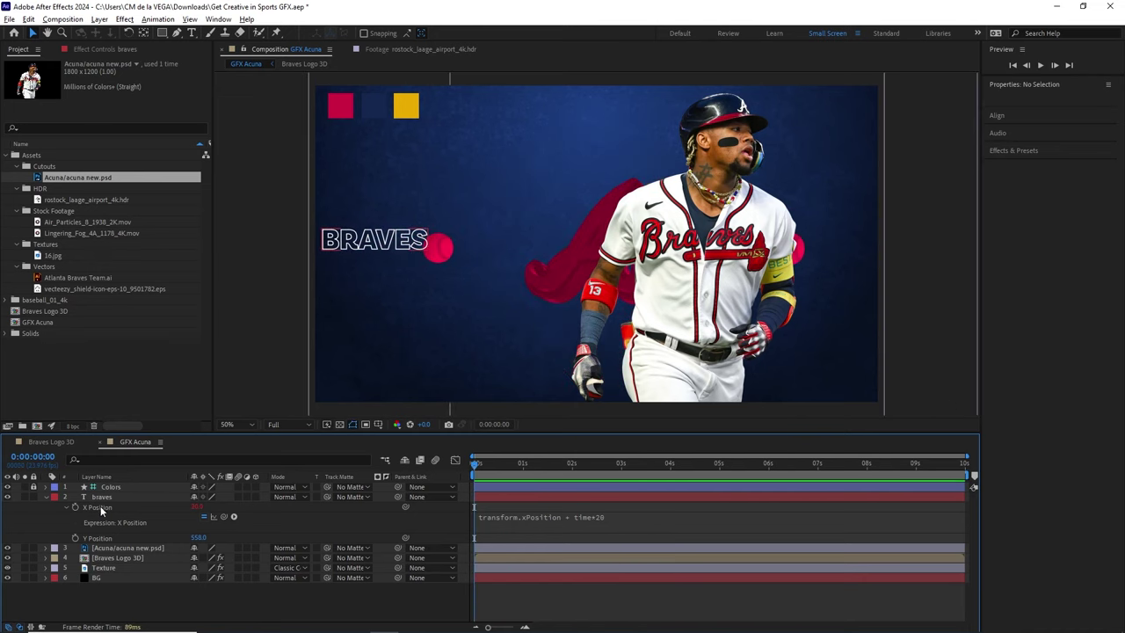
Step: Duplicate the braves text layer and place the copy above and slightly left of the original, at Y position 468
{"action": "left_click", "coordinate": [101, 497]}
{"action": "key", "text": "ctrl+d"}
{"action": "left_click_drag", "start_coordinate": [415, 239], "coordinate": [397, 216]}
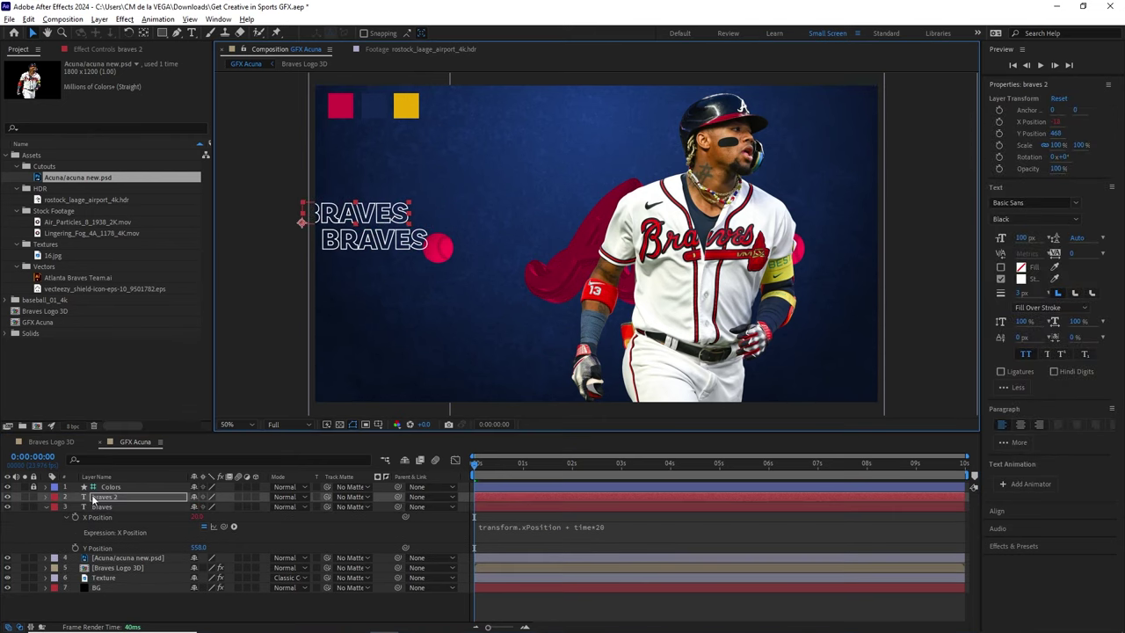
Step: Change the X Position expression of braves 2 to transform.xPosition + time*15 and preview the motion
{"action": "key", "text": "p"}
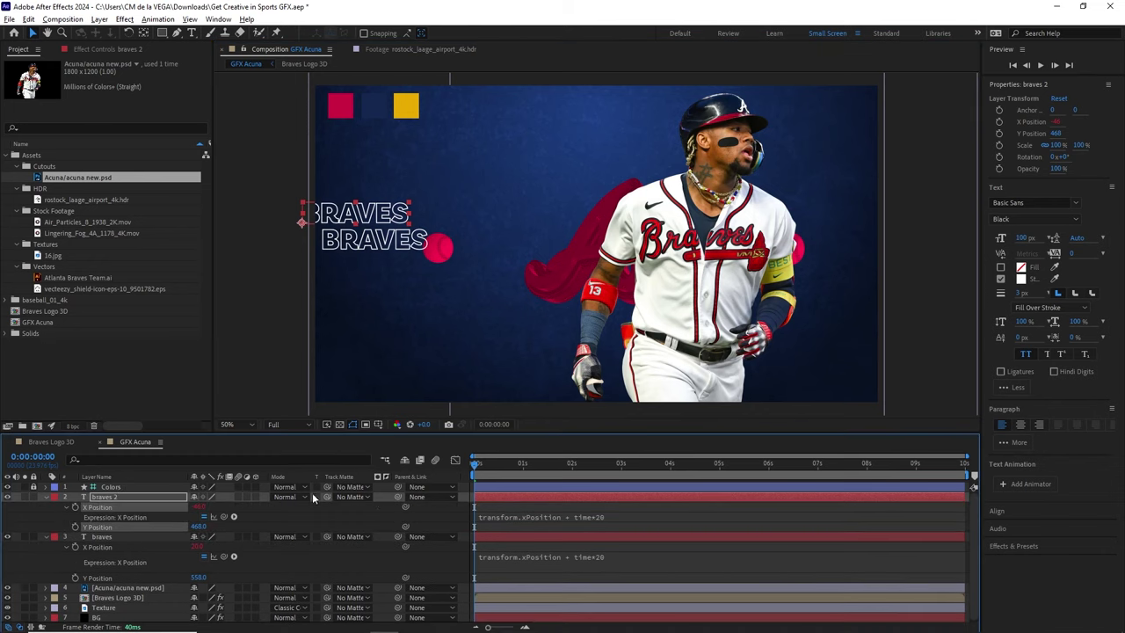
{"action": "left_click", "coordinate": [600, 518]}
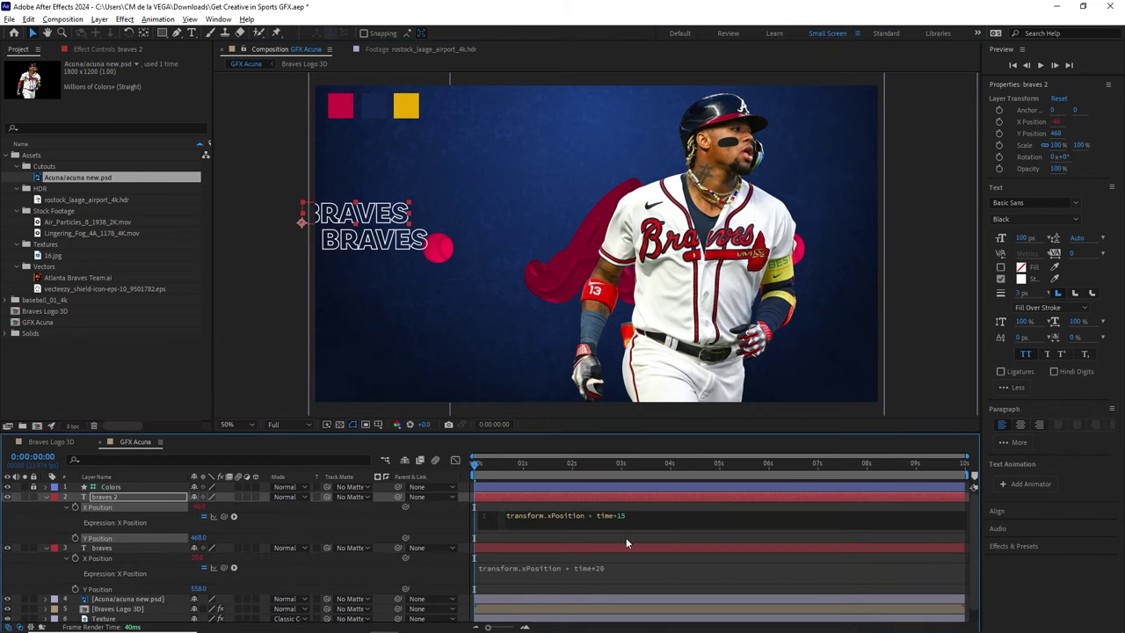
{"action": "left_click", "coordinate": [505, 473]}
{"action": "key", "text": "space"}
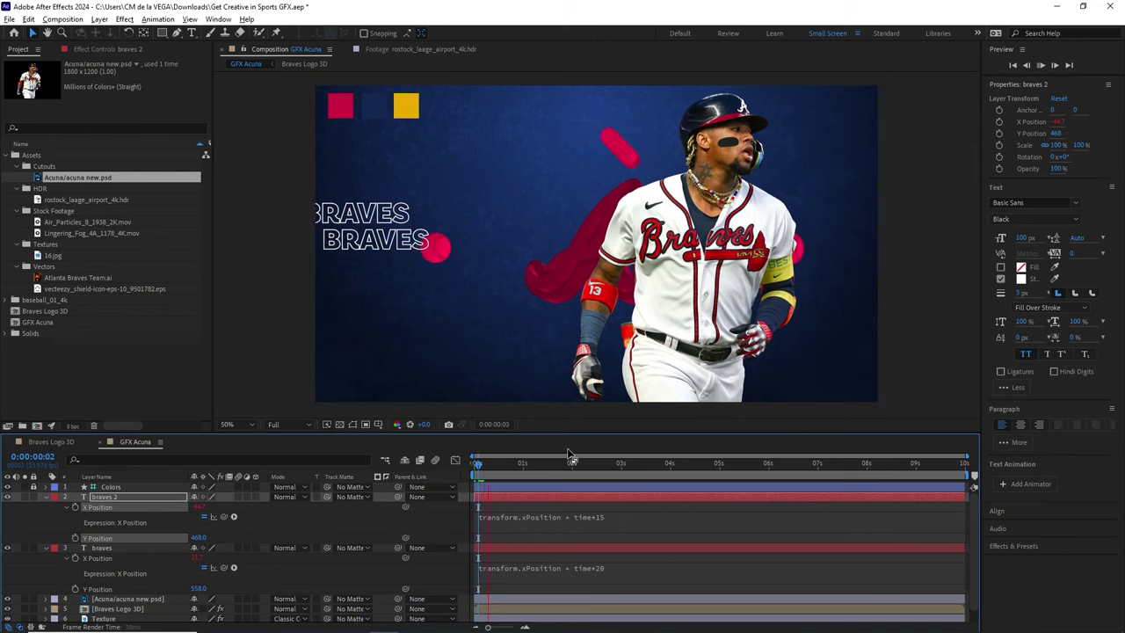
{"action": "key", "text": "space"}
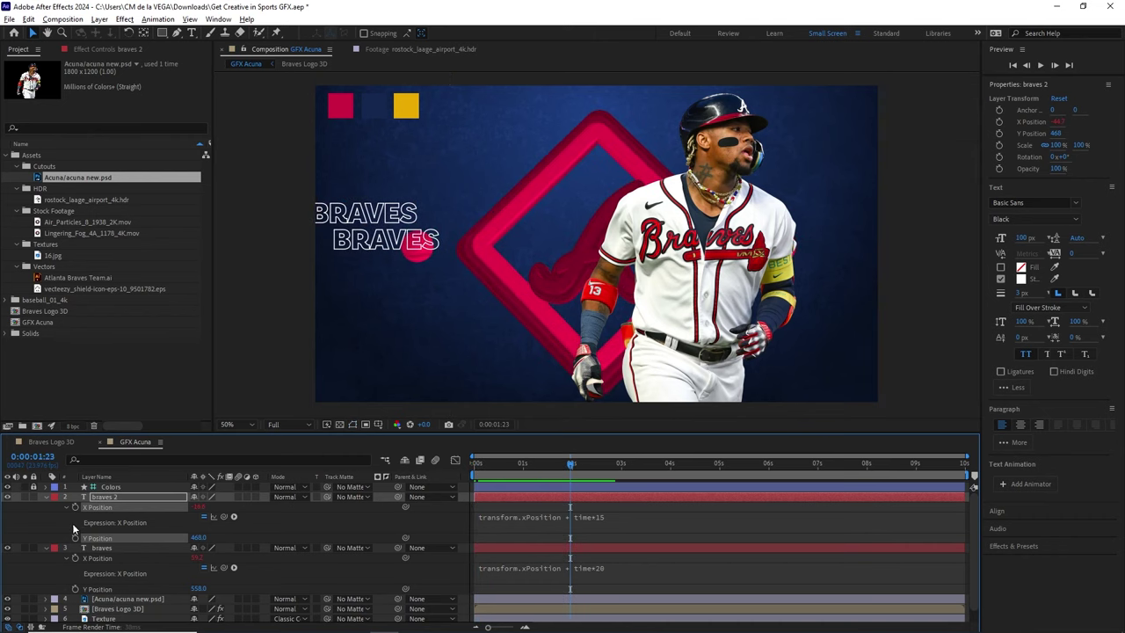
Step: Duplicate braves 2, place the copy below the original BRAVES line at Y position 648, and preview the three lines
{"action": "left_click", "coordinate": [46, 497]}
{"action": "left_click", "coordinate": [45, 507]}
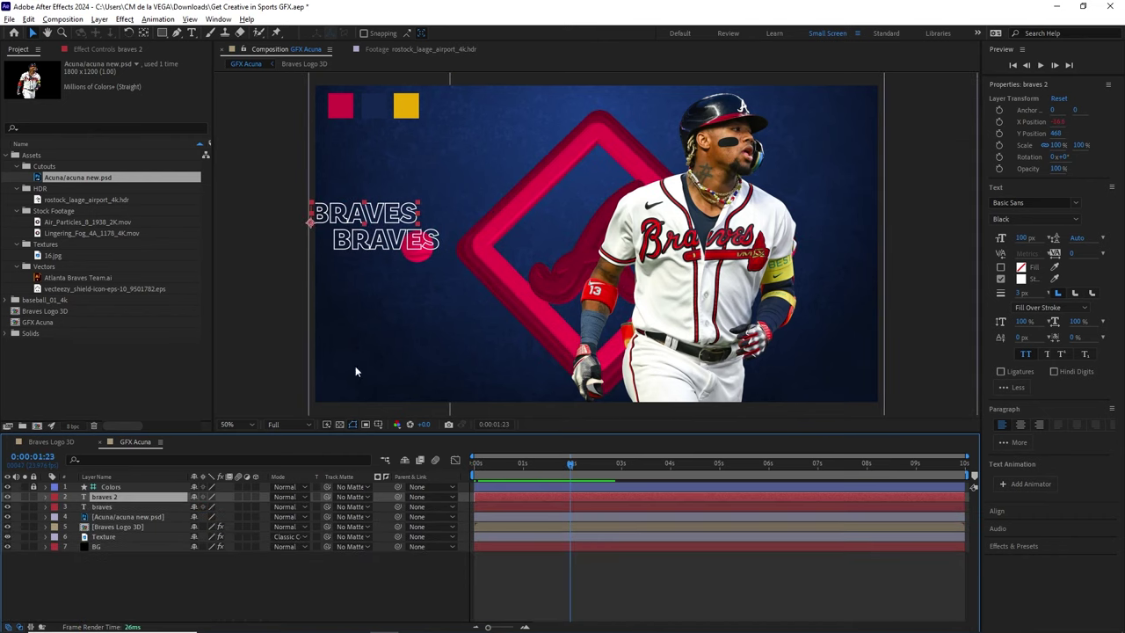
{"action": "key", "text": "ctrl+d"}
{"action": "left_click_drag", "start_coordinate": [407, 225], "coordinate": [396, 270]}
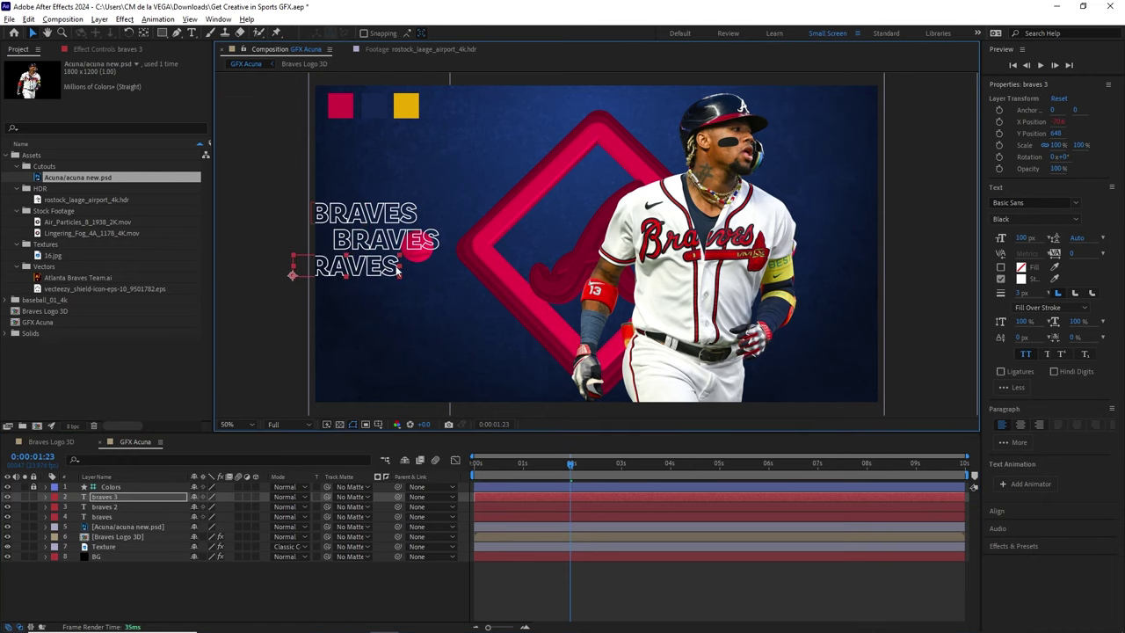
{"action": "left_click", "coordinate": [464, 471]}
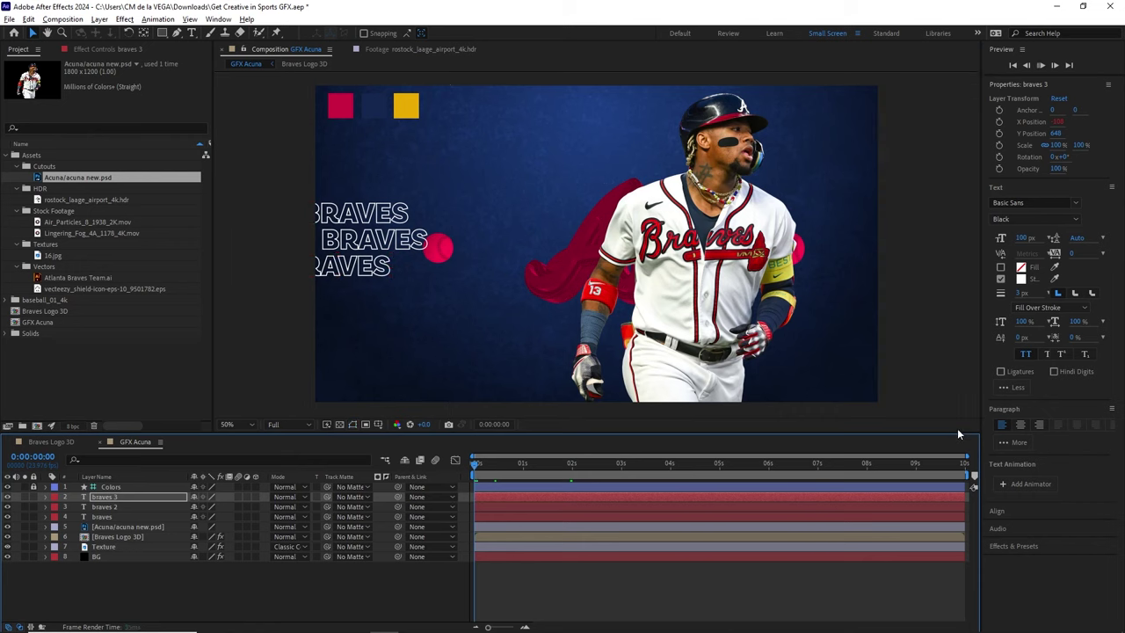
{"action": "key", "text": "space"}
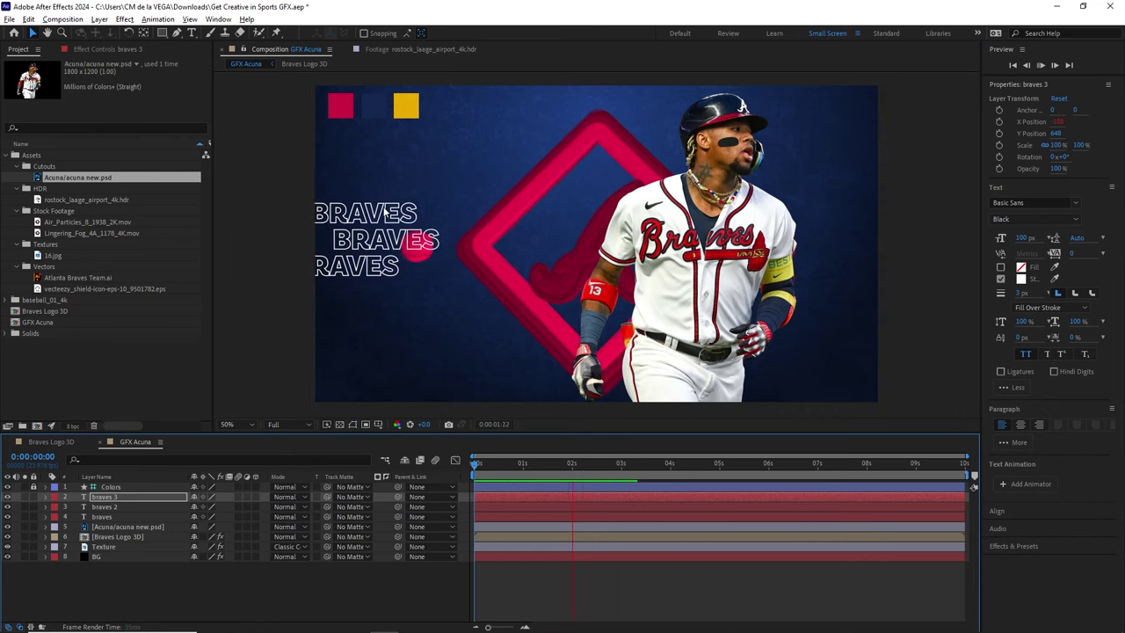
Step: Duplicate the three BRAVES text layers and move the copies horizontally to the right side of the player
{"action": "left_click", "coordinate": [125, 517]}
{"action": "left_click", "coordinate": [120, 497], "text": "shift"}
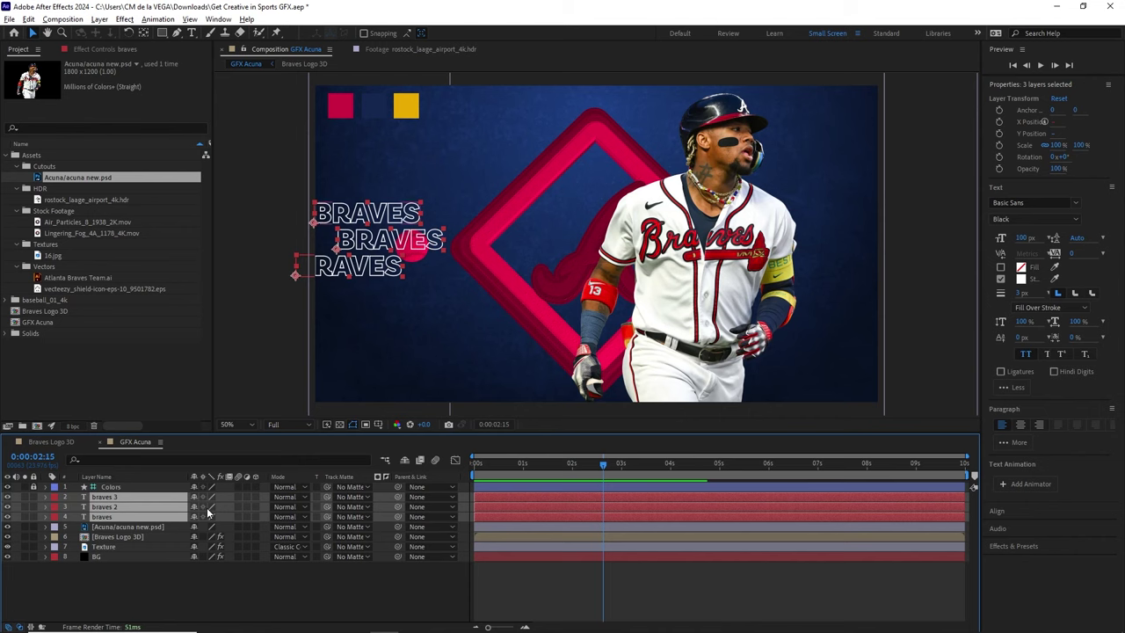
{"action": "key", "text": "ctrl+d"}
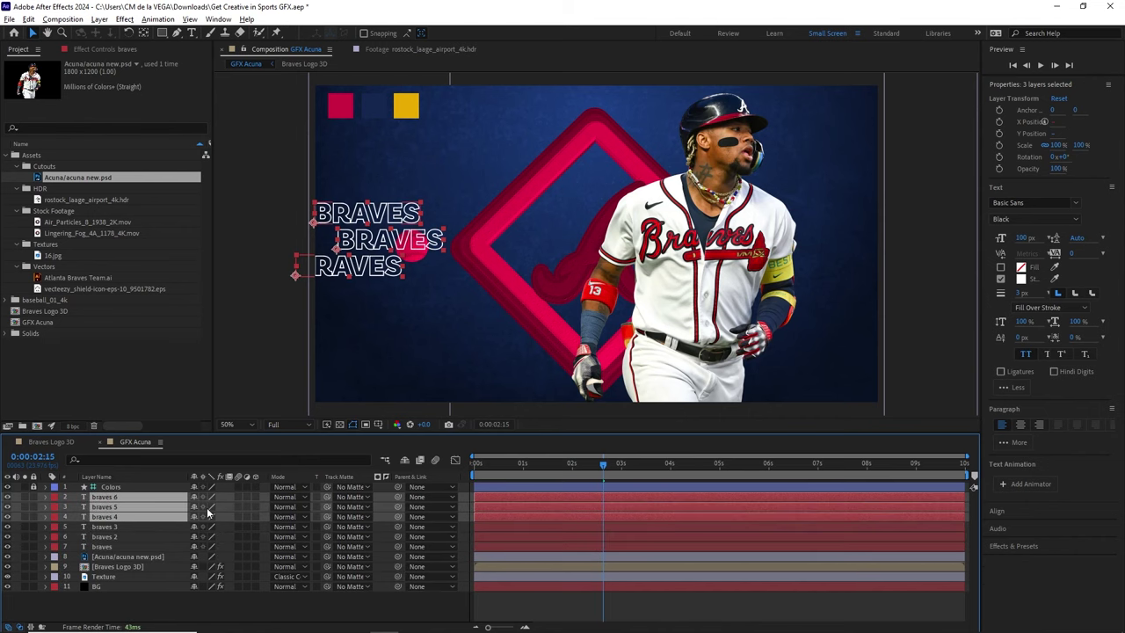
{"action": "left_click_drag", "start_coordinate": [400, 239], "coordinate": [901, 239]}
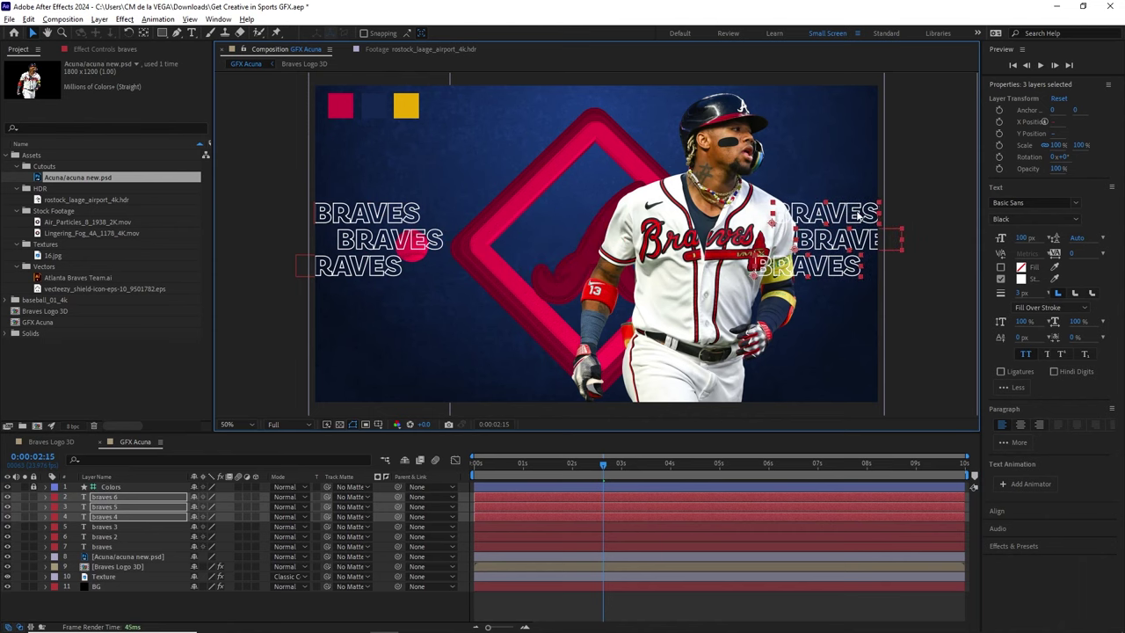
Step: Pre-compose all six BRAVES text layers into a new composition named Text Pre-comp
{"action": "left_click", "coordinate": [122, 544], "text": "shift"}
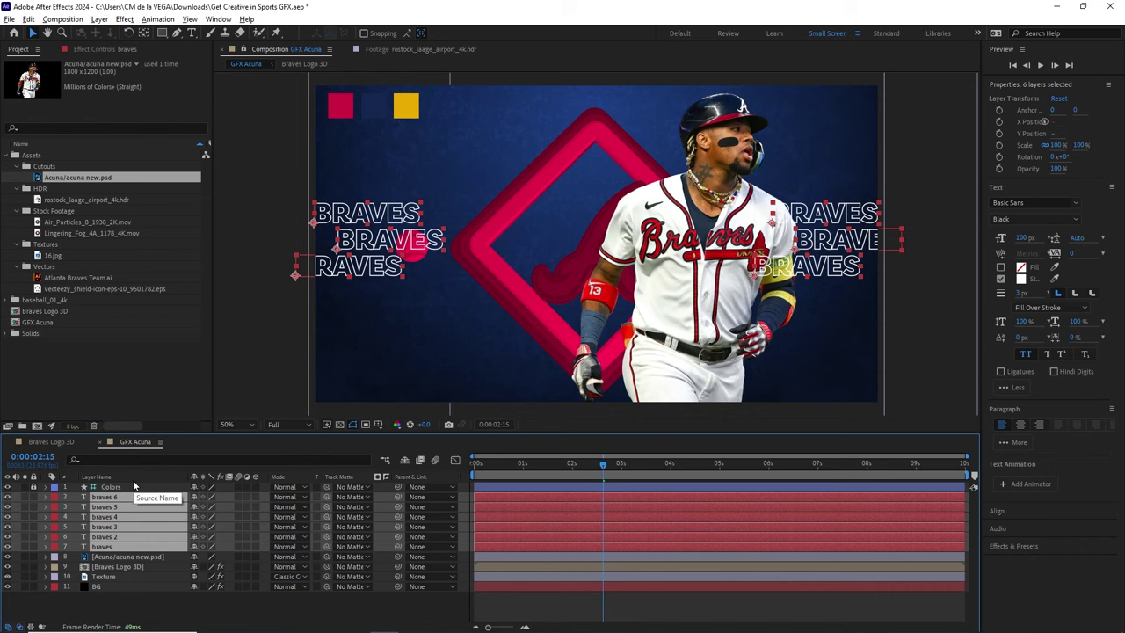
{"action": "left_click", "coordinate": [99, 18]}
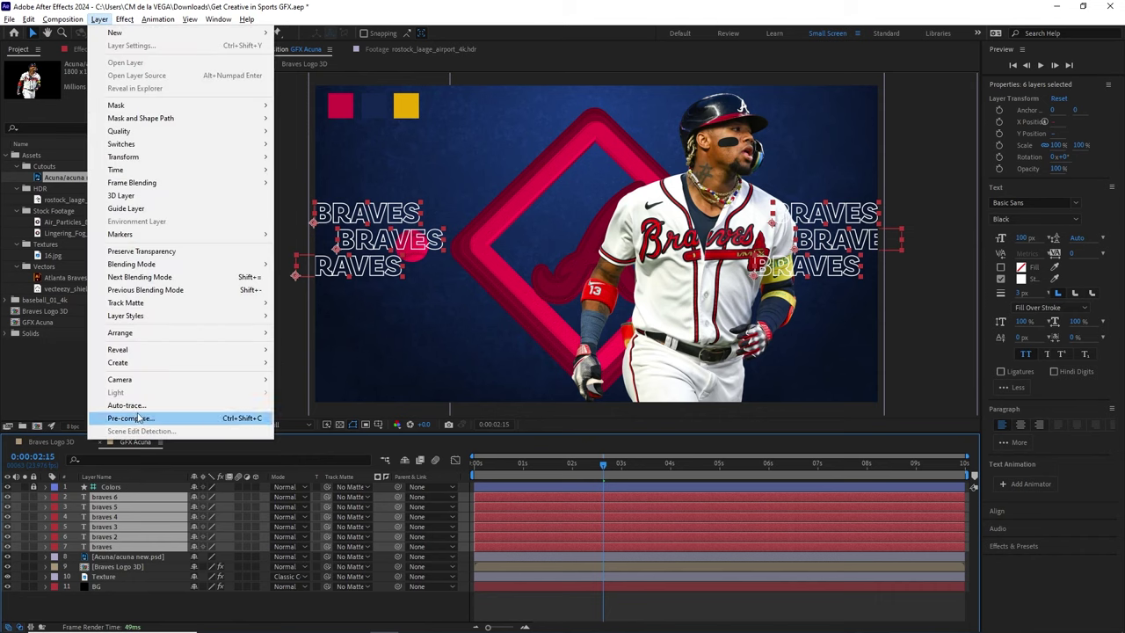
{"action": "left_click", "coordinate": [167, 420]}
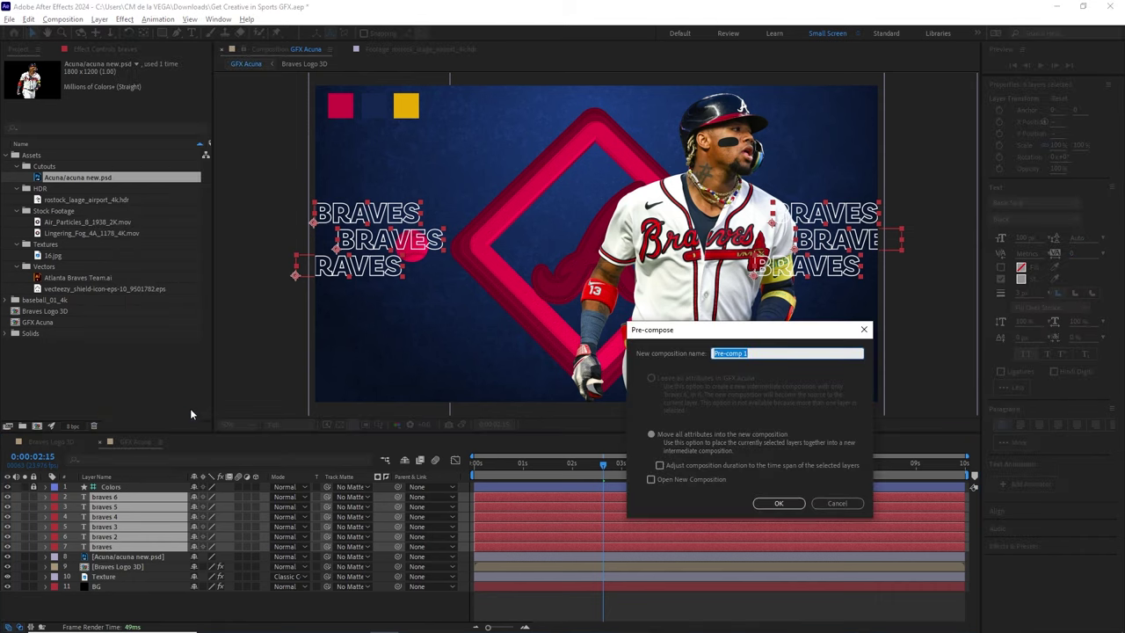
{"action": "left_click_drag", "start_coordinate": [761, 330], "coordinate": [412, 310]}
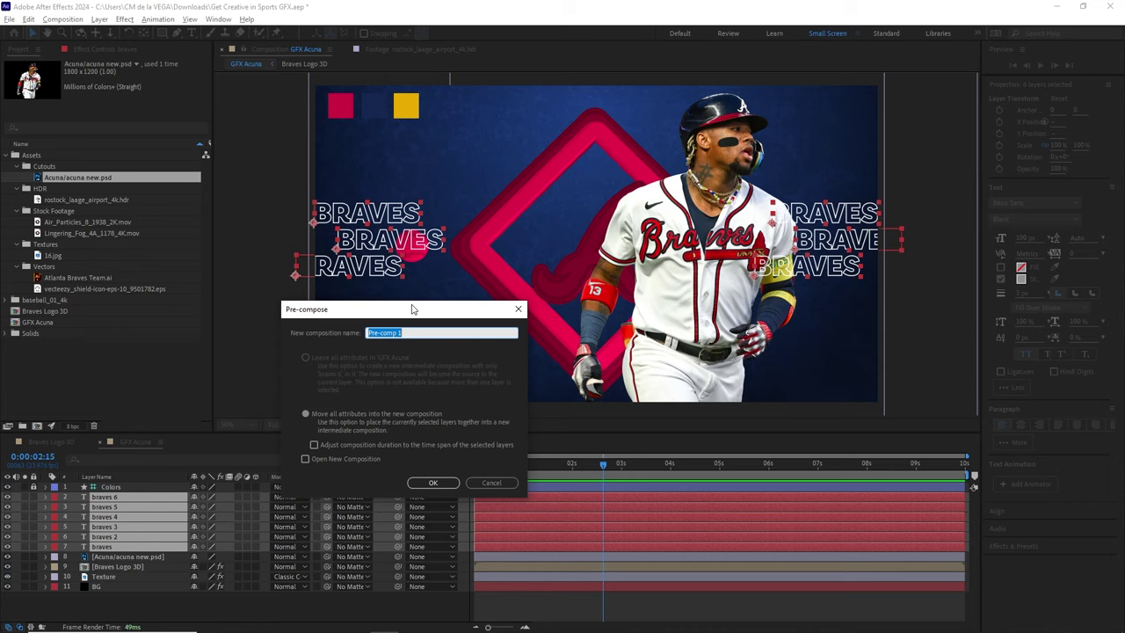
{"action": "key", "text": "Home"}
{"action": "type", "text": "Text"}
{"action": "key", "text": "Return"}
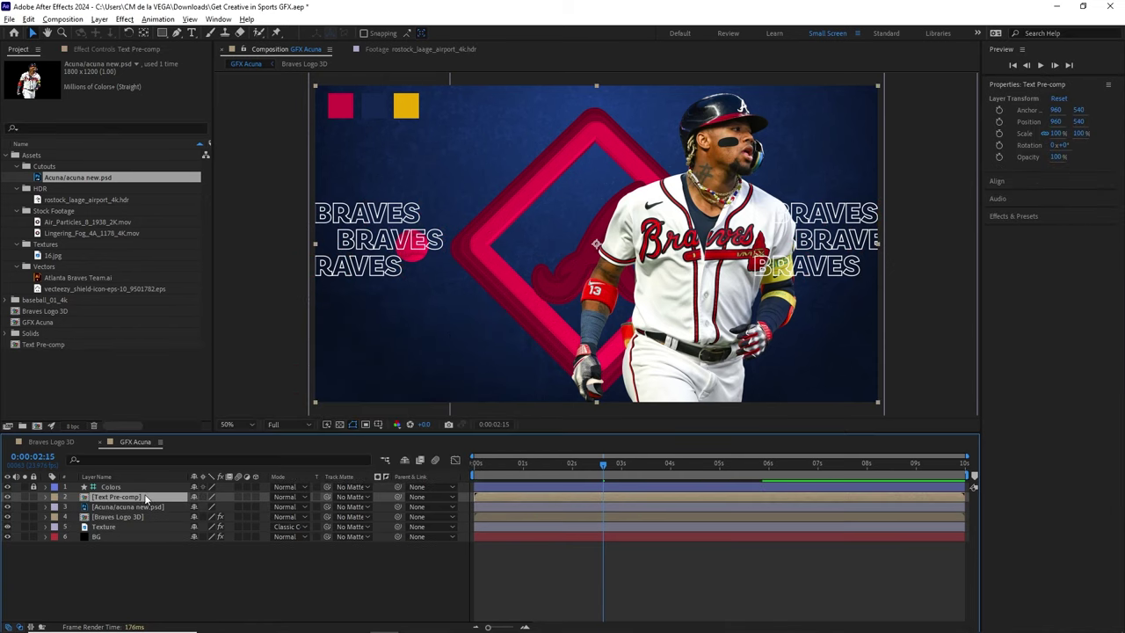
Step: Review the layers inside Text Pre-comp and set its blending mode to Soft Light in the GFX Acuna composition
{"action": "double_click", "coordinate": [132, 497]}
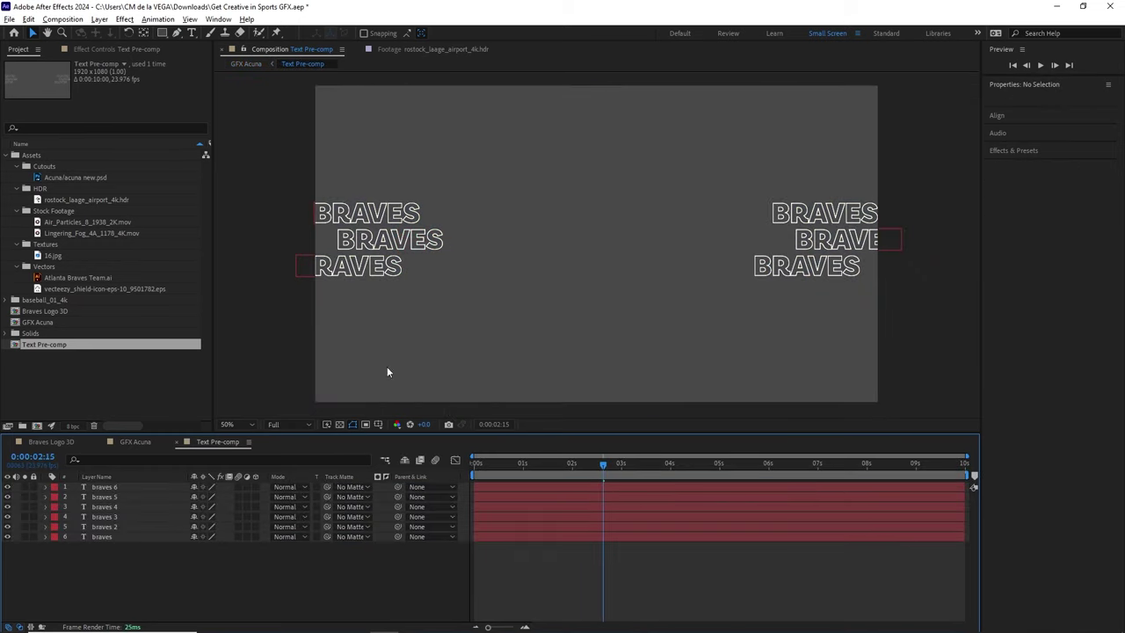
{"action": "key", "text": "ctrl+Down"}
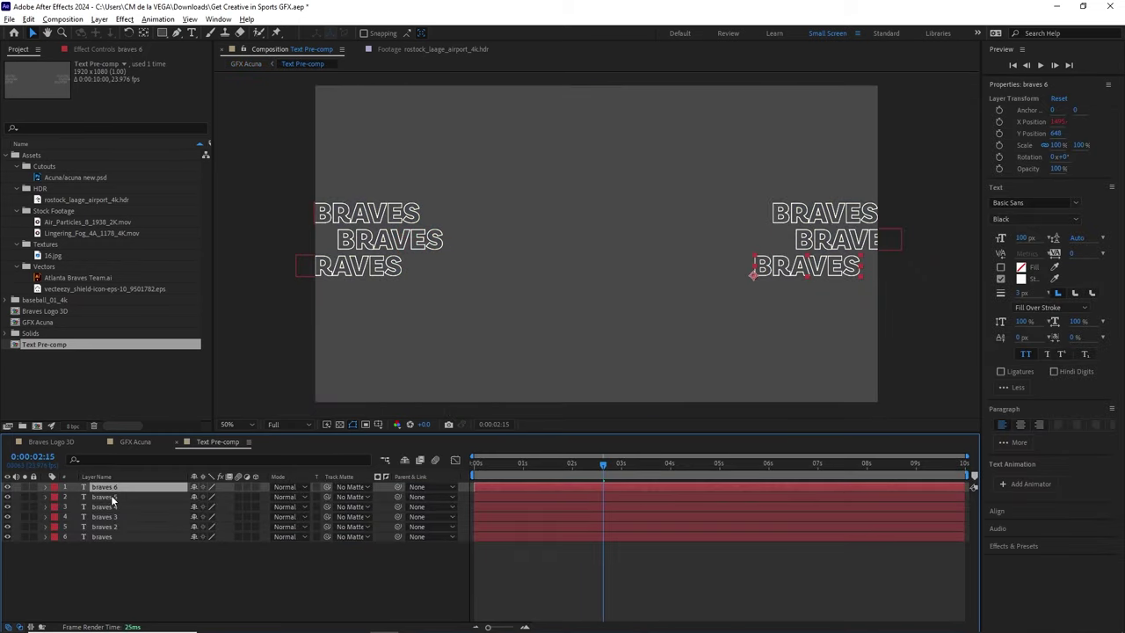
{"action": "left_click", "coordinate": [139, 443]}
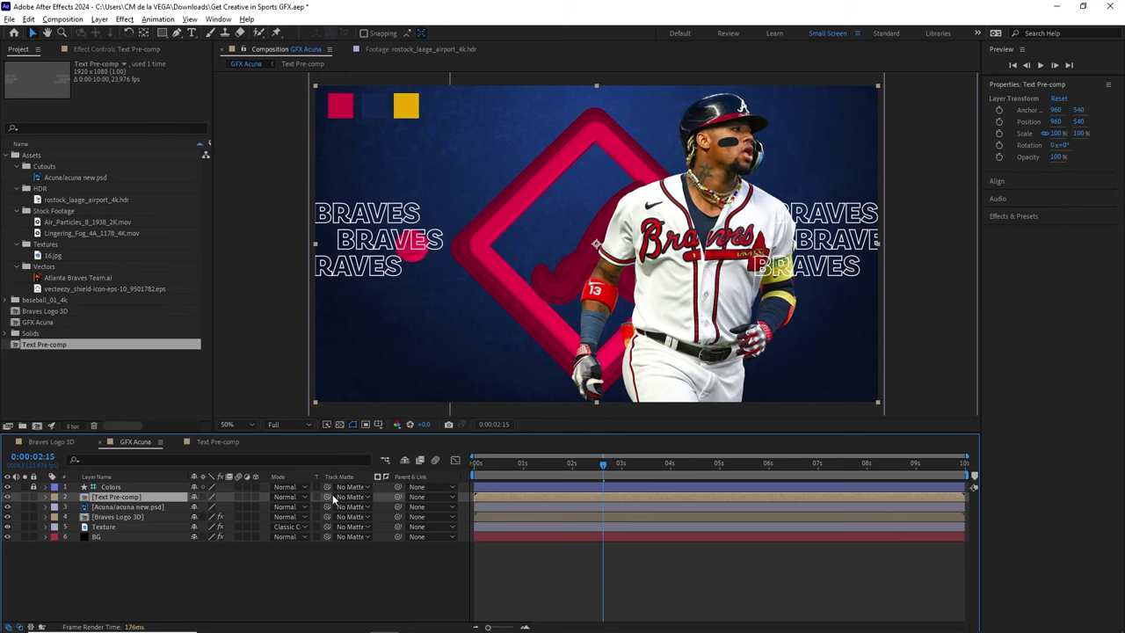
{"action": "left_click", "coordinate": [299, 497]}
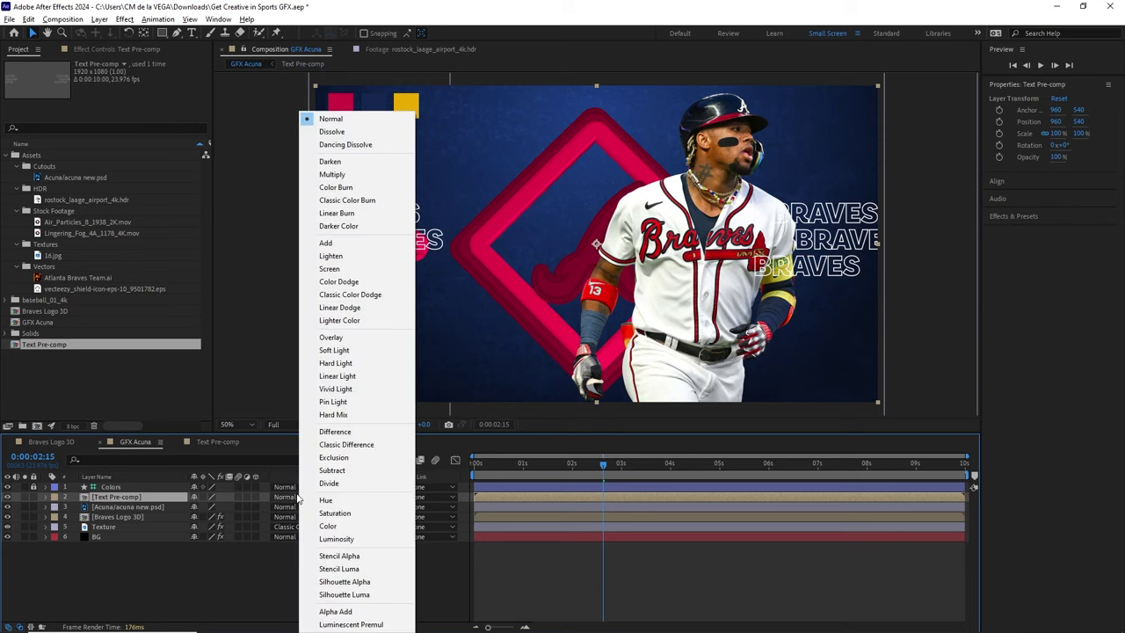
{"action": "left_click", "coordinate": [358, 350]}
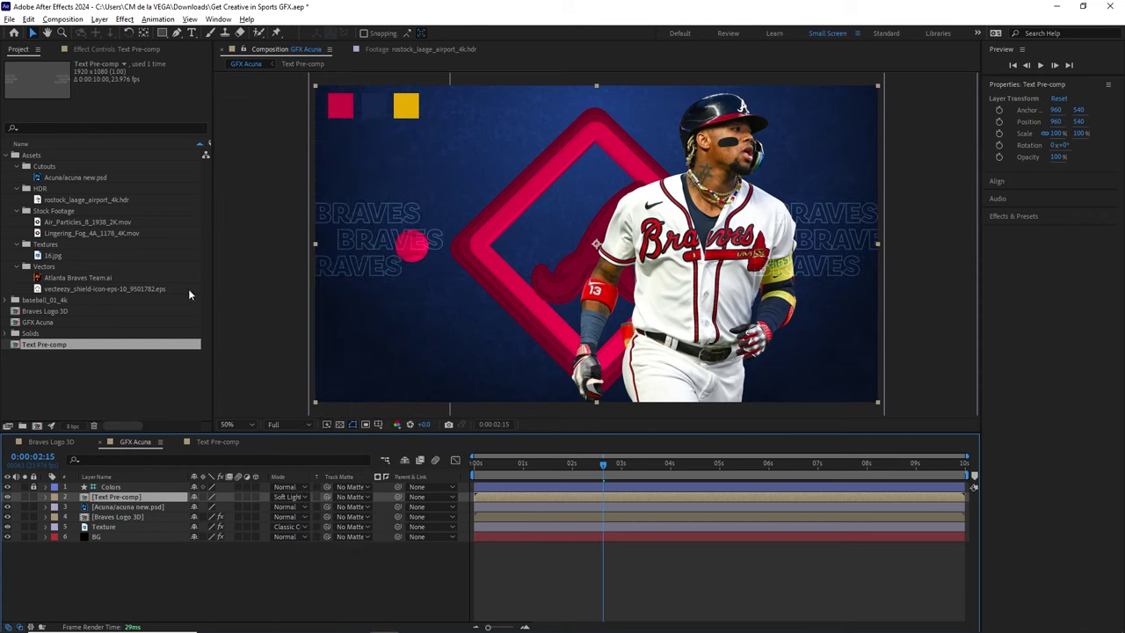
Step: Apply the Distort Transform effect to the Text Pre-comp layer, try a skew of 5 and set it to -3
{"action": "left_click", "coordinate": [124, 19]}
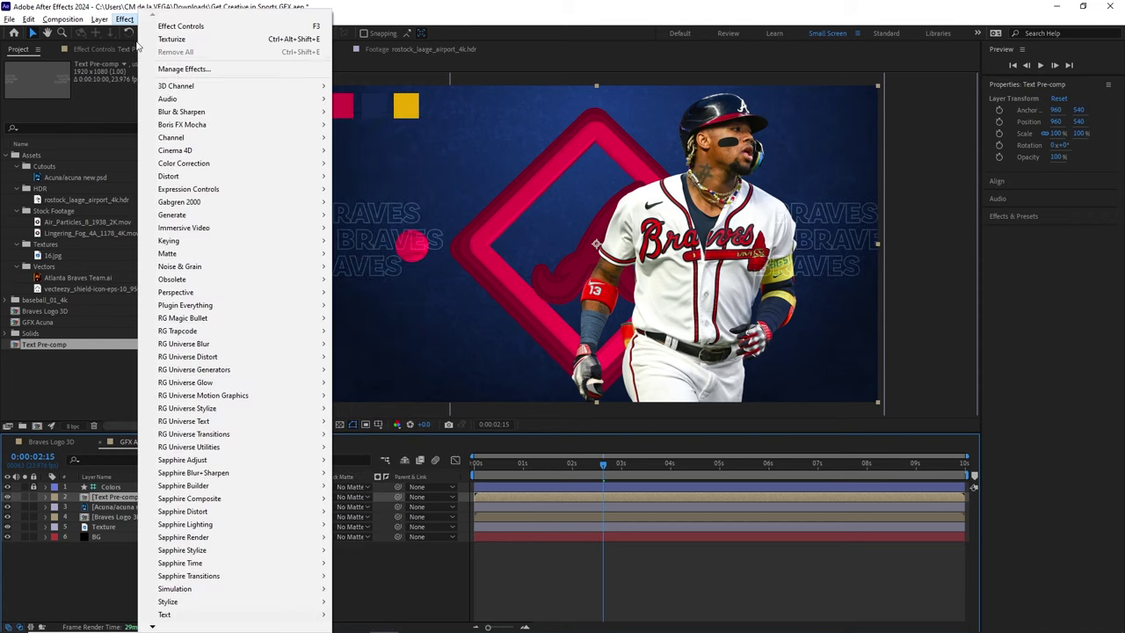
{"action": "mouse_move", "coordinate": [219, 178]}
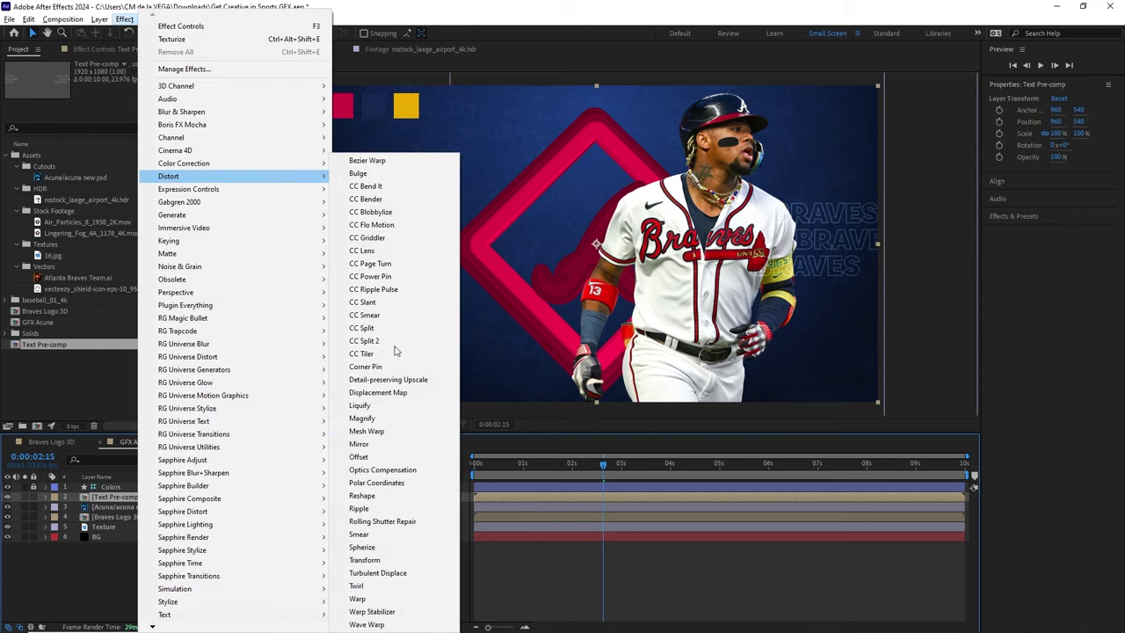
{"action": "left_click", "coordinate": [387, 560]}
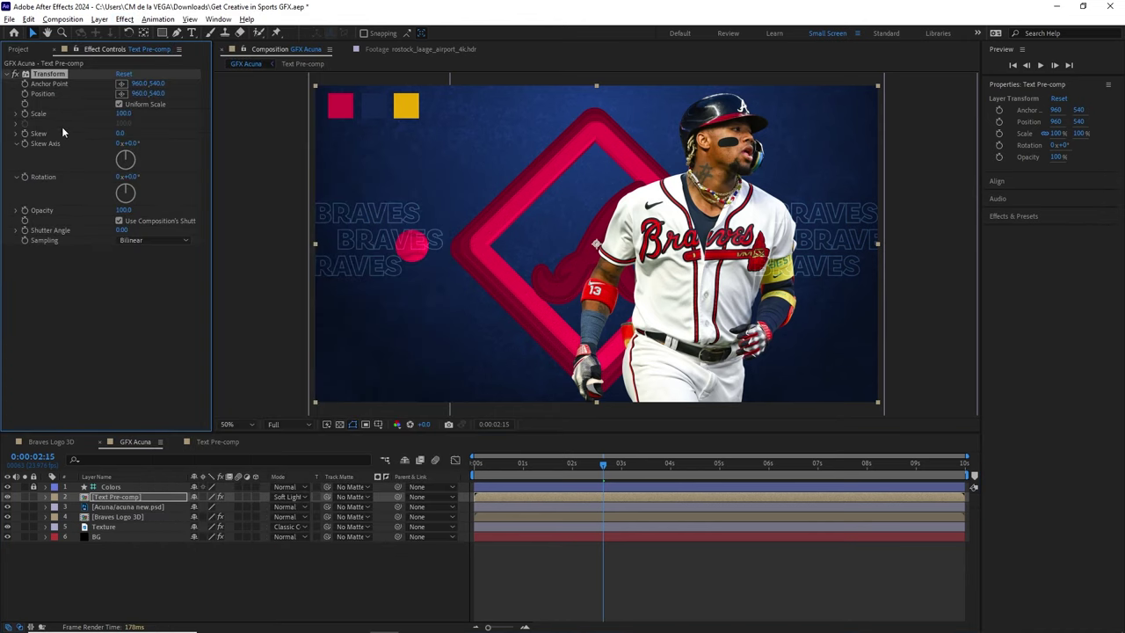
{"action": "left_click", "coordinate": [120, 132]}
{"action": "type", "text": "5"}
{"action": "key", "text": "Return"}
{"action": "left_click", "coordinate": [122, 133]}
{"action": "type", "text": "-3"}
{"action": "key", "text": "Return"}
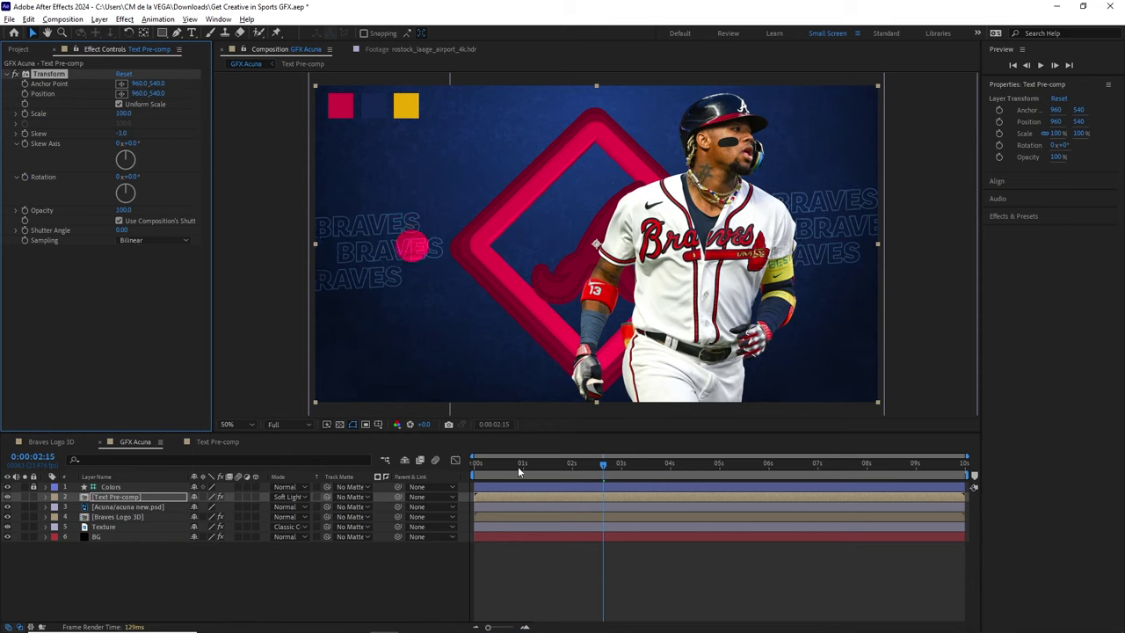
Step: Set the Text Pre-comp layer's Transform skew to -4 and preview the composition from the first frame
{"action": "left_click", "coordinate": [125, 133]}
{"action": "type", "text": "-4"}
{"action": "key", "text": "Return"}
{"action": "left_click", "coordinate": [473, 461]}
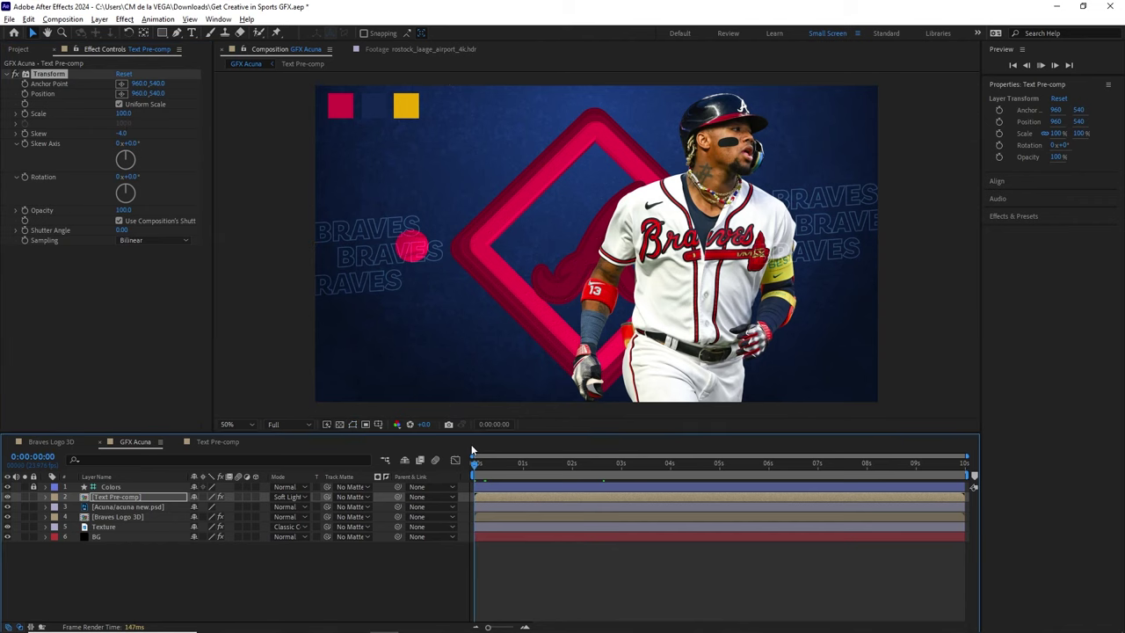
{"action": "key", "text": "space"}
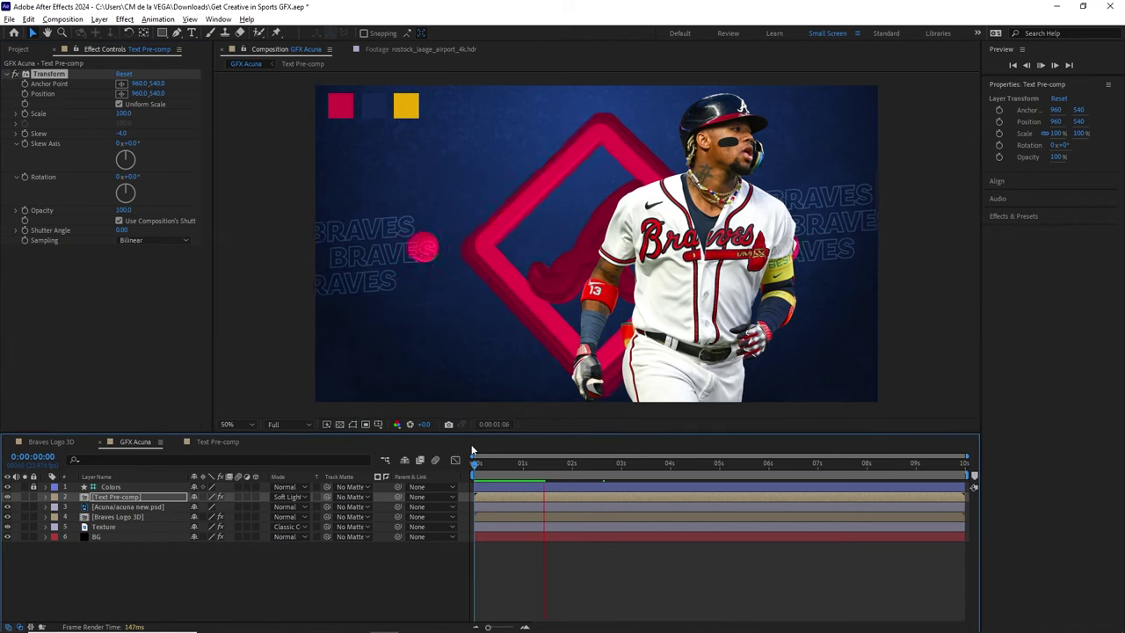
{"action": "key", "text": "space"}
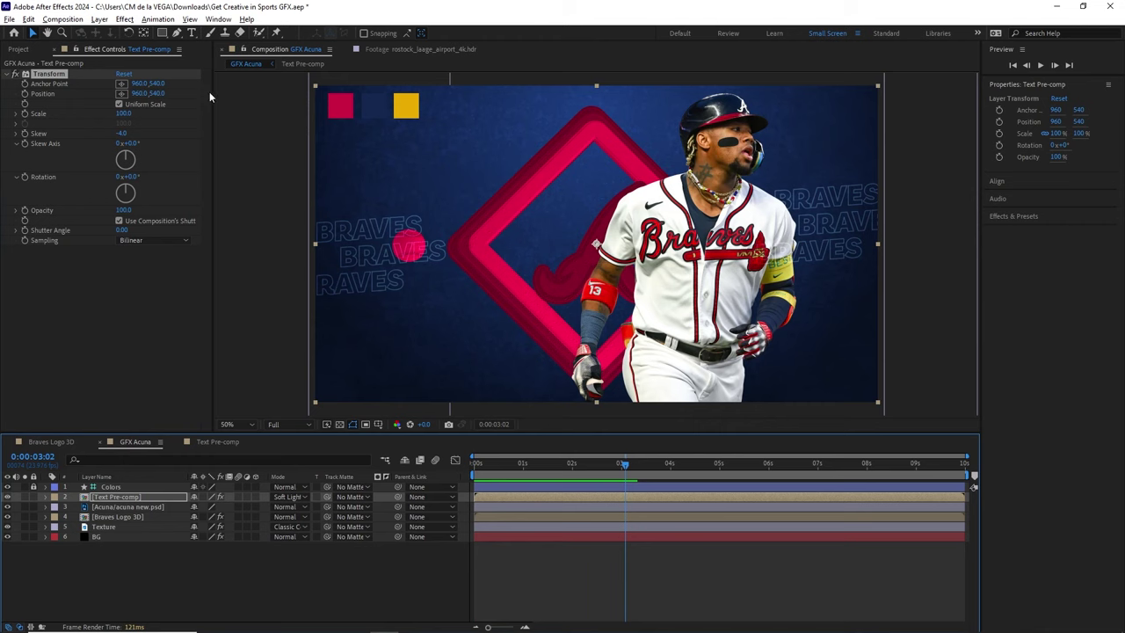
Step: Create an outlined text layer reading RONALD over the lower part of the logo
{"action": "left_click", "coordinate": [191, 33]}
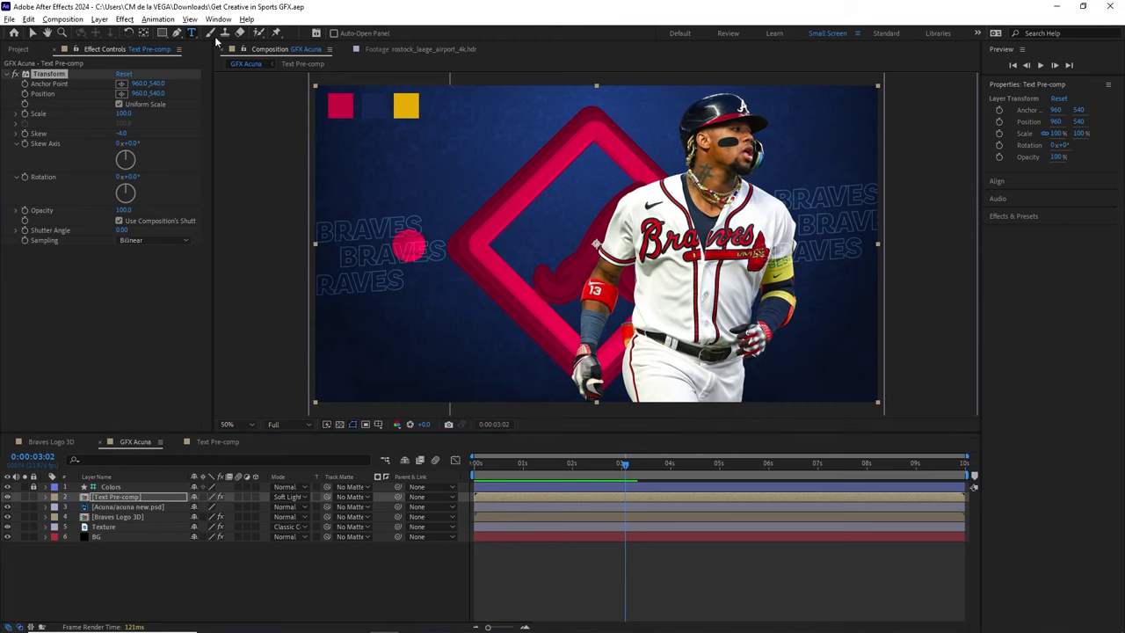
{"action": "left_click", "coordinate": [522, 316]}
{"action": "type", "text": "Rona"}
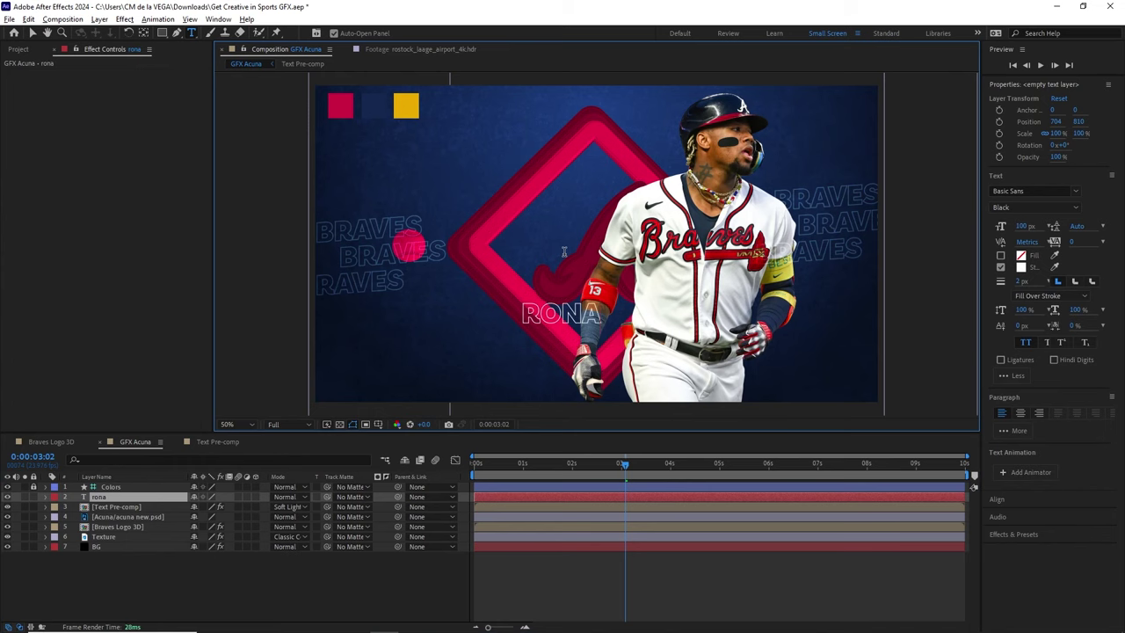
{"action": "type", "text": "ld"}
{"action": "left_click", "coordinate": [31, 32]}
Step: Check the name layout in the MNF reference video in the browser and move the RONALD text to position 618, 800
{"action": "key", "text": "alt+Tab"}
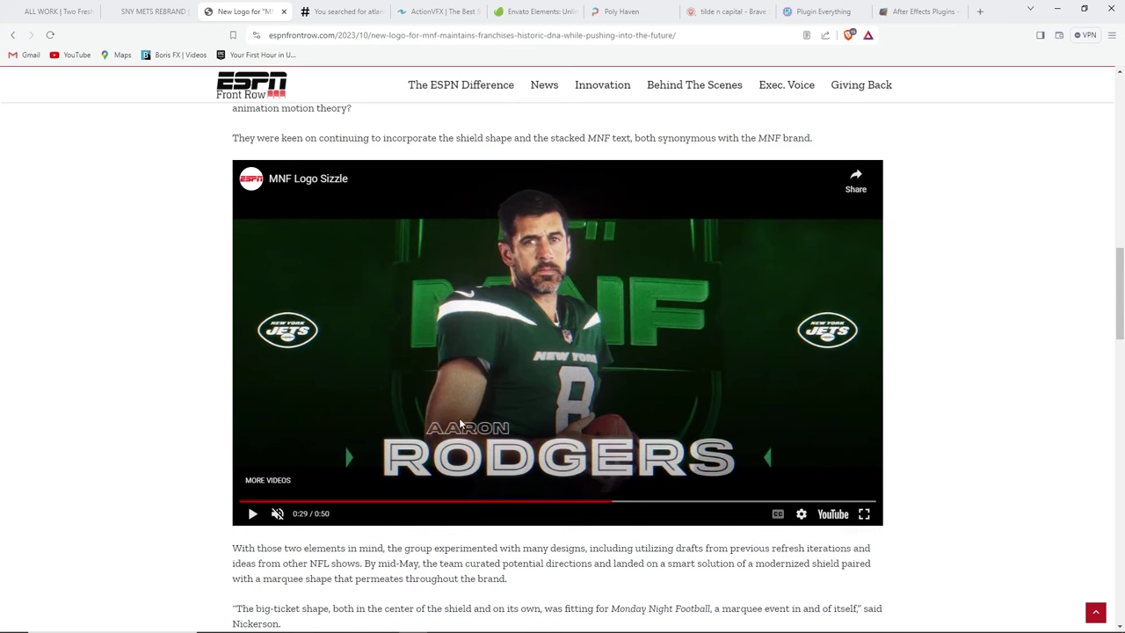
{"action": "key", "text": "alt+Tab"}
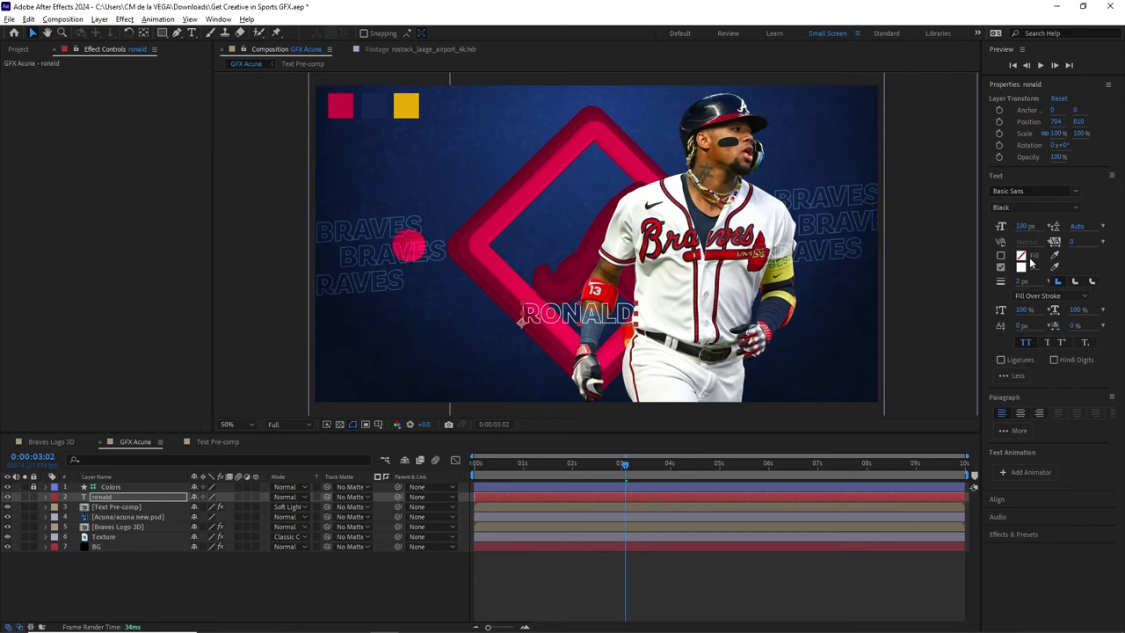
{"action": "left_click_drag", "start_coordinate": [581, 314], "coordinate": [556, 314]}
{"action": "key", "text": "Left"}
{"action": "key", "text": "Left"}
{"action": "key", "text": "Left"}
{"action": "key", "text": "Left"}
{"action": "key", "text": "shift+Up"}
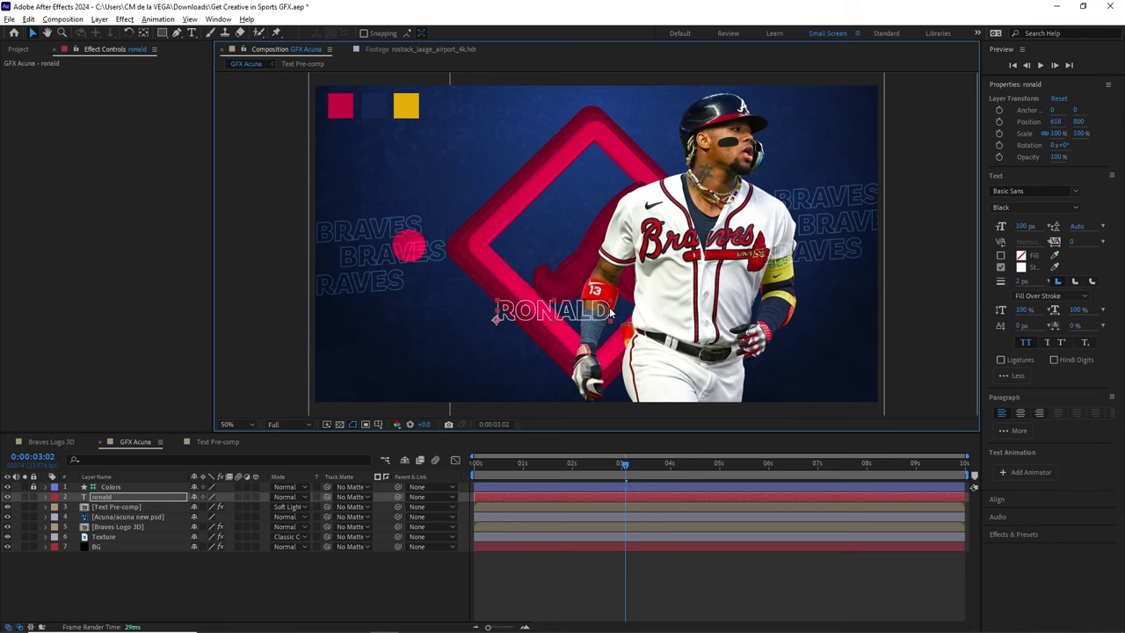
Step: Duplicate the RONALD text layer and place the copy directly below the original at position 618, 908
{"action": "left_click", "coordinate": [113, 496]}
{"action": "key", "text": "ctrl+d"}
{"action": "left_click_drag", "start_coordinate": [580, 313], "coordinate": [585, 344]}
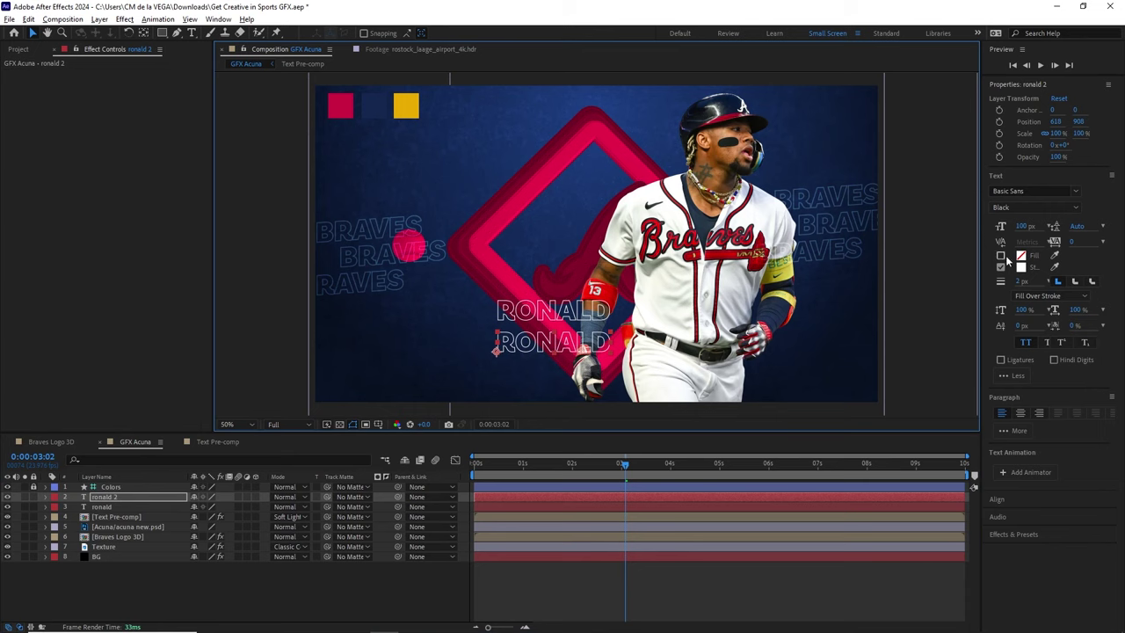
Step: Set the duplicated text's font size to 300 px and give it a solid white fill without a stroke
{"action": "left_click", "coordinate": [1025, 226]}
{"action": "type", "text": "300"}
{"action": "key", "text": "Return"}
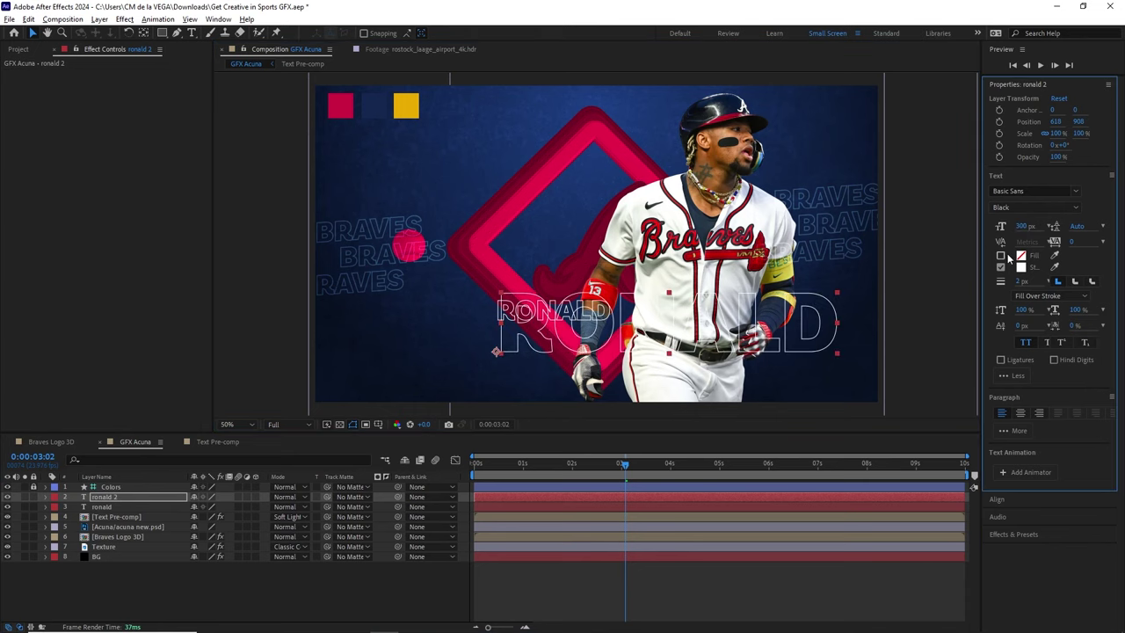
{"action": "left_click", "coordinate": [1000, 255]}
{"action": "left_click", "coordinate": [1000, 266]}
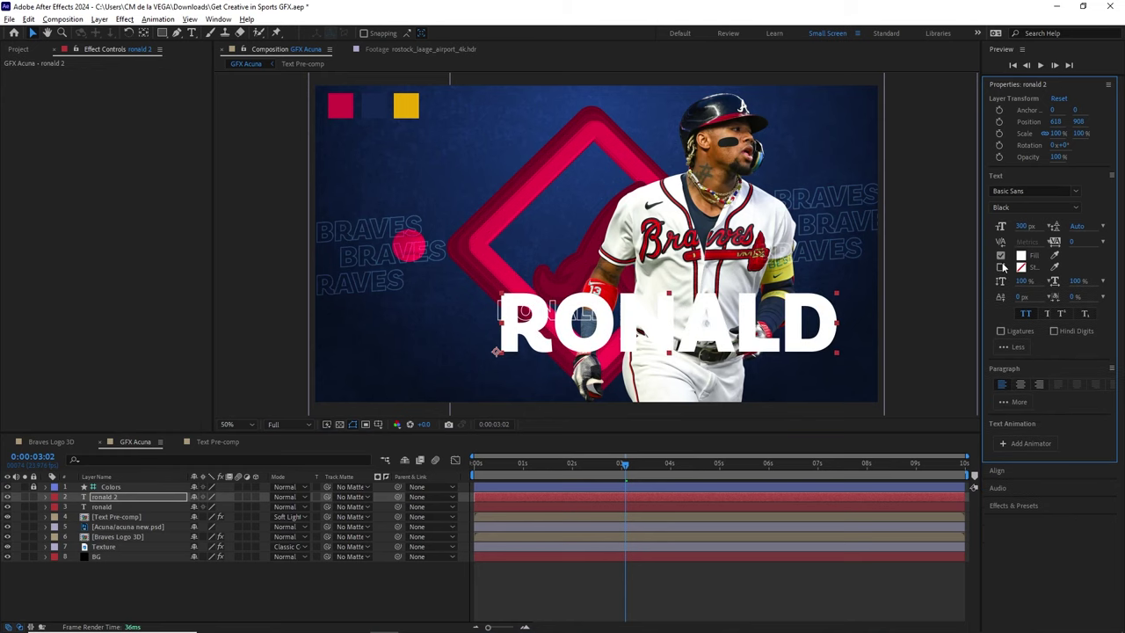
Step: Replace the wording of the large duplicated text with ACUNA
{"action": "left_click", "coordinate": [192, 33]}
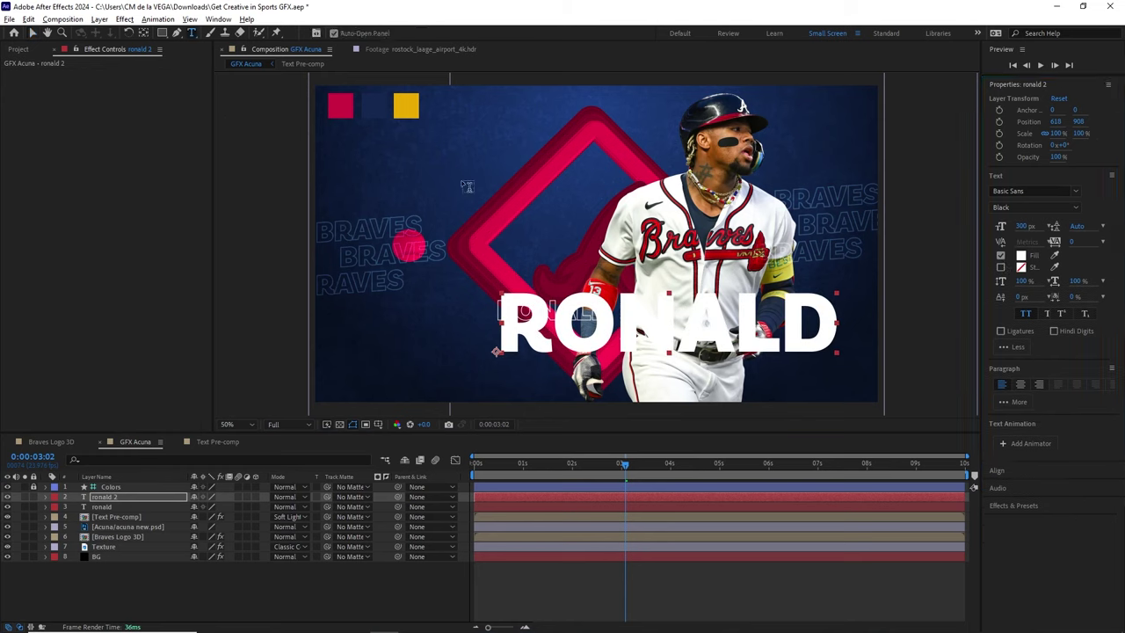
{"action": "double_click", "coordinate": [650, 326]}
{"action": "type", "text": "acuna"}
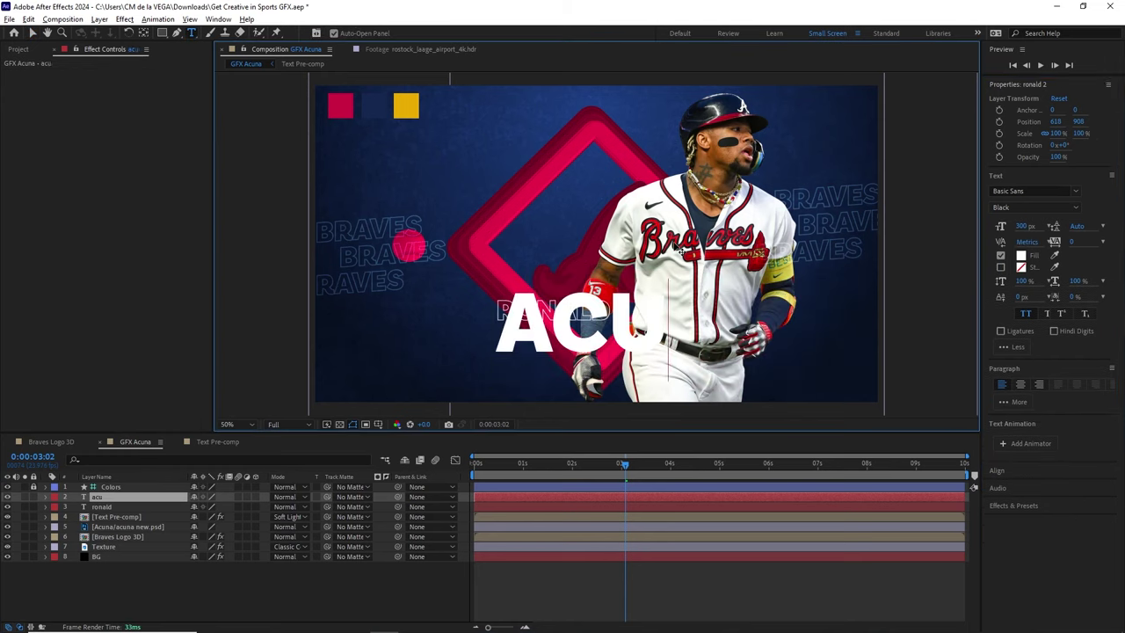
{"action": "left_click", "coordinate": [32, 33]}
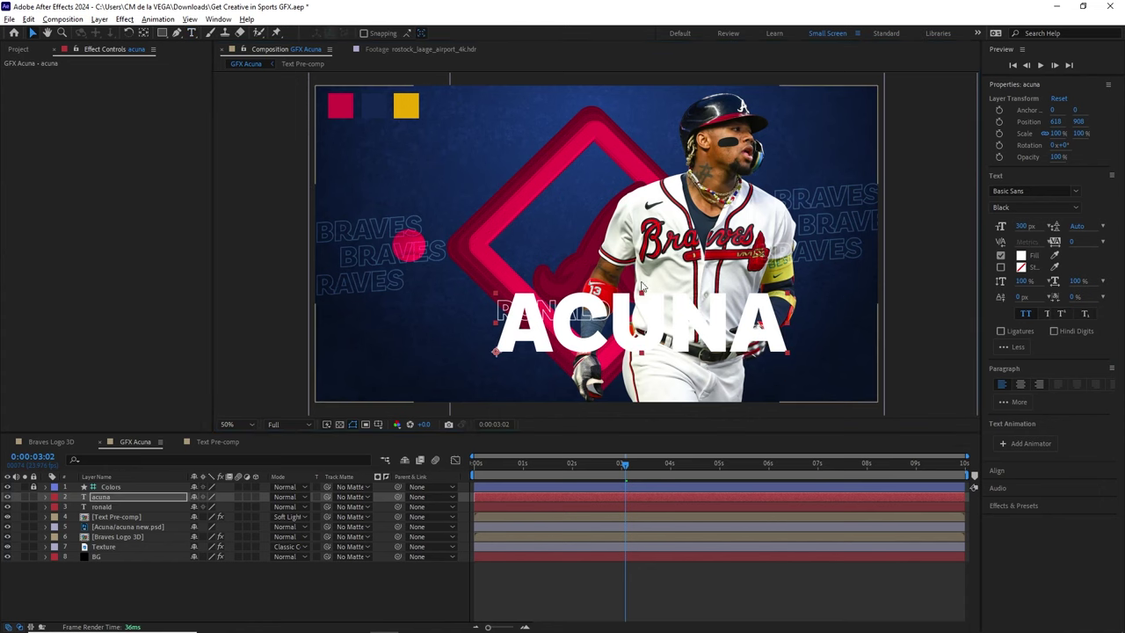
Step: Switch to the browser and copy the capital Ñ from the "tilde n capital" search results
{"action": "key", "text": "alt+Tab"}
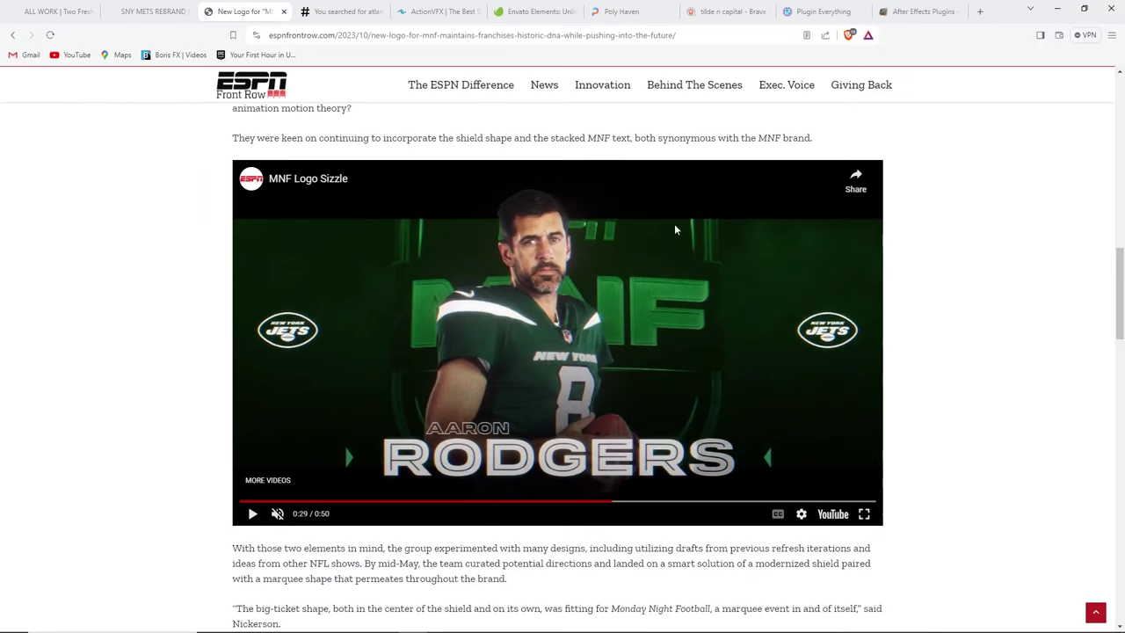
{"action": "left_click", "coordinate": [722, 12]}
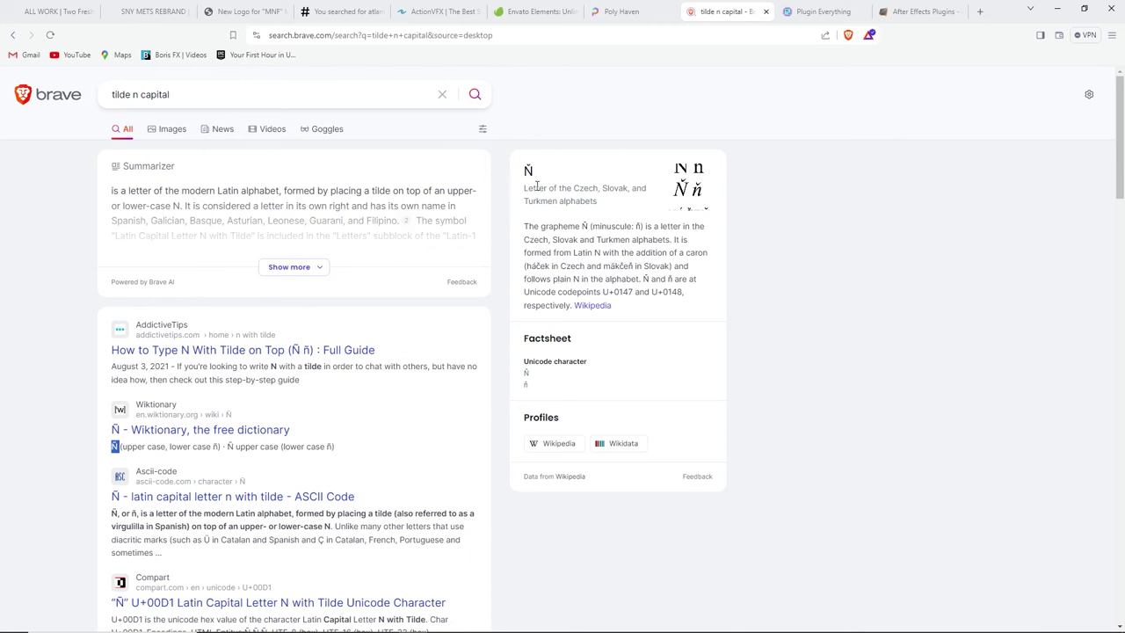
{"action": "left_click", "coordinate": [121, 446]}
{"action": "double_click", "coordinate": [113, 447]}
{"action": "key", "text": "ctrl+c"}
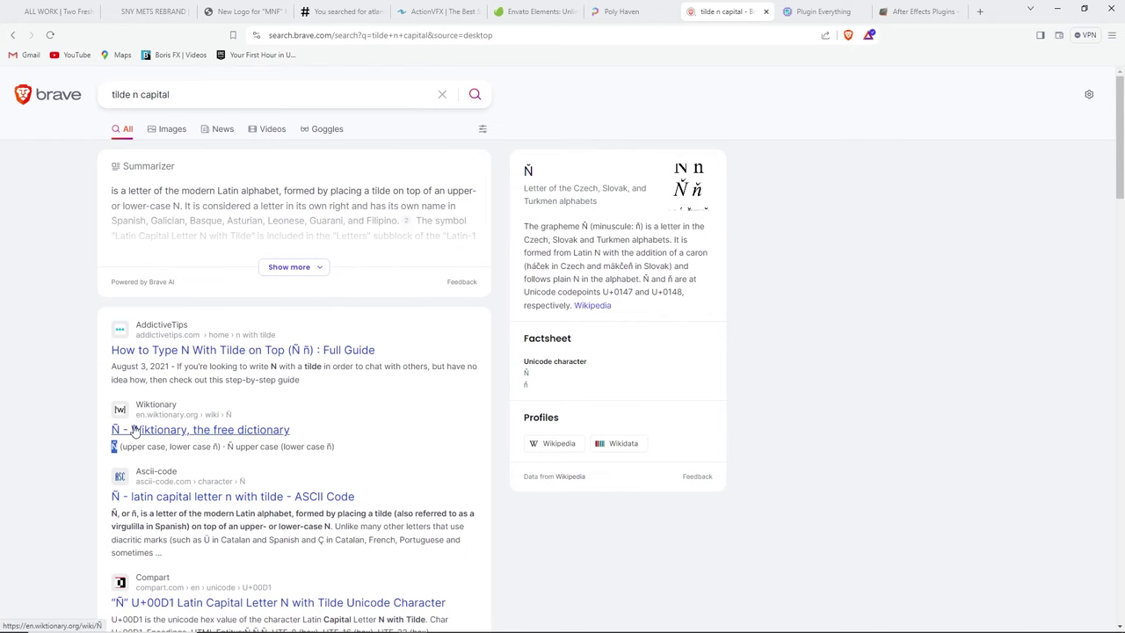
Step: Switch to After Effects and replace the N in the ACUNA text with the copied Ñ
{"action": "key", "text": "alt+Tab"}
{"action": "left_click", "coordinate": [192, 33]}
{"action": "left_click", "coordinate": [687, 287]}
{"action": "key", "text": "shift+Right"}
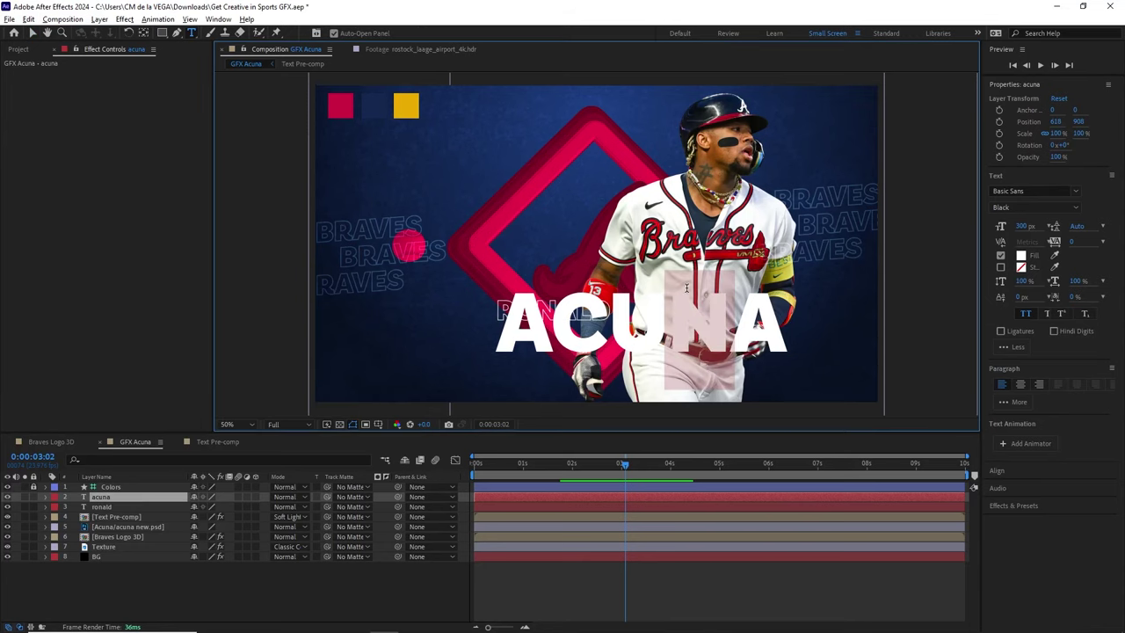
{"action": "key", "text": "ctrl+v"}
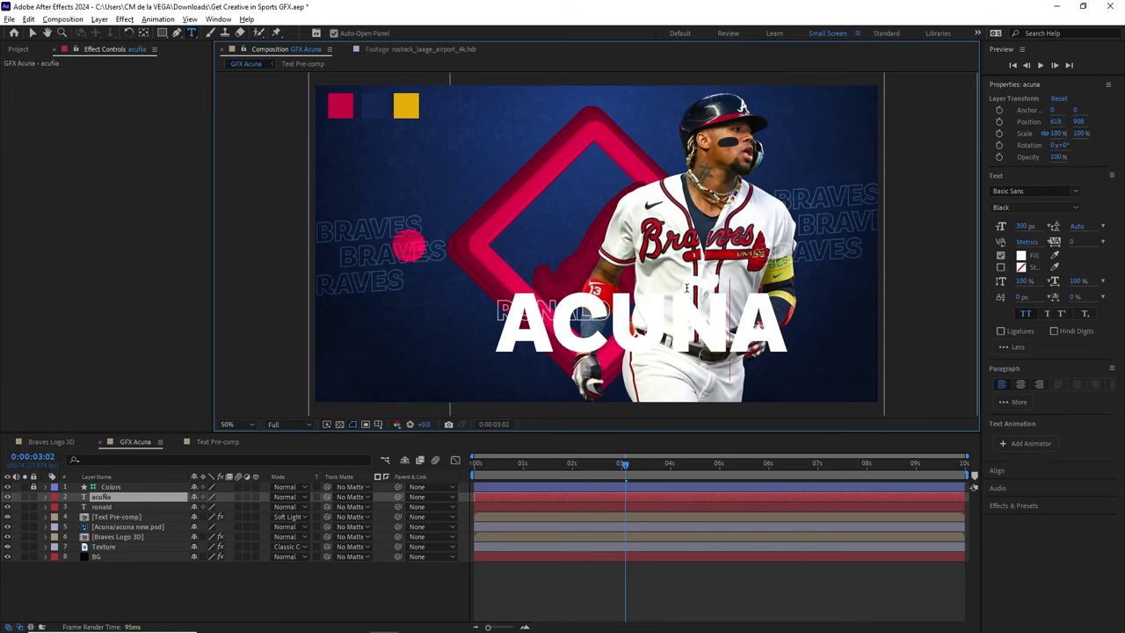
{"action": "left_click", "coordinate": [32, 33]}
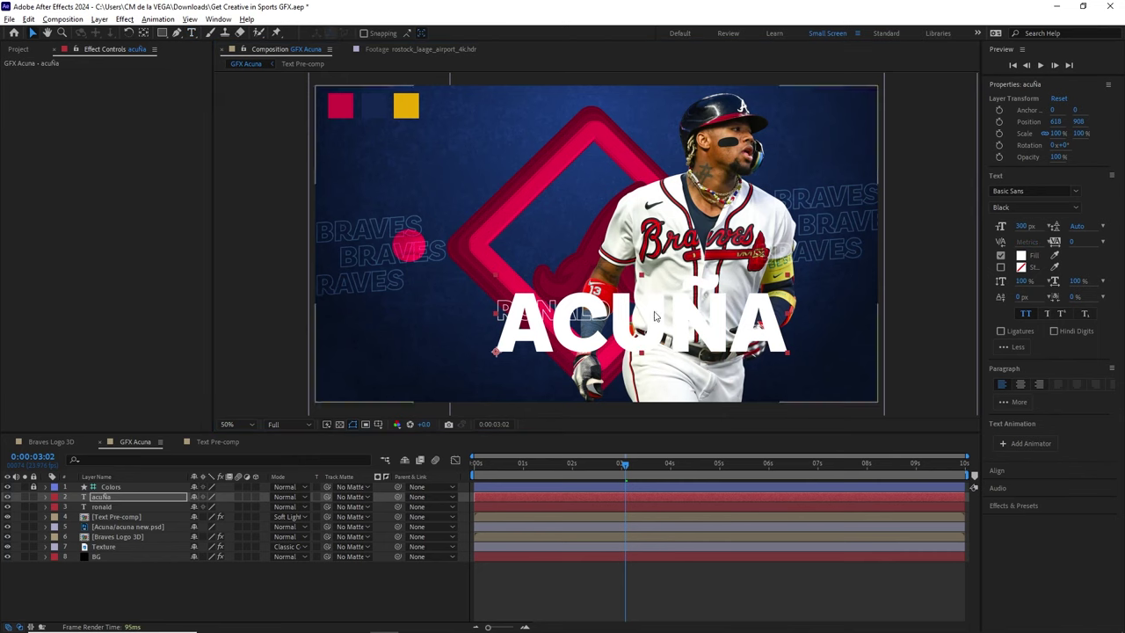
Step: Move the ACUÑA text to position 428, 964 and show the Title/Action Safe guides
{"action": "left_click_drag", "start_coordinate": [637, 327], "coordinate": [608, 348]}
{"action": "left_click", "coordinate": [379, 423]}
{"action": "left_click", "coordinate": [418, 438]}
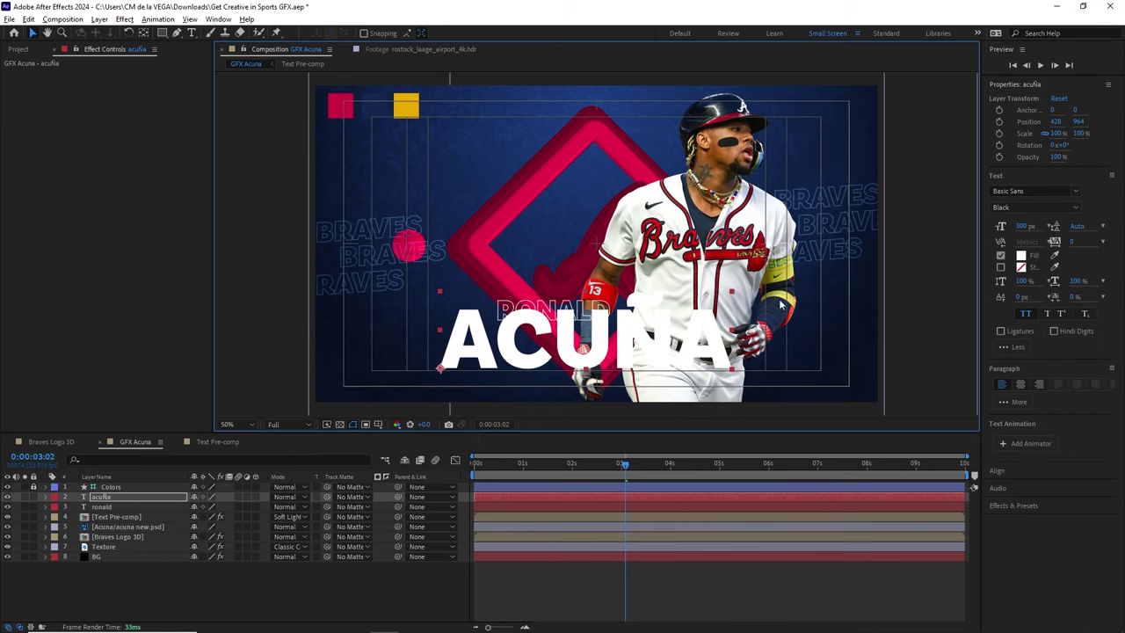
Step: Center the ACUÑA paragraph and align the layer to the composition's horizontal center
{"action": "left_click", "coordinate": [1020, 385]}
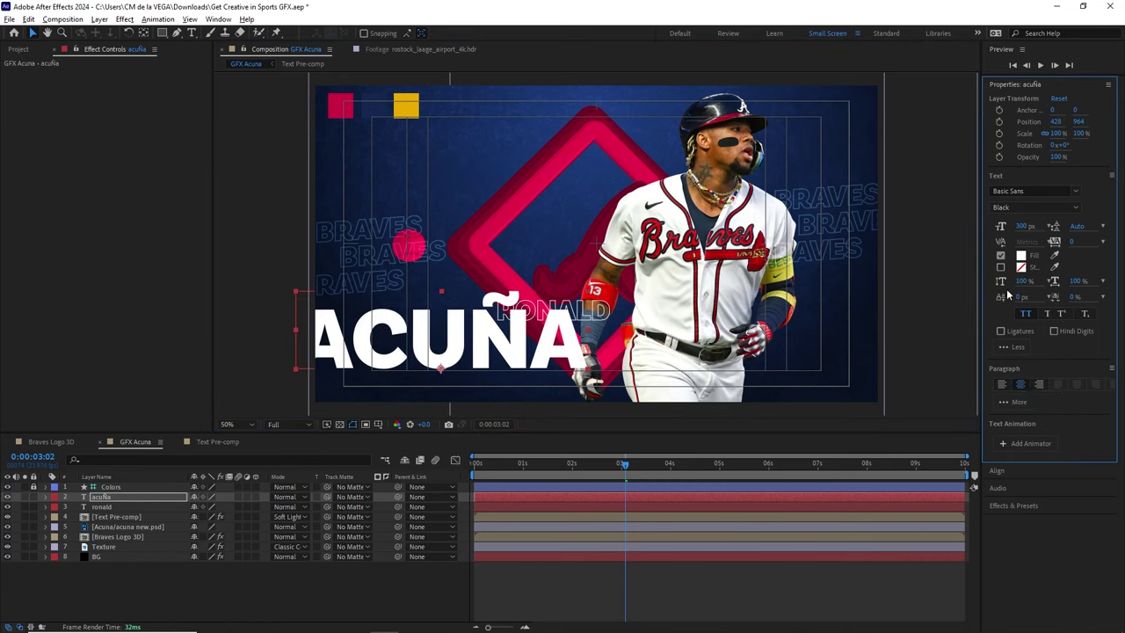
{"action": "left_click", "coordinate": [1021, 473]}
{"action": "left_click", "coordinate": [1013, 500]}
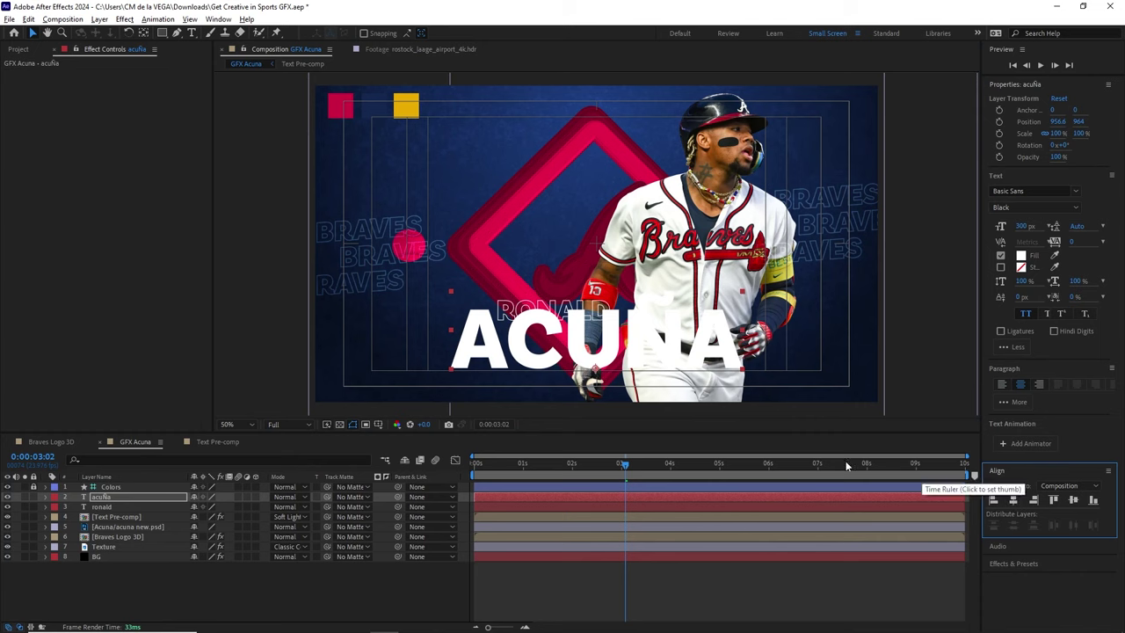
Step: Move the RONALD text to position 584, 738 above ACUÑA and sample its stroke color from the yellow swatch
{"action": "left_click", "coordinate": [136, 508]}
{"action": "left_click_drag", "start_coordinate": [560, 316], "coordinate": [555, 300]}
{"action": "left_click", "coordinate": [1055, 267]}
{"action": "left_click", "coordinate": [410, 107]}
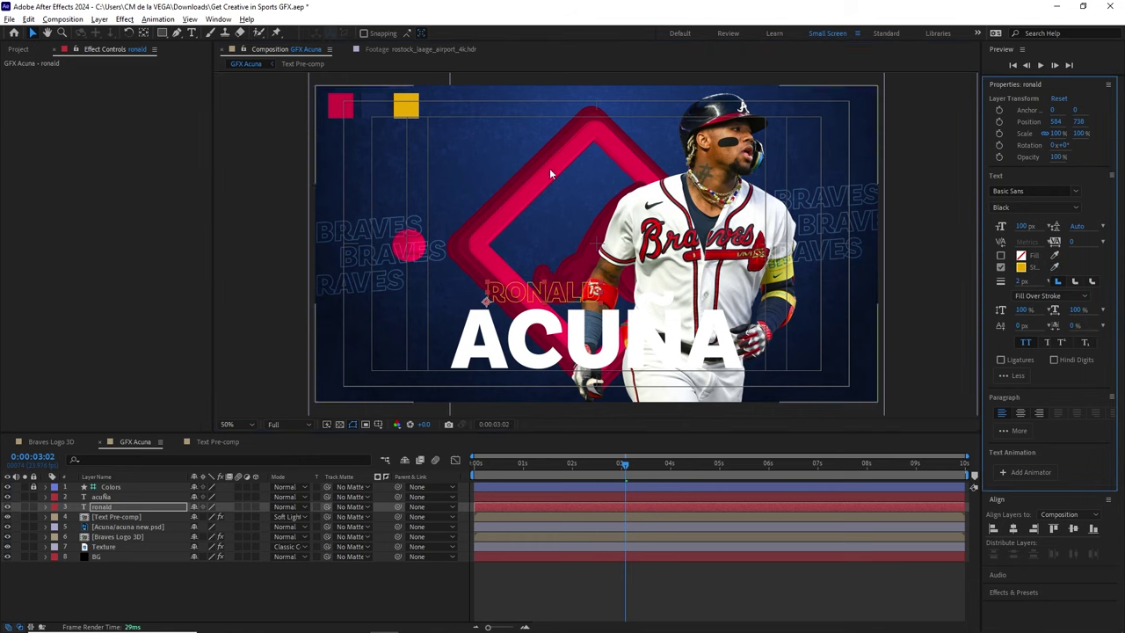
Step: Thicken the stroke of the RONALD text and hide the Title/Action Safe guides
{"action": "left_click", "coordinate": [1026, 281]}
{"action": "key", "text": "Return"}
{"action": "left_click", "coordinate": [779, 356]}
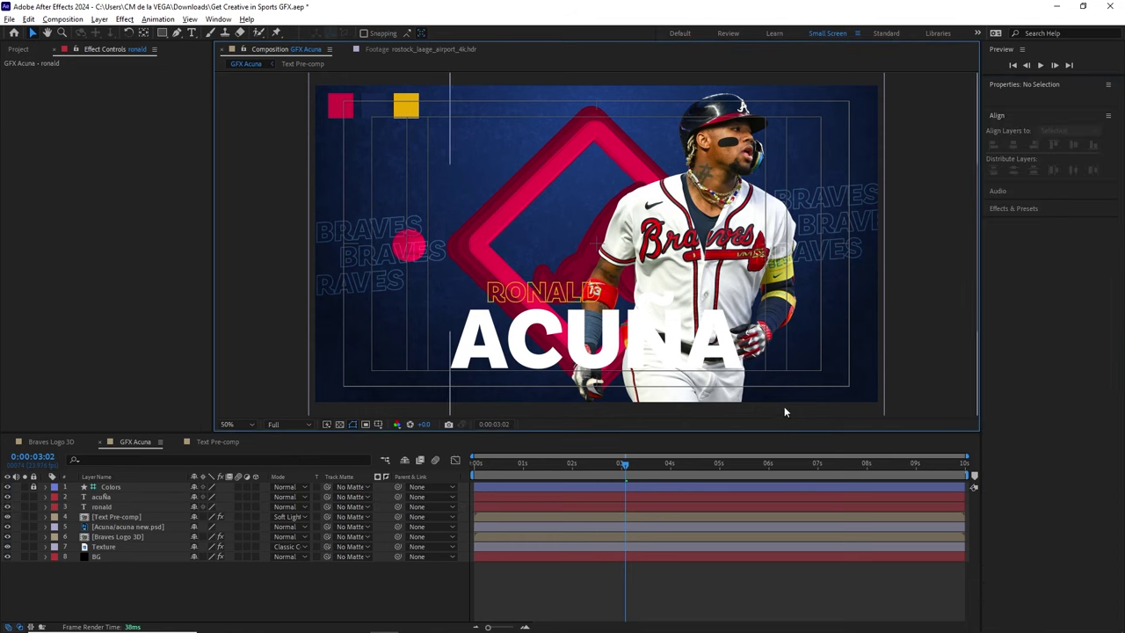
{"action": "left_click", "coordinate": [379, 425]}
{"action": "left_click", "coordinate": [413, 437]}
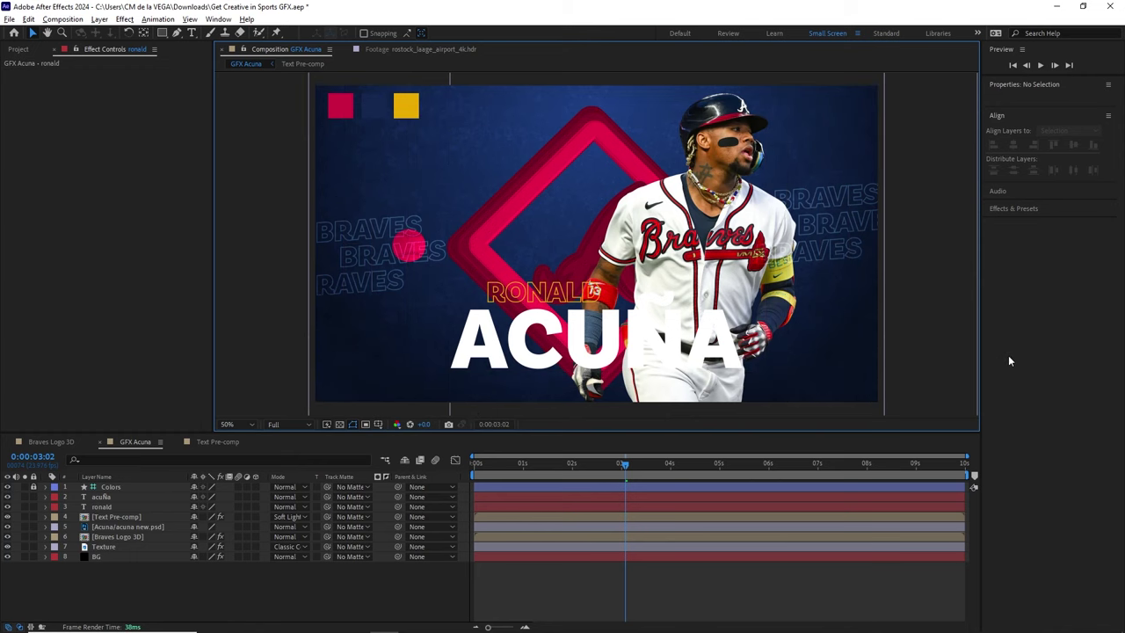
Step: Play back the GFX Acuna composition to review the animation with the new name text
{"action": "key", "text": "space"}
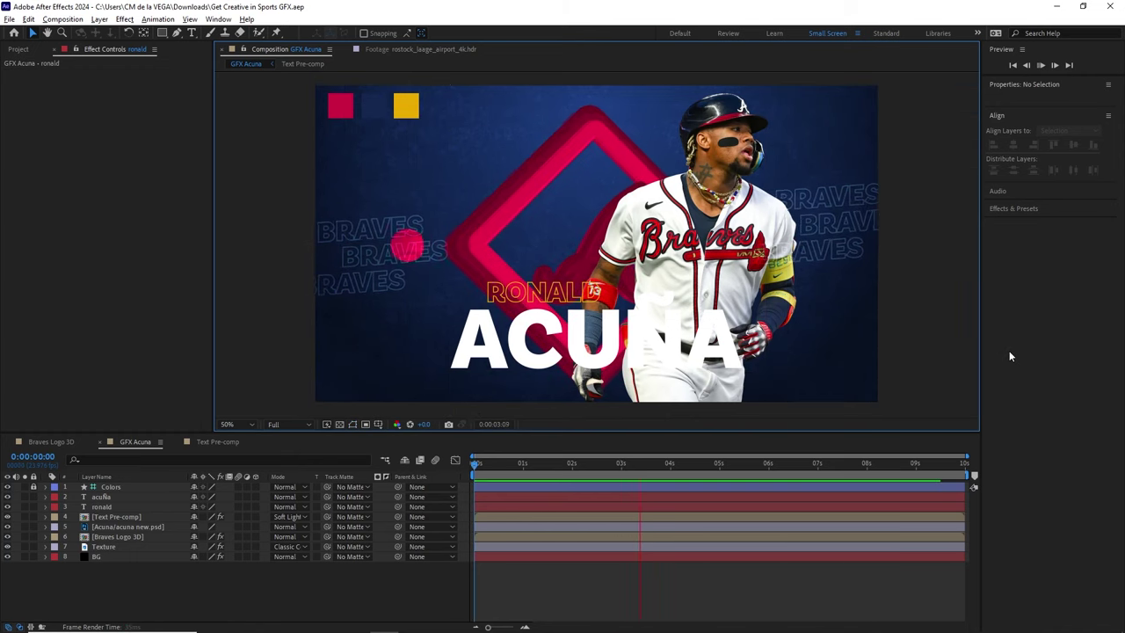
{"action": "key", "text": "space"}
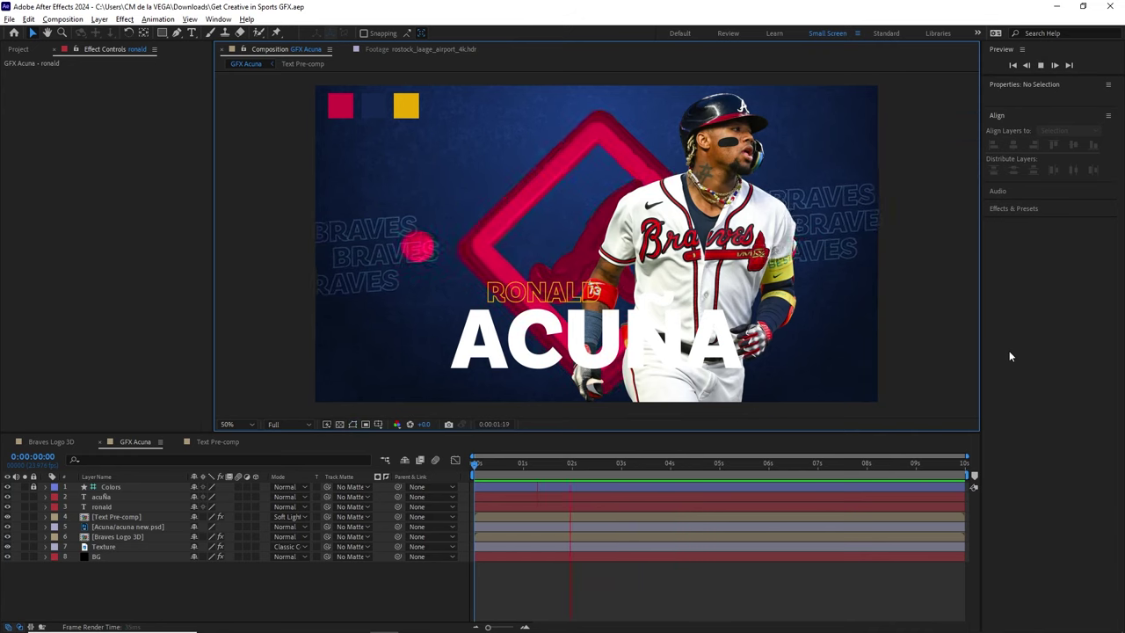
{"action": "key", "text": "space"}
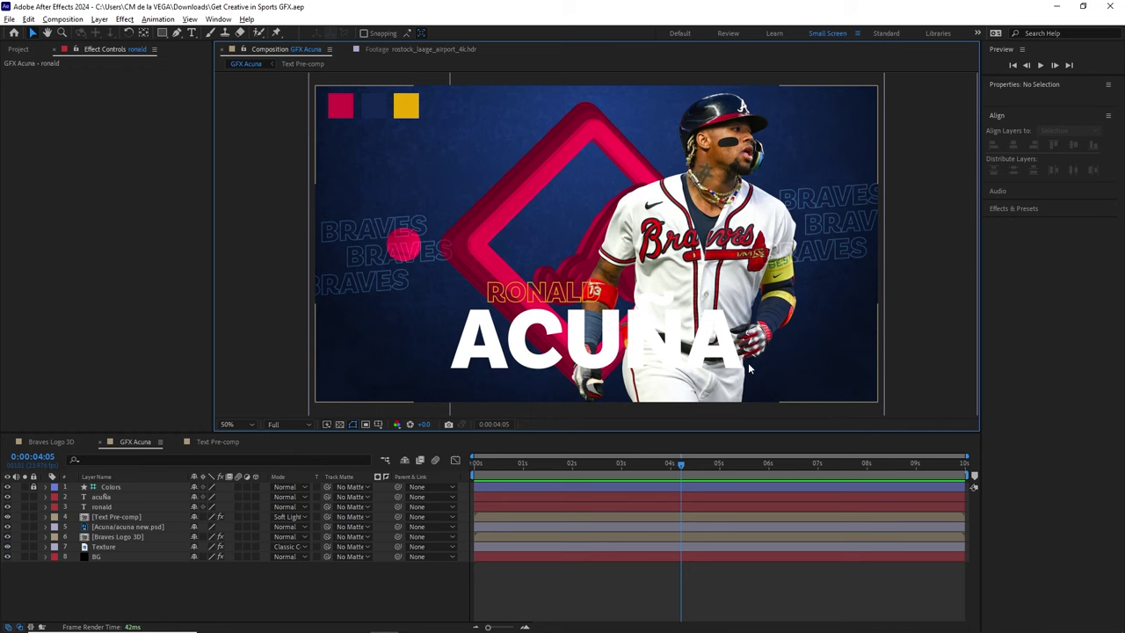
Step: Add an adjustment layer on top of the GFX Acuna composition and rename it Blur
{"action": "left_click", "coordinate": [100, 19]}
{"action": "mouse_move", "coordinate": [124, 33]}
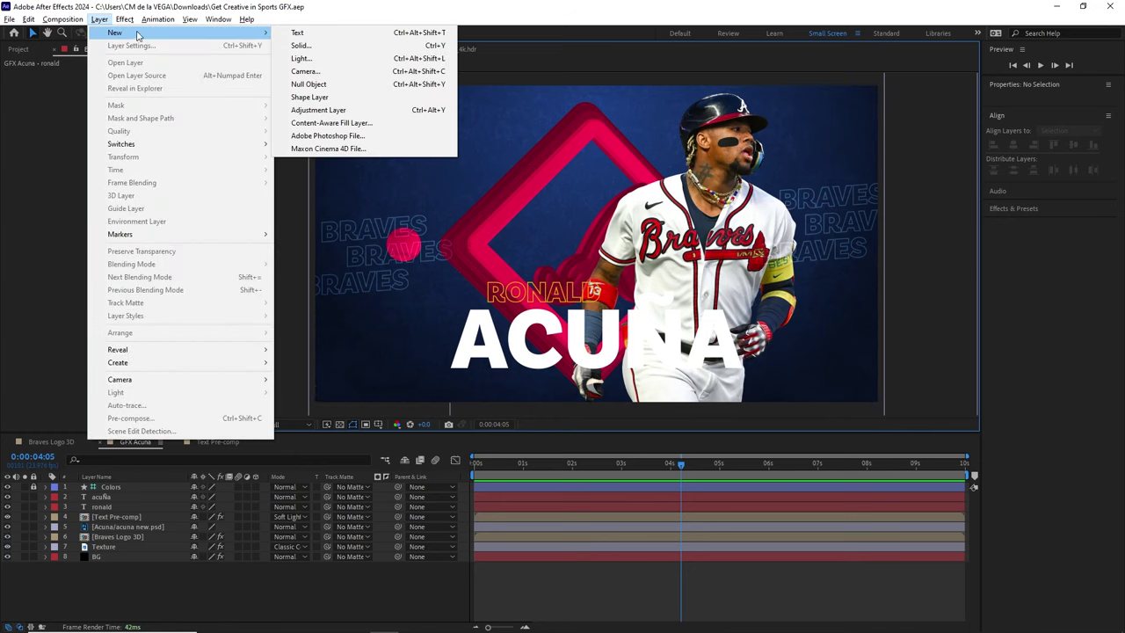
{"action": "left_click", "coordinate": [334, 111]}
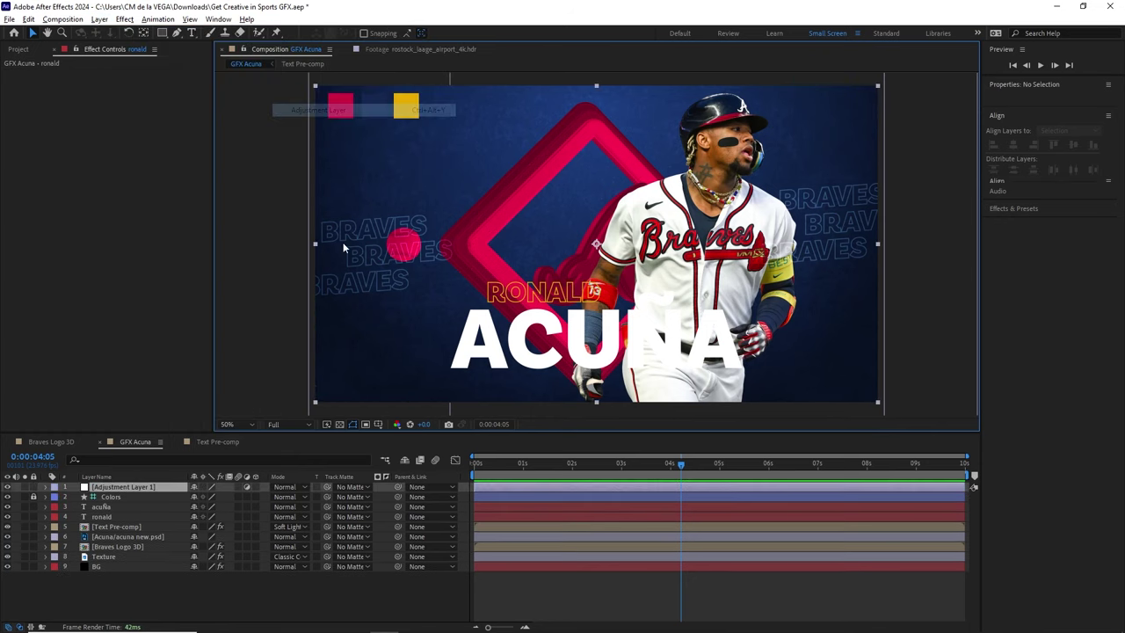
{"action": "left_click", "coordinate": [177, 444]}
{"action": "key", "text": "Return"}
{"action": "type", "text": "Blur"}
{"action": "key", "text": "Return"}
Step: Apply the Camera Lens Blur effect to the Blur adjustment layer
{"action": "left_click", "coordinate": [124, 19]}
{"action": "mouse_move", "coordinate": [223, 116]}
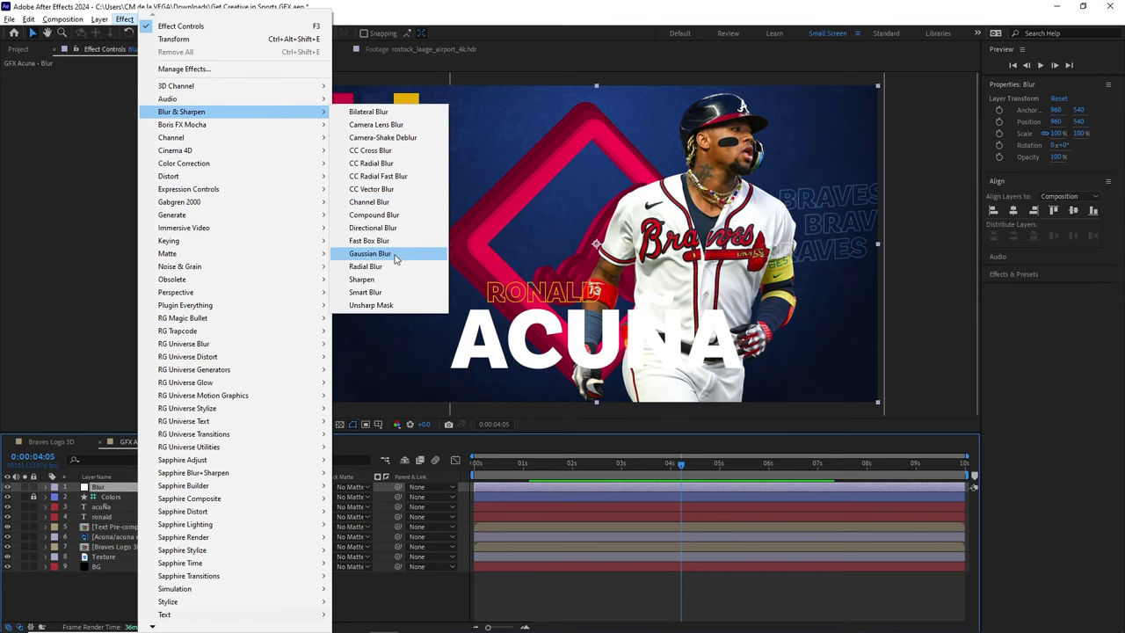
{"action": "left_click", "coordinate": [376, 124]}
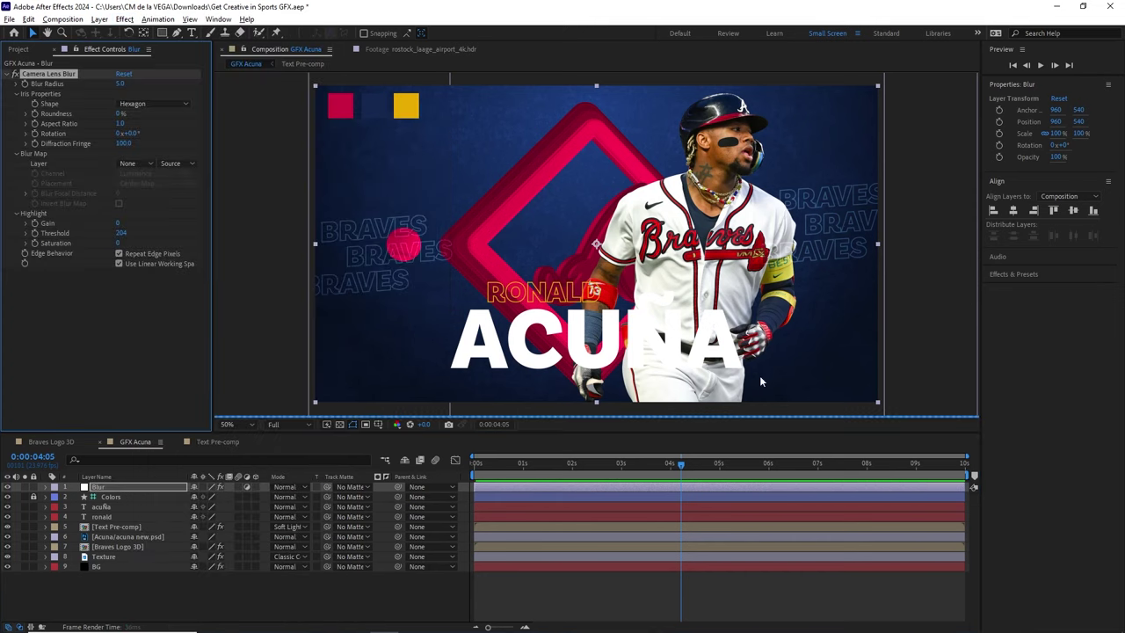
Step: Try a Camera Lens Blur radius of 10 on the Blur layer and undo the change
{"action": "left_click", "coordinate": [122, 84]}
{"action": "type", "text": "10"}
{"action": "key", "text": "Return"}
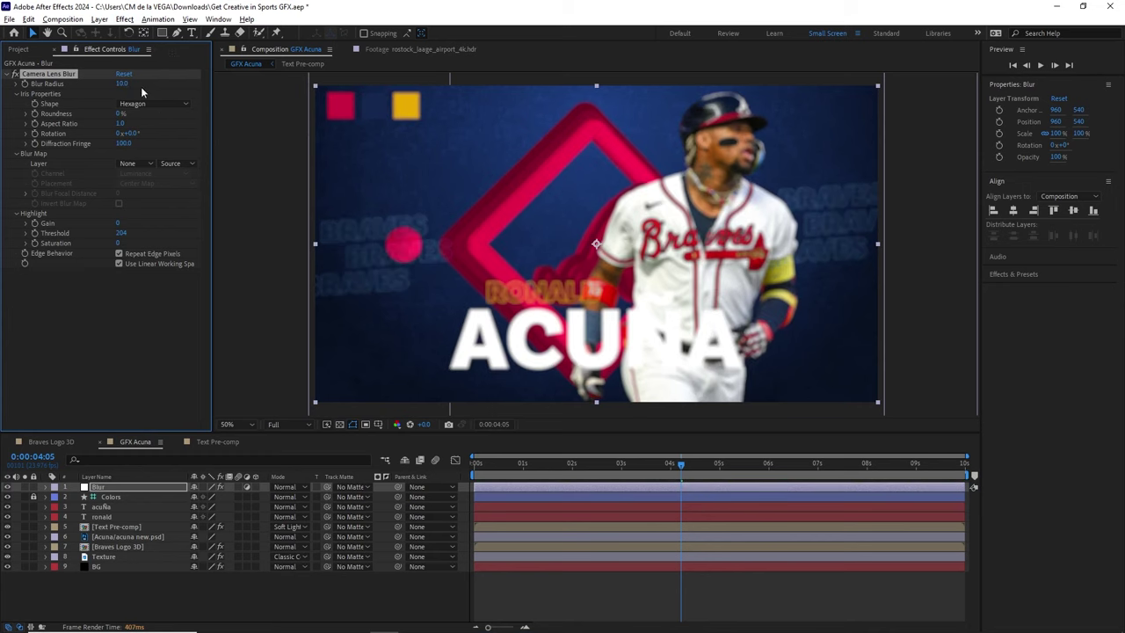
{"action": "key", "text": "ctrl+z"}
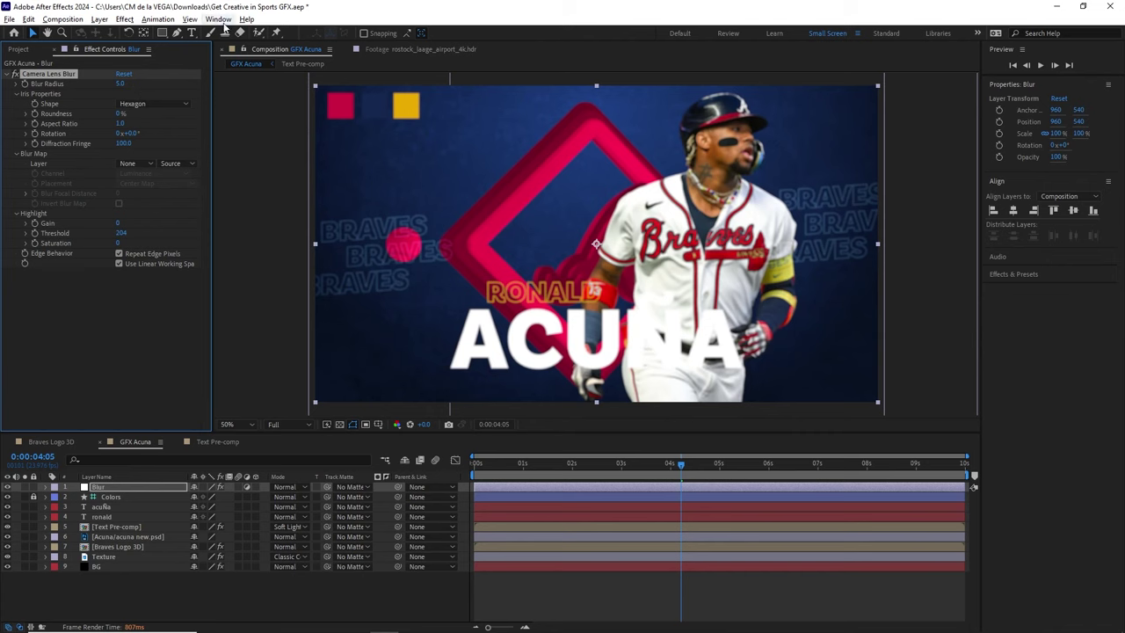
Step: Add an elliptical mask filling the whole frame to the Blur adjustment layer
{"action": "left_click", "coordinate": [162, 34]}
{"action": "left_click", "coordinate": [166, 37]}
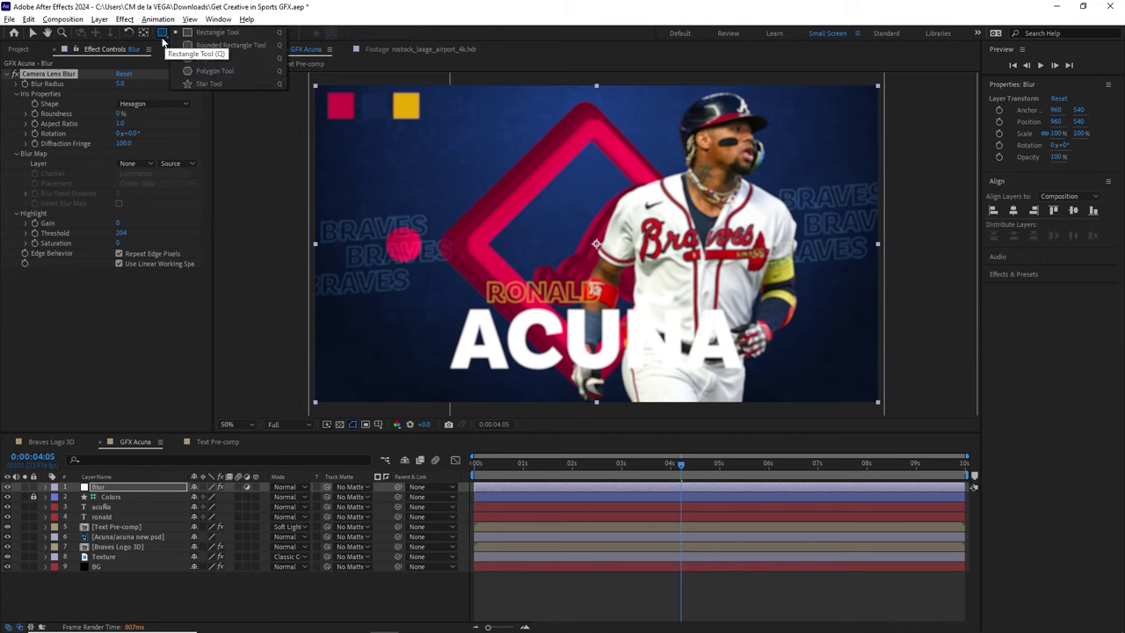
{"action": "left_click", "coordinate": [212, 58]}
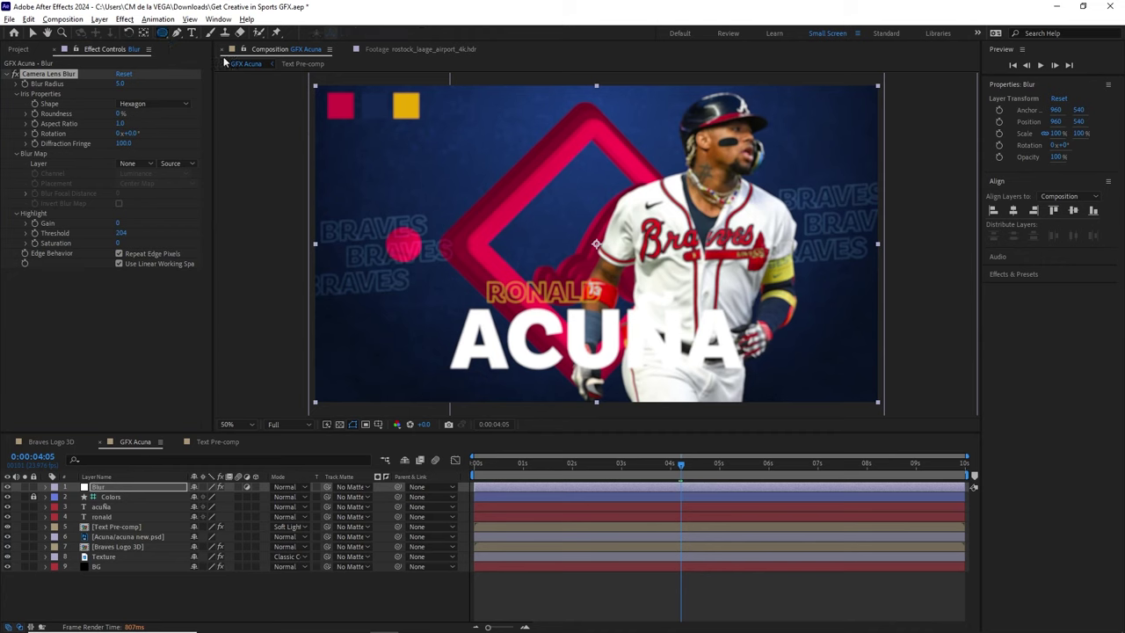
{"action": "double_click", "coordinate": [165, 37]}
{"action": "key", "text": "v"}
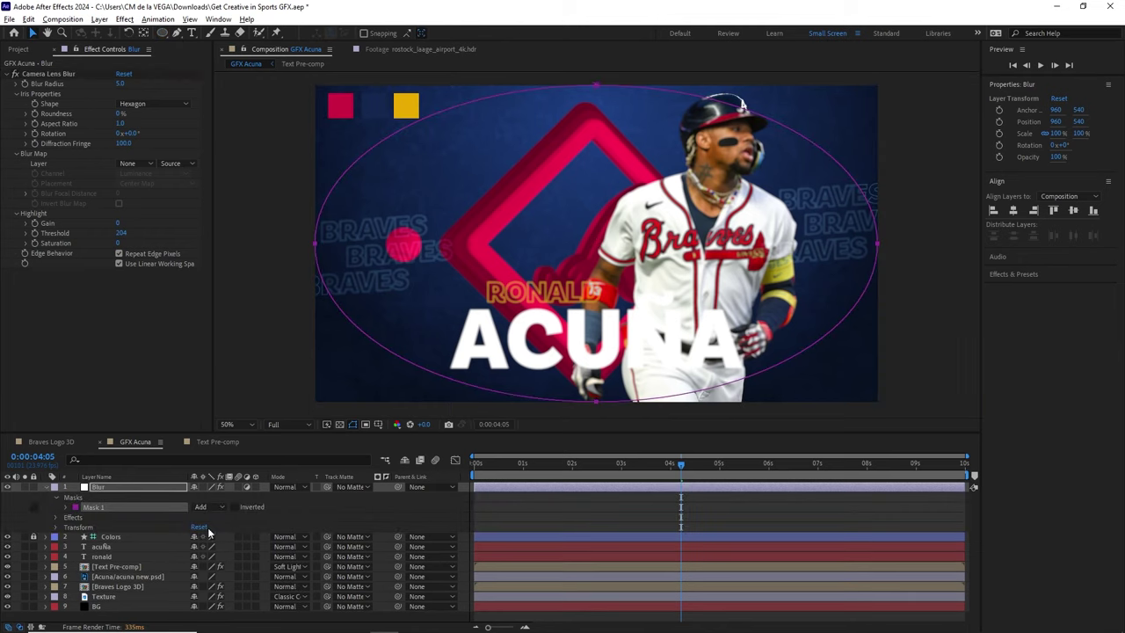
Step: Change the outline colour of the Blur layer's mask to bright green
{"action": "left_click", "coordinate": [78, 508]}
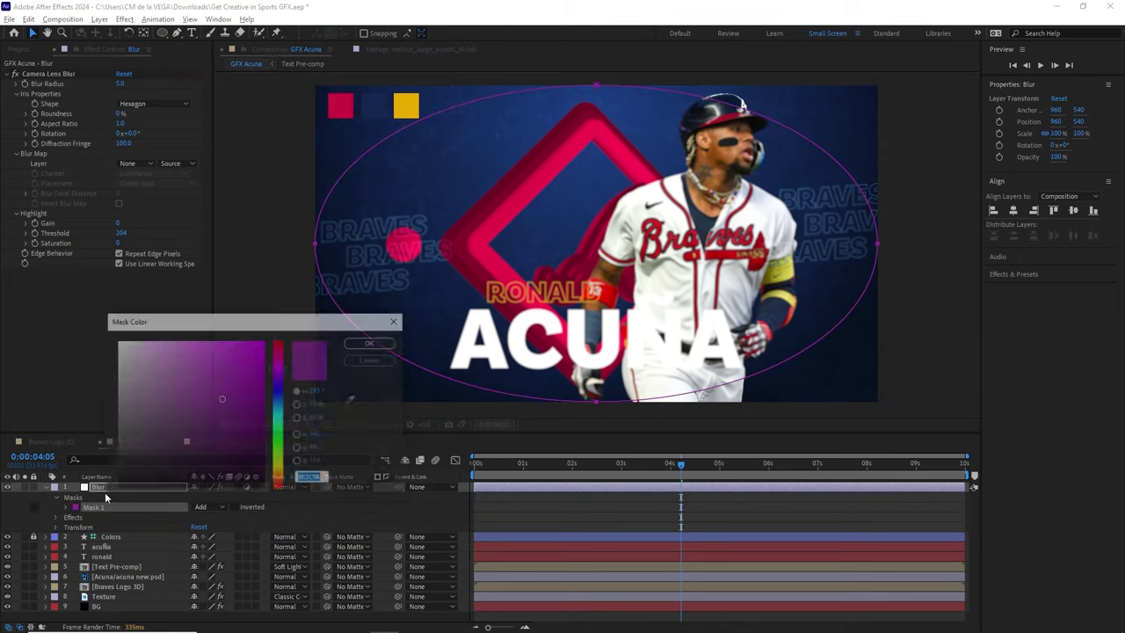
{"action": "left_click", "coordinate": [279, 442]}
{"action": "left_click", "coordinate": [372, 342]}
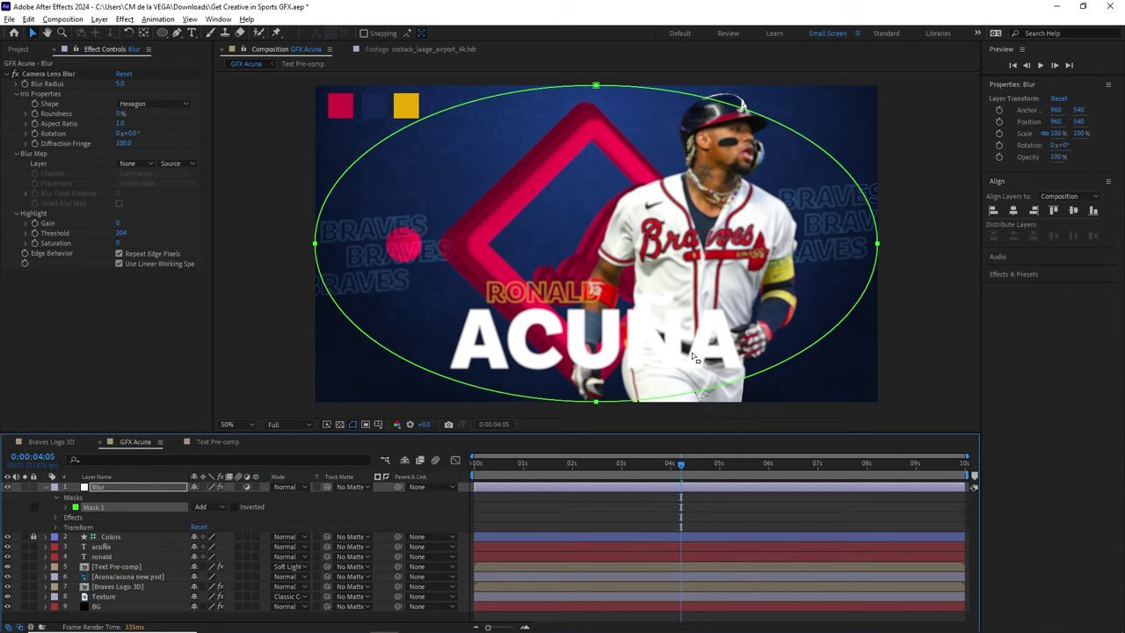
Step: Scale the Blur layer's elliptical mask path inward symmetrically so it sits inside all four frame edges
{"action": "left_click", "coordinate": [68, 507]}
{"action": "left_click", "coordinate": [106, 518]}
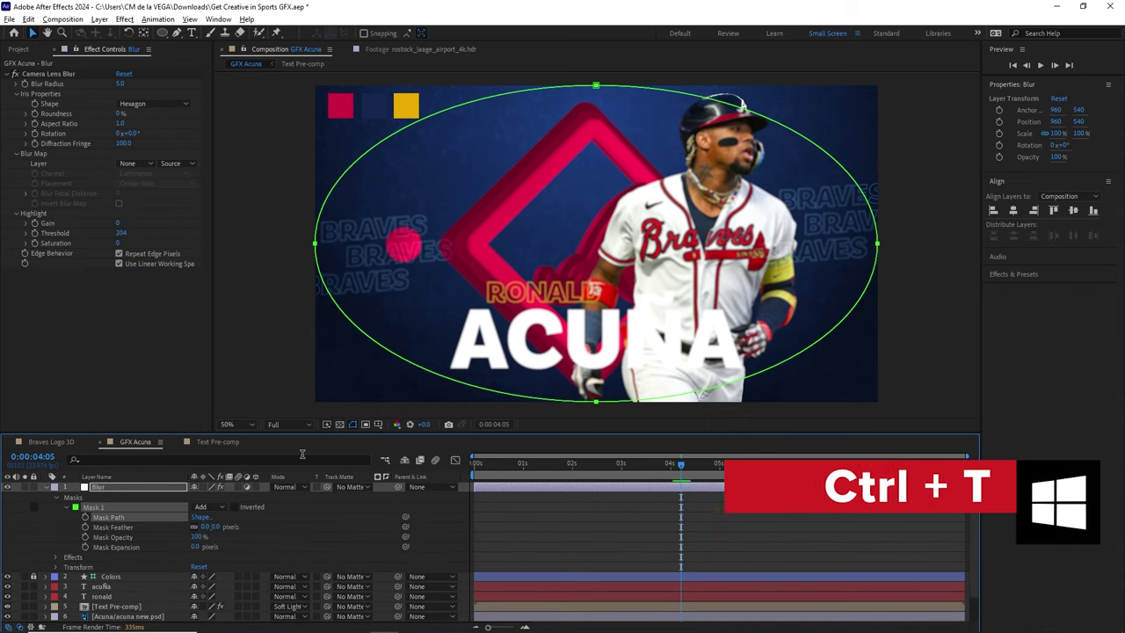
{"action": "key", "text": "ctrl+t"}
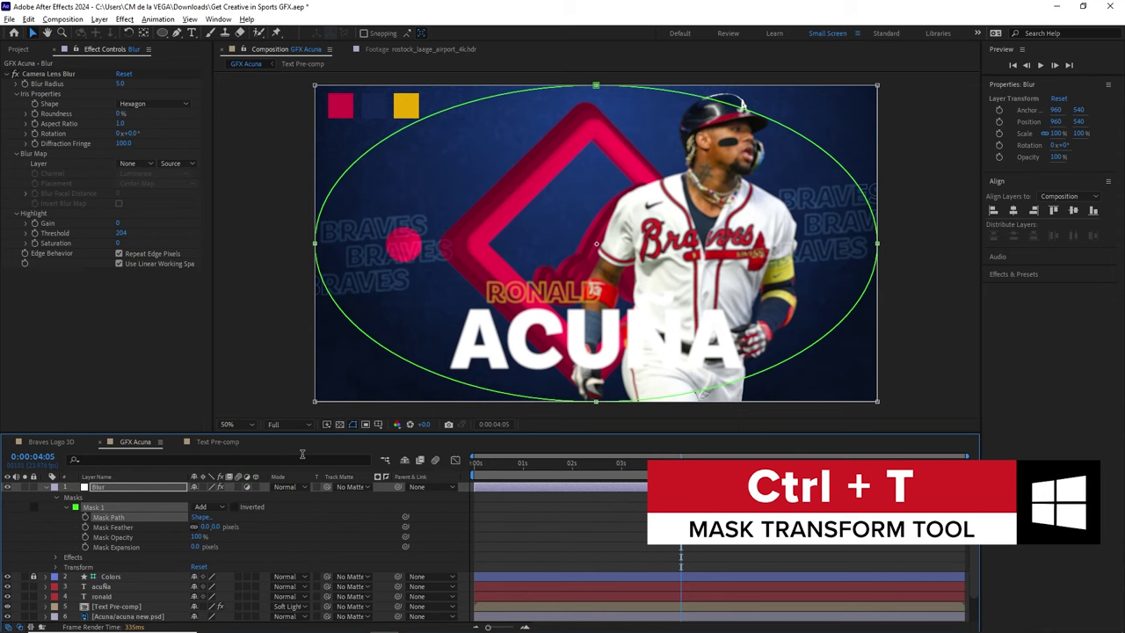
{"action": "left_click_drag", "start_coordinate": [314, 244], "coordinate": [372, 250]}
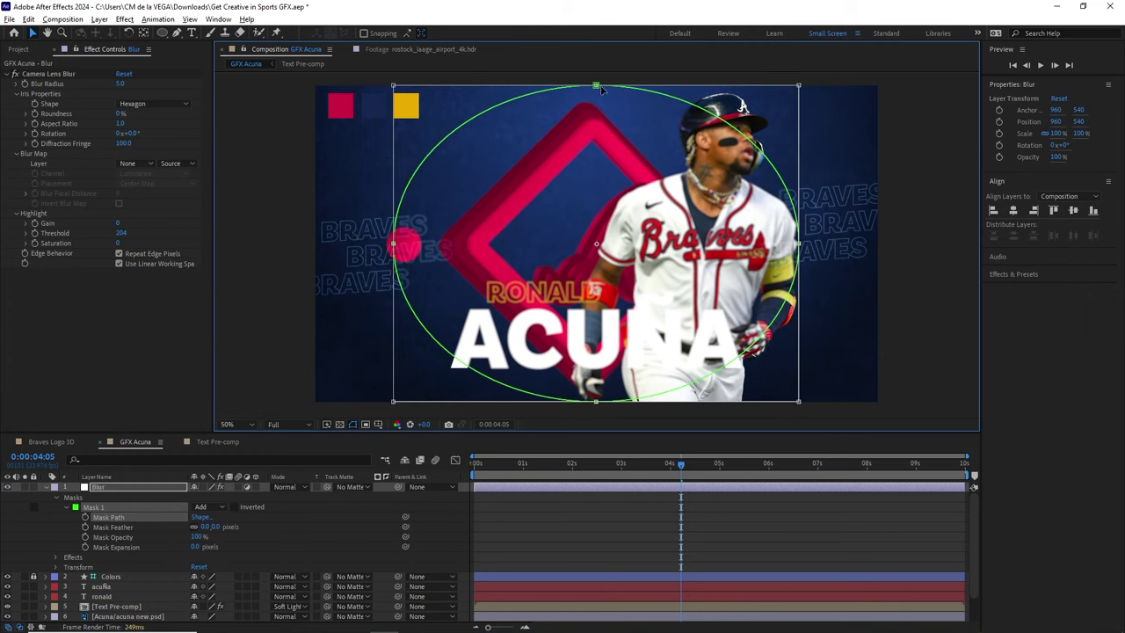
{"action": "left_click_drag", "start_coordinate": [596, 86], "coordinate": [596, 108]}
{"action": "left_click_drag", "start_coordinate": [395, 244], "coordinate": [375, 243]}
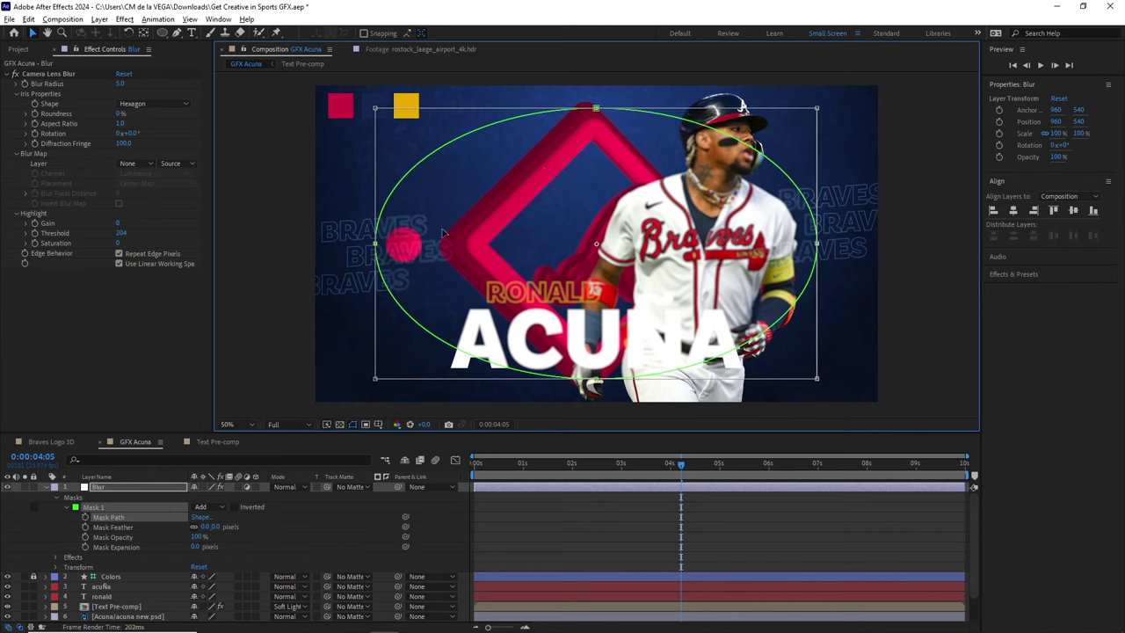
{"action": "key", "text": "Return"}
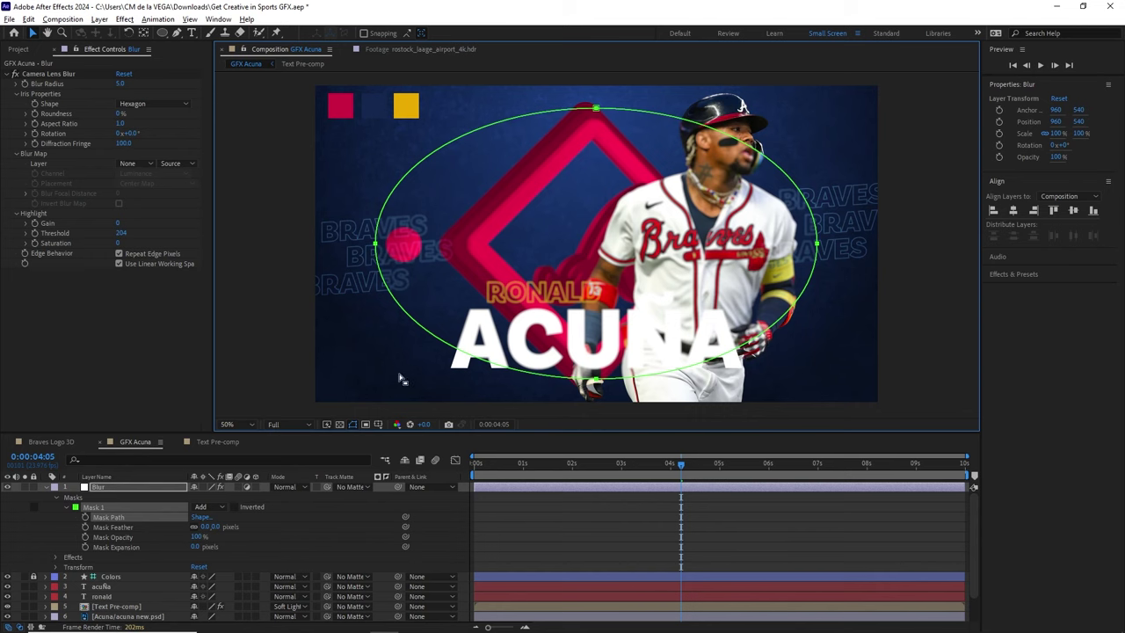
Step: Invert the Blur layer's mask and set its Mask Feather to 250 pixels
{"action": "left_click", "coordinate": [236, 508]}
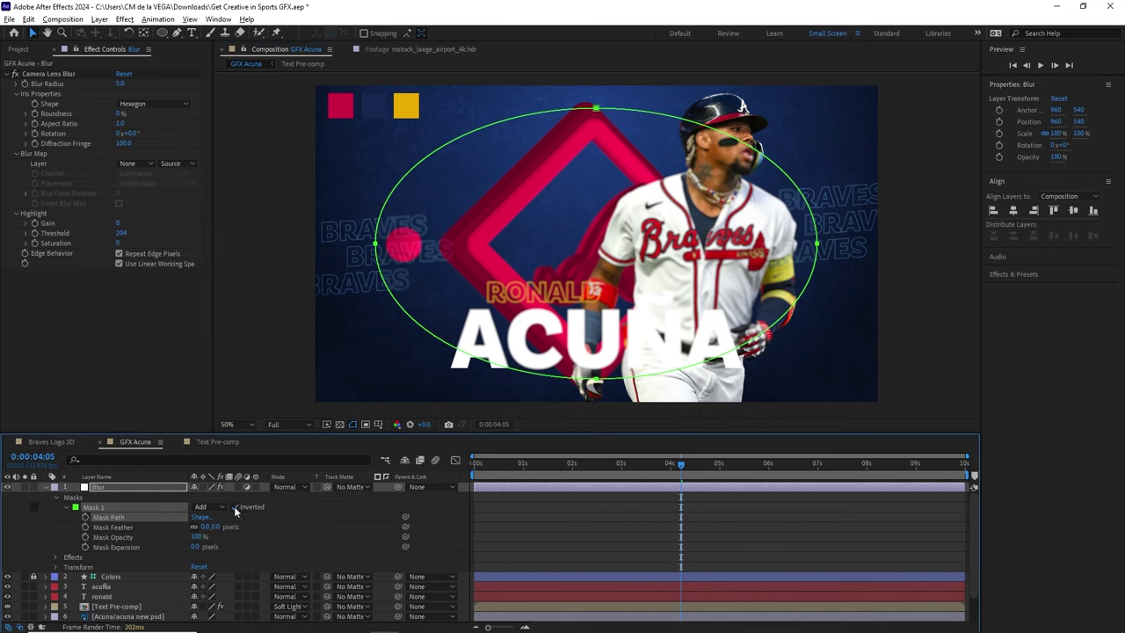
{"action": "left_click", "coordinate": [124, 528]}
{"action": "left_click", "coordinate": [207, 526]}
{"action": "type", "text": "250"}
{"action": "key", "text": "Return"}
{"action": "left_click", "coordinate": [491, 164]}
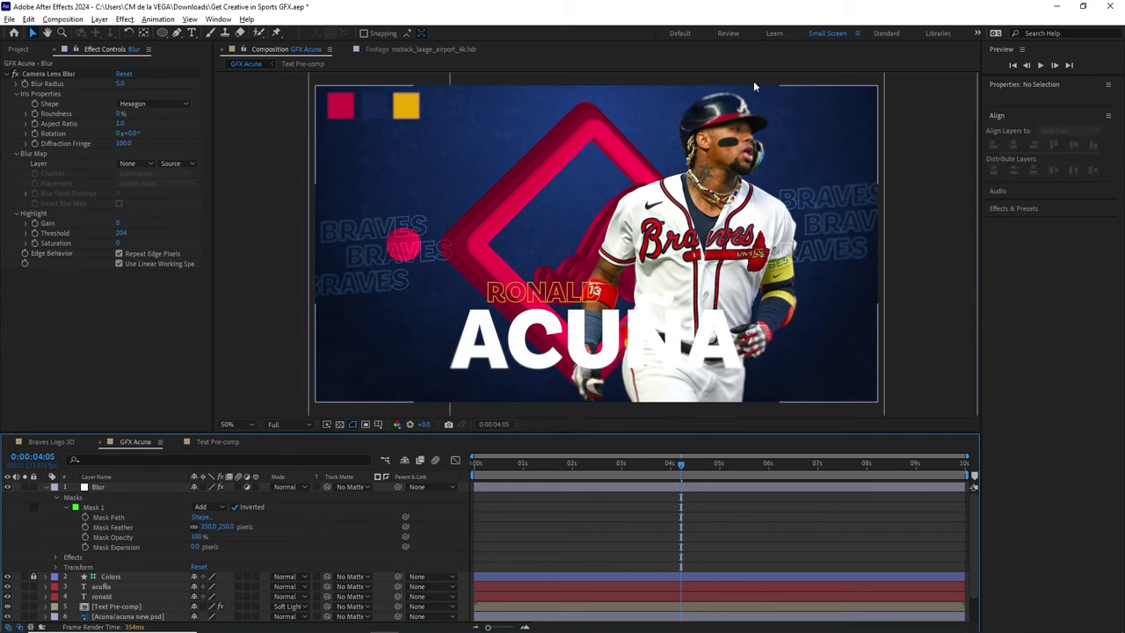
Step: Collapse the Blur layer's properties and move the layer directly below the Acuna cutout layer
{"action": "left_click", "coordinate": [48, 487]}
{"action": "left_click", "coordinate": [100, 488]}
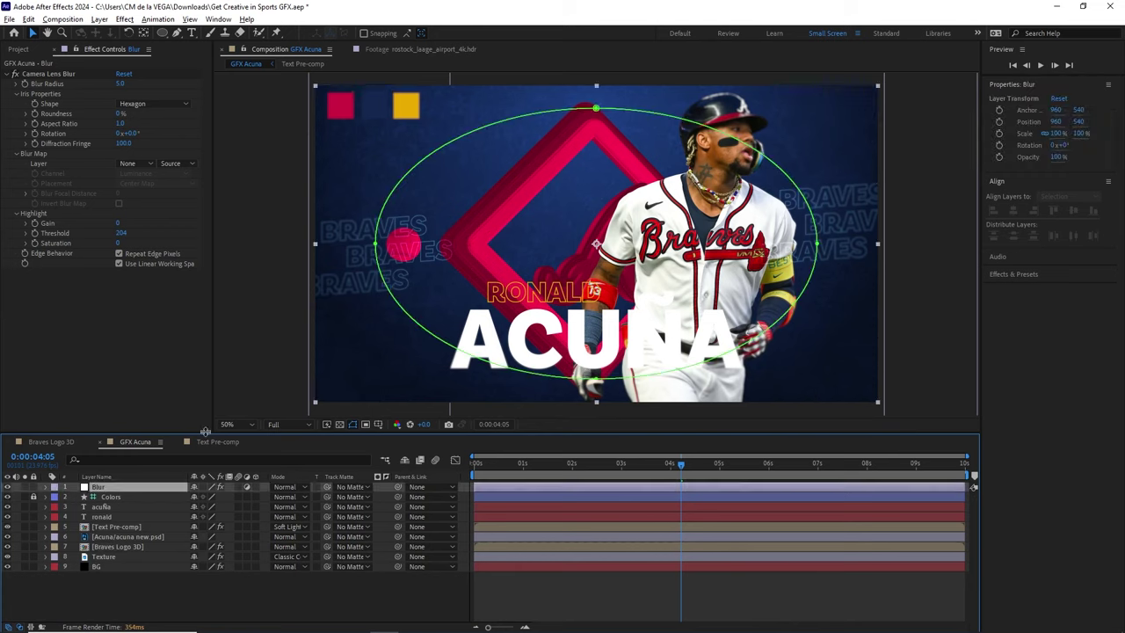
{"action": "left_click", "coordinate": [752, 134]}
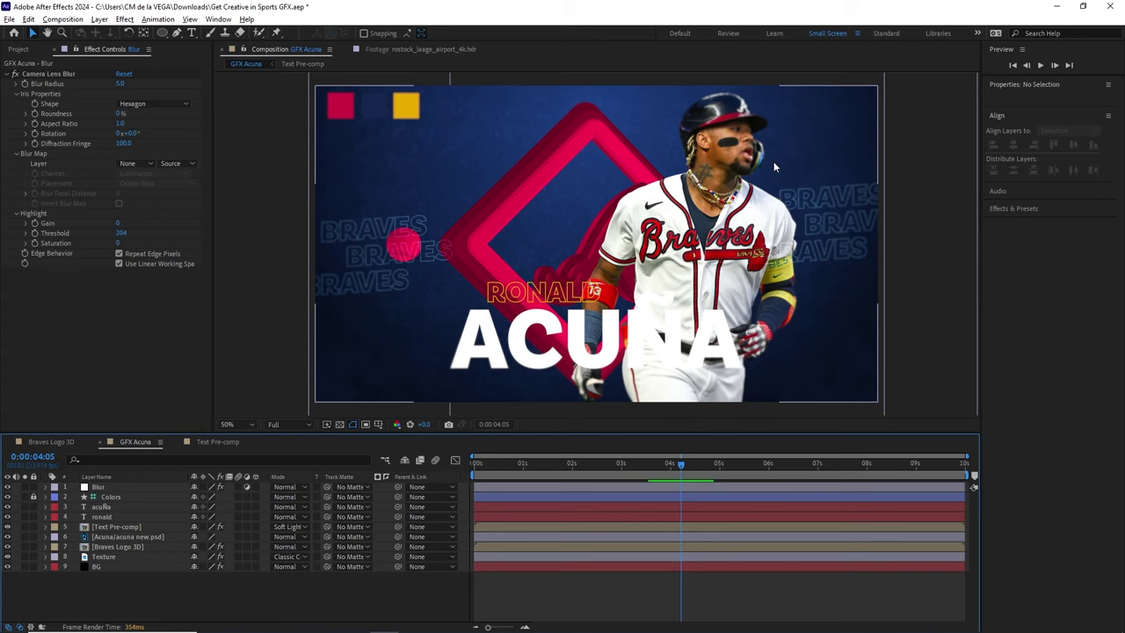
{"action": "left_click", "coordinate": [118, 487]}
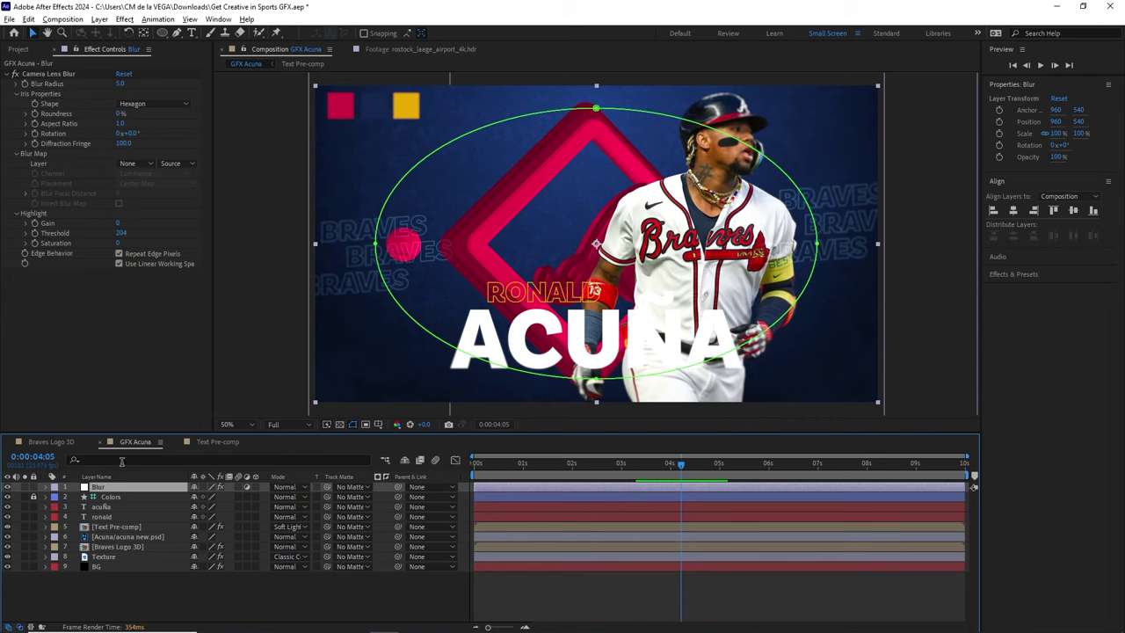
{"action": "left_click_drag", "start_coordinate": [138, 491], "coordinate": [146, 543]}
Step: Rename the Acuna/acuna new.psd layer as Acuna Cutout
{"action": "left_click", "coordinate": [147, 525]}
{"action": "key", "text": "Return"}
{"action": "type", "text": "Acuna Cutou"}
{"action": "type", "text": "t"}
{"action": "key", "text": "Return"}
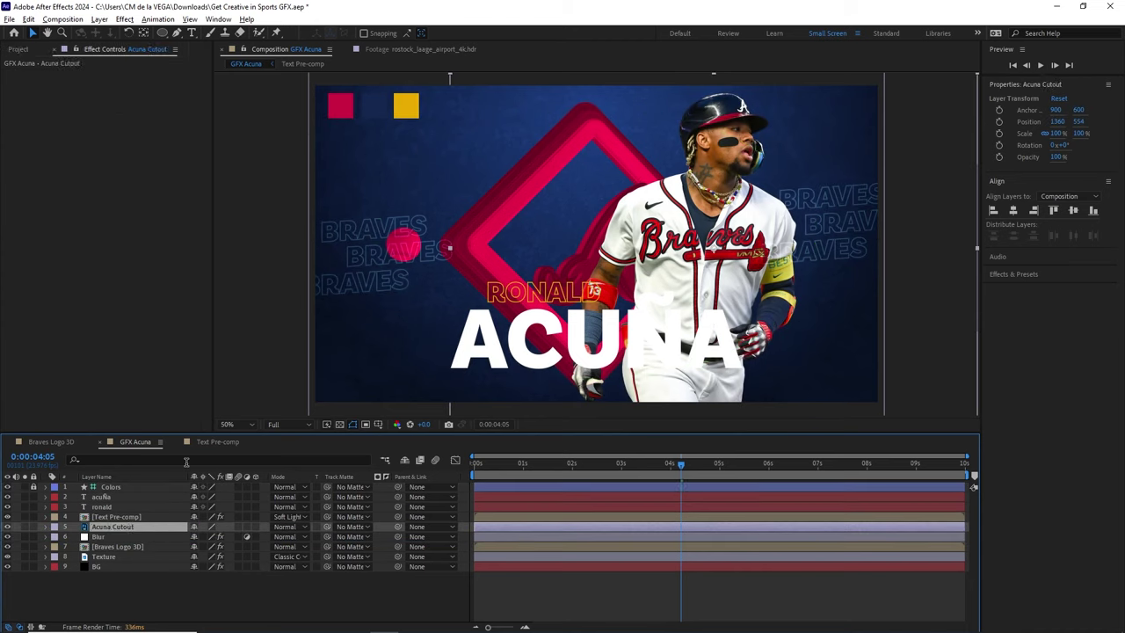
Step: Move the Text Pre-comp layer directly below the Blur layer
{"action": "left_click", "coordinate": [124, 518]}
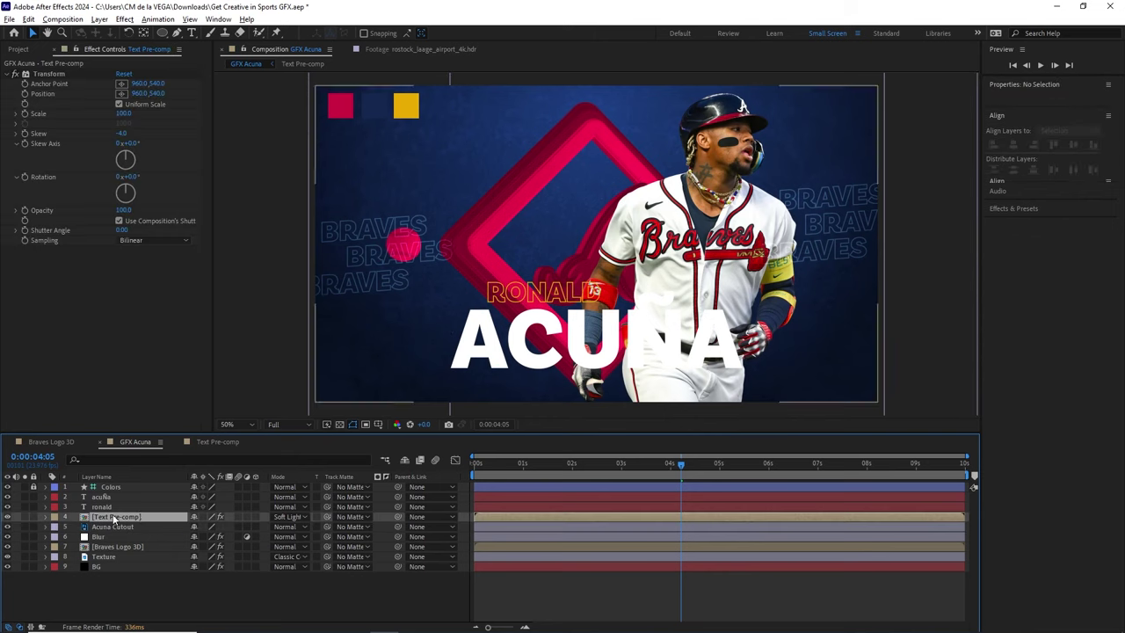
{"action": "left_click_drag", "start_coordinate": [128, 522], "coordinate": [135, 547]}
{"action": "key", "text": "ctrl+shift+a"}
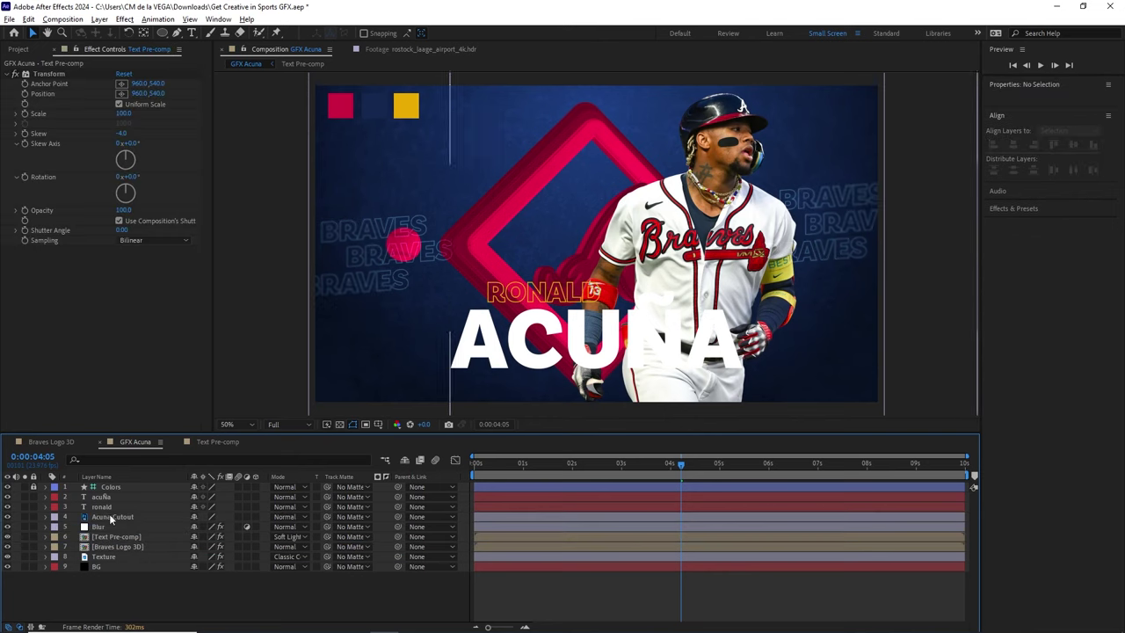
Step: Temporarily solo the layers above the Blur layer and those below it to examine which ones the blur affects
{"action": "left_click", "coordinate": [106, 526]}
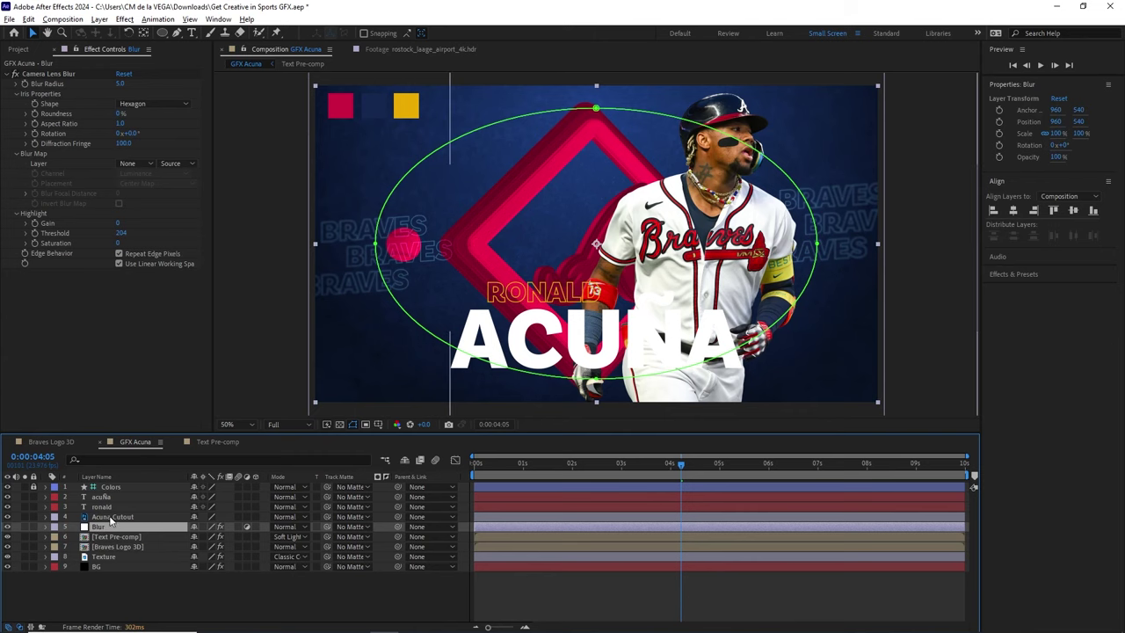
{"action": "left_click", "coordinate": [112, 517]}
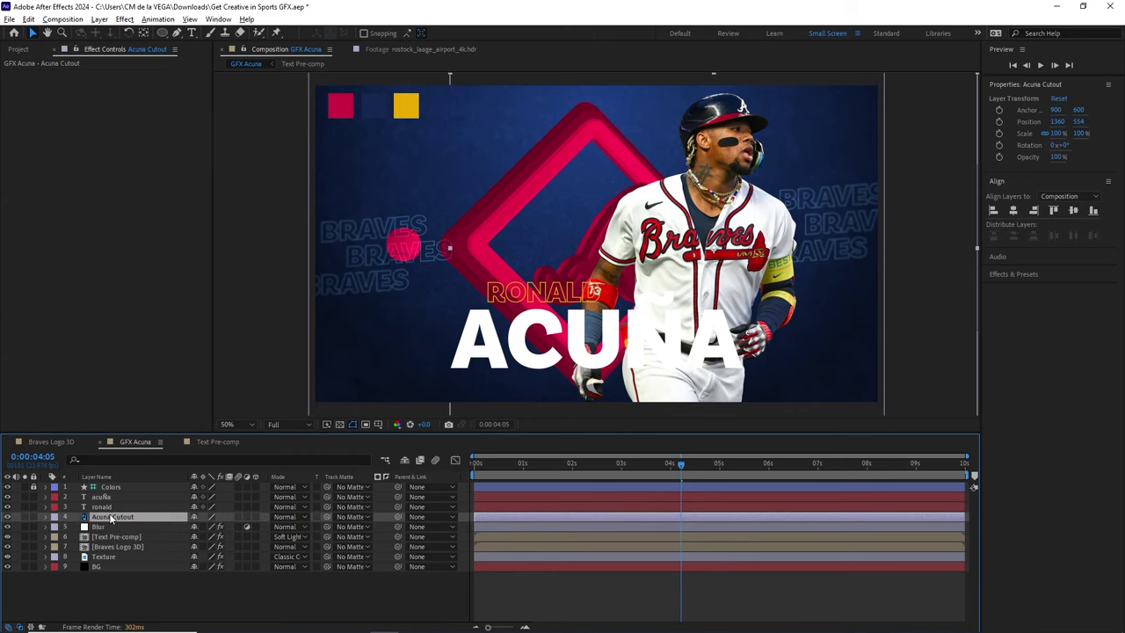
{"action": "left_click", "coordinate": [24, 517]}
{"action": "left_click", "coordinate": [24, 507]}
{"action": "left_click", "coordinate": [23, 497]}
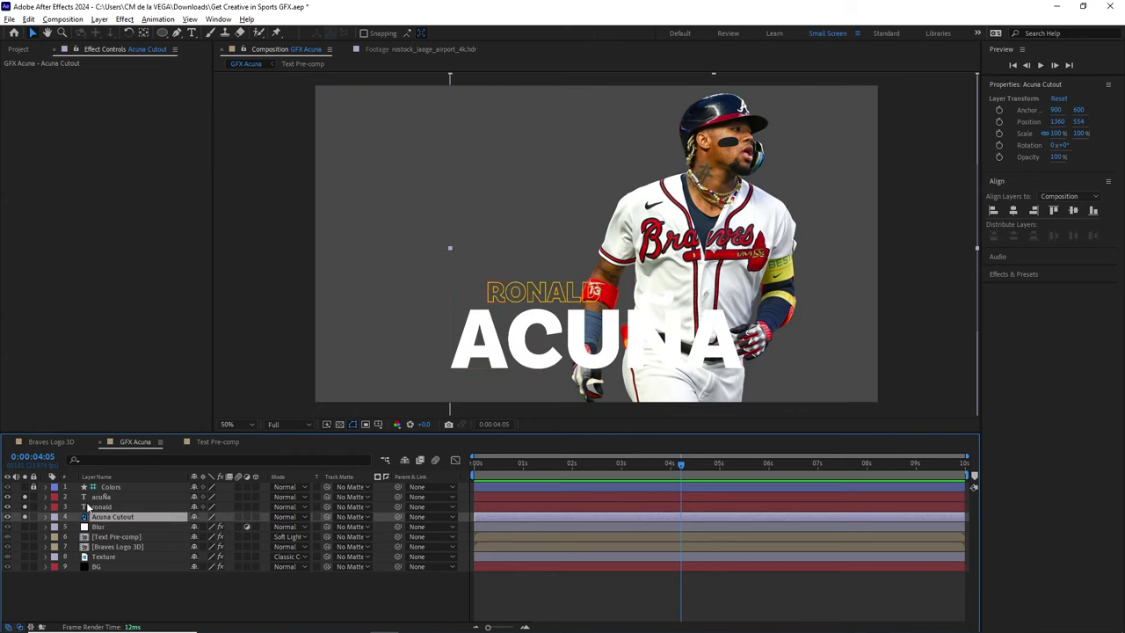
{"action": "left_click_drag", "start_coordinate": [26, 498], "coordinate": [26, 518]}
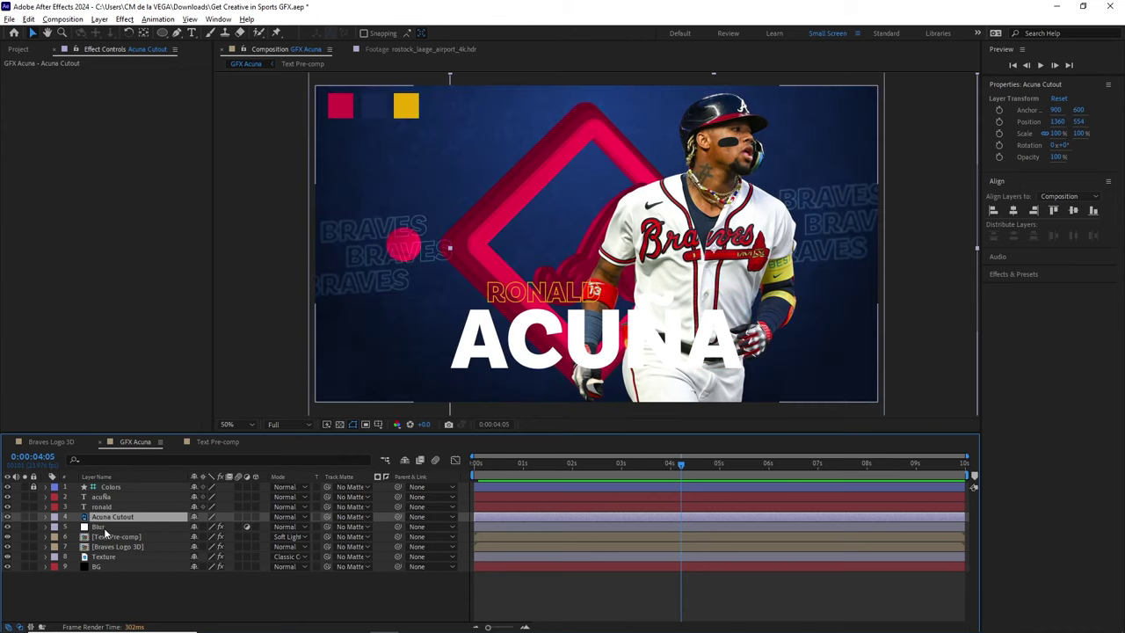
{"action": "left_click", "coordinate": [99, 527]}
{"action": "left_click_drag", "start_coordinate": [23, 536], "coordinate": [23, 566]}
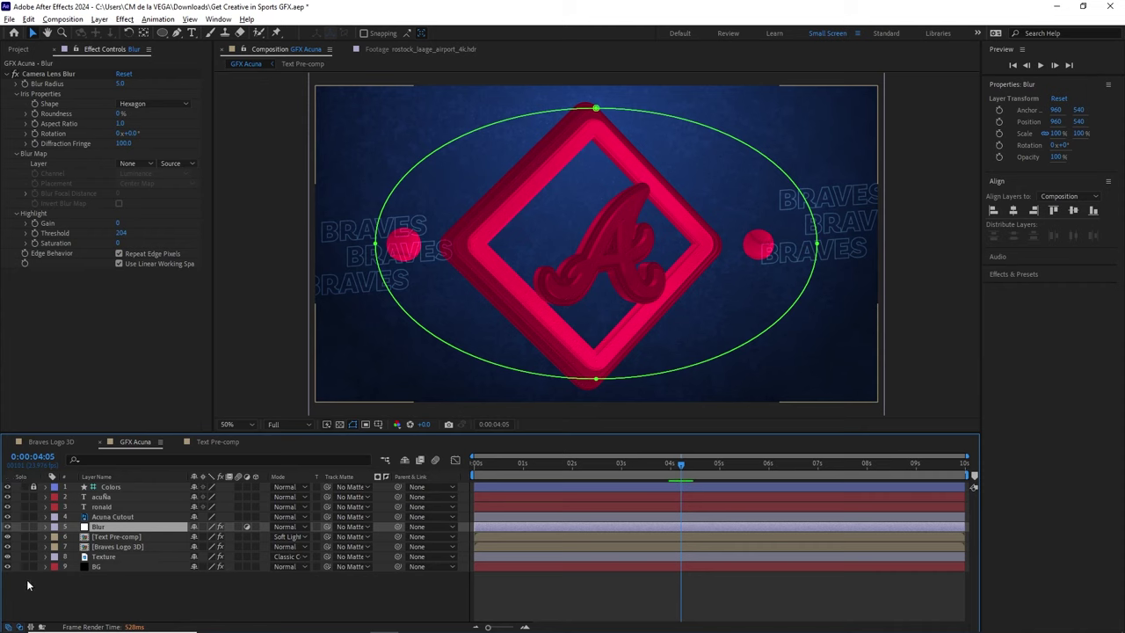
{"action": "left_click_drag", "start_coordinate": [25, 536], "coordinate": [26, 580]}
{"action": "left_click", "coordinate": [176, 575]}
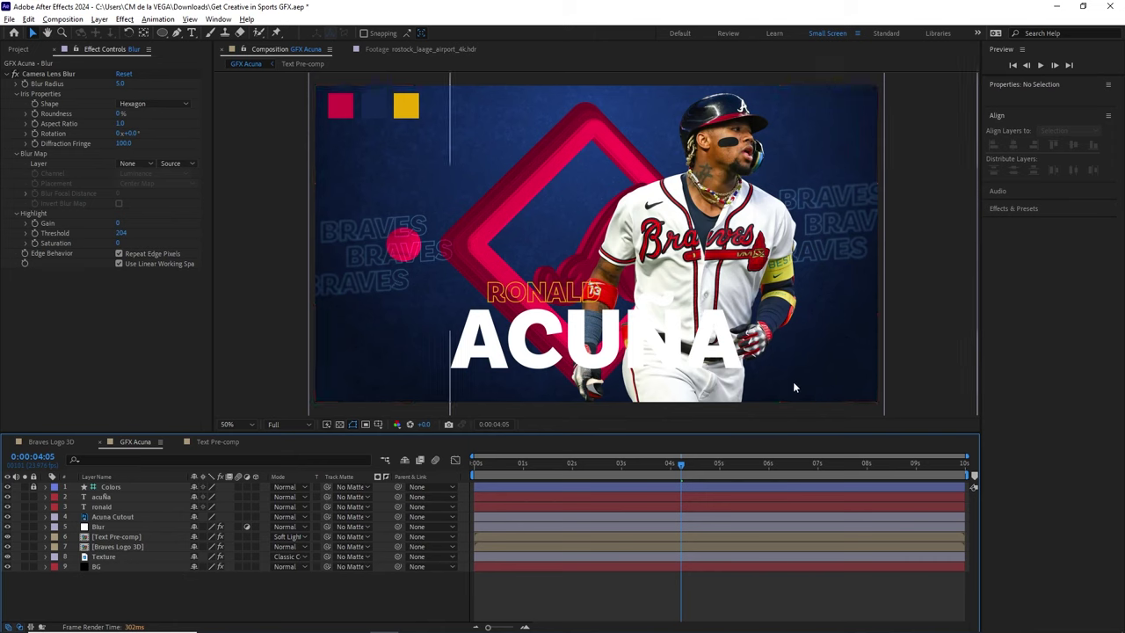
Step: Add Black Solid 1 from the Solids folder to GFX Acuna directly below the Colors layer and rename it Vignette
{"action": "left_click", "coordinate": [18, 49]}
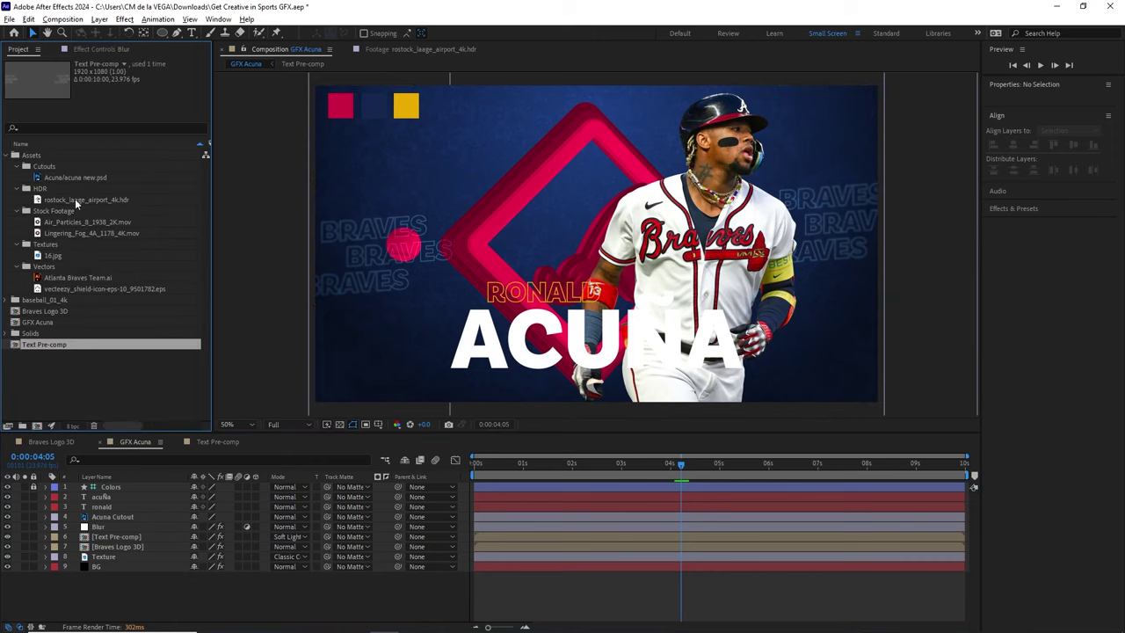
{"action": "left_click", "coordinate": [13, 334]}
{"action": "left_click", "coordinate": [55, 356]}
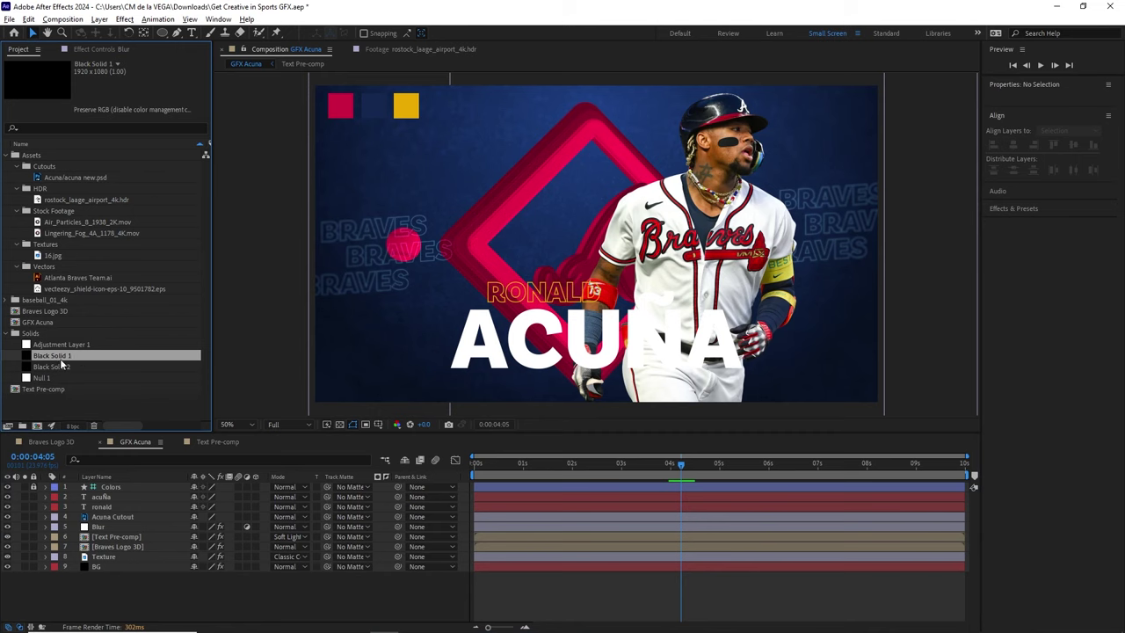
{"action": "left_click_drag", "start_coordinate": [70, 363], "coordinate": [138, 489]}
{"action": "left_click_drag", "start_coordinate": [80, 358], "coordinate": [128, 498]}
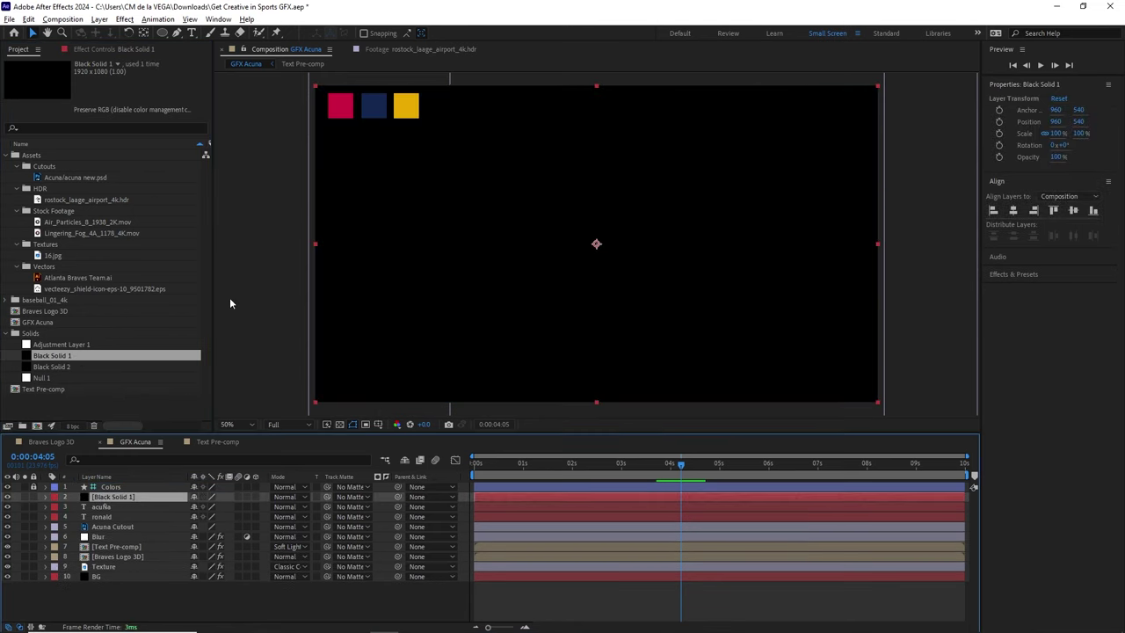
{"action": "key", "text": "Return"}
{"action": "type", "text": "Vignette"}
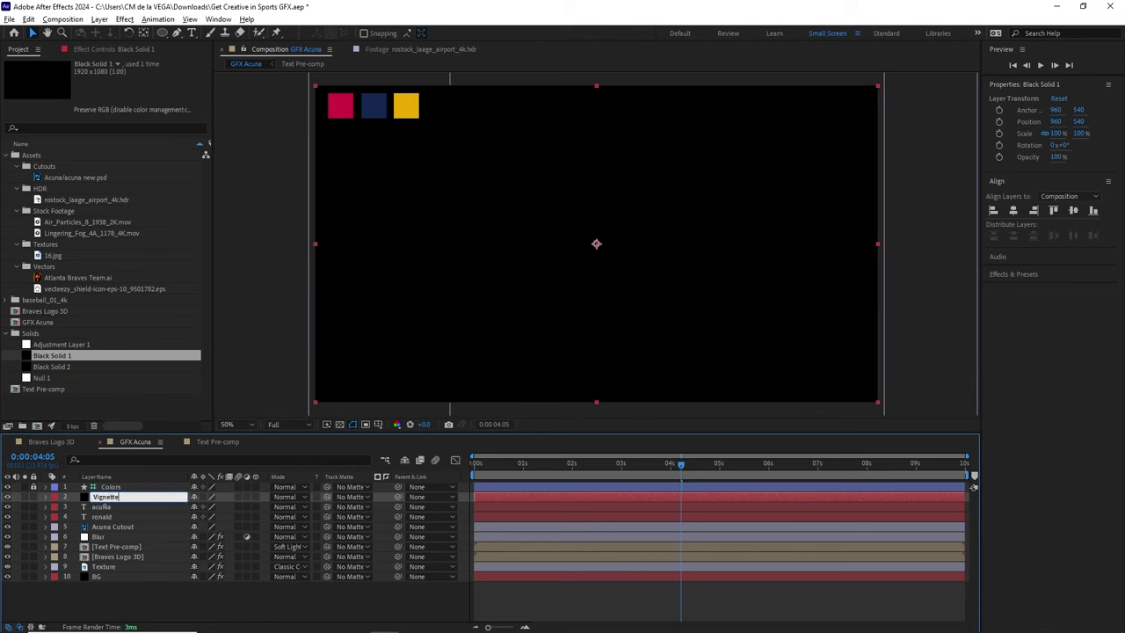
{"action": "key", "text": "Return"}
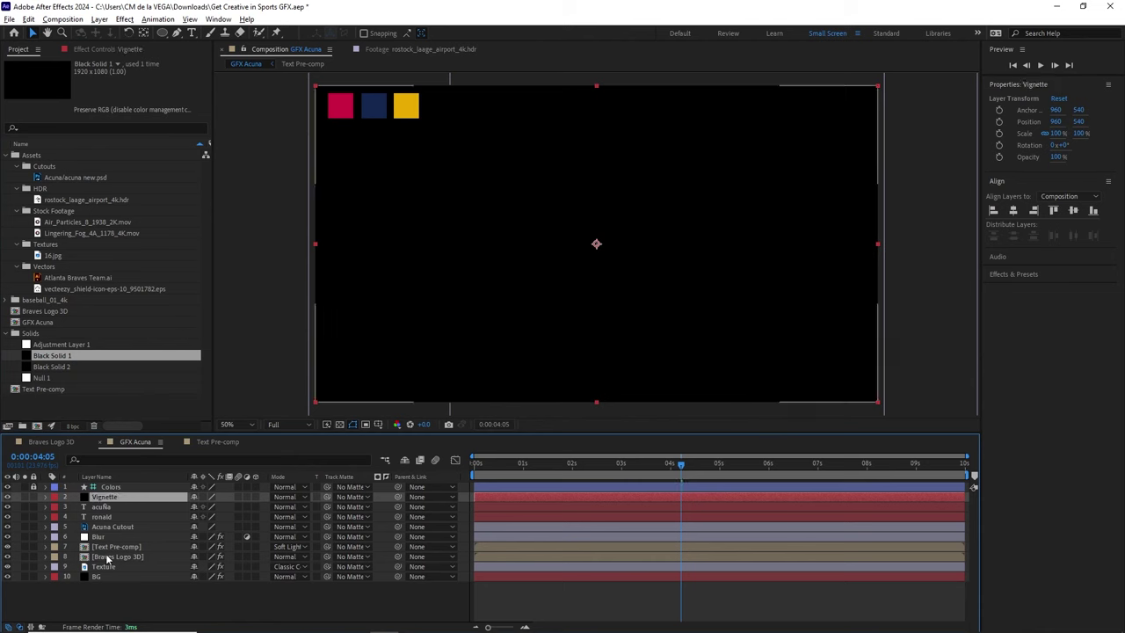
Step: Copy Mask 1 from the Blur layer and paste it onto the Vignette layer
{"action": "left_click", "coordinate": [103, 537]}
{"action": "key", "text": "m"}
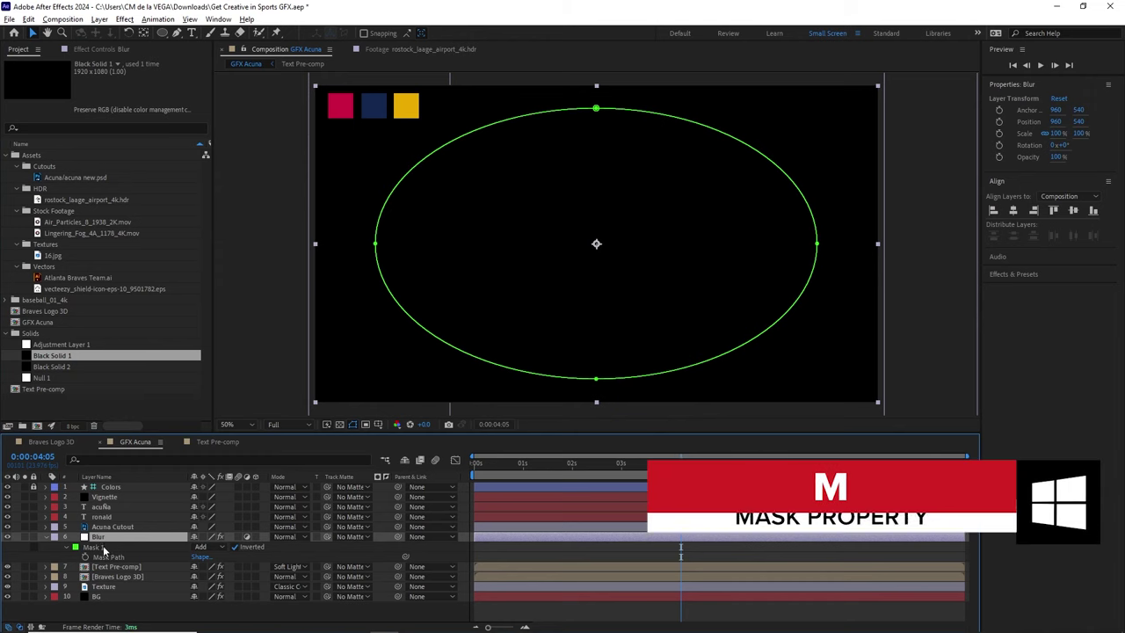
{"action": "left_click", "coordinate": [103, 548]}
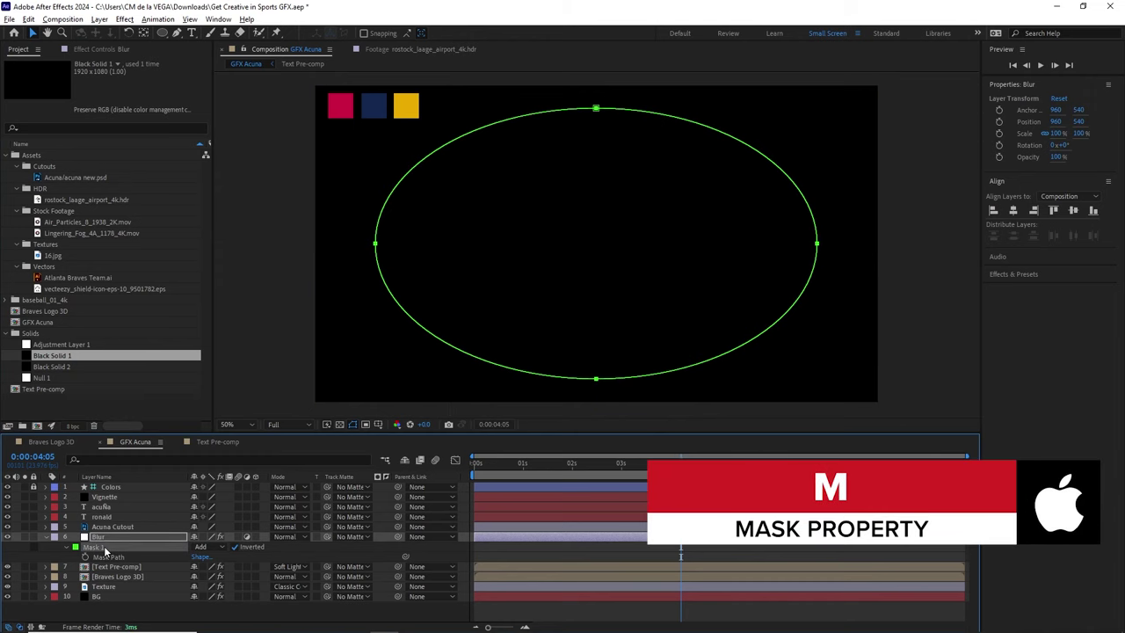
{"action": "left_click", "coordinate": [104, 497]}
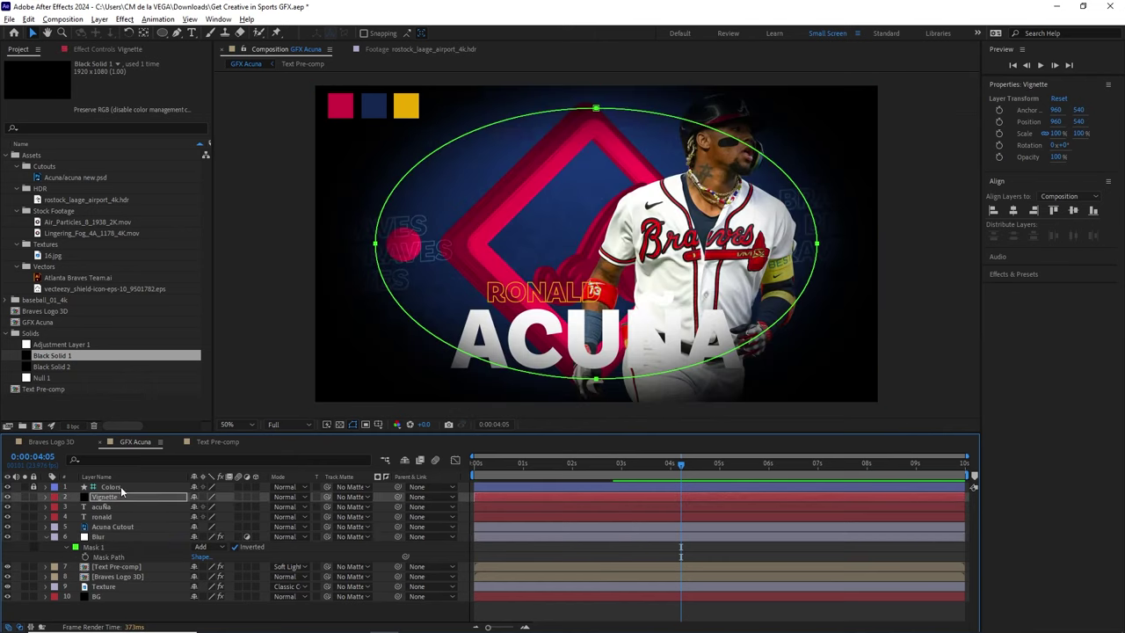
Step: Set the Vignette layer's blending mode to Soft Light and its opacity to 30%
{"action": "left_click", "coordinate": [287, 497]}
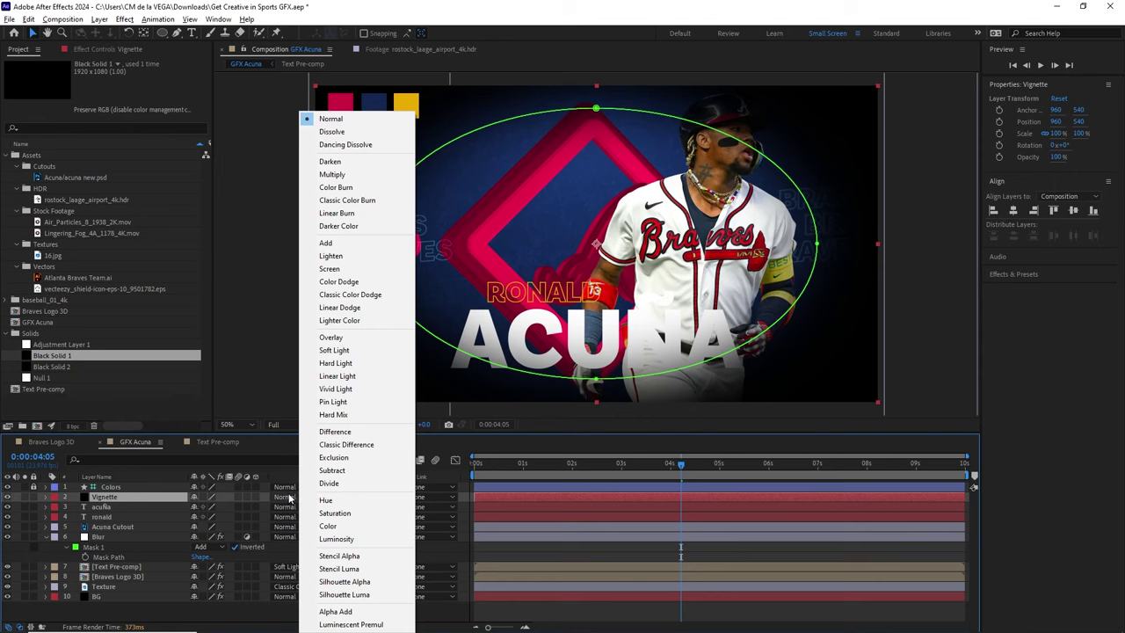
{"action": "left_click", "coordinate": [351, 350]}
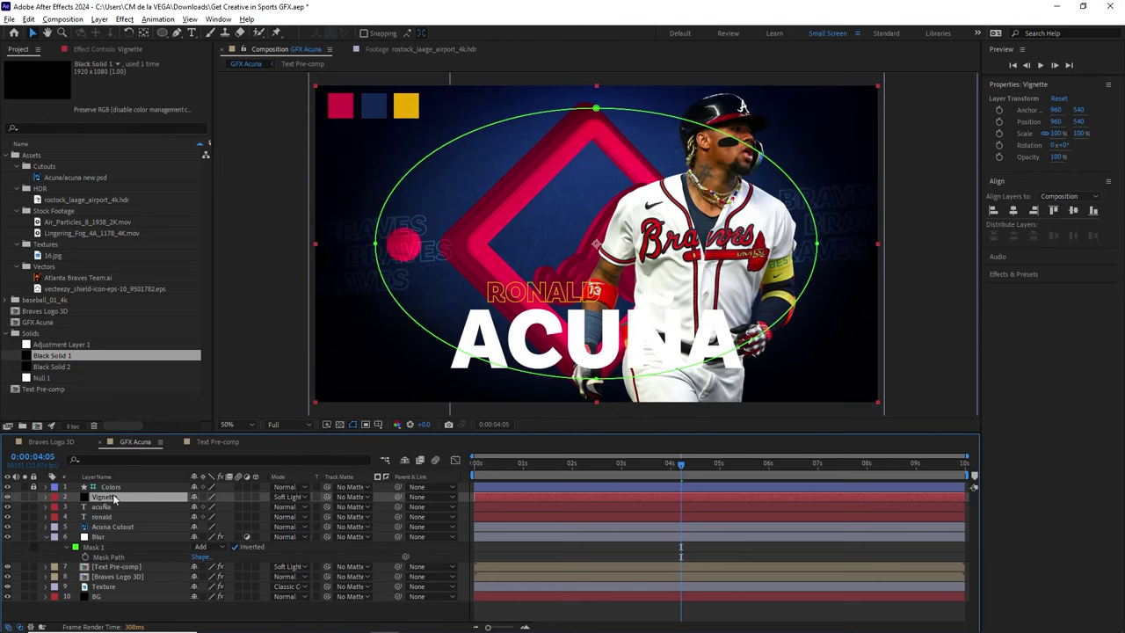
{"action": "key", "text": "t"}
{"action": "left_click", "coordinate": [202, 508]}
{"action": "type", "text": "30"}
{"action": "key", "text": "Return"}
{"action": "key", "text": "F2"}
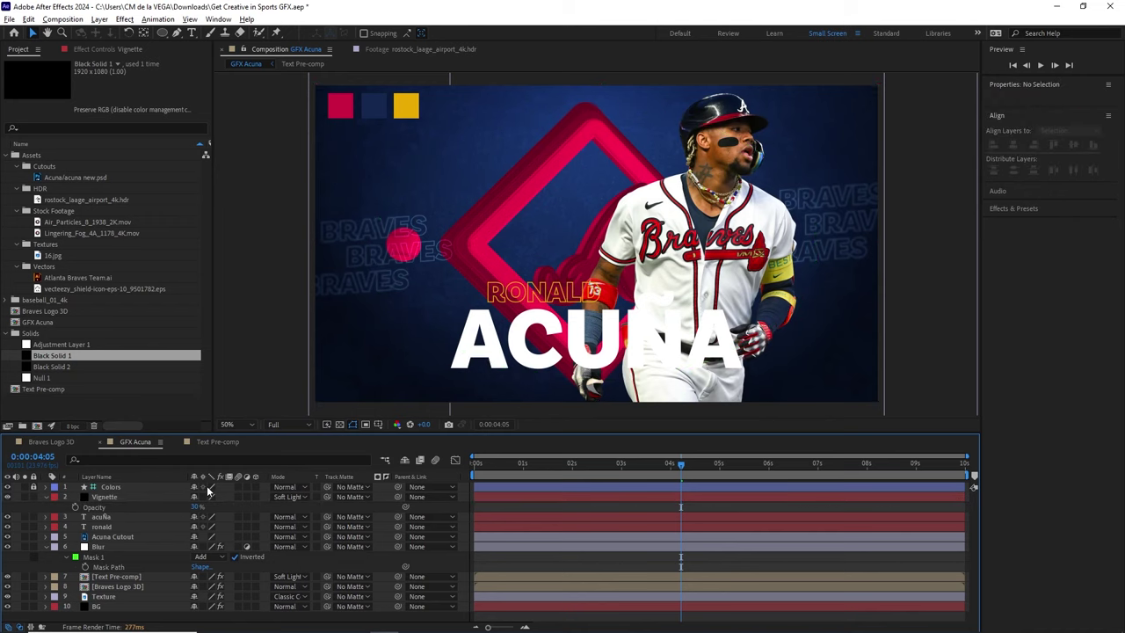
Step: Move the Vignette layer below the Acuna Cutout layer, directly above the Blur layer
{"action": "left_click", "coordinate": [47, 496]}
{"action": "left_click", "coordinate": [114, 497]}
{"action": "left_click_drag", "start_coordinate": [125, 525], "coordinate": [129, 539]}
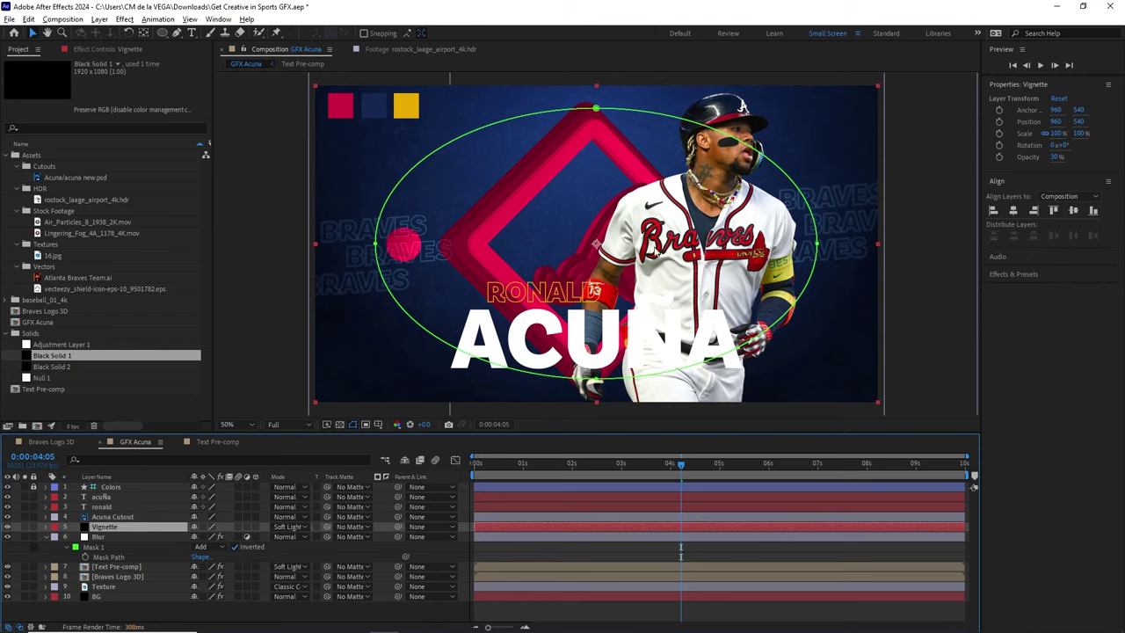
{"action": "left_click", "coordinate": [818, 409]}
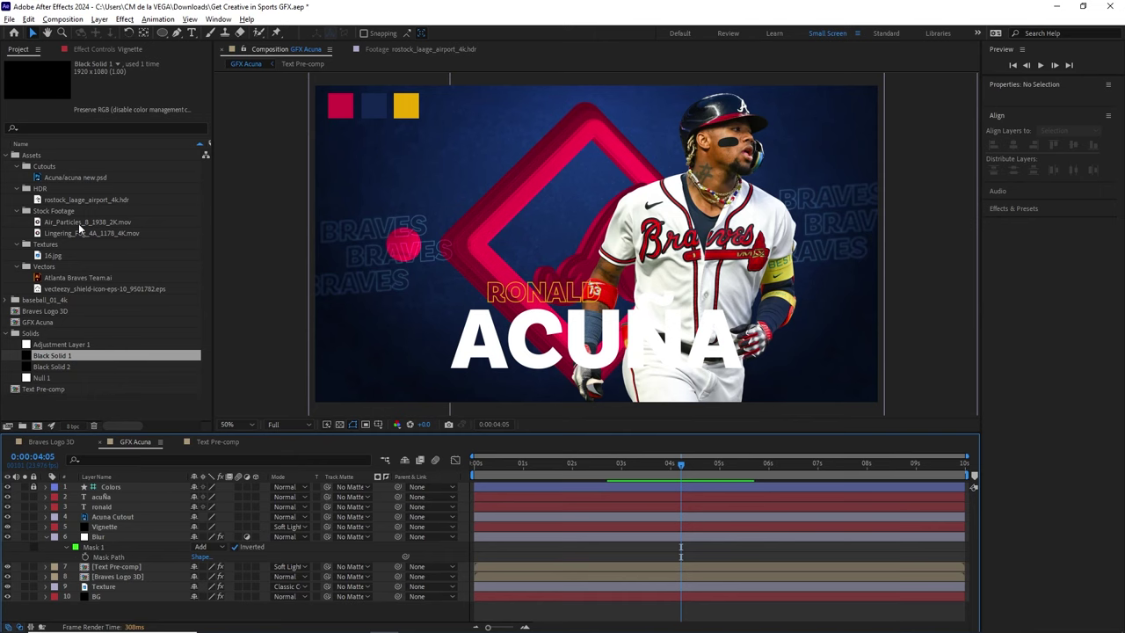
Step: Preview the Lingering_Fog_4A_1178_4K.mov and Air_Particles_8_1938_2K.mov stock footage, scrubbing through the fog clip
{"action": "double_click", "coordinate": [118, 232]}
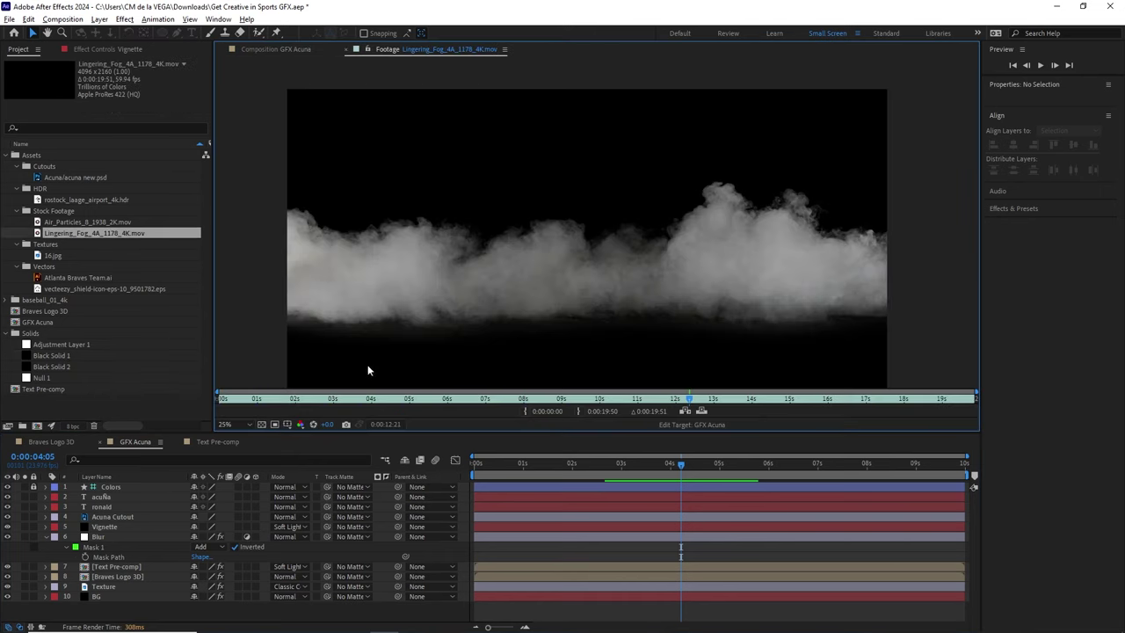
{"action": "left_click", "coordinate": [528, 400]}
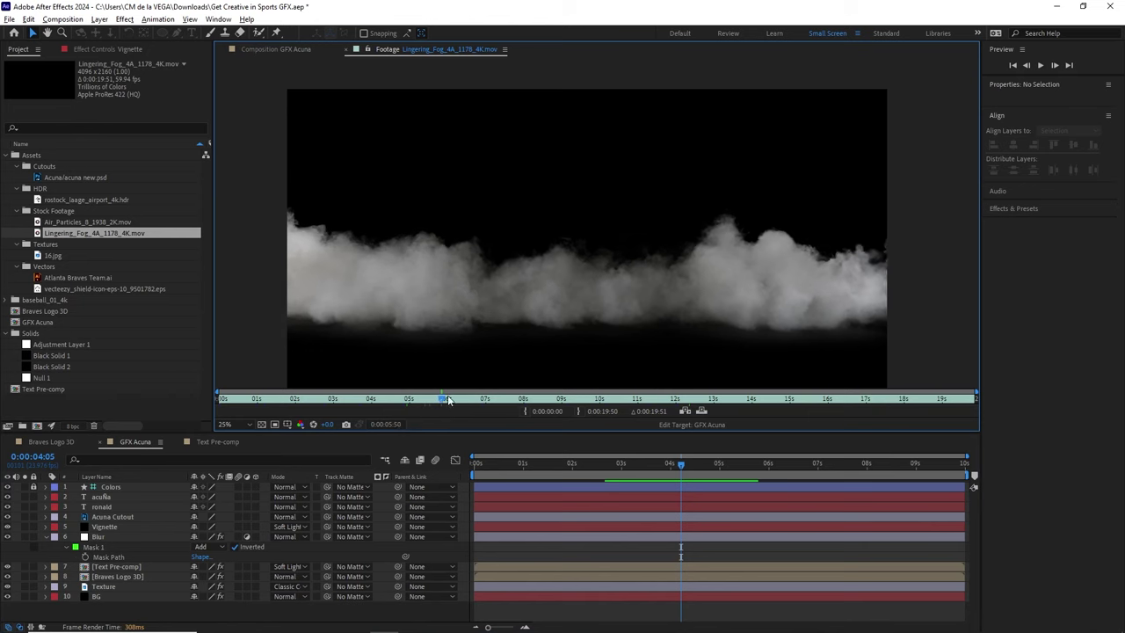
{"action": "left_click_drag", "start_coordinate": [532, 401], "coordinate": [675, 400]}
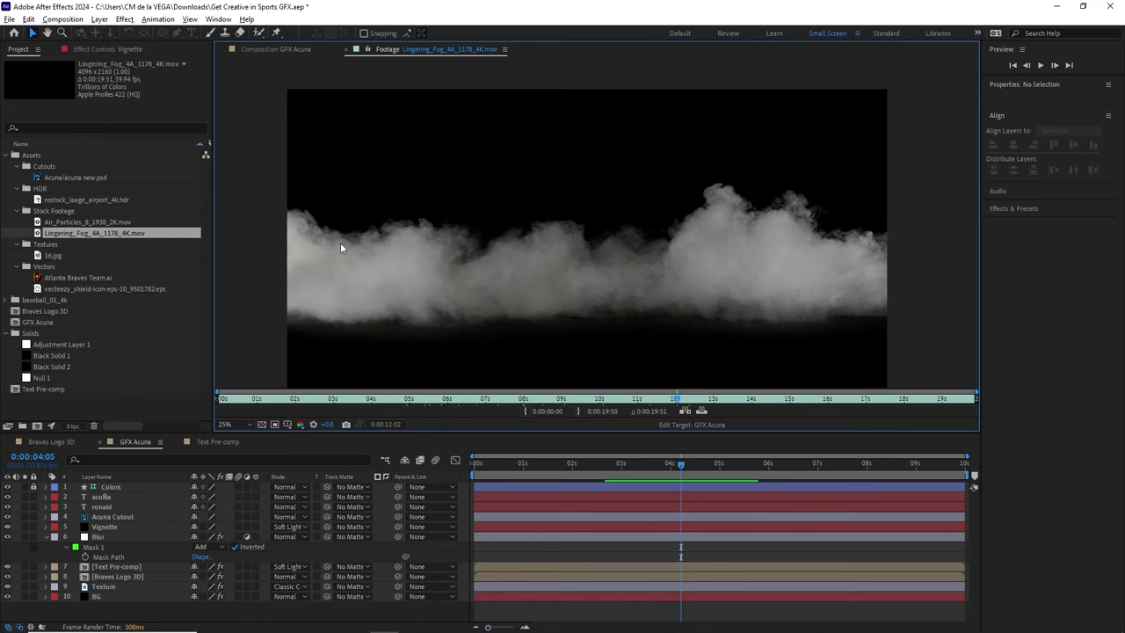
{"action": "double_click", "coordinate": [131, 223]}
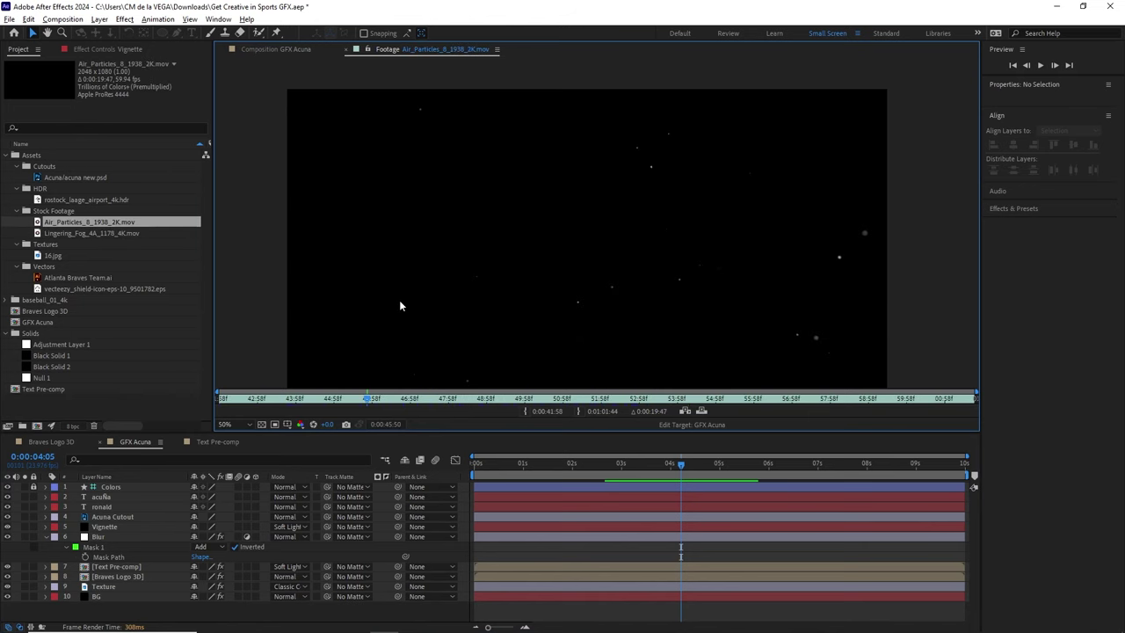
Step: Add Lingering_Fog_4A_1178_4K.mov to the GFX Acuna composition directly below the Braves Logo 3D layer
{"action": "left_click", "coordinate": [276, 49]}
{"action": "left_click_drag", "start_coordinate": [95, 234], "coordinate": [149, 586]}
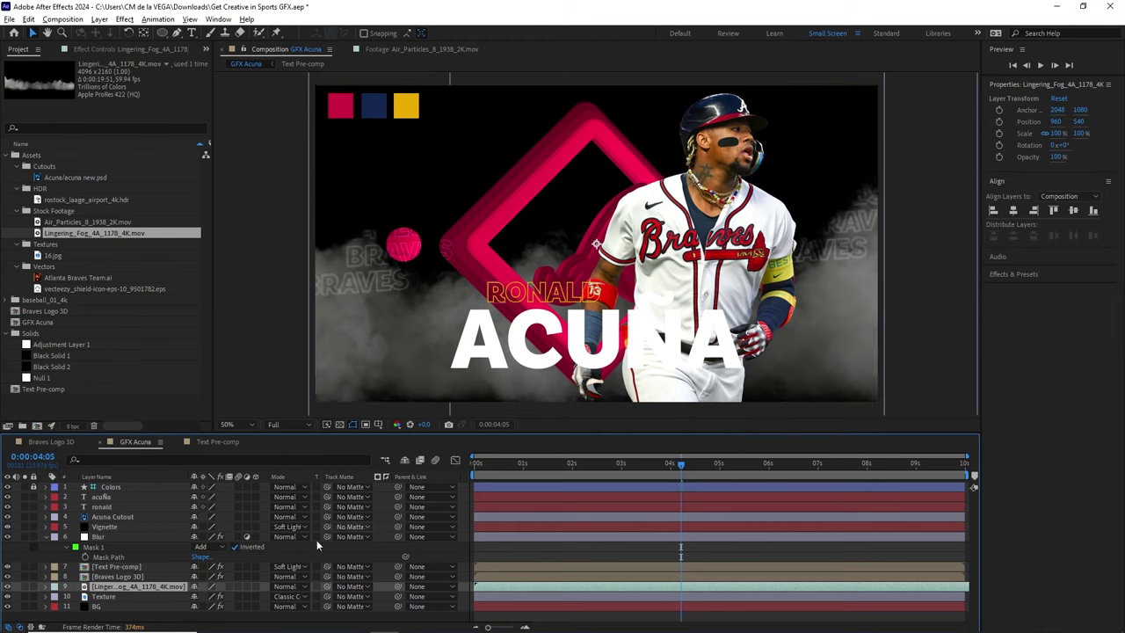
Step: Try the Add blending mode on the fog layer and undo the change
{"action": "left_click", "coordinate": [290, 587]}
{"action": "left_click", "coordinate": [321, 190]}
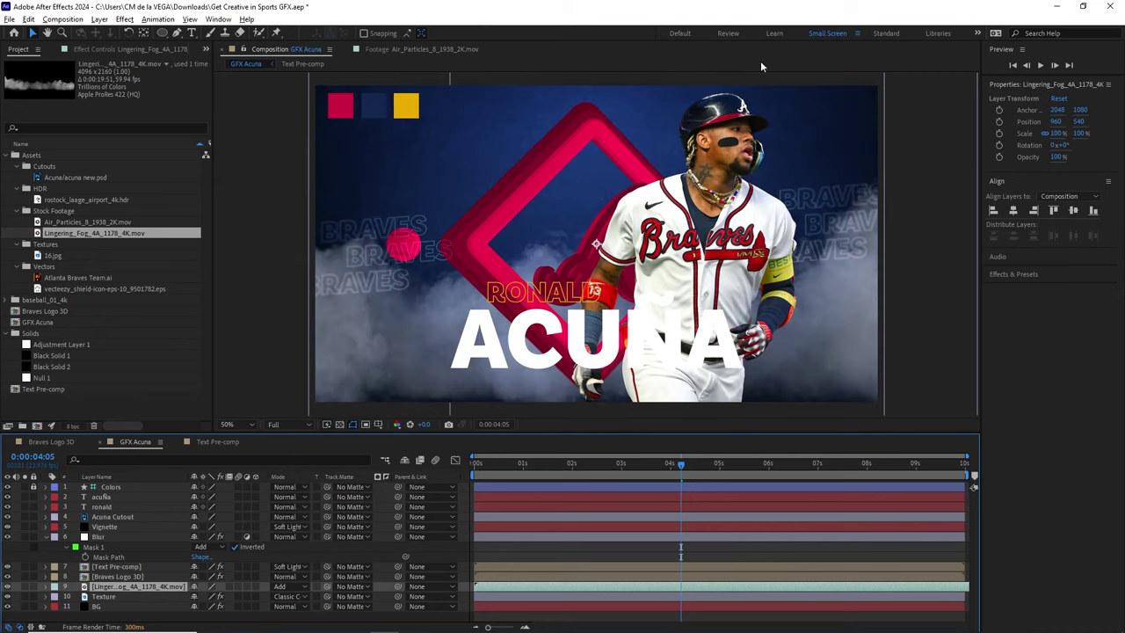
{"action": "key", "text": "ctrl+z"}
Step: Find the Alpha From Lightness (Unmult) preset and apply it to the fog layer to remove its black background
{"action": "left_click", "coordinate": [1000, 274]}
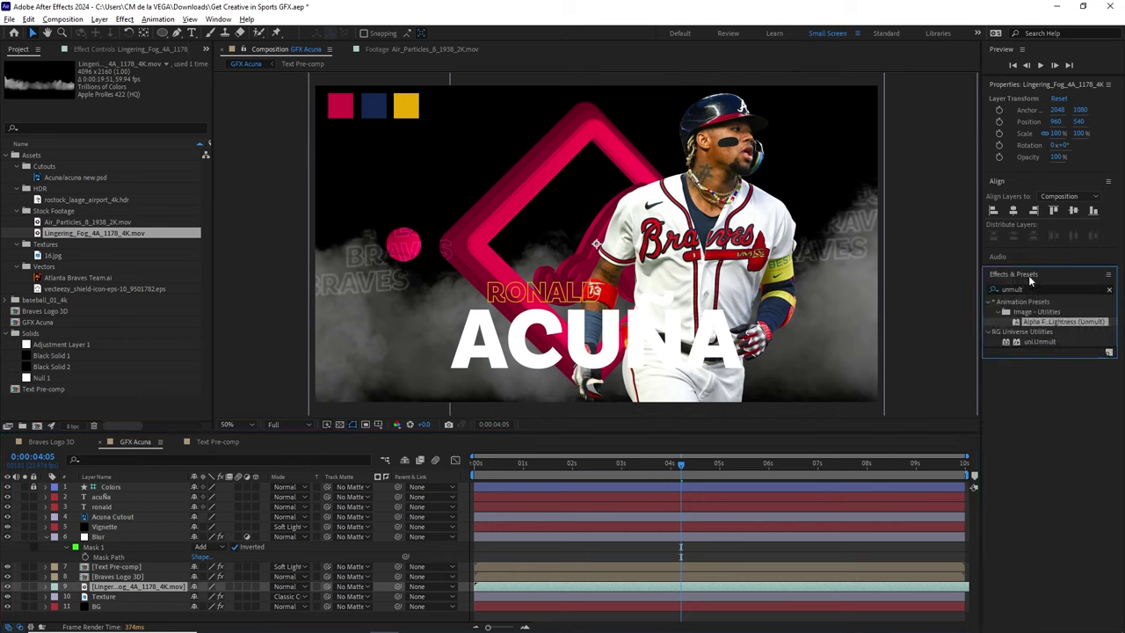
{"action": "left_click", "coordinate": [1024, 289]}
{"action": "type", "text": "unmu"}
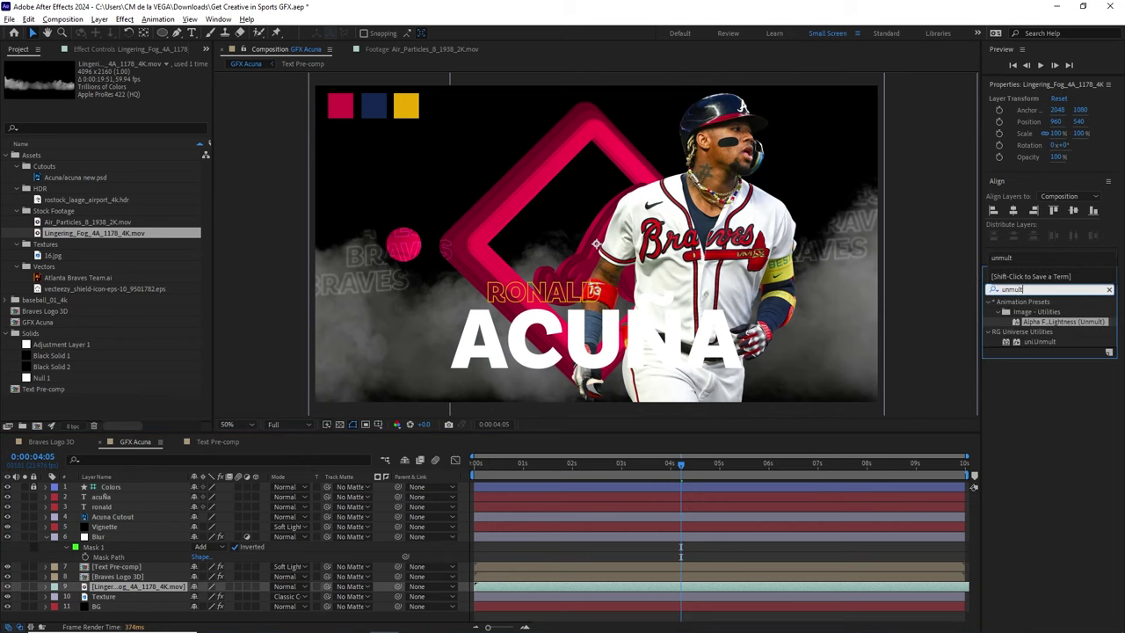
{"action": "left_click", "coordinate": [1025, 365]}
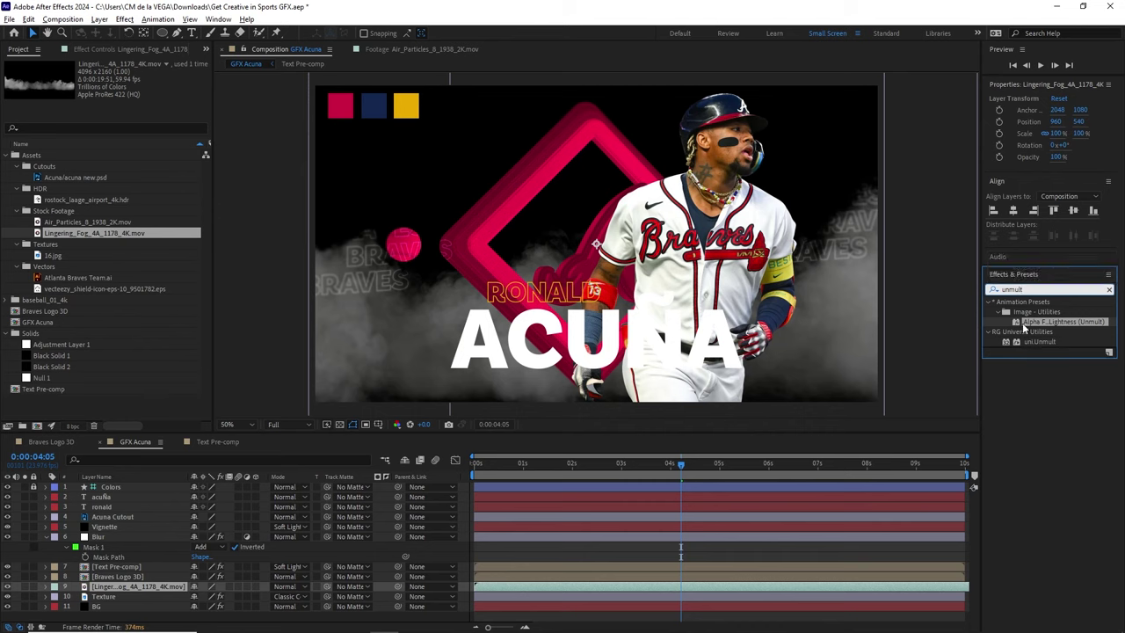
{"action": "left_click_drag", "start_coordinate": [1044, 325], "coordinate": [141, 587]}
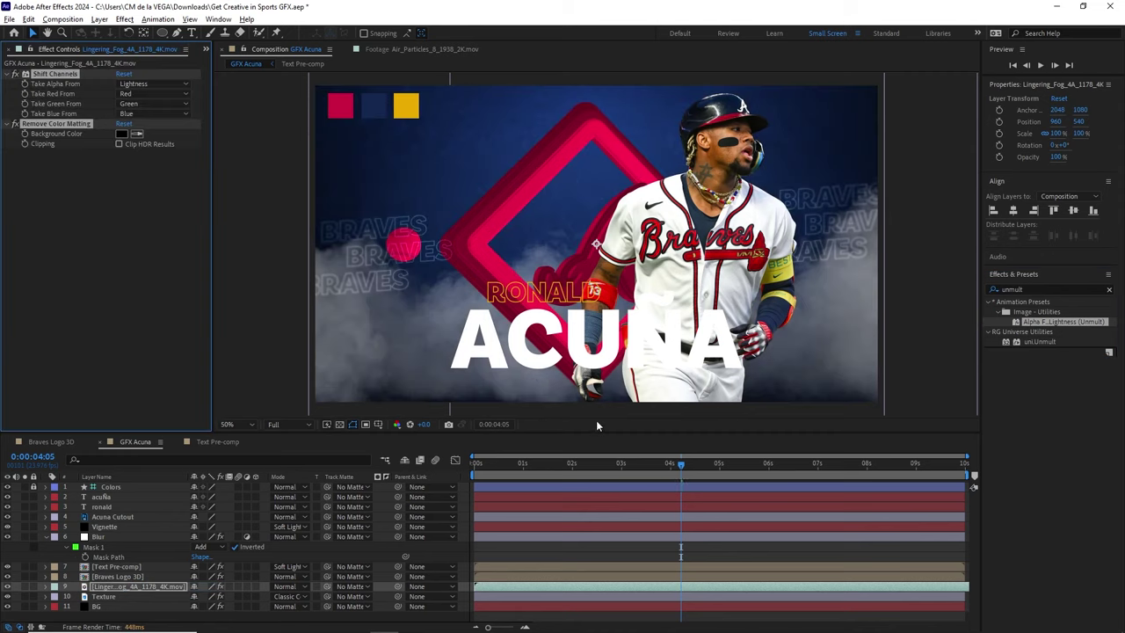
Step: Apply a Fill effect to the fog layer and sample its color from the navy swatch in the composition
{"action": "left_click", "coordinate": [124, 19]}
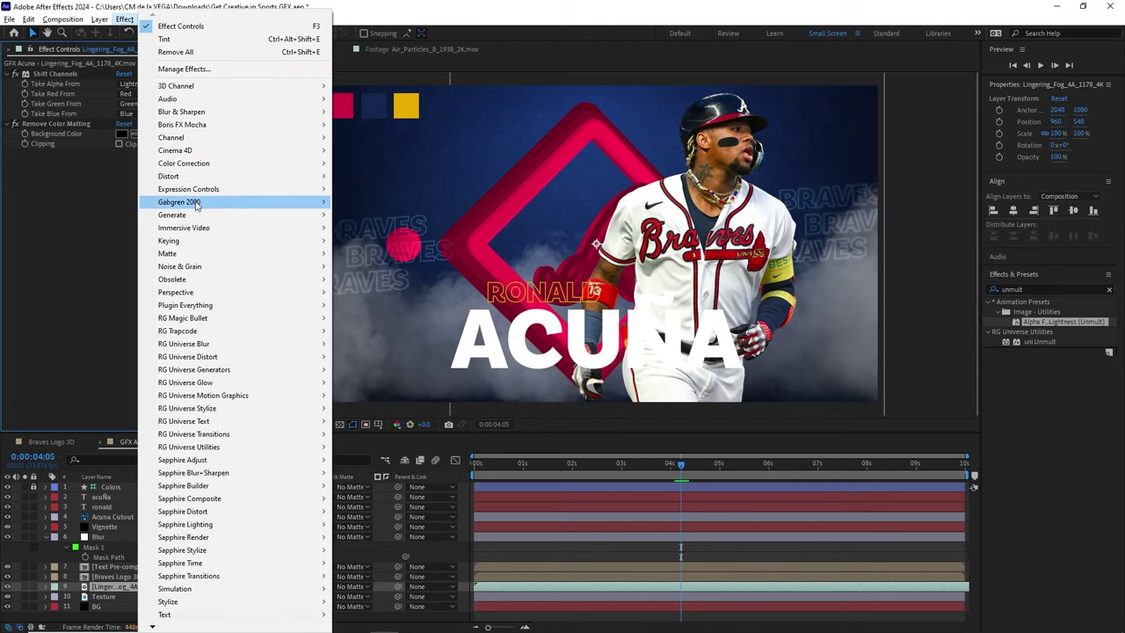
{"action": "mouse_move", "coordinate": [206, 216]}
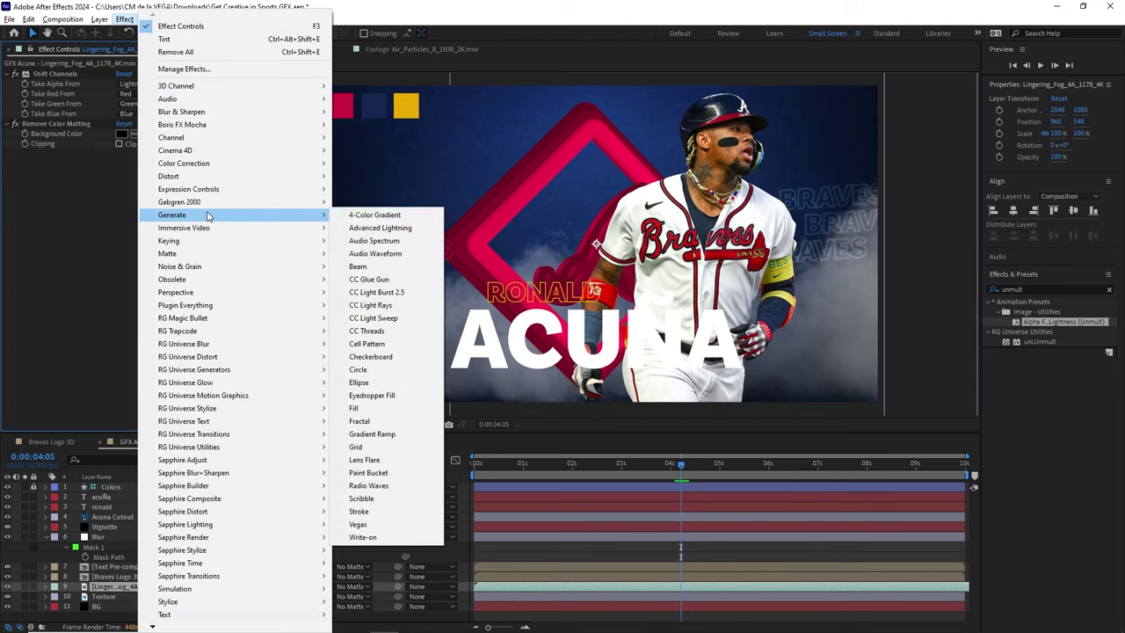
{"action": "left_click", "coordinate": [371, 409]}
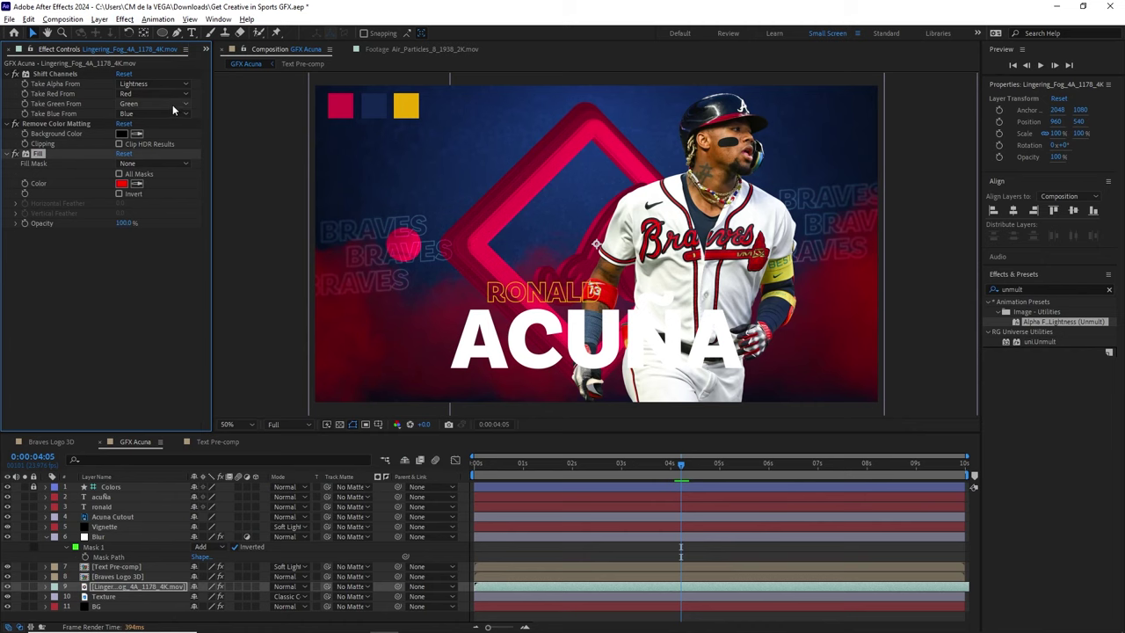
{"action": "left_click", "coordinate": [136, 183]}
{"action": "left_click", "coordinate": [377, 109]}
Step: Brighten the fog's fill color to a more saturated blue, about #2459C3
{"action": "left_click", "coordinate": [121, 183]}
{"action": "left_click_drag", "start_coordinate": [229, 439], "coordinate": [236, 392]}
{"action": "mouse_move", "coordinate": [308, 327]}
{"action": "left_mouse_down"}
{"action": "mouse_move", "coordinate": [215, 327]}
{"action": "mouse_move", "coordinate": [233, 340]}
{"action": "left_mouse_up"}
{"action": "left_click_drag", "start_coordinate": [161, 396], "coordinate": [164, 386]}
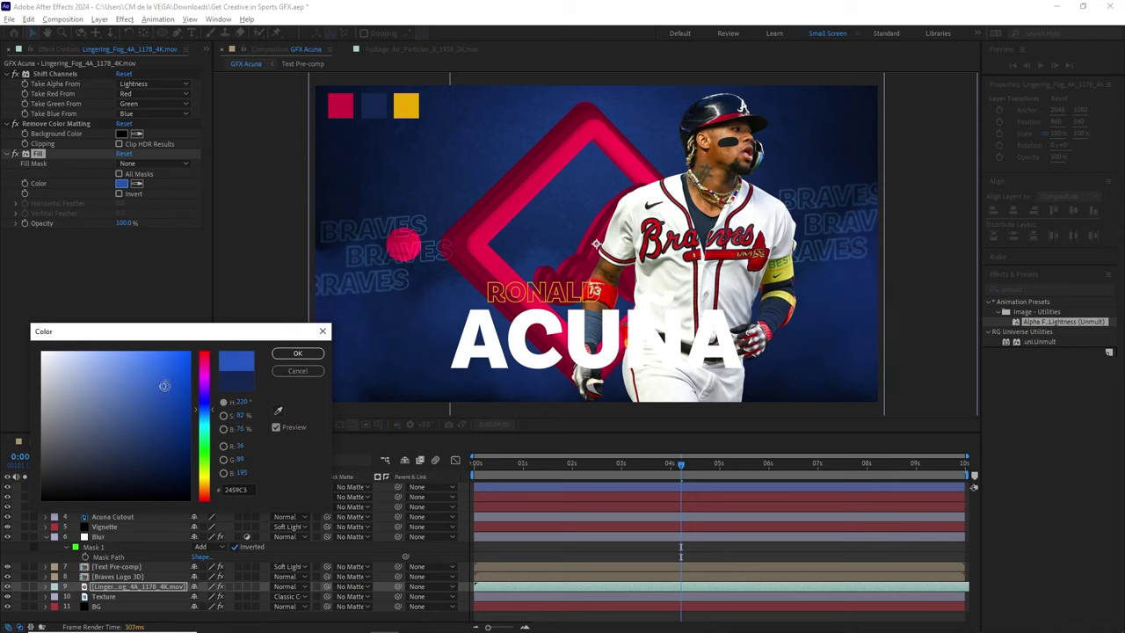
{"action": "left_click", "coordinate": [298, 352]}
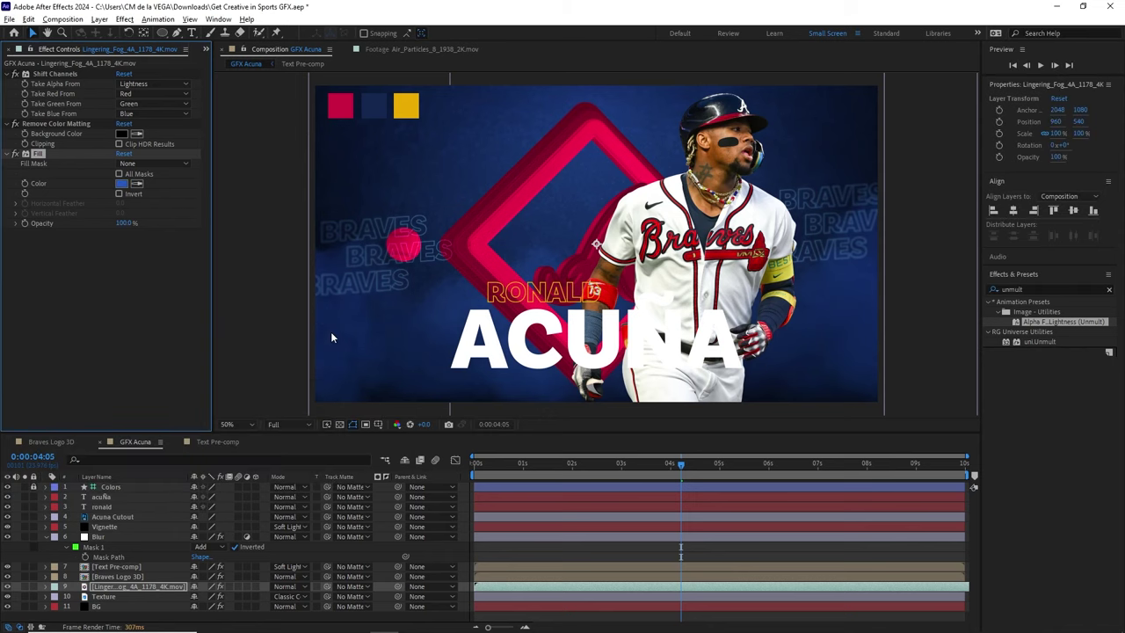
Step: Add Air_Particles_8_1938_2K.mov from the Stock Footage folder to GFX Acuna directly above the fog layer
{"action": "left_click", "coordinate": [206, 48]}
{"action": "left_click", "coordinate": [246, 64]}
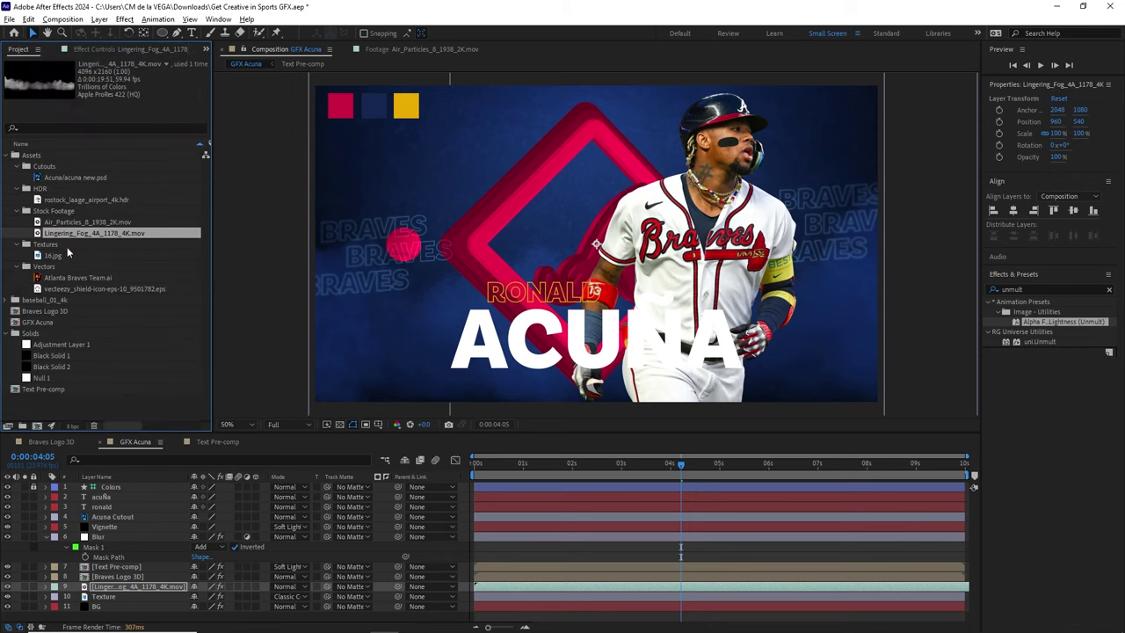
{"action": "left_click", "coordinate": [88, 222]}
{"action": "left_click_drag", "start_coordinate": [88, 229], "coordinate": [133, 586]}
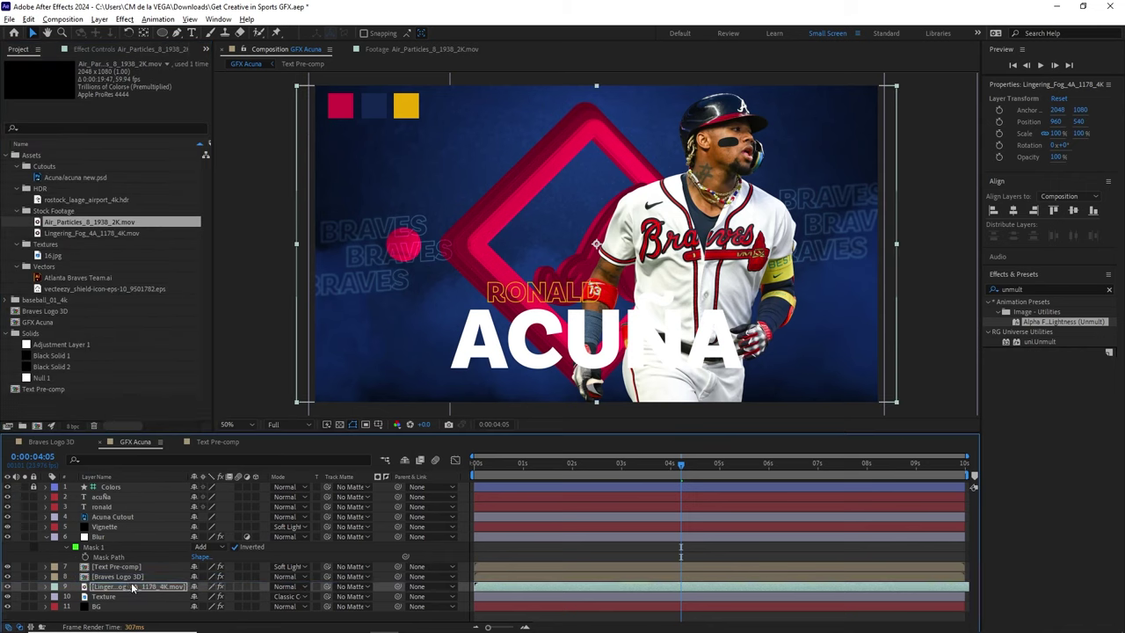
Step: Rename the fog footage layer Fog and the air particles footage layer Particles
{"action": "left_click", "coordinate": [134, 597]}
{"action": "key", "text": "Return"}
{"action": "type", "text": "Fog"}
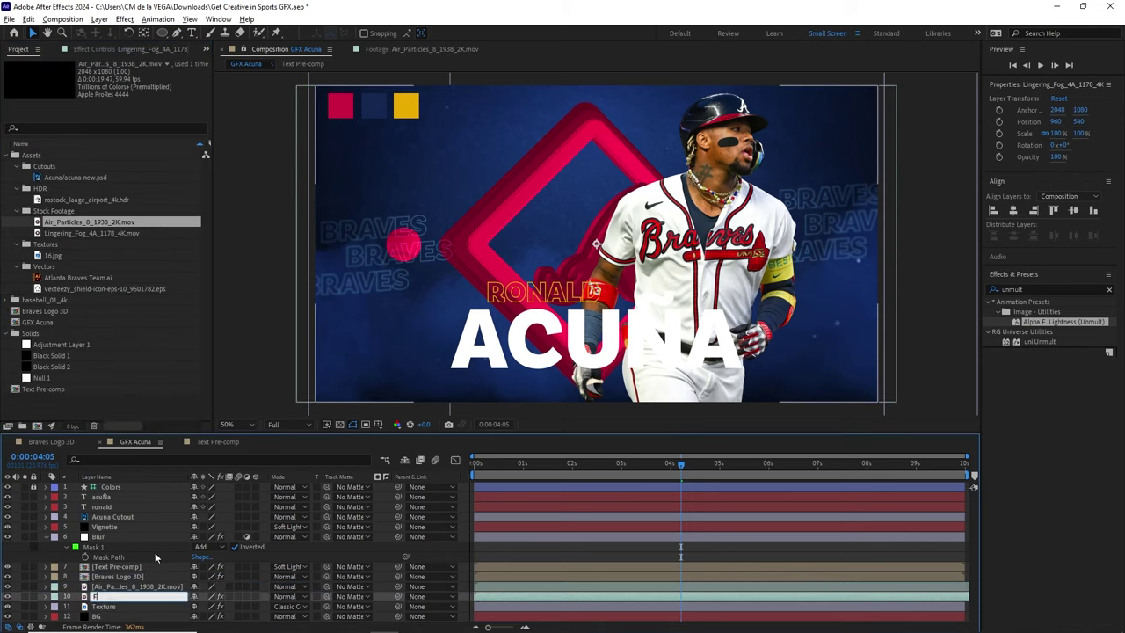
{"action": "key", "text": "Return"}
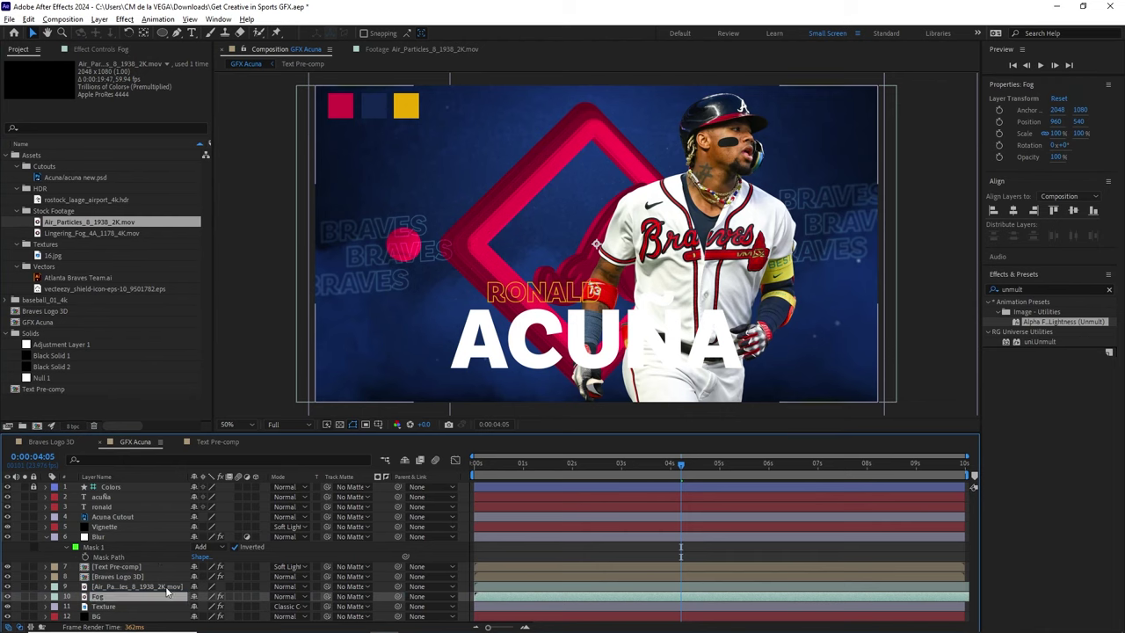
{"action": "key", "text": "ctrl+Up"}
{"action": "key", "text": "Return"}
{"action": "type", "text": "Particles"}
{"action": "key", "text": "Return"}
Step: Scrub through the timeline to examine the Fog and Particles layers in motion, and collapse the revealed layer properties
{"action": "left_click_drag", "start_coordinate": [559, 464], "coordinate": [836, 465]}
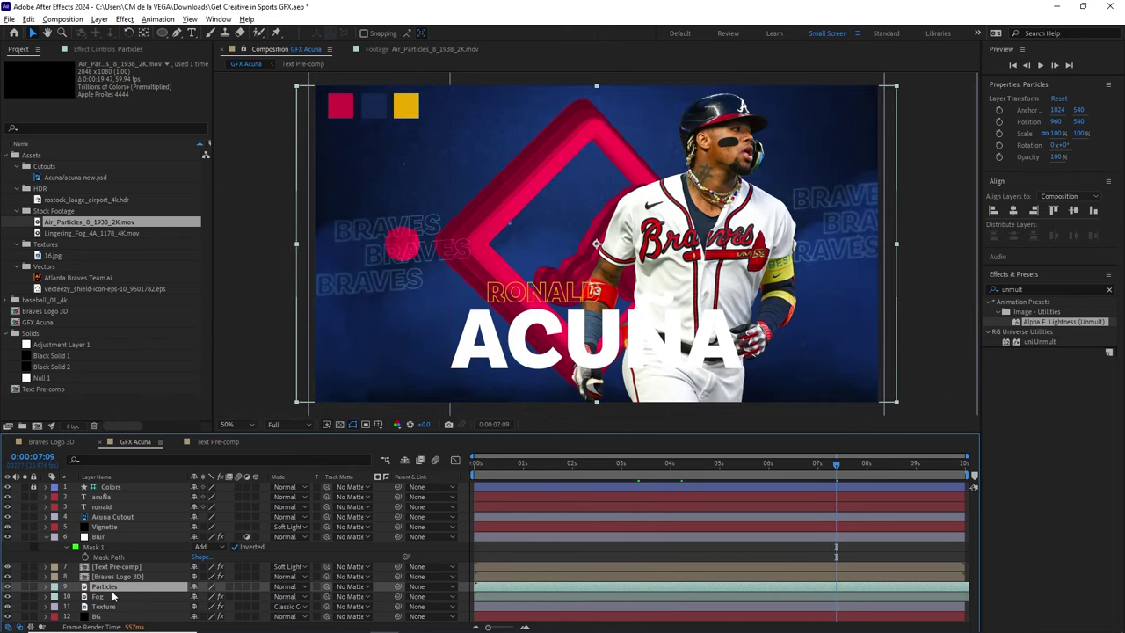
{"action": "left_click", "coordinate": [847, 598]}
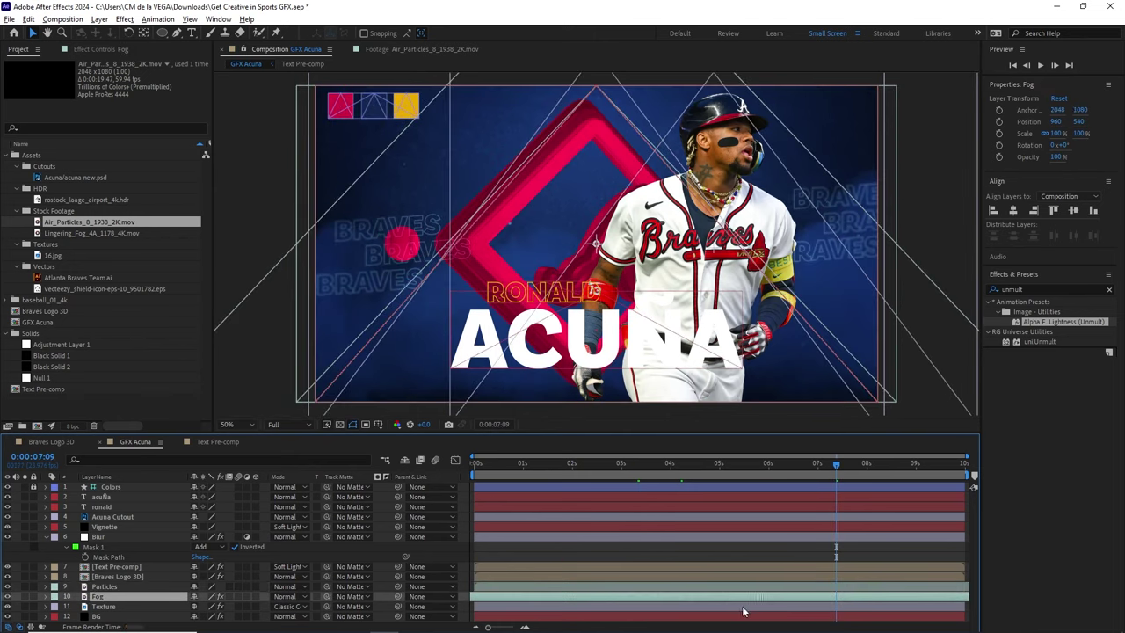
{"action": "left_click", "coordinate": [847, 586]}
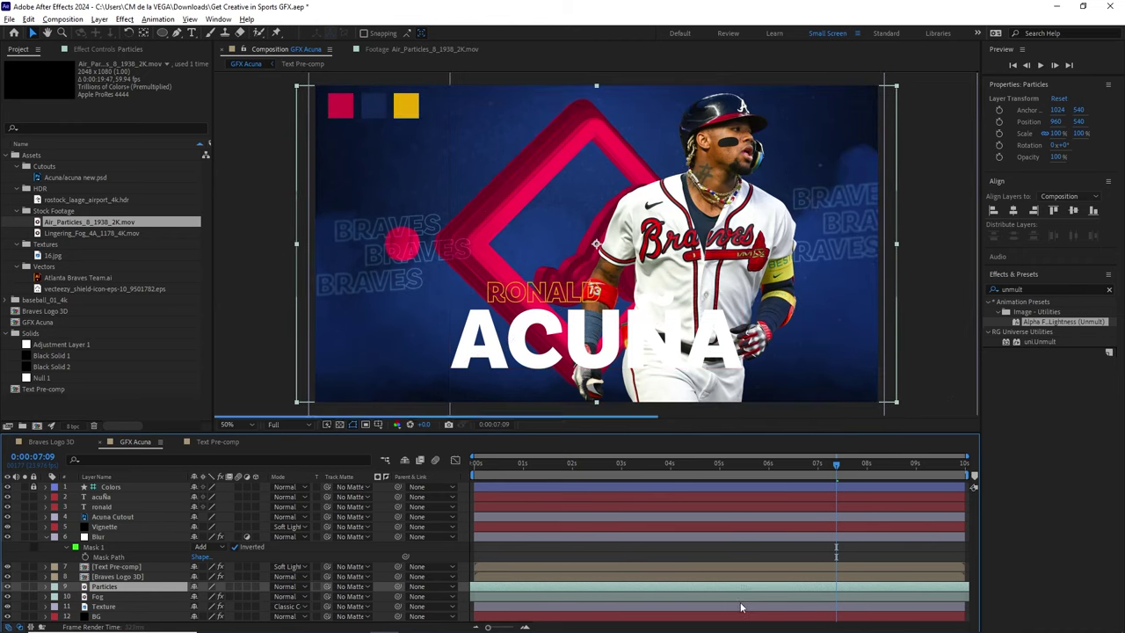
{"action": "left_click_drag", "start_coordinate": [476, 470], "coordinate": [564, 466]}
{"action": "key", "text": "u"}
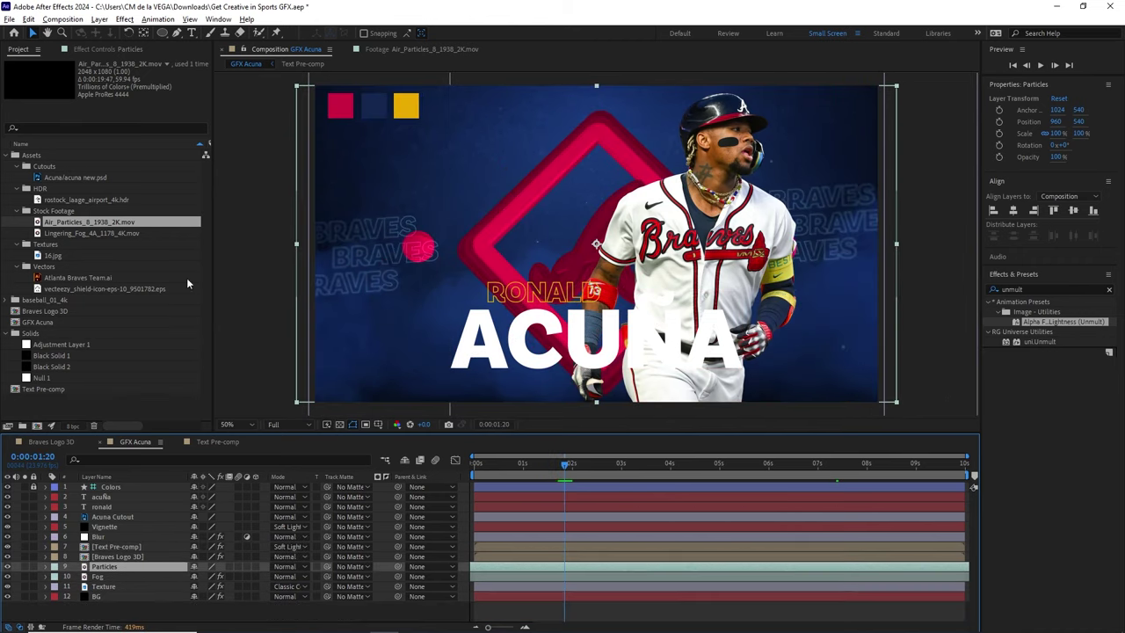
Step: Switch to the browser to examine the MNF Logo Sizzle reference frame, and return to After Effects
{"action": "key", "text": "alt+Tab"}
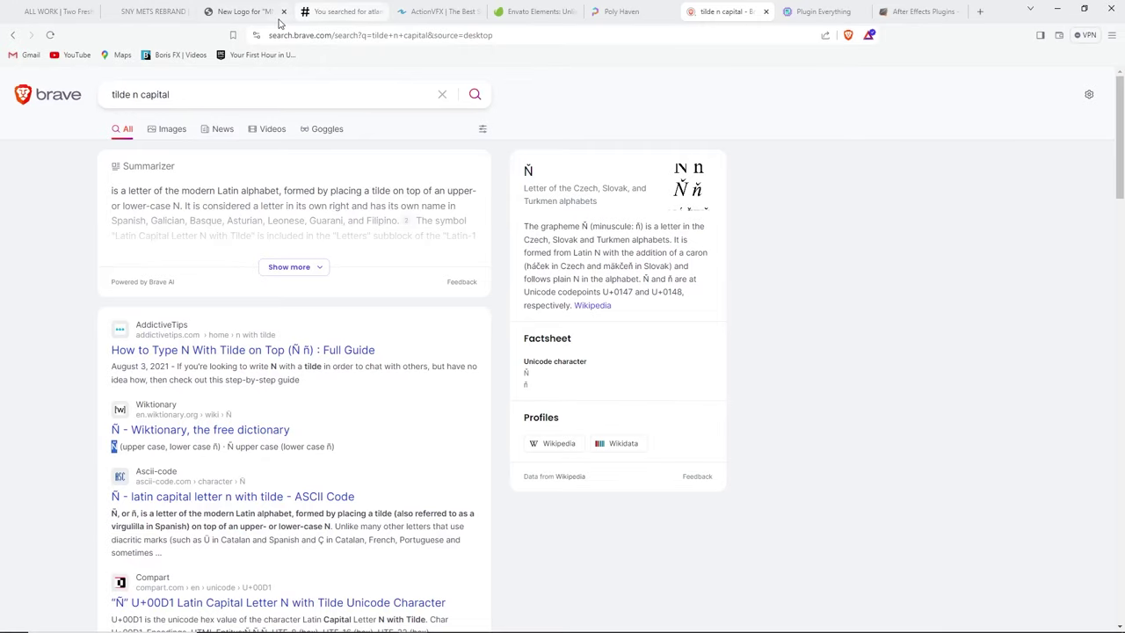
{"action": "left_click", "coordinate": [251, 11]}
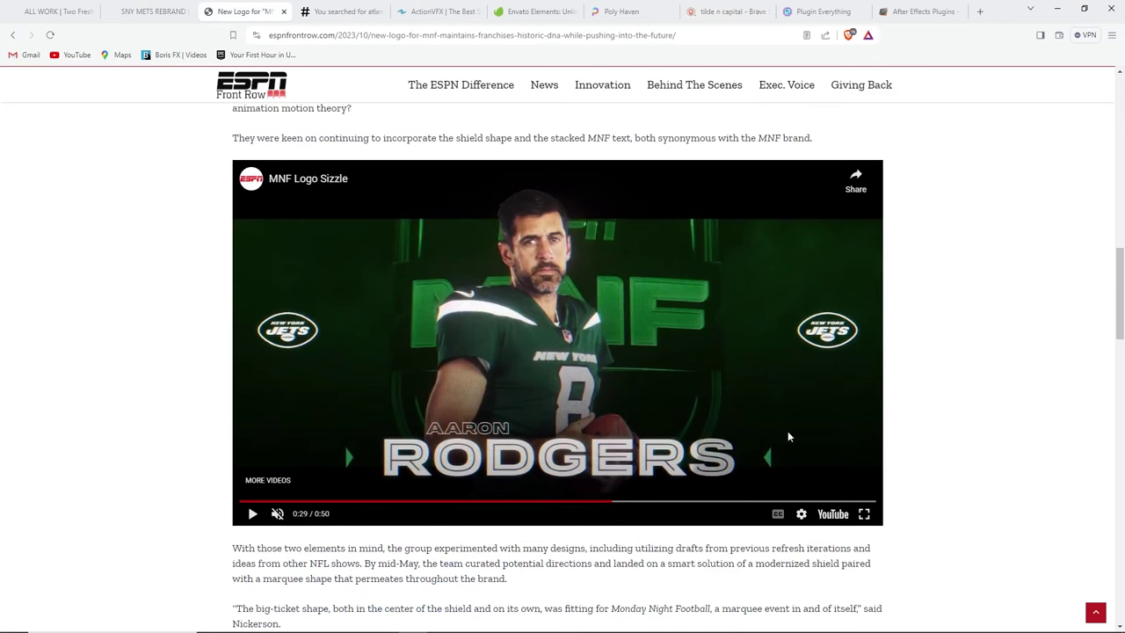
{"action": "left_click", "coordinate": [1057, 8]}
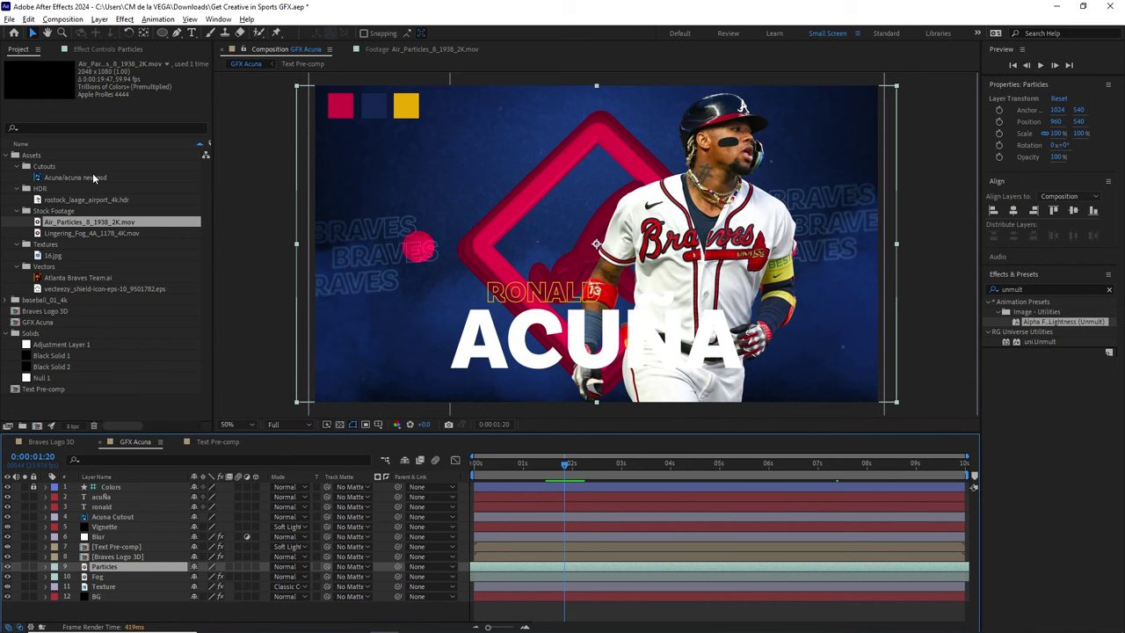
Step: Preview vecteezy_shield-icon-eps-10_9501782.eps and add it to GFX Acuna as the top layer, centered beside the start of the ACUÑA title
{"action": "left_click", "coordinate": [104, 291]}
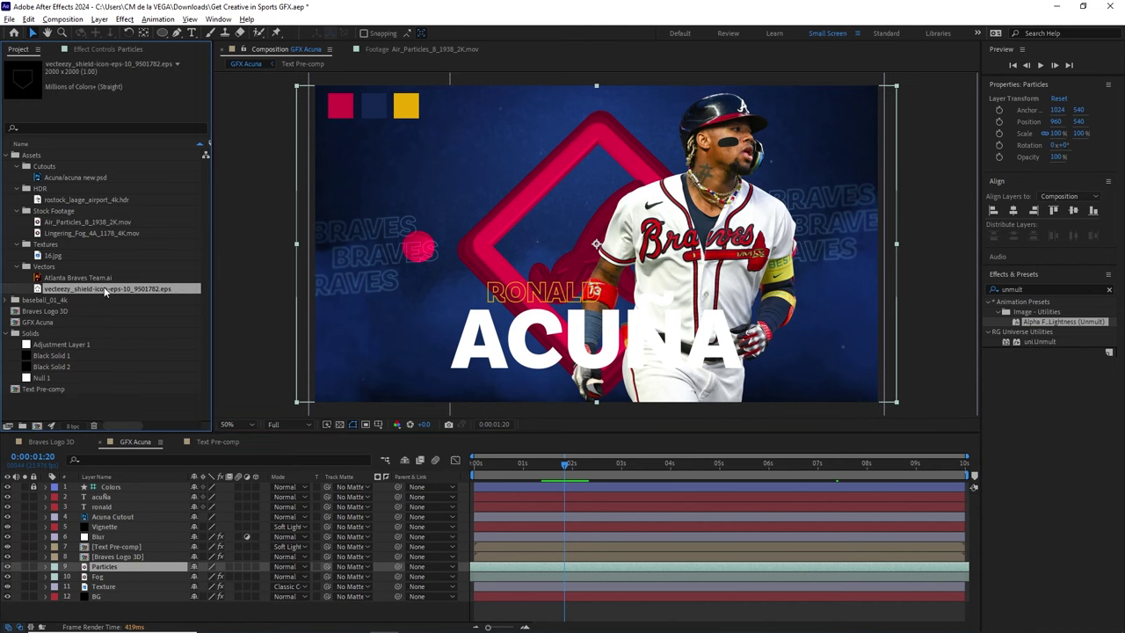
{"action": "double_click", "coordinate": [106, 291]}
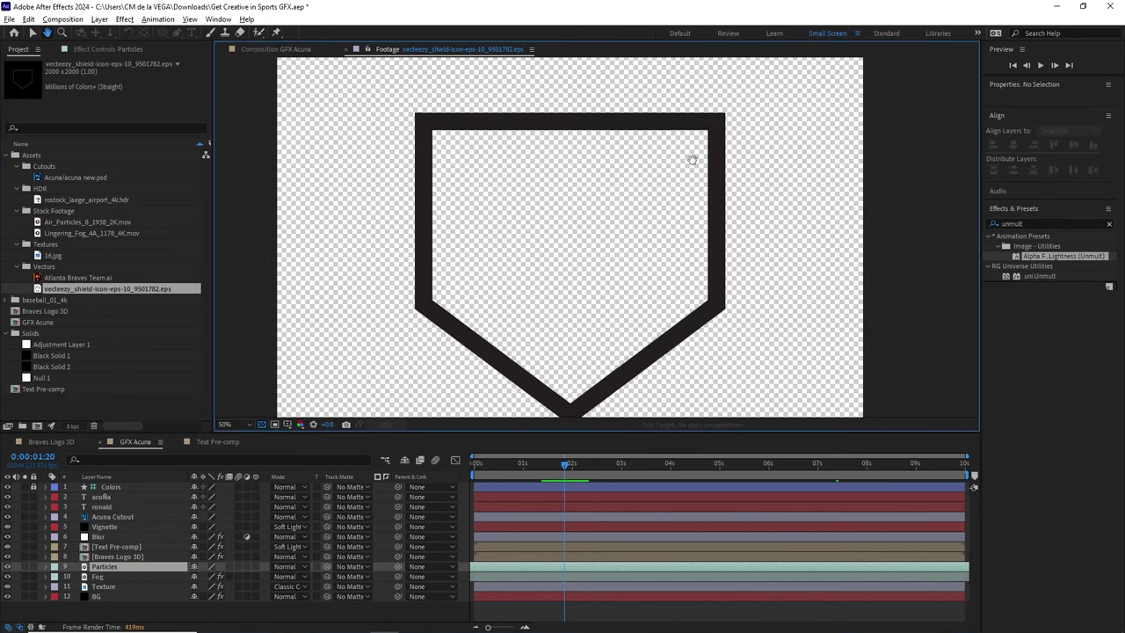
{"action": "left_click", "coordinate": [278, 50]}
{"action": "left_click_drag", "start_coordinate": [99, 295], "coordinate": [426, 359]}
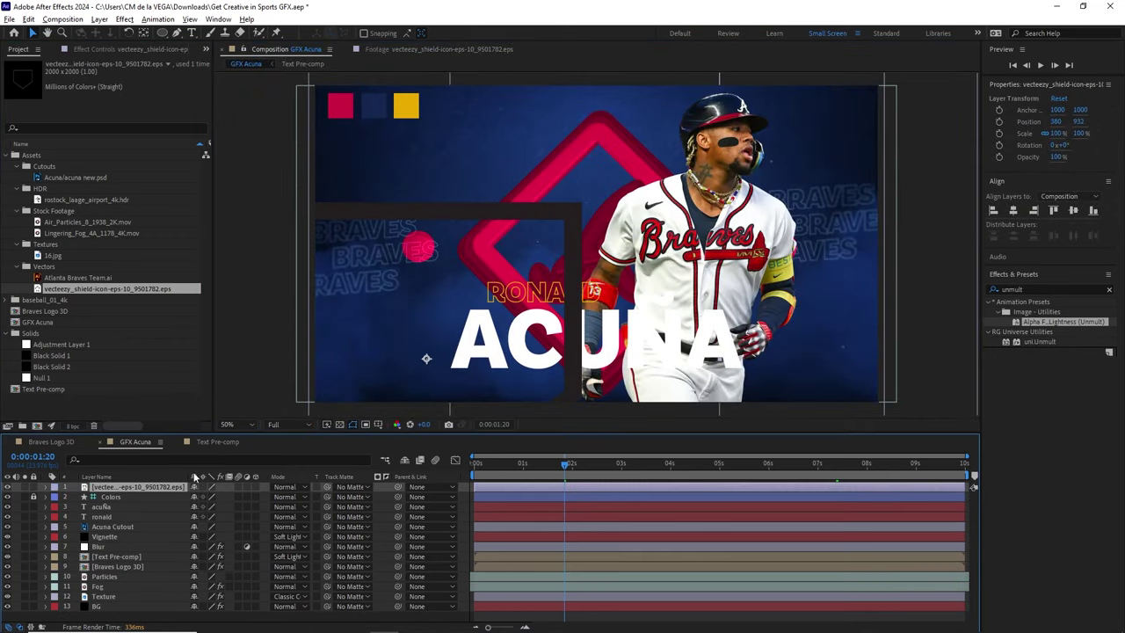
Step: Rename the shield icon layer homeplate and set its scale to 7%
{"action": "key", "text": "Return"}
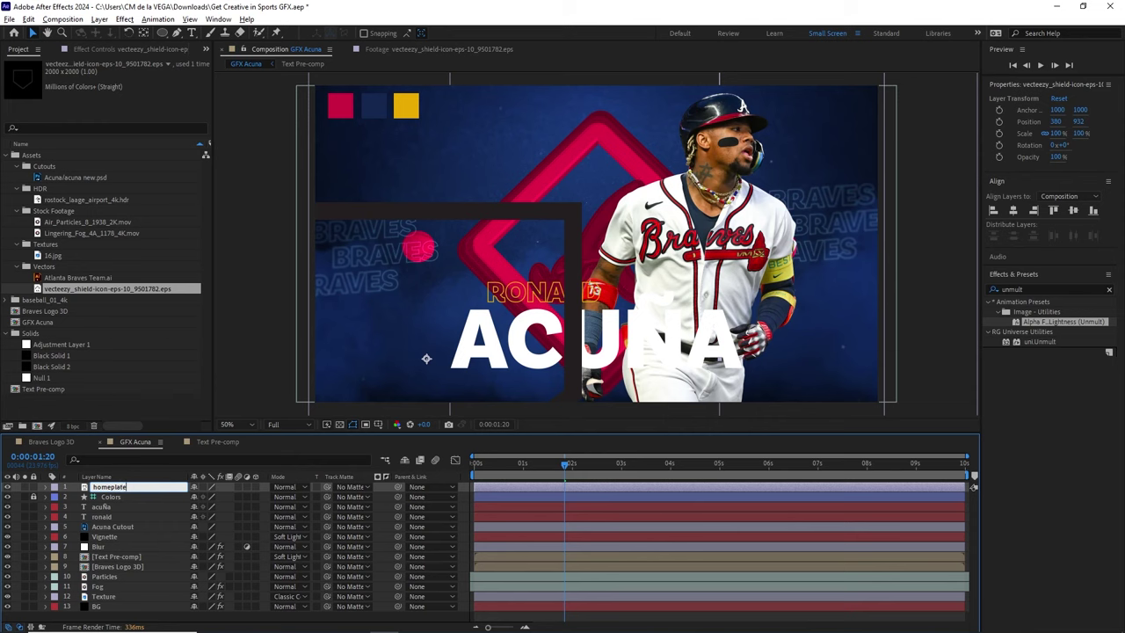
{"action": "key", "text": "Return"}
{"action": "type", "text": "s7"}
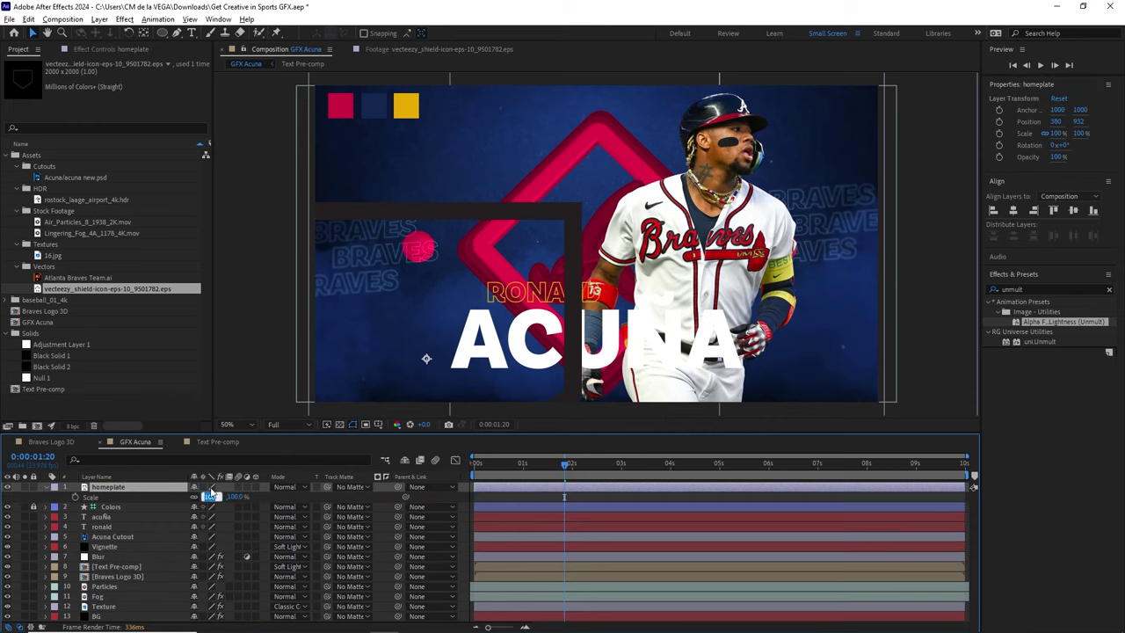
{"action": "key", "text": "Return"}
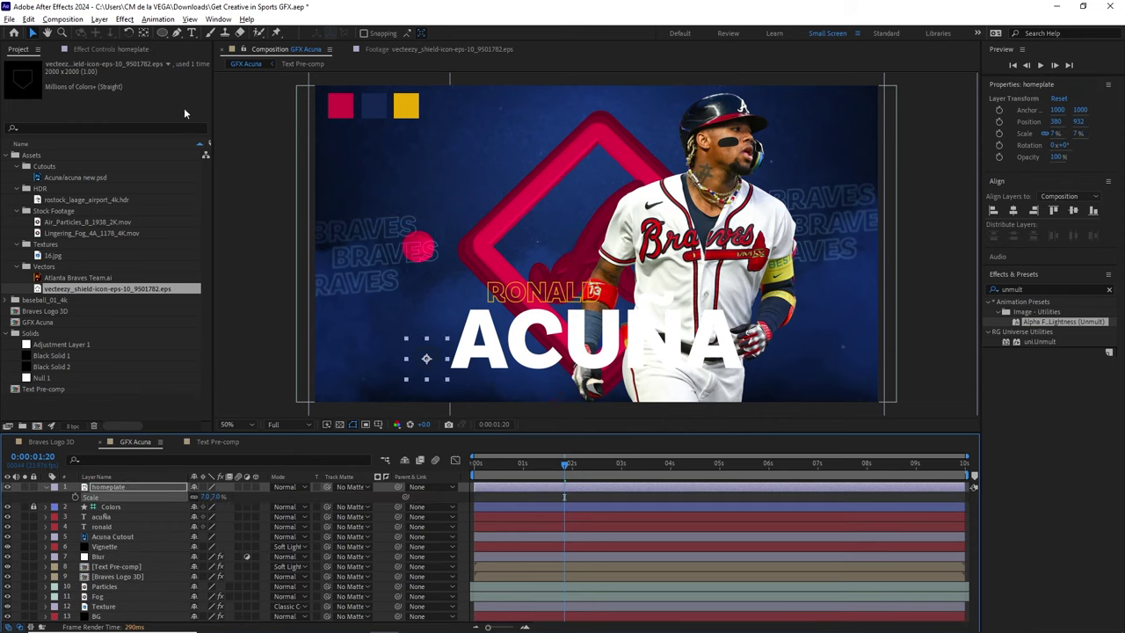
Step: Apply a Fill effect to the homeplate layer and sample its colour from the crimson palette swatch
{"action": "left_click", "coordinate": [124, 18]}
{"action": "mouse_move", "coordinate": [316, 219]}
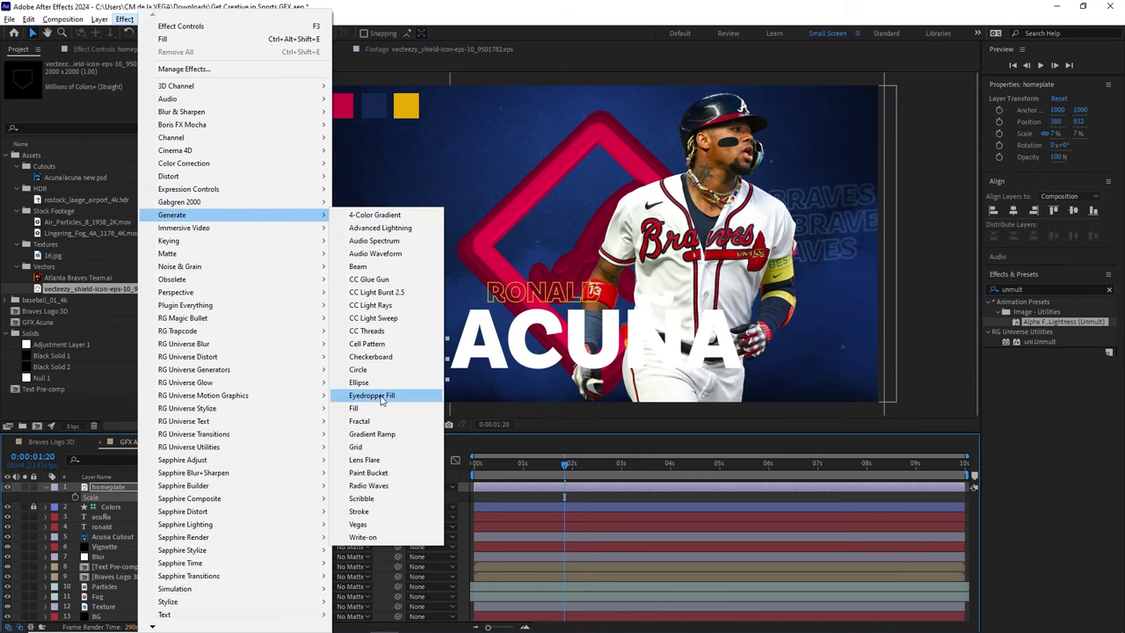
{"action": "left_click", "coordinate": [354, 408]}
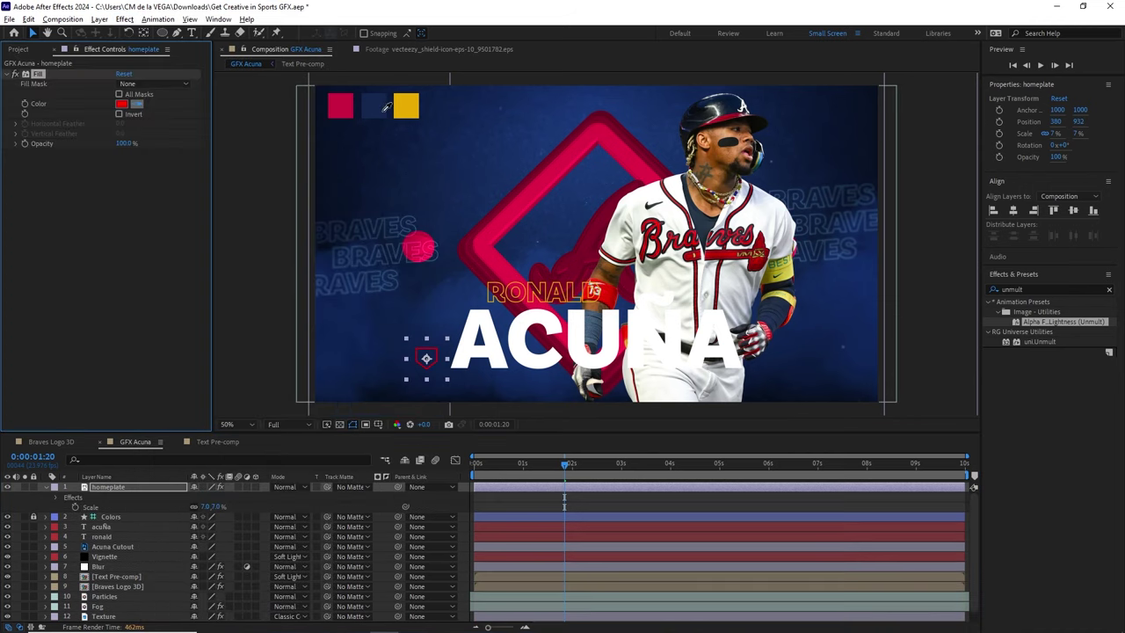
{"action": "left_click", "coordinate": [348, 106]}
Step: Raise the homeplate icon to position 380, 852, then duplicate it and place the copy past the end of the ACUÑA title at 1514, 852
{"action": "left_click", "coordinate": [434, 359]}
{"action": "left_click_drag", "start_coordinate": [436, 358], "coordinate": [438, 336]}
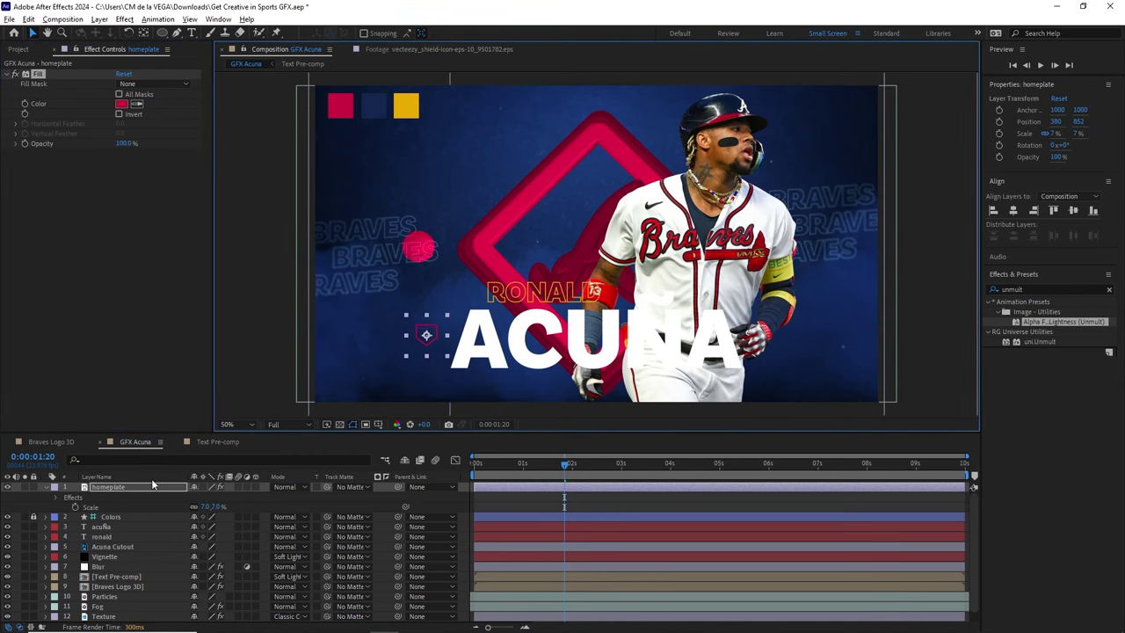
{"action": "key", "text": "ctrl+d"}
{"action": "left_click_drag", "start_coordinate": [436, 336], "coordinate": [777, 334]}
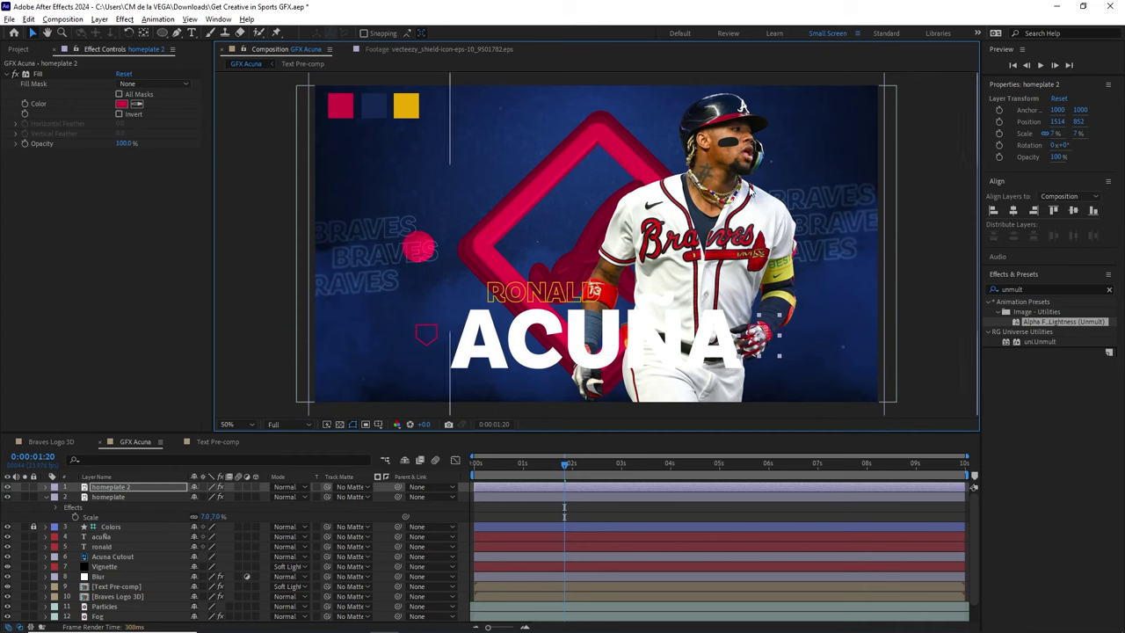
Step: Apply the Linear Wipe effect to the Acuna Cutout layer and set its wipe angle to 0°
{"action": "left_click", "coordinate": [128, 557]}
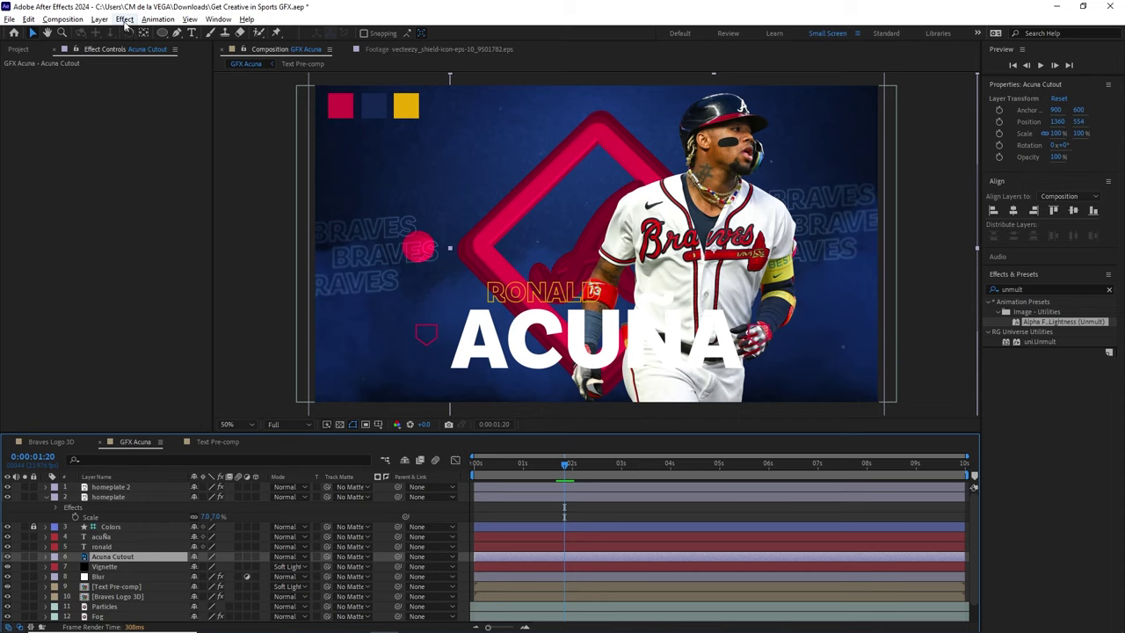
{"action": "left_click", "coordinate": [125, 19]}
{"action": "mouse_move", "coordinate": [235, 602]}
{"action": "scroll", "coordinate": [226, 615], "scroll_direction": "down", "scroll_amount": 3}
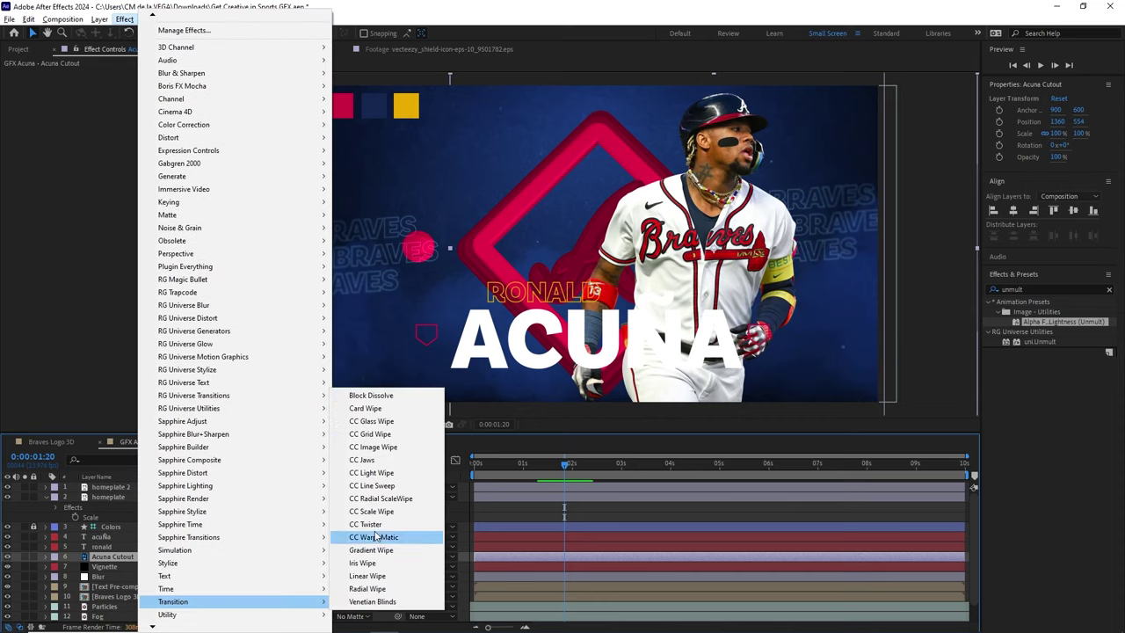
{"action": "left_click", "coordinate": [398, 577]}
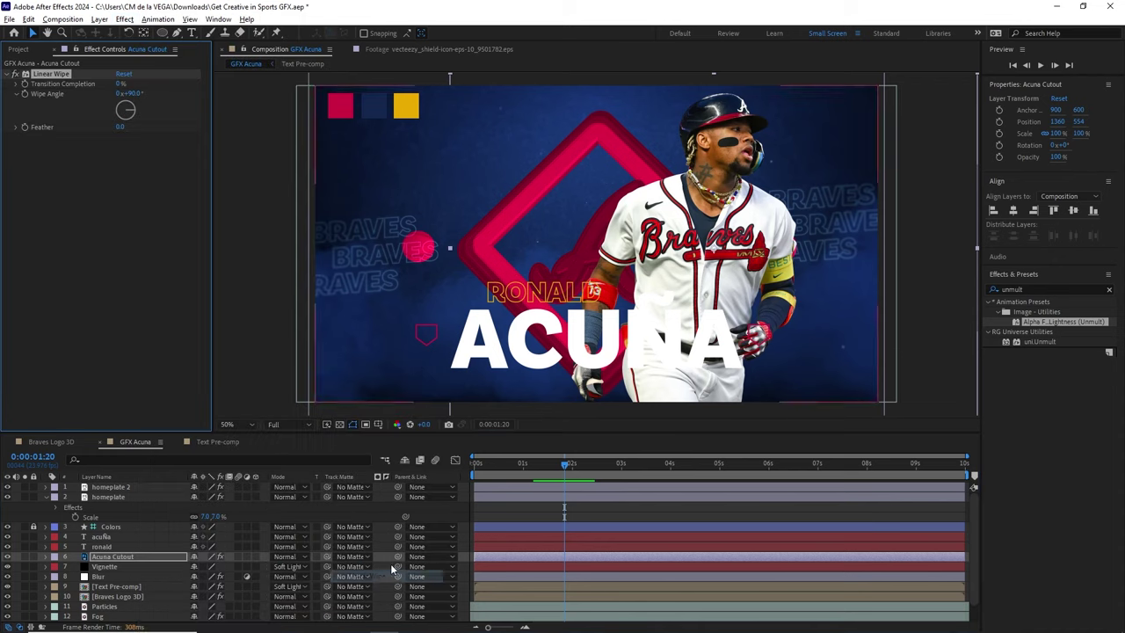
{"action": "left_click", "coordinate": [130, 94]}
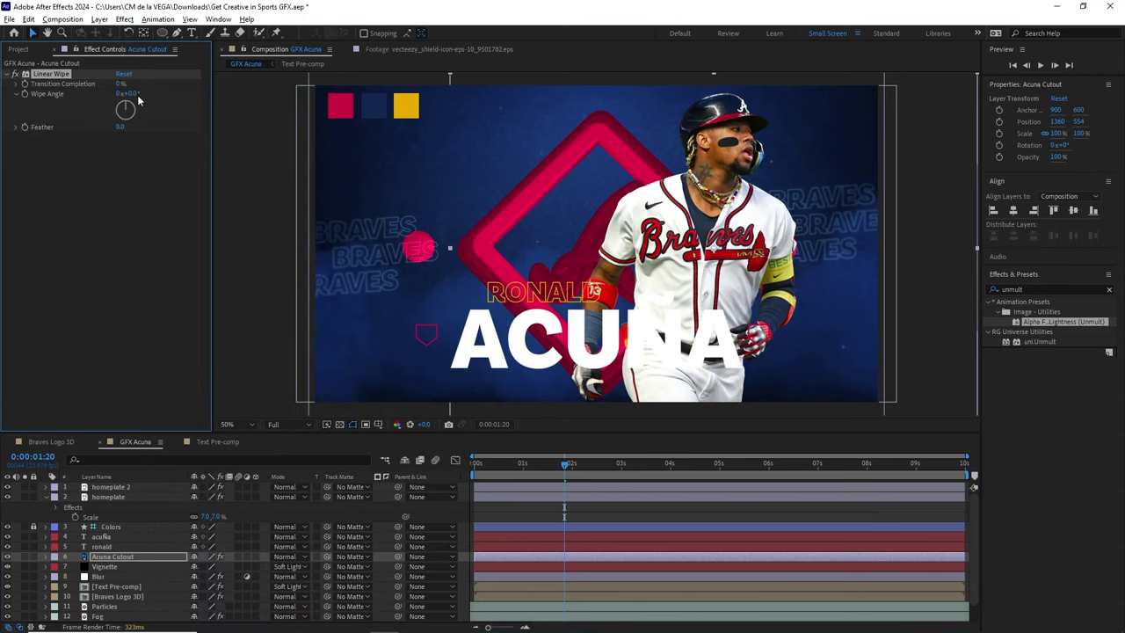
Step: Set the Acuna Cutout's Linear Wipe to 20% transition completion with a feather of 200
{"action": "left_click_drag", "start_coordinate": [116, 84], "coordinate": [141, 82]}
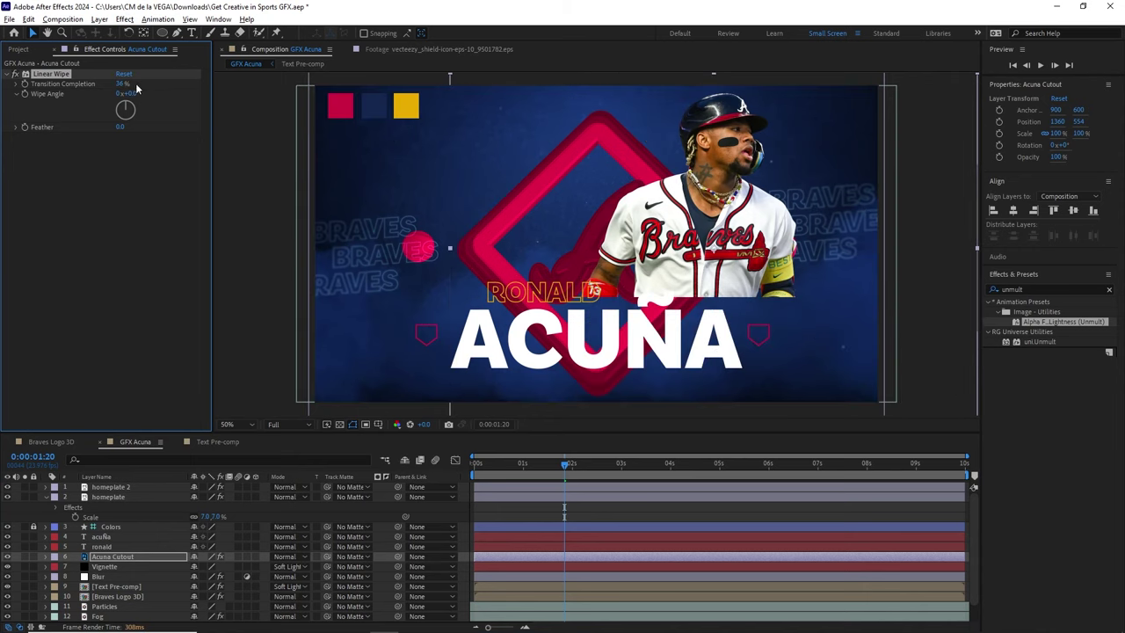
{"action": "left_click", "coordinate": [127, 83]}
{"action": "type", "text": "20"}
{"action": "key", "text": "Tab"}
{"action": "key", "text": "Tab"}
{"action": "key", "text": "Tab"}
{"action": "type", "text": "200"}
{"action": "key", "text": "Return"}
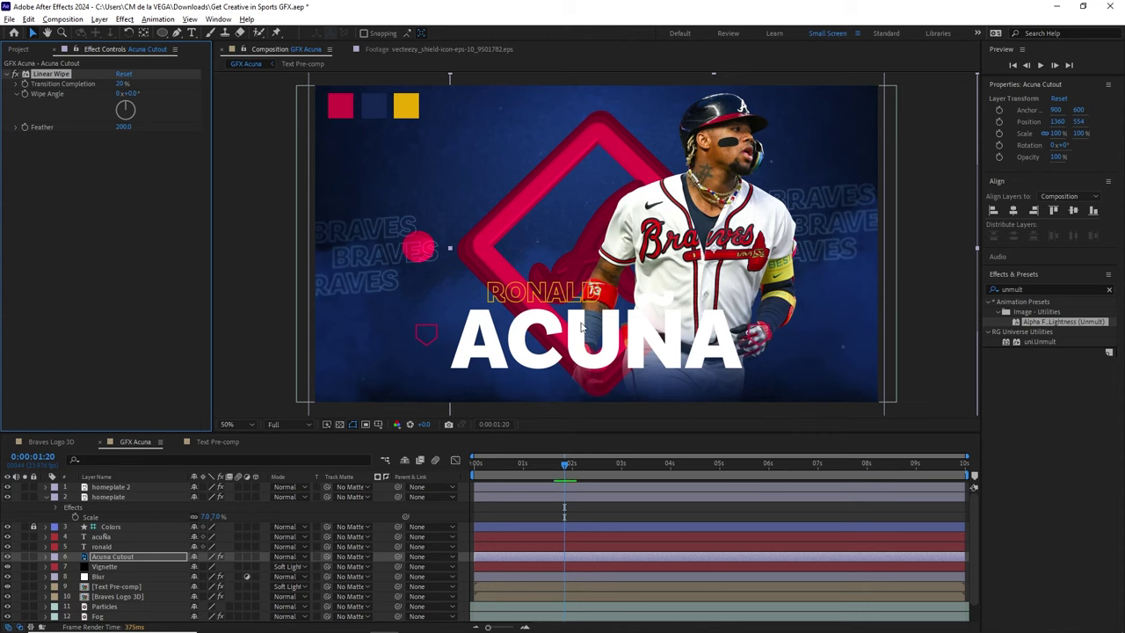
Step: Duplicate the Acuna Cutout layer, rename the copy hand, and delete its Linear Wipe effect
{"action": "left_click", "coordinate": [132, 557]}
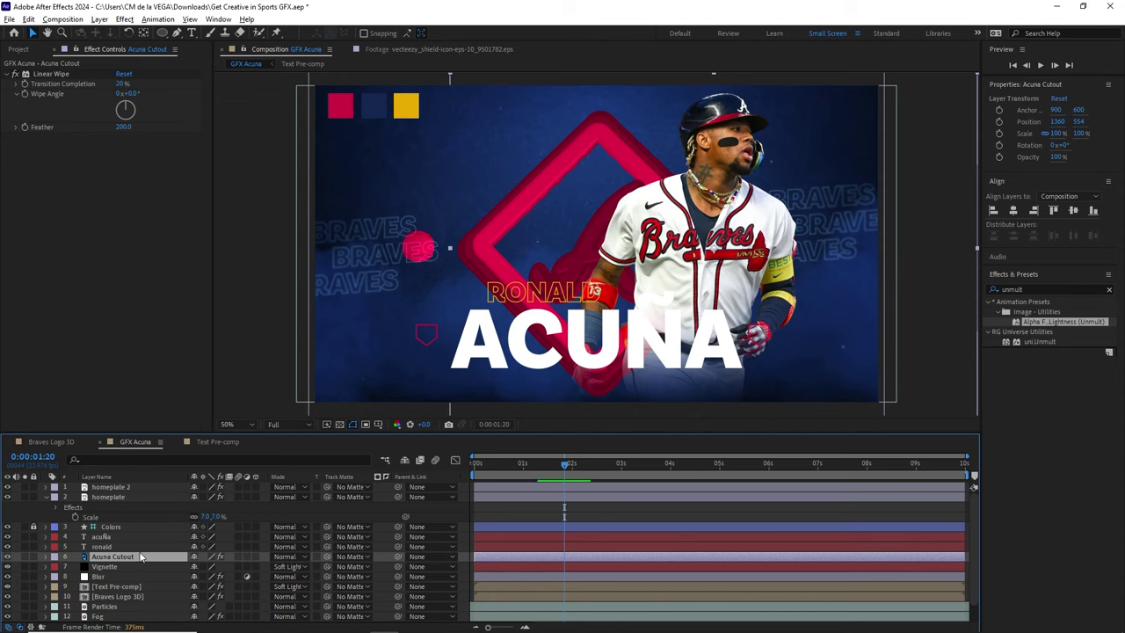
{"action": "key", "text": "ctrl+d"}
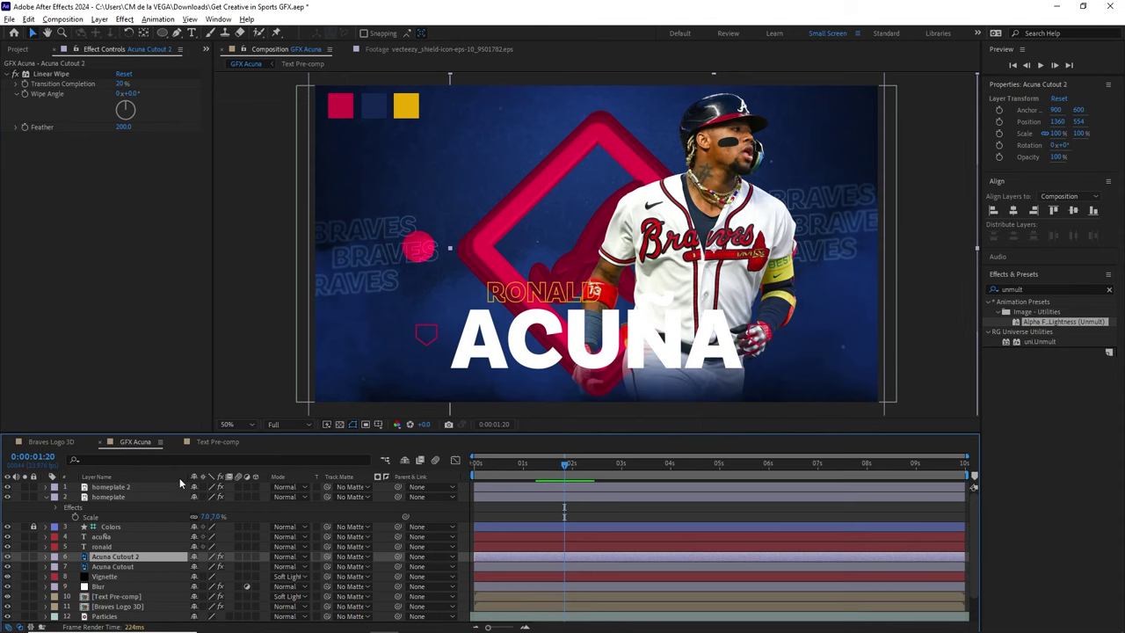
{"action": "key", "text": "a"}
{"action": "key", "text": "Return"}
{"action": "type", "text": "hand"}
{"action": "key", "text": "Return"}
{"action": "left_click", "coordinate": [50, 75]}
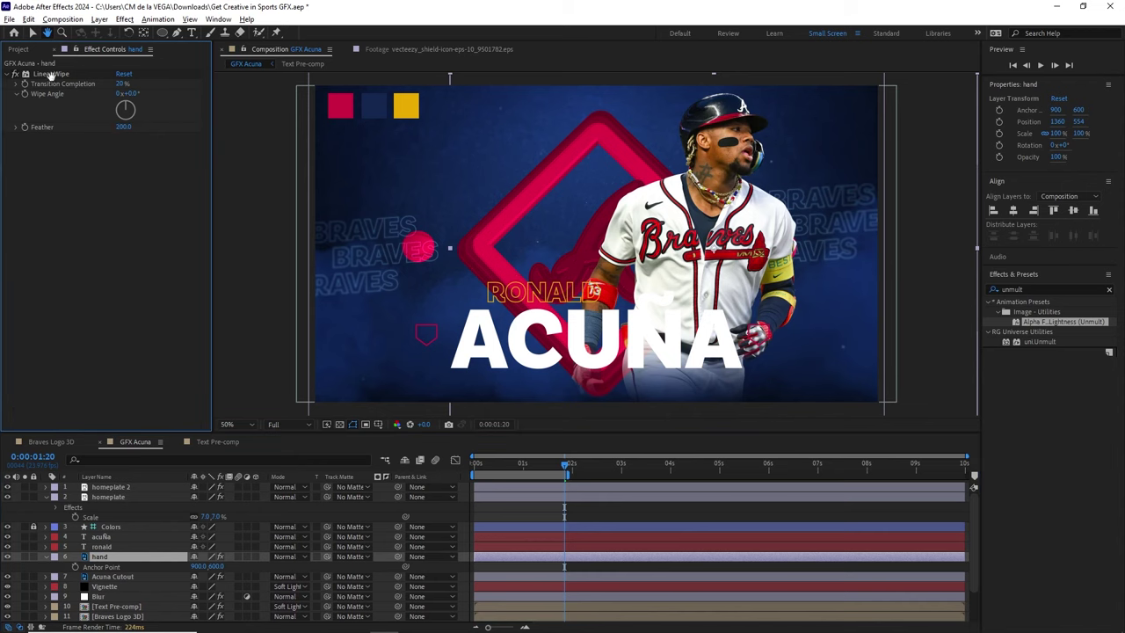
{"action": "key", "text": "Delete"}
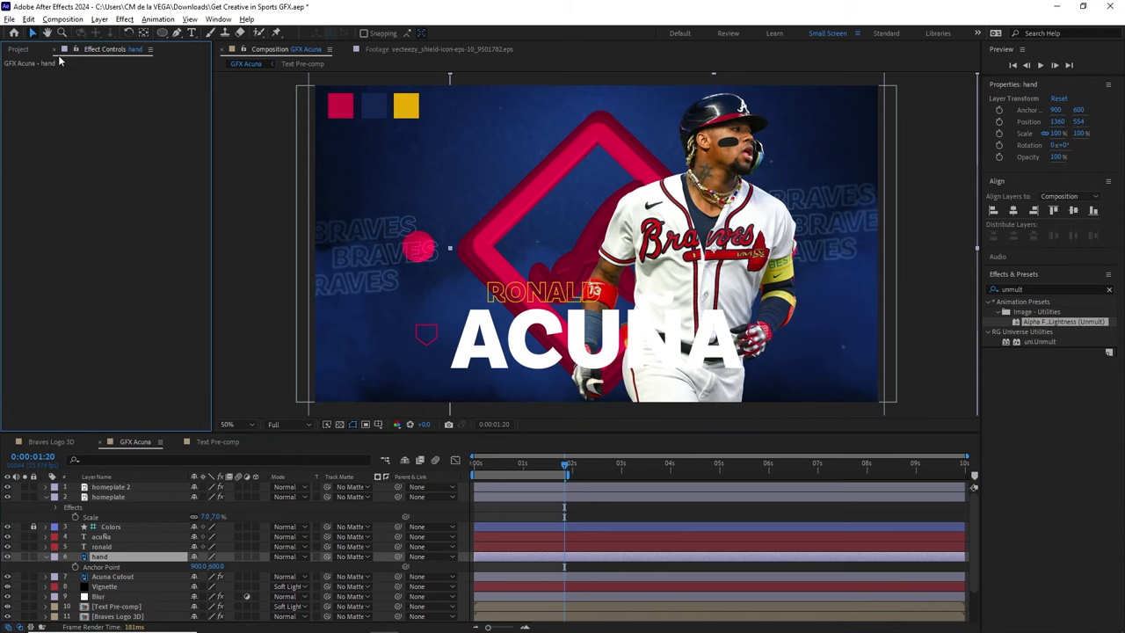
Step: Solo the hand layer, draw an elliptical mask around the player's lowered forearm and glove, and unsolo and deselect the layer
{"action": "left_click", "coordinate": [26, 558]}
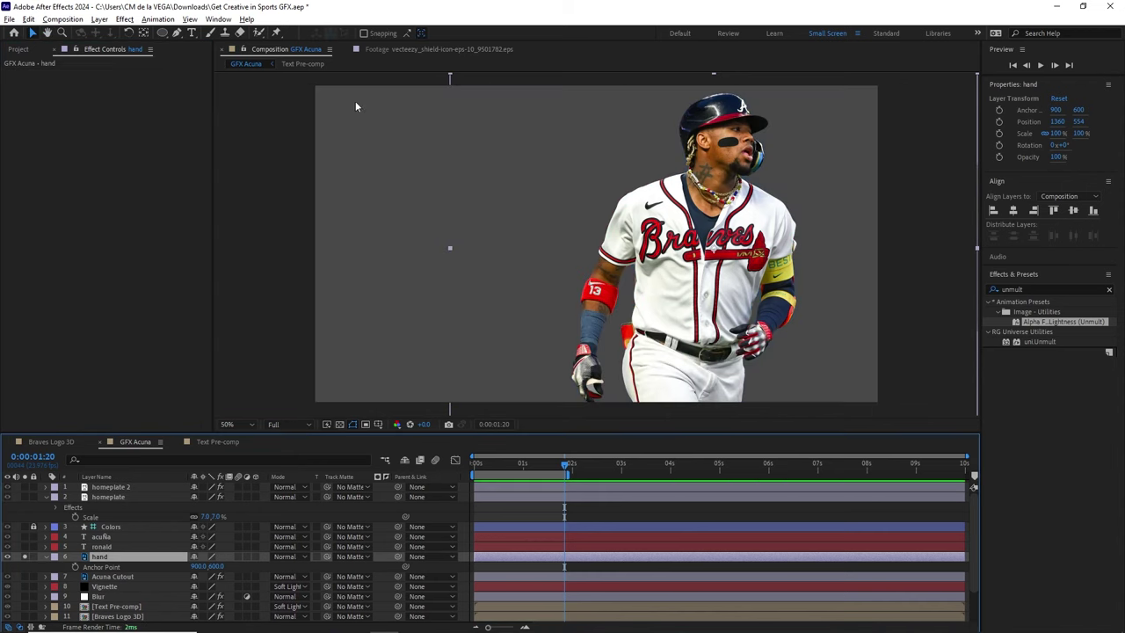
{"action": "left_click", "coordinate": [161, 33]}
{"action": "left_click_drag", "start_coordinate": [560, 307], "coordinate": [617, 410]}
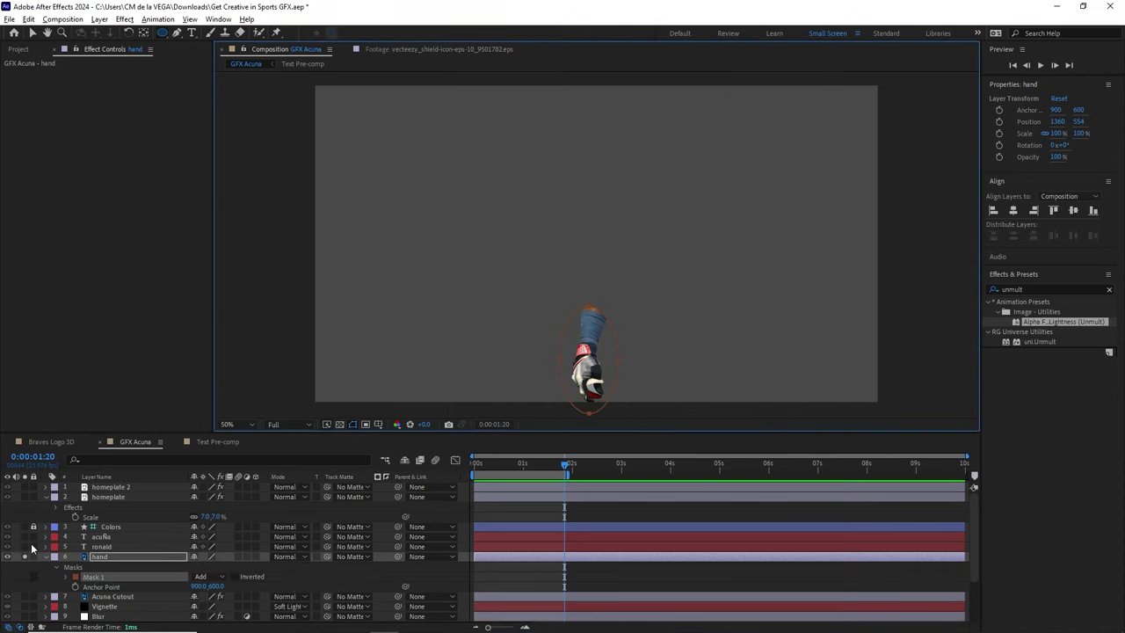
{"action": "left_click", "coordinate": [27, 558]}
{"action": "key", "text": "F2"}
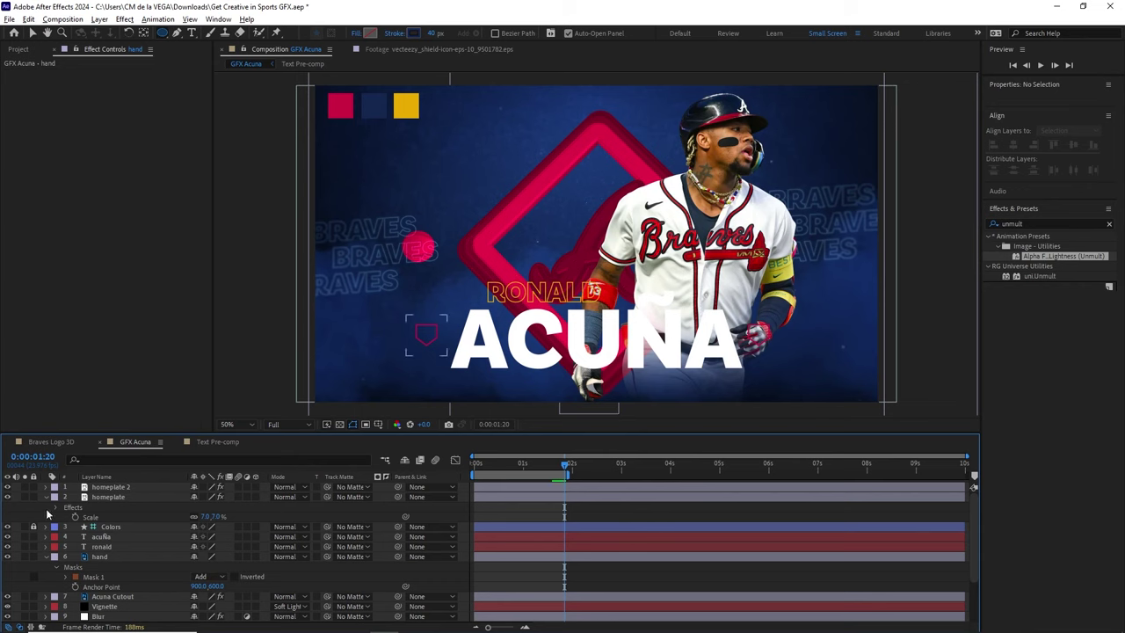
Step: Collapse the homeplate and hand layer properties, end the work area at 0:00:05:00, and move the current time to 0:00:00:18
{"action": "left_click", "coordinate": [47, 496]}
{"action": "left_click", "coordinate": [47, 536]}
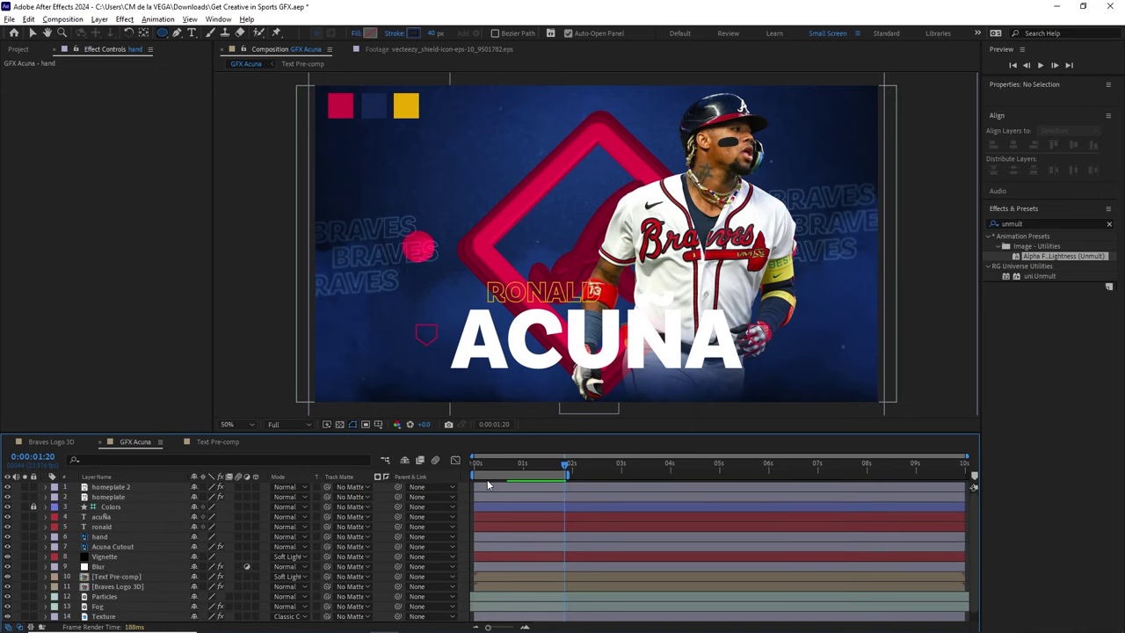
{"action": "left_click_drag", "start_coordinate": [675, 464], "coordinate": [721, 476]}
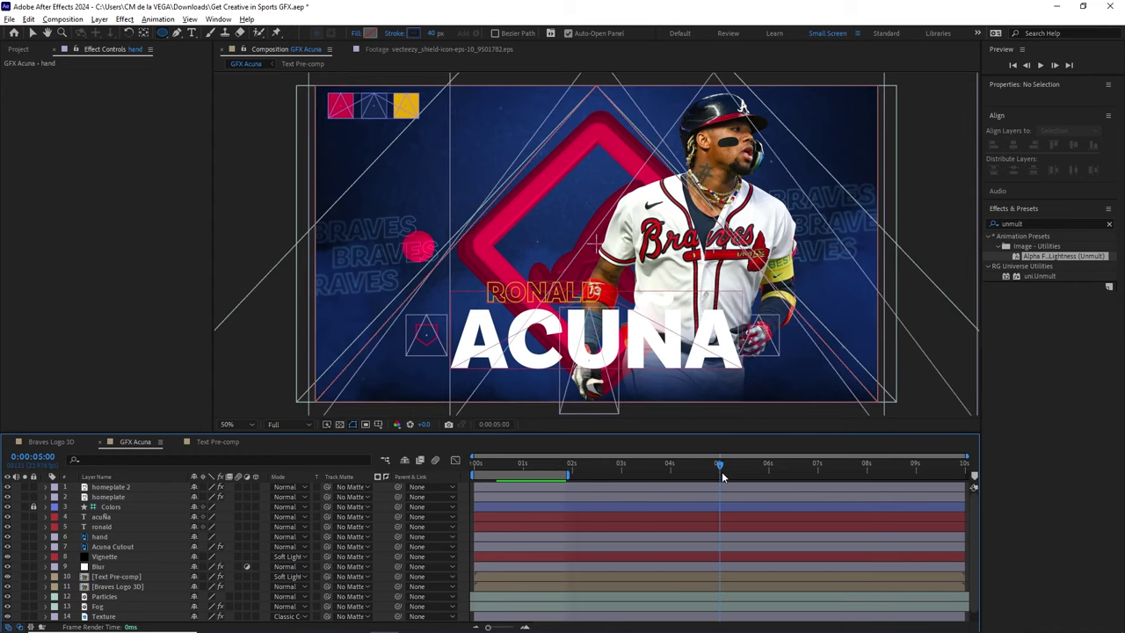
{"action": "key", "text": "n"}
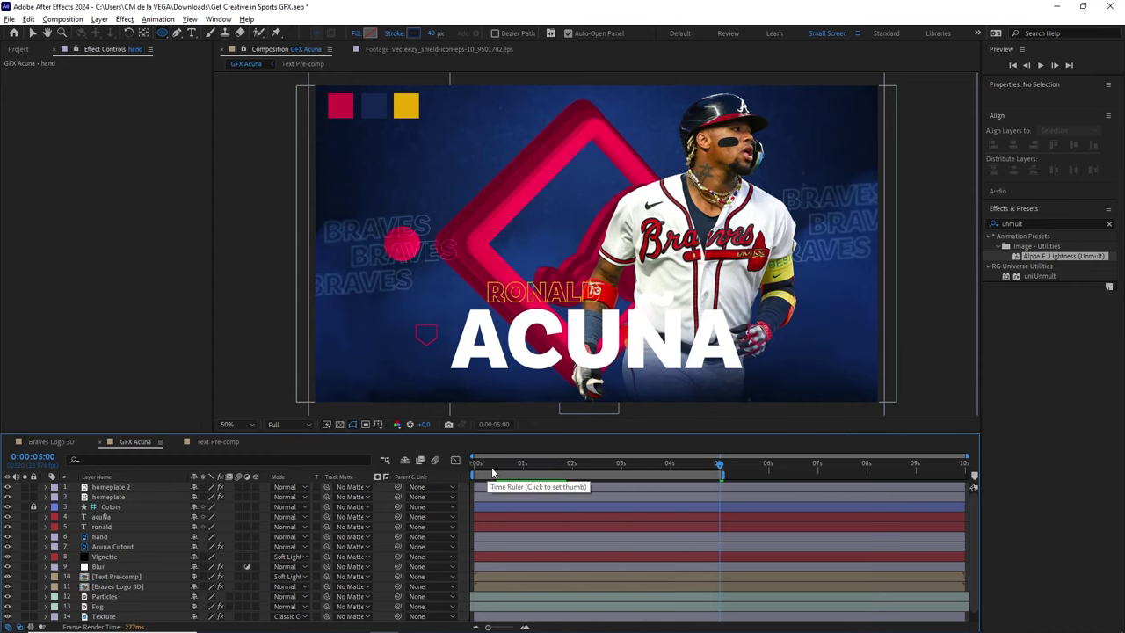
{"action": "left_click", "coordinate": [510, 472]}
{"action": "key", "text": "Page_Down"}
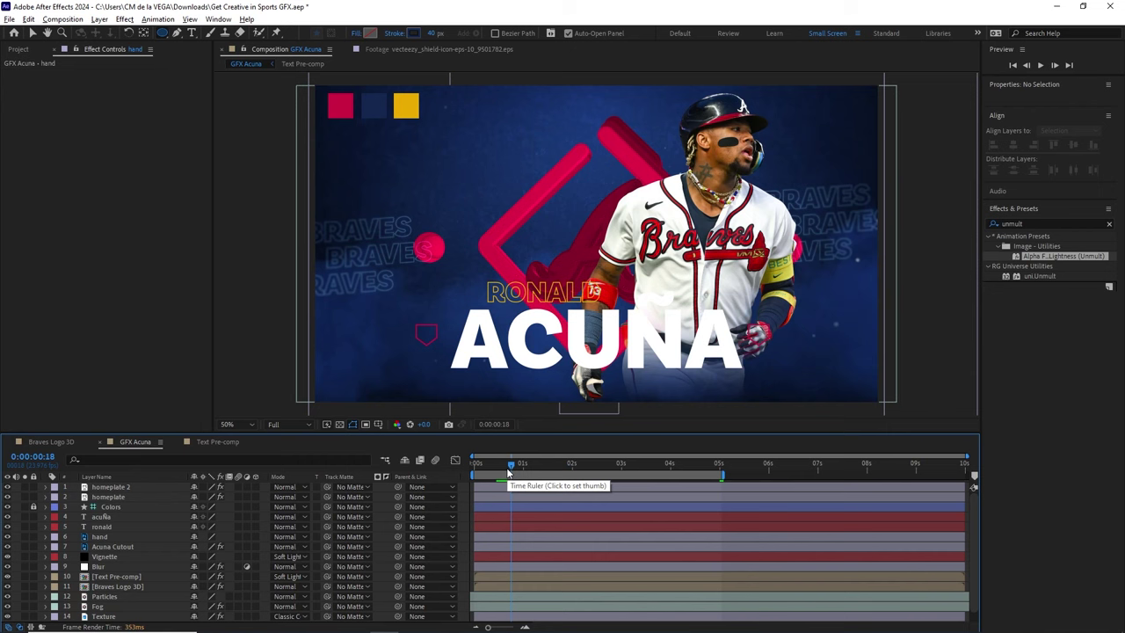
Step: Switch to the browser to examine the Plugin Everything and aescripts plugin pages, and return to After Effects
{"action": "key", "text": "alt+Tab"}
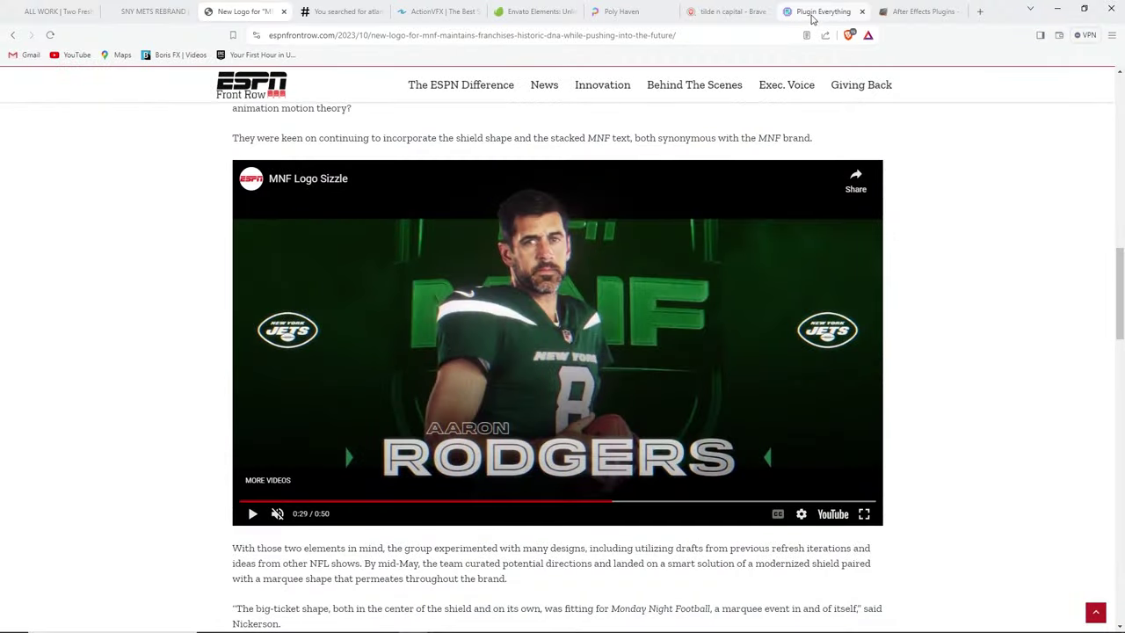
{"action": "left_click", "coordinate": [816, 12]}
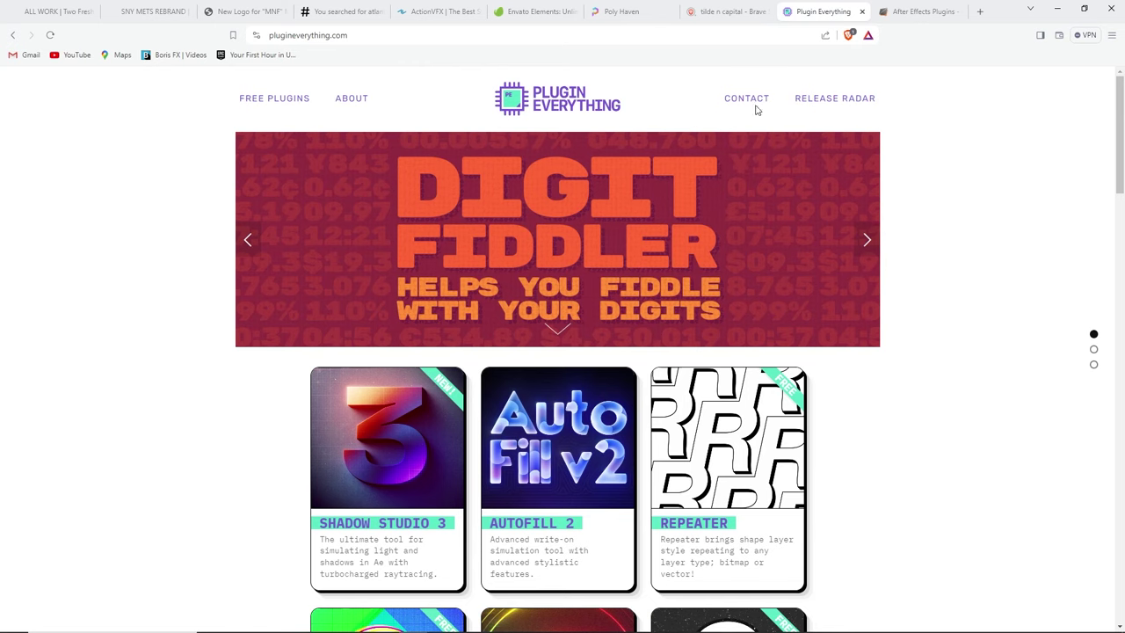
{"action": "left_click", "coordinate": [918, 11]}
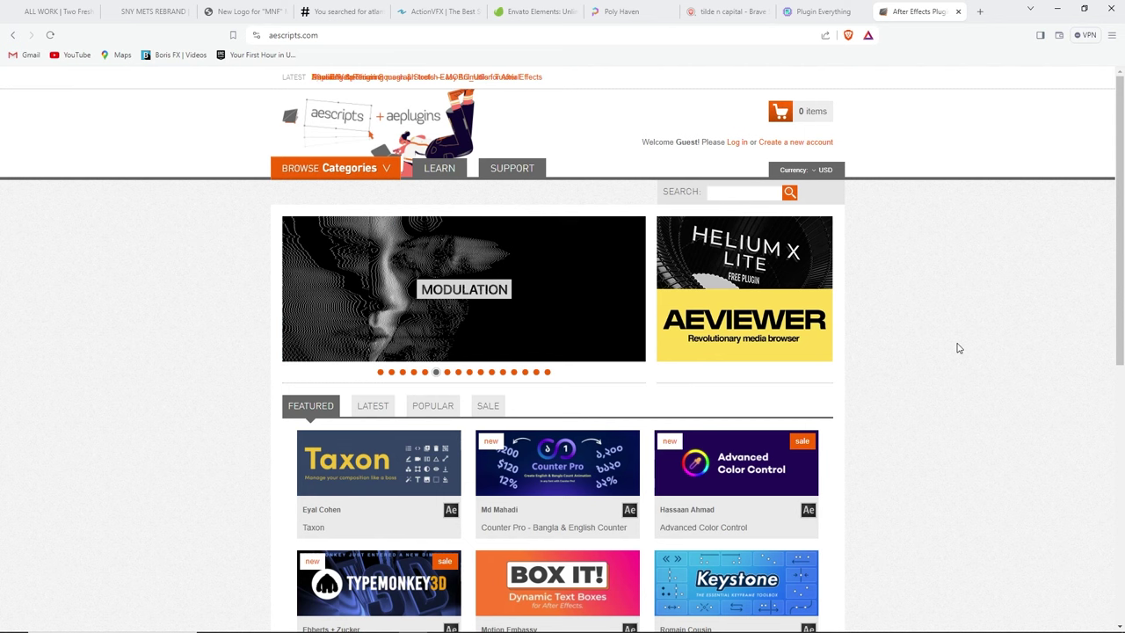
{"action": "left_click", "coordinate": [823, 12]}
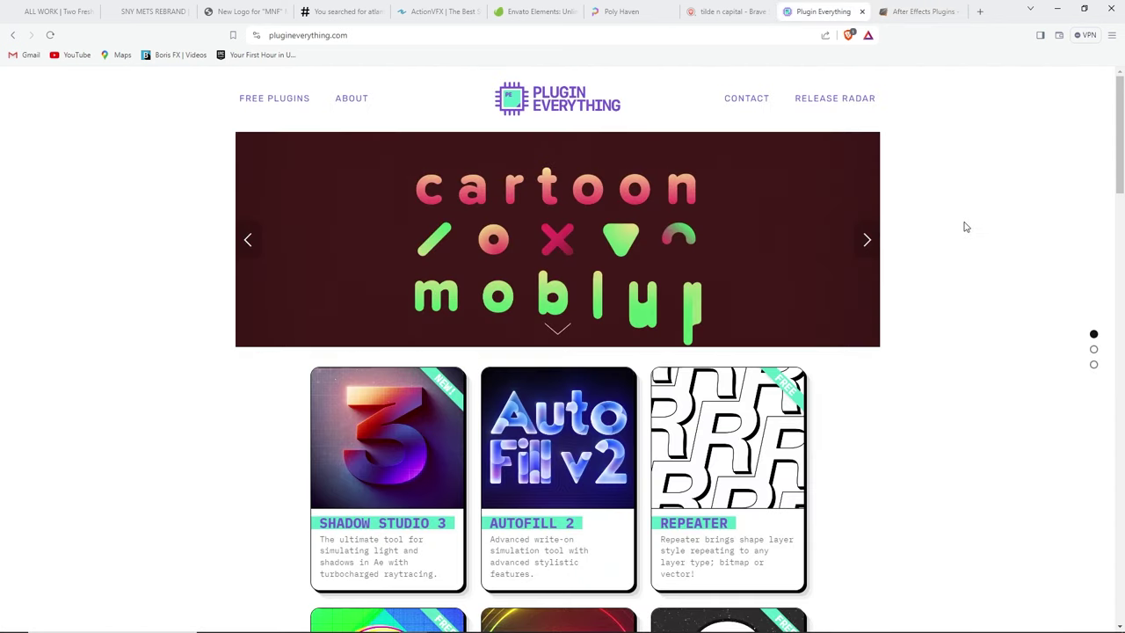
{"action": "left_click_drag", "start_coordinate": [1121, 158], "coordinate": [1121, 176]}
{"action": "left_click", "coordinate": [1099, 511]}
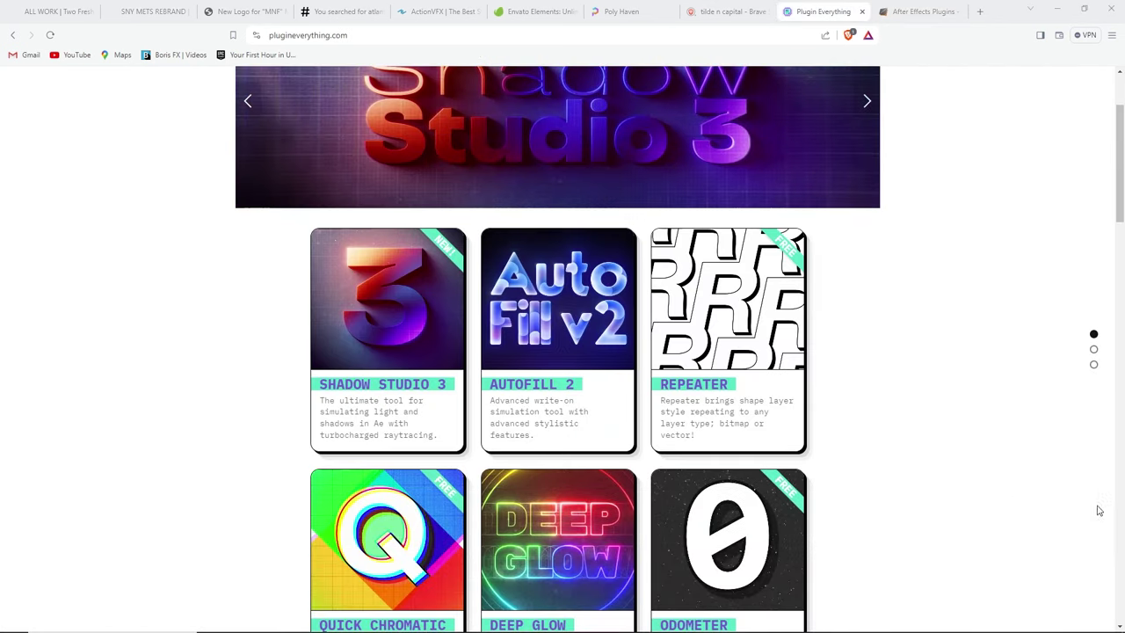
{"action": "scroll", "coordinate": [616, 264], "scroll_direction": "down", "scroll_amount": 2}
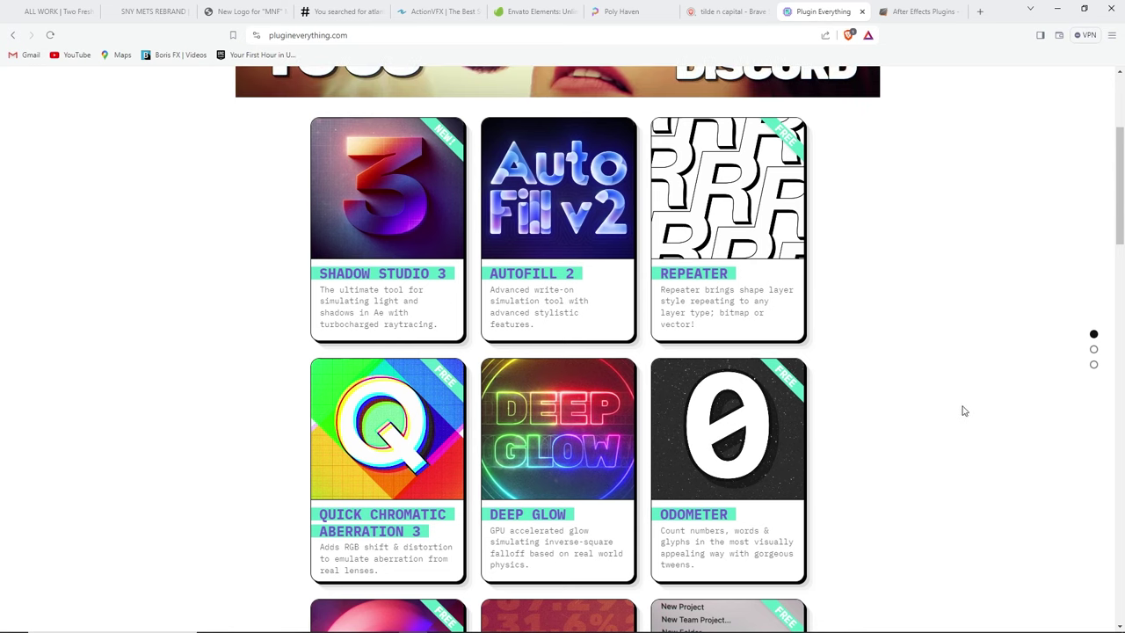
{"action": "key", "text": "alt+Tab"}
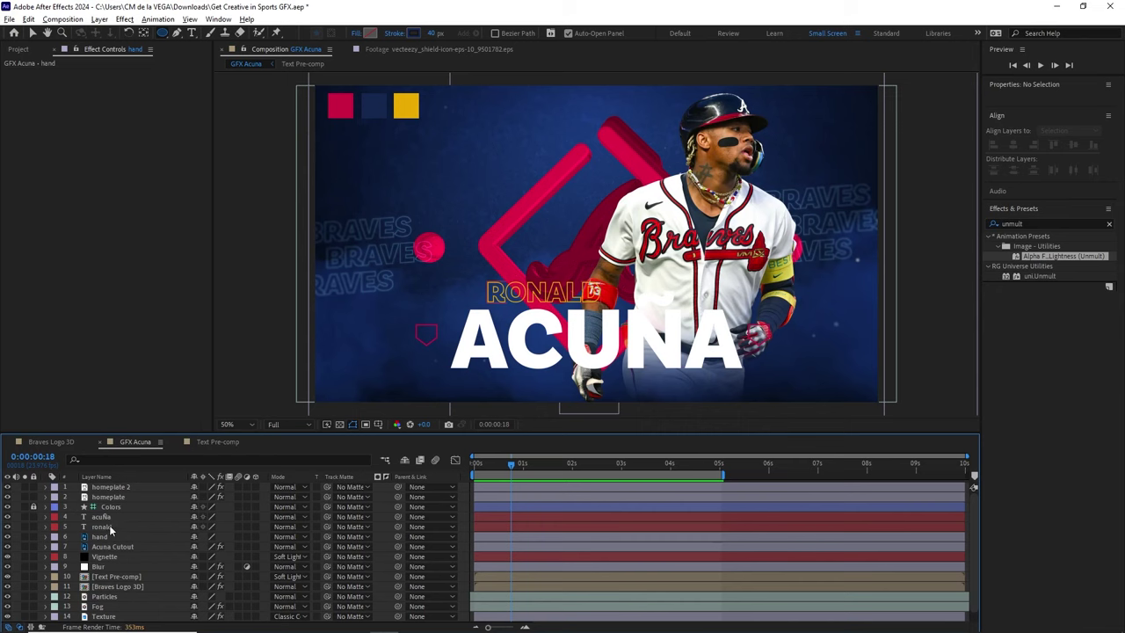
Step: Apply the Plugin Everything Deep Glow effect to the ronald text layer
{"action": "left_click", "coordinate": [105, 527]}
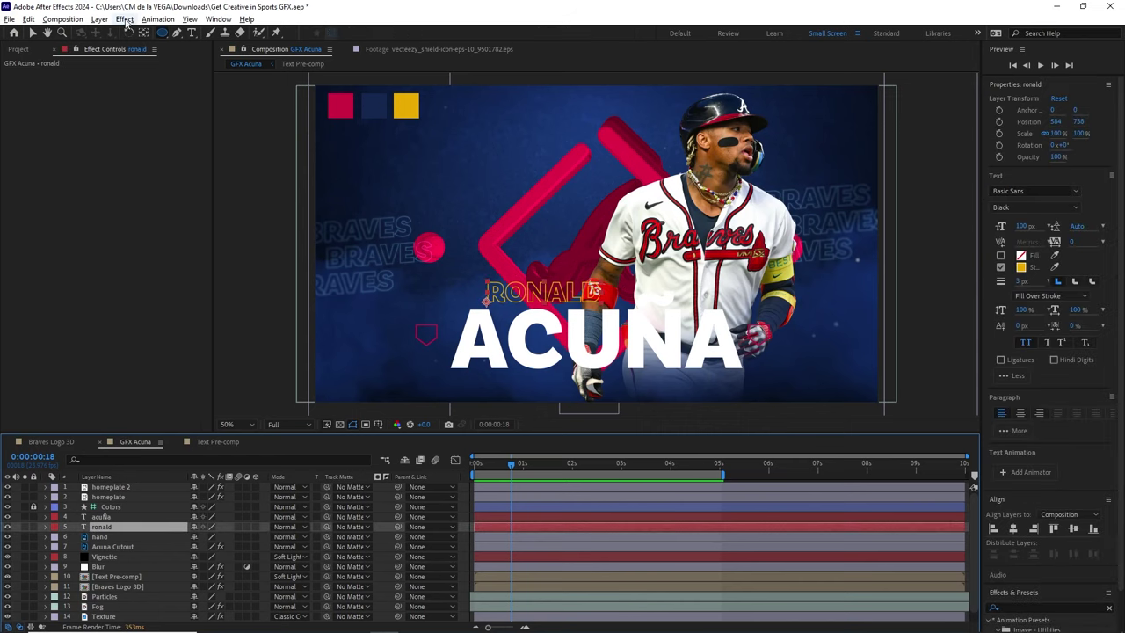
{"action": "left_click", "coordinate": [125, 20]}
{"action": "mouse_move", "coordinate": [199, 268]}
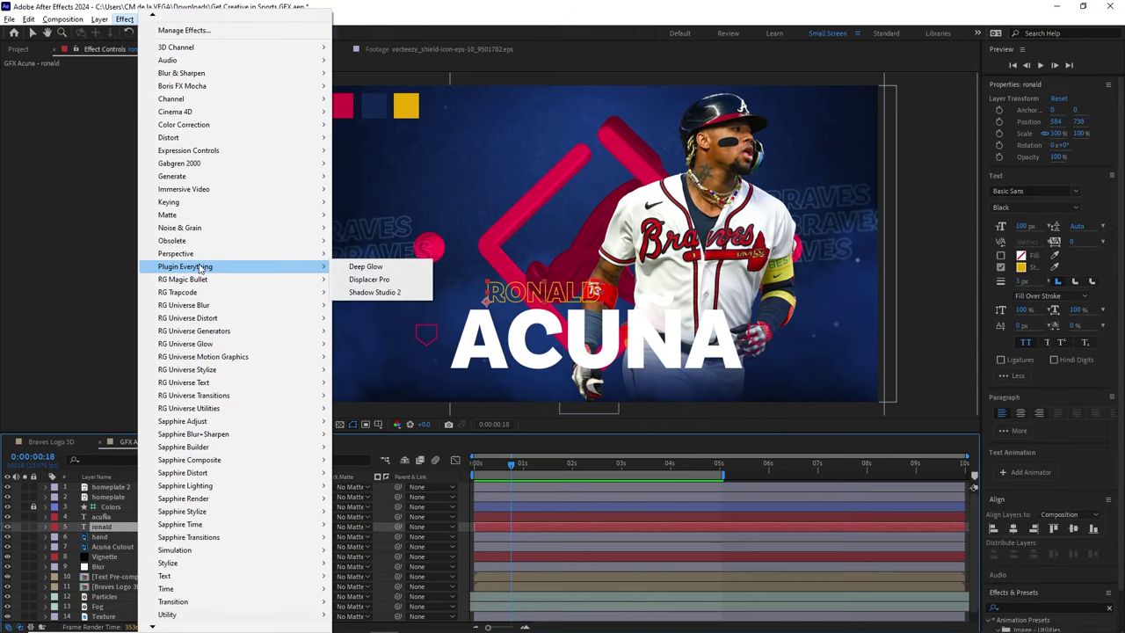
{"action": "left_click", "coordinate": [360, 266]}
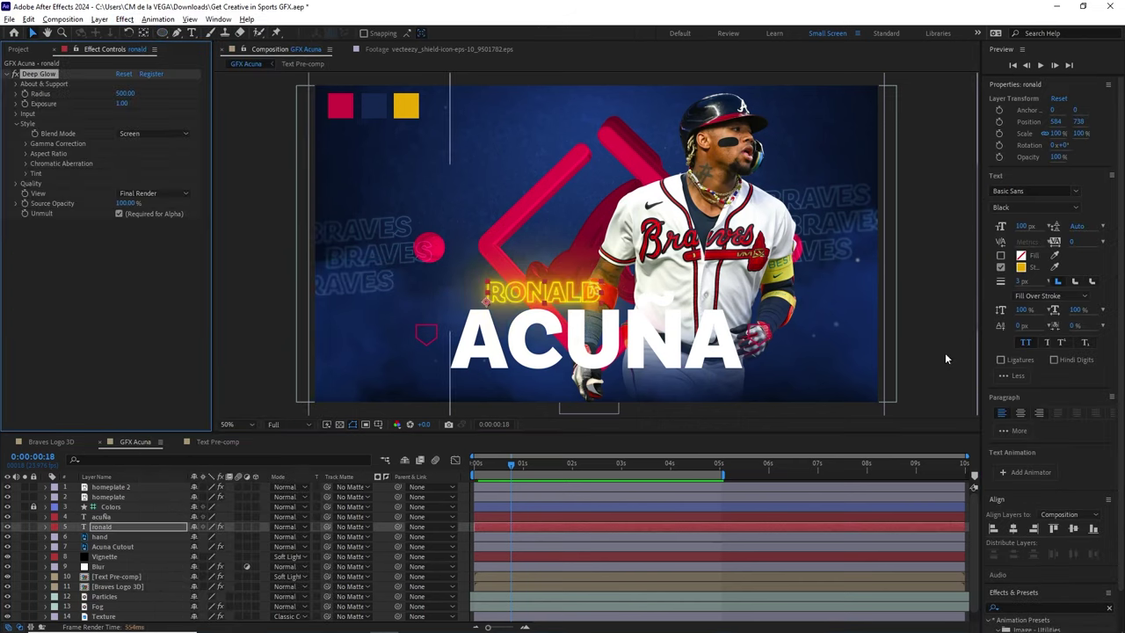
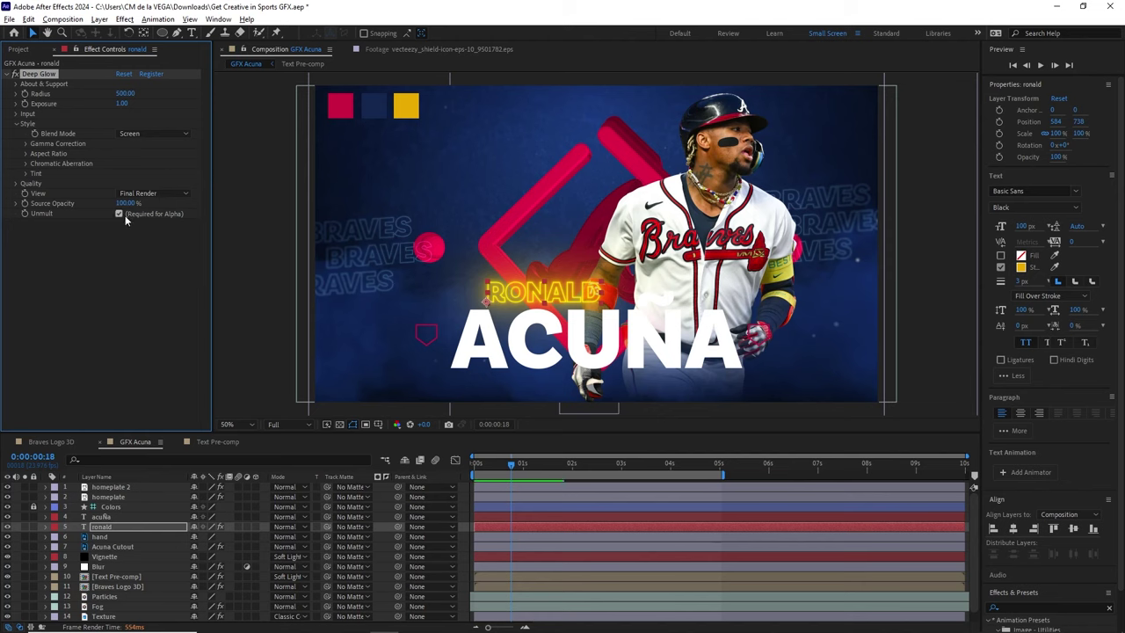
{"action": "left_click", "coordinate": [128, 20]}
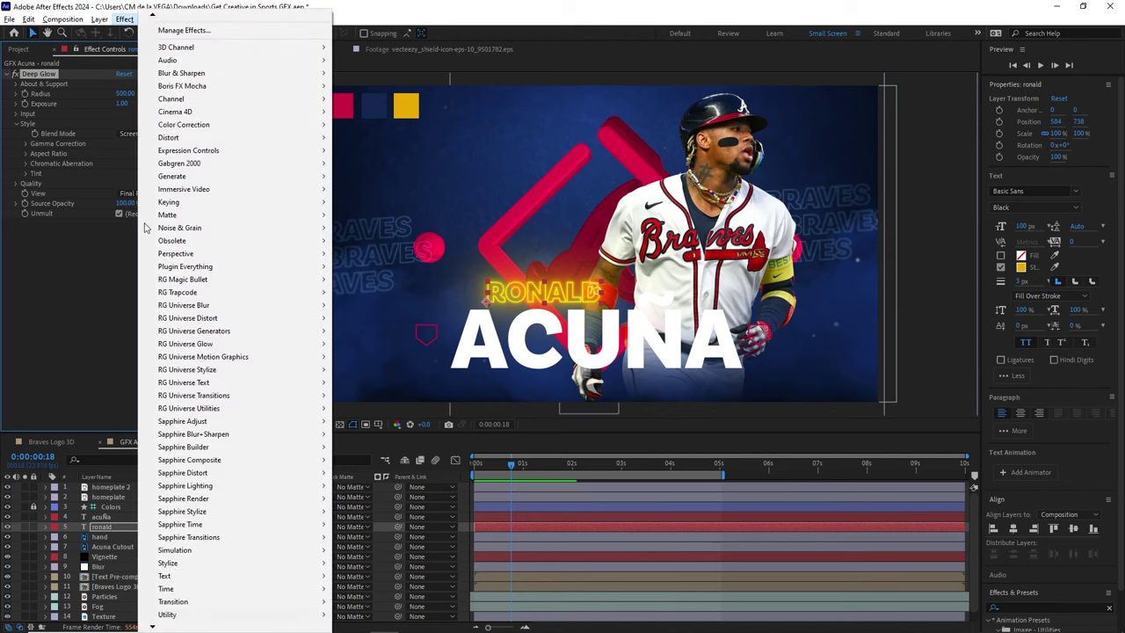
{"action": "scroll", "coordinate": [197, 620], "scroll_direction": "down", "scroll_amount": 1}
{"action": "mouse_move", "coordinate": [202, 613]}
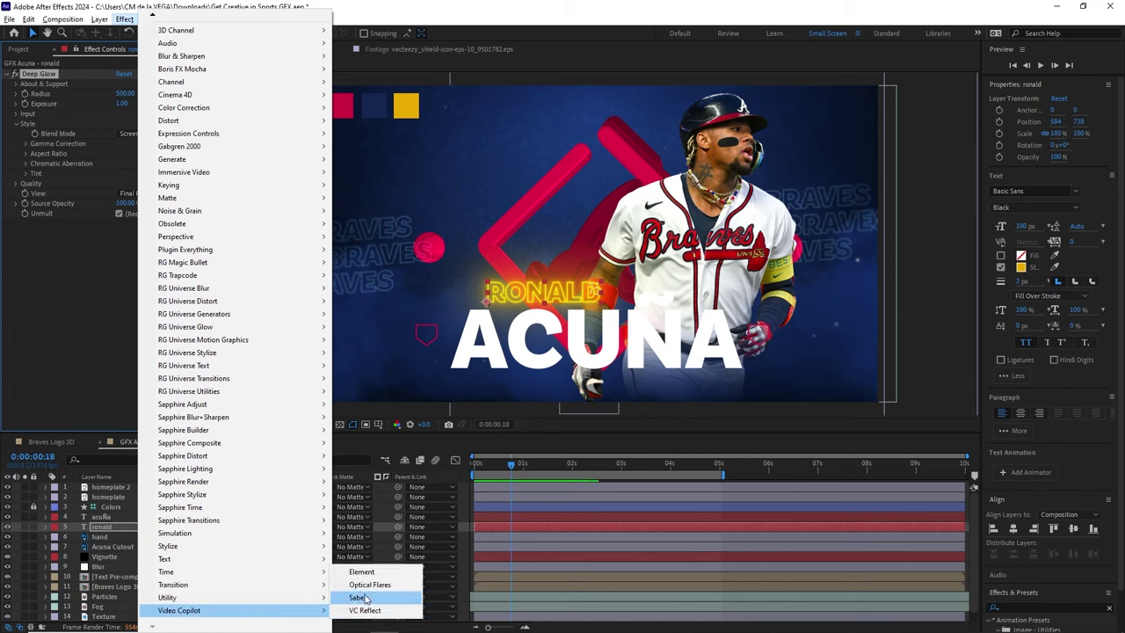
{"action": "left_click", "coordinate": [44, 78]}
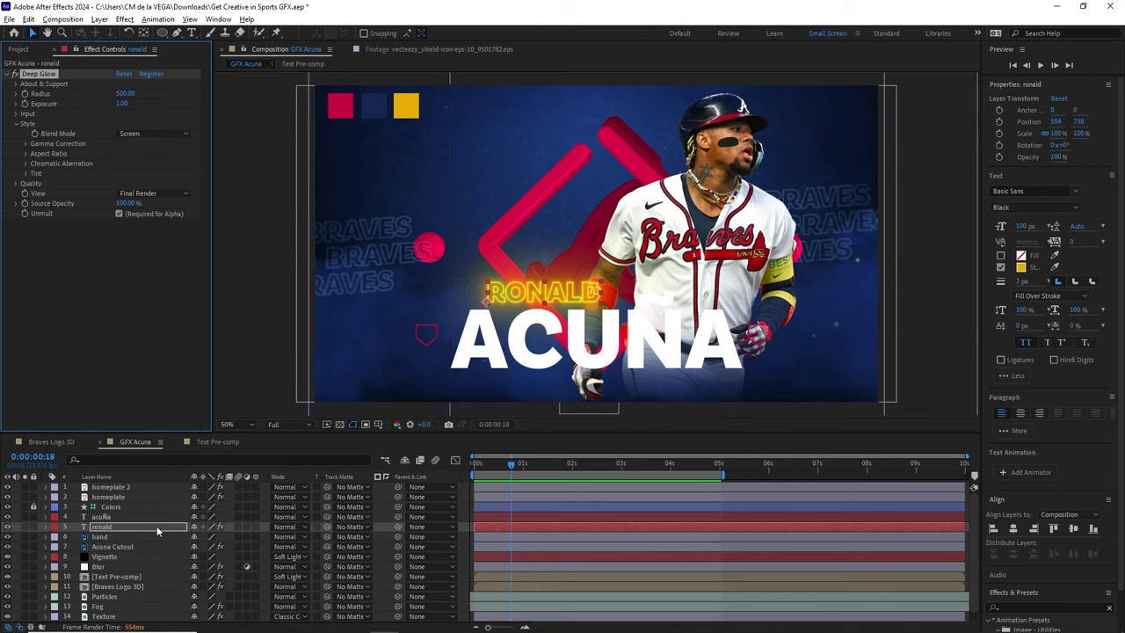
Step: Apply the Plugin Everything Shadow Studio 2 effect to the acuña text layer
{"action": "left_click", "coordinate": [646, 353]}
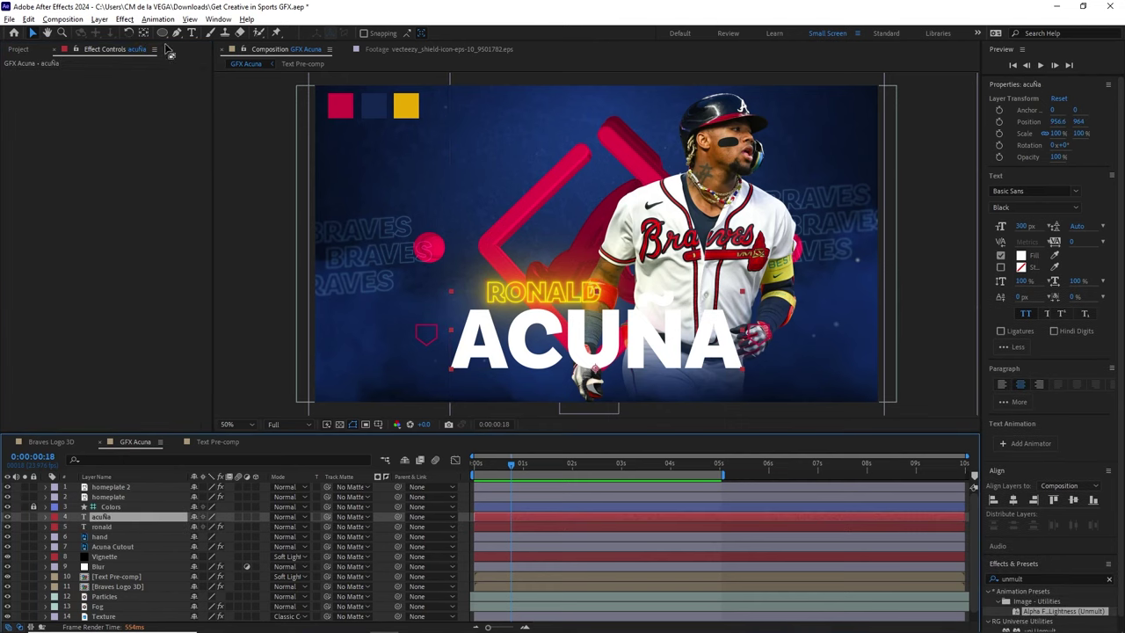
{"action": "left_click", "coordinate": [124, 19]}
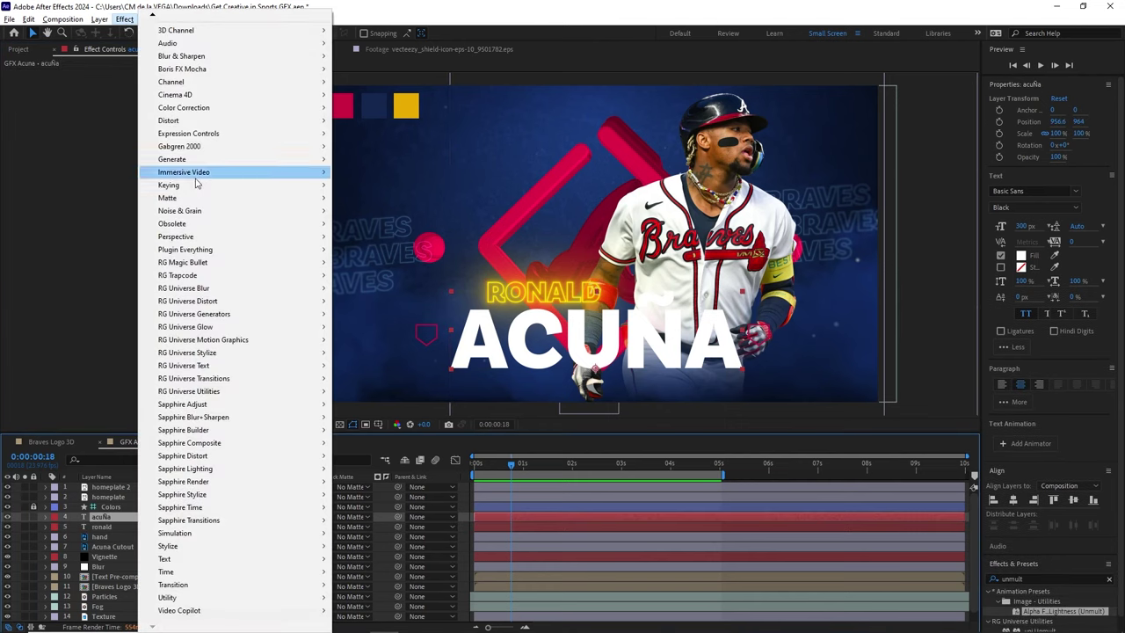
{"action": "mouse_move", "coordinate": [217, 250]}
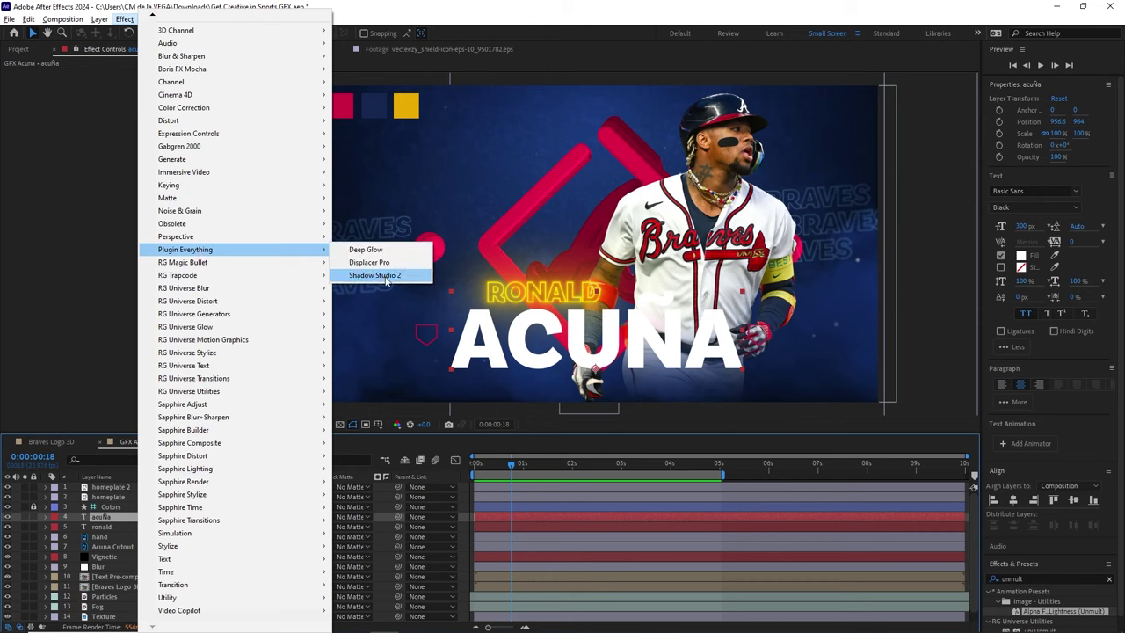
{"action": "left_click", "coordinate": [375, 276]}
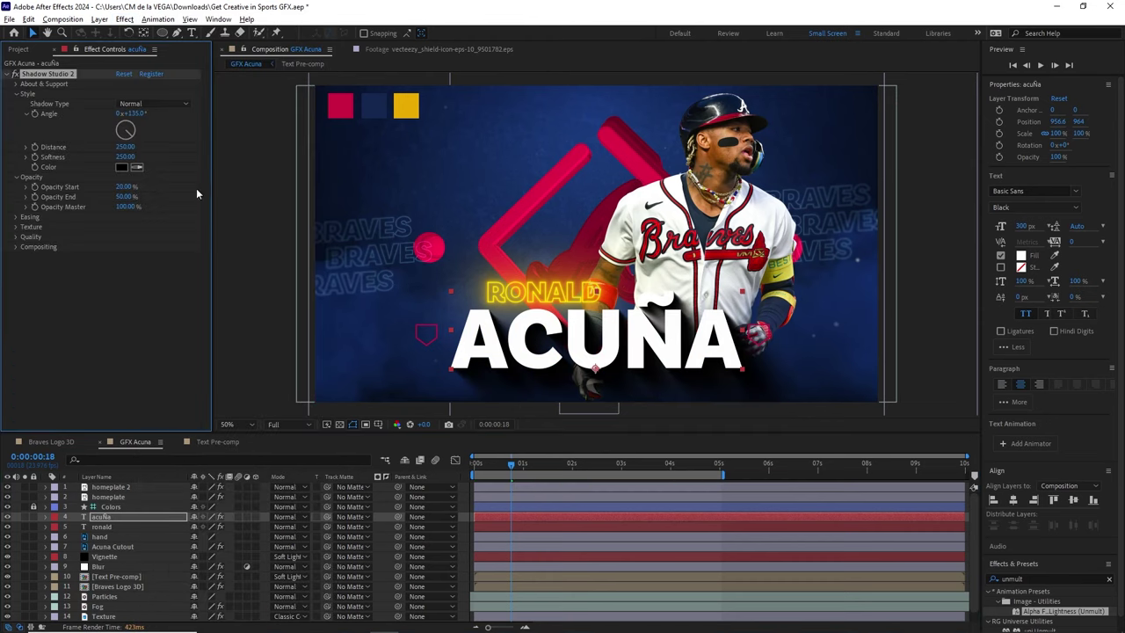
Step: Sample the navy swatch for the acuña layer's shadow color and darken it to hex 060E1C
{"action": "left_click", "coordinate": [137, 168]}
{"action": "left_click", "coordinate": [378, 101]}
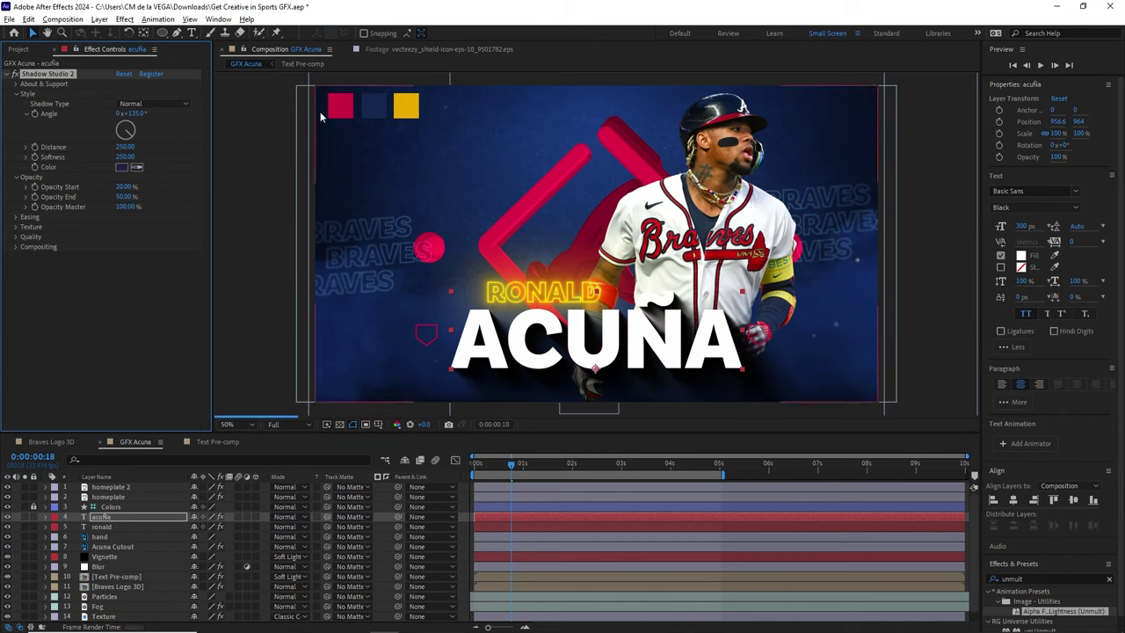
{"action": "left_click", "coordinate": [124, 167]}
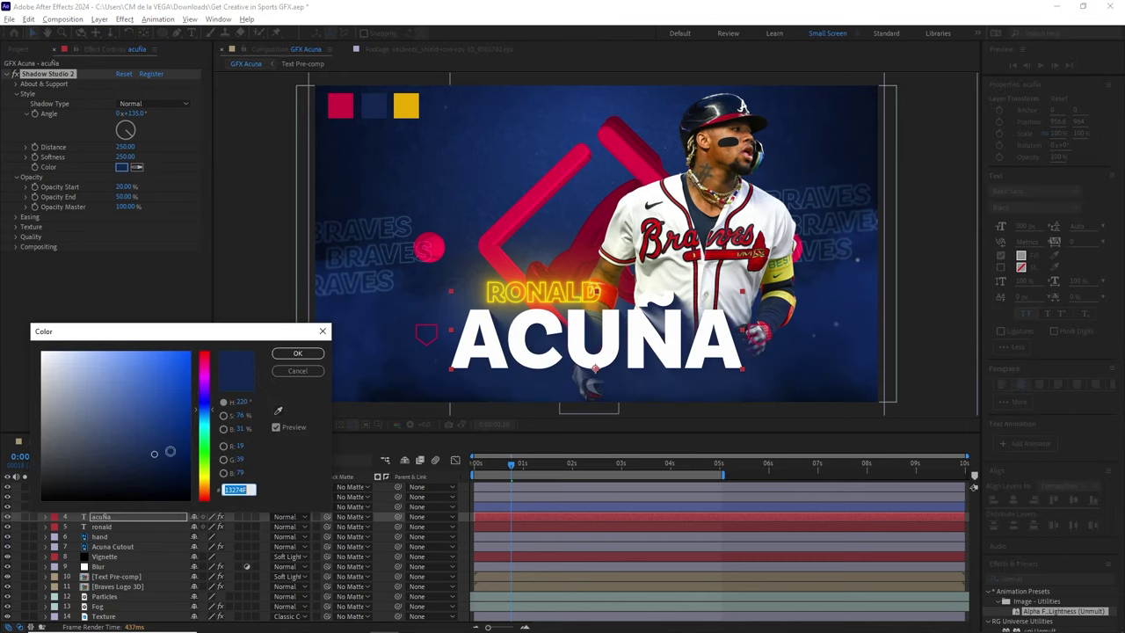
{"action": "left_click", "coordinate": [154, 483]}
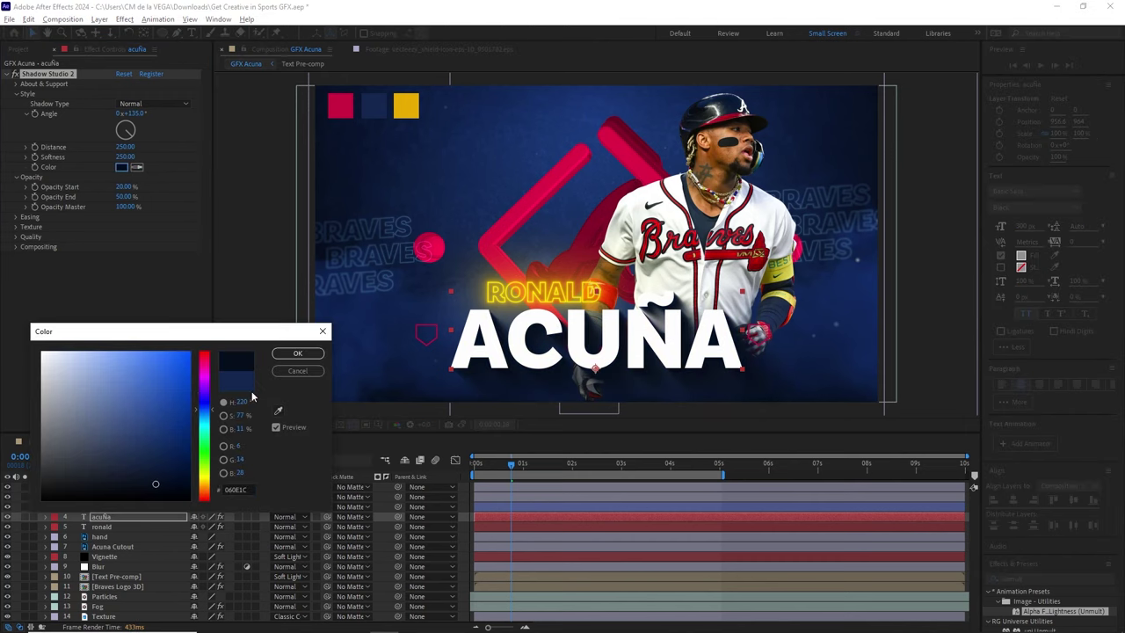
{"action": "left_click", "coordinate": [297, 352]}
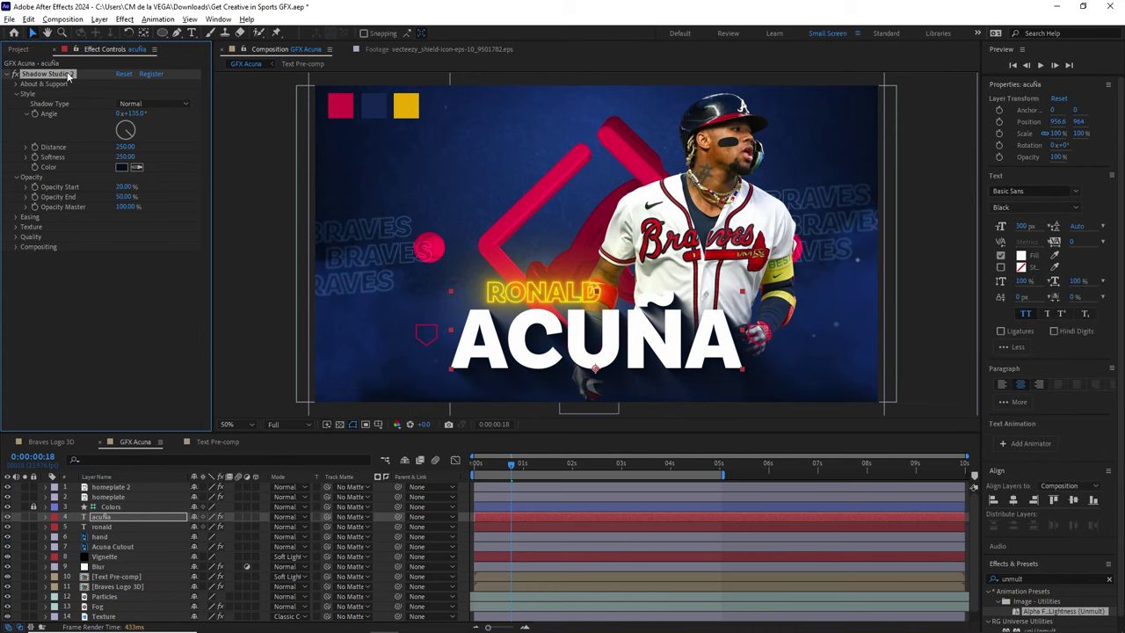
Step: Copy the Shadow Studio 2 effect from acuña to the Braves Logo 3D layer and set its Opacity Master to 30%
{"action": "left_click", "coordinate": [593, 464]}
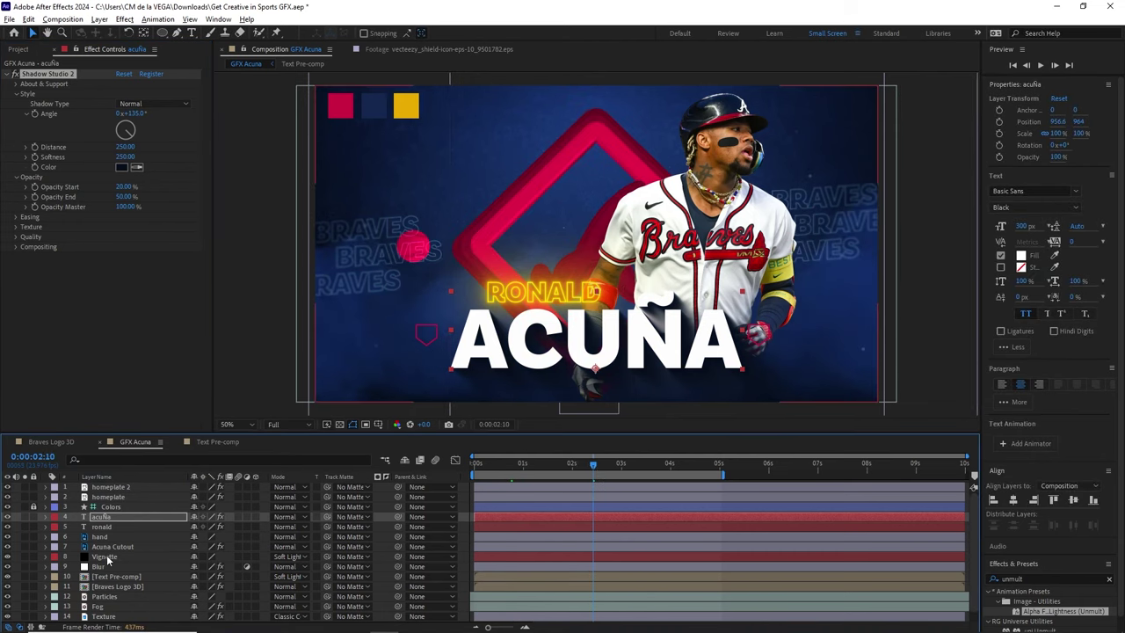
{"action": "left_click", "coordinate": [123, 589]}
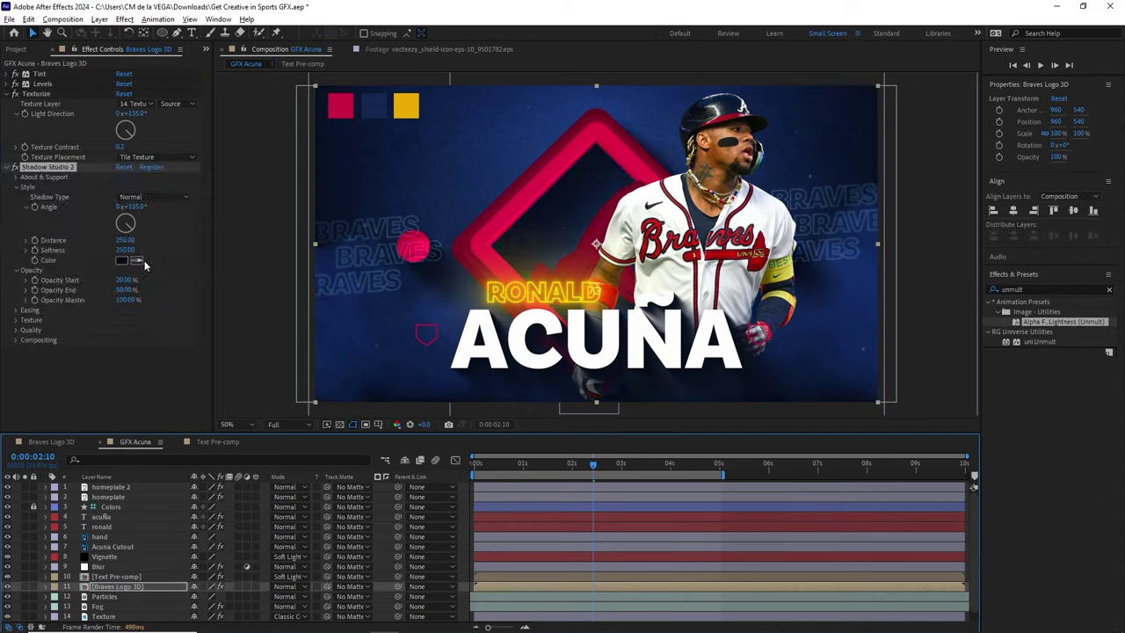
{"action": "left_click", "coordinate": [125, 300]}
{"action": "type", "text": "30"}
{"action": "key", "text": "Return"}
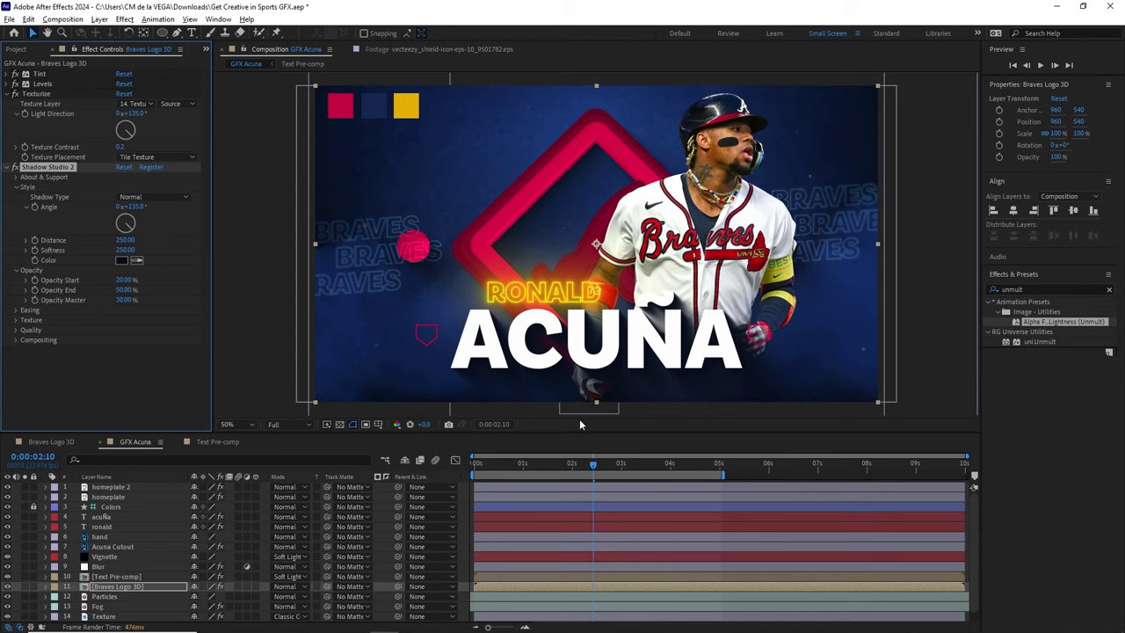
Step: Review the logo shadow across the timeline, return to 0:00:00:00, and scale the Braves Logo 3D layer to 120%
{"action": "left_click_drag", "start_coordinate": [494, 464], "coordinate": [486, 463]}
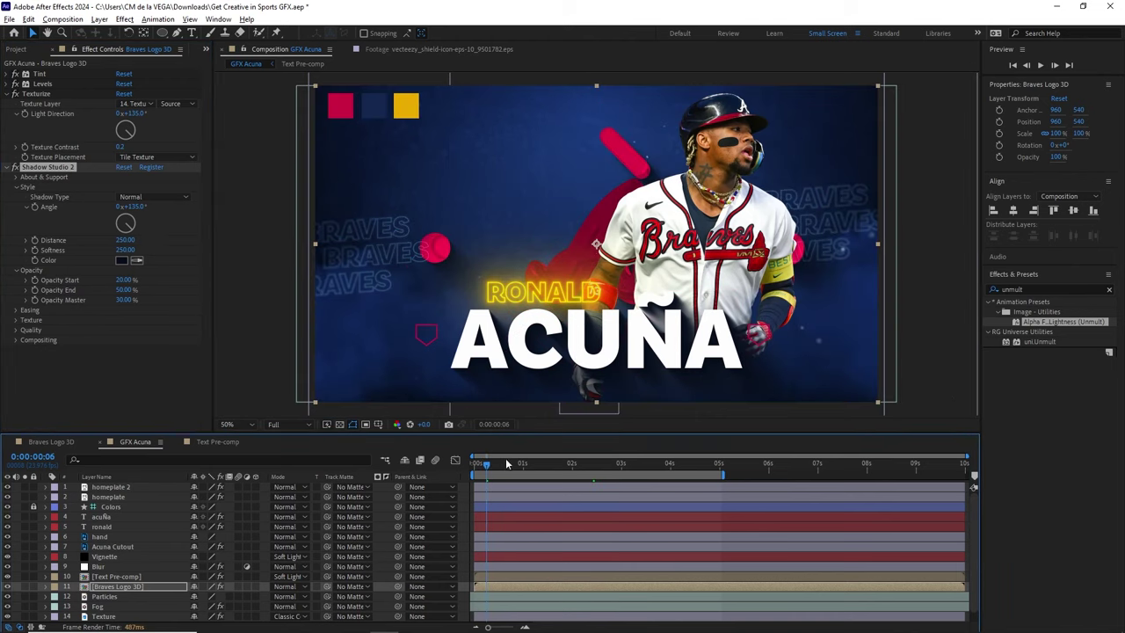
{"action": "key", "text": "F2"}
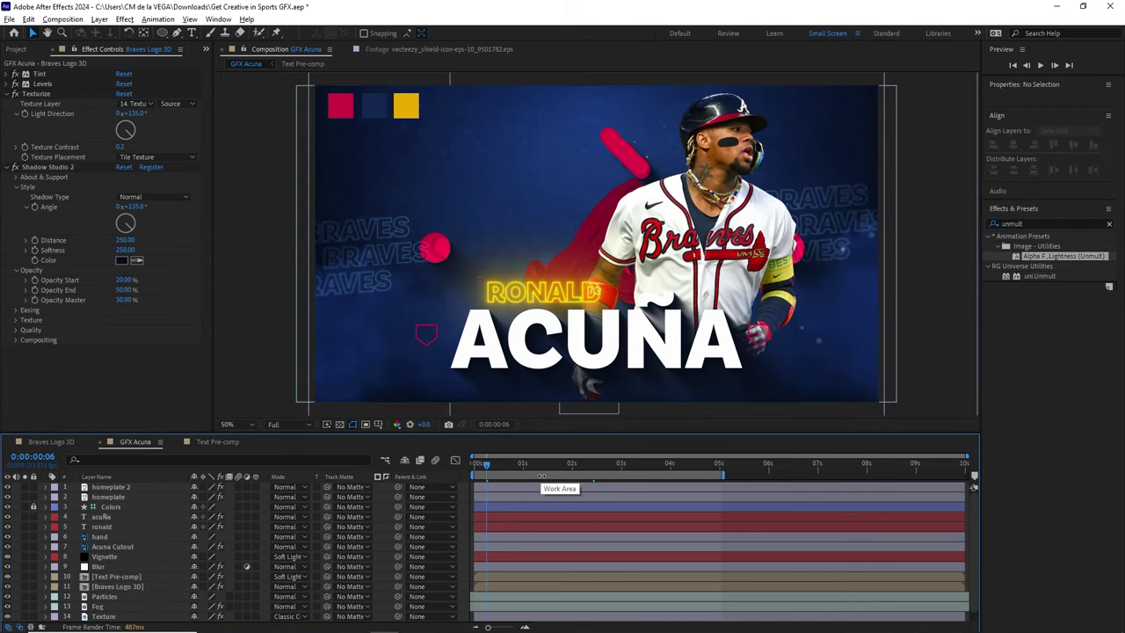
{"action": "left_click_drag", "start_coordinate": [539, 466], "coordinate": [627, 463]}
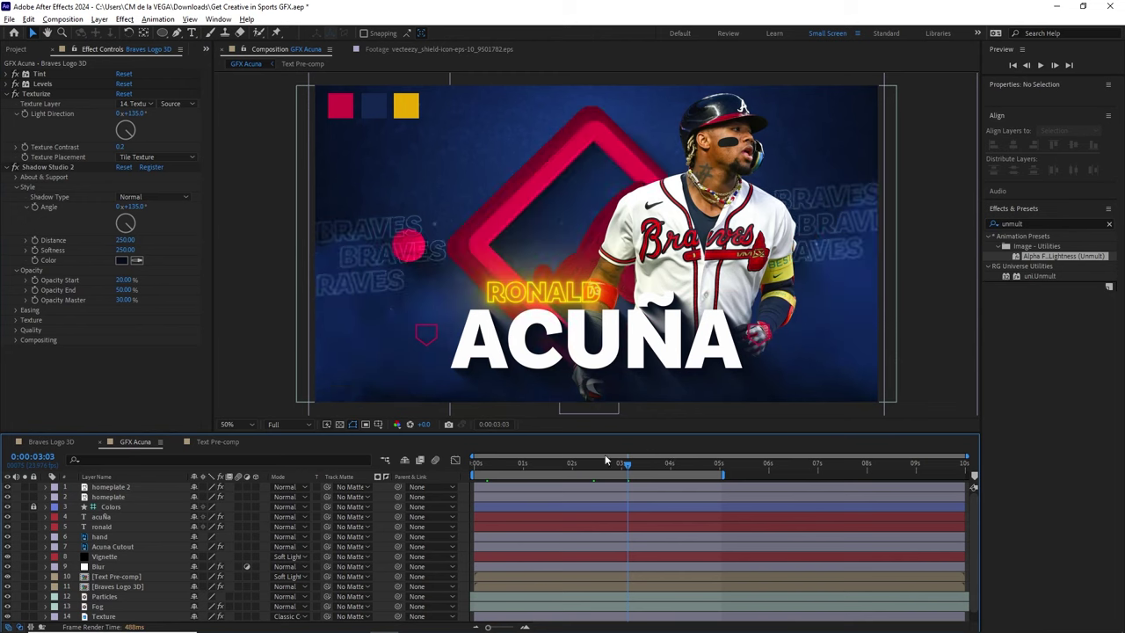
{"action": "left_click_drag", "start_coordinate": [509, 464], "coordinate": [457, 459]}
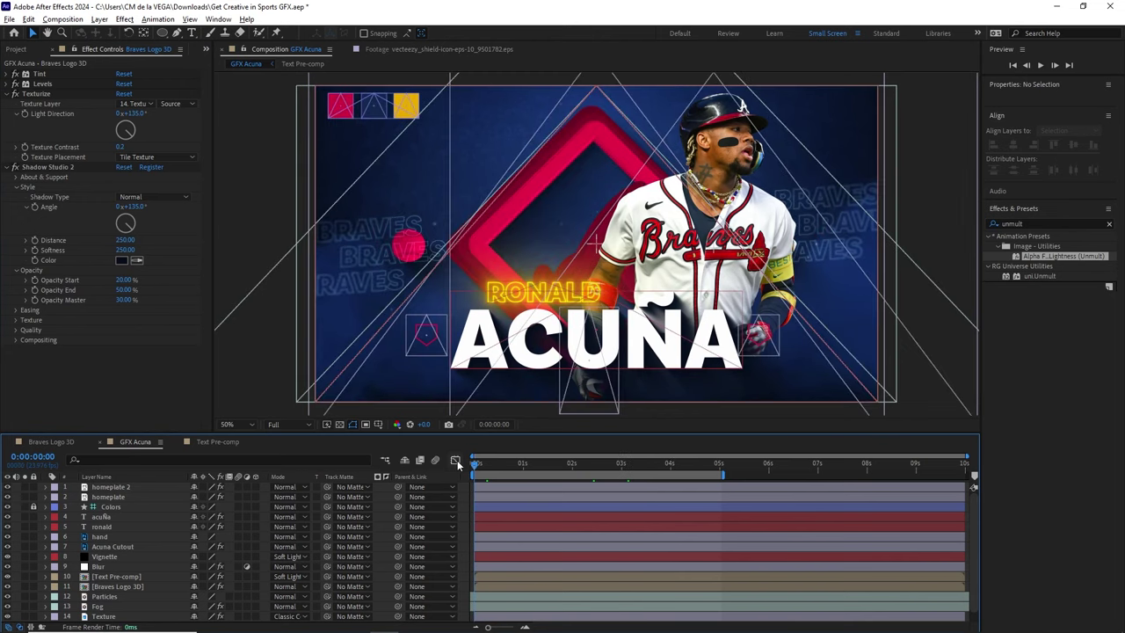
{"action": "left_click", "coordinate": [114, 586]}
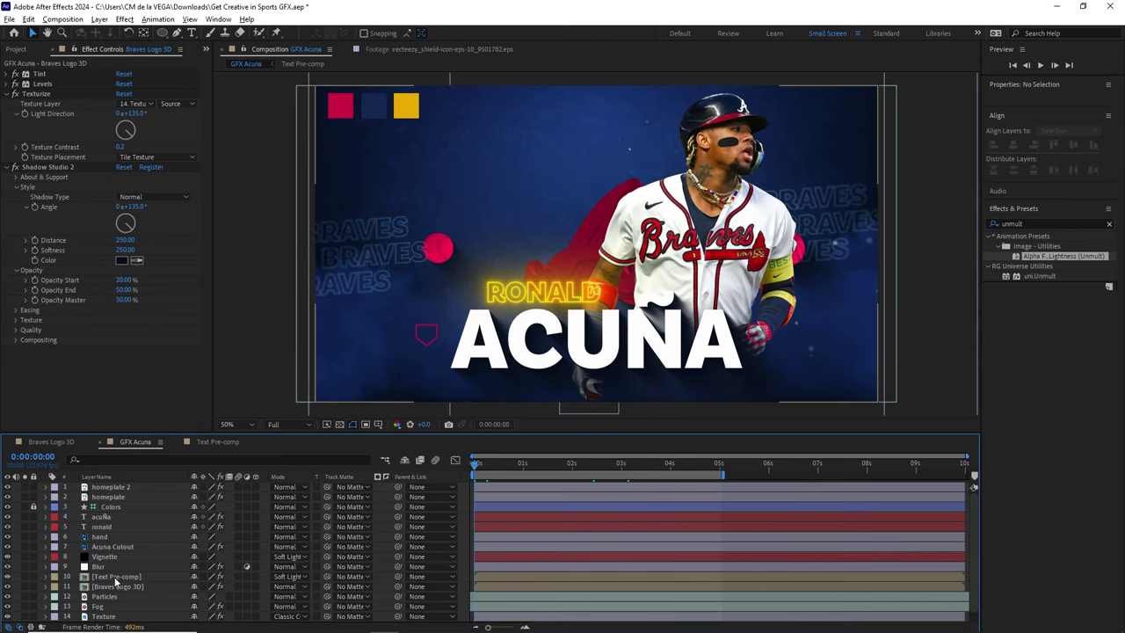
{"action": "key", "text": "s"}
{"action": "left_click", "coordinate": [211, 597]}
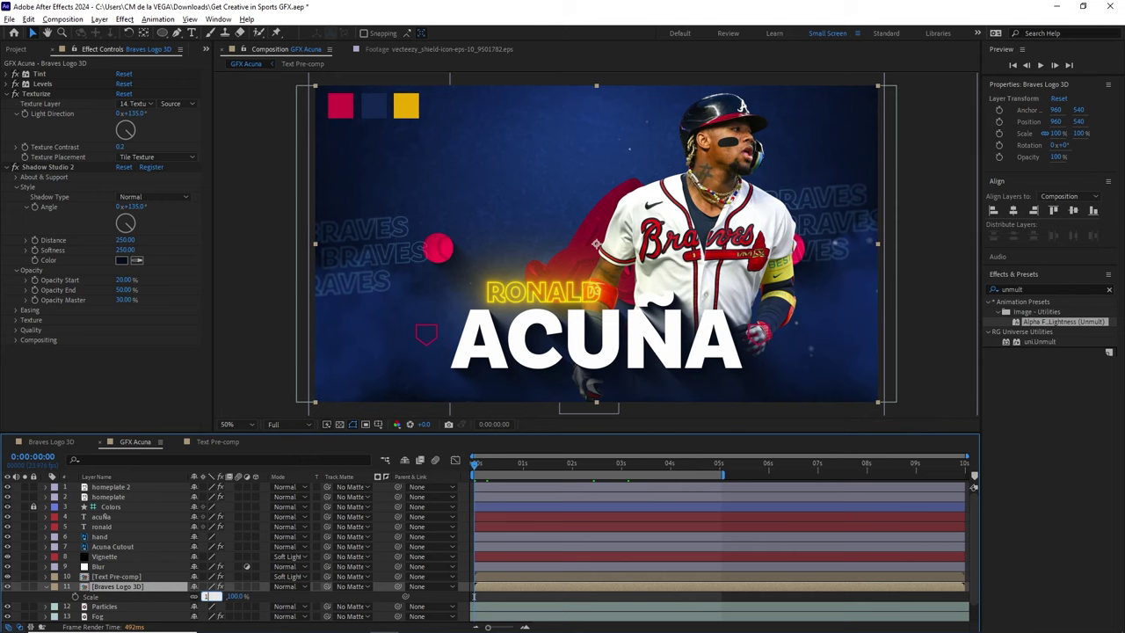
{"action": "type", "text": "120"}
{"action": "key", "text": "Return"}
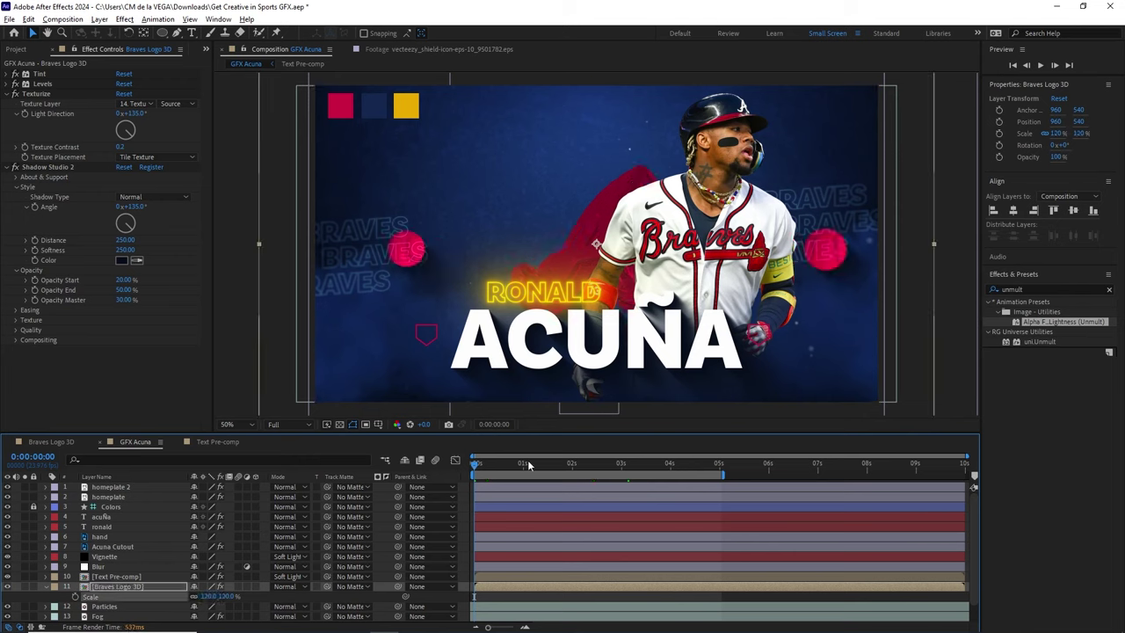
Step: Hide the Colors layer and preview the GFX Acuna composition from the start at Half resolution
{"action": "key", "text": "space"}
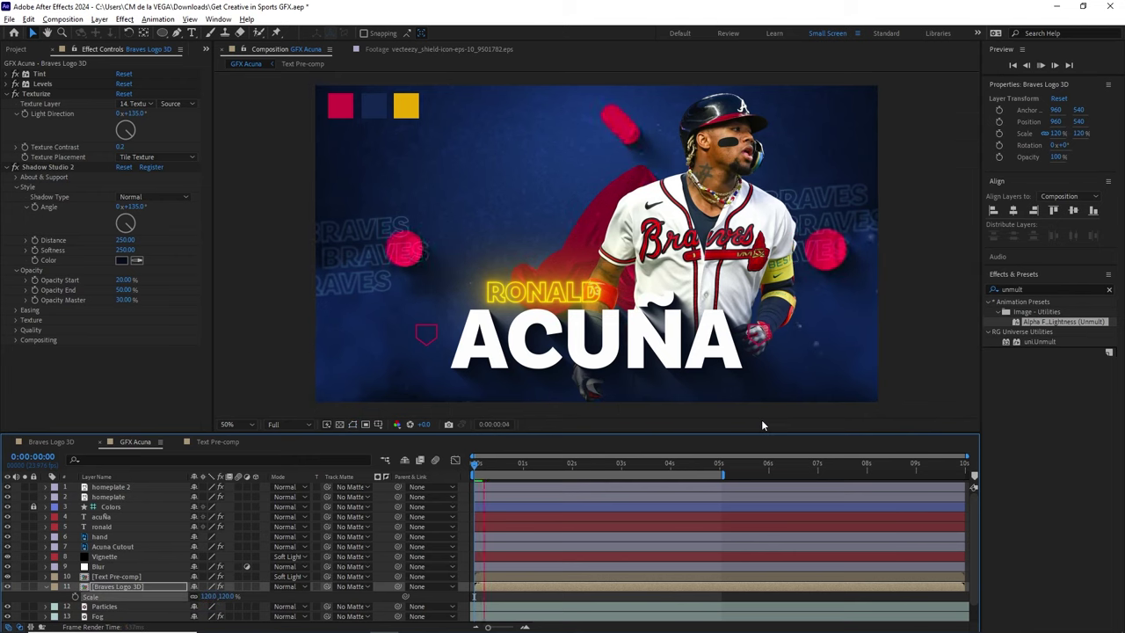
{"action": "key", "text": "space"}
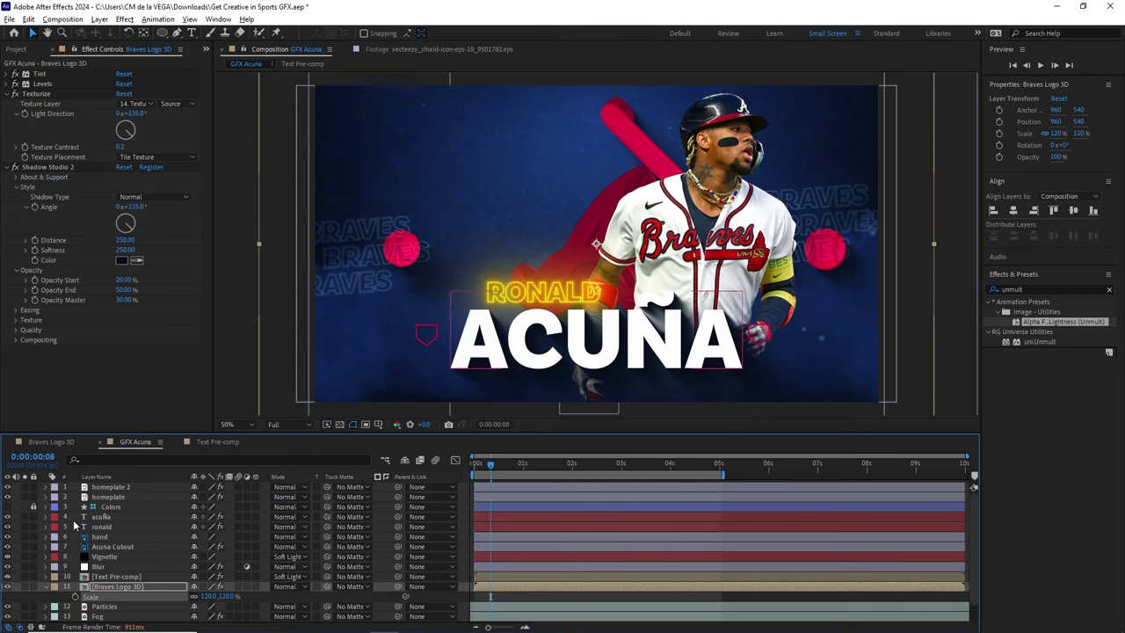
{"action": "left_click", "coordinate": [290, 425]}
{"action": "left_click", "coordinate": [284, 440]}
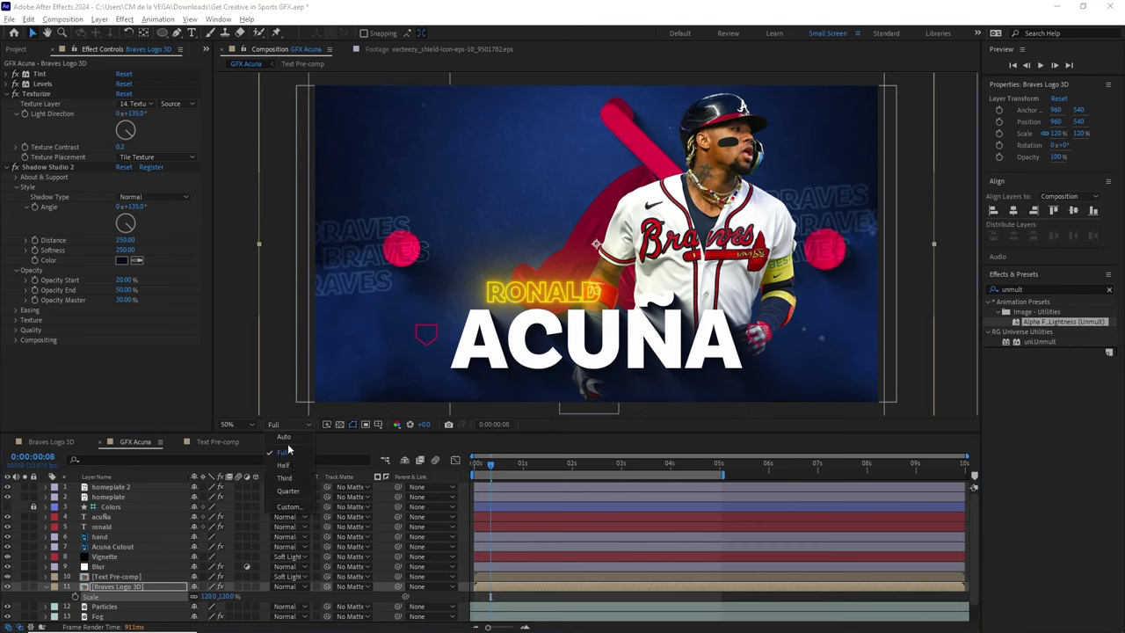
{"action": "left_click", "coordinate": [474, 463]}
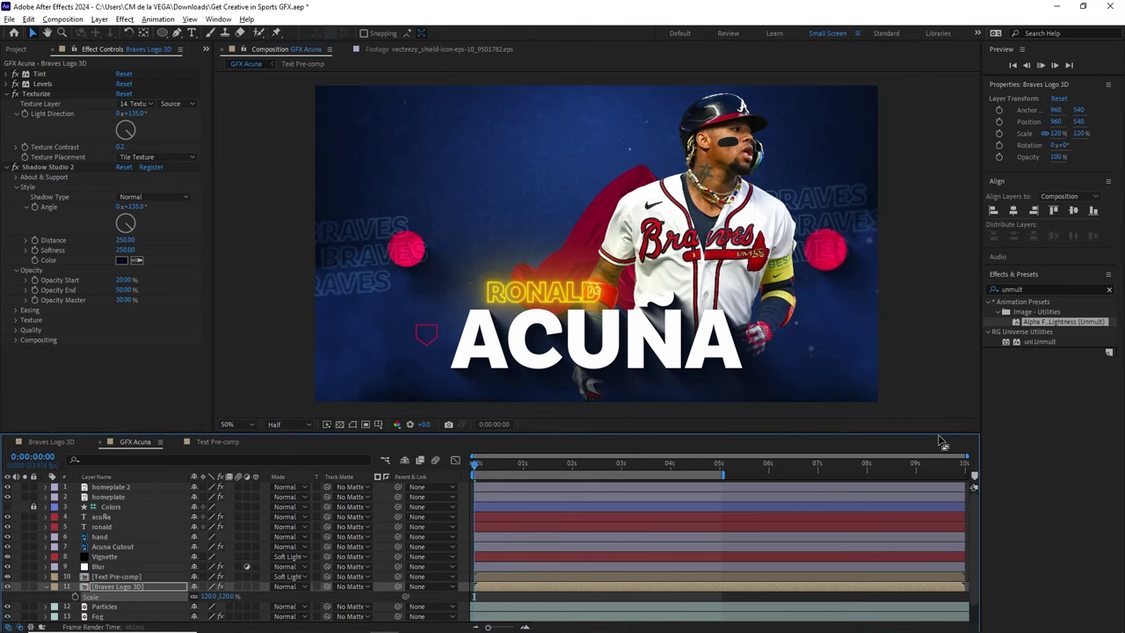
{"action": "key", "text": "space"}
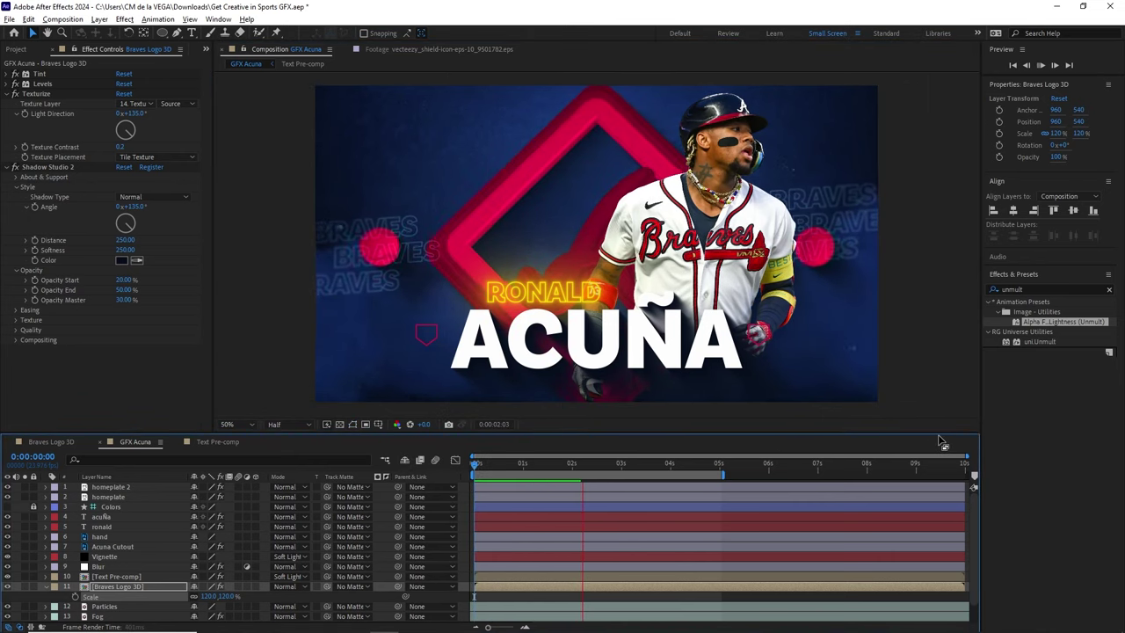
{"action": "key", "text": "space"}
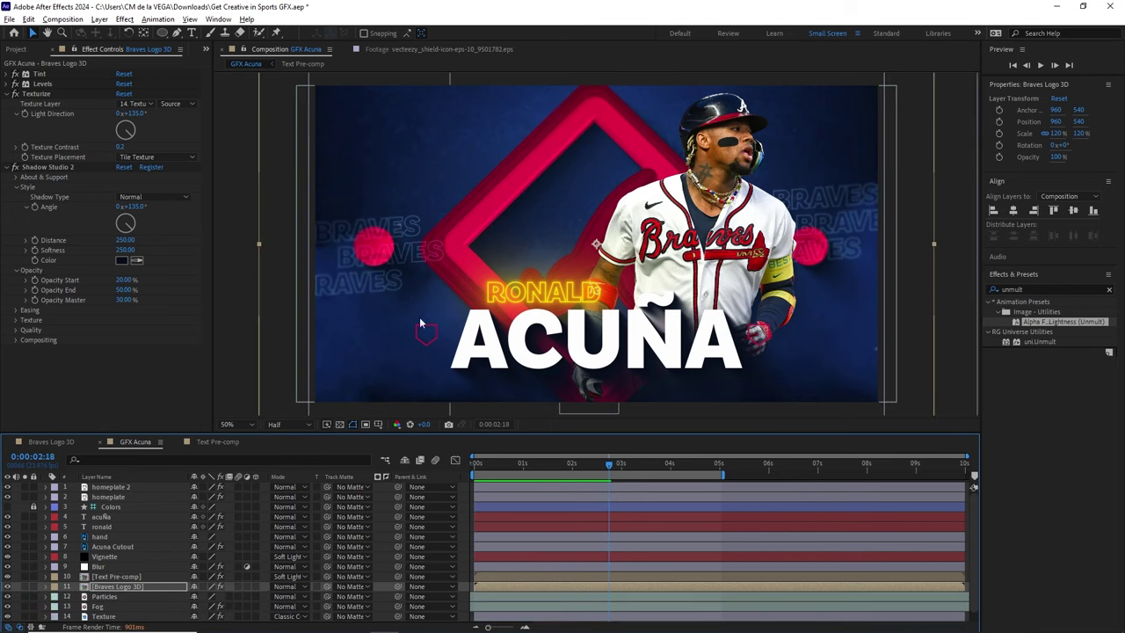
Step: Add Black Solid 1 from the project's Solids folder above the acuña layer and rename the layer Flare
{"action": "left_click", "coordinate": [17, 49]}
{"action": "left_click_drag", "start_coordinate": [51, 356], "coordinate": [123, 517]}
{"action": "key", "text": "Return"}
{"action": "type", "text": "Flare"}
{"action": "key", "text": "Return"}
Step: Apply the Video Copilot Optical Flares effect to the Flare layer and open its flare options
{"action": "left_click", "coordinate": [190, 18]}
{"action": "left_click", "coordinate": [177, 22]}
{"action": "left_click", "coordinate": [168, 20]}
{"action": "mouse_move", "coordinate": [139, 24]}
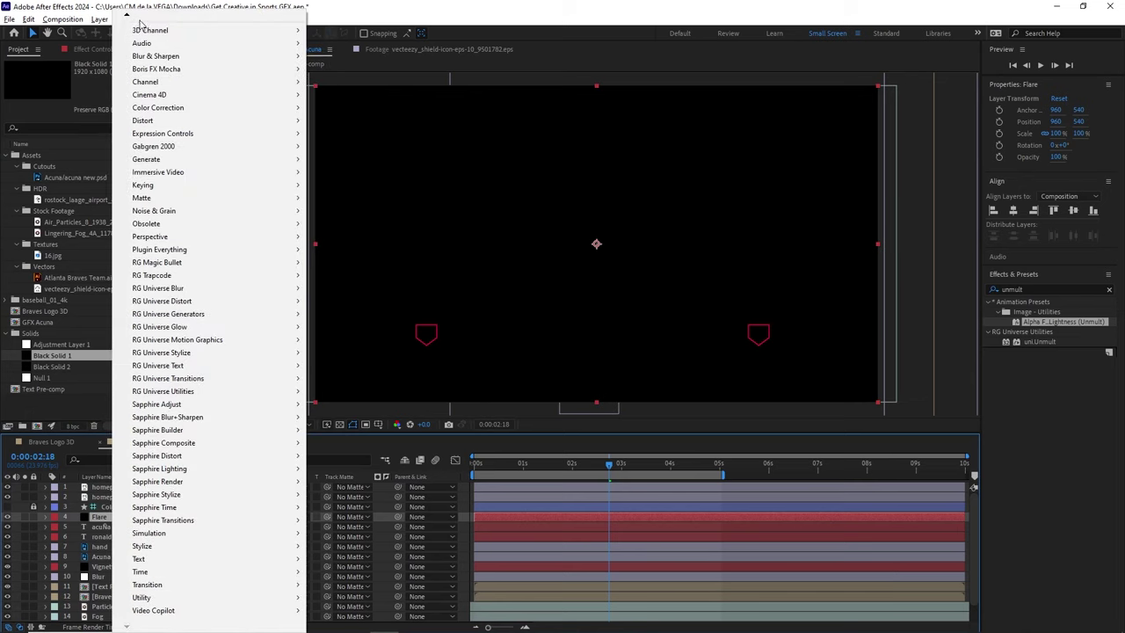
{"action": "mouse_move", "coordinate": [220, 610]}
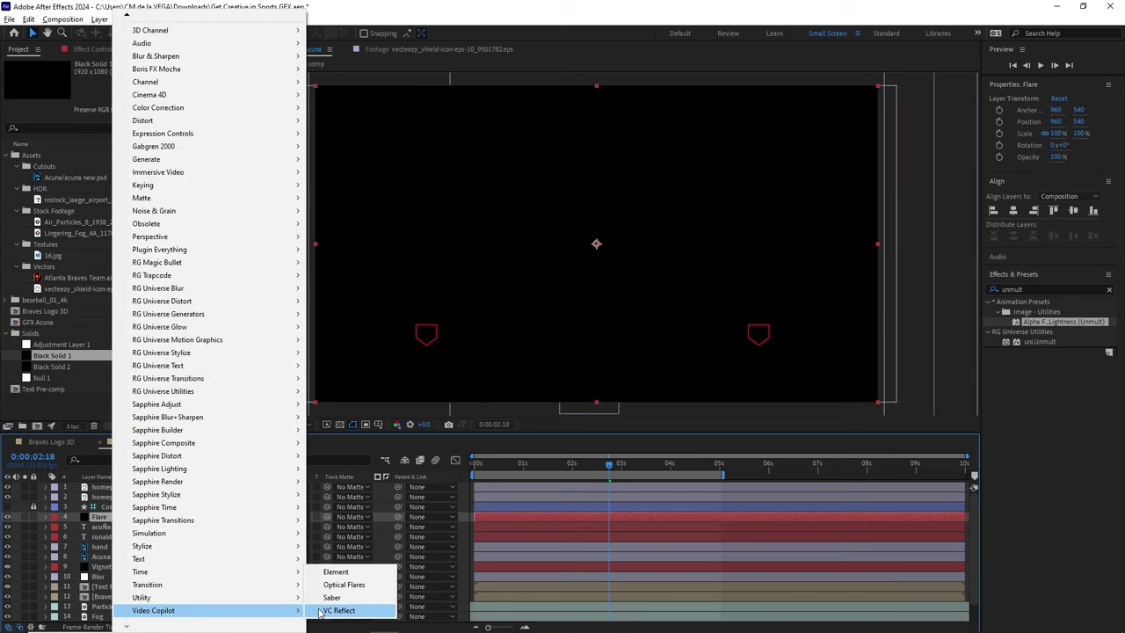
{"action": "left_click", "coordinate": [343, 584]}
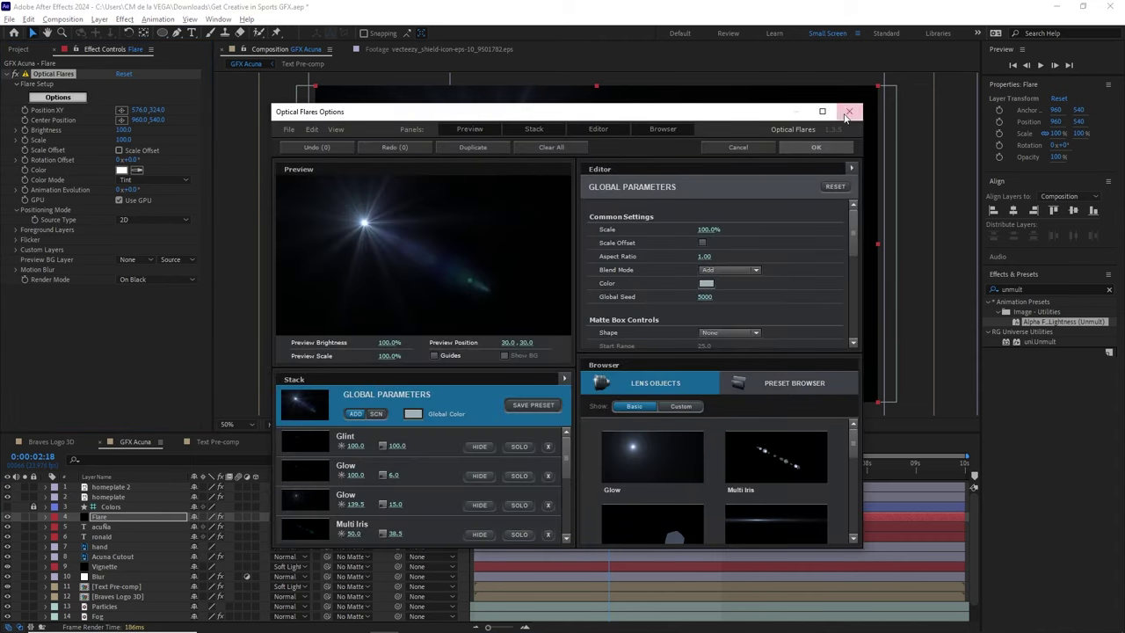
Step: Maximize the flare options, browse the Pro Presets 2 folder, and load the Mini-Anamorphic preset for the Flare layer
{"action": "left_click", "coordinate": [845, 112]}
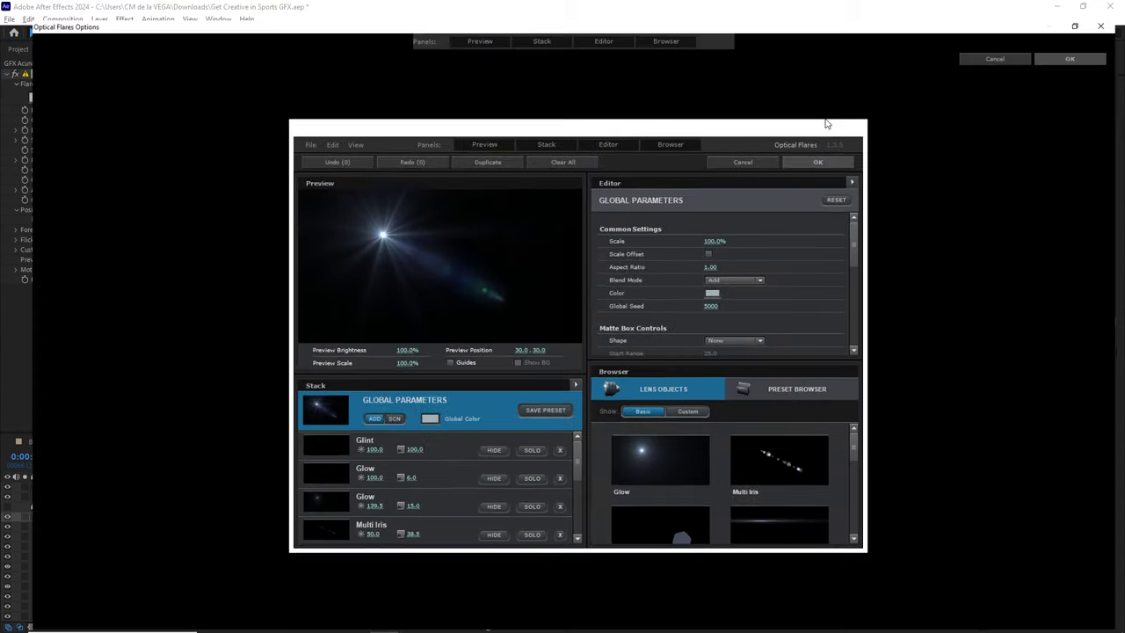
{"action": "left_click", "coordinate": [944, 376]}
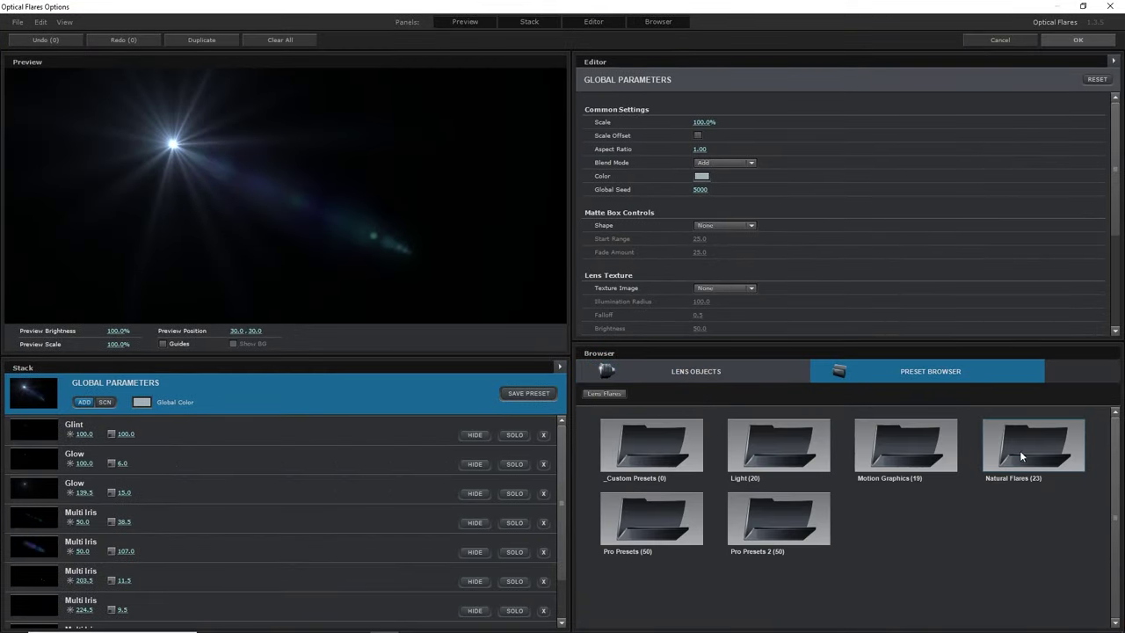
{"action": "left_click", "coordinate": [782, 528]}
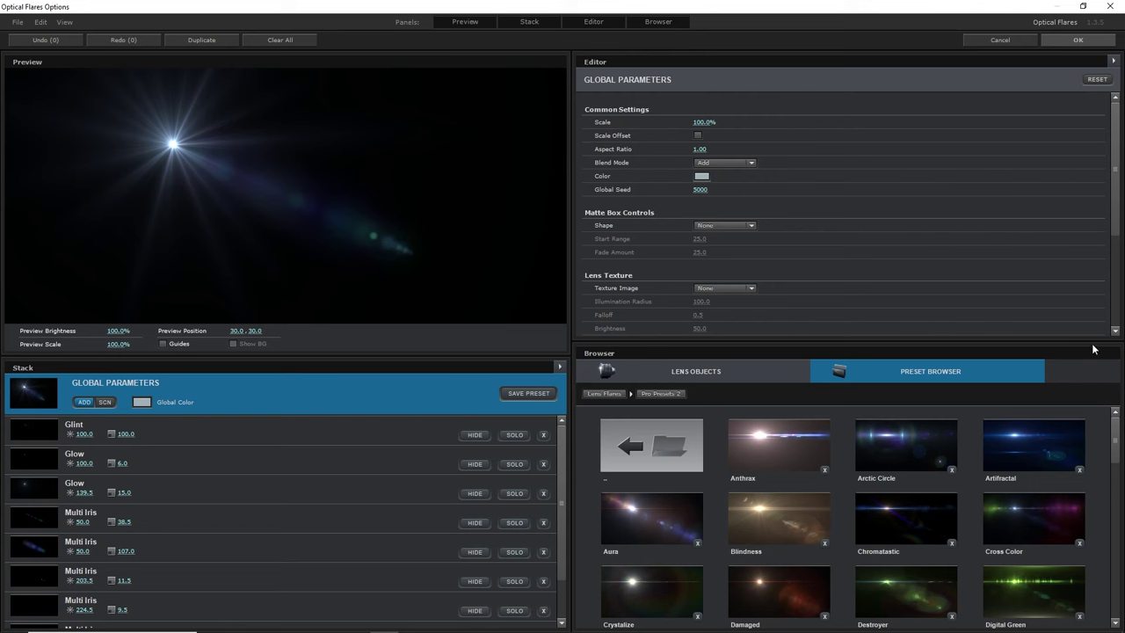
{"action": "left_click", "coordinate": [1044, 449]}
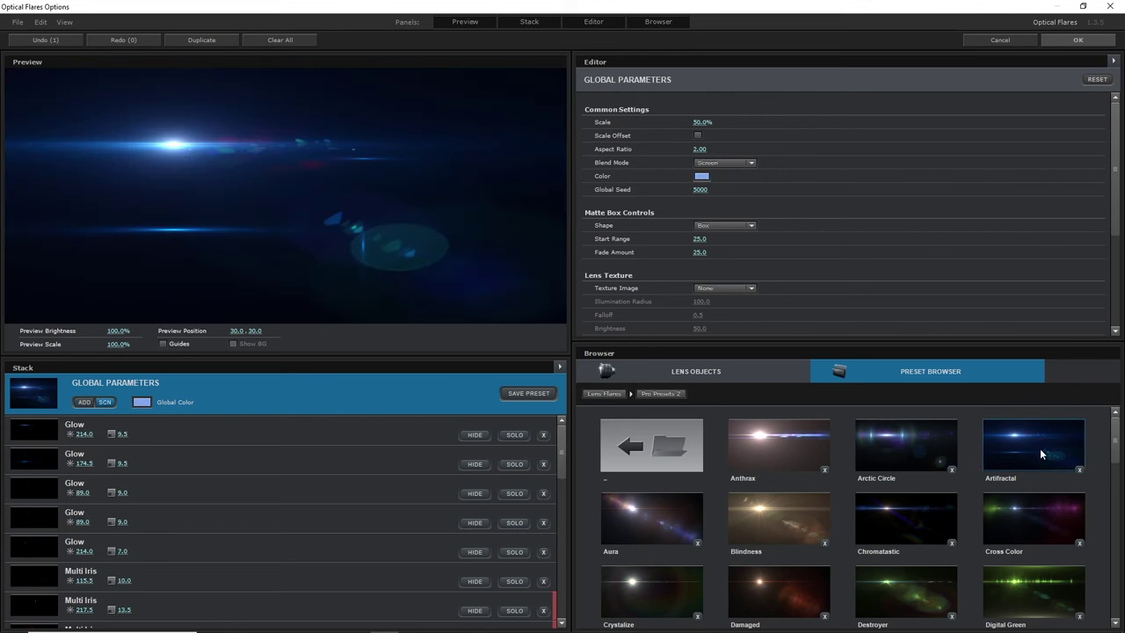
{"action": "scroll", "coordinate": [1113, 475], "scroll_direction": "down", "scroll_amount": 3}
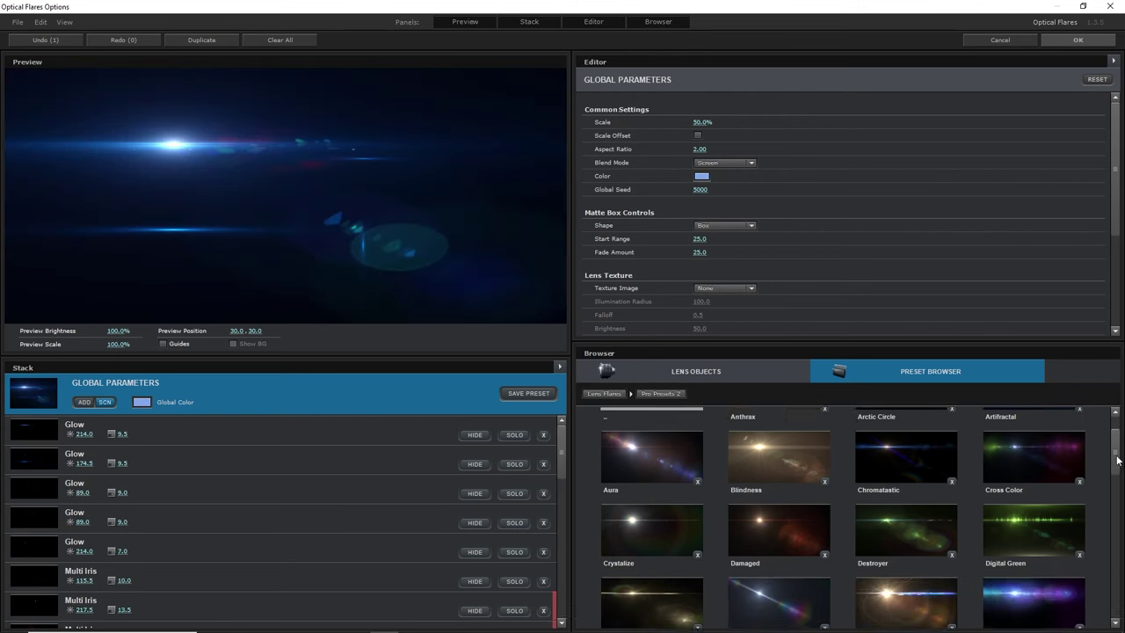
{"action": "left_click_drag", "start_coordinate": [1112, 483], "coordinate": [1112, 492]}
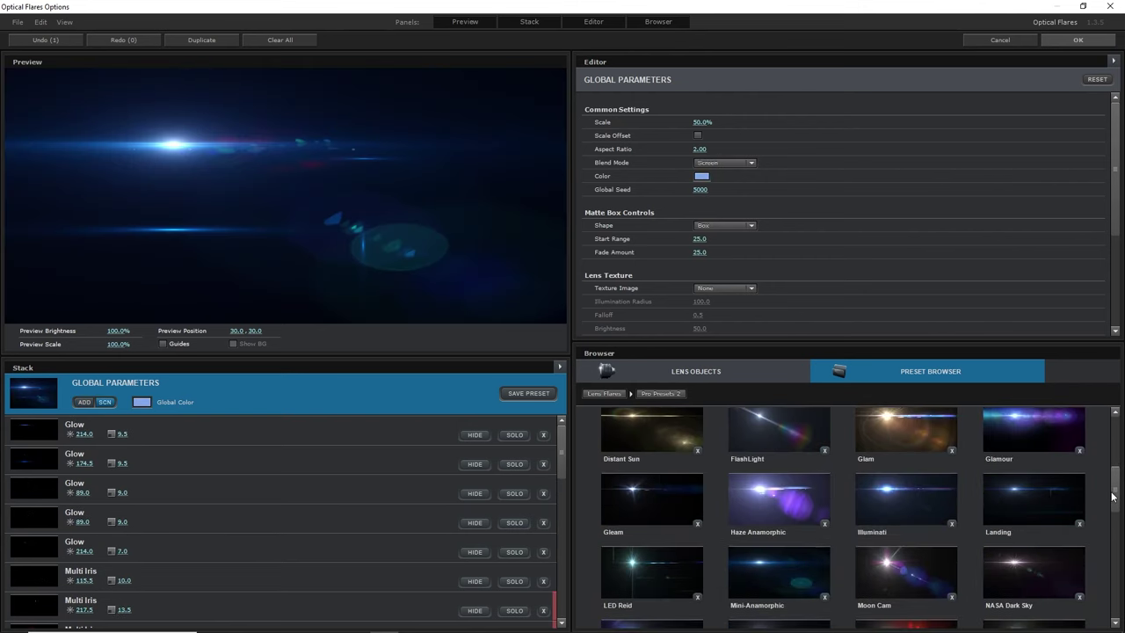
{"action": "left_click", "coordinate": [763, 577]}
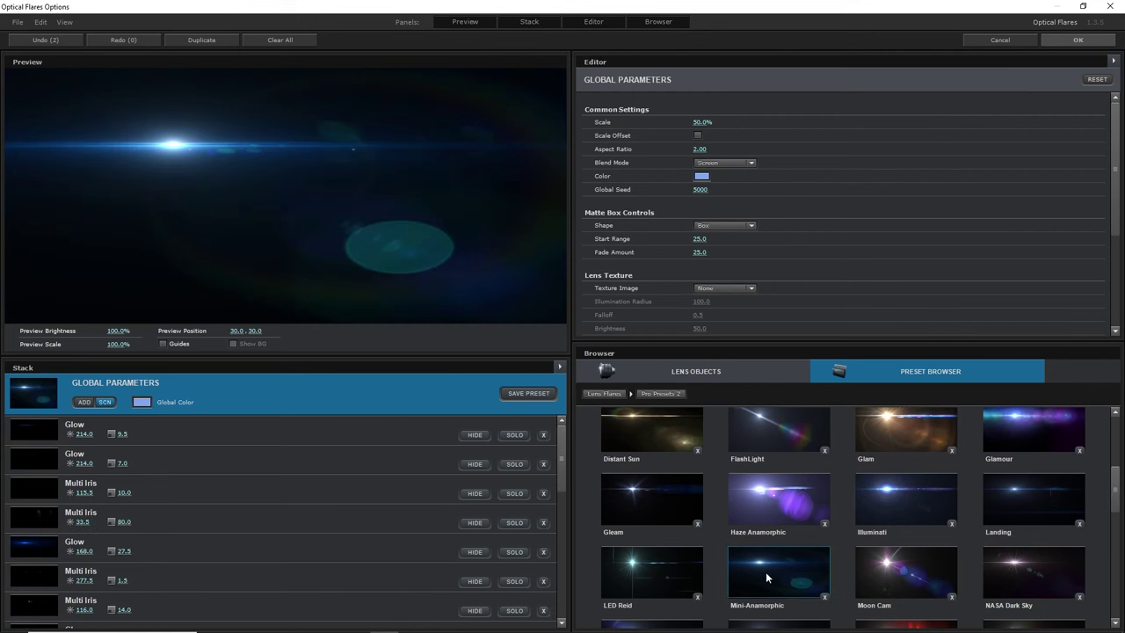
{"action": "left_click", "coordinate": [1080, 41]}
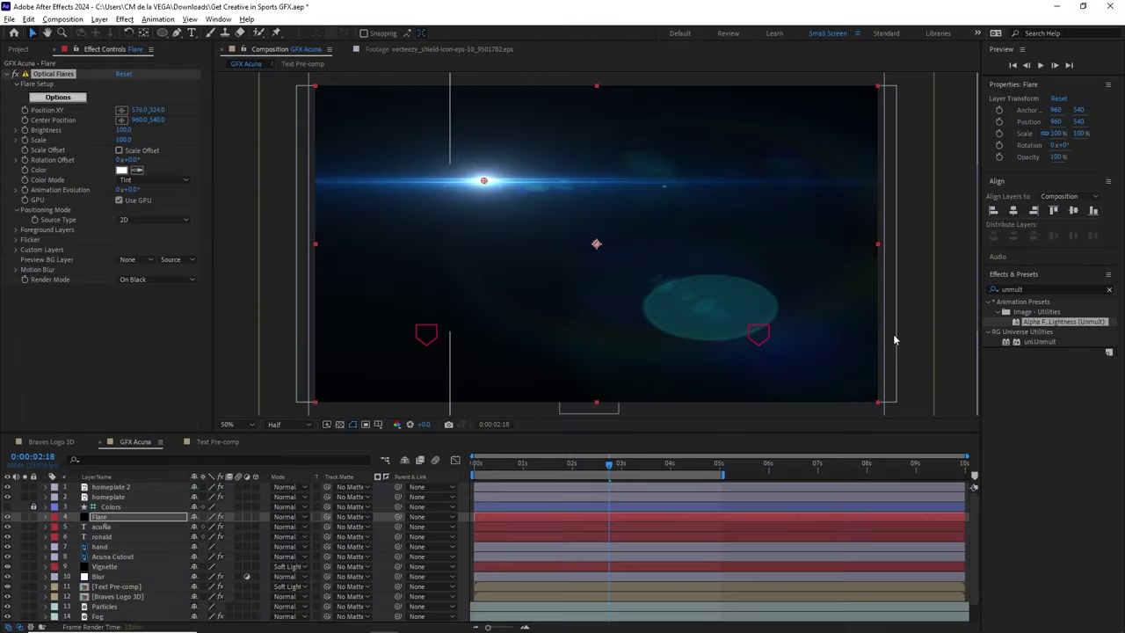
Step: Set the Flare layer's Optical Flares render mode to On Transparent and its blending mode to Add
{"action": "left_click", "coordinate": [154, 278]}
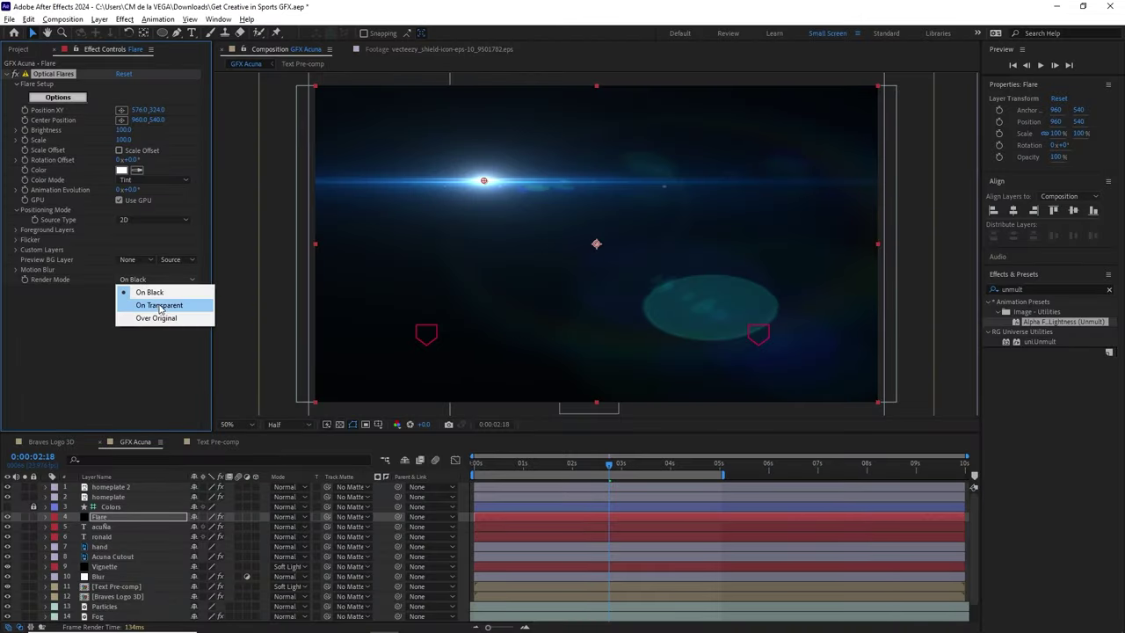
{"action": "left_click", "coordinate": [145, 304]}
{"action": "left_click", "coordinate": [123, 519]}
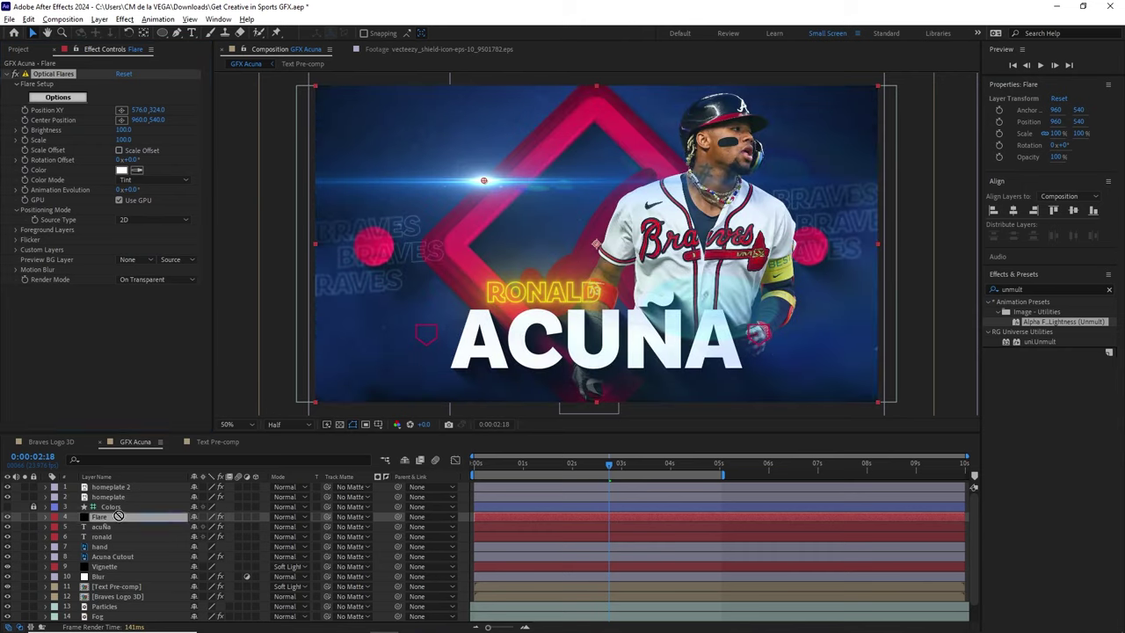
{"action": "left_click", "coordinate": [285, 517]}
{"action": "left_click", "coordinate": [331, 243]}
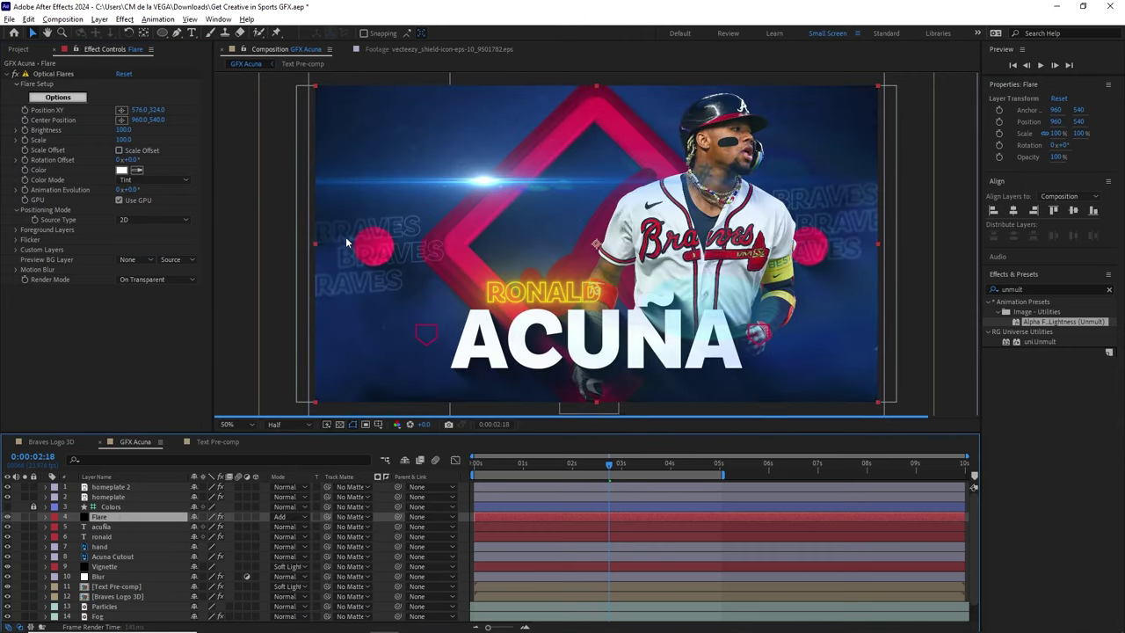
Step: Move the flare's centre to about 562, 772, at the upper-left corner of the ACUÑA title just below RONALD
{"action": "left_click", "coordinate": [87, 78]}
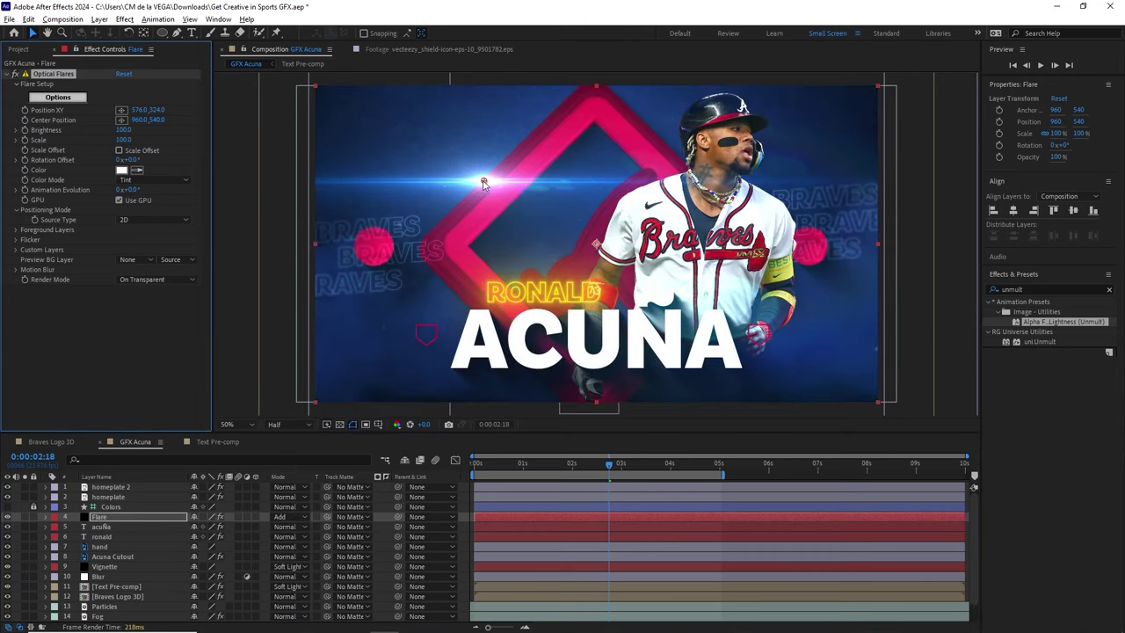
{"action": "left_click_drag", "start_coordinate": [483, 183], "coordinate": [474, 315]}
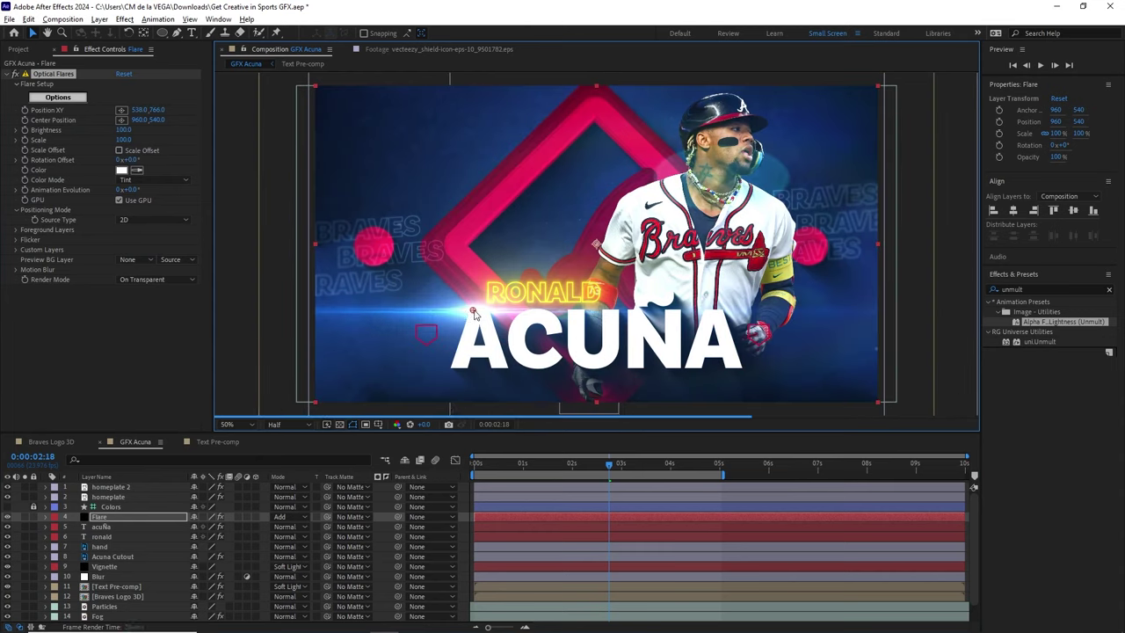
{"action": "left_click_drag", "start_coordinate": [473, 314], "coordinate": [480, 315]}
Step: Set the flare's brightness to 80 and preview the GFX Acuna composition from the start
{"action": "left_click", "coordinate": [125, 133]}
{"action": "type", "text": "80"}
{"action": "key", "text": "Return"}
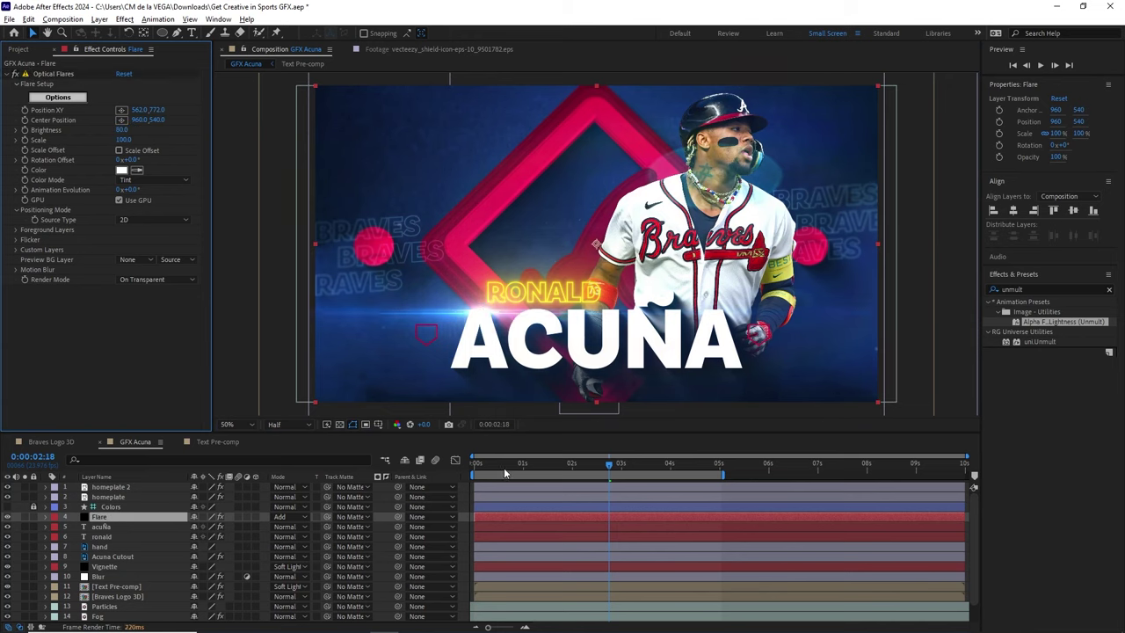
{"action": "left_click_drag", "start_coordinate": [504, 463], "coordinate": [475, 463]}
{"action": "key", "text": "space"}
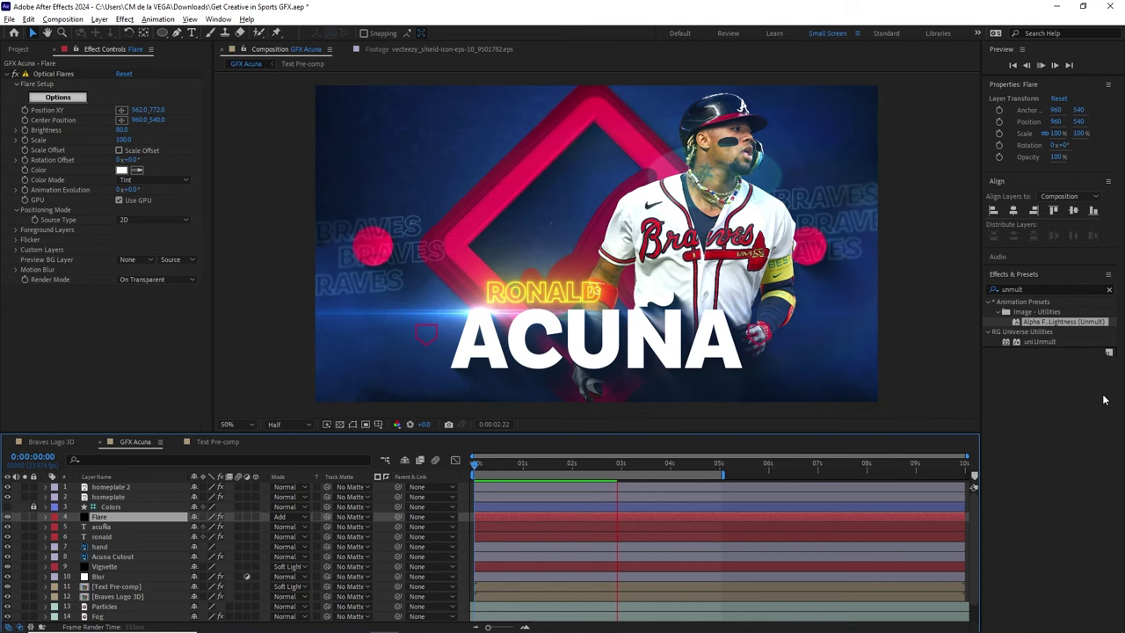
{"action": "left_click", "coordinate": [484, 370]}
Step: Shift the Acuna Cutout layer to the right to position 1456, 554 and preview the composition from the start
{"action": "left_click_drag", "start_coordinate": [751, 290], "coordinate": [772, 288]}
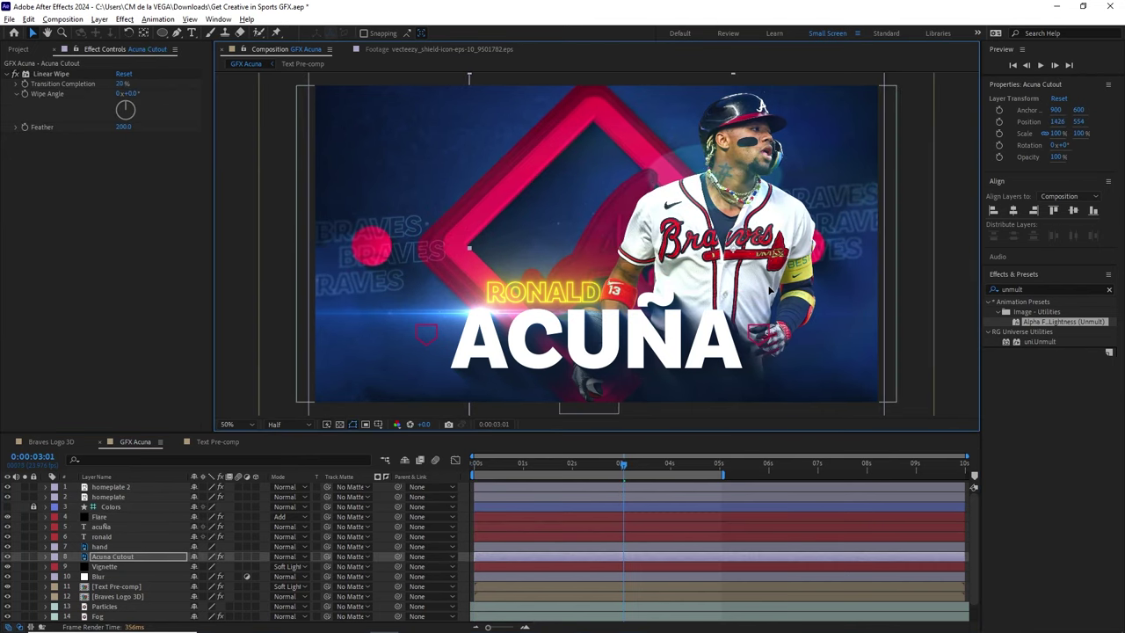
{"action": "key", "text": "Right"}
{"action": "key", "text": "Right"}
{"action": "key", "text": "Right"}
{"action": "key", "text": "Right"}
{"action": "key", "text": "Right"}
{"action": "key", "text": "Right"}
{"action": "key", "text": "Right"}
{"action": "key", "text": "Right"}
{"action": "key", "text": "Right"}
{"action": "key", "text": "Right"}
{"action": "key", "text": "Right"}
{"action": "key", "text": "Right"}
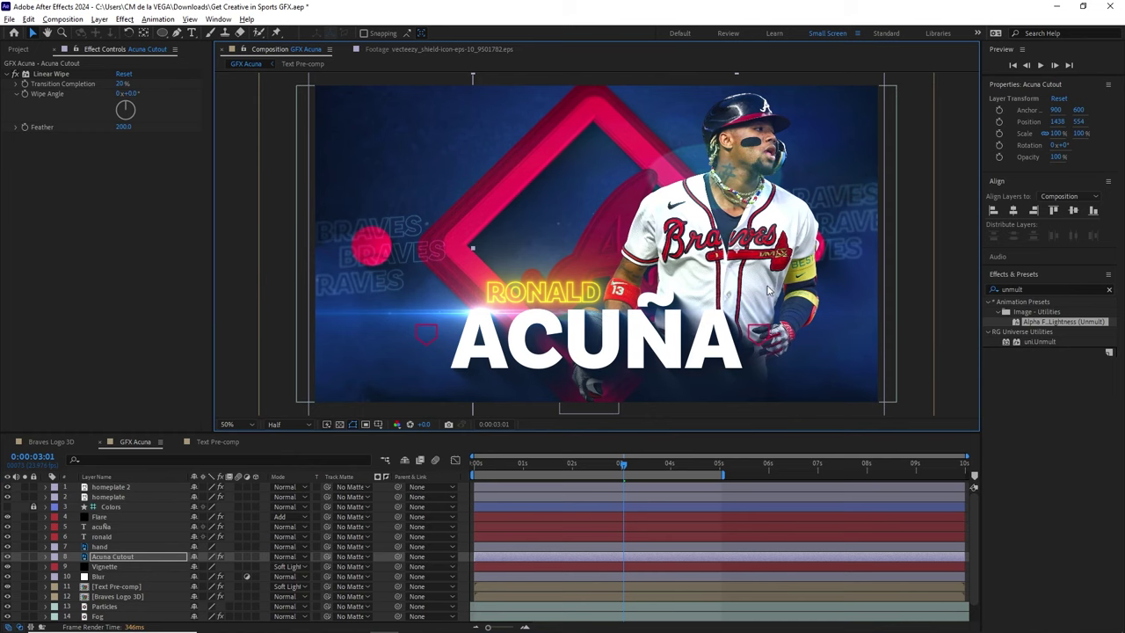
{"action": "key", "text": "Right"}
{"action": "key", "text": "Right"}
{"action": "key", "text": "Right"}
{"action": "key", "text": "Right"}
{"action": "key", "text": "Right"}
{"action": "key", "text": "Right"}
{"action": "key", "text": "Right"}
{"action": "key", "text": "Right"}
{"action": "key", "text": "Right"}
{"action": "key", "text": "Right"}
{"action": "key", "text": "Right"}
{"action": "key", "text": "Right"}
{"action": "key", "text": "Right"}
{"action": "key", "text": "Right"}
{"action": "key", "text": "Right"}
{"action": "key", "text": "Right"}
{"action": "key", "text": "Right"}
{"action": "key", "text": "Right"}
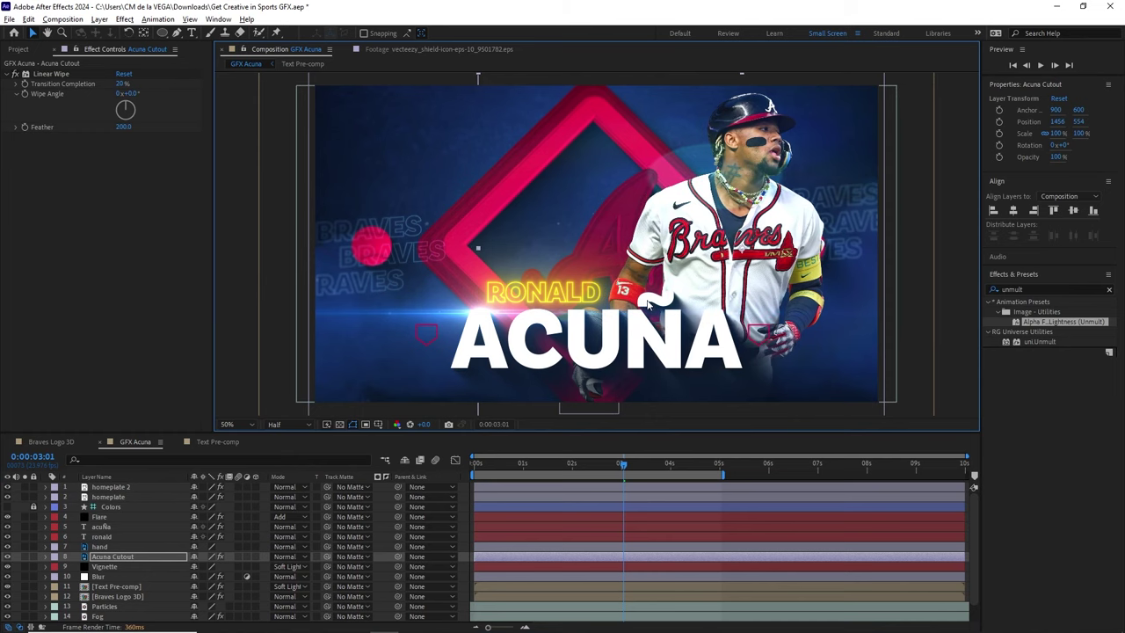
{"action": "left_click", "coordinate": [479, 465]}
{"action": "key", "text": "space"}
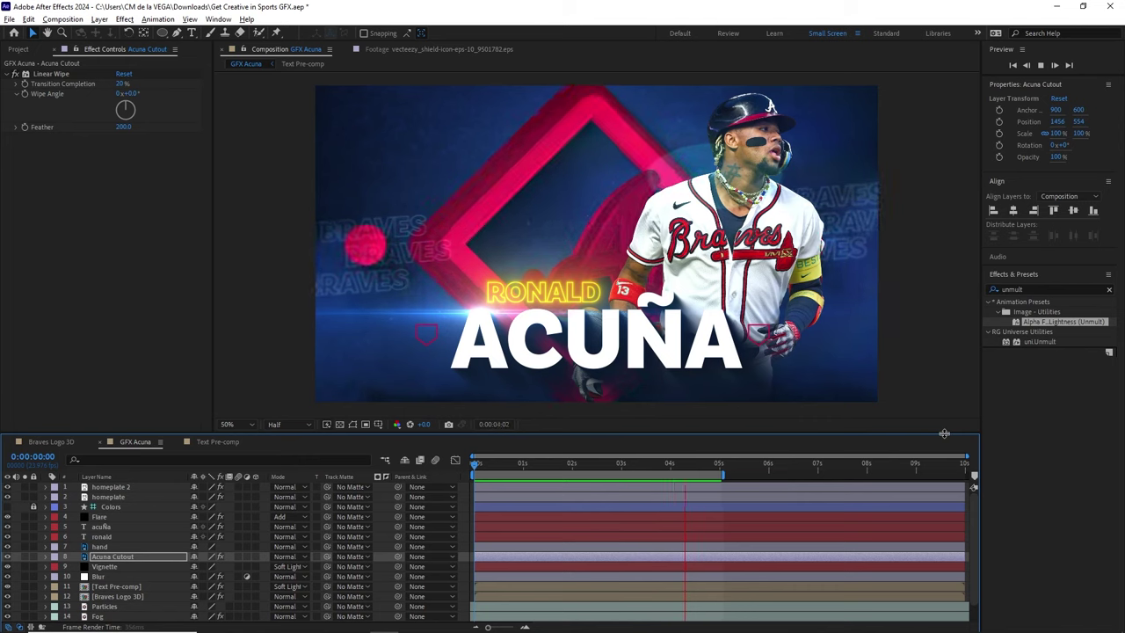
Step: Move the Text Pre-comp layer below Braves Logo 3D in the layer stack and preview the composition from the start
{"action": "left_click", "coordinate": [146, 587]}
{"action": "left_click_drag", "start_coordinate": [146, 590], "coordinate": [137, 603]}
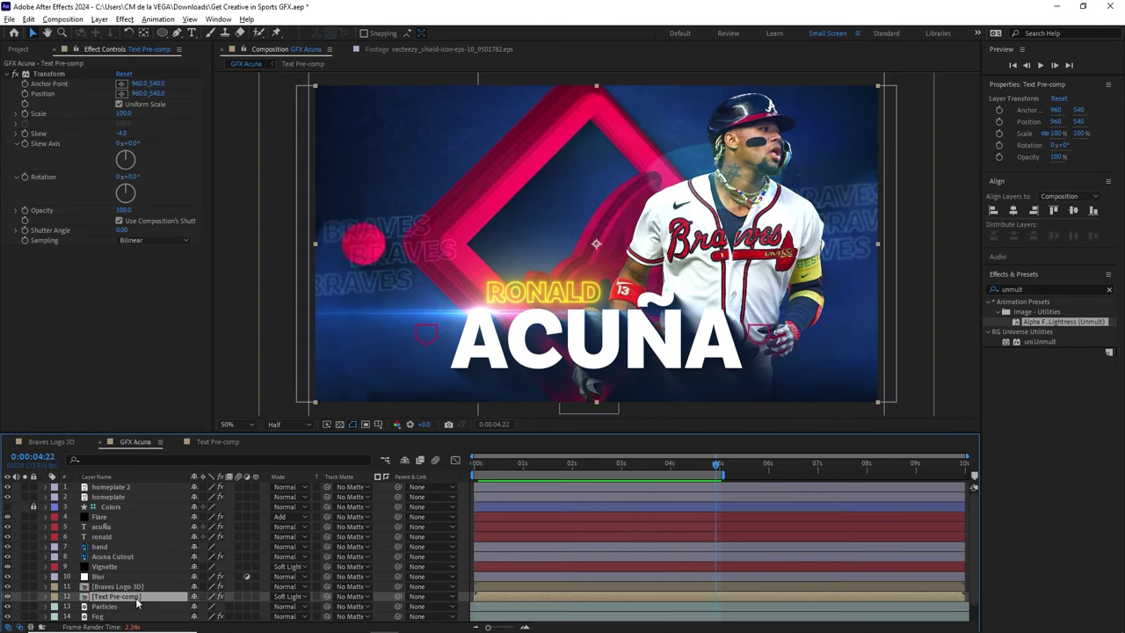
{"action": "left_click", "coordinate": [470, 461]}
{"action": "key", "text": "space"}
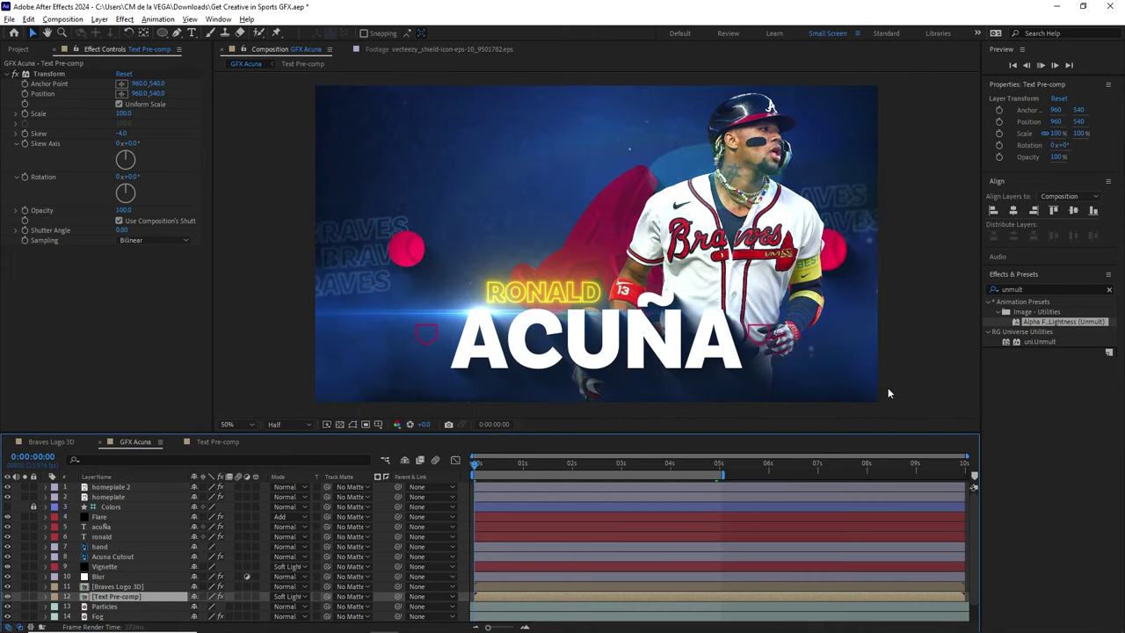